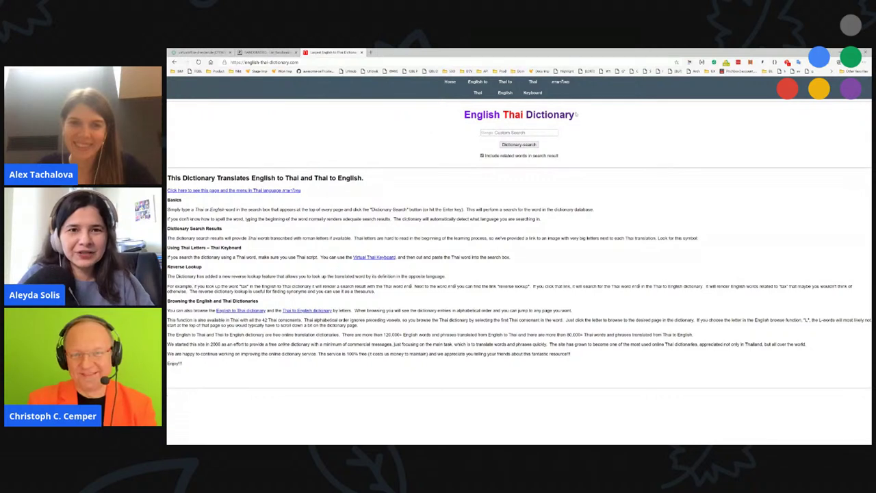
- Copy the dictionary site's domain and switch the active LinkResearchTools project to English-Thai-dictionary.com
left_click(264, 62)
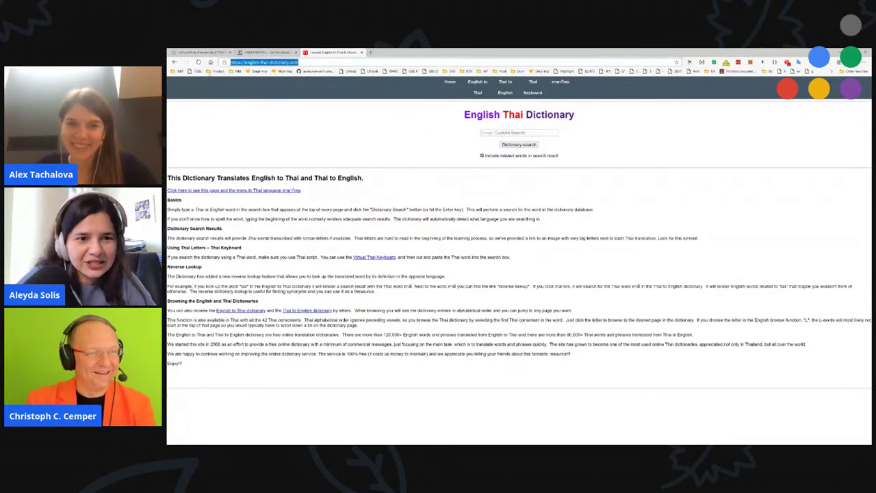
key("alt+Tab")
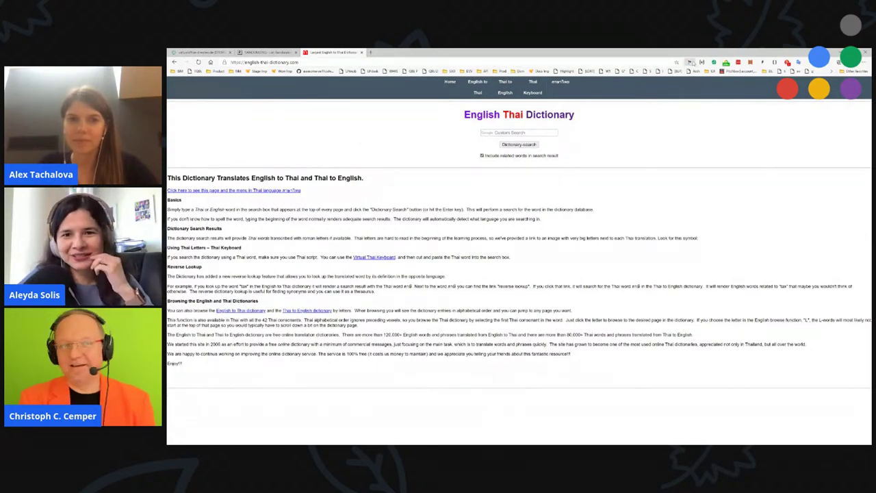
left_click_drag(244, 62, 298, 62)
key("ctrl+c")
key("ctrl+1")
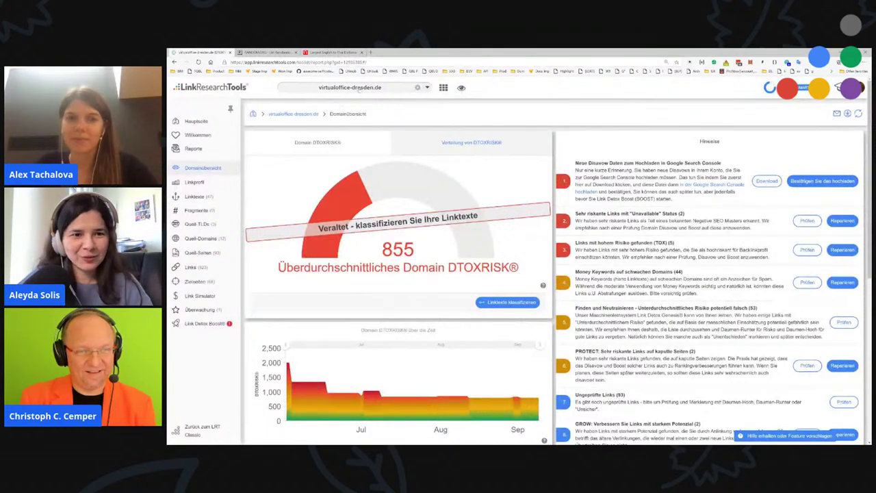
left_click(349, 87)
key("ctrl+v")
left_click(349, 118)
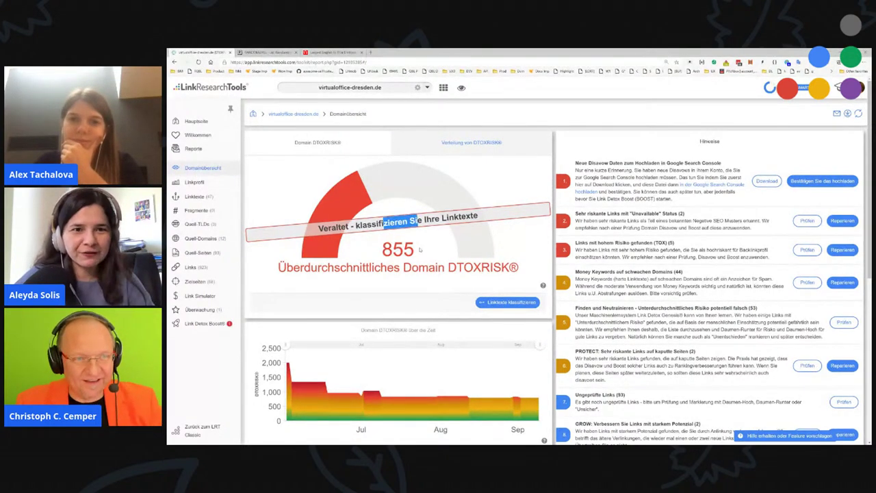
left_click(385, 87)
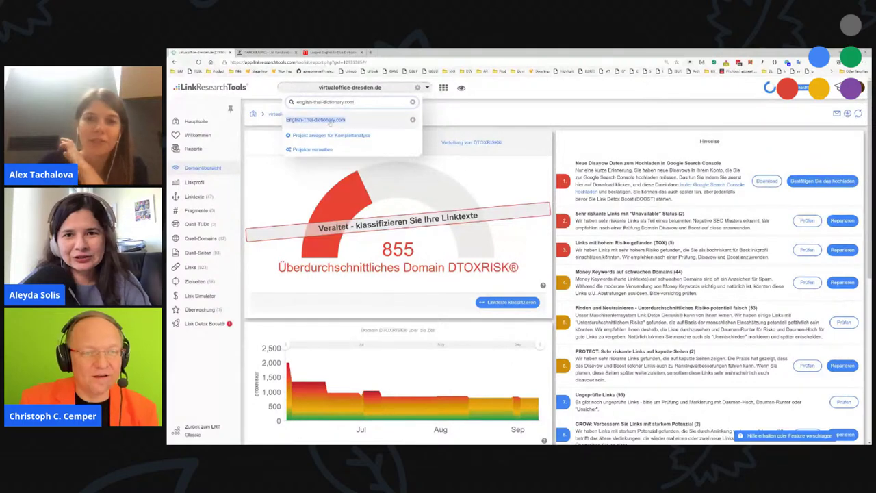
left_click(329, 121)
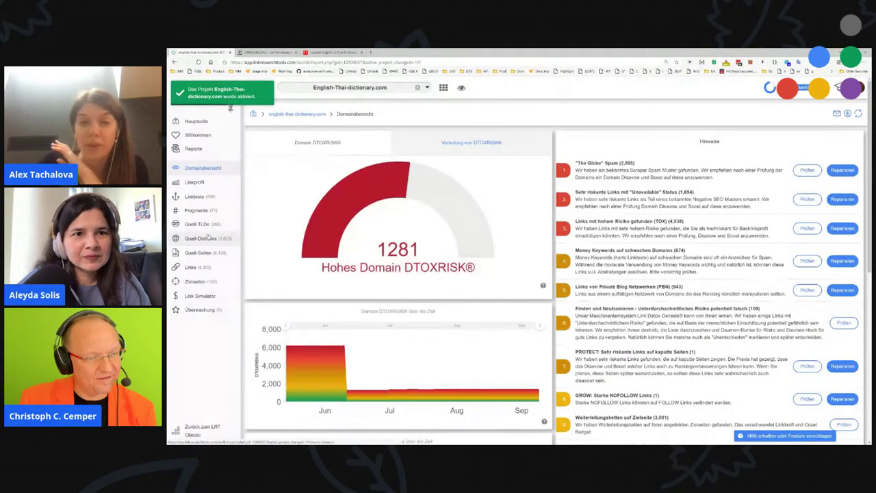
- View the project's source domains (Quell-Domains) limited to the active ones (Aktiv)
left_click(217, 239)
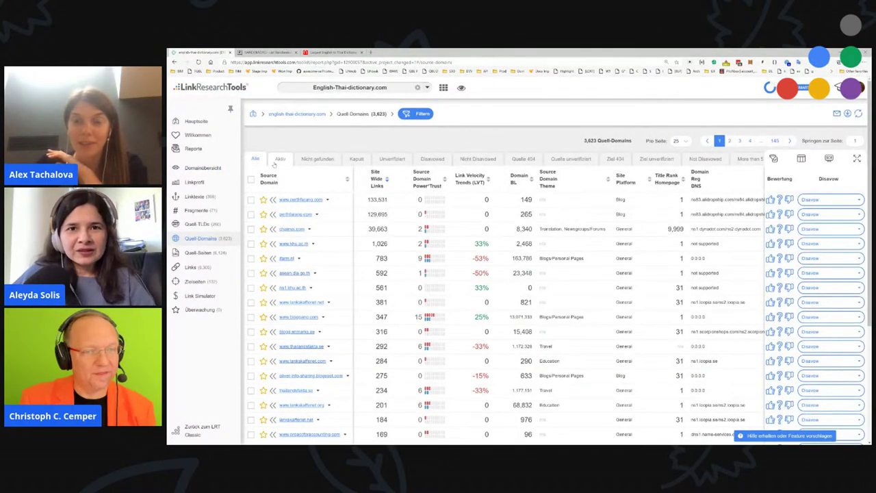
left_click(280, 159)
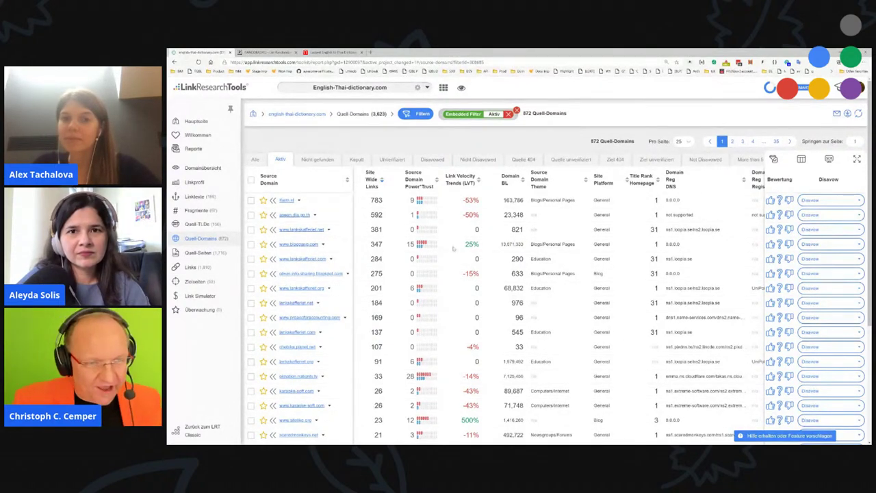
- Revisit the domain overview and examine the anchor texts (Linktexte) of the active links
left_click(205, 167)
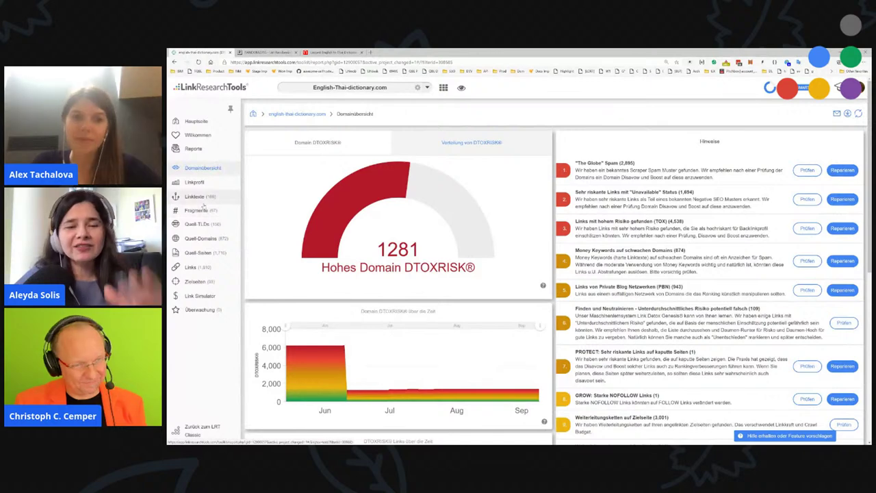
left_click(194, 198)
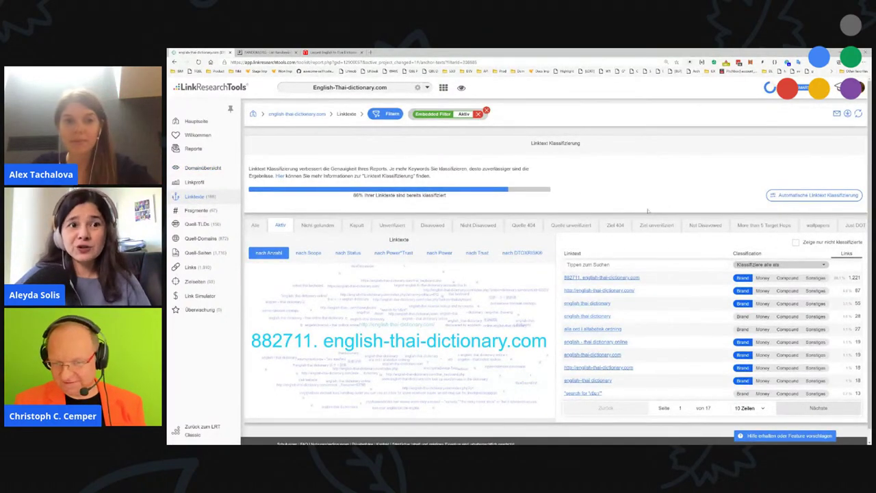
scroll(673, 206, "down", 1)
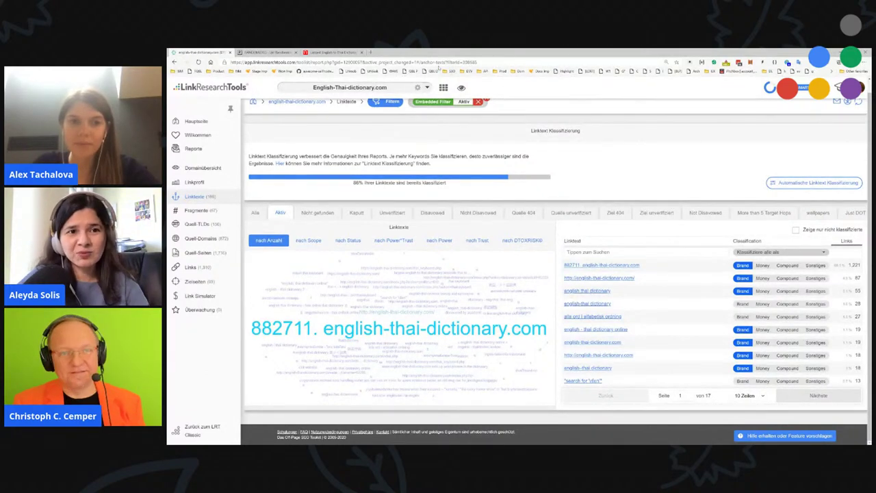
- Return to the dictionary site, view its enlarged Thai to English word list, and check that page with Hreflang Tag Checker
key("ctrl+3")
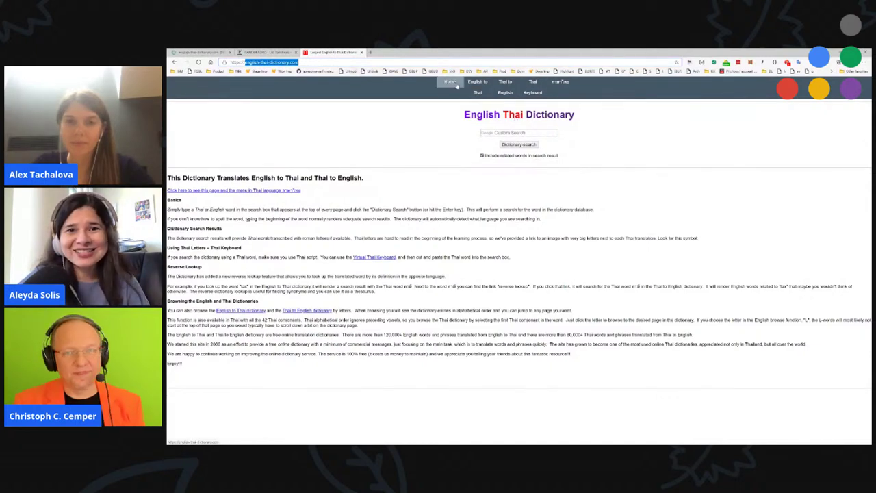
left_click(512, 90)
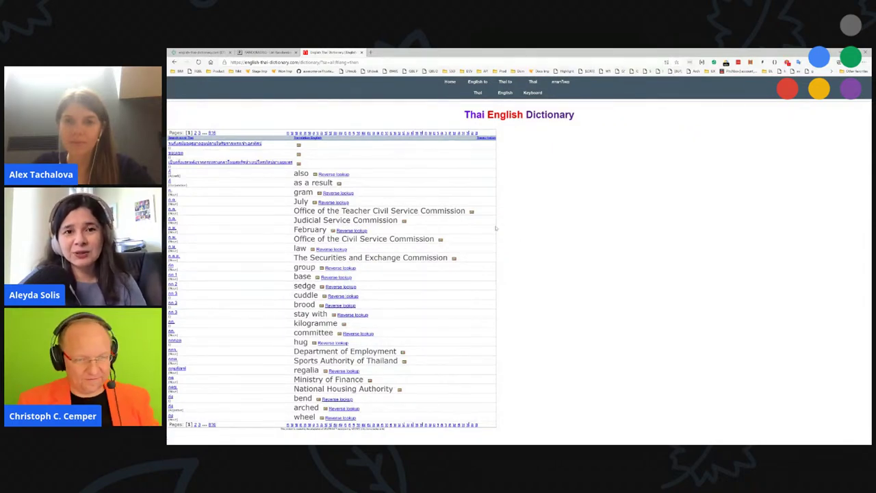
key("ctrl+plus")
key("ctrl+plus")
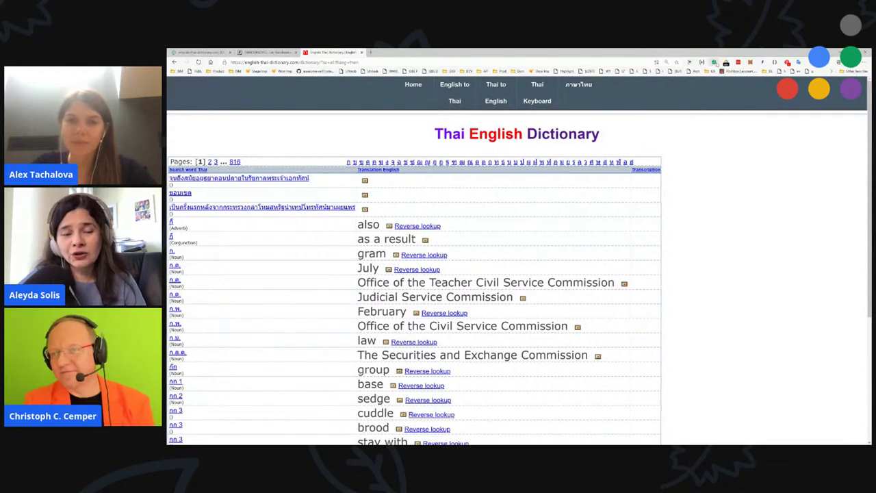
left_click(749, 63)
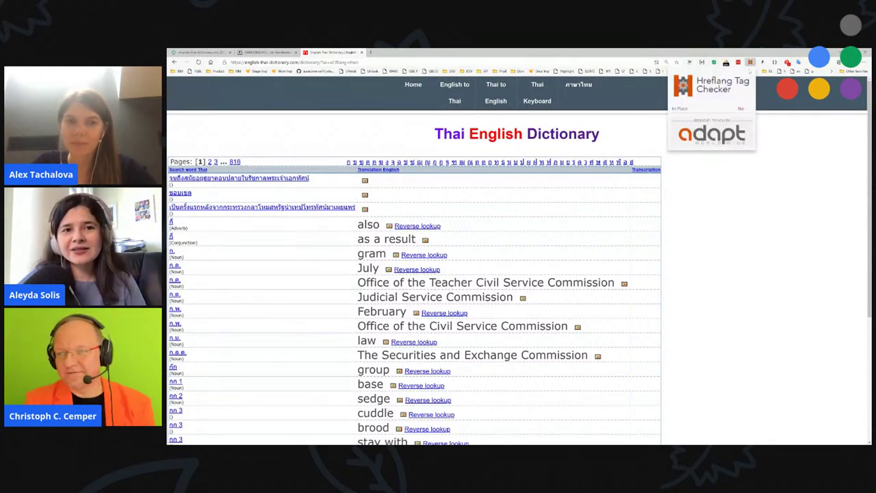
left_click(605, 128)
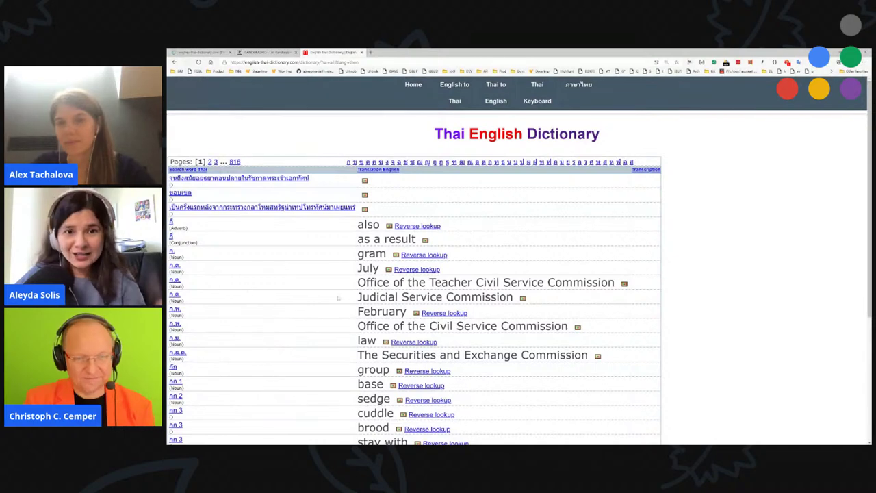
- Search Google in a new tab for the Thai term ก.ค. from the word list, review the untranslated results, and close the tab
mouse_move(182, 280)
left_mouse_down()
mouse_move(171, 161)
mouse_move(173, 279)
left_mouse_up()
key("ctrl+t")
key("ctrl+v")
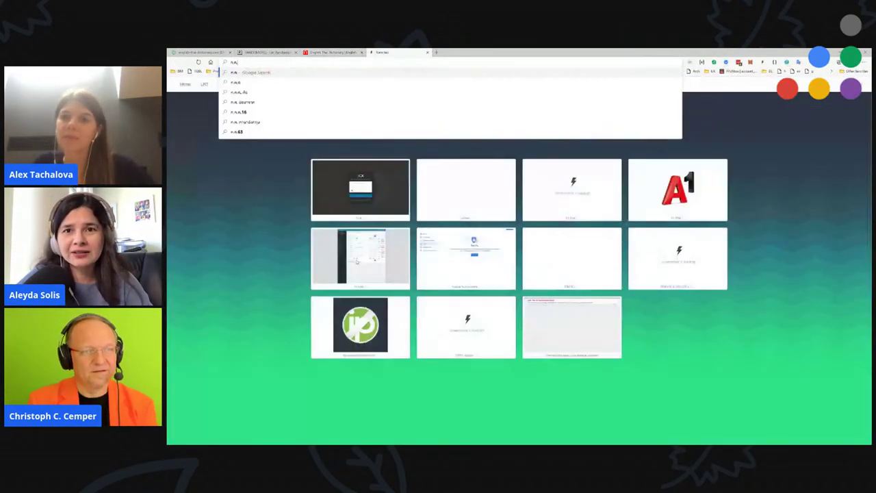
key("Return")
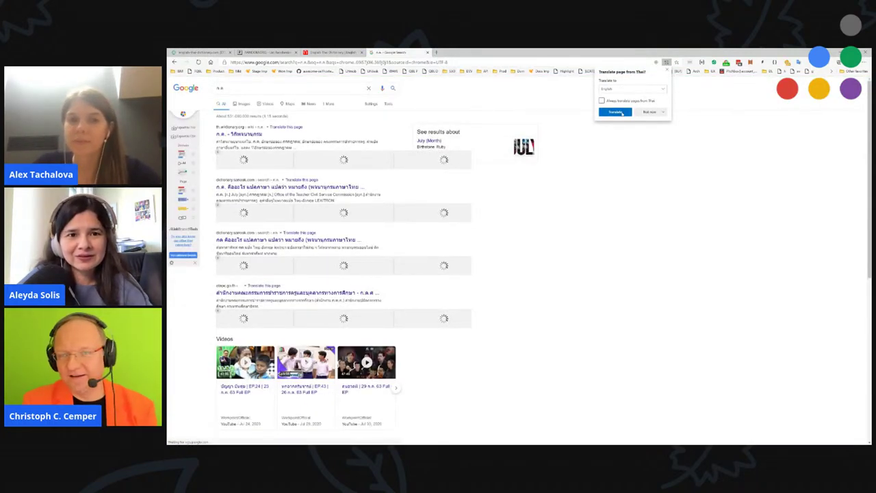
left_click(648, 111)
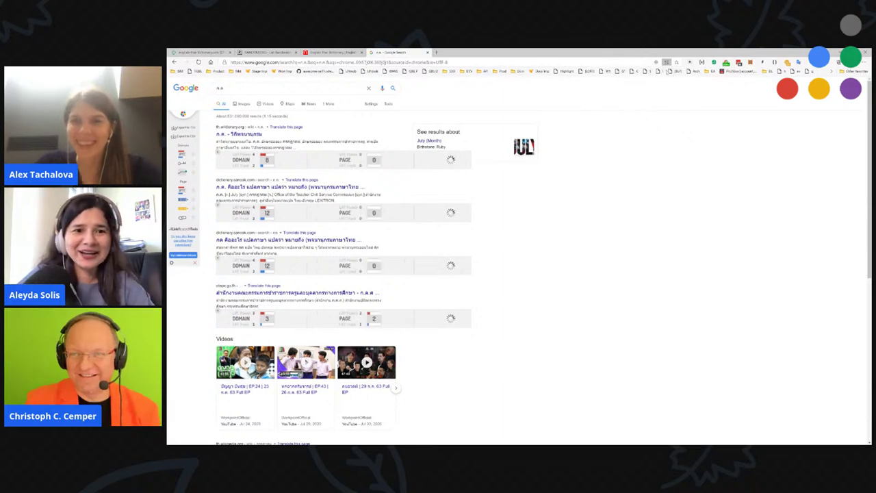
scroll(568, 202, "down", 1)
scroll(568, 203, "down", 2)
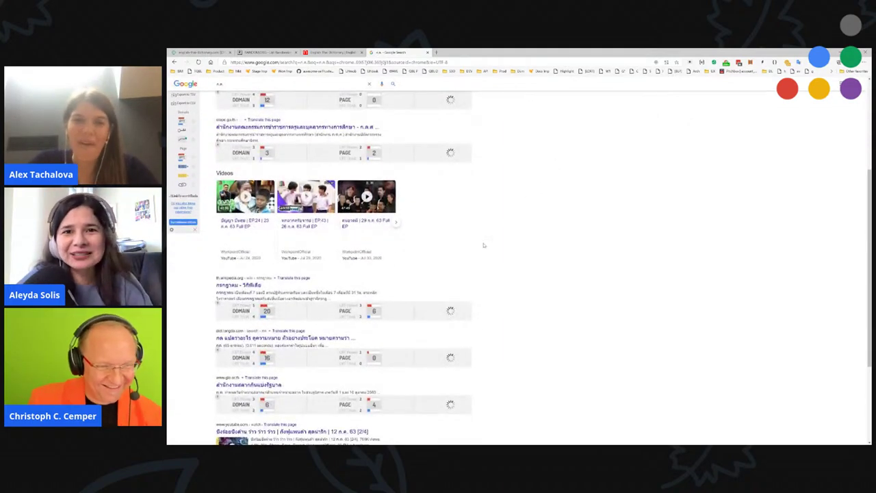
scroll(567, 202, "up", 3)
key("ctrl+w")
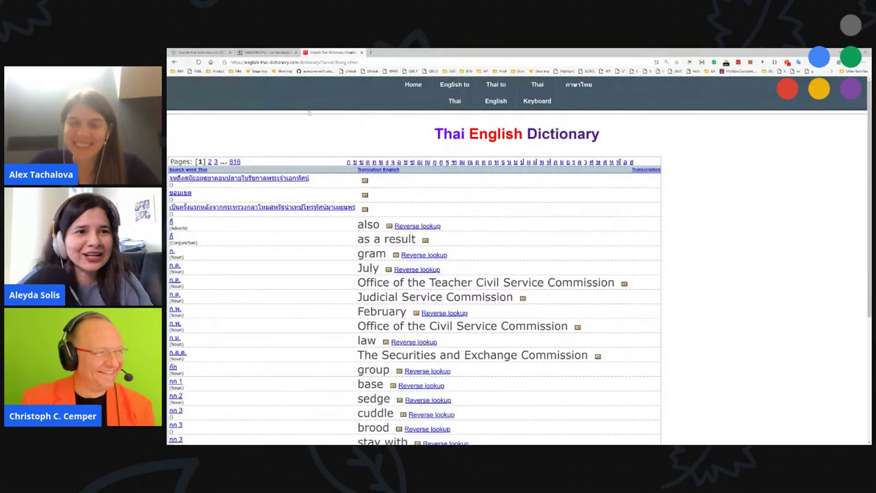
- Switch to the English to Thai word list and open the entry "A penny for your thoughts."
left_click(454, 93)
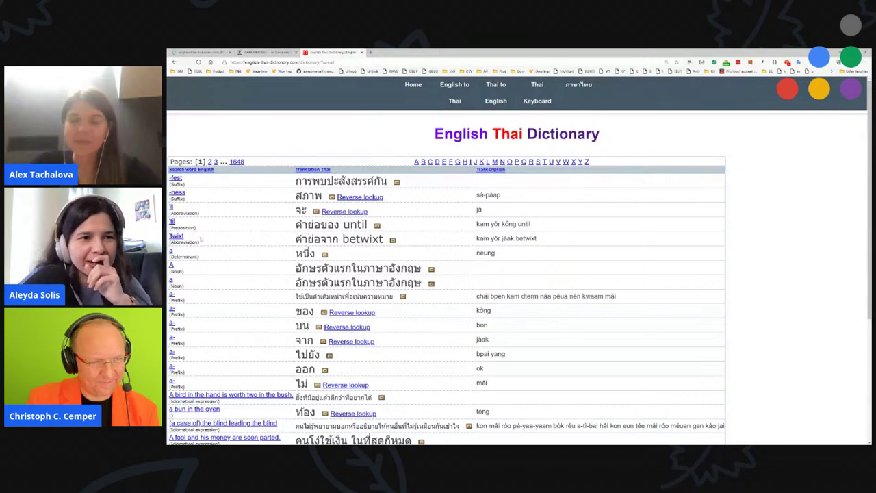
scroll(201, 238, "down", 5)
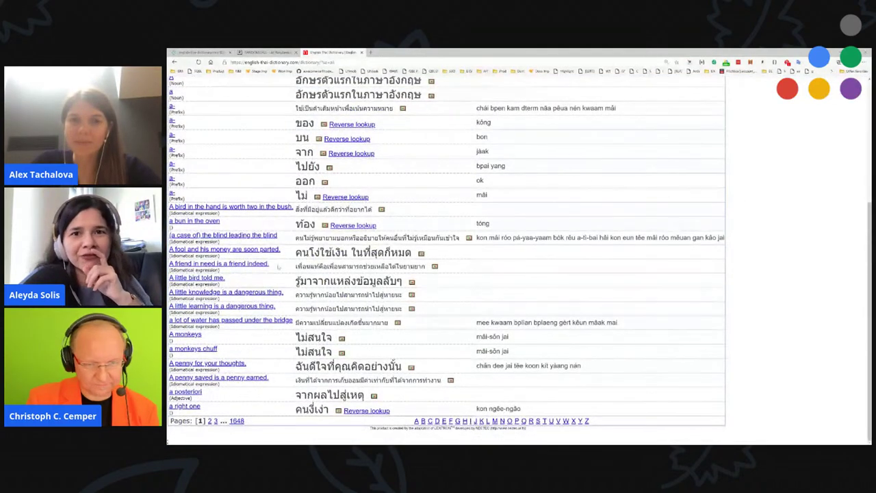
left_click(207, 362)
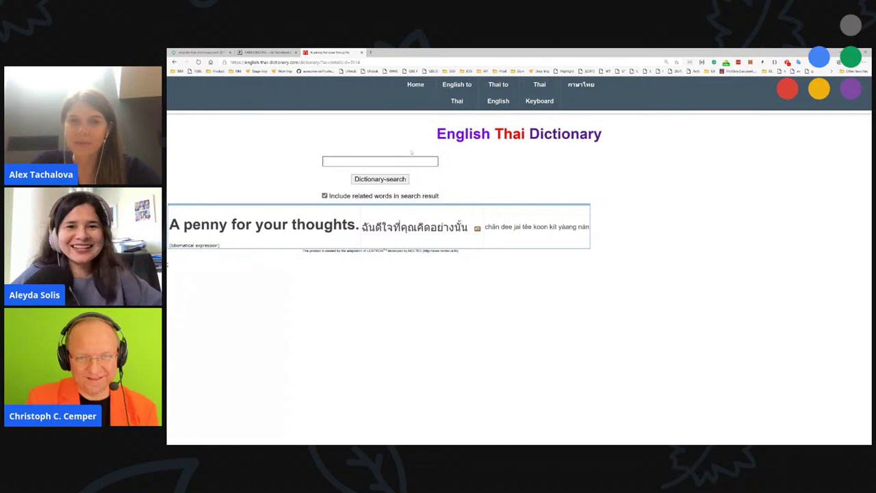
- Reopen the Thai to English word list without translating it and try to jump to the letter ส
left_click(497, 93)
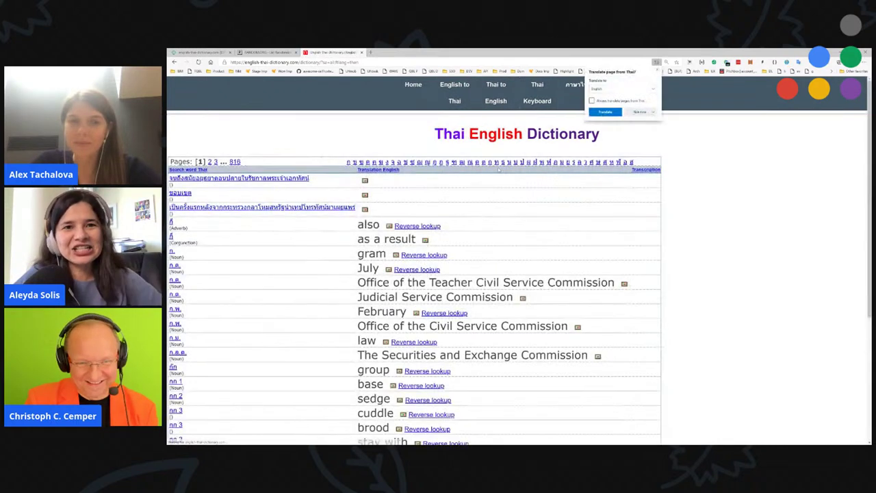
left_click(658, 69)
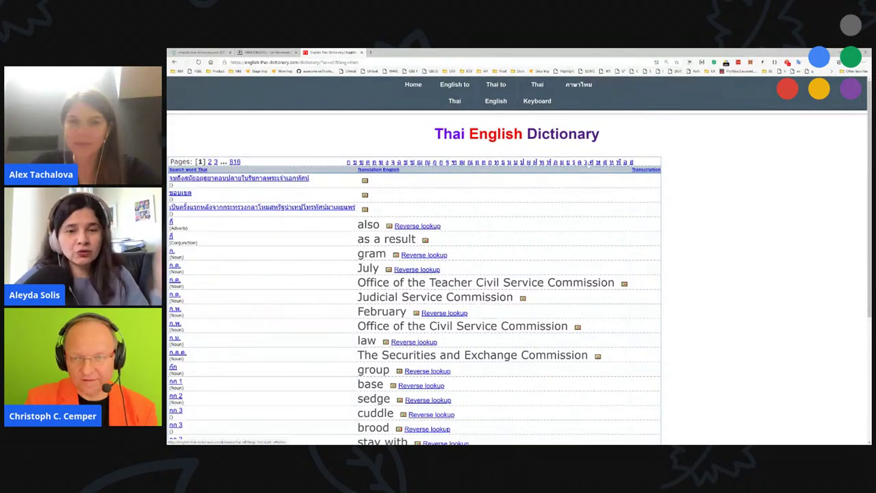
left_click(605, 162)
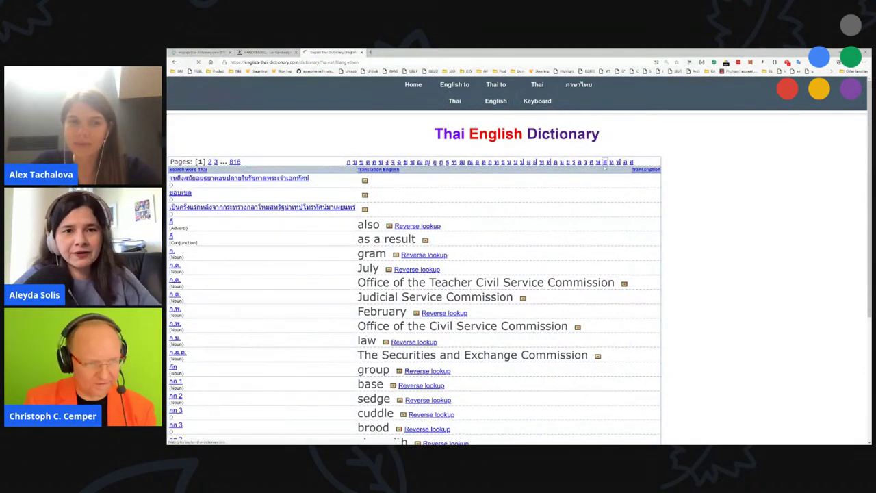
scroll(657, 212, "down", 5)
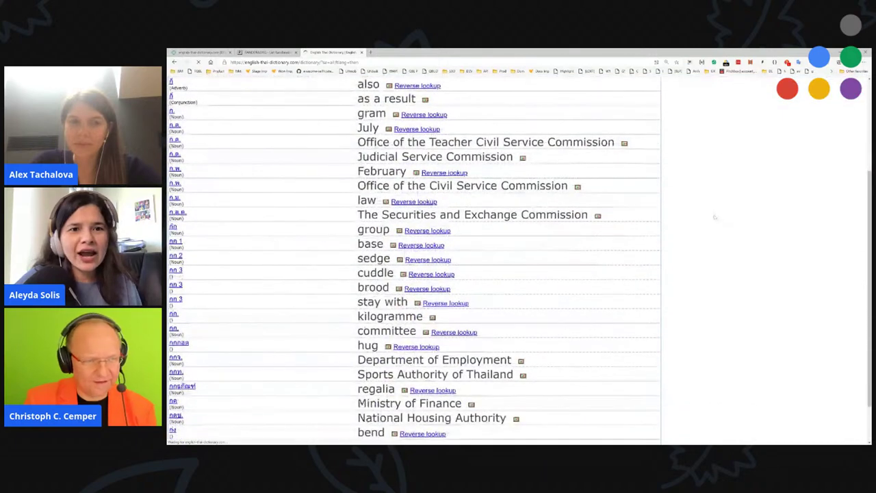
scroll(687, 220, "up", 4)
scroll(686, 220, "up", 1)
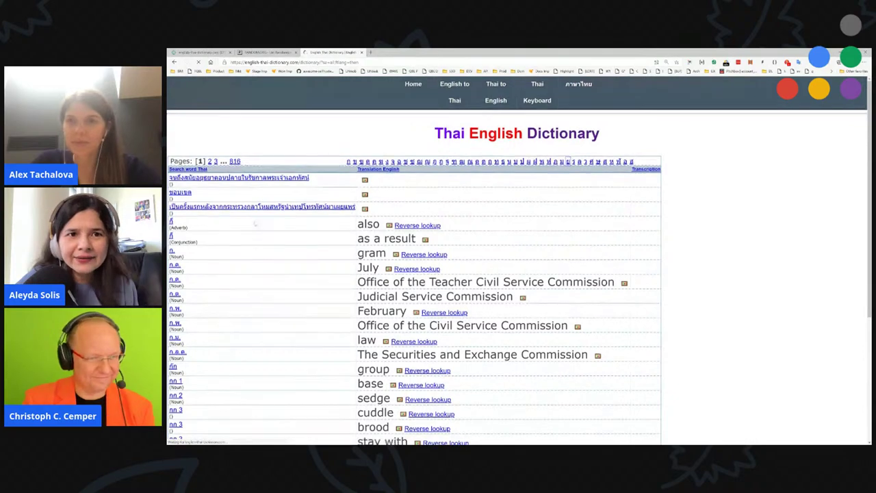
- Open the กคช. entry for National Housing Authority near the end of the Thai to English word list
scroll(301, 240, "down", 3)
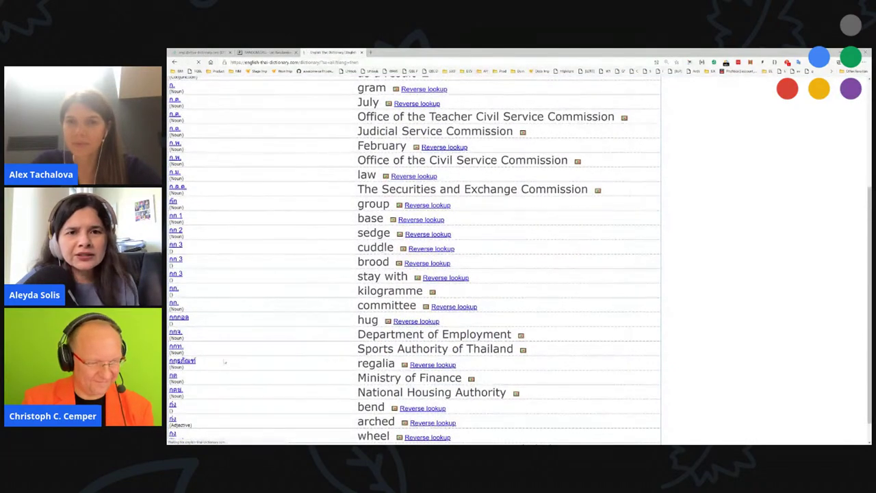
scroll(256, 354, "down", 1)
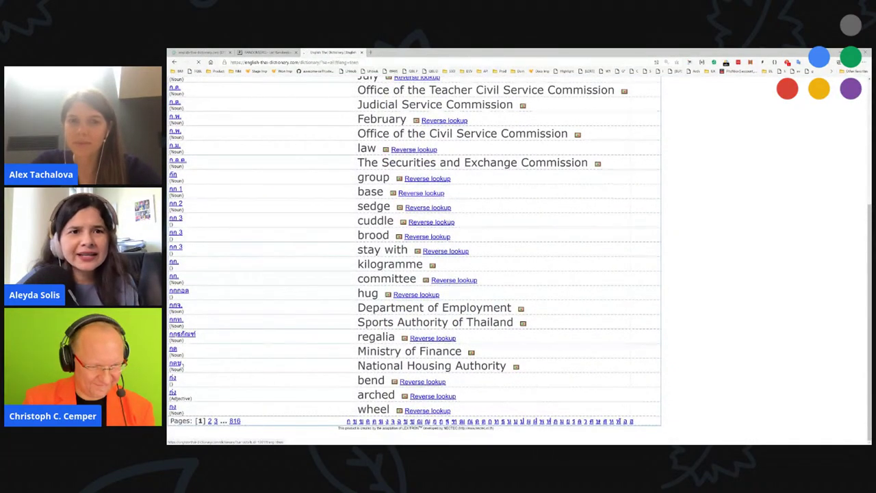
left_click(175, 364)
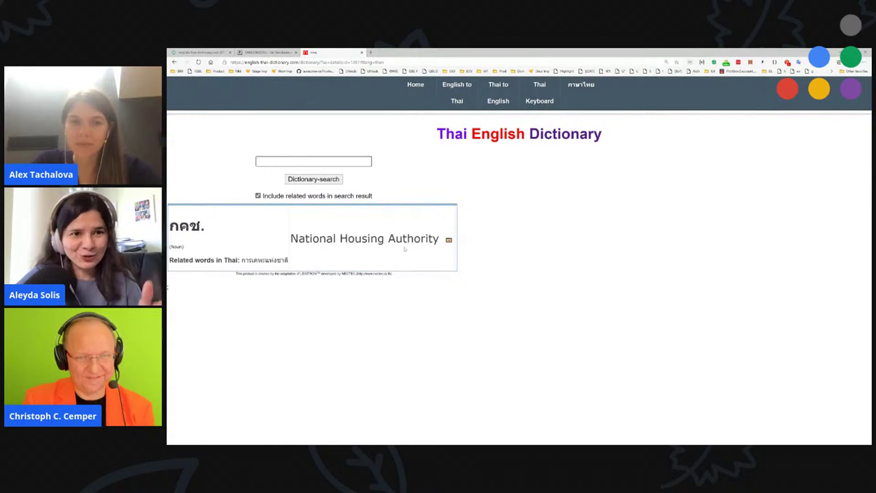
- Enlarge the กคช. entry page and inspect its URL's detailed header information with Link Redirect Trace
key("ctrl+plus")
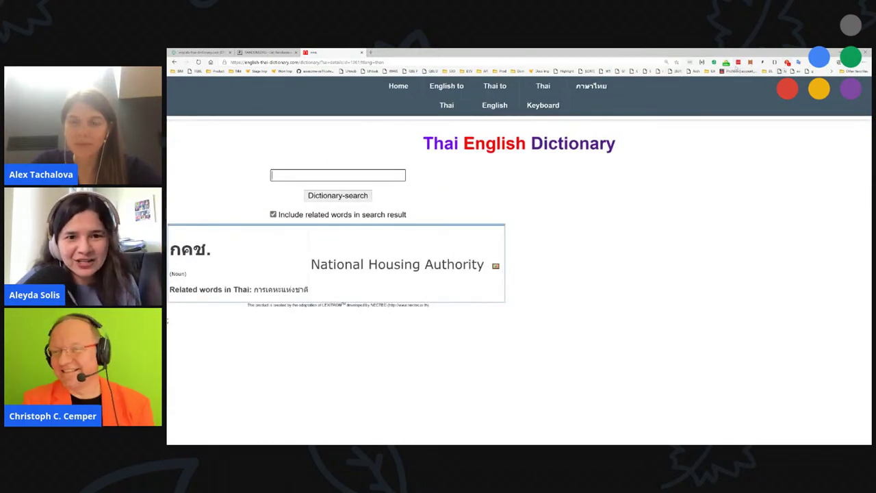
left_click(725, 62)
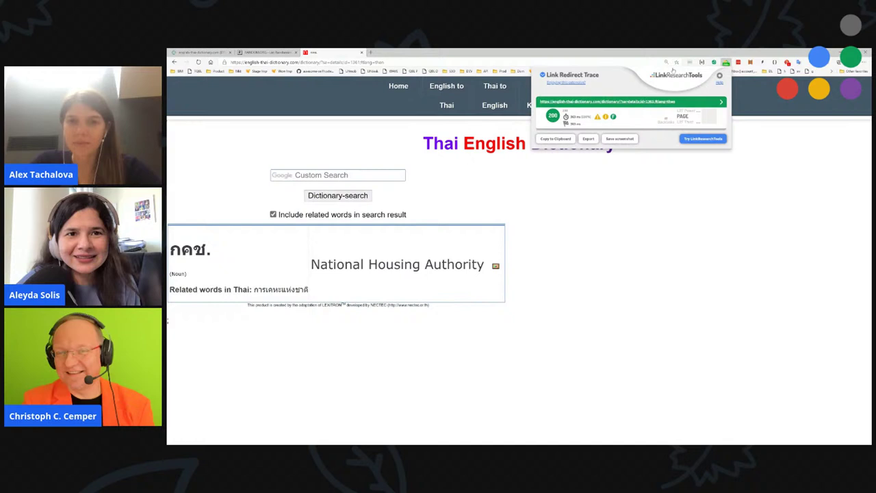
left_click(633, 115)
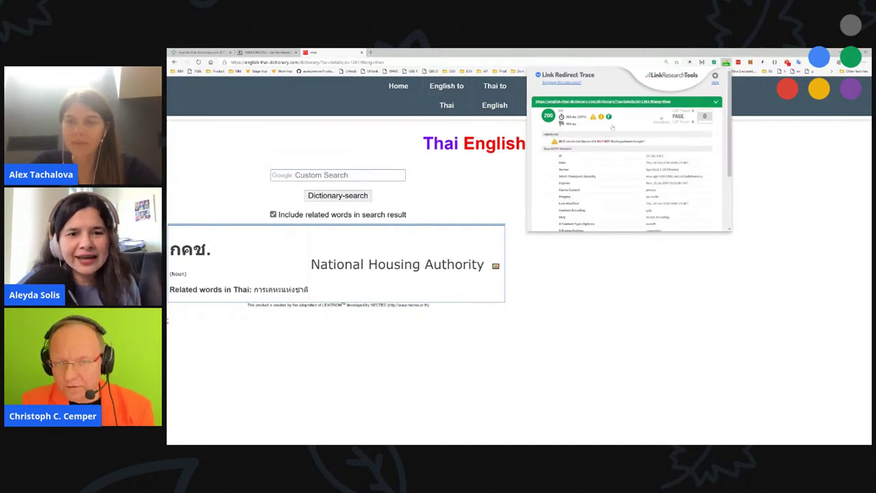
- Close the Link Redirect Trace results and reopen the Thai to English word list
left_click(477, 168)
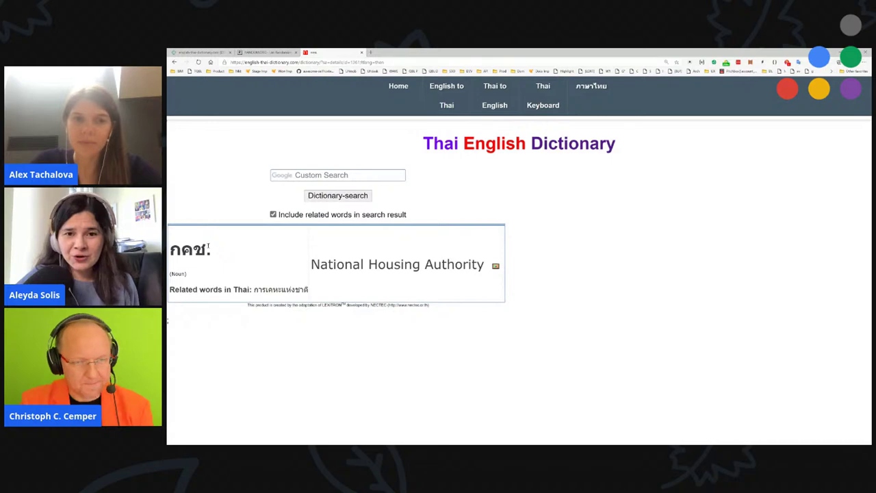
left_click(494, 95)
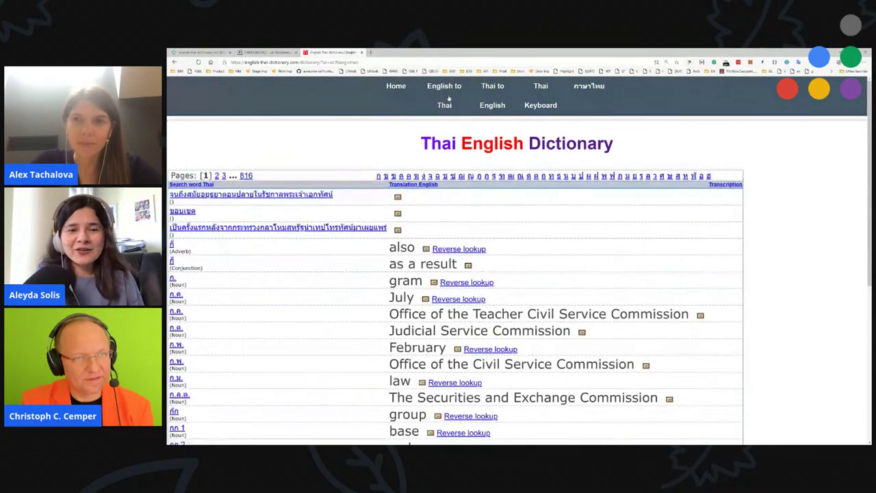
- Switch to the English to Thai word list and open several of its letter pages, including F, U and Y, in separate tabs
left_click(539, 176)
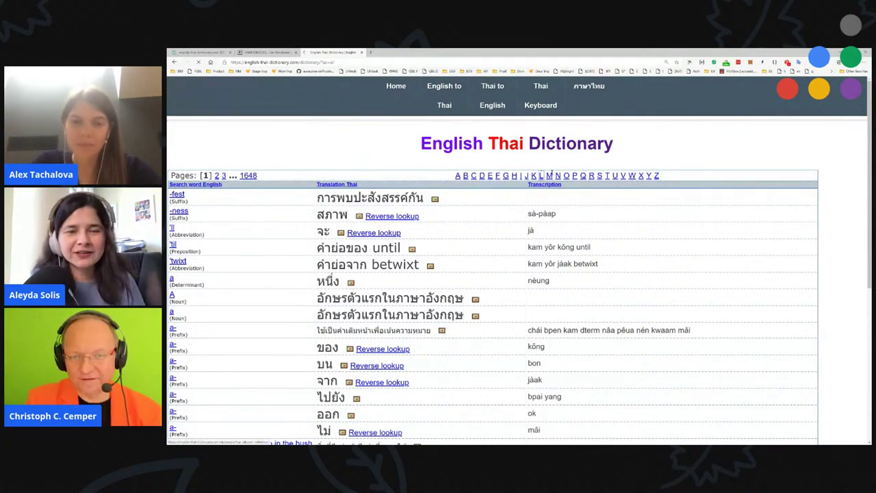
left_click(541, 175, "ctrl")
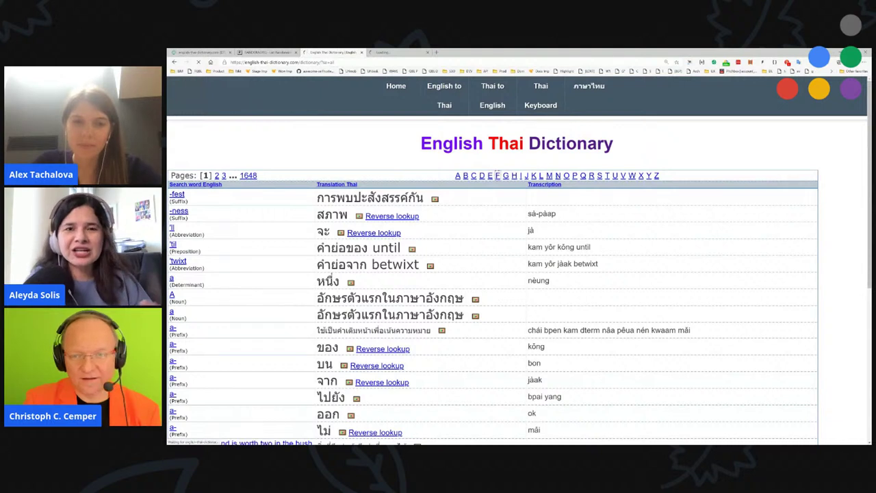
left_click(591, 175, "ctrl")
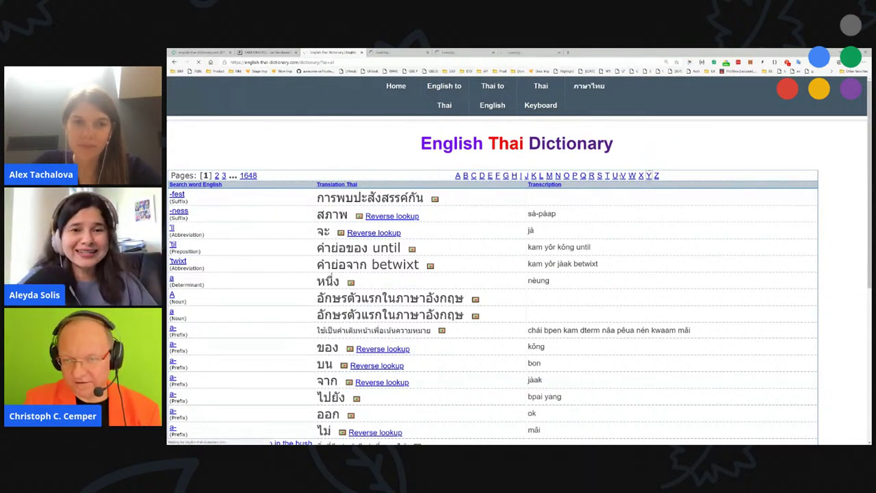
left_click(615, 175, "ctrl")
left_click(498, 175, "ctrl")
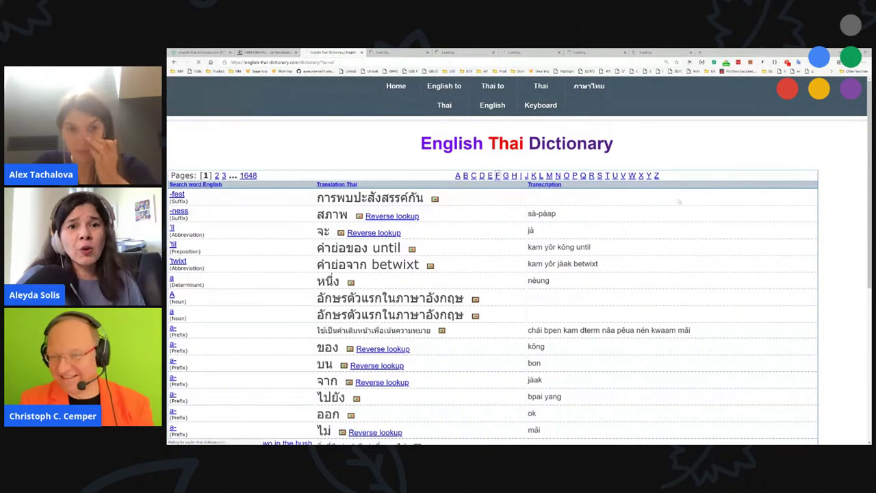
left_click(656, 175, "ctrl")
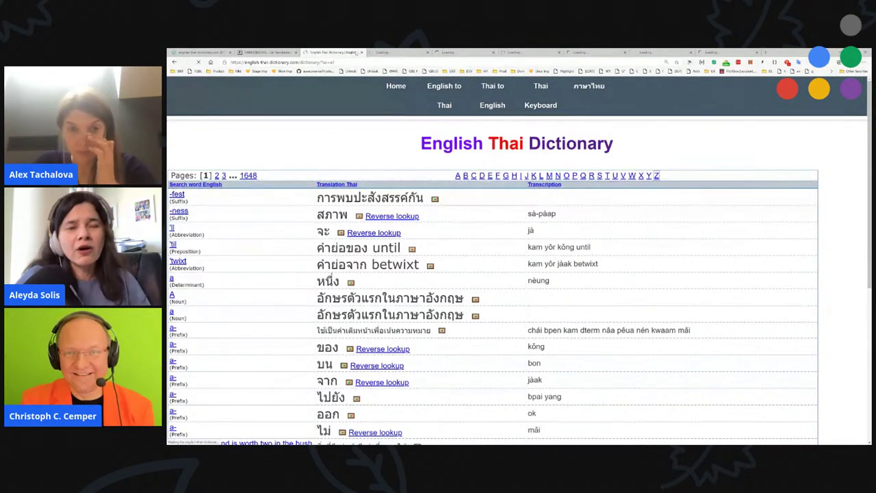
- Go through the newly opened letter pages one by one to check how they load
left_click(381, 52)
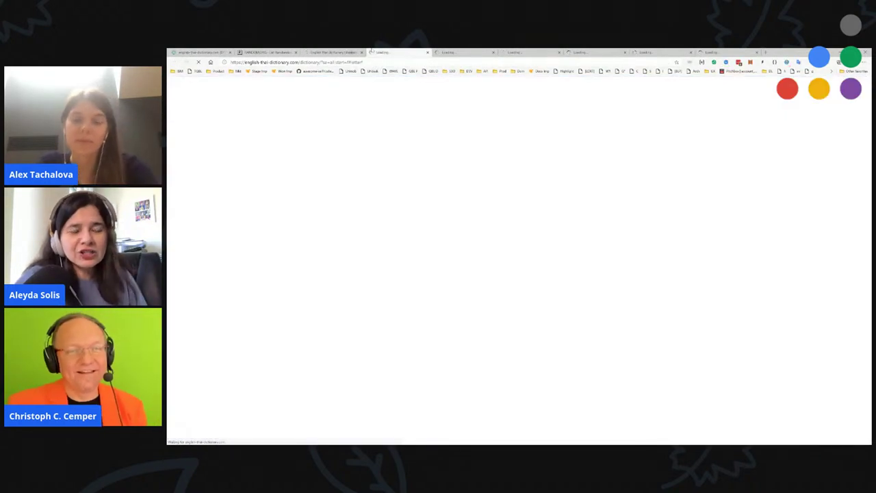
key("ctrl+Tab")
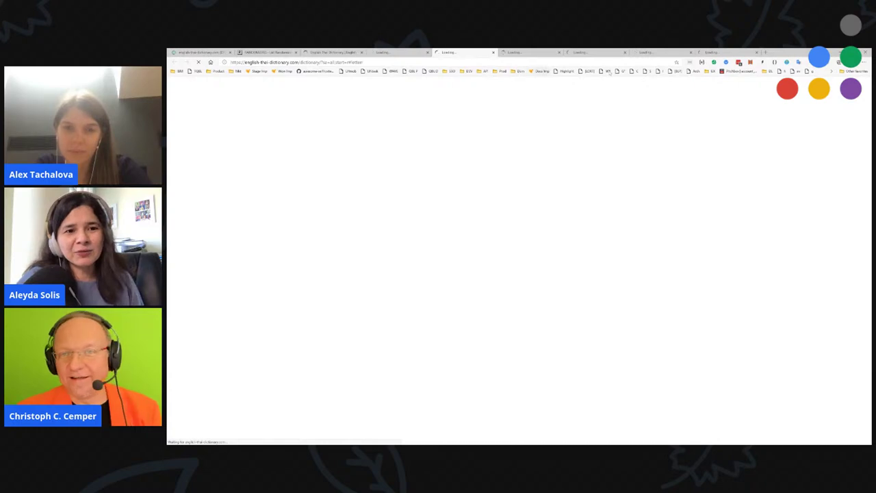
key("ctrl+Tab")
key("ctrl+Tab")
key("ctrl+Tab")
key("ctrl+Tab")
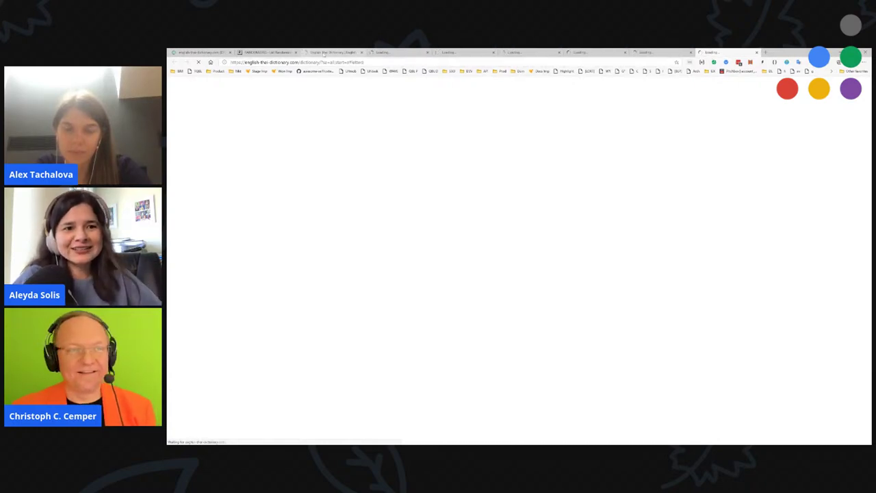
- Open the image behind the Thai translation of "A fool and his money are soon parted." and return to the word list
left_click(328, 52)
scroll(399, 271, "down", 3)
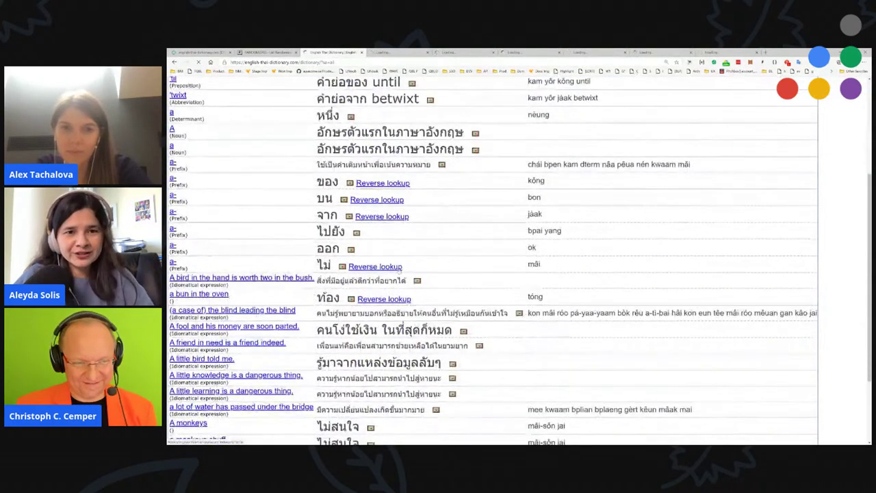
scroll(399, 271, "down", 3)
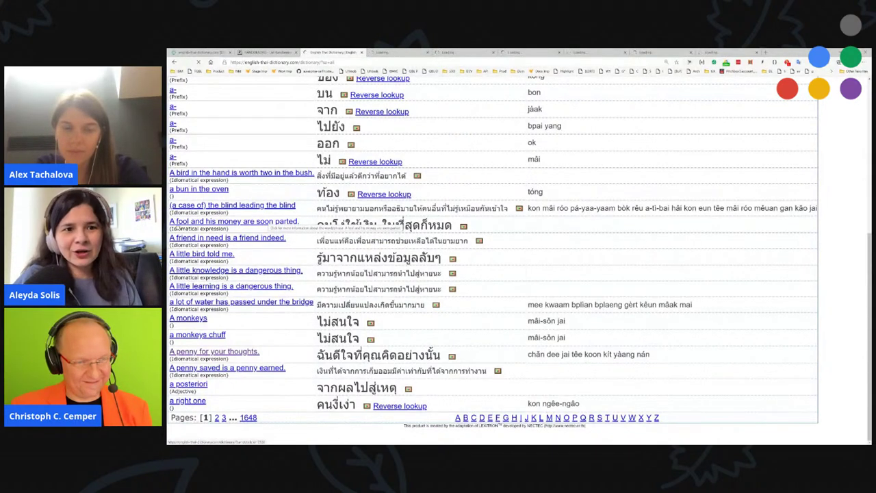
left_click_drag(174, 229, 400, 238)
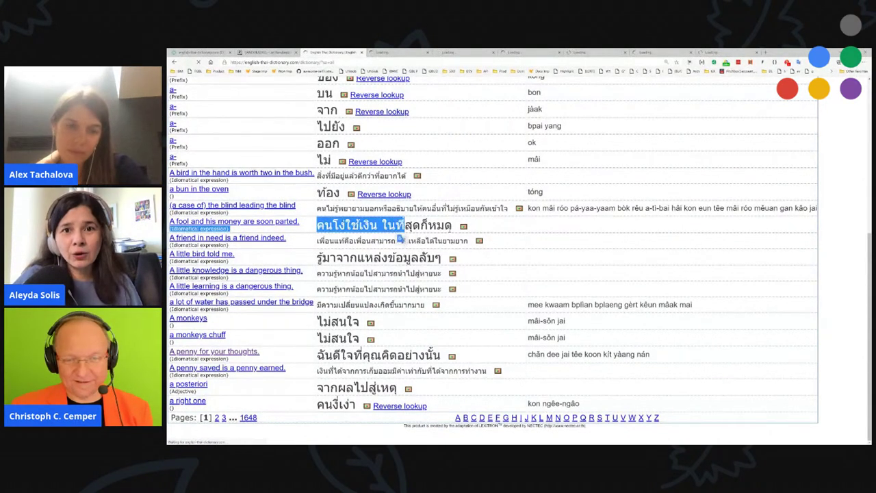
left_click(464, 228)
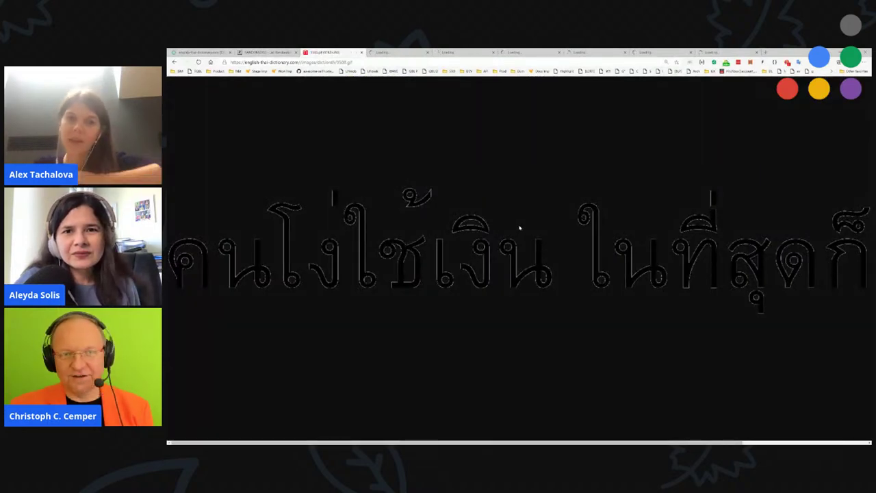
key("alt+Left")
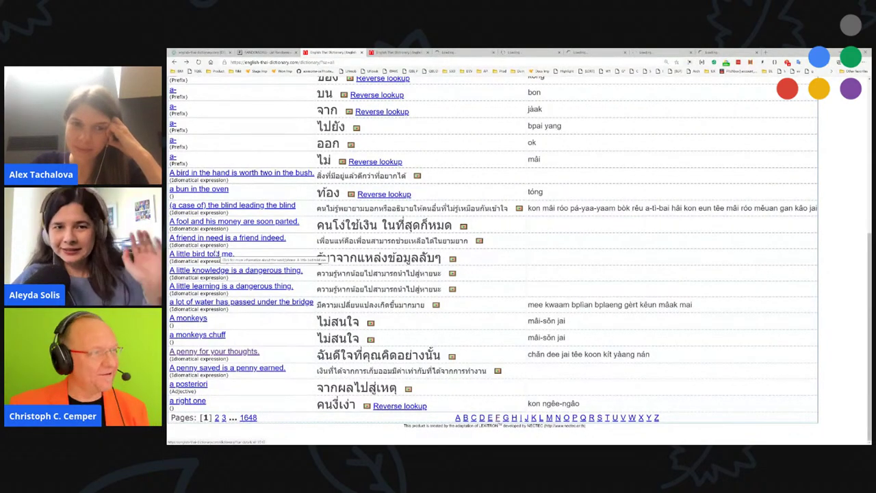
- Request the letter H page from the first word list page, and page 443 from the letter F page
scroll(216, 254, "up", 8)
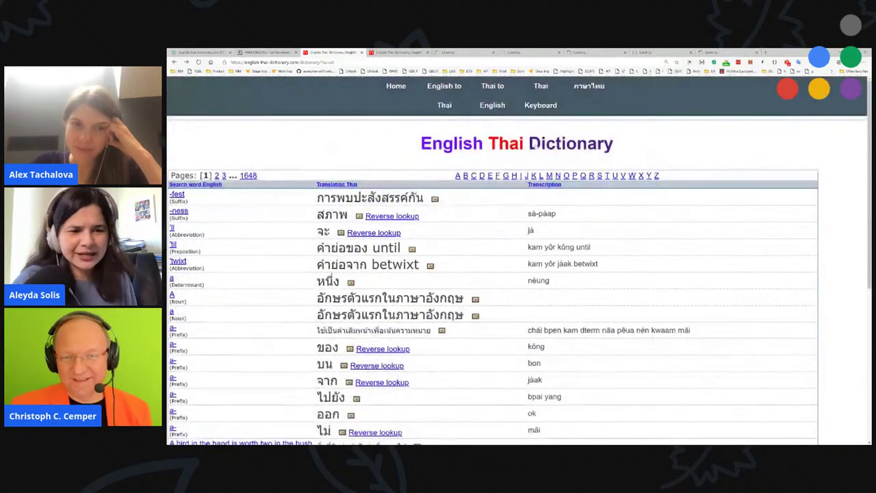
left_click(514, 175)
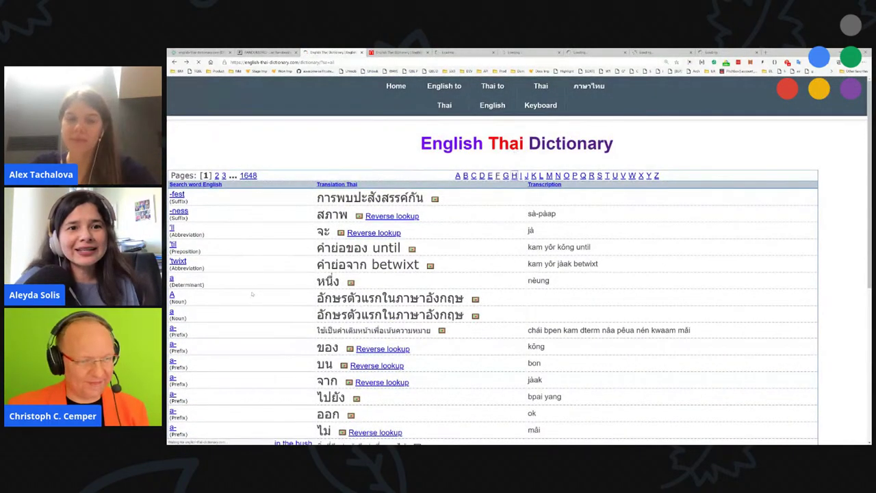
scroll(289, 286, "down", 2)
scroll(289, 285, "down", 3)
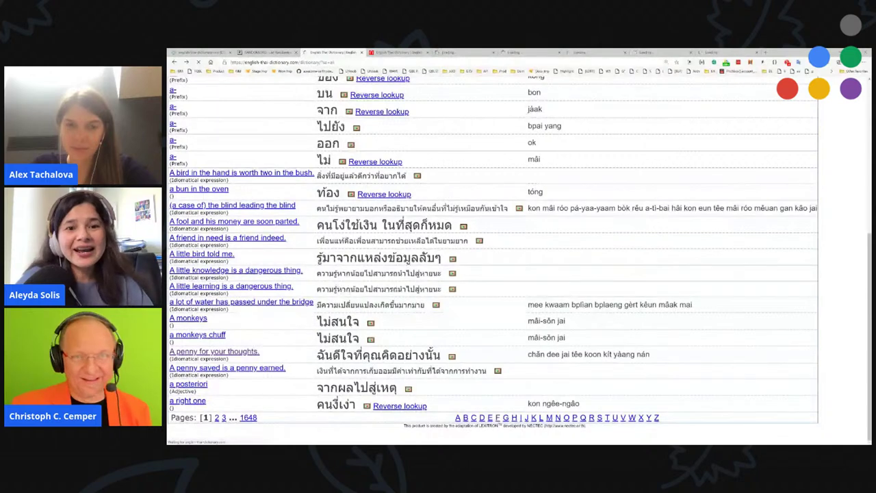
scroll(445, 258, "up", 5)
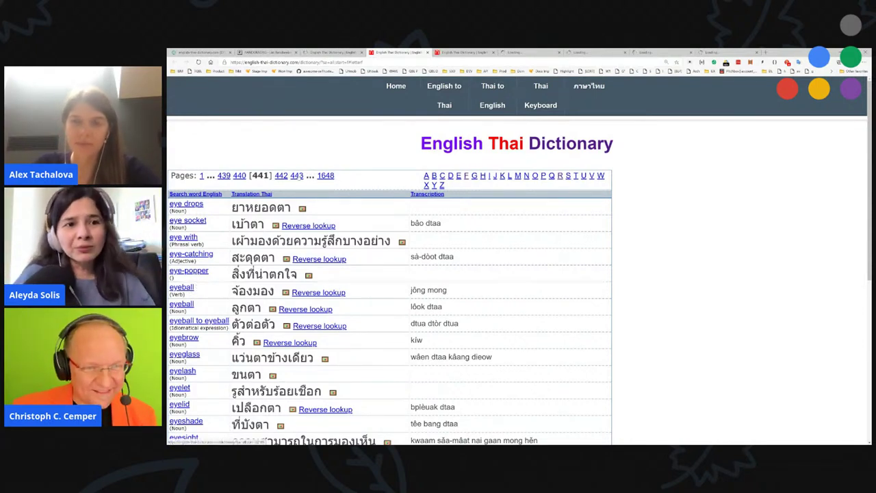
left_click(298, 177)
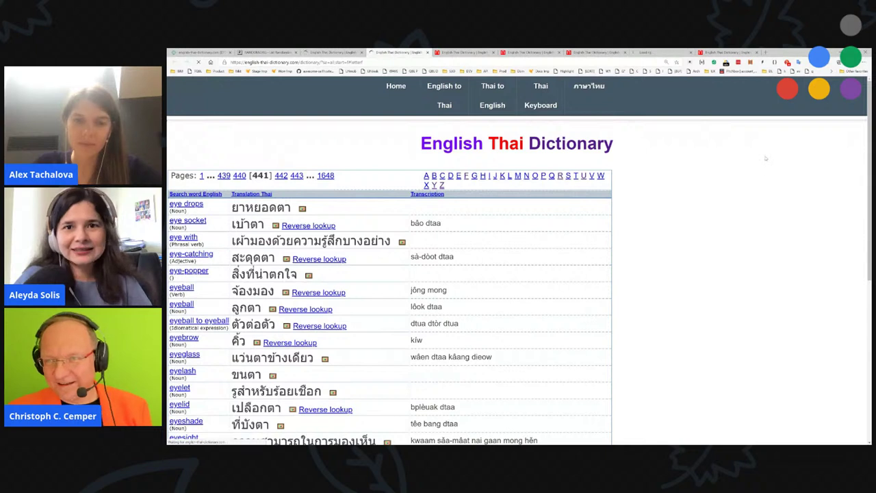
- Inspect the detailed Link Redirect Trace headers and canonical of the letter Y page, then close the results
left_click(531, 52)
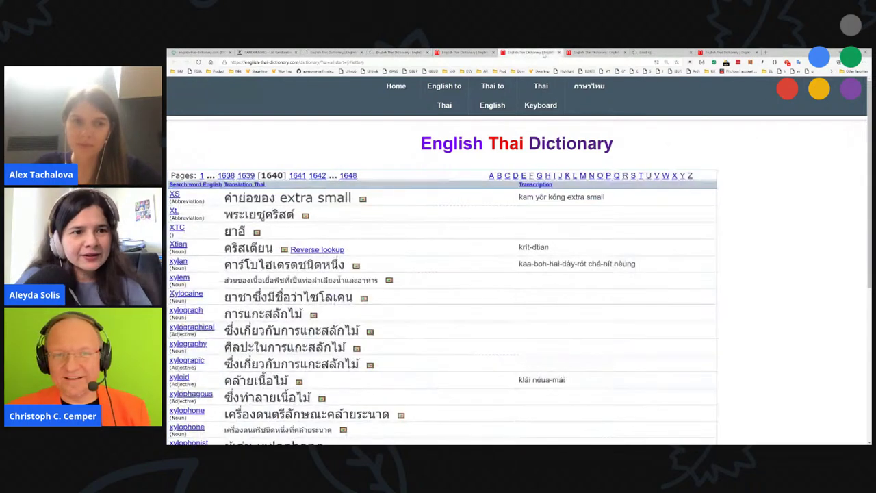
left_click(726, 63)
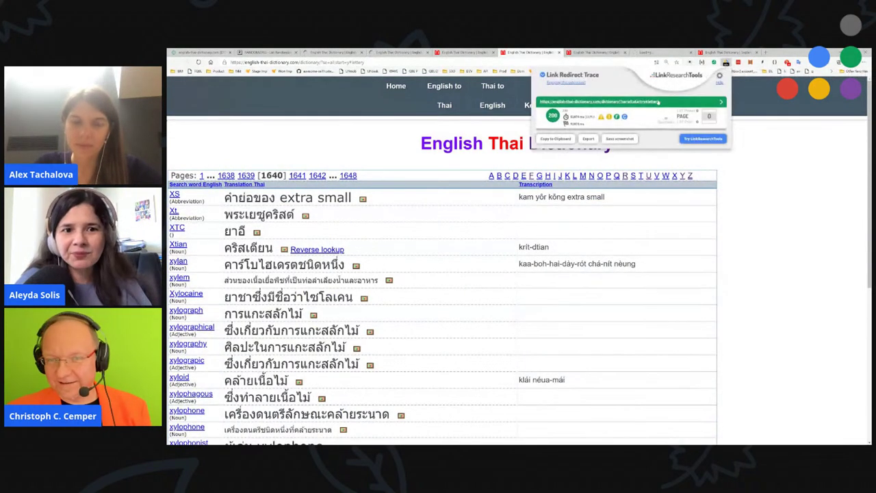
left_click(651, 129)
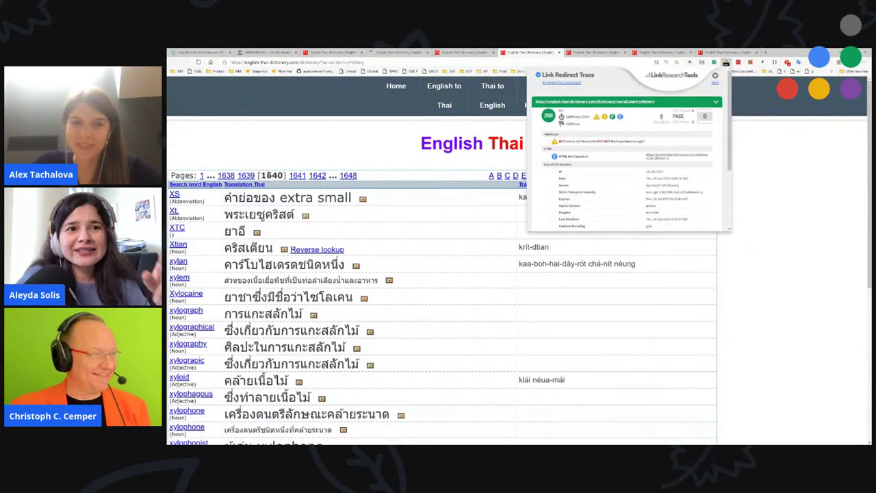
left_click(381, 159)
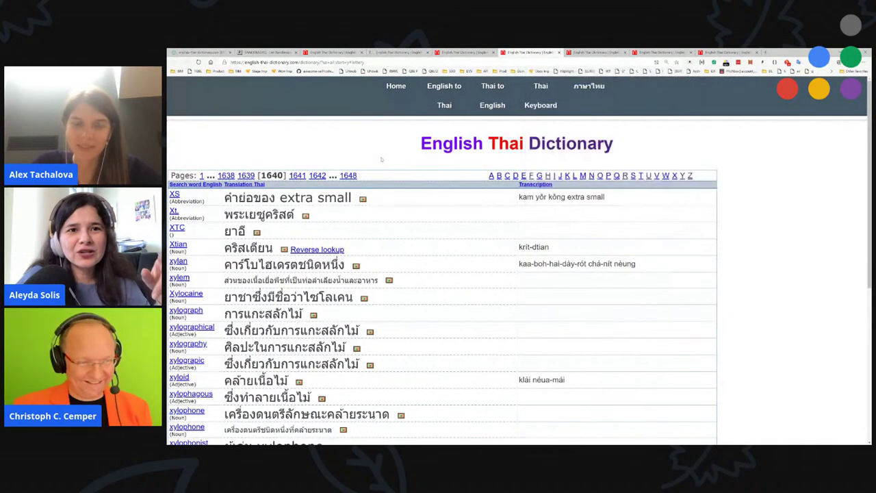
- Open the Xtian entry in a separate tab, enlarge the page and highlight the LEXITRON credit line under the entry
left_click(178, 244, "super")
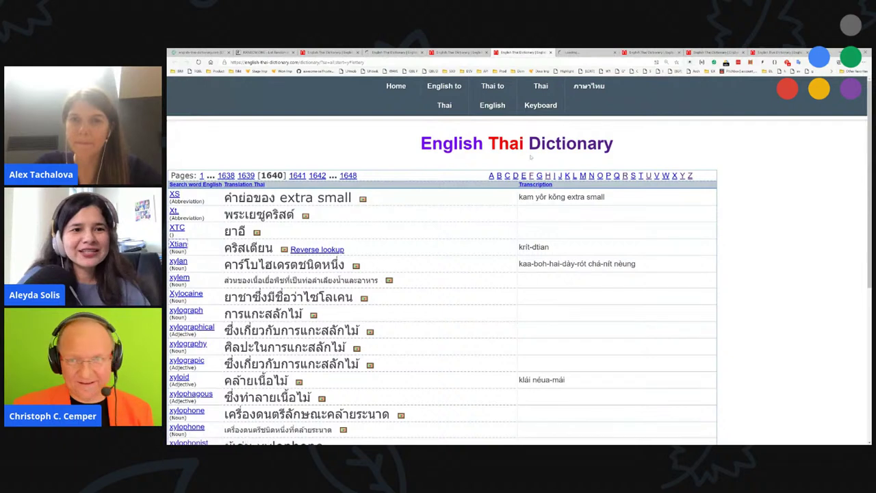
left_click(589, 52)
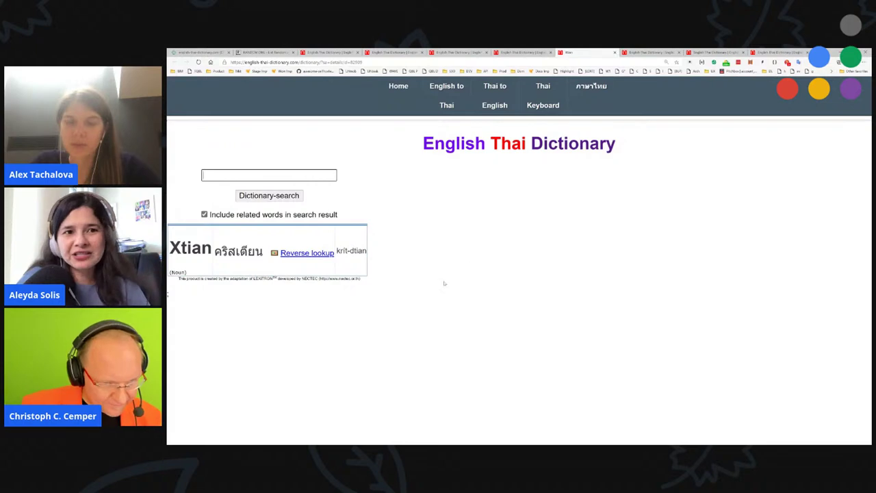
key("super+equal")
left_click_drag(179, 309, 384, 317)
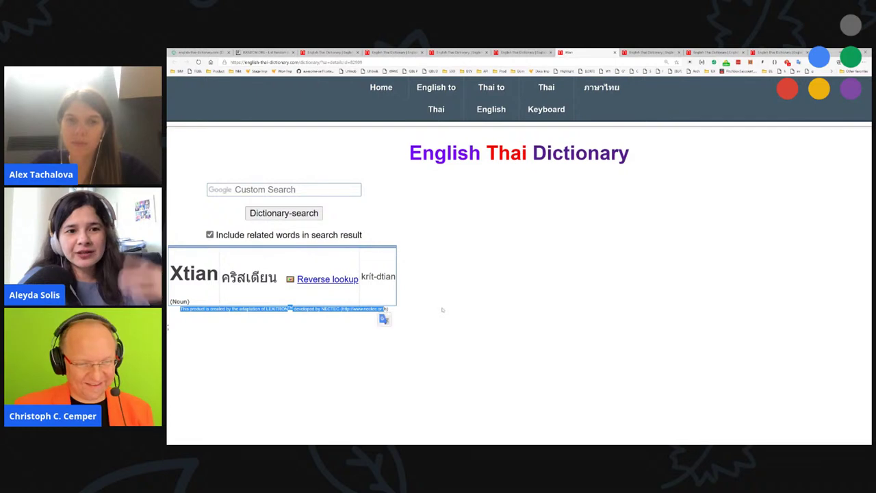
left_click(443, 309)
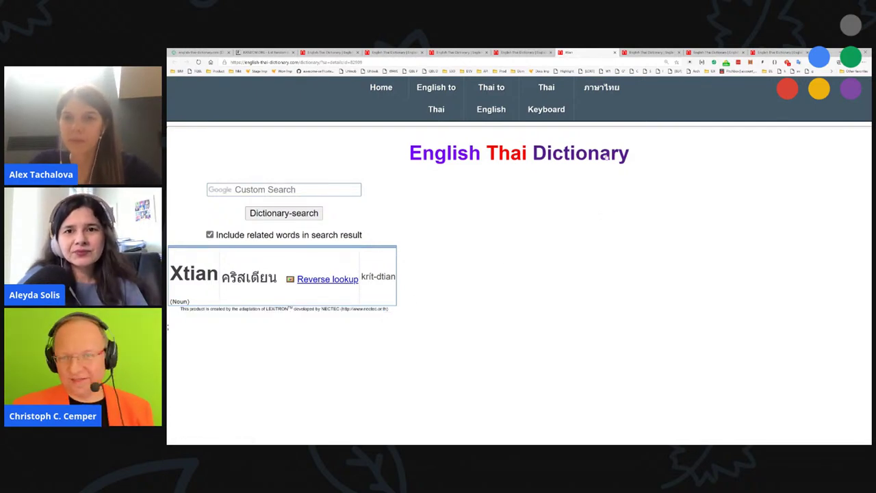
- Review the letter U page of the English to Thai word list, checking which words and transcriptions it contains
key("ctrl+Tab")
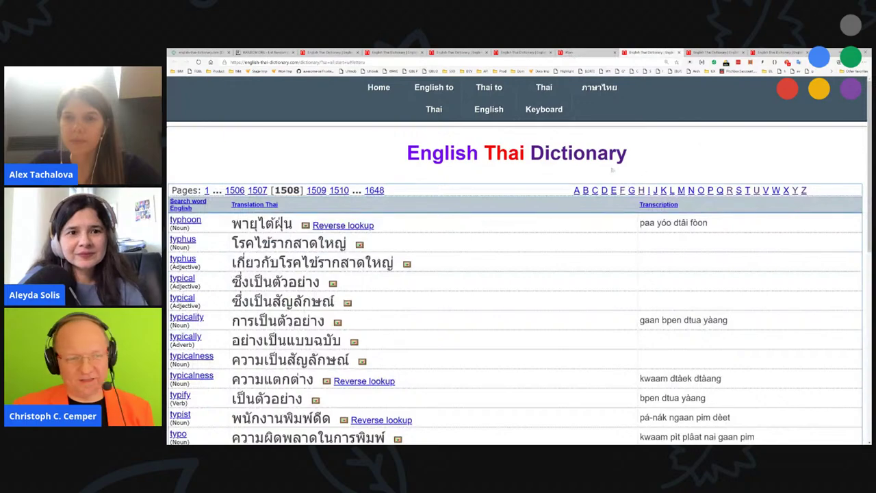
scroll(551, 179, "down", 3)
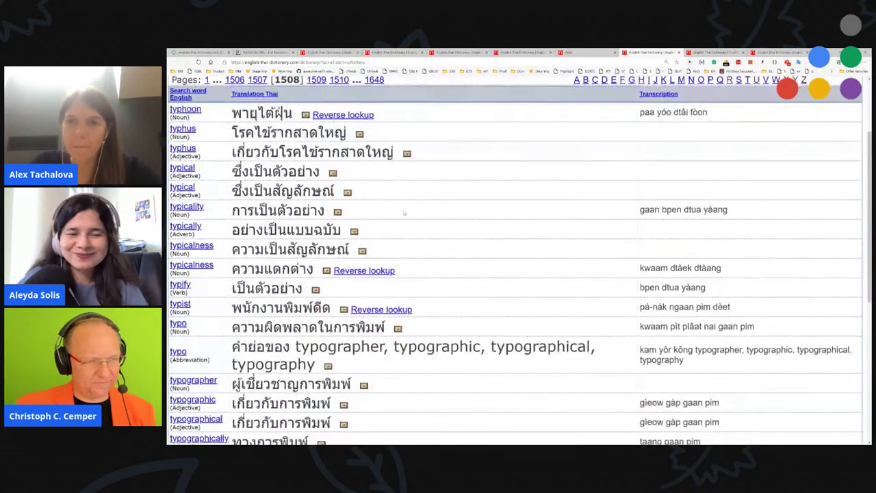
scroll(252, 308, "down", 5)
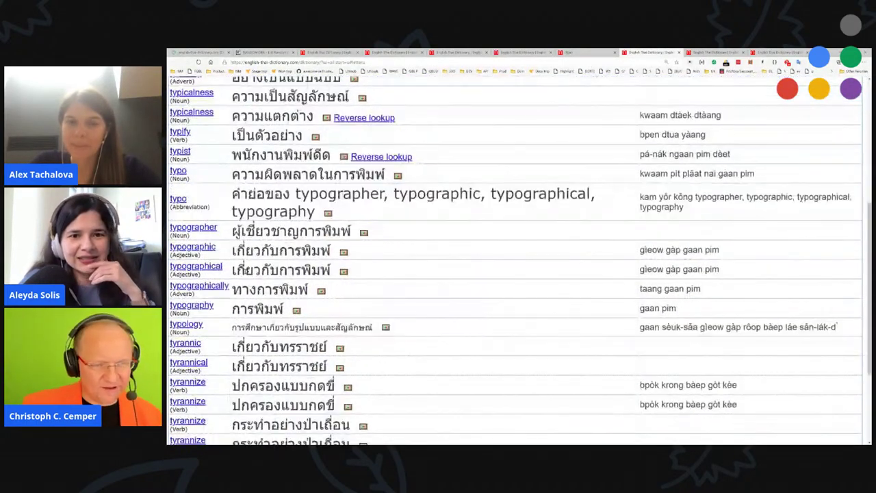
scroll(513, 260, "down", 1)
scroll(513, 260, "up", 10)
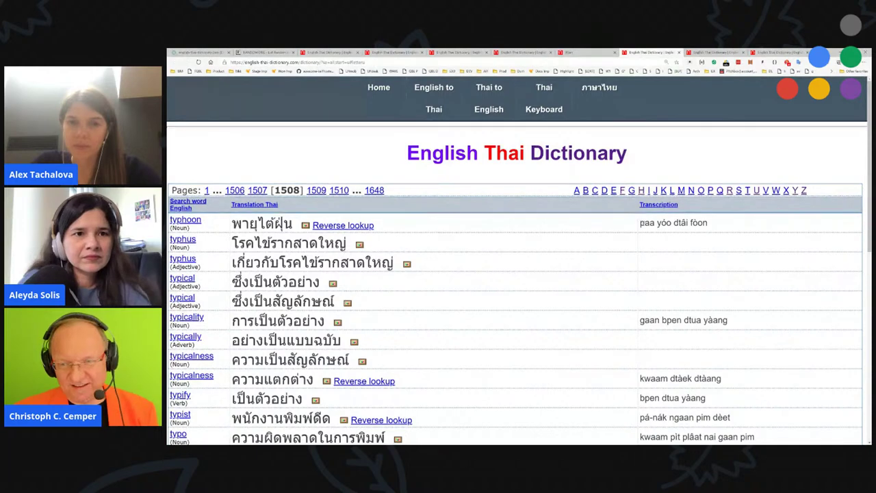
- Search Google for the typhoon transcription "paa yóo dtâi fòon" in a new tab, then close the results
left_click_drag(640, 223, 725, 223)
key("ctrl+c")
key("ctrl+t")
key("ctrl+v")
key("Return")
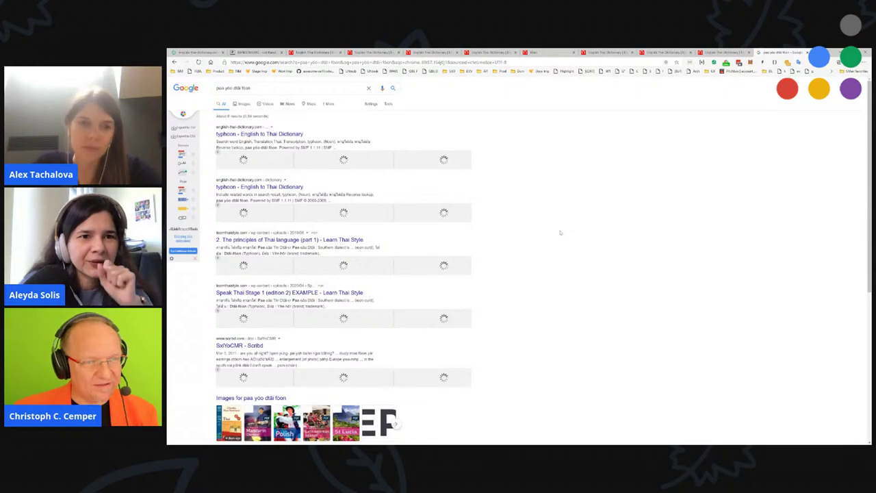
key("ctrl+w")
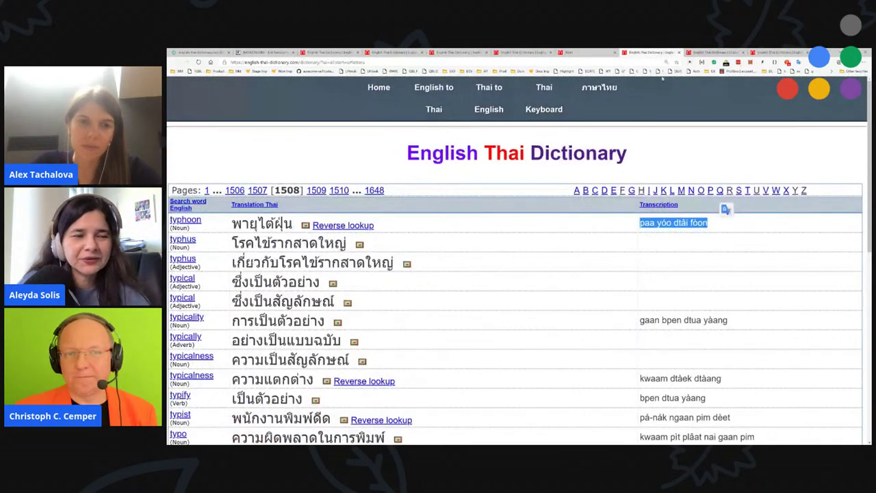
key("alt+Tab")
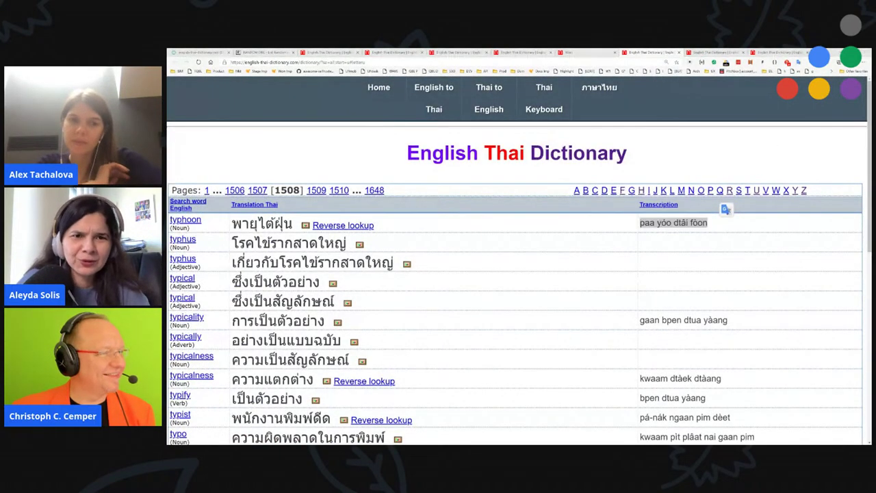
left_click(689, 149)
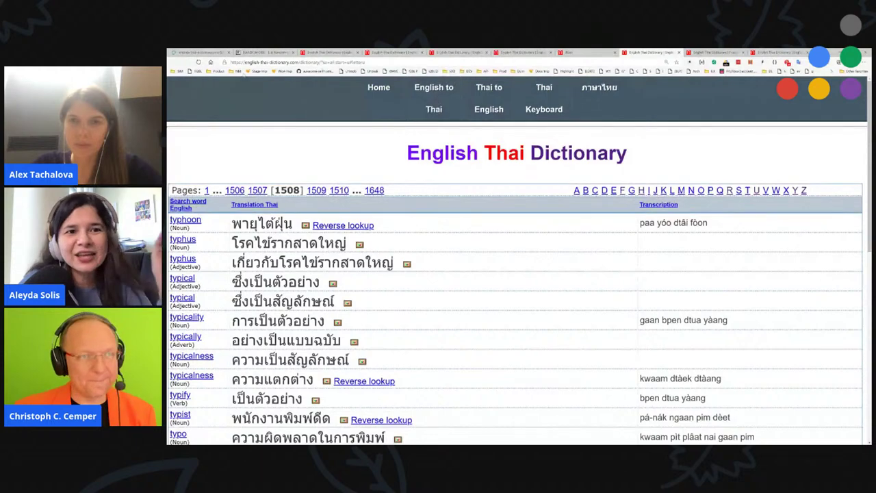
left_click(337, 52)
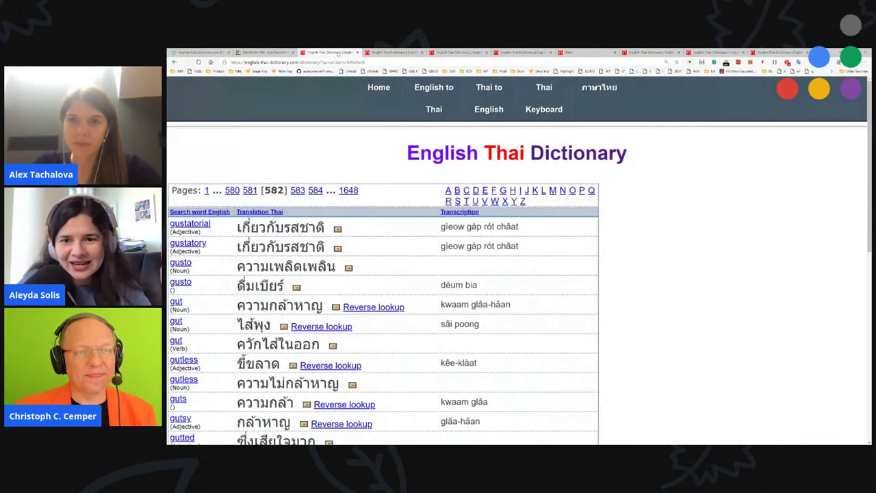
left_click(378, 53)
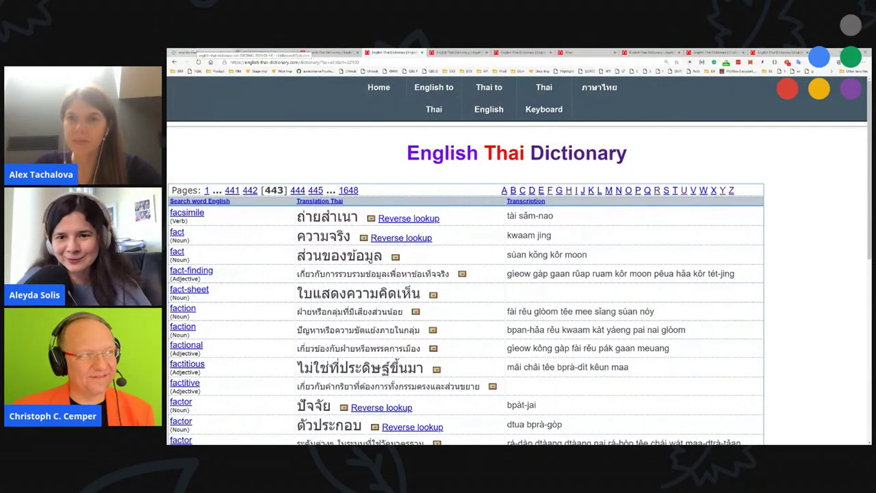
- Open the Fragments report for english-thai-dictionary.com in LinkResearchTools and set the tool's interface language to English
left_click(198, 53)
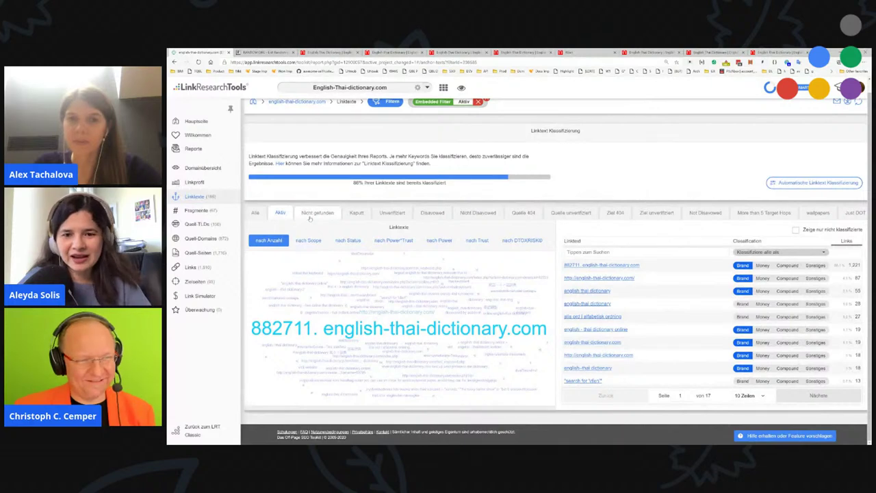
left_click(197, 214)
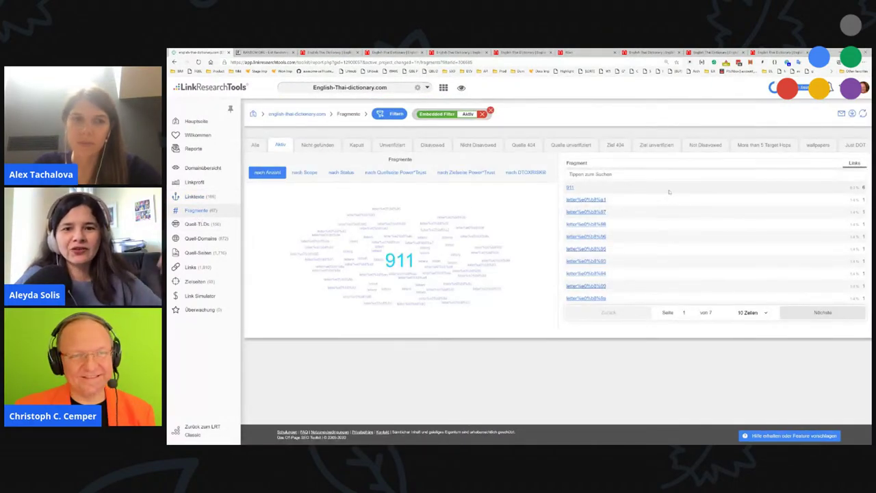
left_click(819, 145)
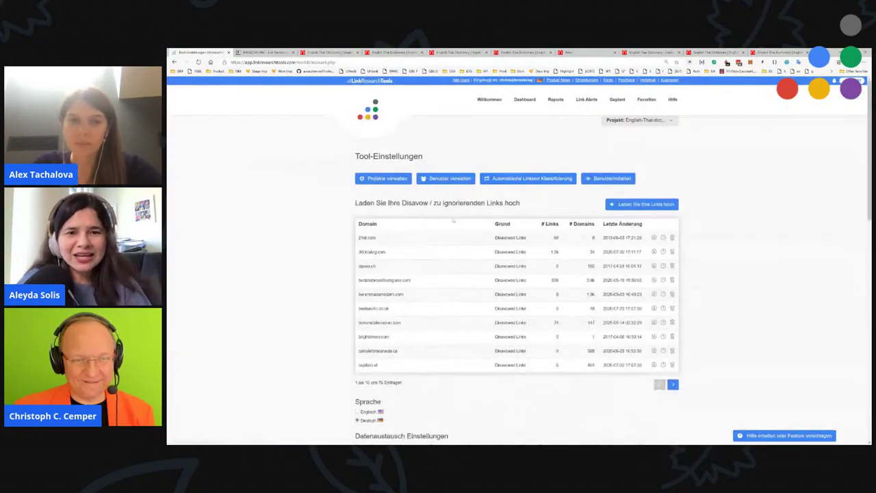
left_click(368, 412)
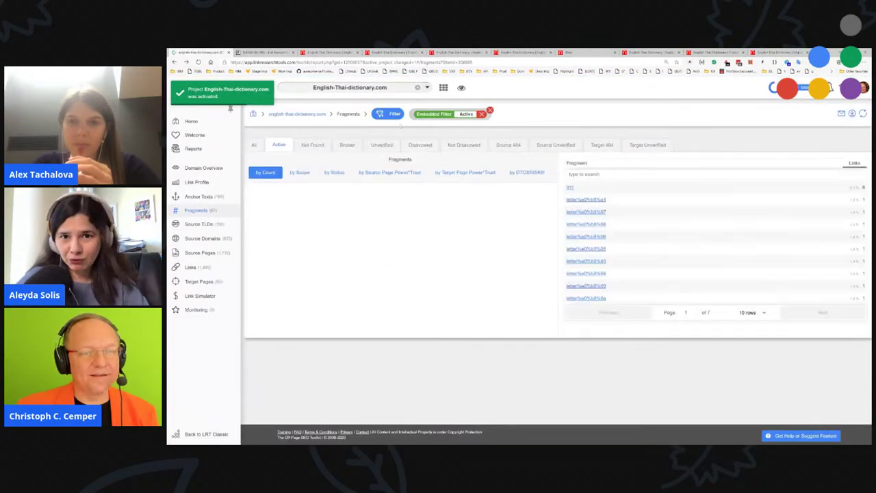
- Search Google for "english to thai" in a new tab and translate "hamburger" in the result page's translation box
key("ctrl+t")
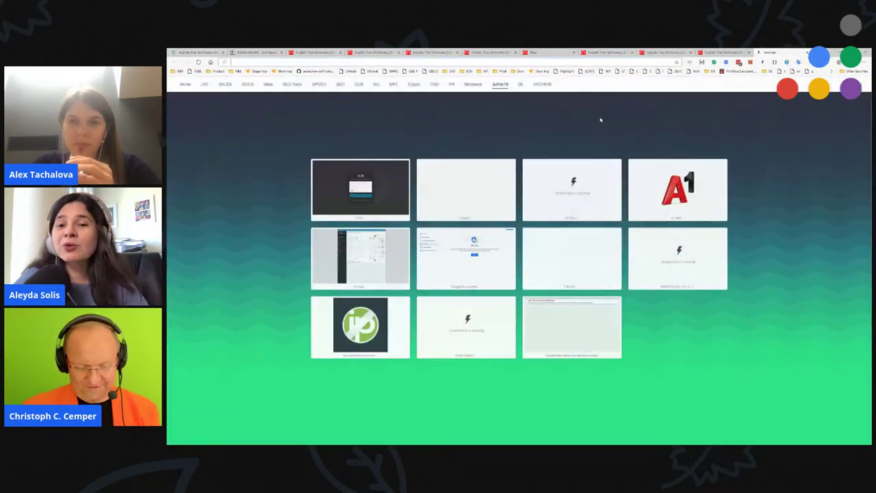
type("english to thai")
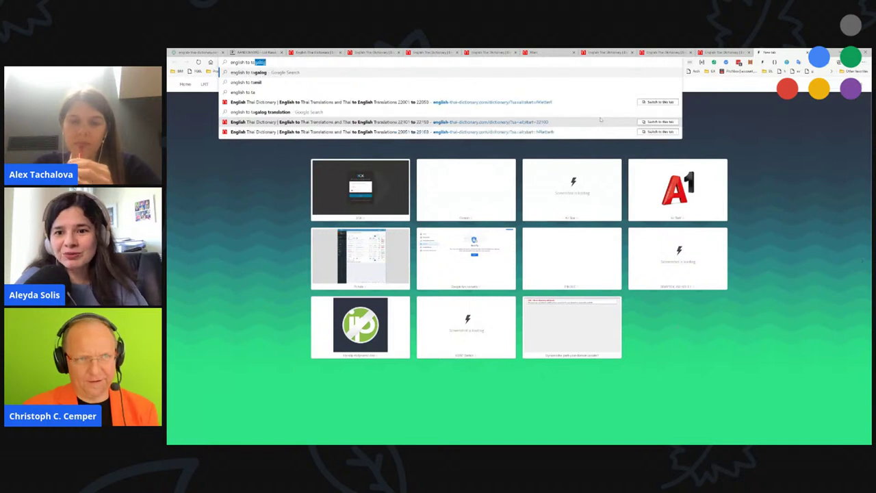
key("Return")
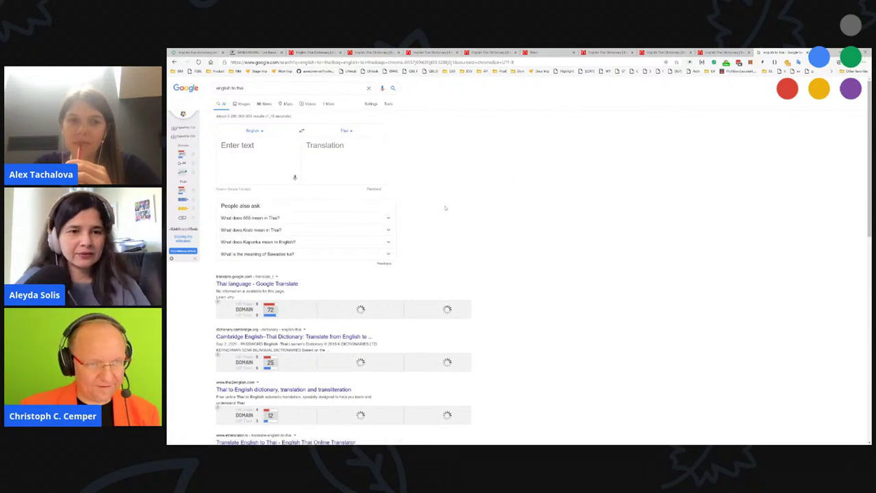
left_click(256, 148)
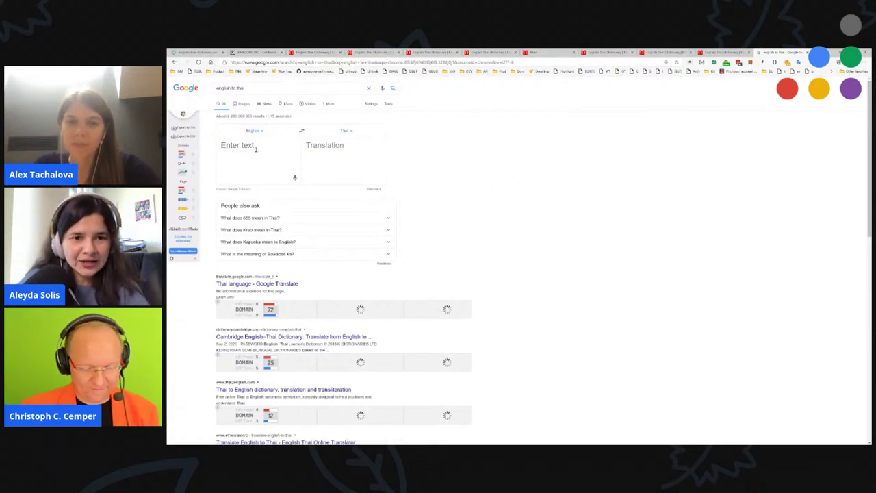
type("hamburger")
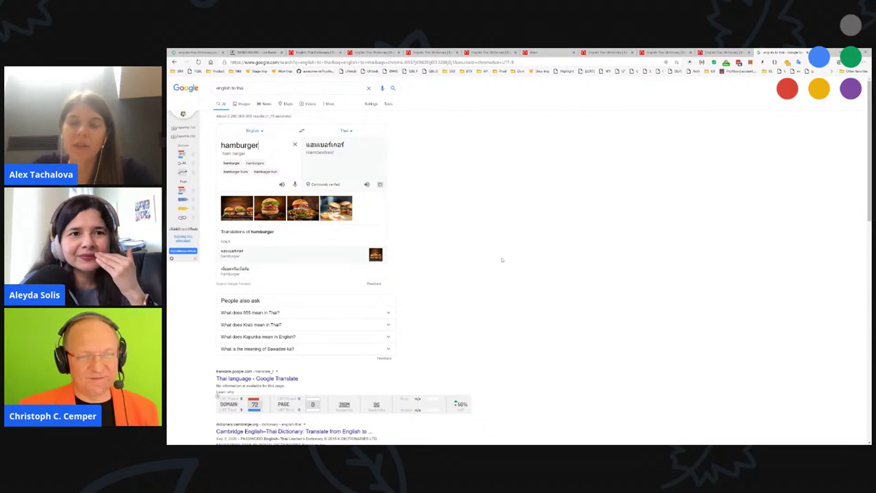
- Find and open the english-thai-dictionary.com result, check the homepage's LRT Power*Trust metrics and close them
scroll(424, 254, "down", 3)
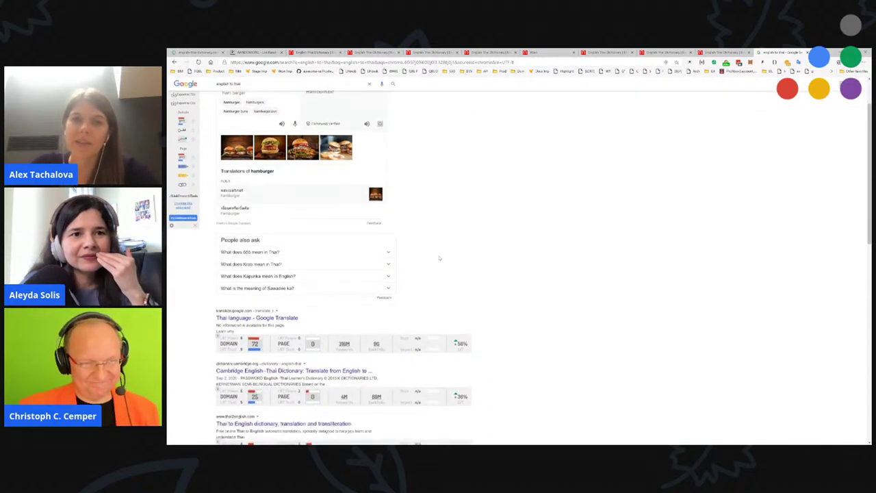
scroll(438, 274, "up", 3)
scroll(452, 317, "down", 1)
scroll(452, 317, "down", 5)
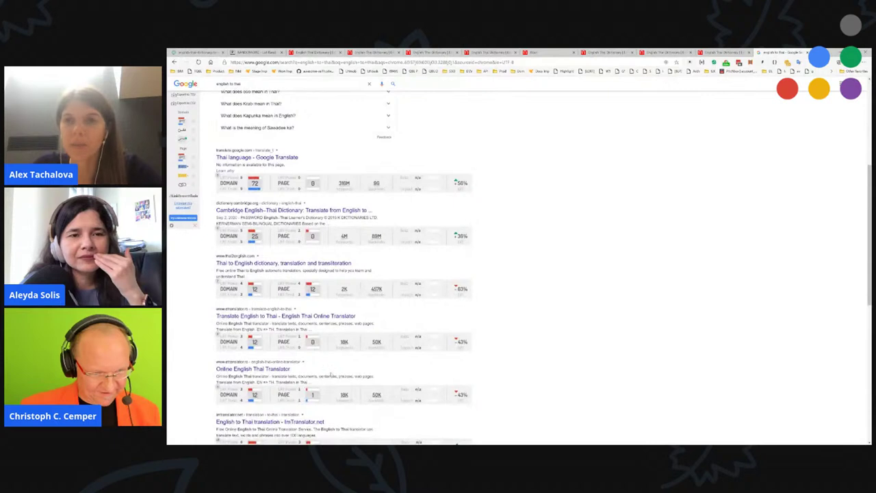
scroll(331, 375, "down", 3)
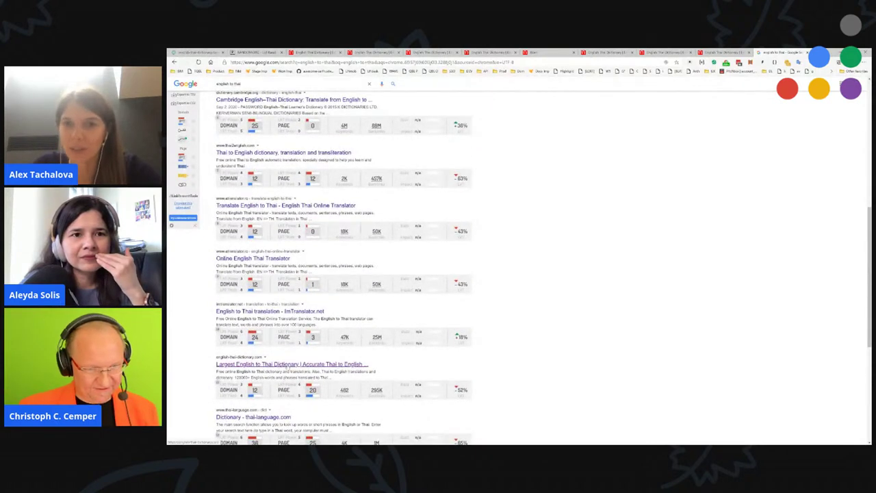
left_click(287, 364)
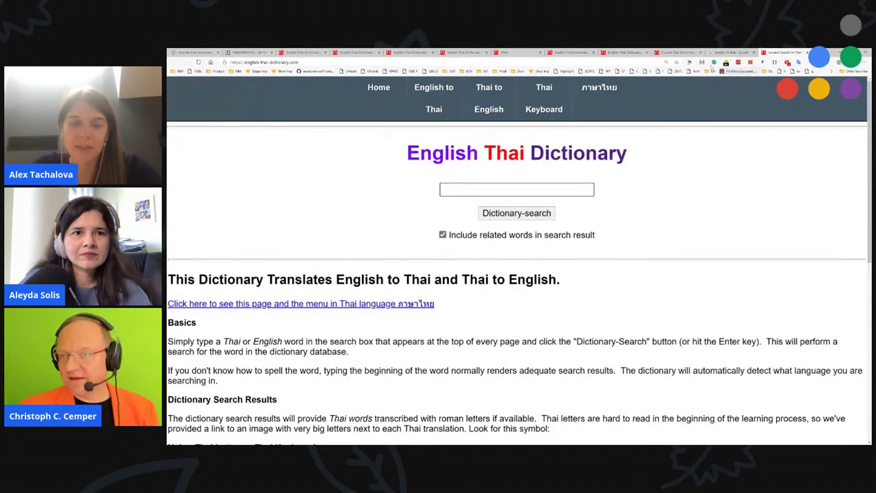
left_click(688, 62)
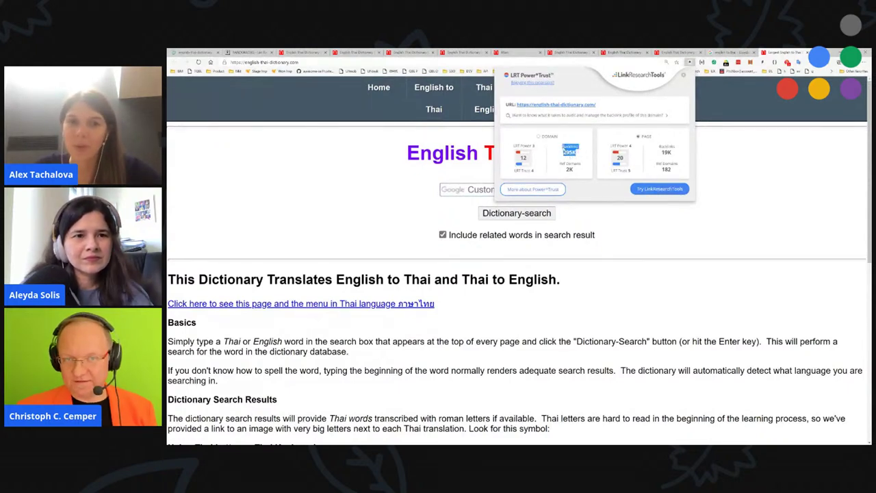
key("Escape")
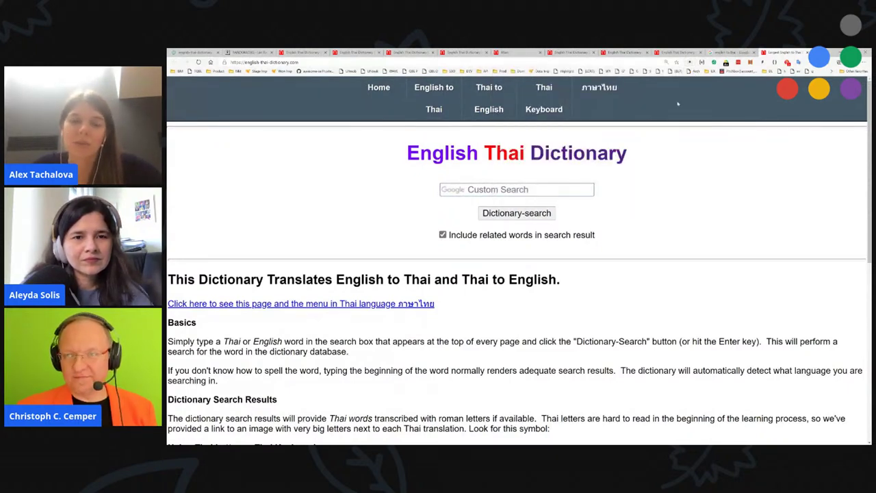
- Return to the "english to thai" search results and compare english-thai-dictionary.com's domain and page metrics with the competing sites
key("ctrl+shift+Tab")
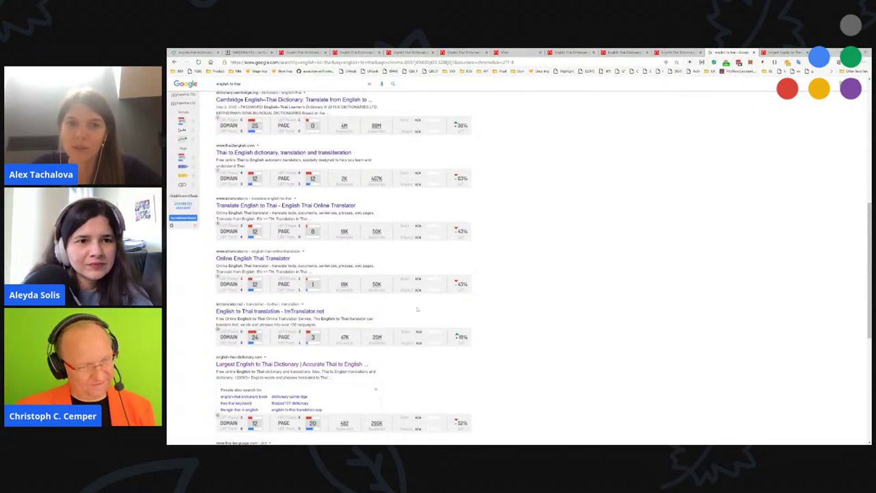
scroll(325, 371, "down", 2)
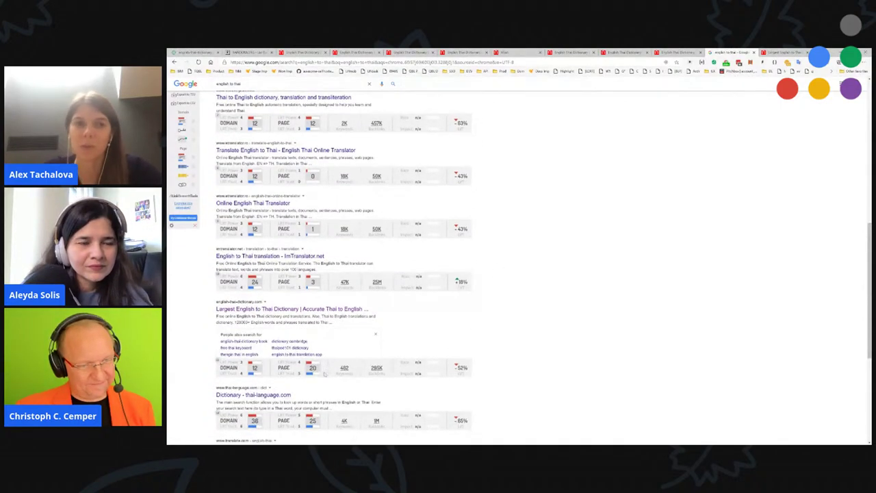
scroll(322, 372, "down", 1)
scroll(308, 342, "up", 10)
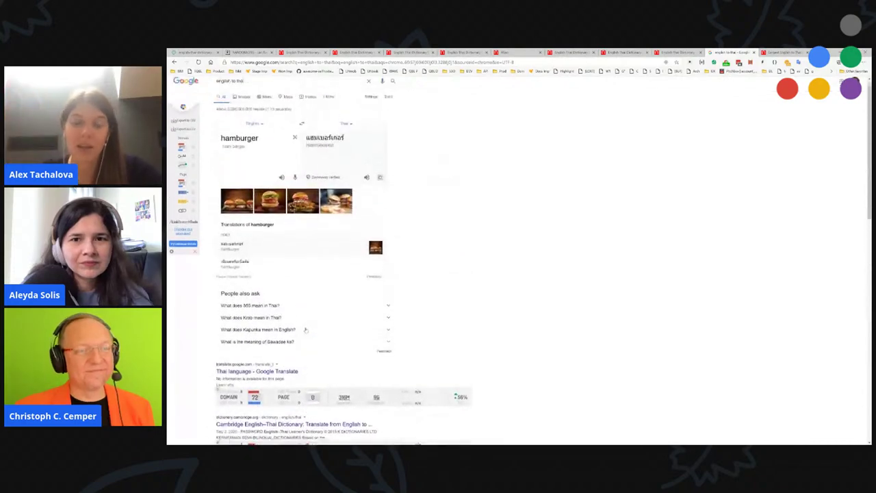
scroll(299, 324, "down", 10)
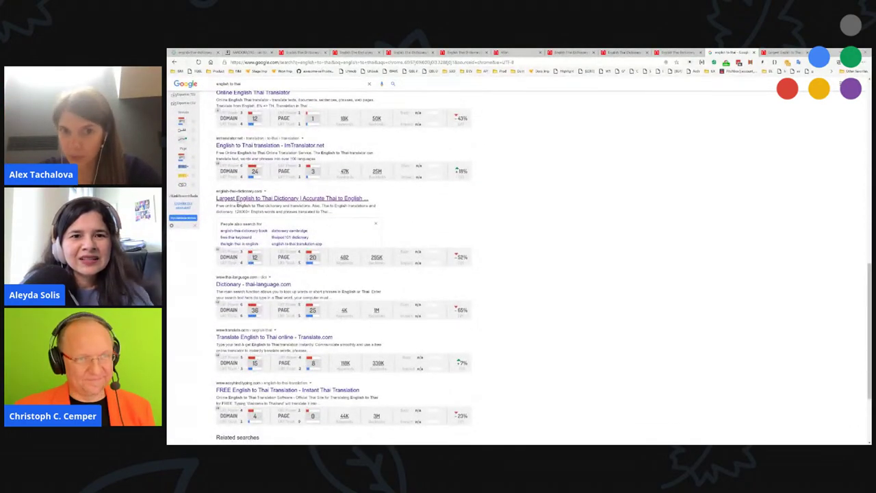
- Open the Source Domains report in LinkResearchTools, sort it by Source Domain Power*Trust and review the strongest linking domains
left_click(195, 52)
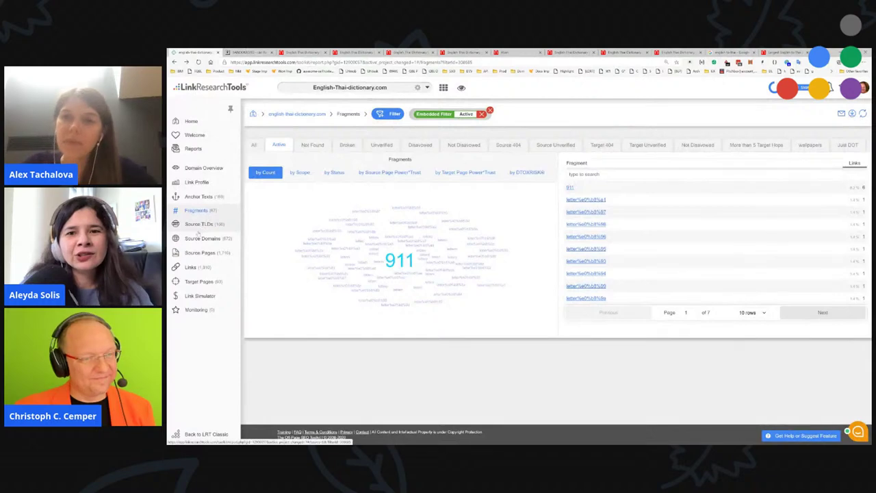
left_click(200, 238)
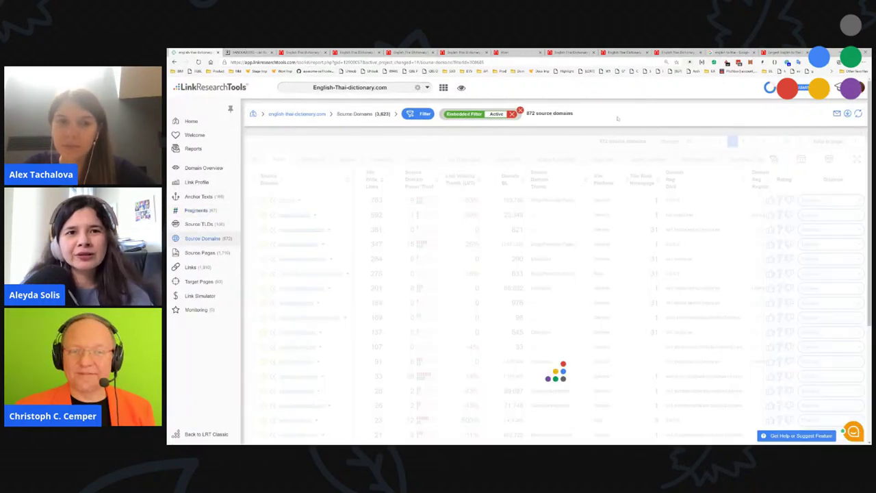
left_click(463, 161)
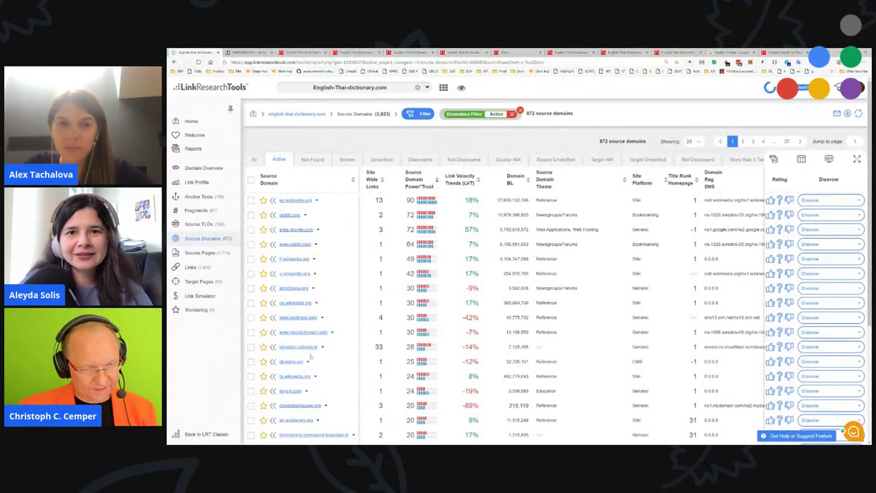
scroll(311, 356, "down", 5)
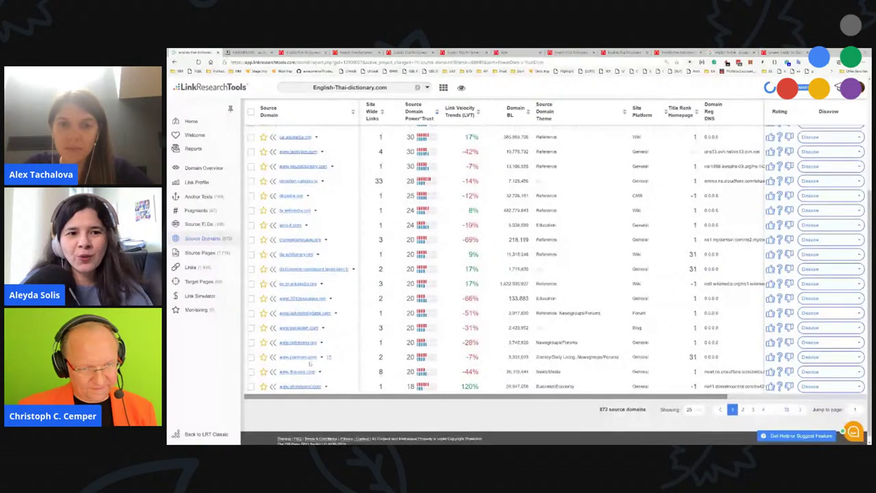
scroll(311, 361, "up", 2)
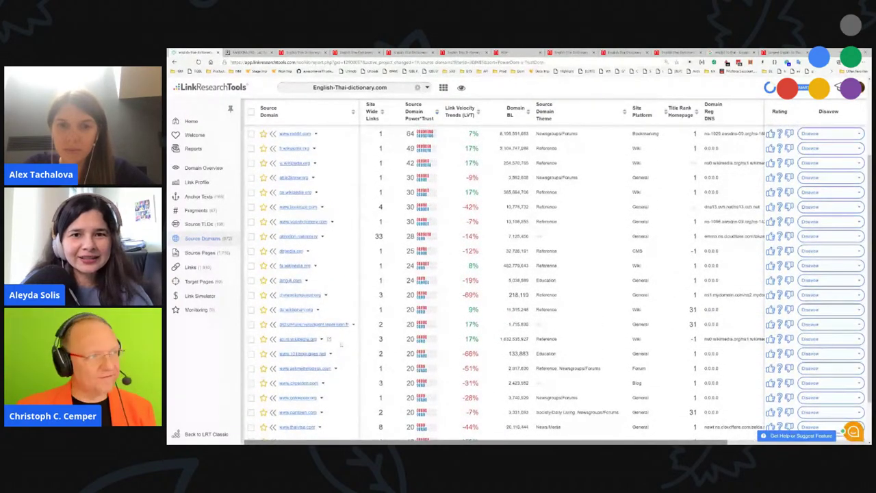
scroll(336, 326, "up", 2)
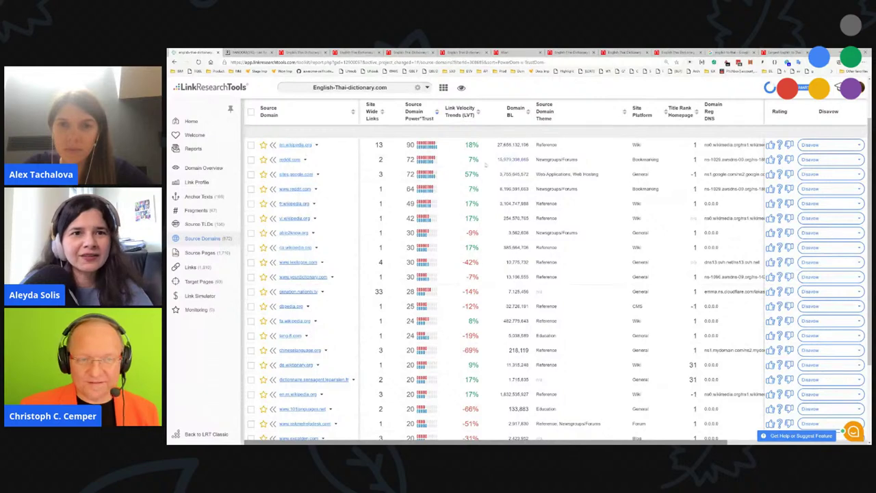
scroll(332, 224, "up", 2)
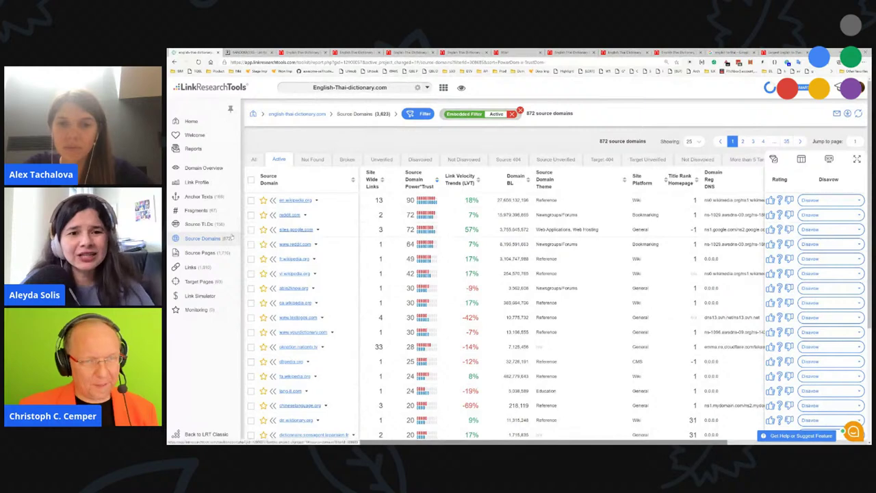
- Sort the source domains by site-wide links and remove the embedded Active filter
left_click(369, 182)
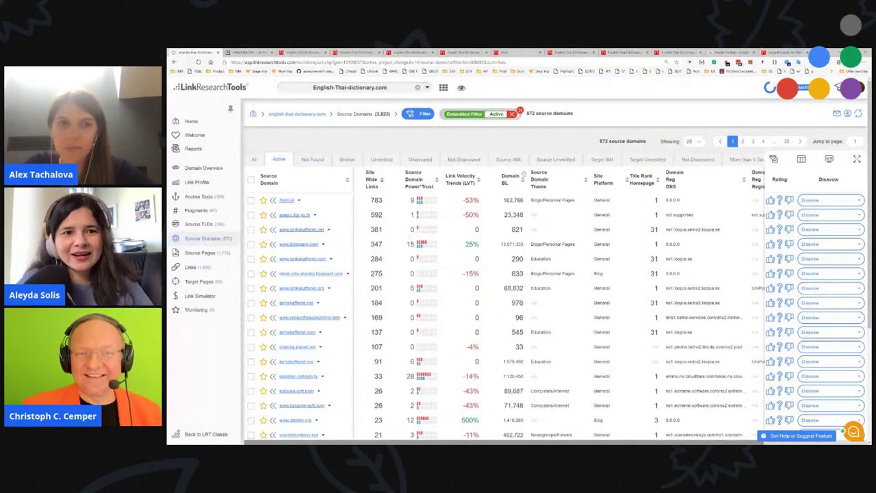
left_click(512, 114)
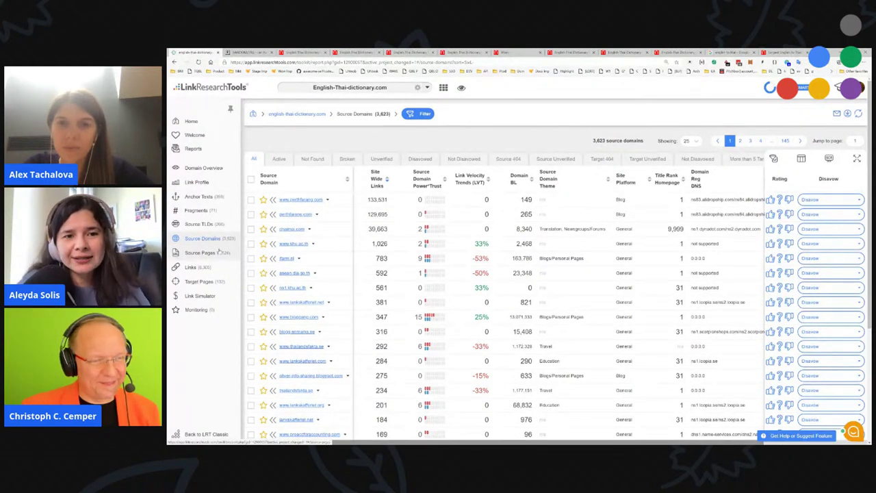
- View the Source TLDs breakdown and the Link Profile's KWdomain distribution, examining the share of source pages with 0 ranking keywords
left_click(205, 224)
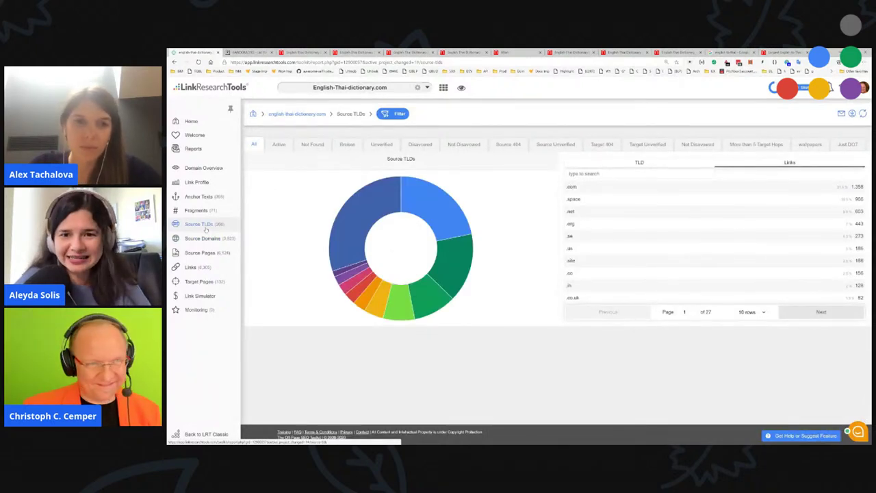
left_click(198, 182)
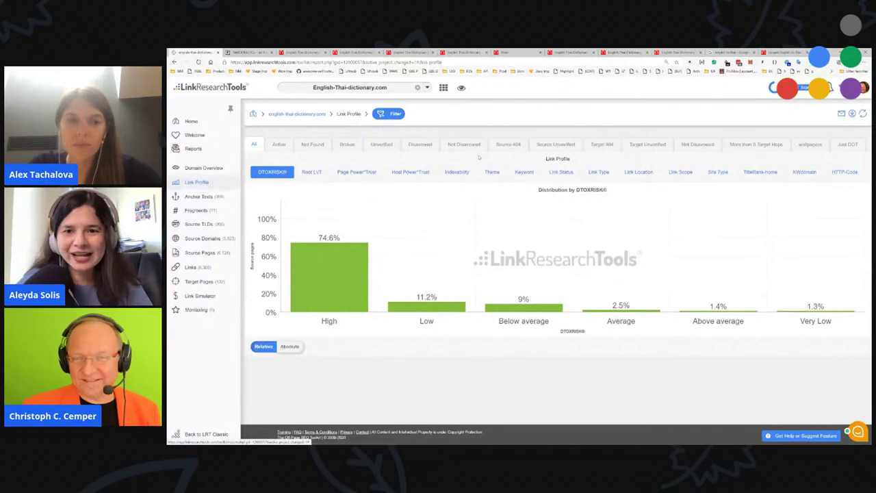
left_click(800, 172)
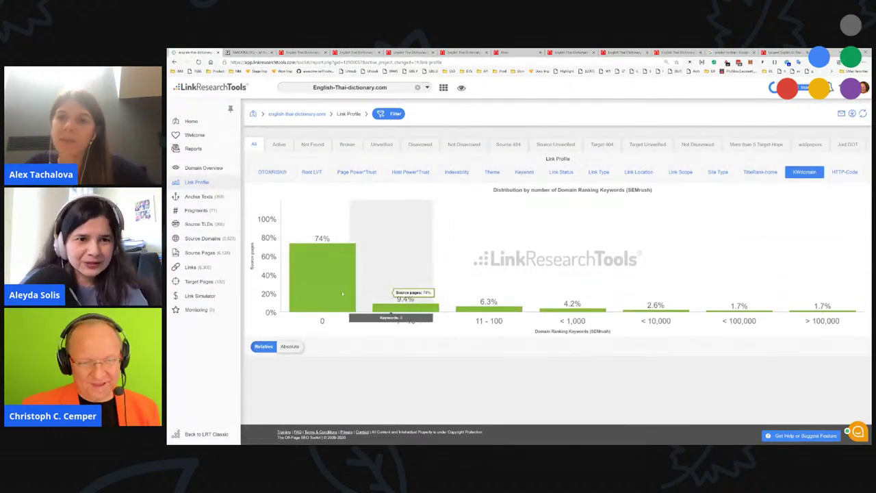
mouse_move(329, 291)
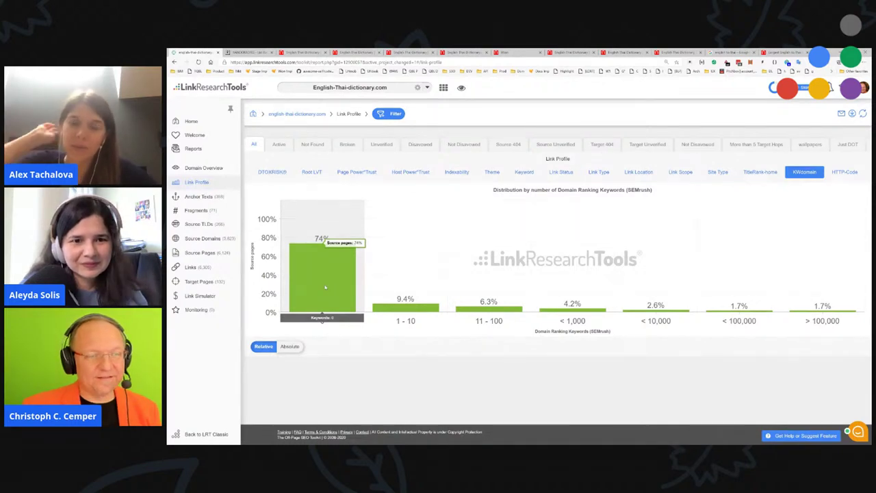
- Open the Domain Overview report and review the listed backlink issues, starting with the spam from "The Globe"
left_click(204, 168)
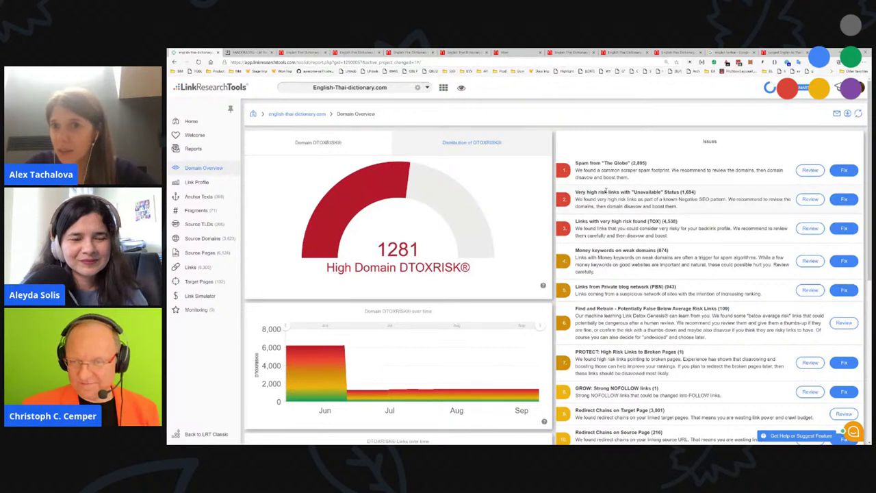
left_click_drag(574, 162, 652, 178)
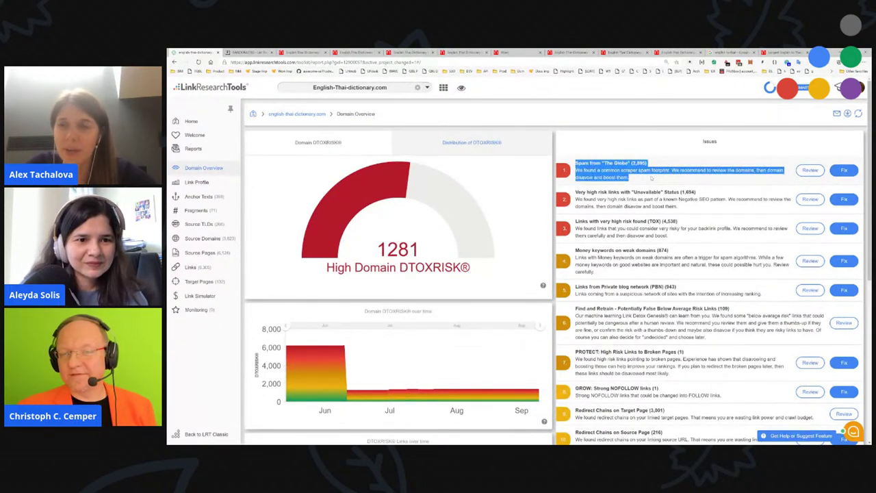
left_click(710, 182)
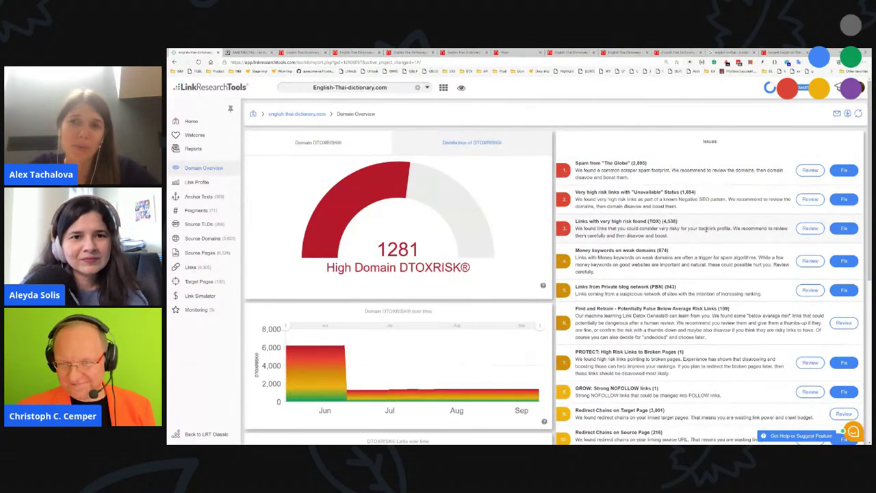
- Filter the source domains to Active, sort them by Source Domain Power*Trust and open the source pages of en.wikipedia.org
left_click(205, 238)
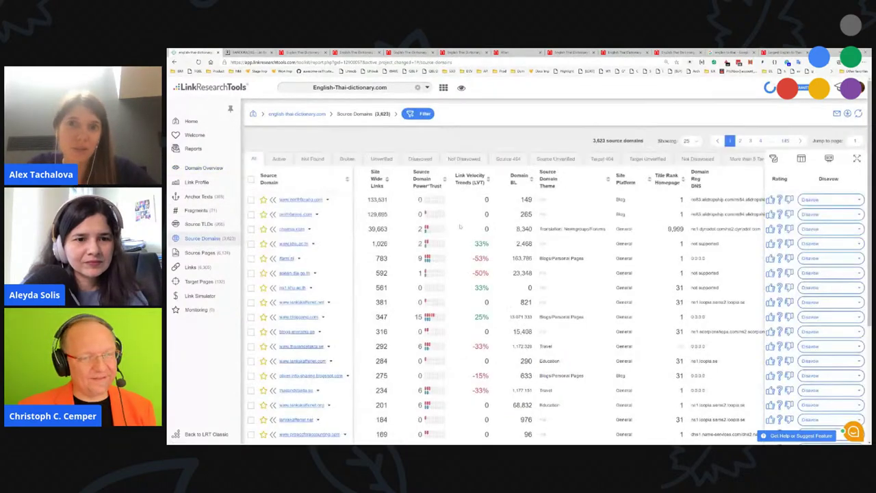
left_click(278, 158)
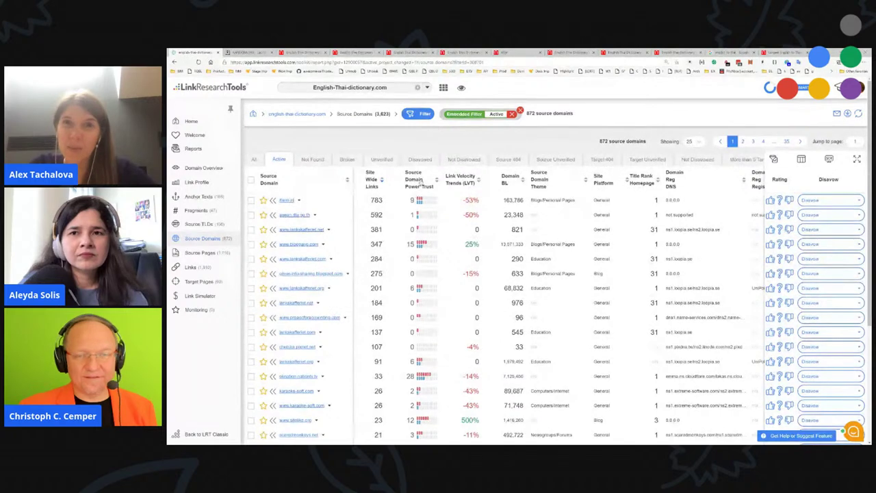
left_click(421, 180)
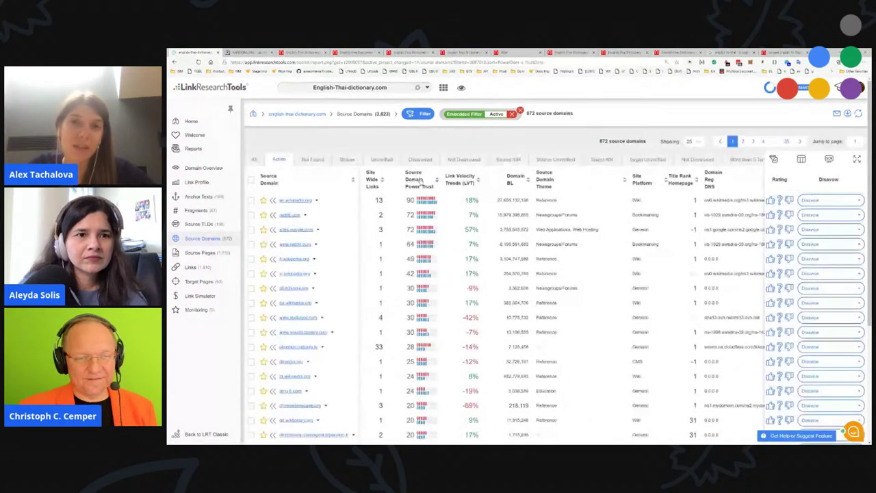
left_click(307, 202)
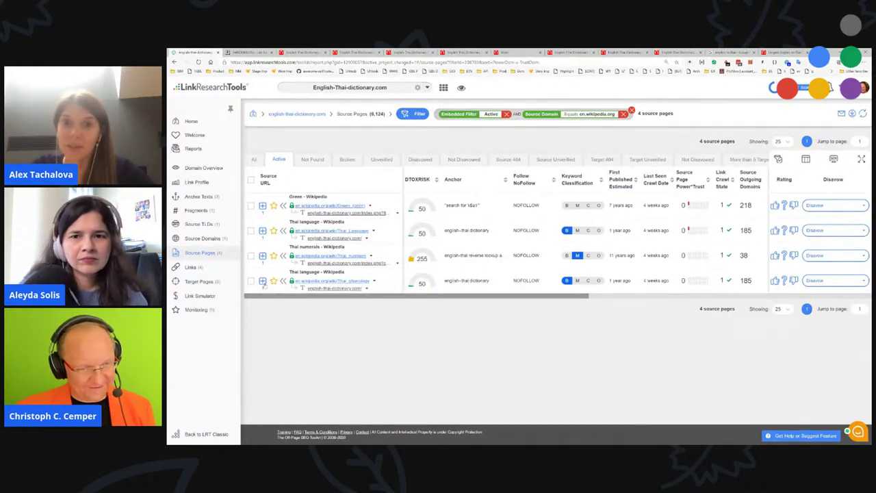
- Expand the link and redirect traces of the Thai_phonology, Thai_numbers and Thai_Language Wikipedia pages and examine their anchors, nofollow status and targets
left_click(262, 281)
scroll(615, 297, "down", 1)
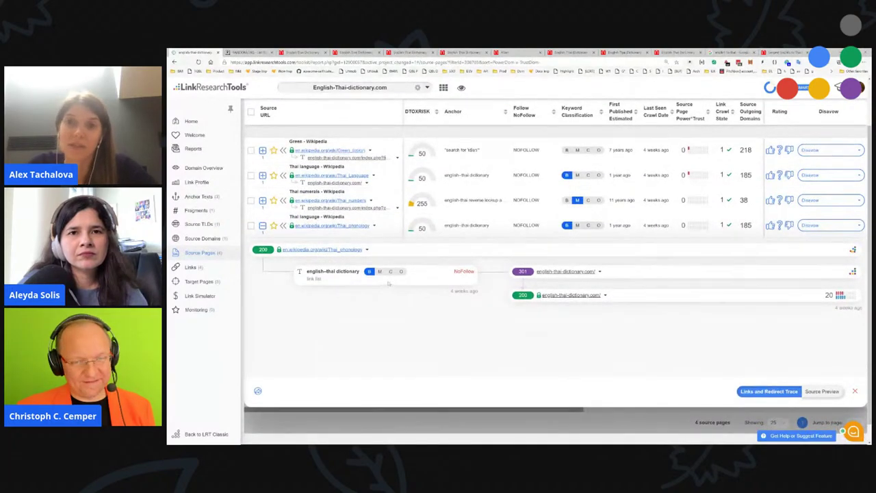
left_click(262, 200)
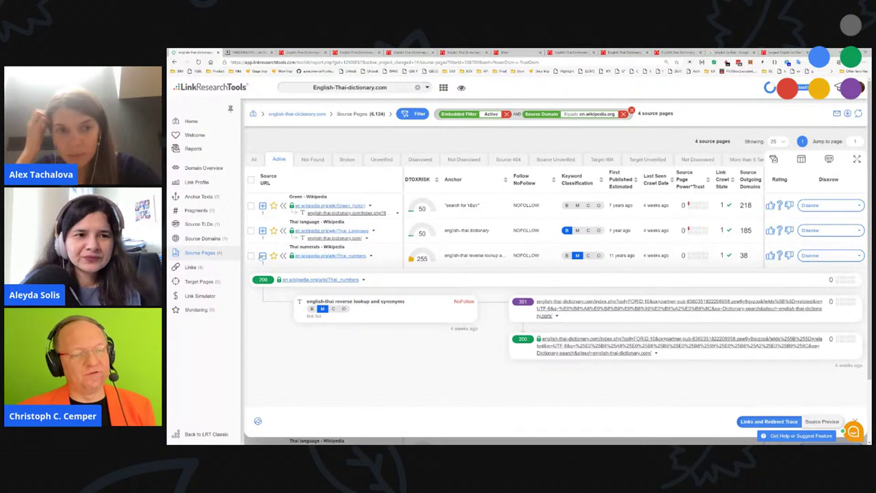
left_click(262, 256)
left_click(262, 230)
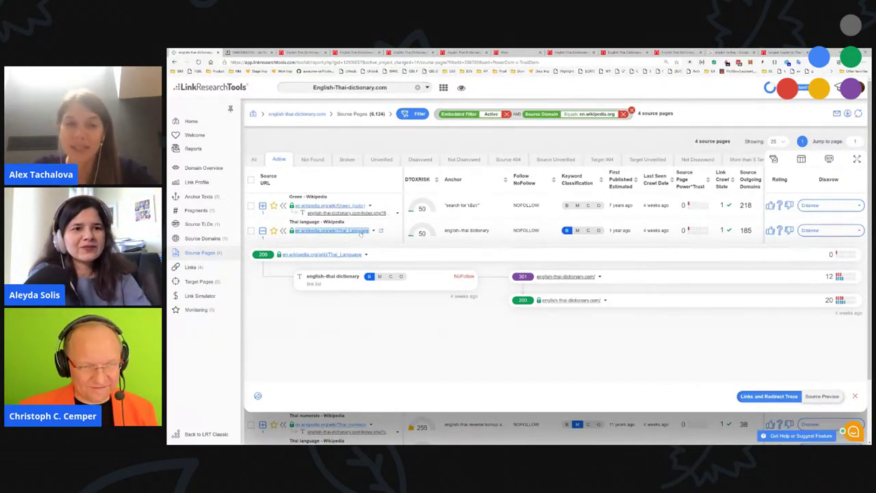
key("ctrl+plus")
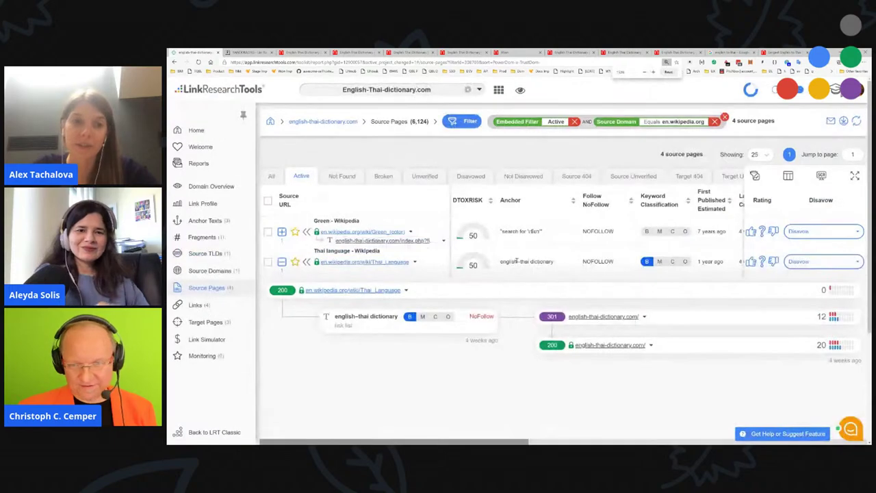
key("ctrl+minus")
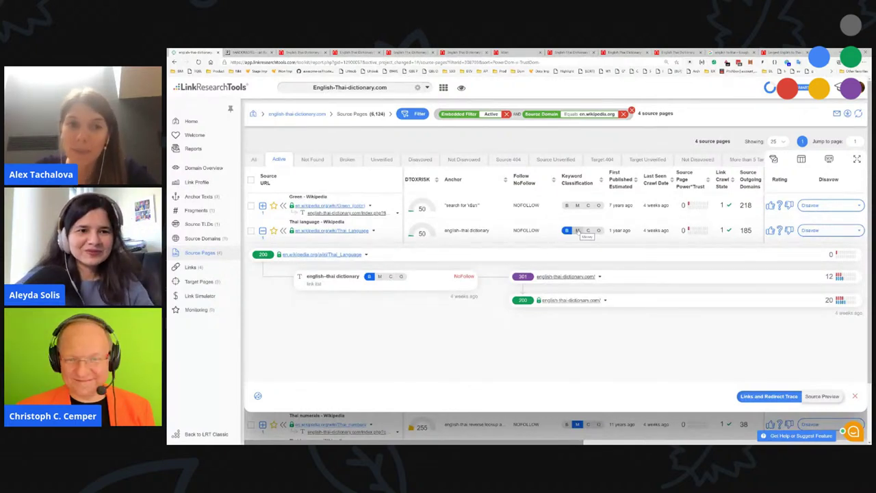
- Open the linking Wikipedia article "Thai language" and look through its sections down to Vocabulary
left_click(328, 230)
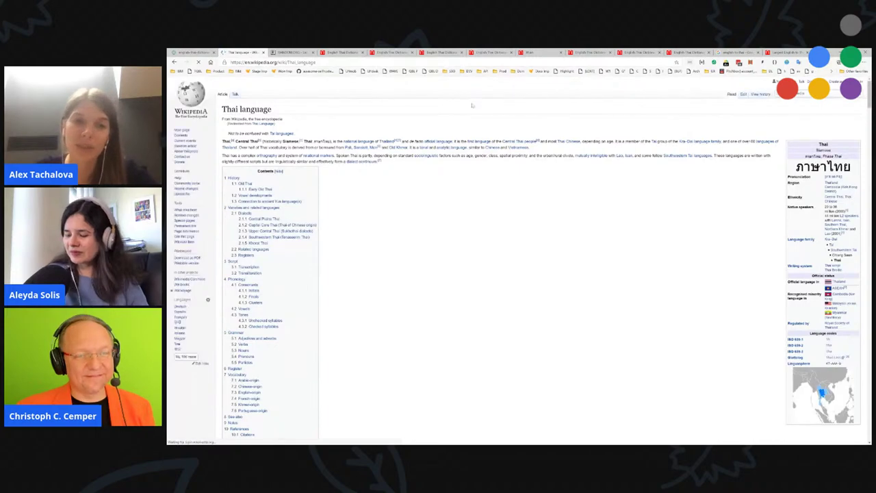
scroll(507, 259, "down", 5)
scroll(506, 259, "down", 10)
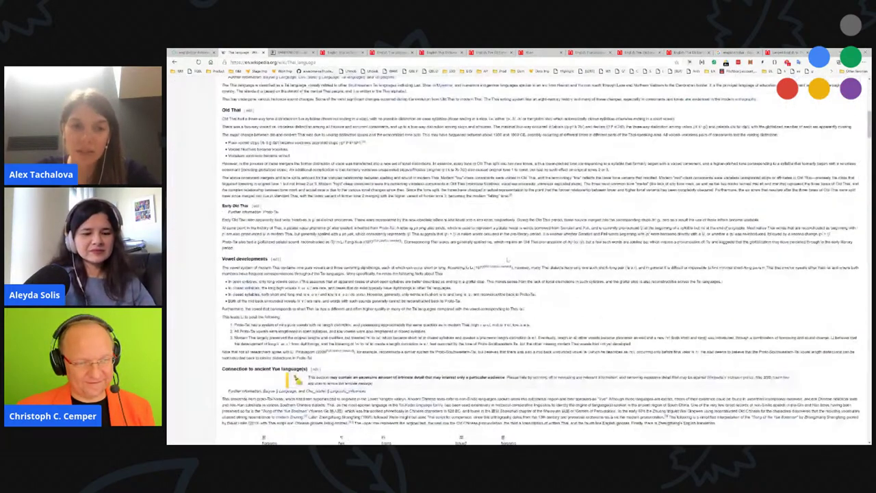
scroll(499, 259, "down", 2)
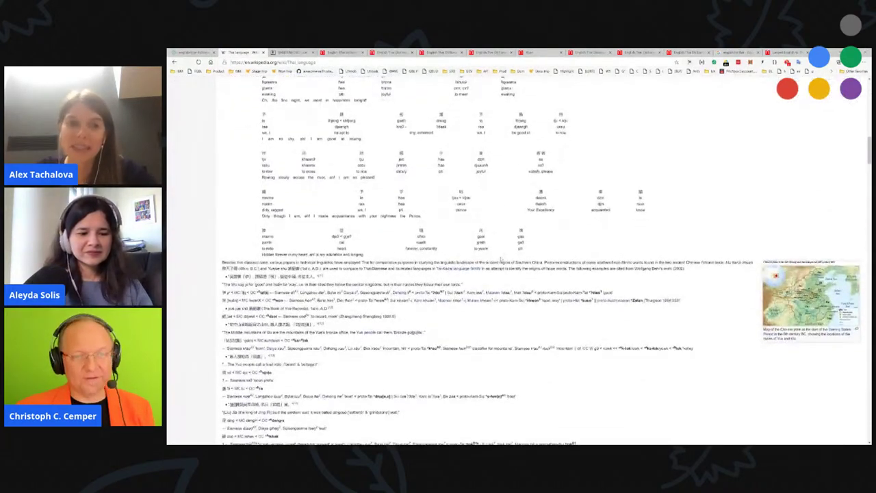
scroll(501, 260, "down", 6)
scroll(496, 259, "down", 15)
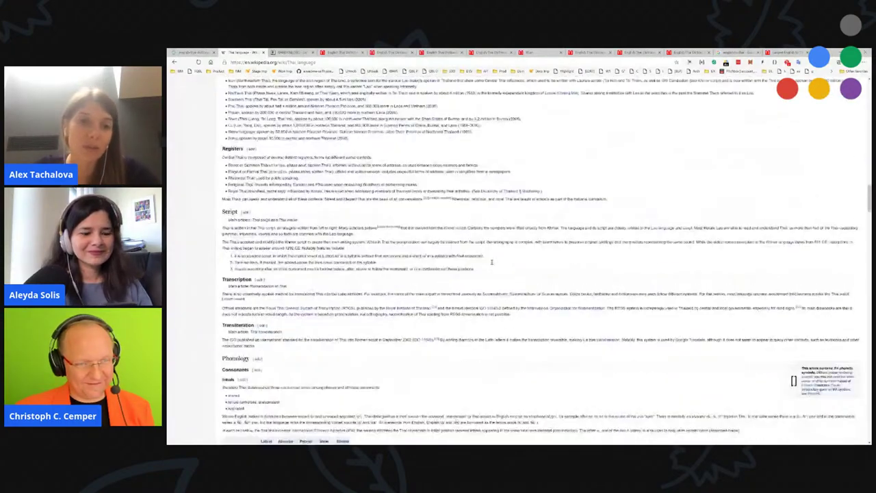
scroll(491, 262, "down", 20)
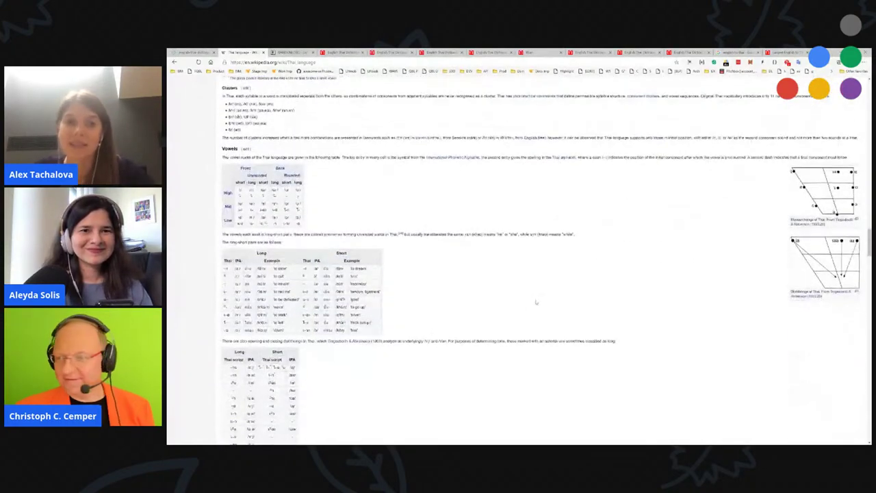
scroll(536, 302, "down", 15)
scroll(539, 288, "down", 15)
scroll(552, 324, "down", 10)
- Check the domain and page LRT Power*Trust metrics of the Thai language article, then return to its beginning
left_click(689, 62)
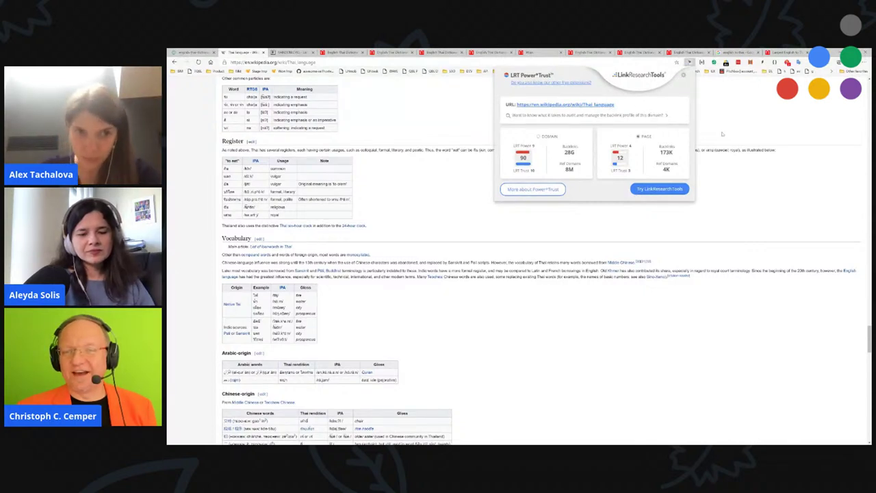
left_click_drag(674, 155, 657, 146)
left_click(458, 119)
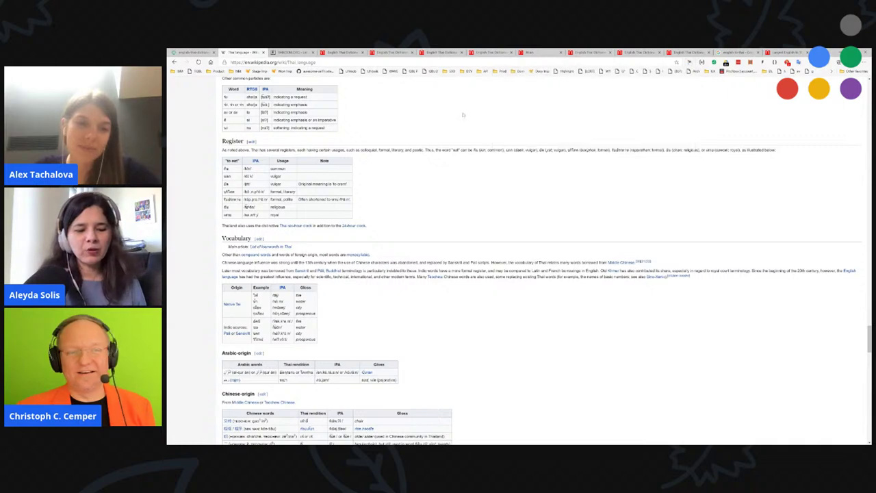
scroll(464, 111, "up", 20)
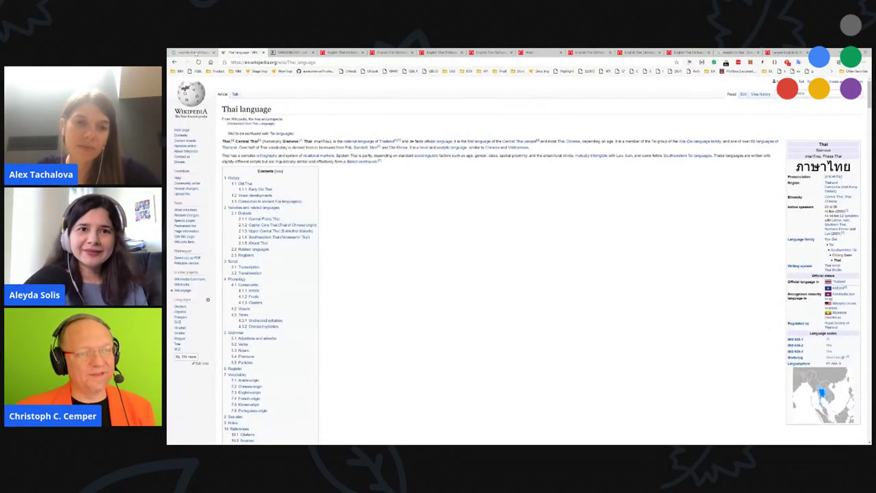
- Return to page 1508 of the English to Thai dictionary listing and examine its "English Thai Dictionary" heading
left_click(195, 53)
left_click(588, 53)
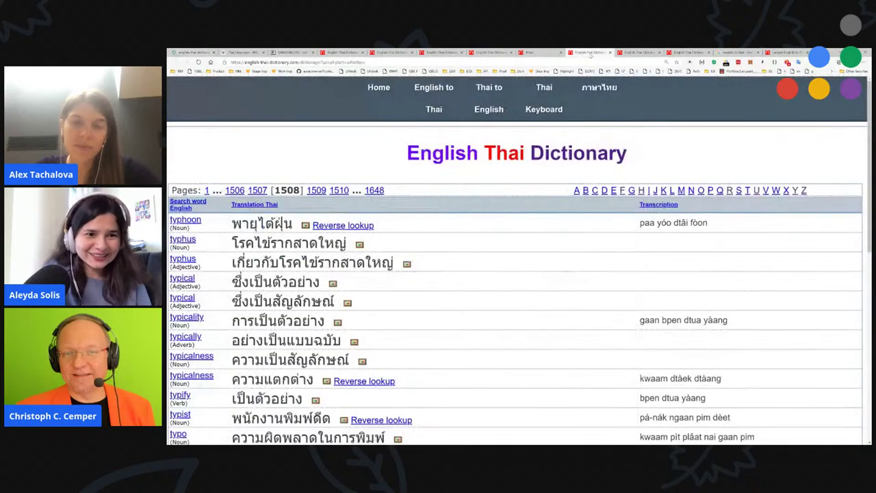
left_click_drag(400, 153, 626, 160)
left_click(710, 154)
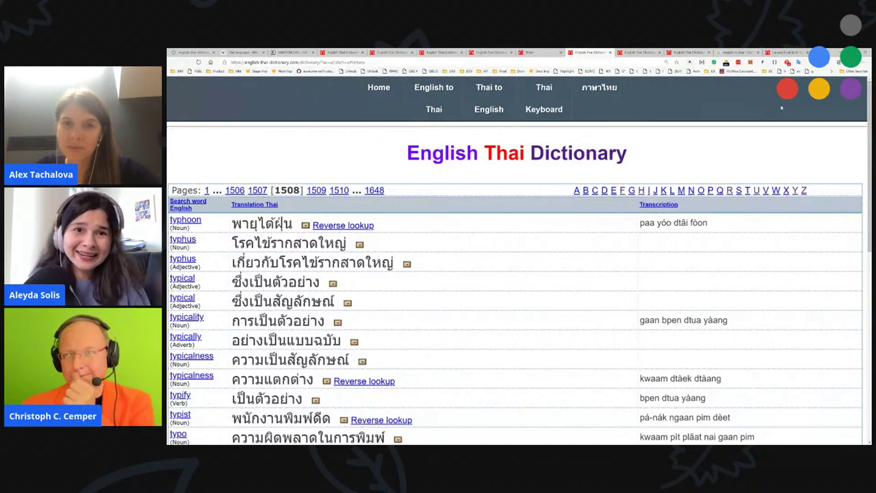
- Examine page 441 of the dictionary listing from beginning to end, then close that page
left_click(637, 52)
scroll(509, 316, "down", 5)
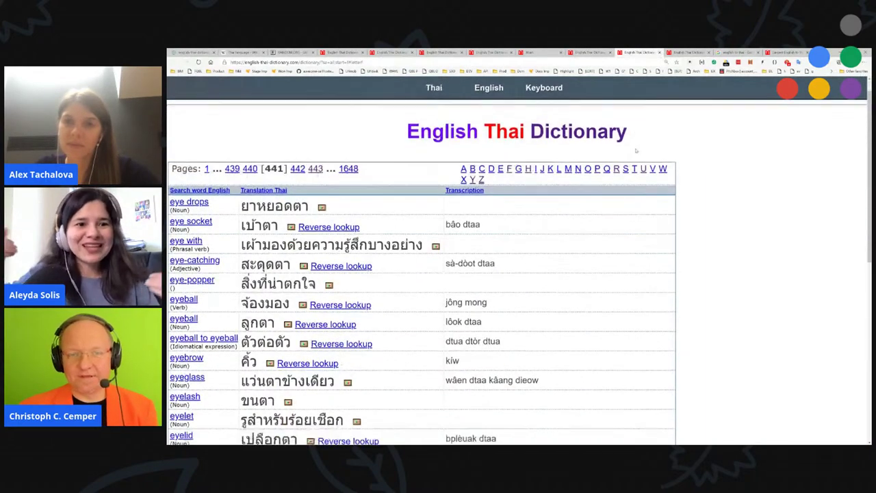
scroll(510, 316, "down", 3)
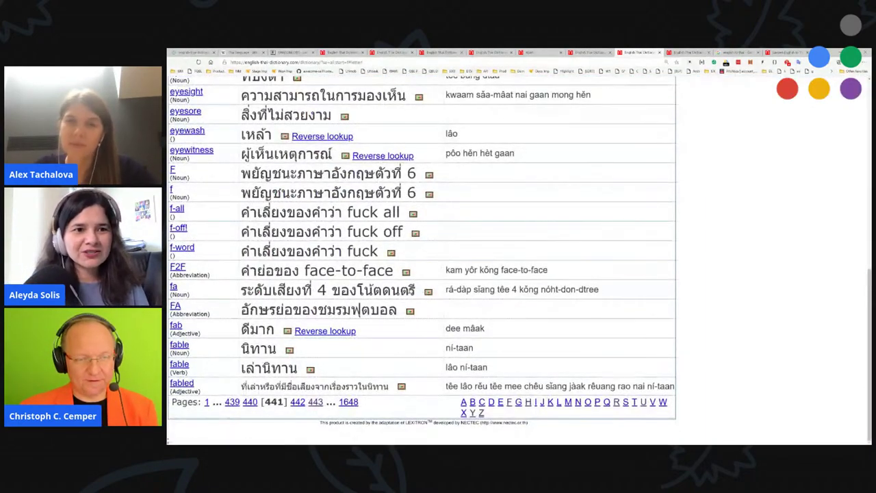
key("Home")
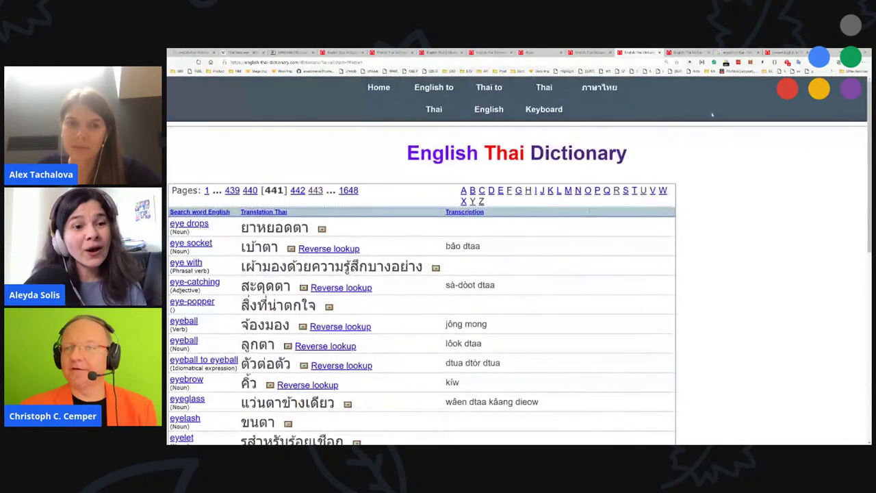
key("ctrl+w")
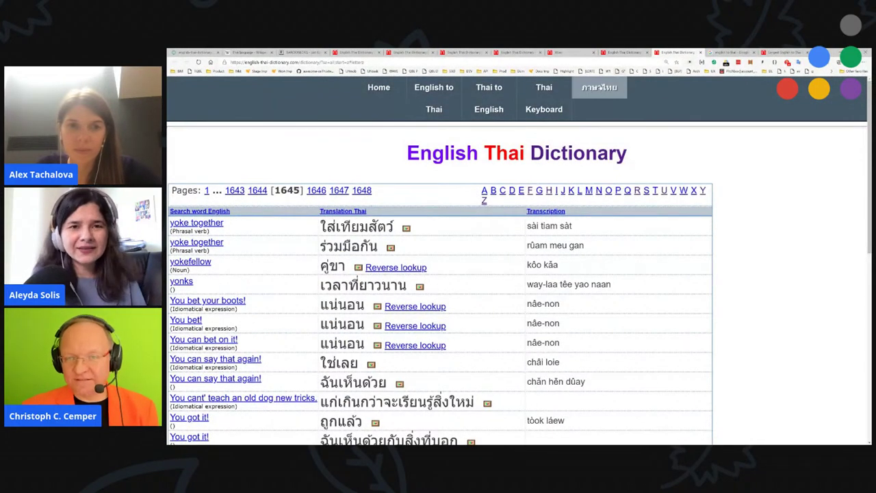
- Open the English Thai Dictionary home page and read through its search, reverse lookup and browsing explanations
left_click(378, 87)
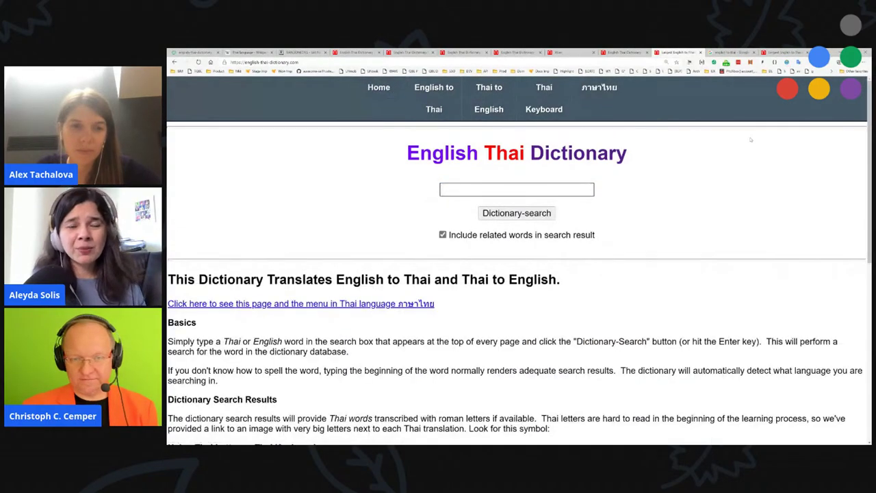
scroll(566, 289, "down", 5)
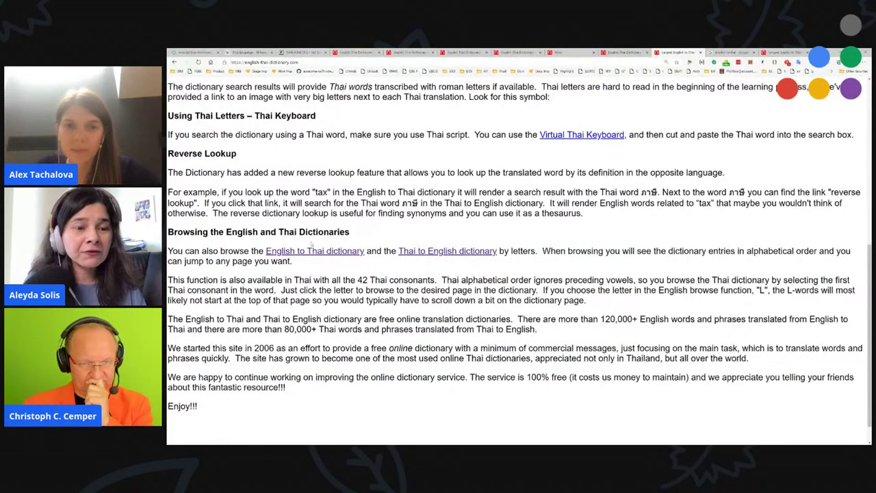
scroll(312, 241, "up", 10)
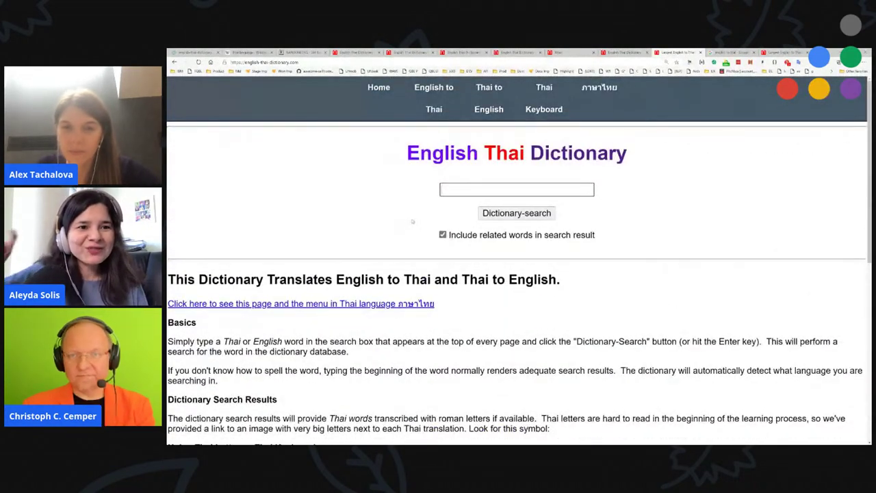
scroll(380, 195, "down", 3)
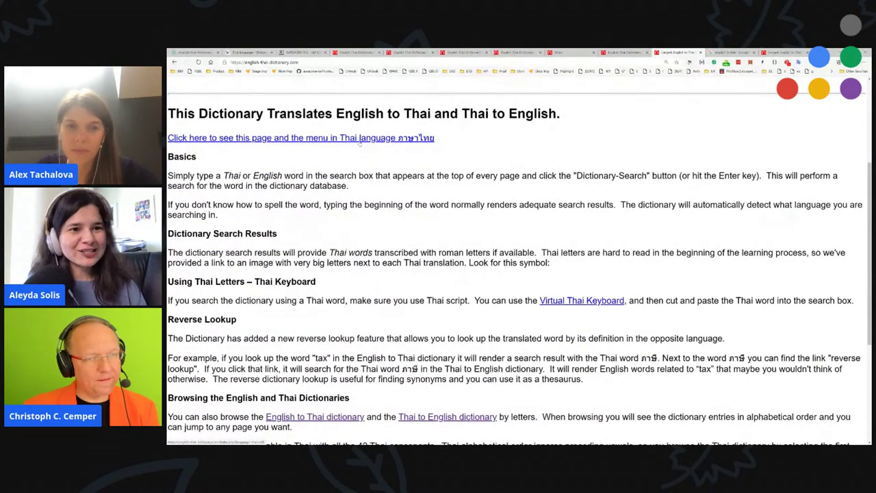
- Try the site's Virtual Thai Keyboard by entering "บระดอมคไ" and check the page's LRT Power*Trust metrics
left_click(604, 305)
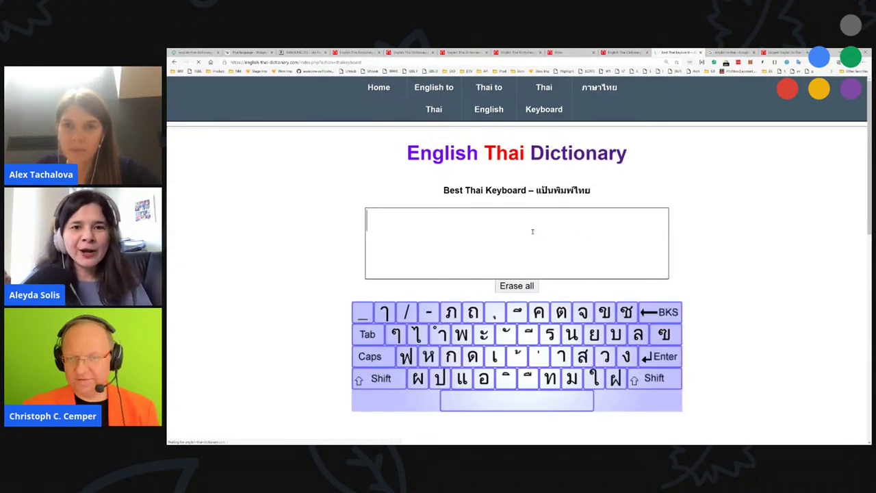
type("บระดอม")
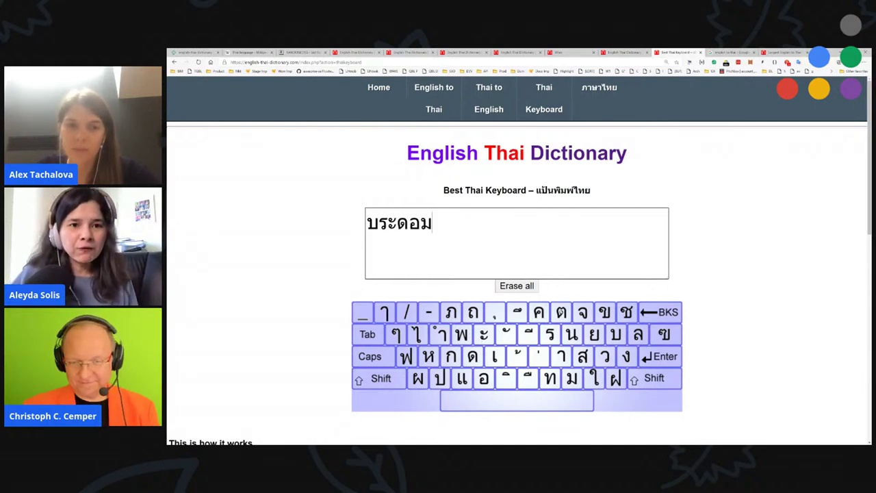
type("คไ")
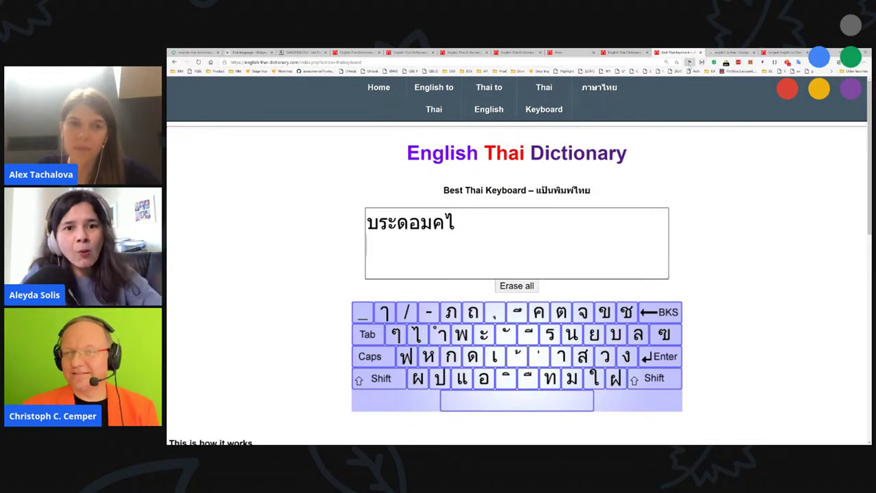
left_click(688, 63)
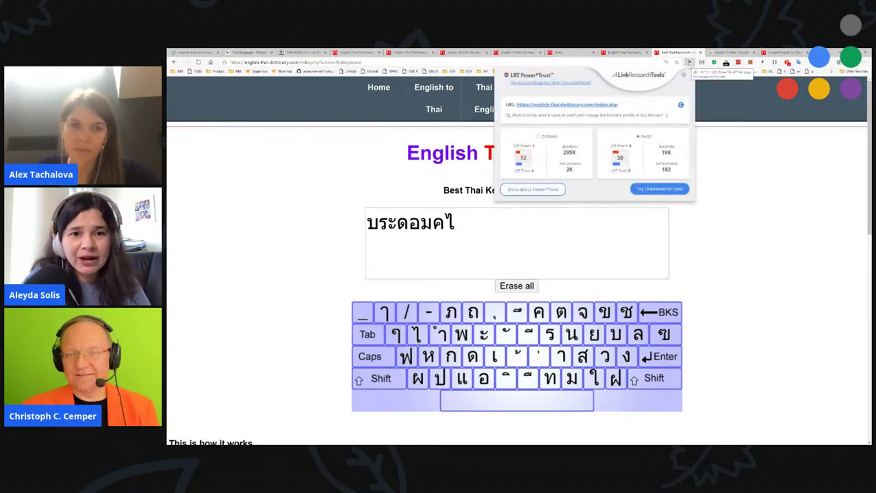
left_click(689, 62)
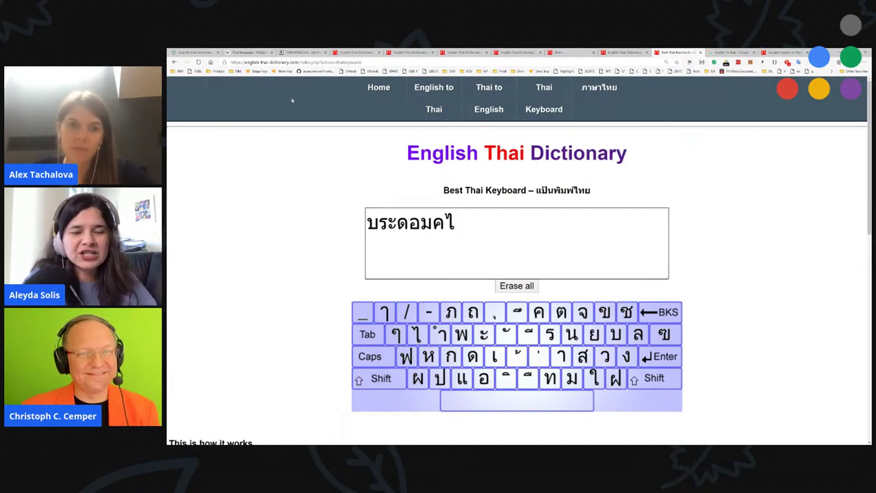
- Return to the home page and examine the closing paragraphs about the site's 2006 start and its free dictionary service
left_click(370, 87)
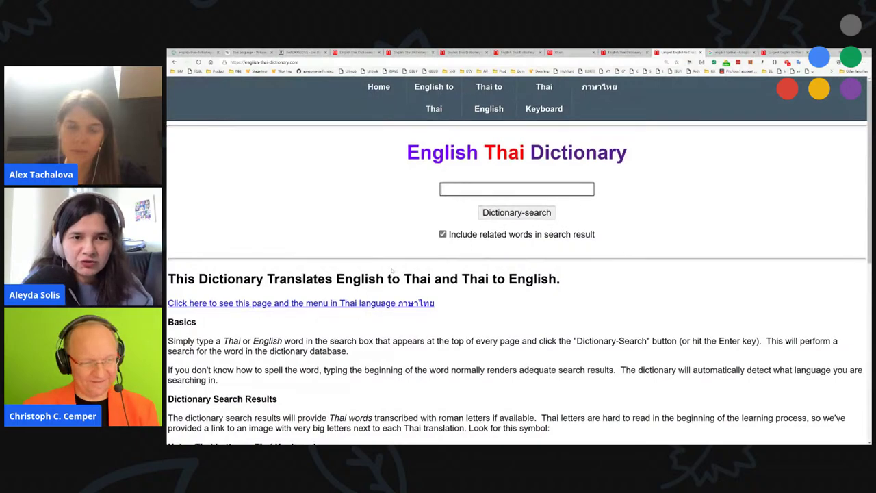
scroll(390, 270, "down", 8)
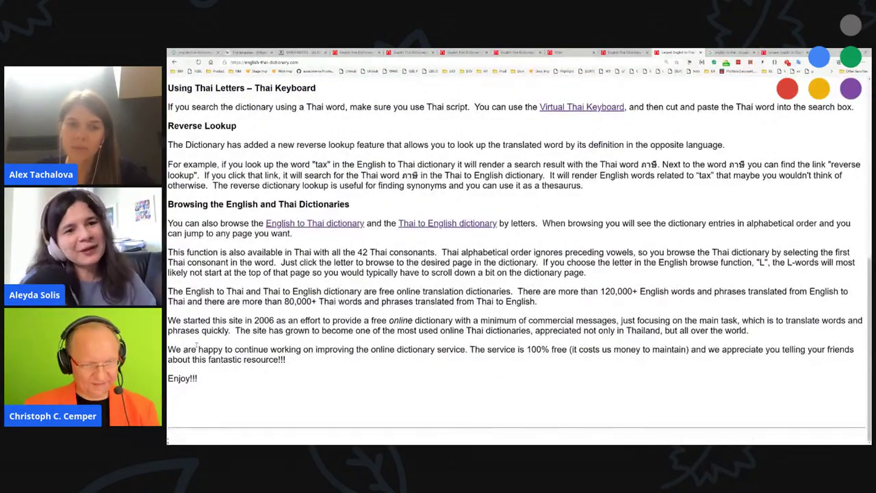
left_click_drag(174, 320, 773, 331)
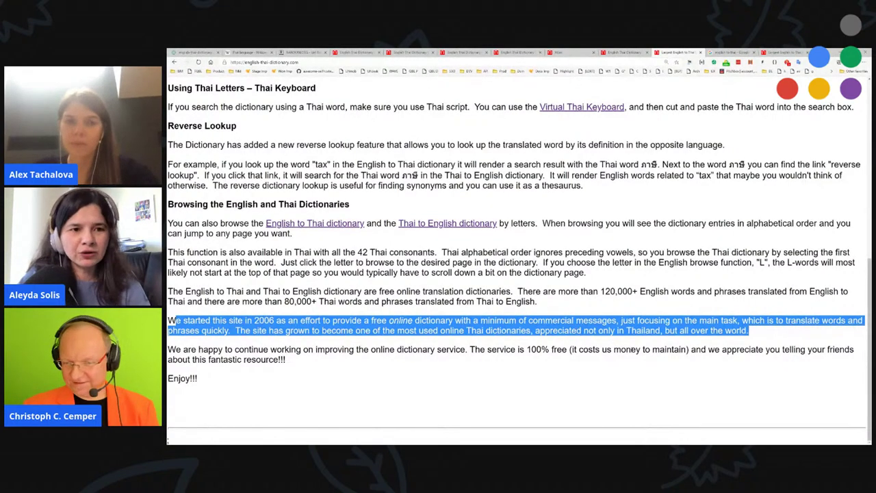
left_click_drag(470, 349, 687, 352)
- Go back to the source pages report in LinkResearchTools and collapse the link details of the Thai language Wikipedia page
key("ctrl+shift+Tab")
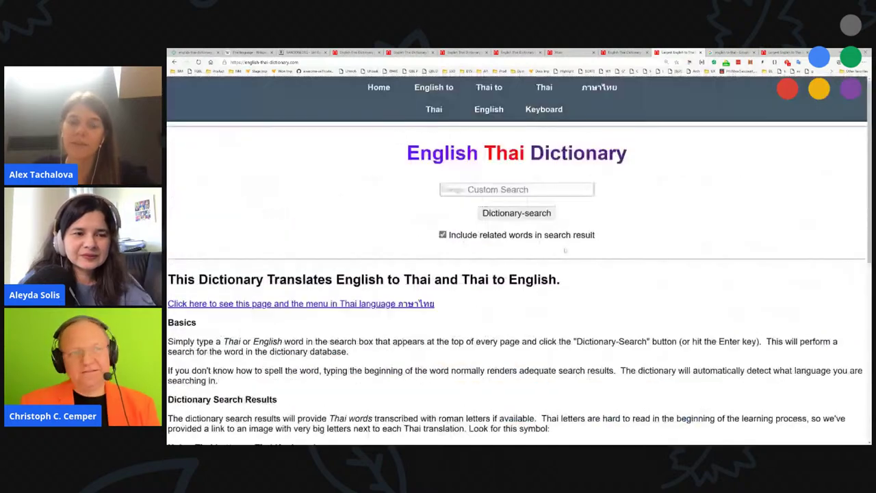
key("ctrl+1")
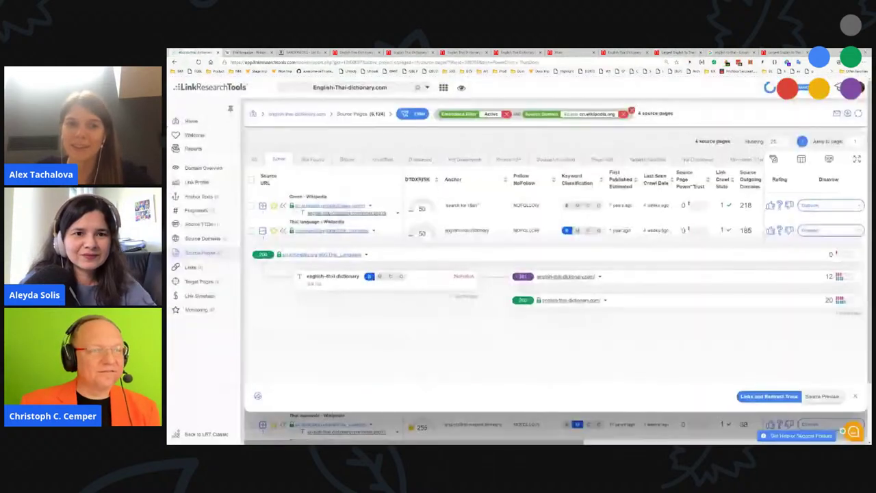
left_click(262, 230)
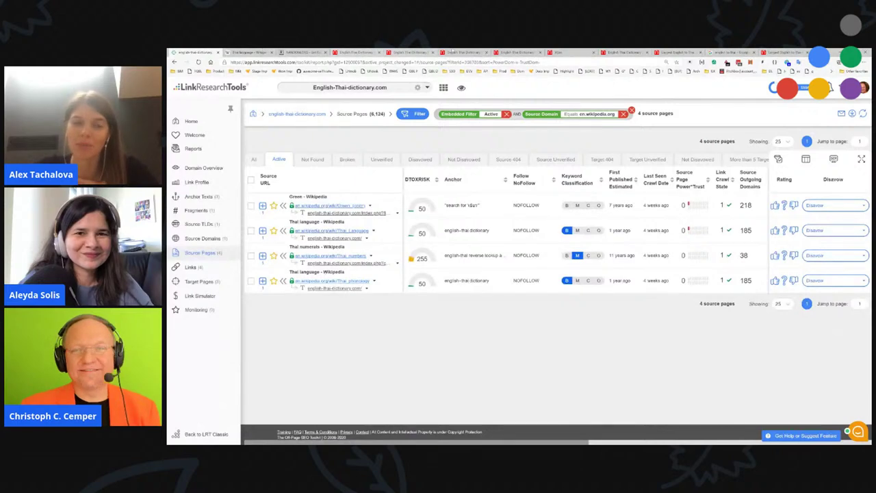
- Switch to the Google results for "english to thai" and highlight "hamburger" in the built-in translator
left_click(732, 52)
scroll(366, 154, "up", 10)
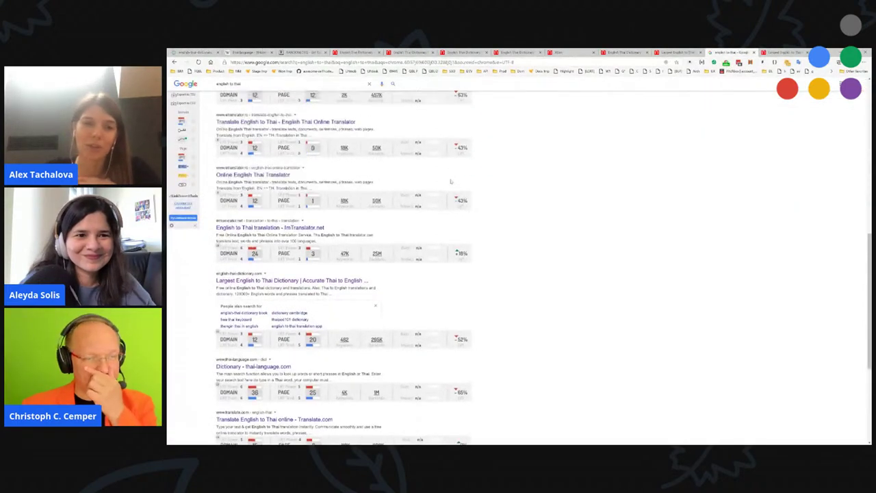
double_click(271, 141)
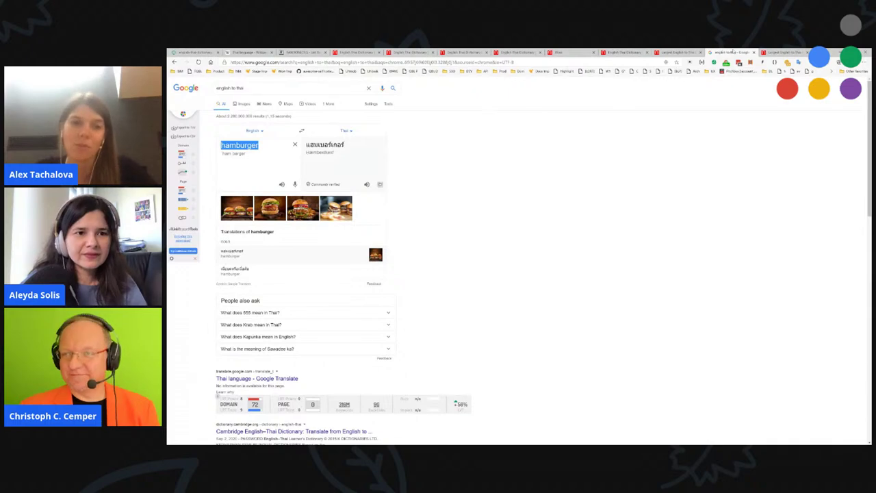
- Close dictionary page 582 and inspect the expanded Link Redirect Trace details for page 443
left_click(357, 52)
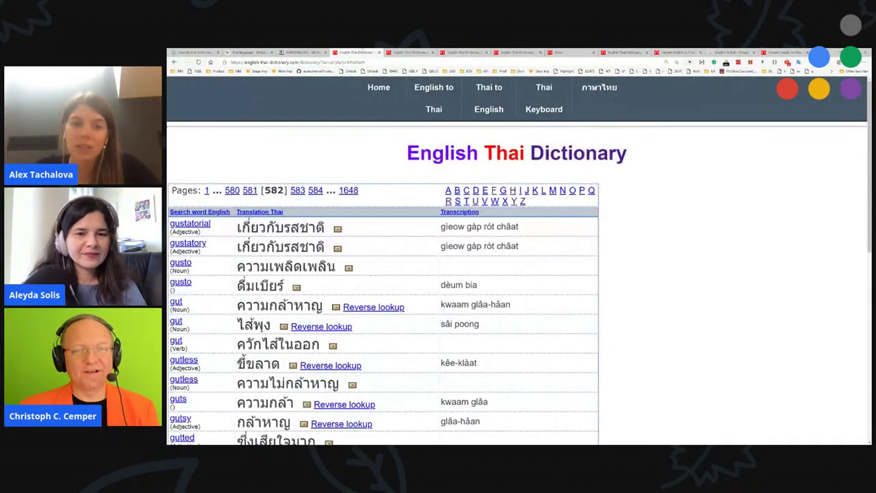
left_click(378, 53)
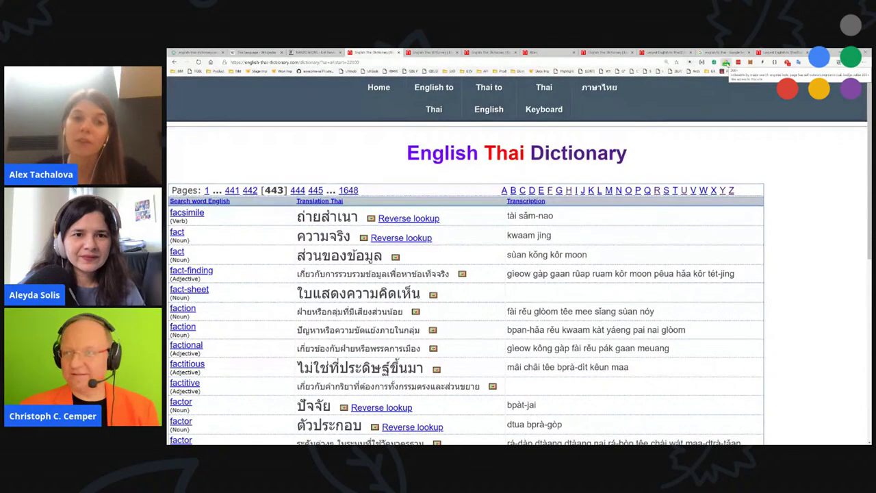
left_click(725, 62)
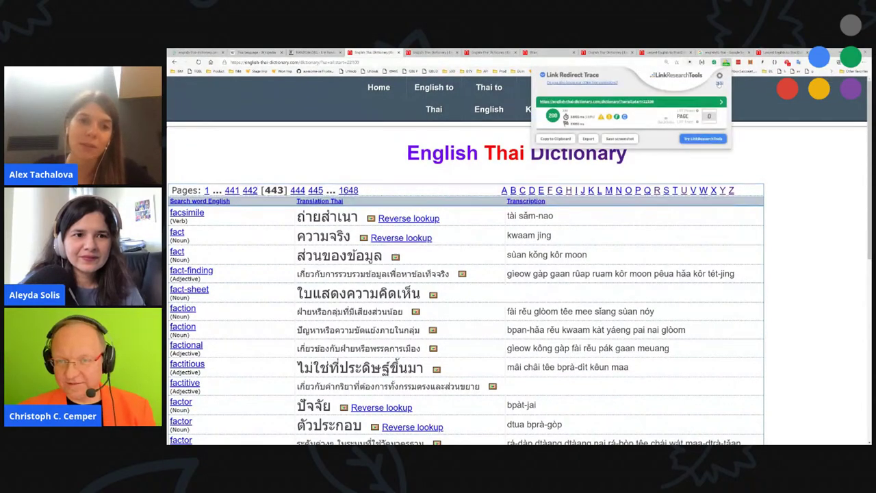
left_click(643, 123)
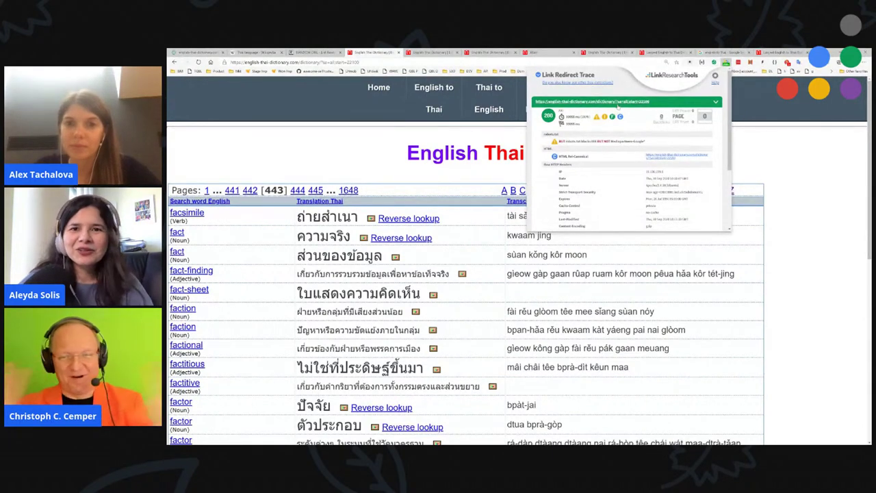
left_click(529, 235)
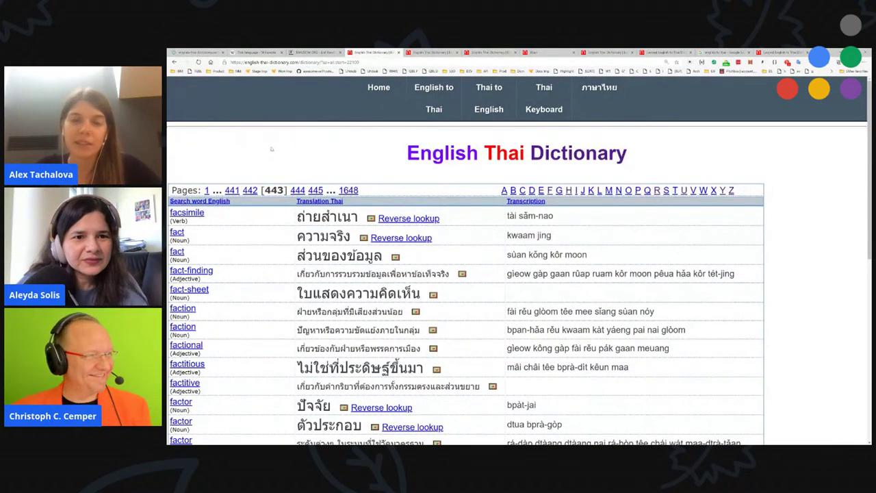
- Examine the entries and the "English Thai Dictionary" heading on page 443, then close that page
scroll(497, 229, "down", 4)
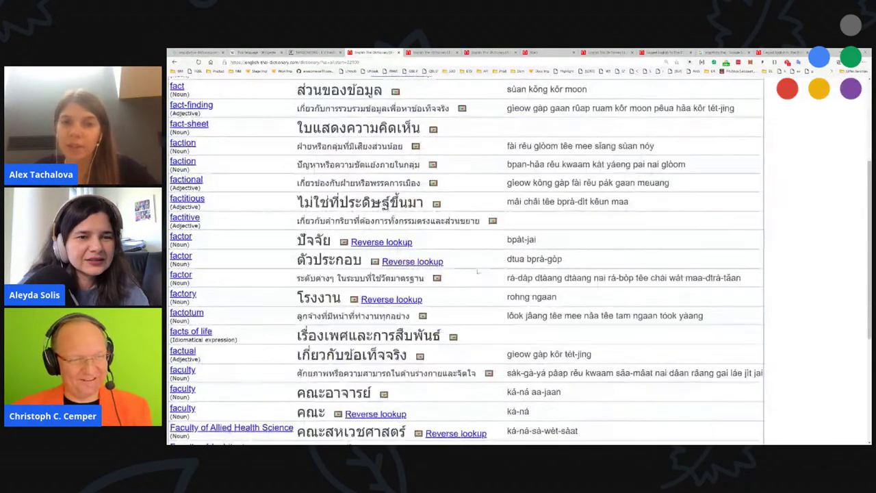
scroll(471, 308, "down", 2)
scroll(470, 308, "up", 6)
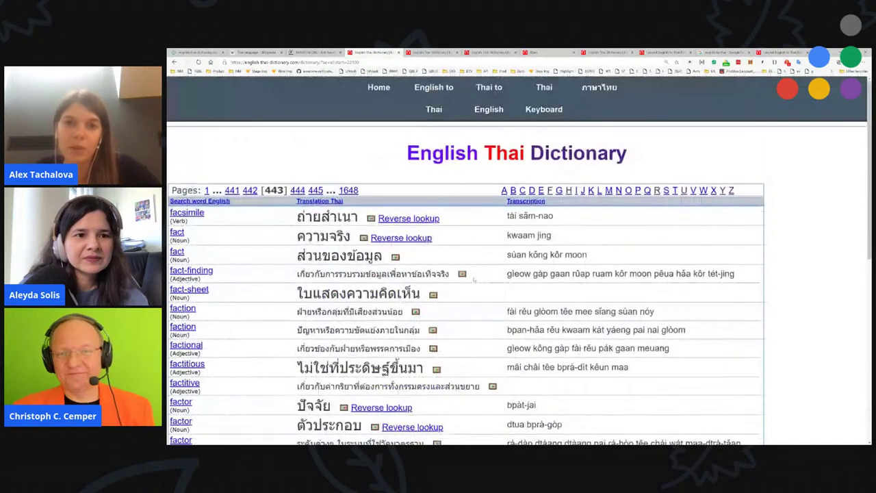
left_click_drag(645, 158, 410, 169)
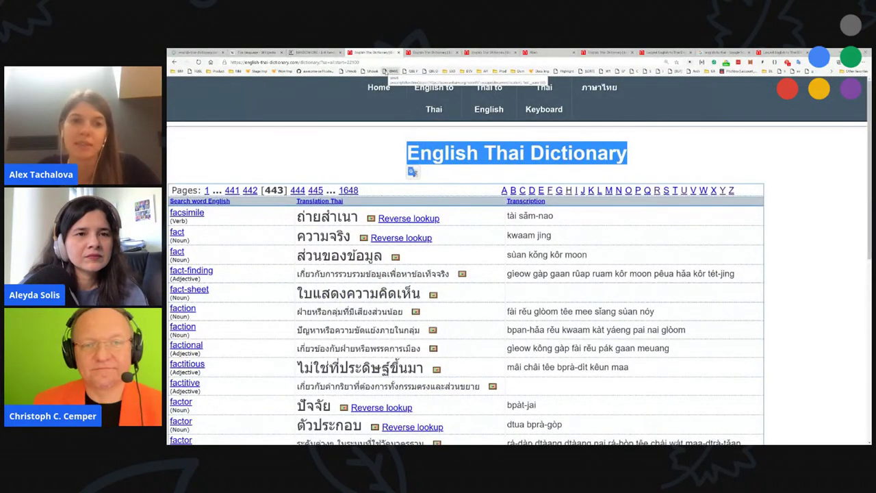
left_click(393, 71)
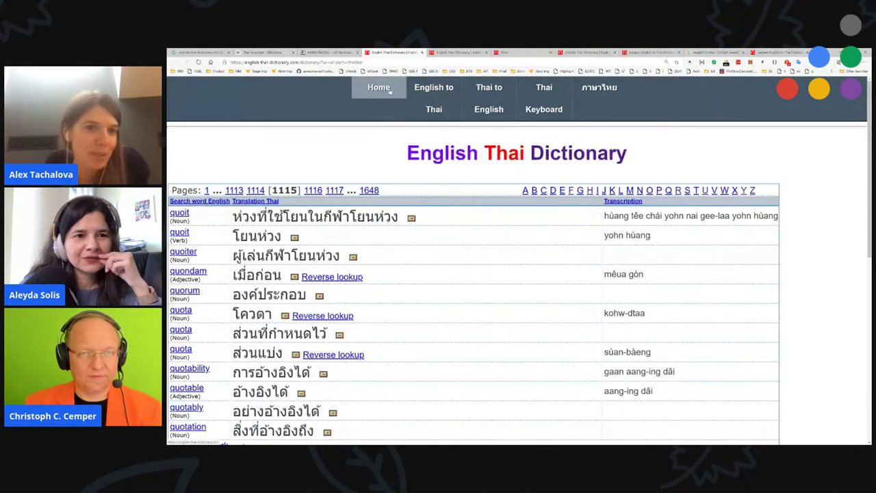
- Open the home page from dictionary page 1115 and read its explanations from beginning to end
left_click(388, 88)
scroll(369, 287, "down", 3)
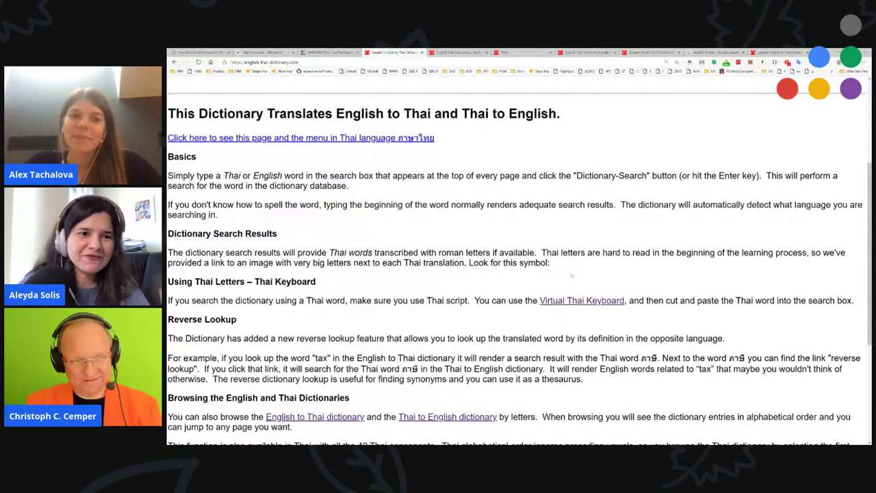
scroll(561, 270, "down", 3)
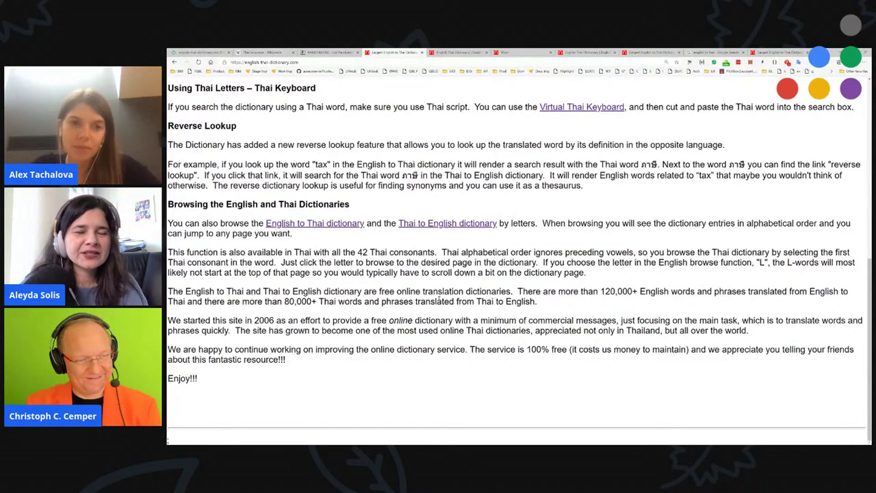
scroll(608, 308, "up", 10)
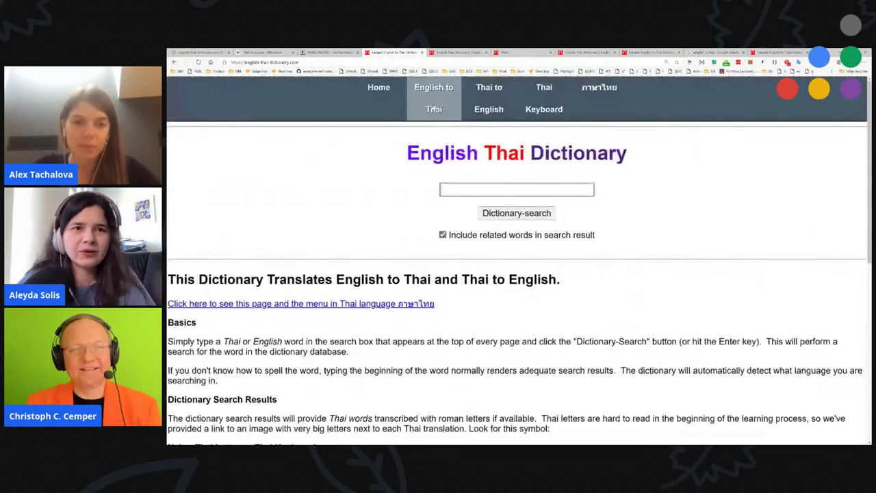
- Remove the en.wikipedia.org source domain filter in LinkResearchTools and list the target pages sorted by their number of backlinks
key("ctrl+1")
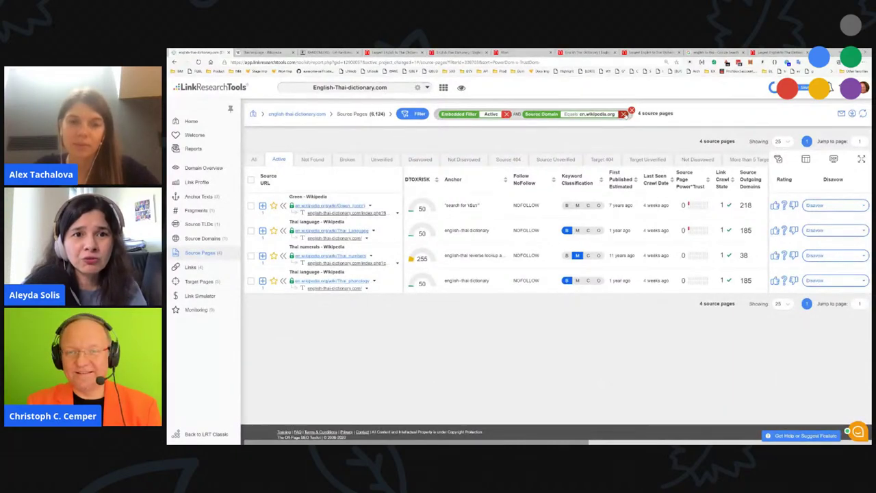
left_click(623, 114)
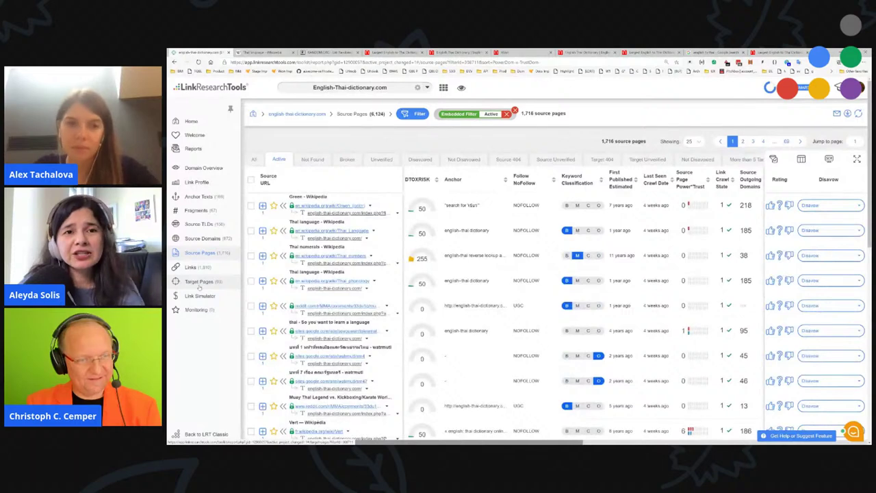
left_click(198, 282)
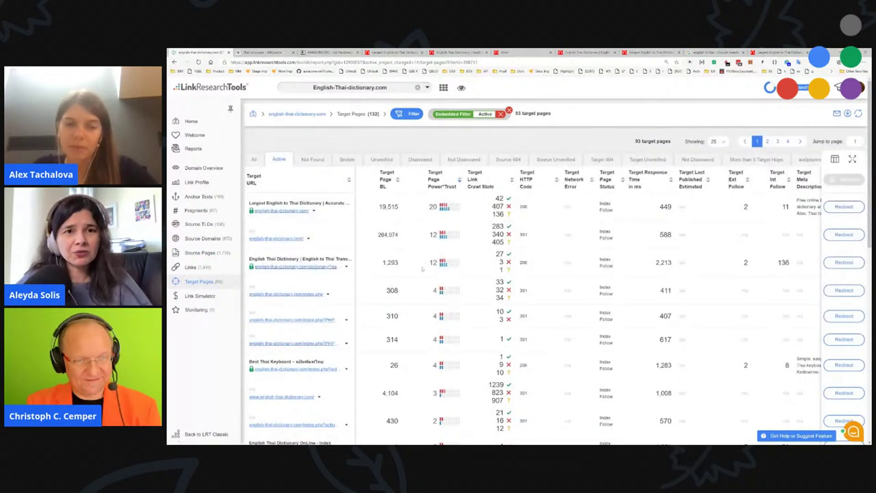
scroll(423, 260, "down", 10)
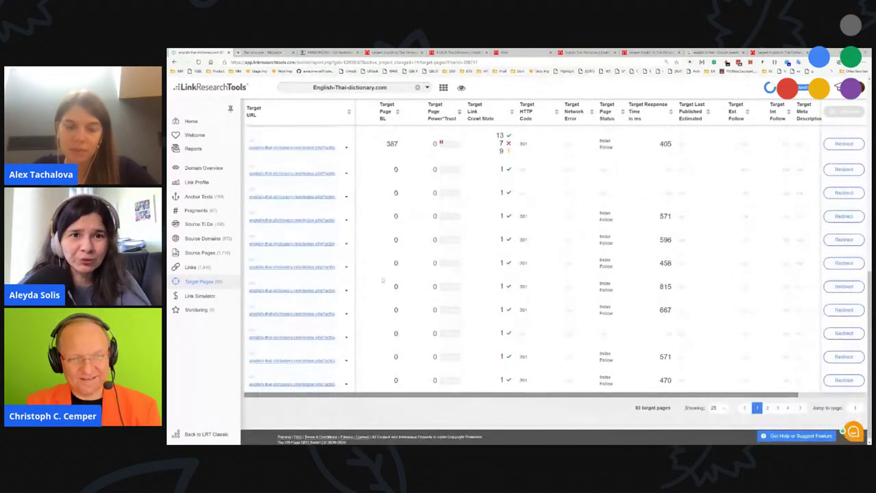
scroll(382, 279, "up", 10)
left_click(385, 179)
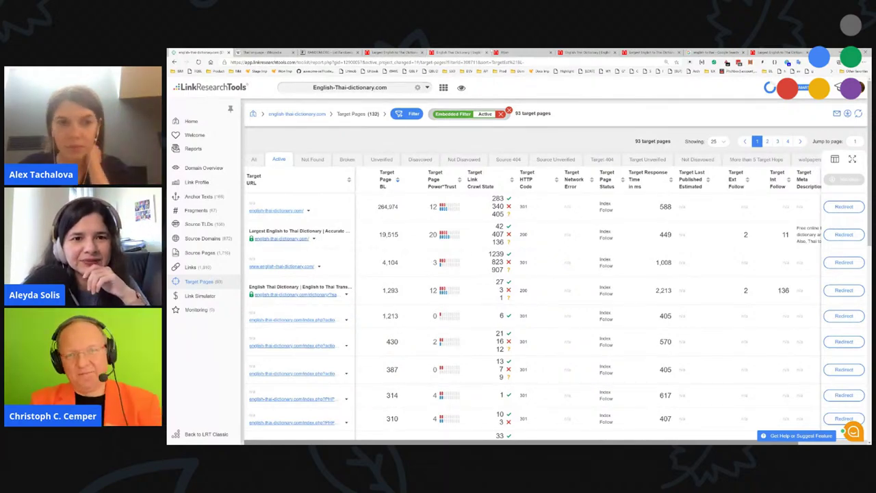
key("ctrl+shift+Tab")
key("ctrl+shift+Tab")
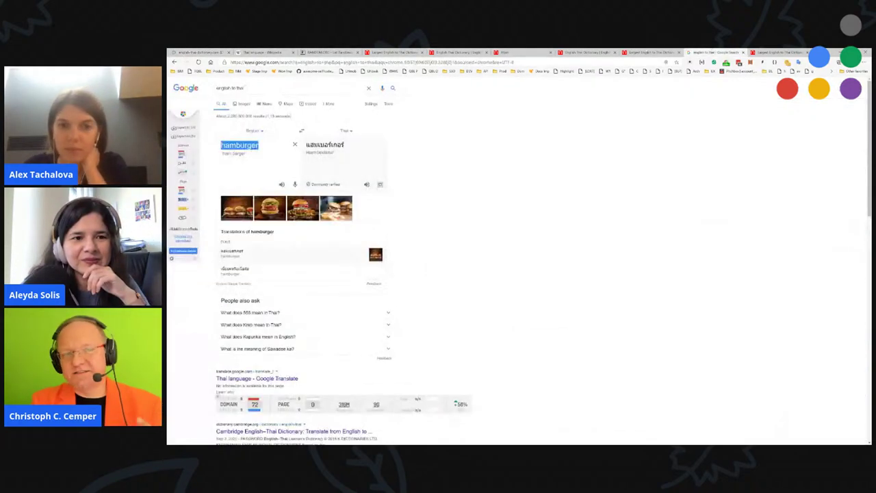
key("ctrl+Tab")
key("ctrl+Tab")
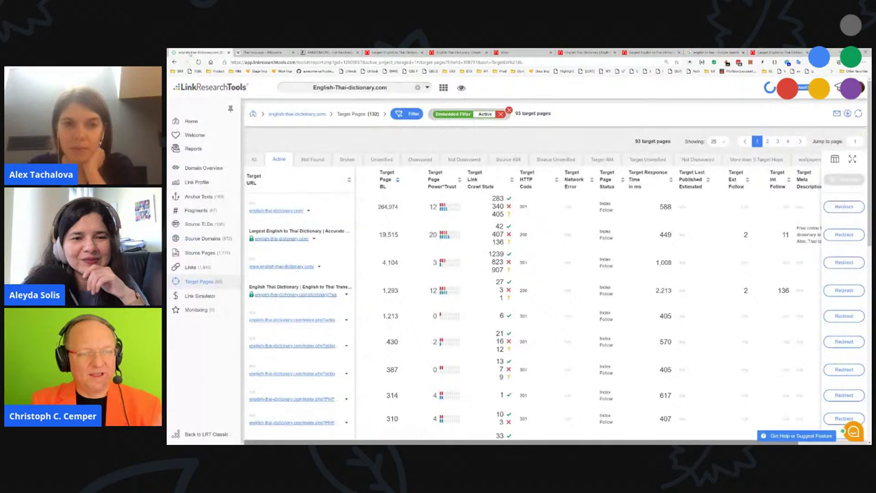
- Check the LRT Power*Trust domain and page metrics of Wikipedia's Thai language article, then close the article
key("ctrl+Tab")
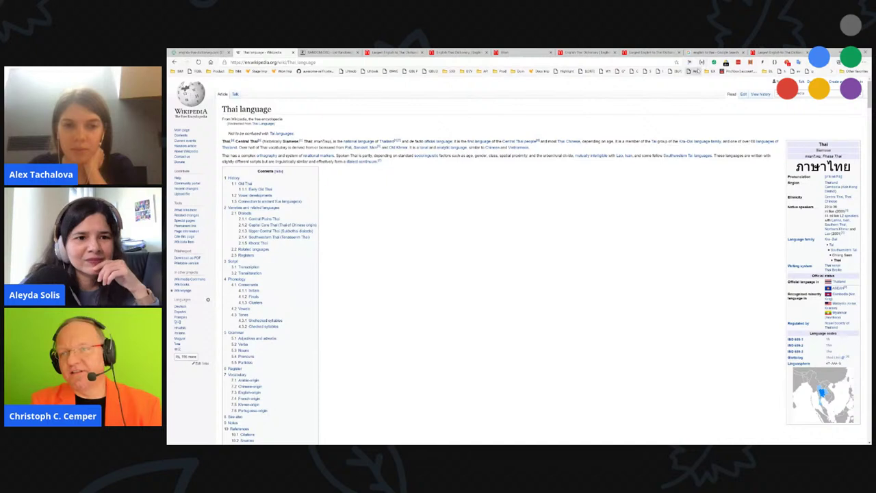
left_click(690, 63)
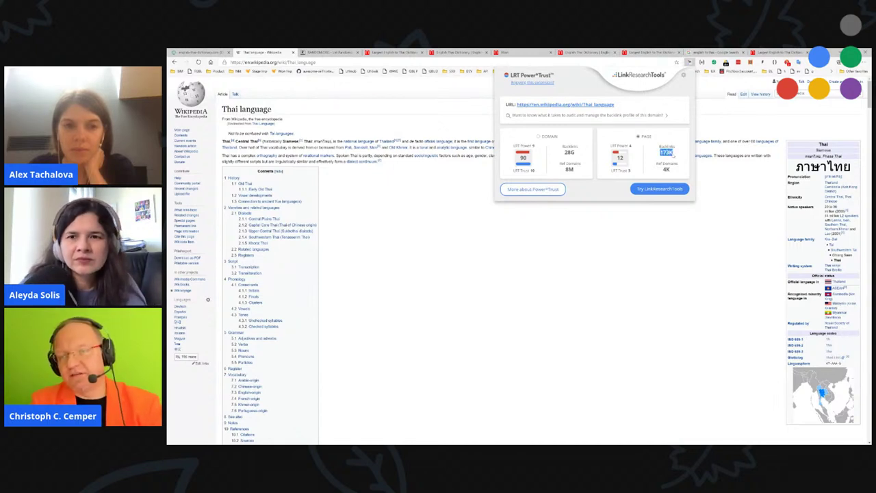
left_click(655, 266)
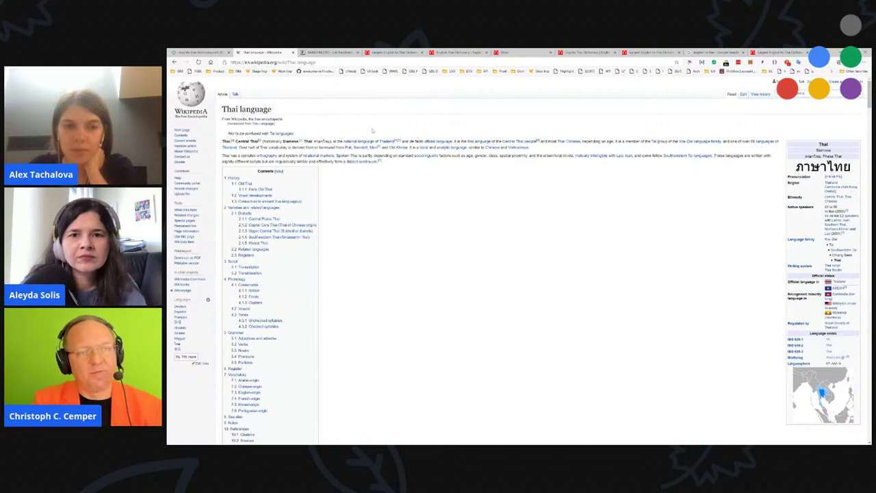
key("ctrl+w")
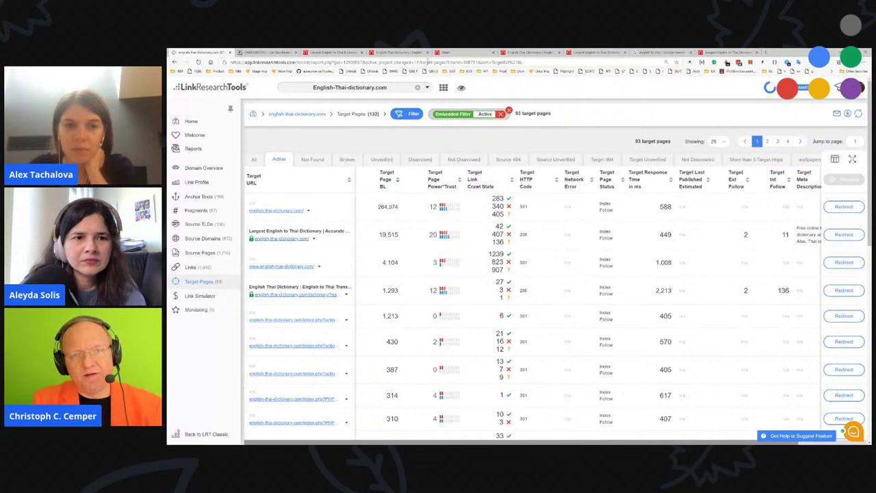
- Open the dictionary's "Xtian" entry page and highlight the LEXiTRON attribution to NECTEC below the translation
left_click(465, 52)
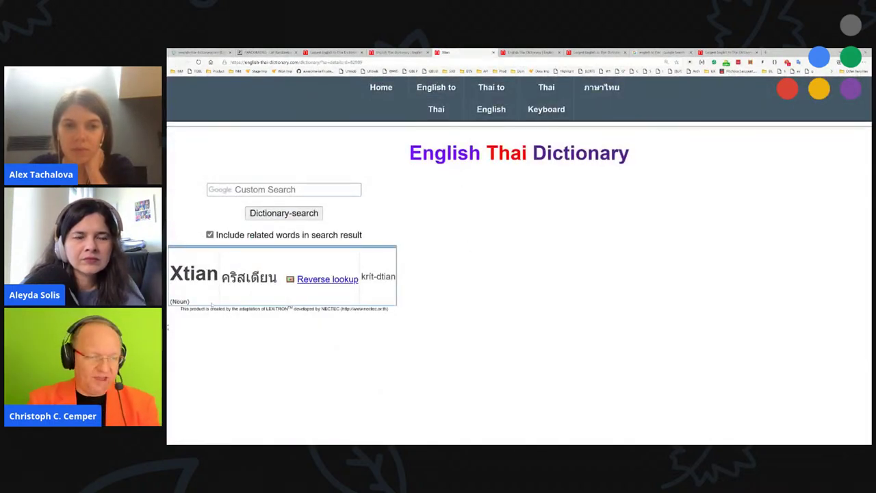
left_click_drag(188, 308, 388, 309)
left_click(278, 312)
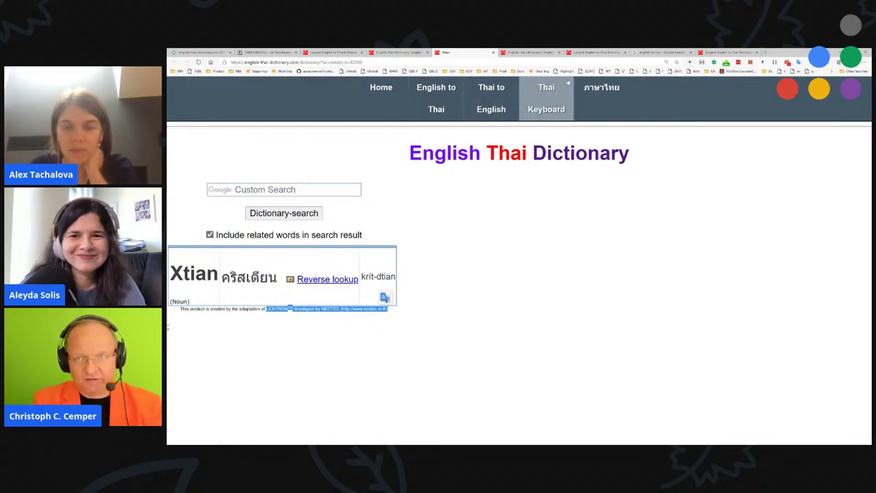
- Return to the Google results for "english to thai" and choose the second listed Thai translation of "hamburger"
left_click(660, 52)
left_click(257, 145)
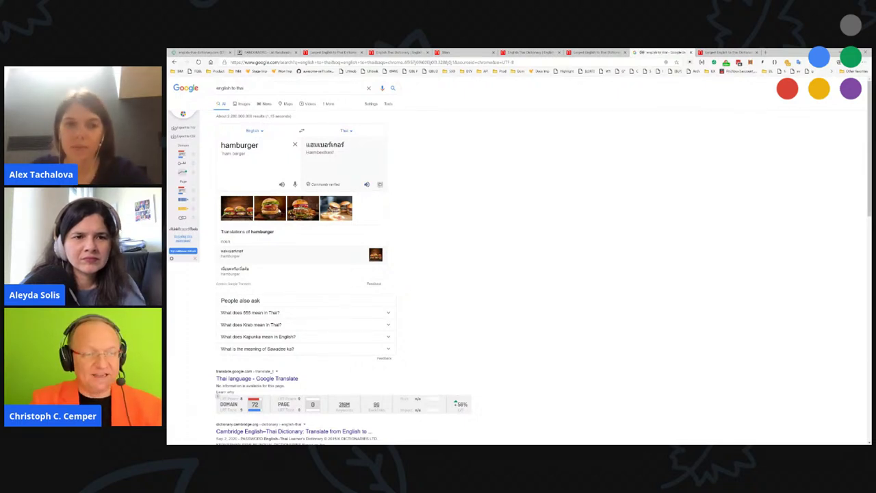
left_click(281, 273)
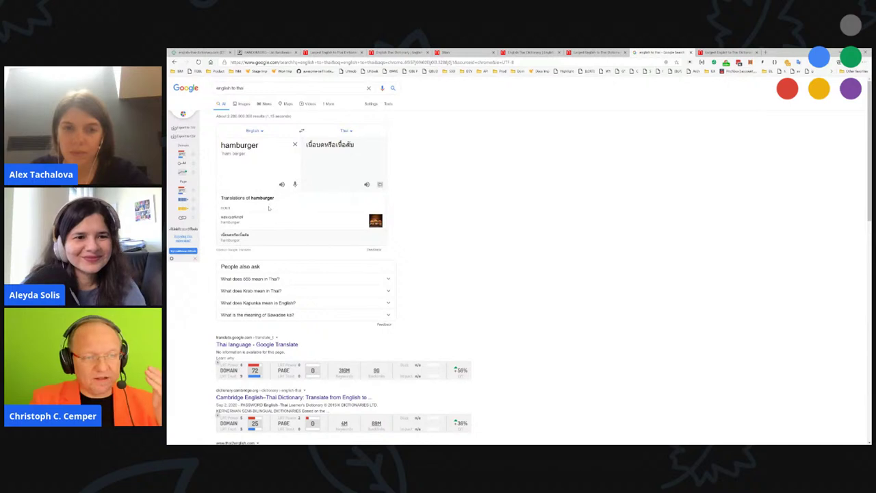
- Choose the first listed Thai translation of "hamburger", and highlight the active target page count in LinkResearchTools
left_click(255, 216)
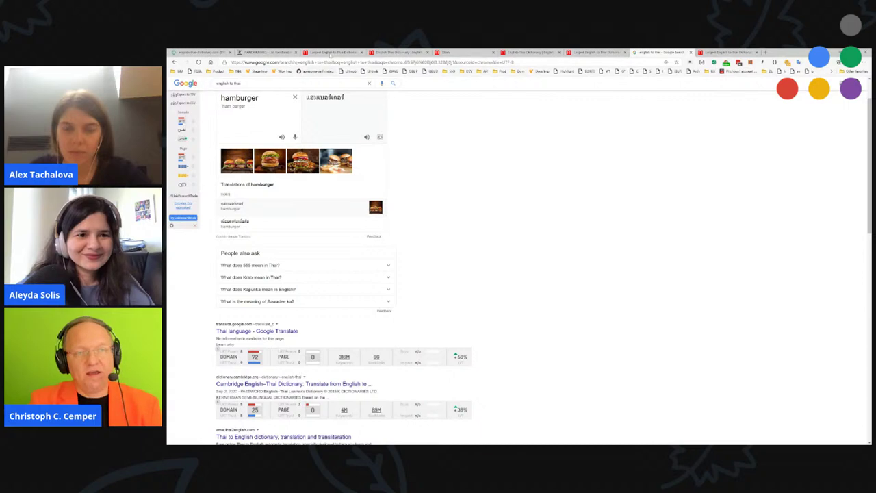
left_click(202, 52)
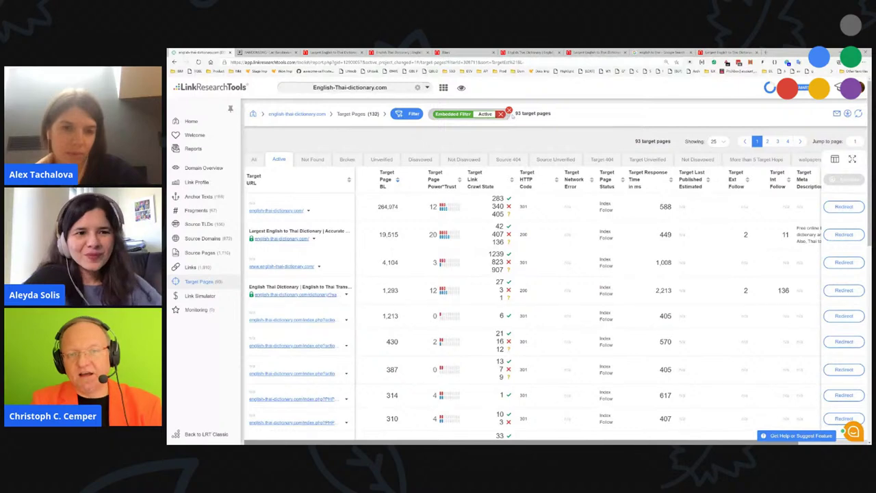
left_click_drag(515, 113, 569, 114)
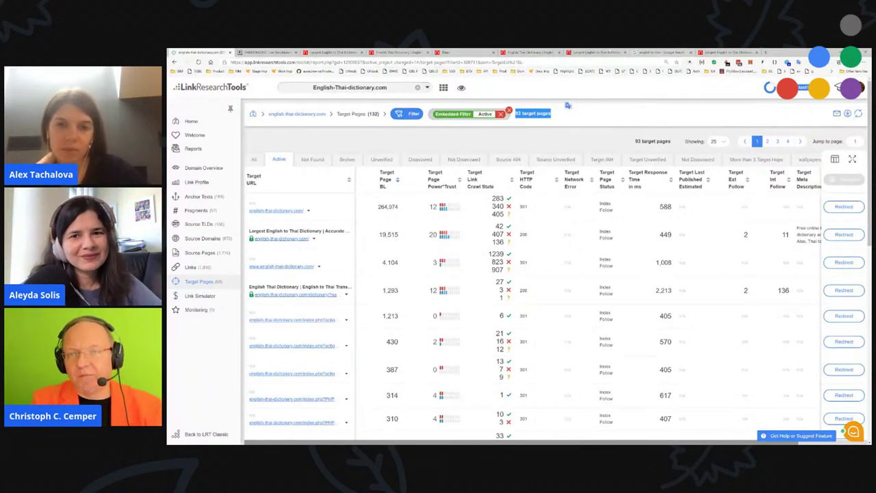
- Search Google for site:english-thai-dictionary.com and compare the indexed pages with the active target pages in LinkResearchTools
left_click(595, 52)
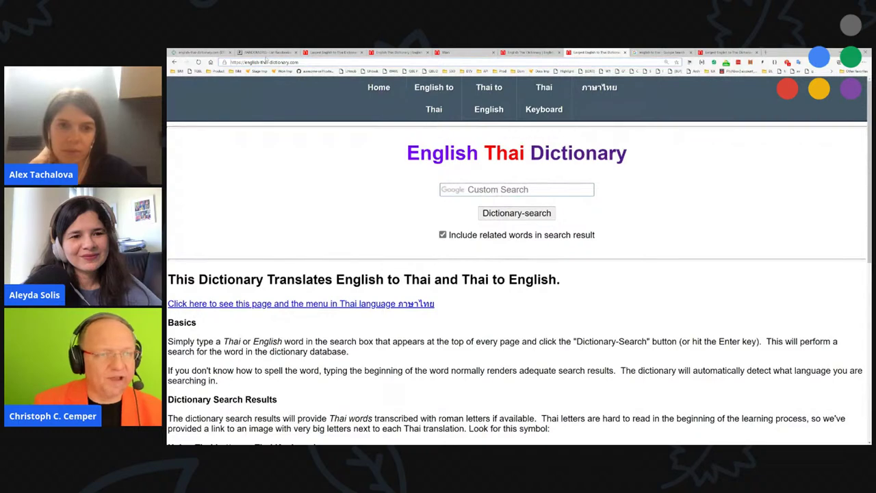
type("site:")
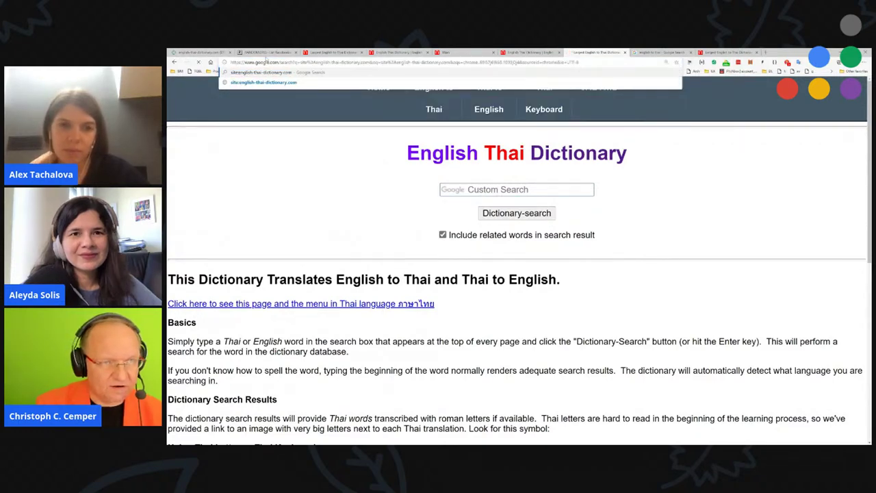
key("Return")
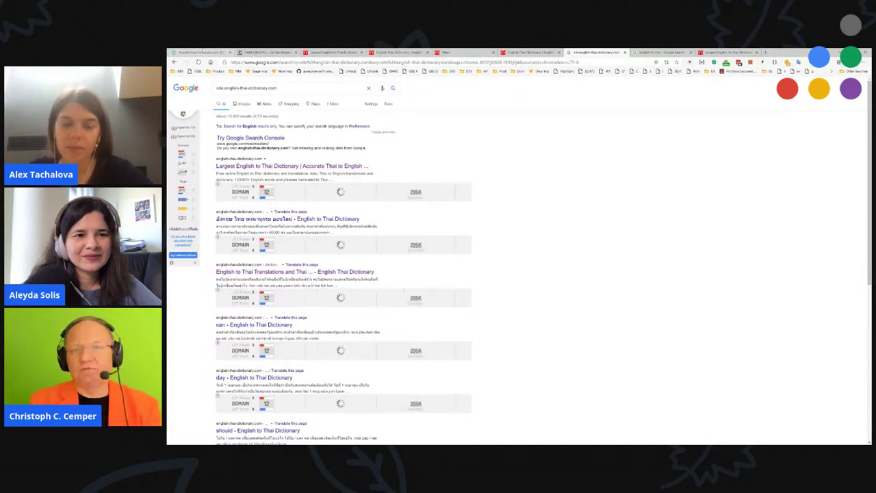
left_click(199, 52)
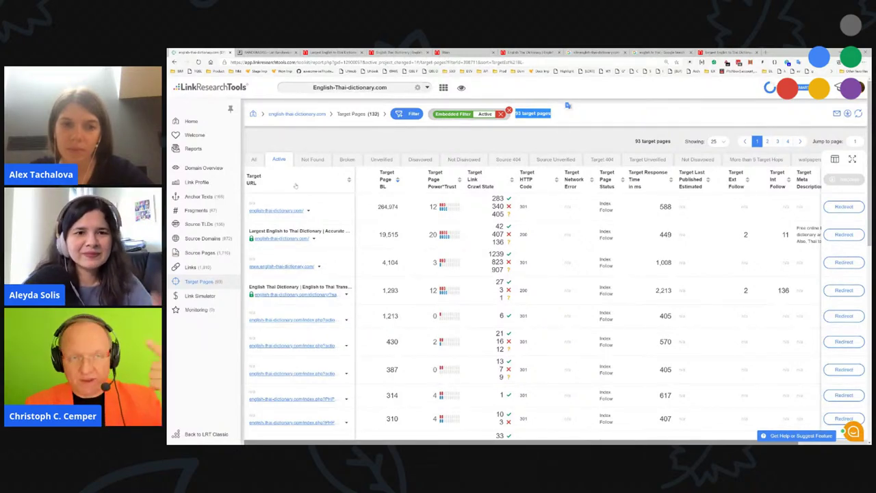
- Highlight the Thai translation and transcription of the Y.M.C.A. entry on page 1640 of the English to Thai dictionary
left_click(399, 52)
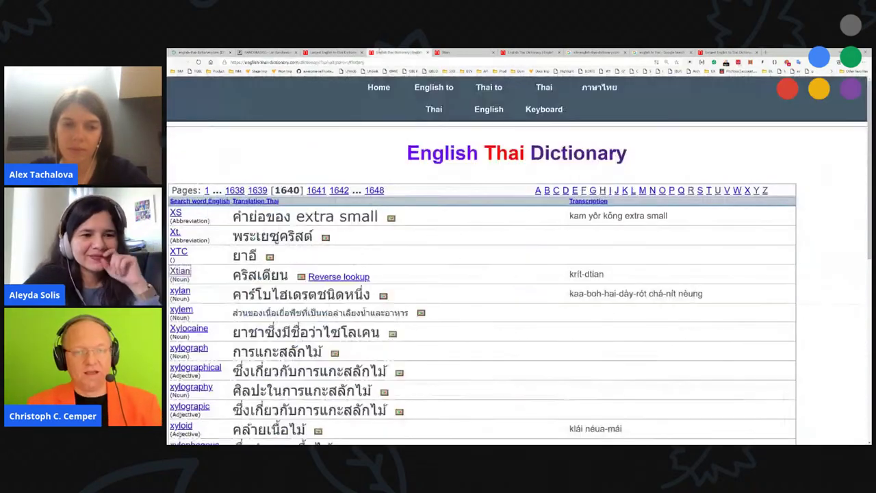
scroll(385, 388, "down", 10)
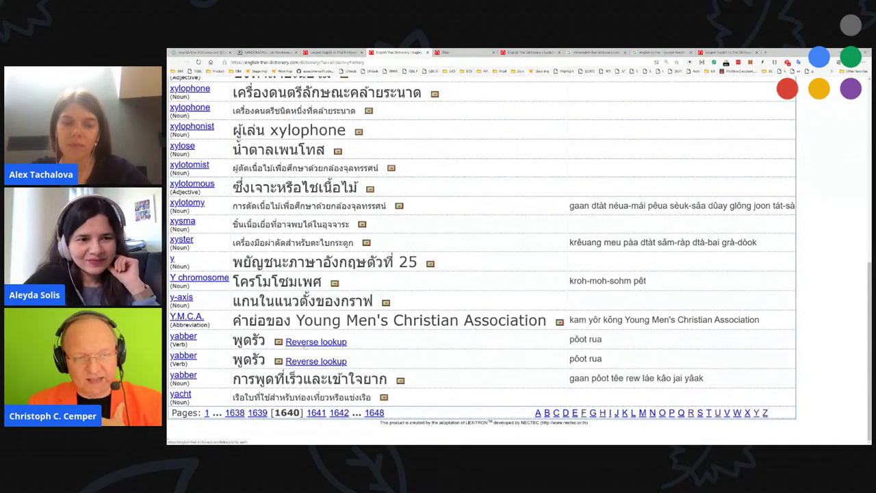
left_click_drag(760, 321, 232, 321)
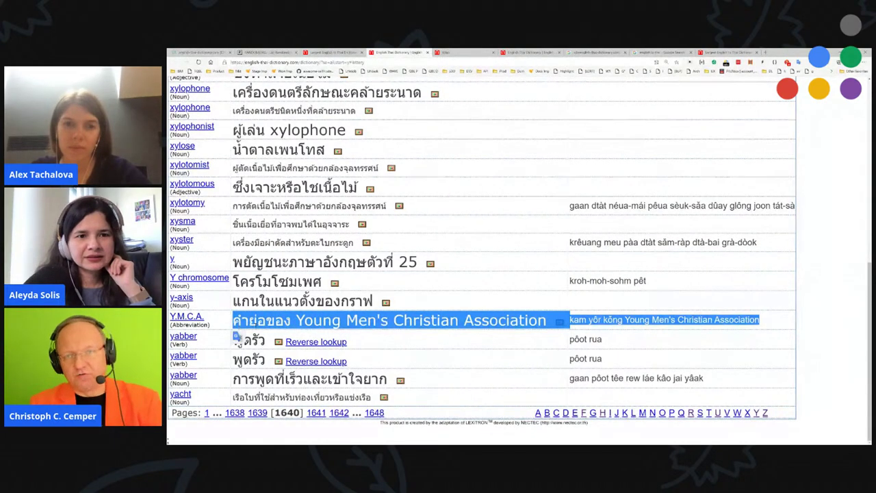
- Examine the LRT domain and page metrics of the competing sites in the Google results for "english to thai"
left_click(657, 52)
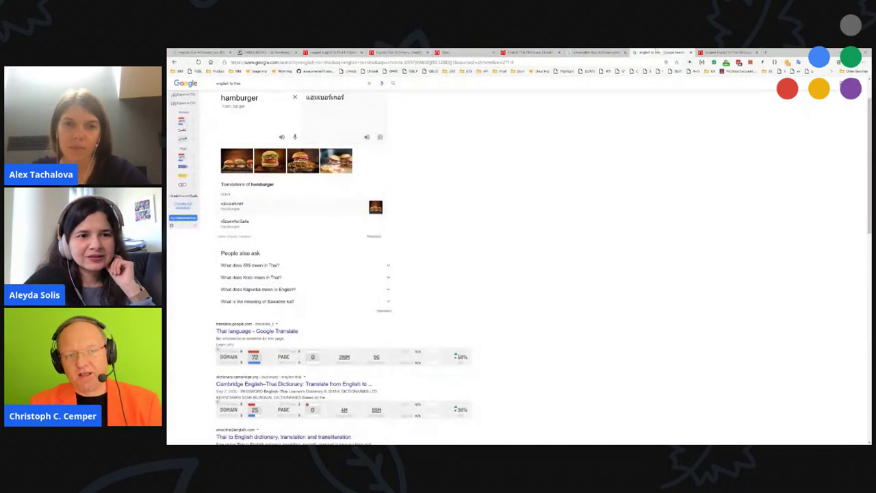
scroll(382, 260, "down", 5)
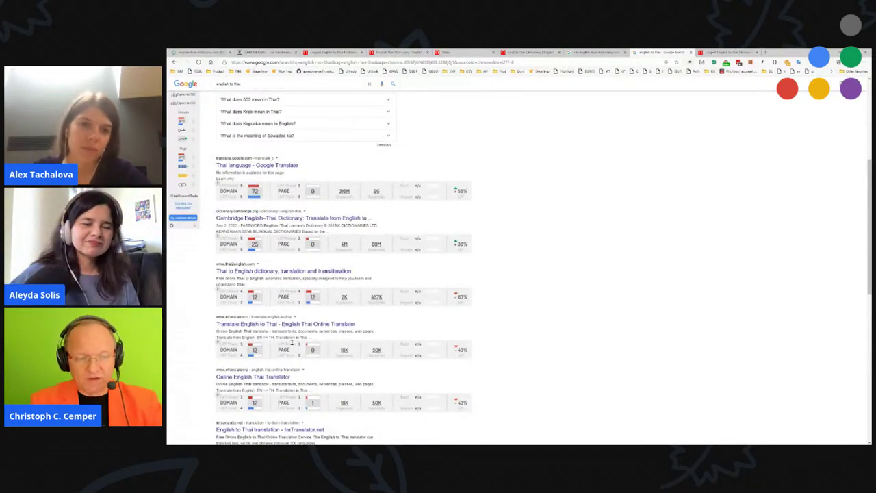
scroll(375, 301, "down", 6)
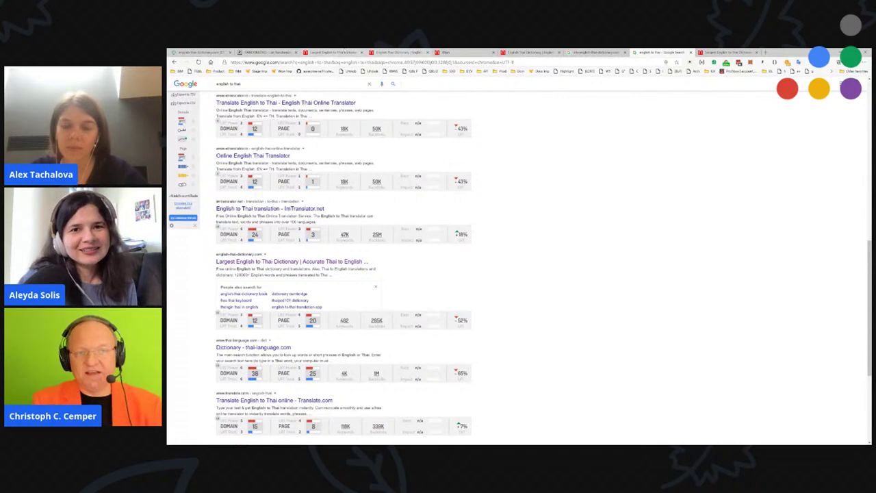
- Highlight the "it costs us money to maintain" remark in the closing paragraph of the dictionary's home page
left_click(336, 52)
scroll(544, 276, "down", 6)
scroll(544, 276, "down", 4)
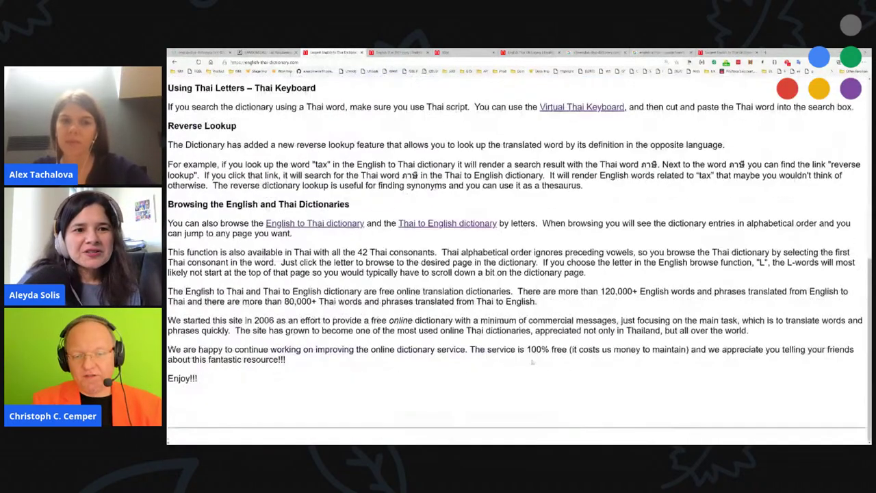
left_click_drag(569, 350, 658, 352)
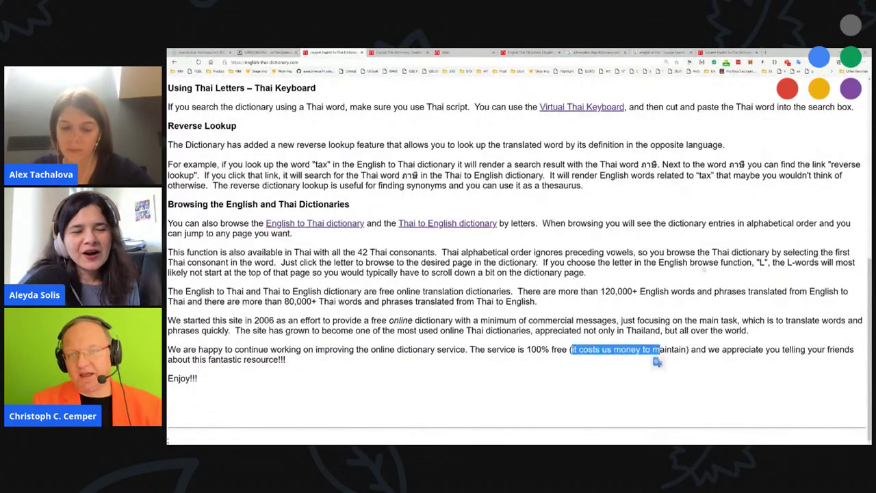
- Return to LinkResearchTools, check the source domains and open the Domain Overview of English-Thai-dictionary.com
left_click(530, 52)
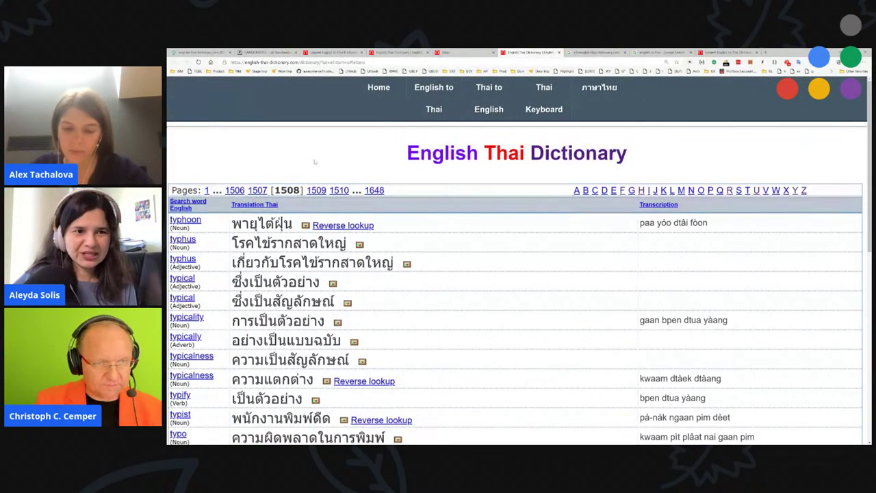
key("ctrl+1")
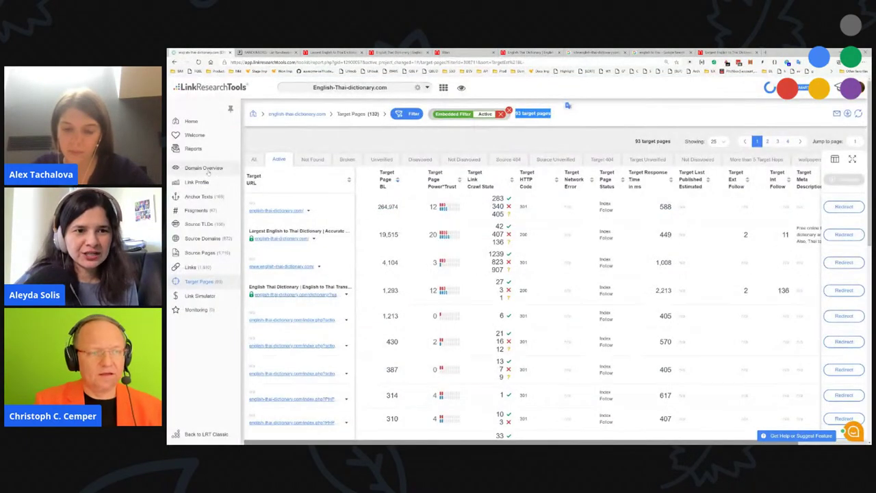
left_click(201, 239)
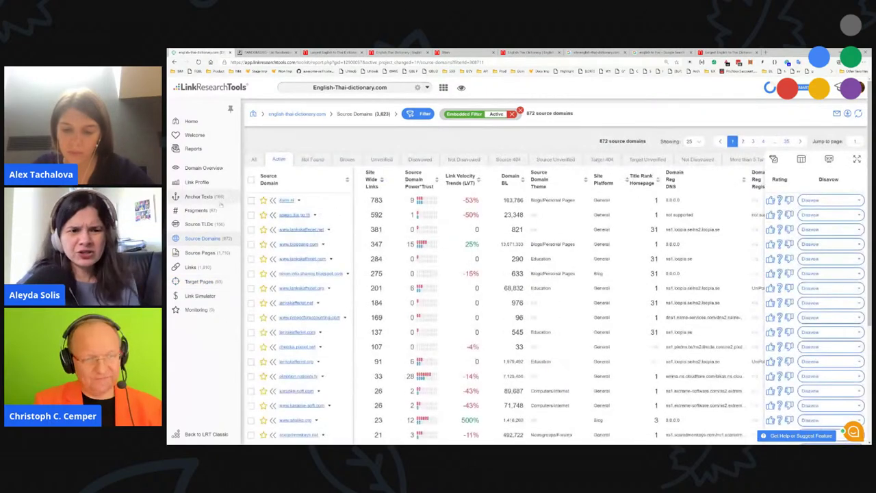
left_click(204, 168)
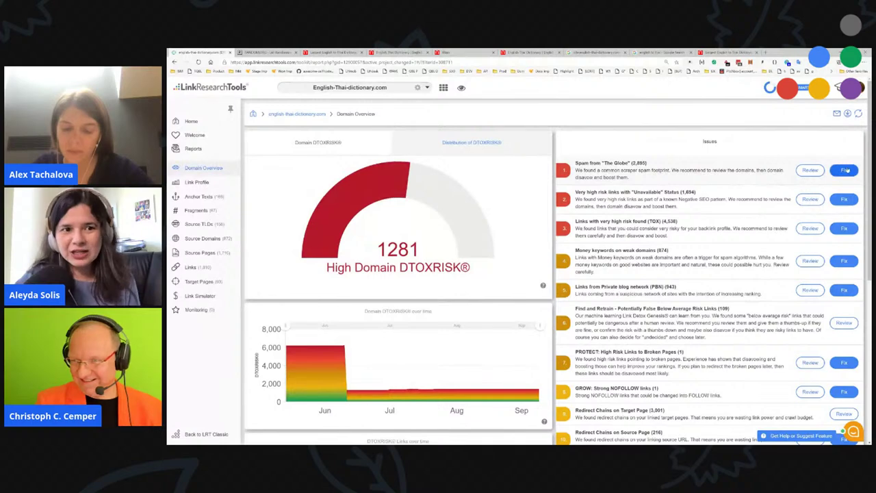
- Disavow all domains behind the "Spam from 'The Globe'" and "Links with very high risk found (TOX)" issues
left_click(844, 170)
left_click(568, 282)
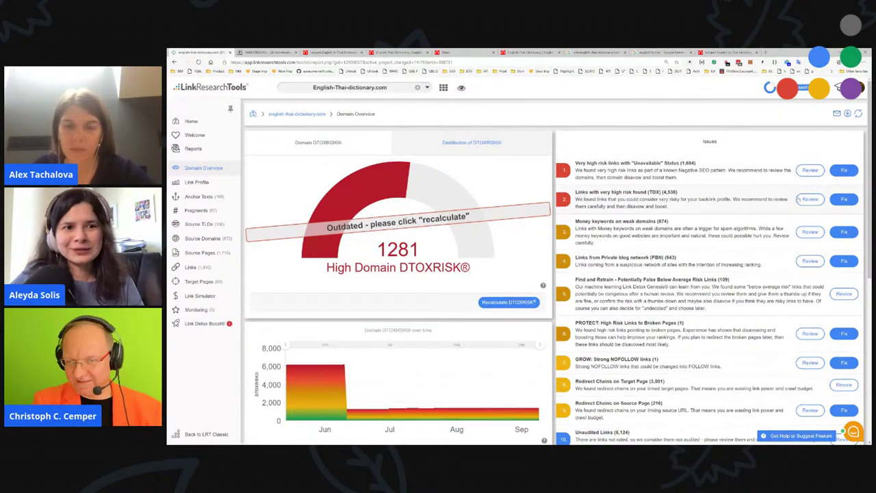
left_click(844, 198)
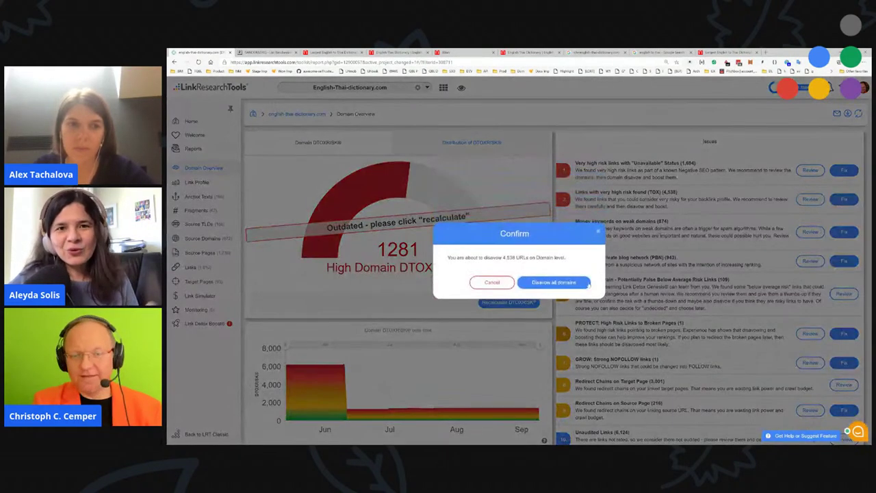
left_click(586, 282)
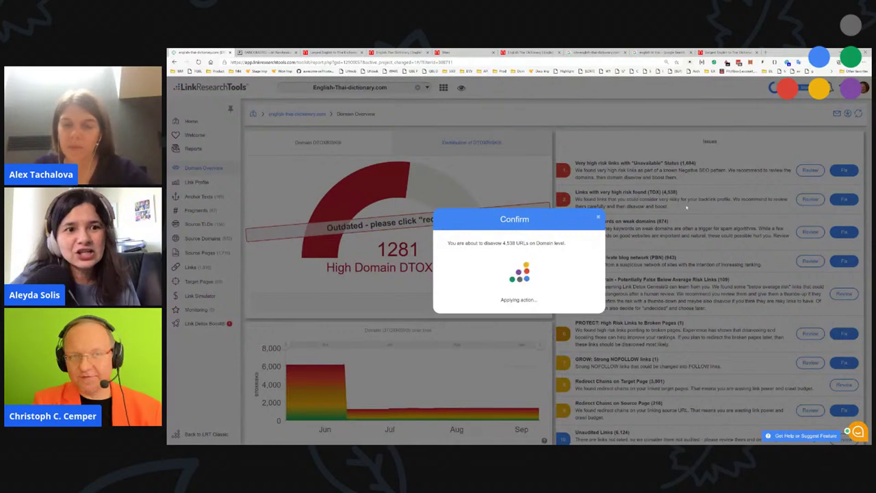
- Revisit the dictionary's home page address and page 1640 of the word list, clearing the Y.M.C.A. entry highlight
left_click(331, 52)
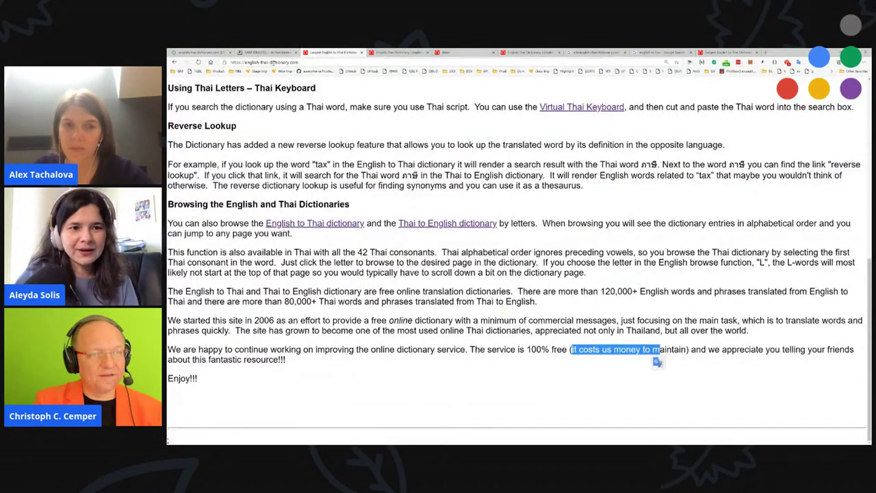
left_click(297, 61)
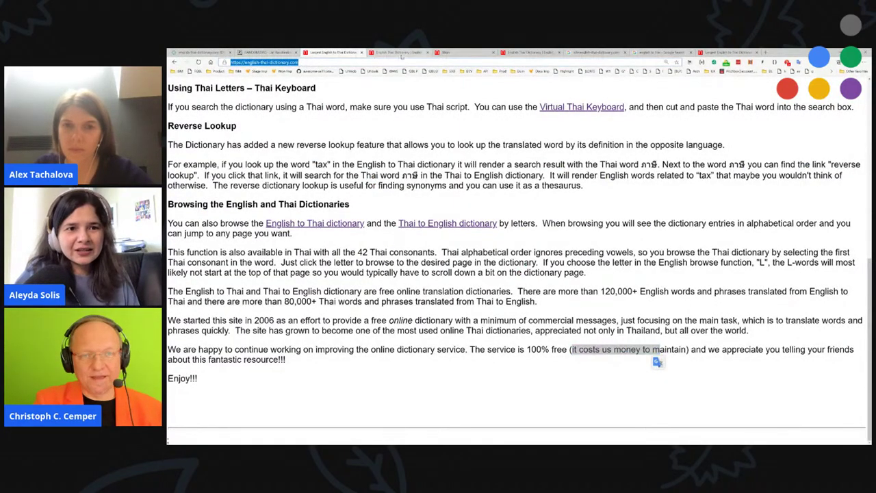
left_click(401, 52)
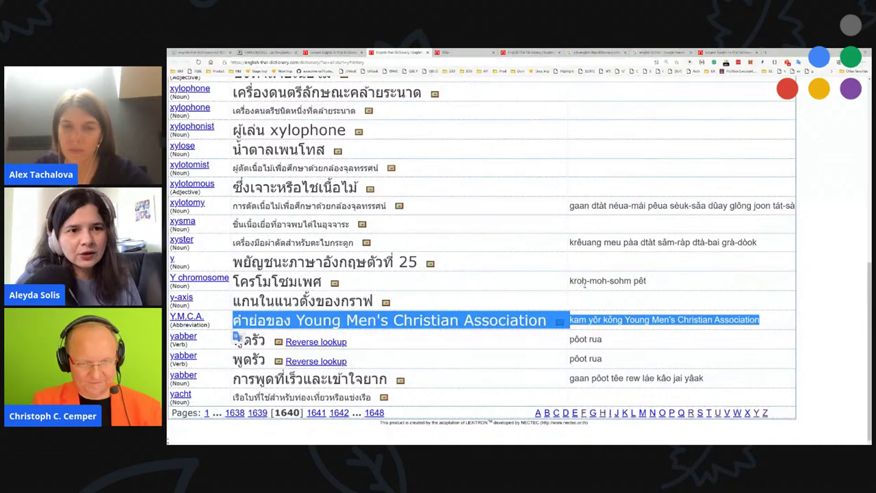
left_click(662, 301)
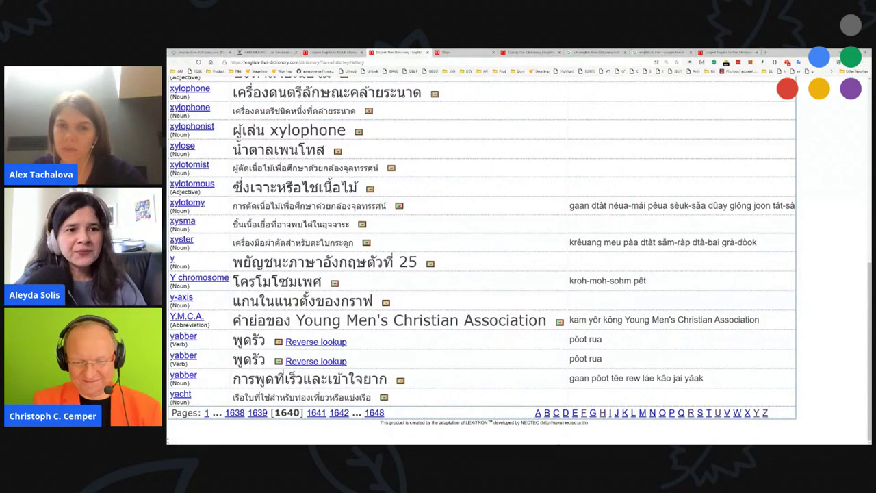
scroll(562, 333, "up", 10)
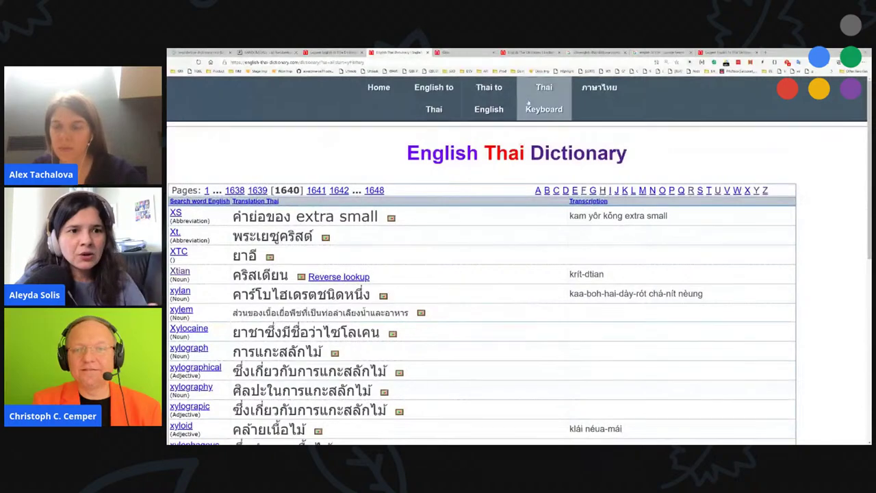
- Open the site's Thai Keyboard page and examine both on-screen keyboards and their usage instructions
left_click(530, 100)
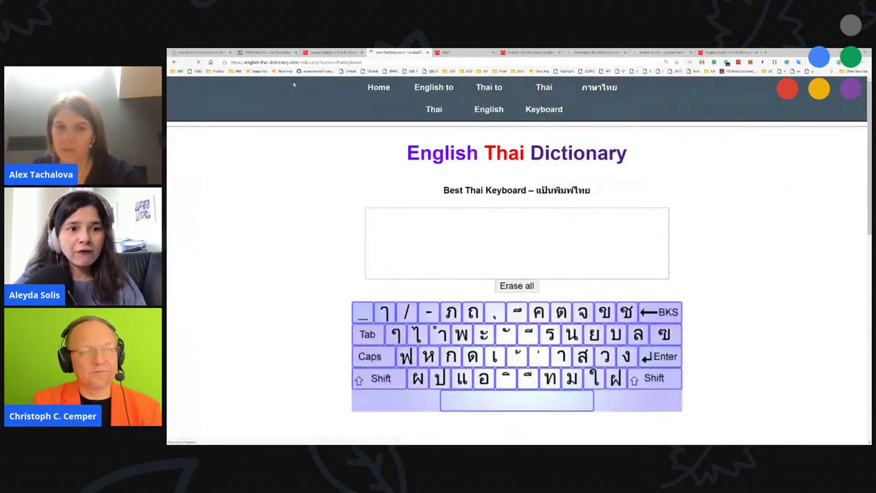
scroll(363, 186, "down", 10)
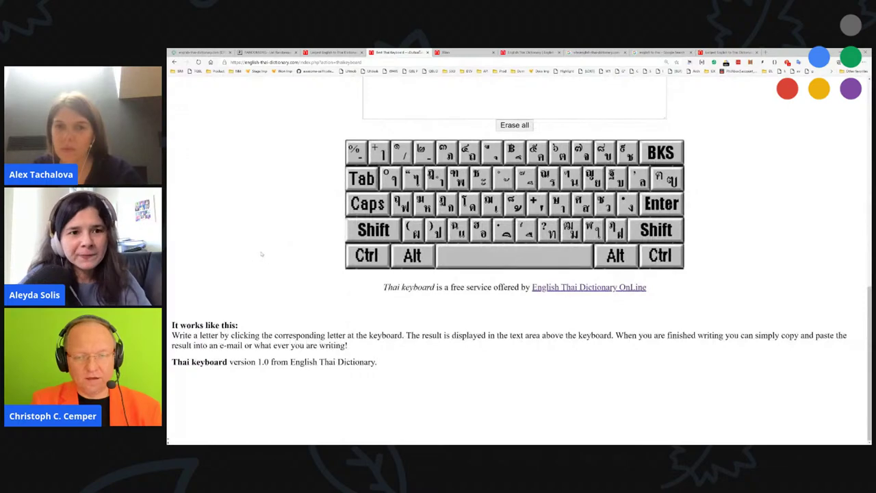
scroll(452, 308, "up", 10)
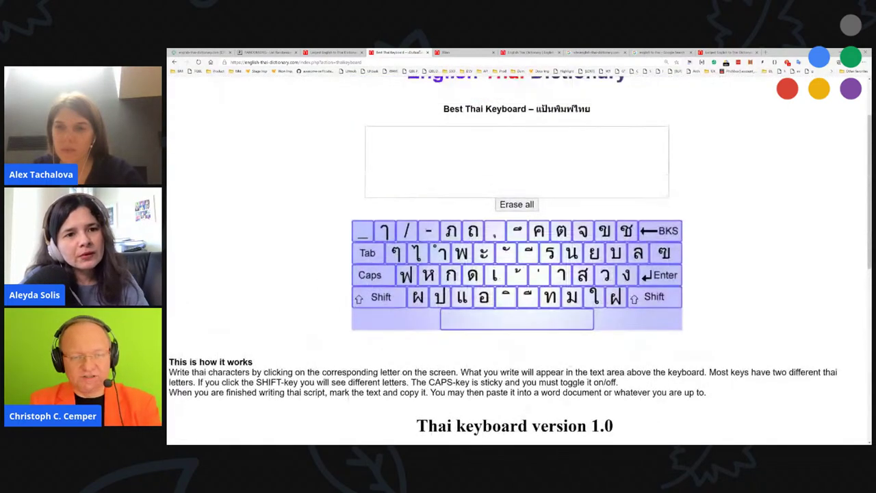
scroll(443, 288, "down", 3)
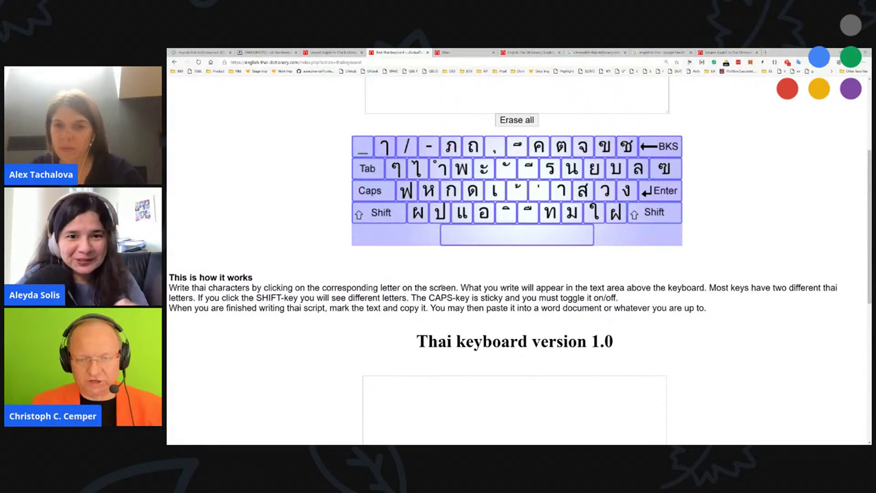
scroll(441, 288, "down", 6)
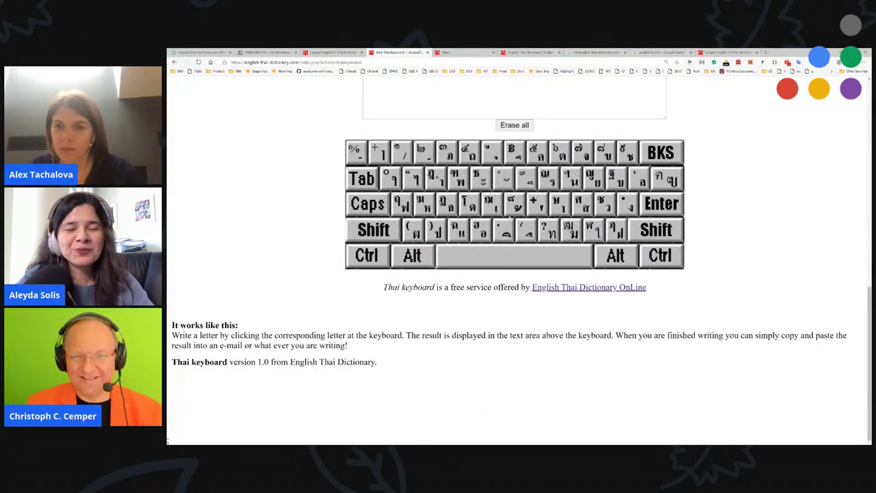
scroll(452, 274, "up", 1)
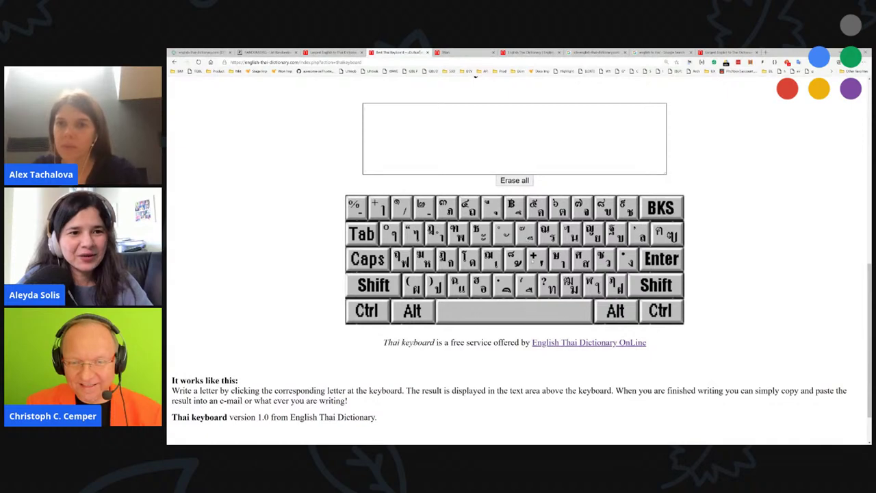
- Write the characters "าสมแผ" with the Best Thai Keyboard at the start of the page
scroll(513, 274, "up", 6)
left_click(559, 250)
left_click(581, 249)
left_click(571, 271)
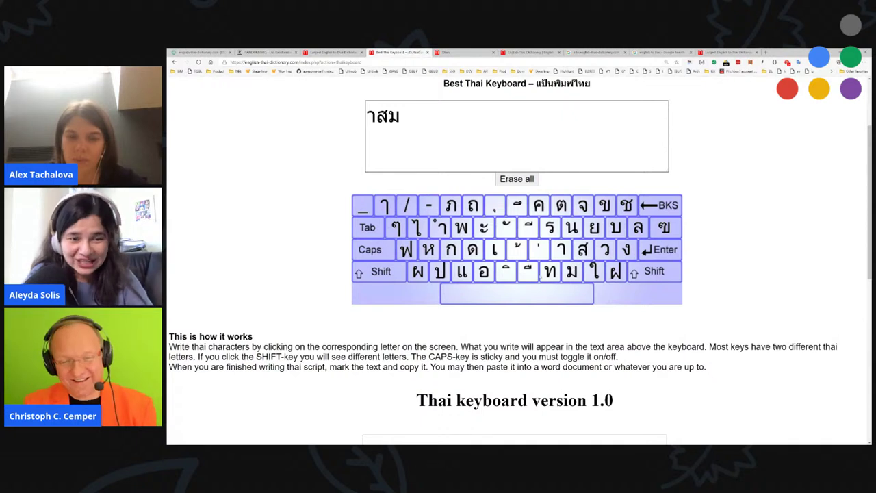
left_click(462, 272)
left_click(417, 272)
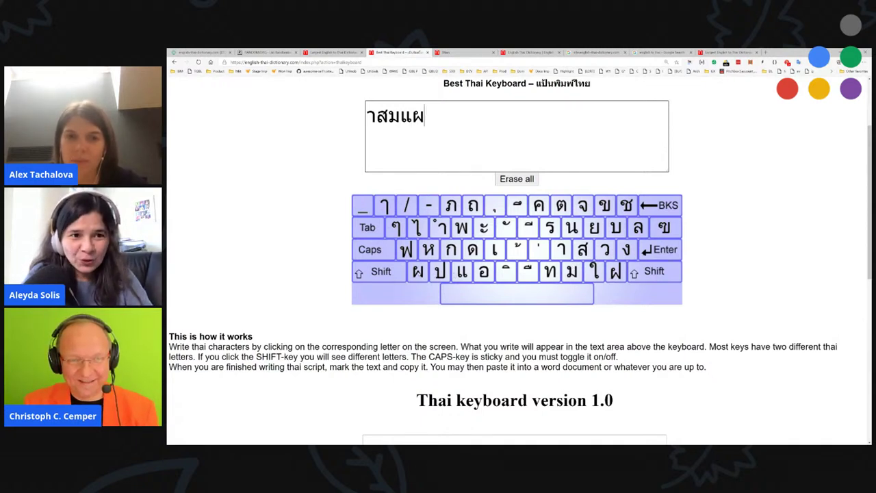
- Add the characters "ฟรจล" with the Best Thai Keyboard and look over the older version 1.0 keyboard below it
left_click(406, 249)
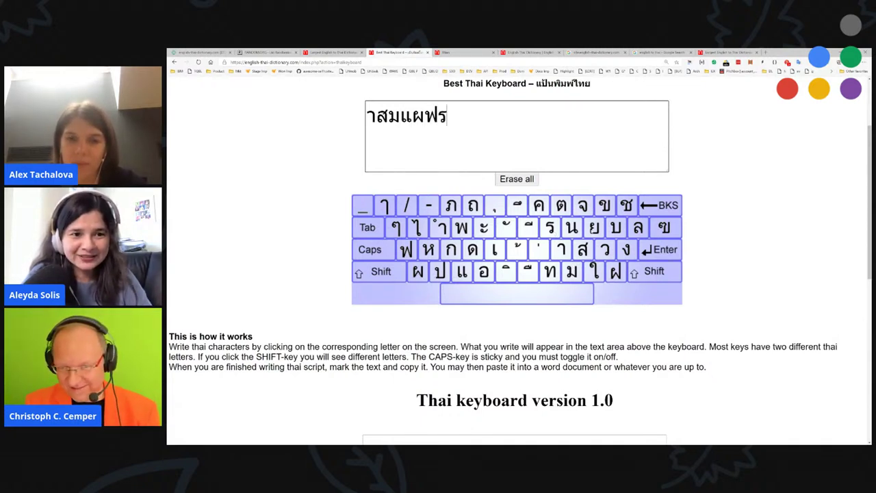
left_click(583, 204)
type("ล")
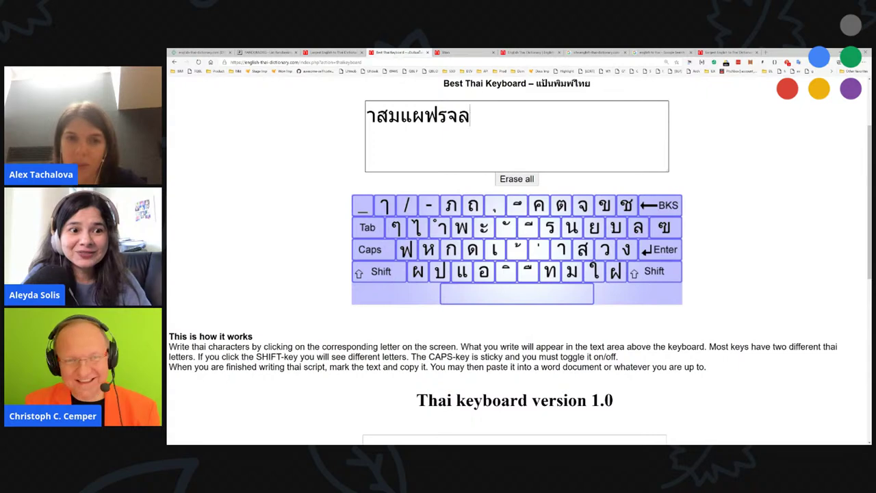
scroll(630, 287, "down", 5)
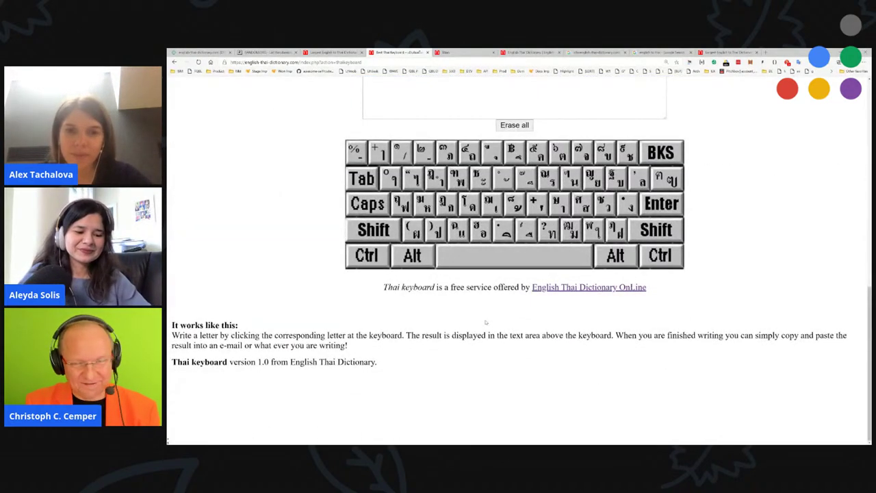
scroll(670, 346, "up", 10)
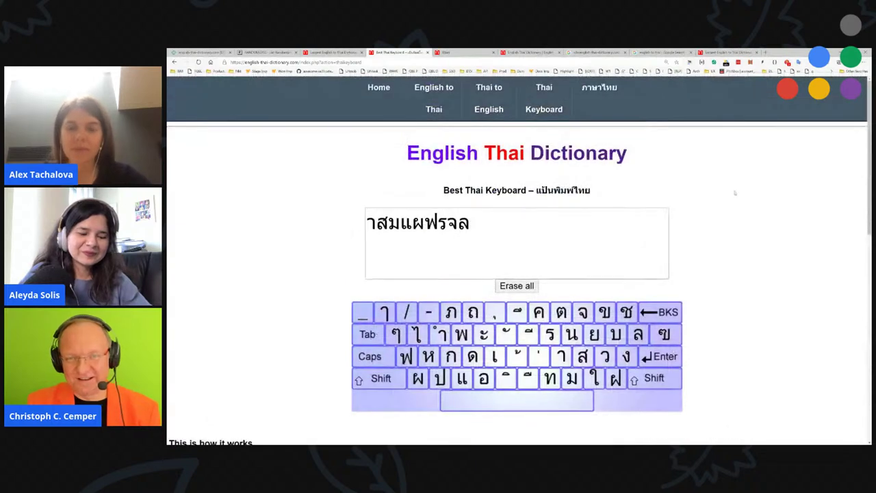
- Close the Thai Keyboard page and inspect the numeric ID in the Xtian entry's page address
key("ctrl+w")
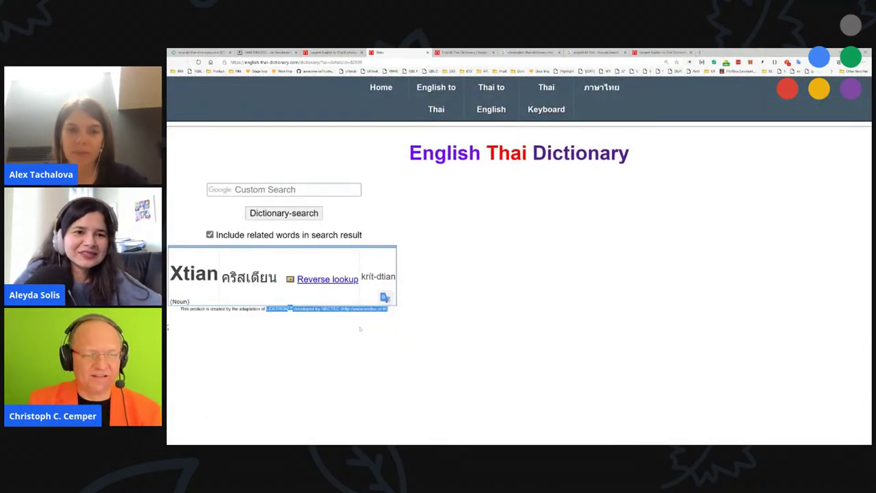
left_click_drag(350, 62, 378, 62)
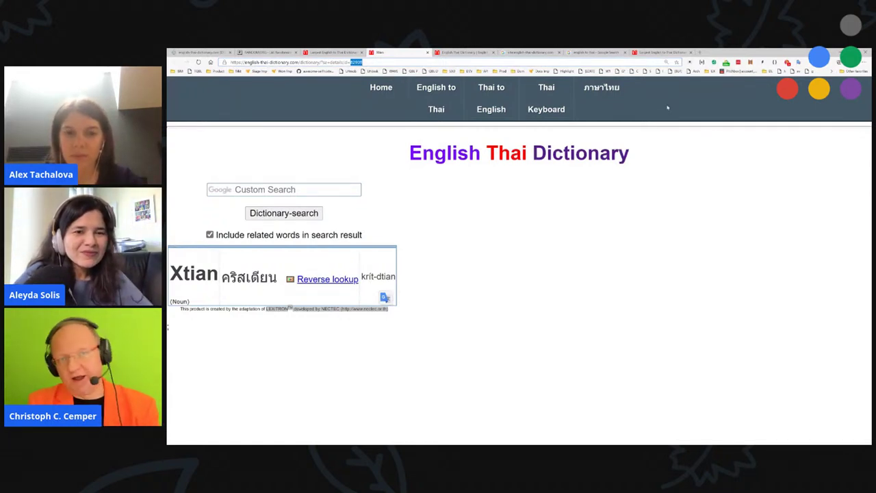
left_click(641, 196)
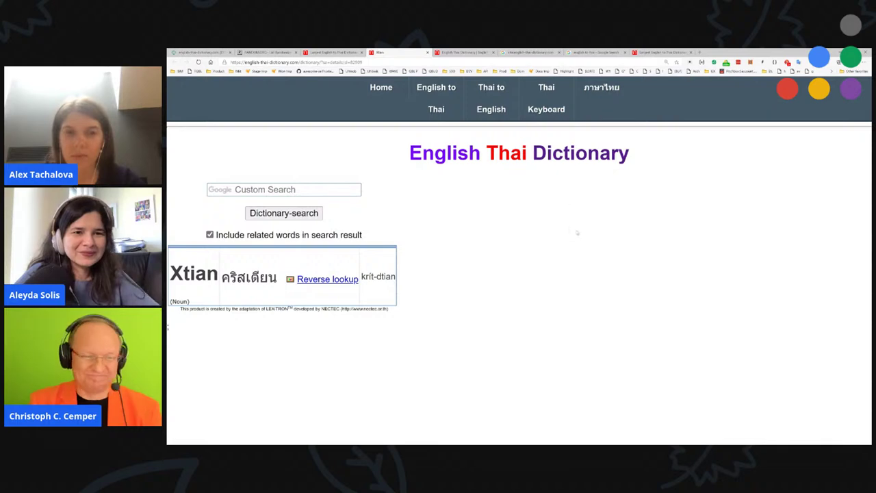
- Close the Xtian entry, the word list, the duplicate home page and the "english to thai" Google results
key("ctrl+w")
key("ctrl+w")
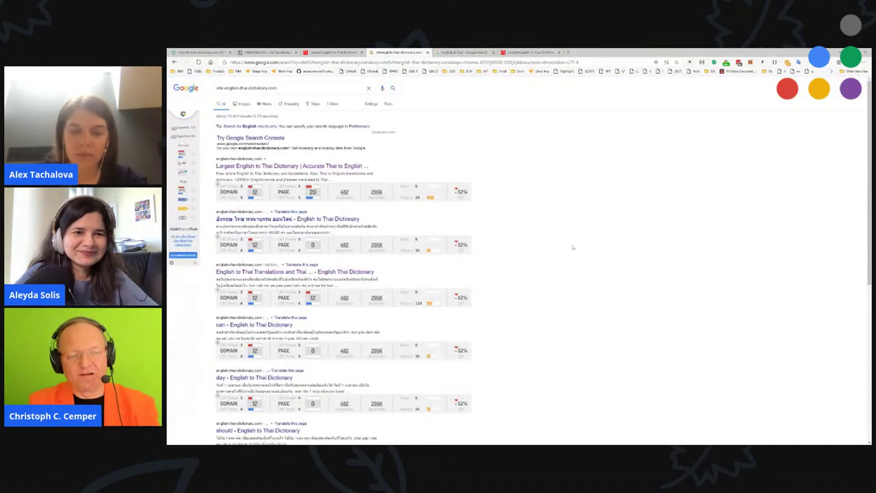
left_click(531, 52)
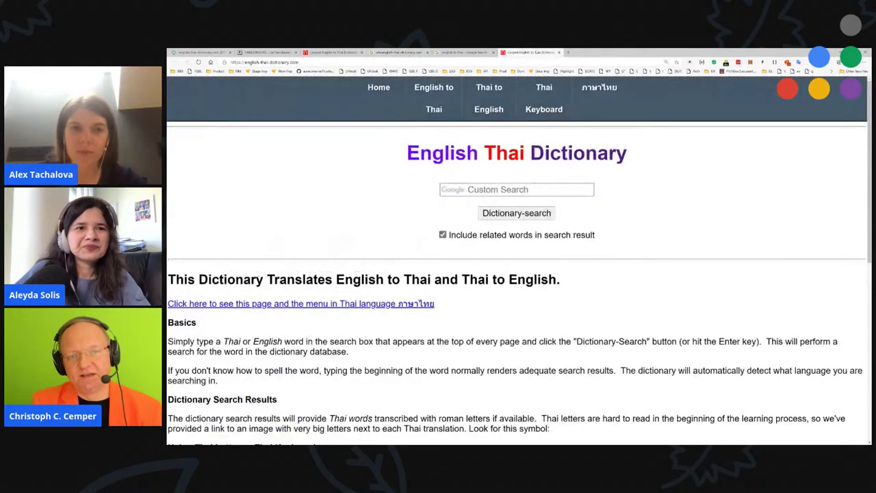
key("ctrl+w")
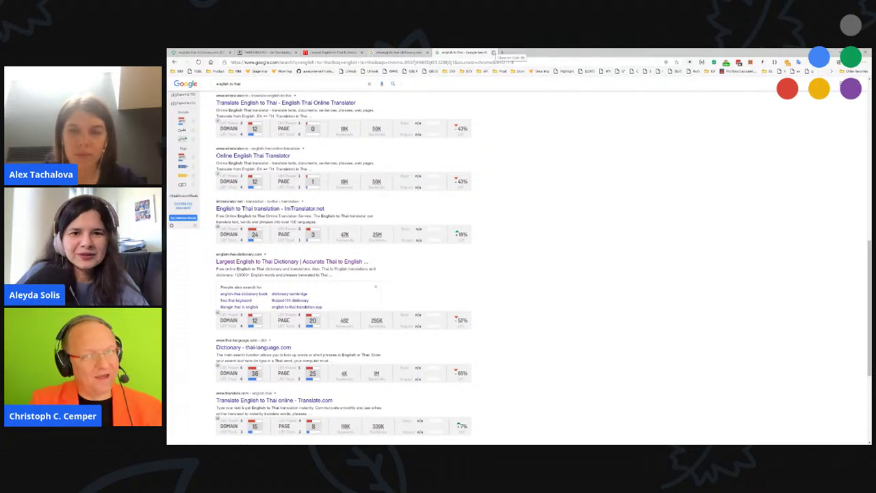
left_click(494, 52)
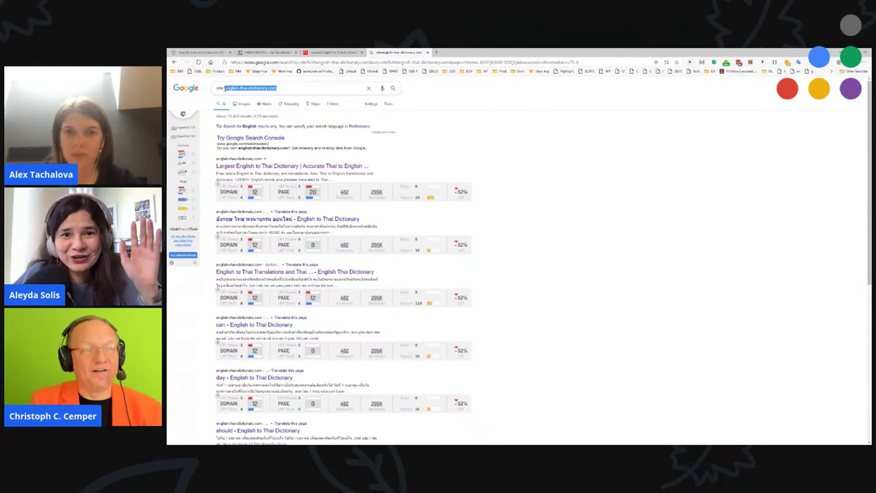
- Open english-thai-dictionary.com in a separate browser window and narrow that window to phone width
key("ctrl+t")
type("english-thai-dictionary.com")
key("Return")
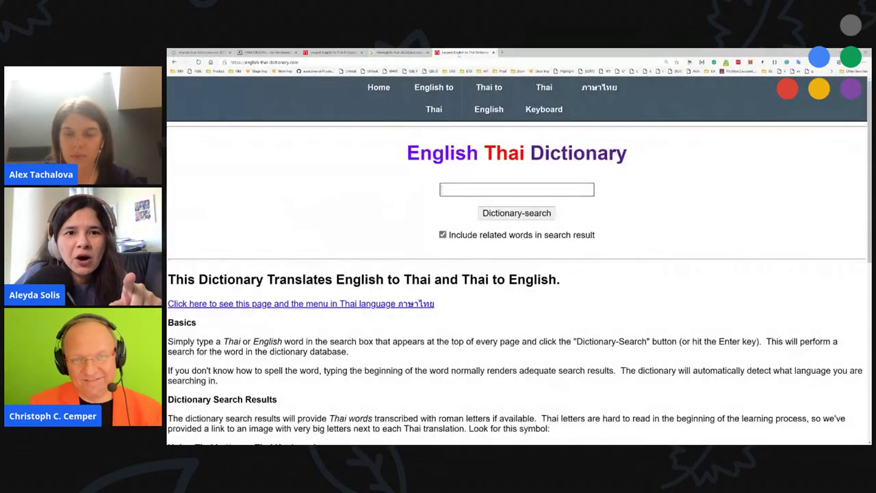
left_click_drag(472, 52, 397, 134)
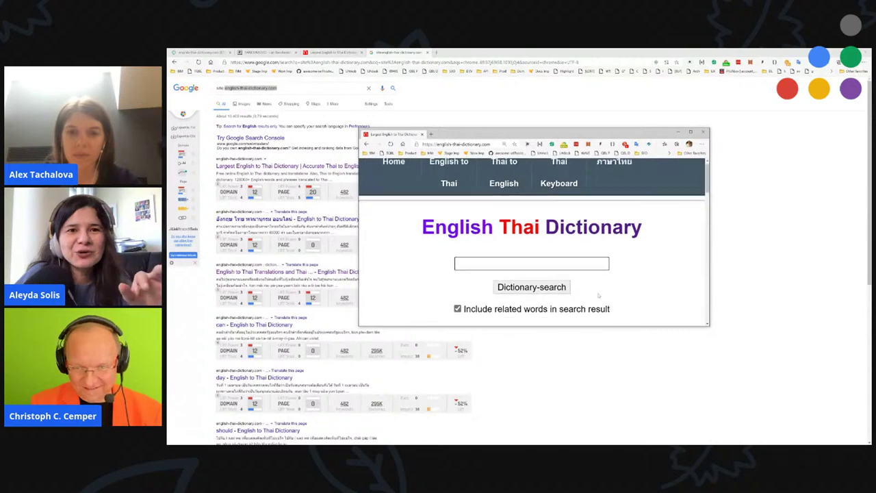
scroll(533, 273, "down", 1)
left_click_drag(709, 325, 497, 443)
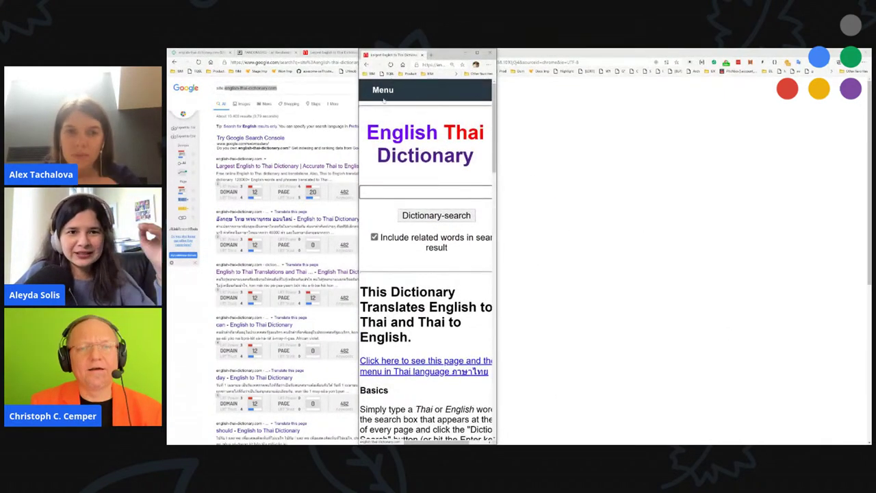
- Test the home page's collapsible menu and examine the text layout at phone width and in a slightly wider window
left_click(382, 90)
left_click(383, 90)
left_click(382, 87)
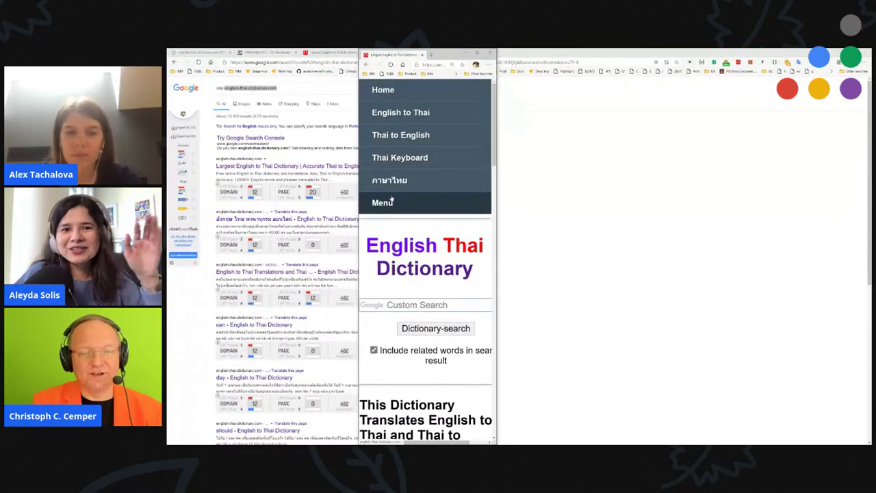
scroll(401, 236, "down", 10)
scroll(404, 249, "down", 6)
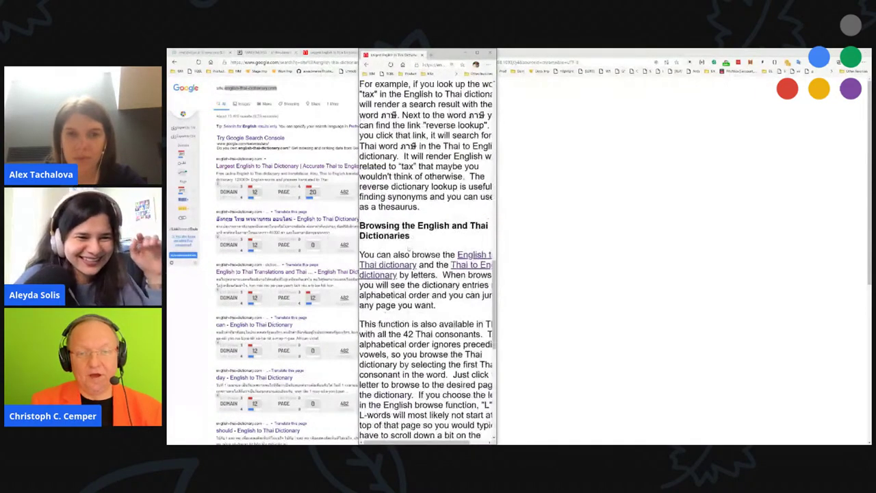
left_click_drag(494, 169, 569, 172)
scroll(493, 182, "up", 10)
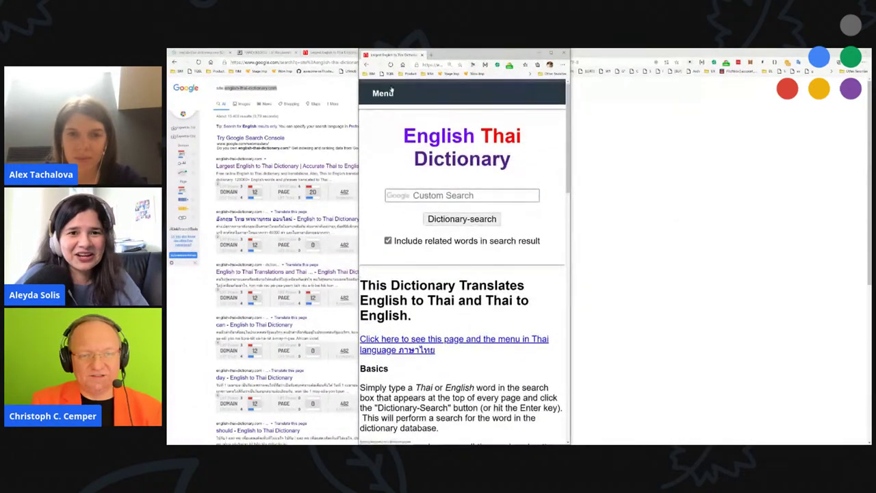
- Check the Thai Keyboard page in the narrow window and open the Thai to English dictionary from the site menu
left_click(385, 92)
left_click(495, 120)
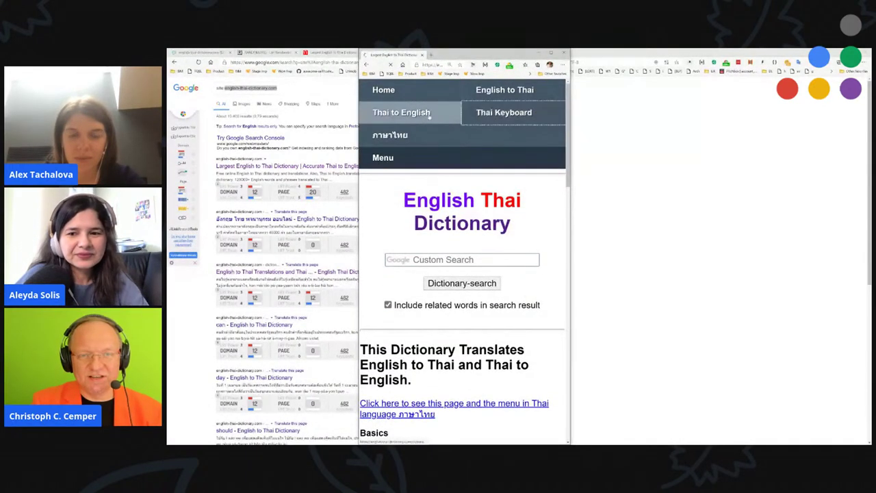
left_click(395, 98)
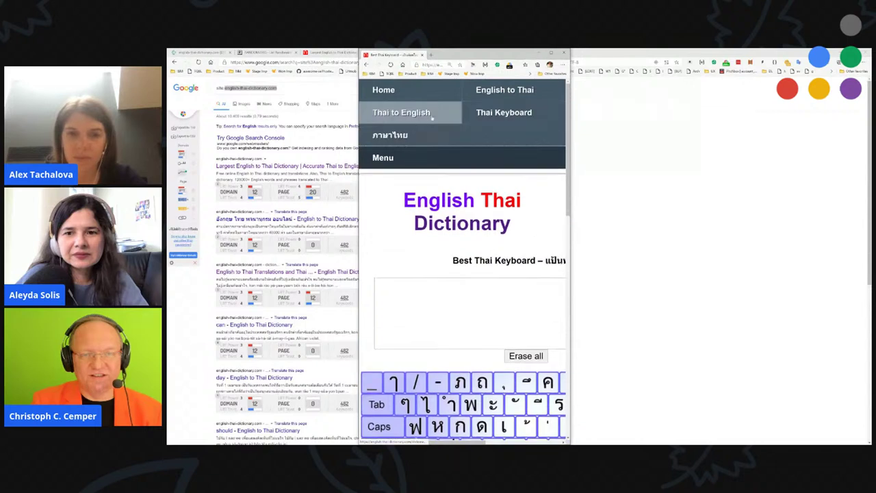
left_click(413, 112)
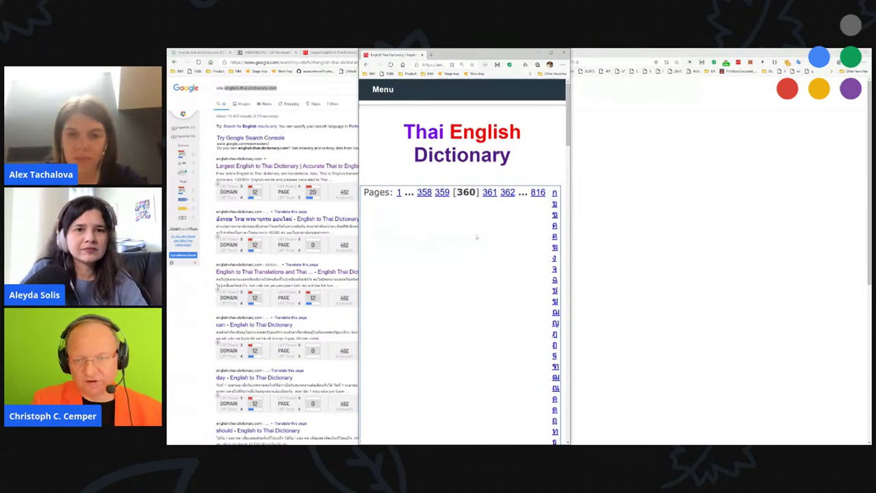
- Examine the Thai to English word list and the "ผู้เลี้ยงดู" entry in the narrow layout, and close that window
scroll(477, 234, "down", 5)
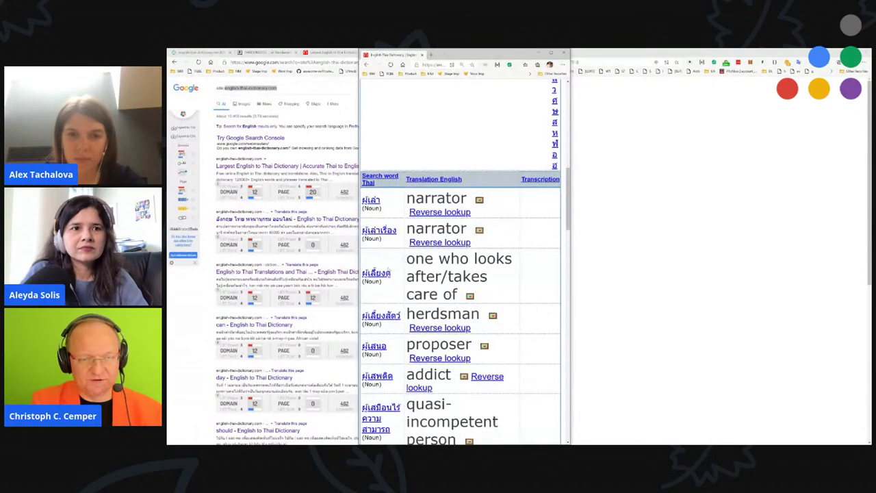
scroll(465, 264, "down", 1)
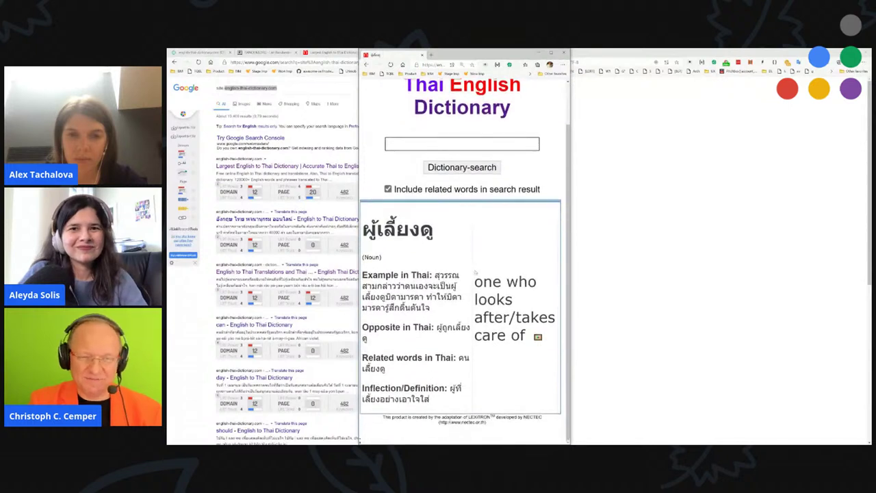
scroll(483, 258, "up", 1)
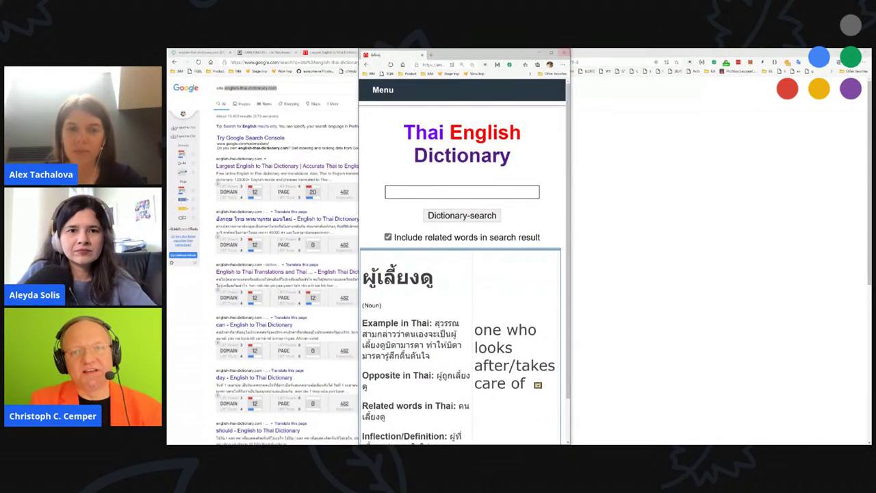
left_click(564, 53)
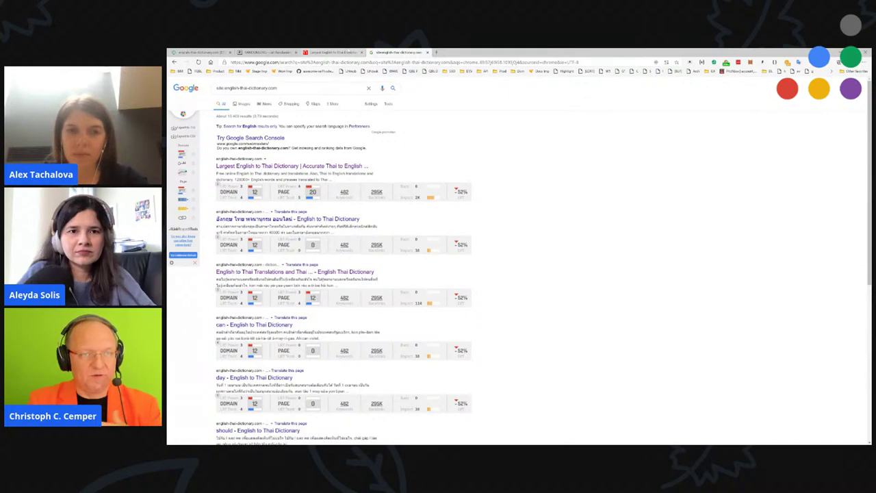
- Review the dictionary's home page text and the LinkResearchTools domain overview, and close the home page
left_click(342, 52)
scroll(336, 126, "up", 5)
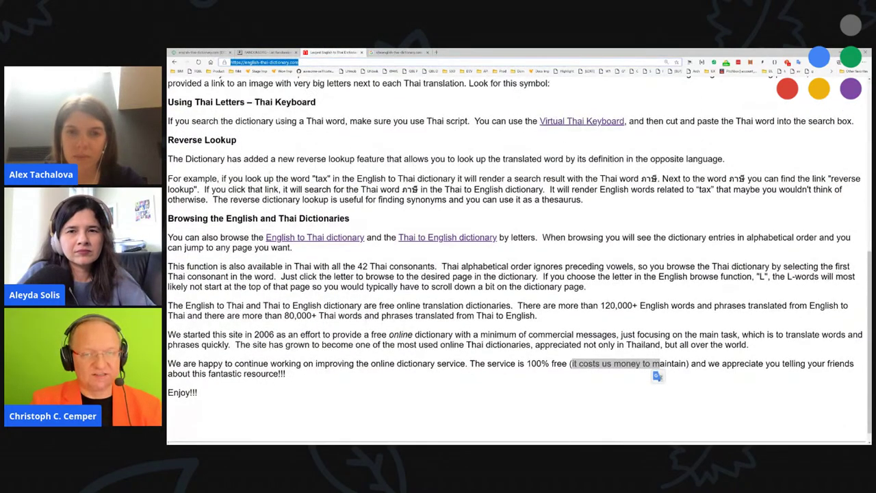
left_click(198, 52)
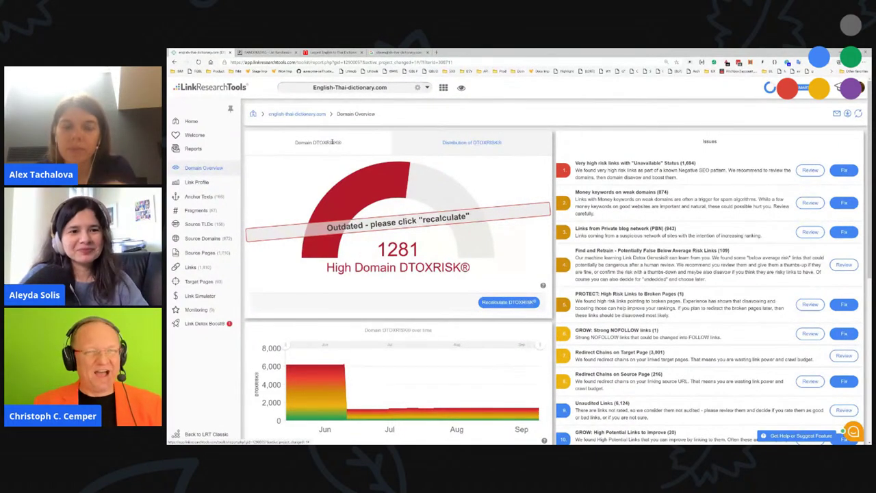
left_click(334, 52)
scroll(657, 405, "down", 5)
scroll(657, 405, "up", 10)
key("ctrl+w")
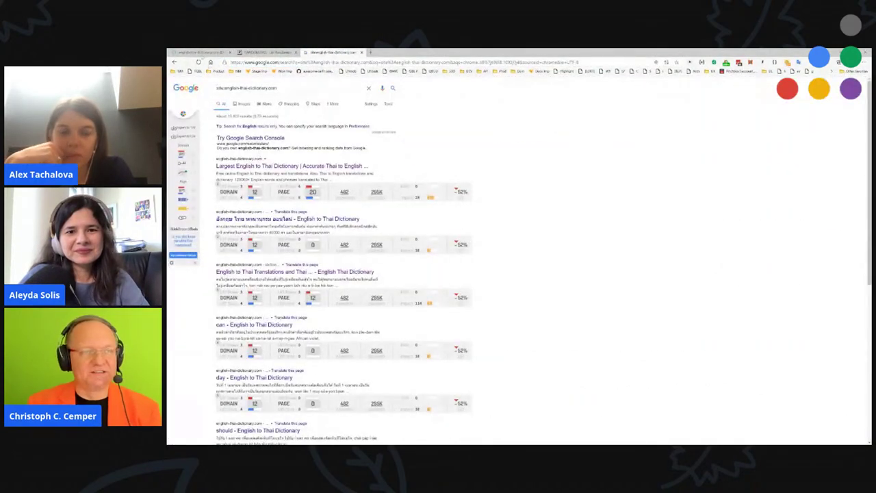
- Switch to LinkResearchTools and disavow all domains behind the 'Very high risk links with "Unavailable" Status' issue
key("ctrl+1")
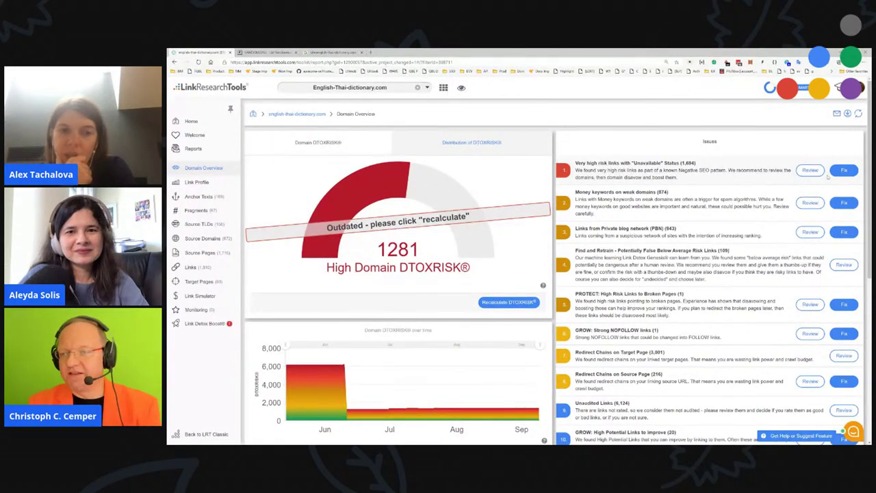
left_click(843, 171)
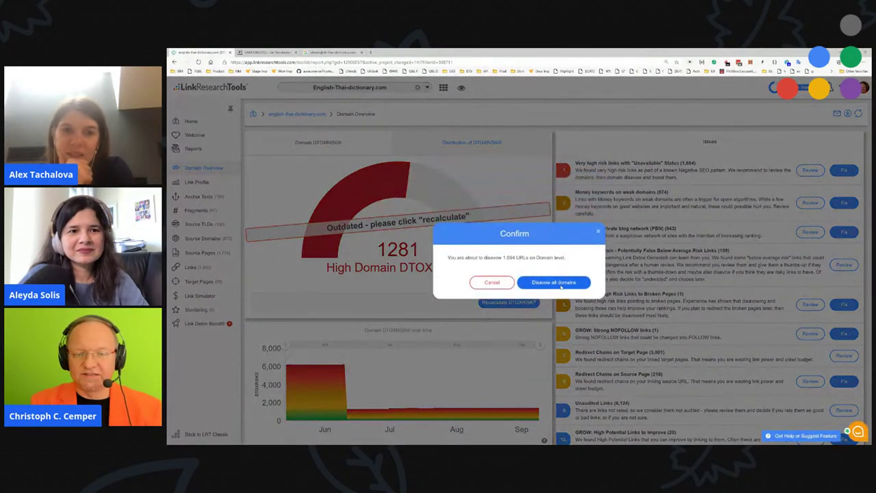
left_click(560, 282)
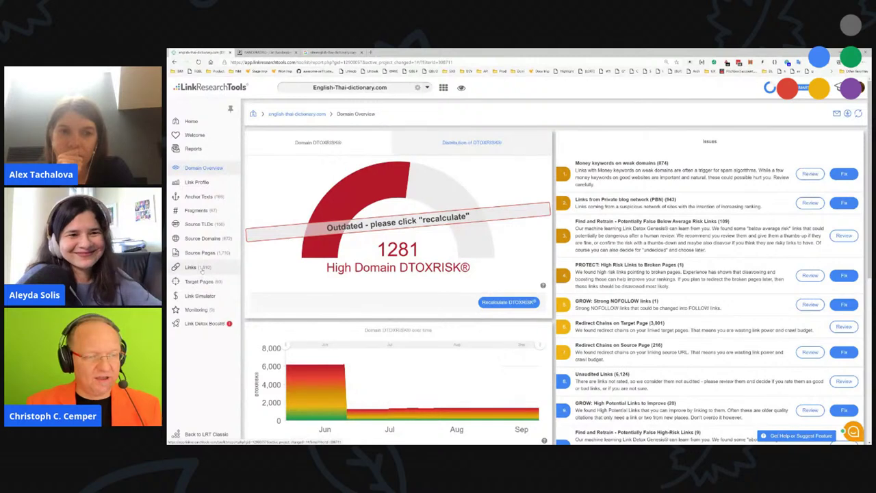
- Review the active source domains and their disavow states, and sort the list by Source Domain Power*Trust, highest first
left_click(203, 239)
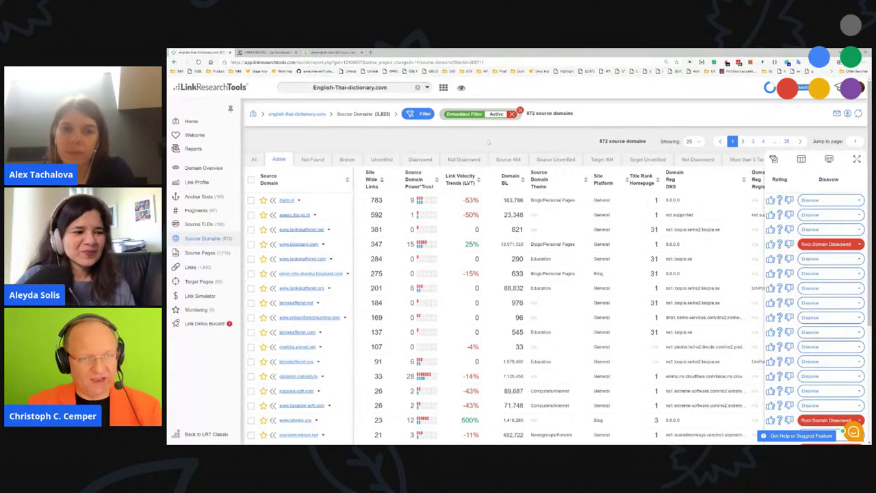
scroll(397, 249, "down", 3)
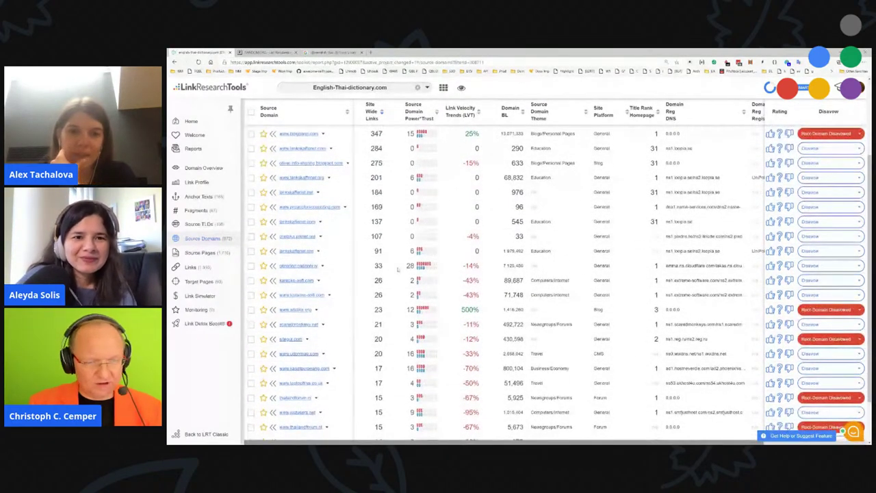
scroll(394, 236, "down", 3)
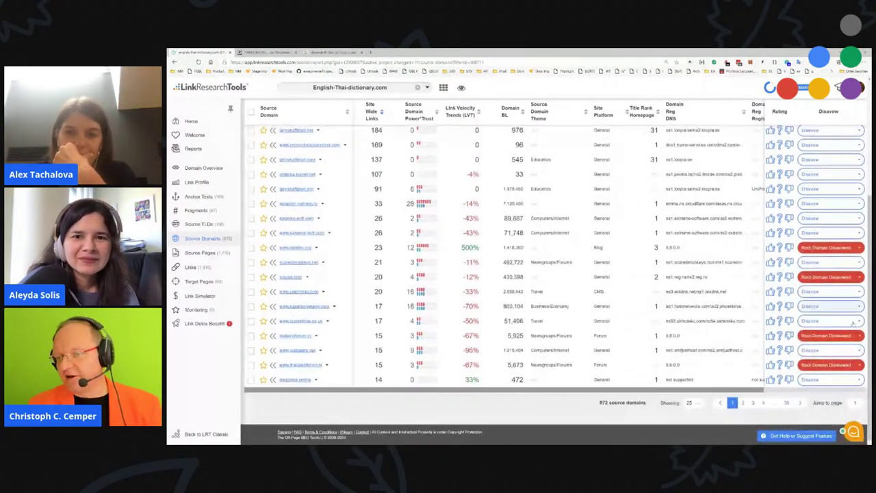
scroll(394, 236, "up", 6)
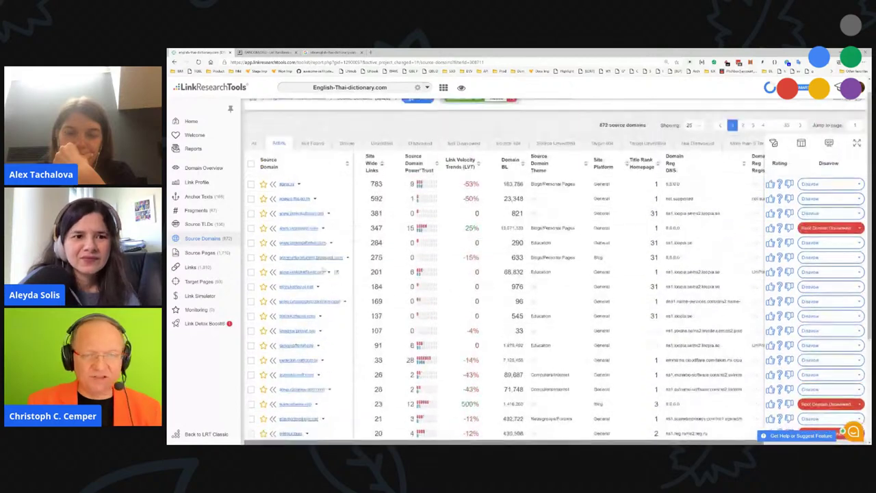
left_click(417, 180)
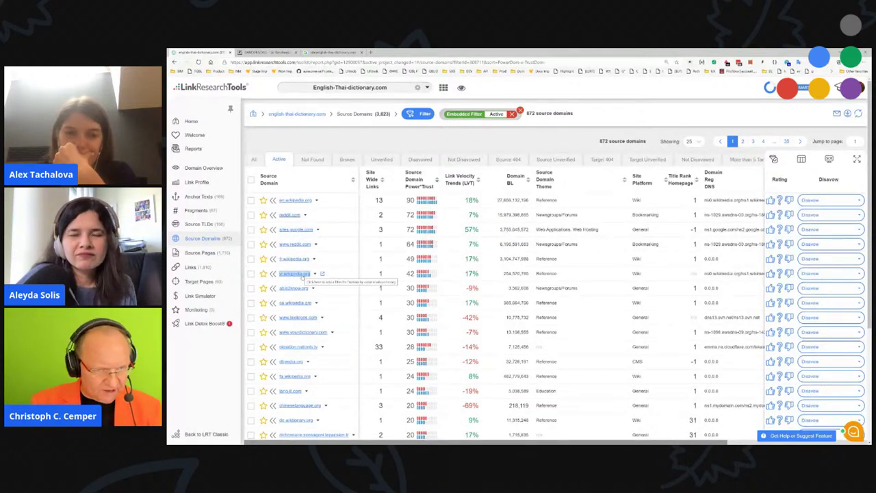
- Find fr.wikipedia.org among the strongest active source domains and inspect the link and redirect trace of its source page
scroll(310, 329, "down", 1)
scroll(309, 329, "down", 1)
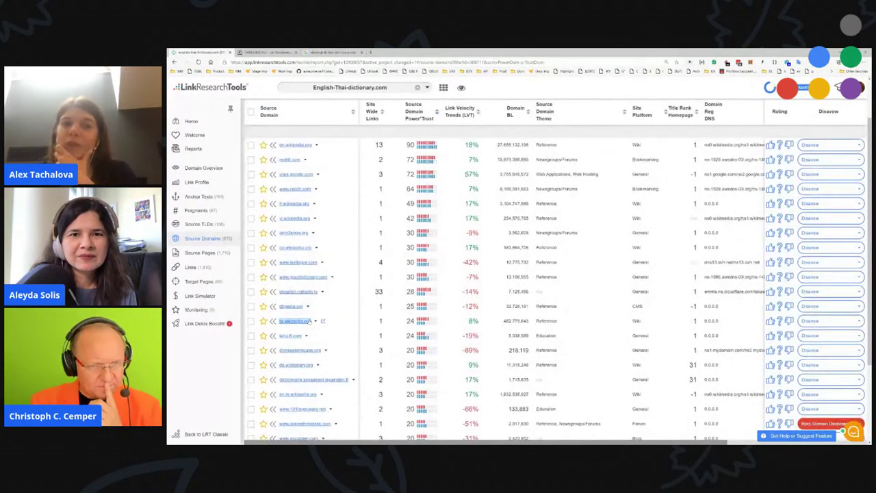
scroll(312, 322, "down", 1)
scroll(312, 309, "down", 1)
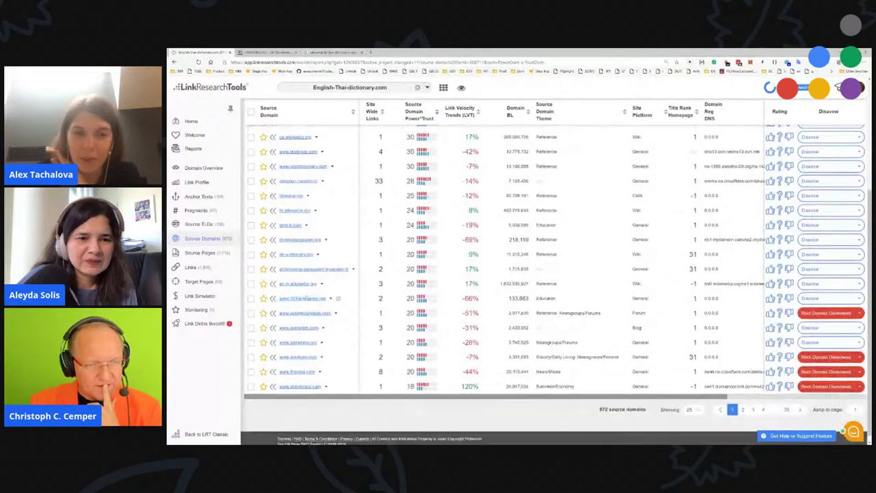
scroll(305, 228, "up", 1)
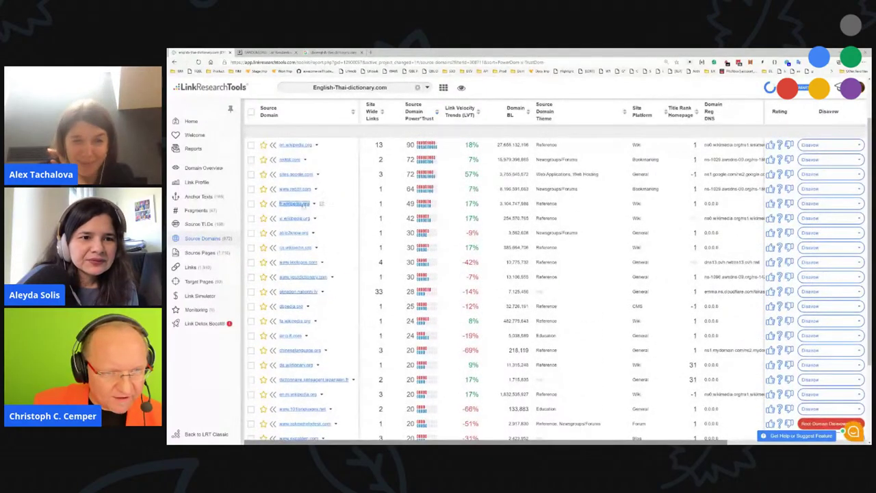
left_click(381, 203)
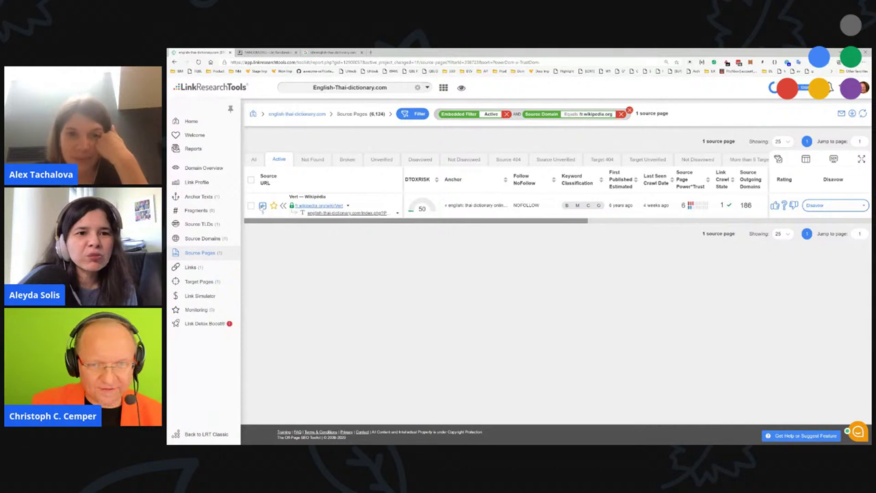
left_click(262, 205)
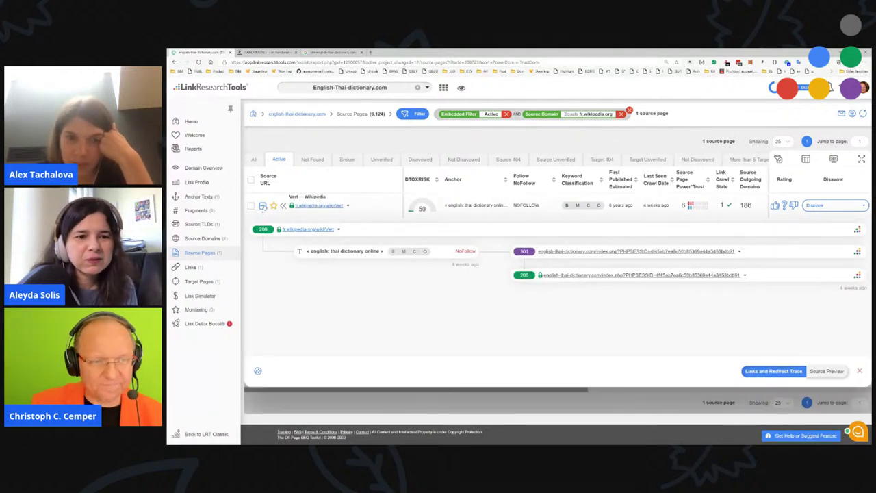
left_click(262, 205)
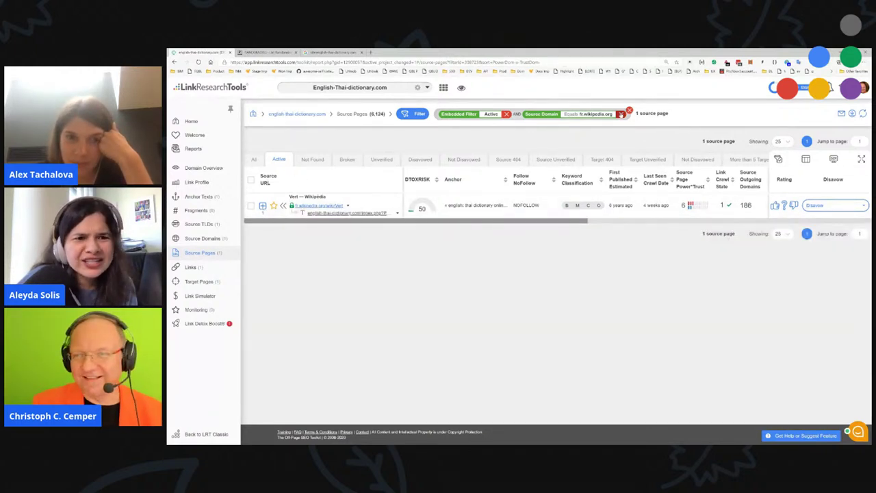
- Remove the fr.wikipedia.org source domain filter and review the active source pages and source domains
left_click(621, 113)
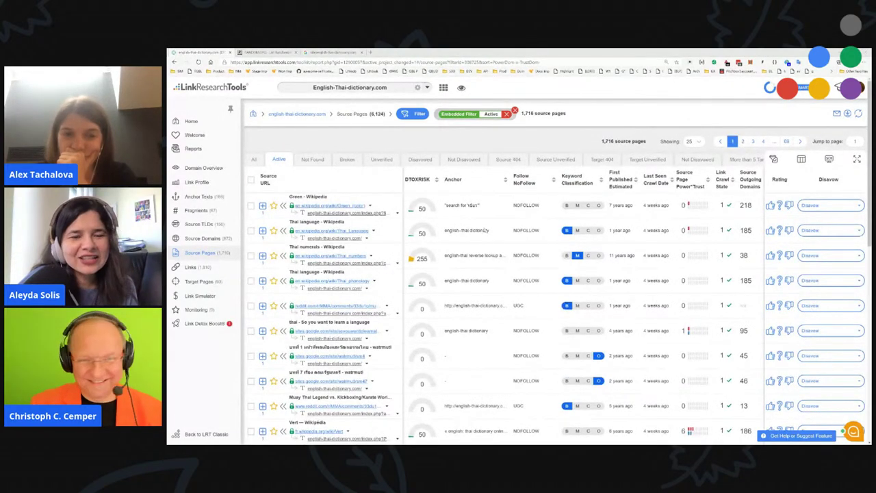
scroll(444, 301, "down", 3)
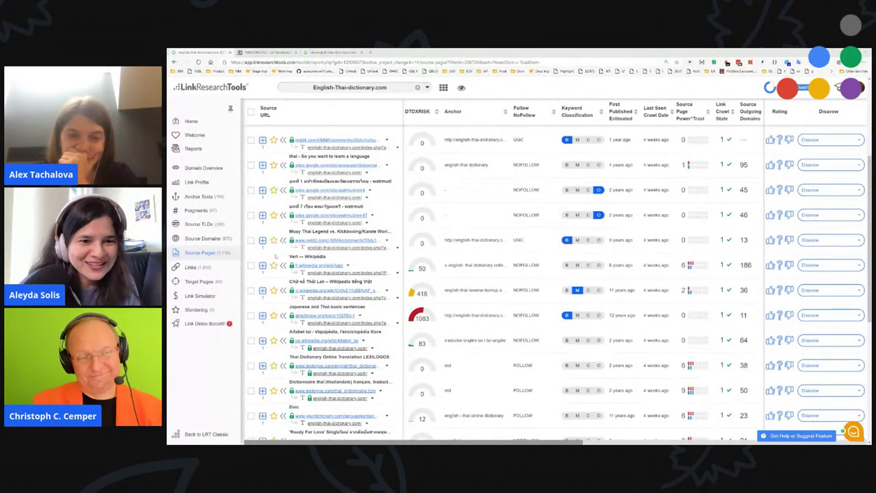
left_click(213, 239)
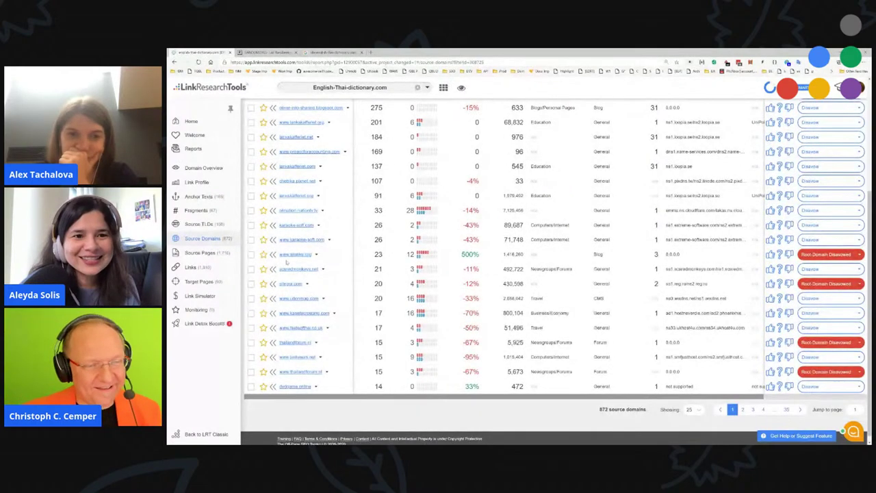
- List the active source pages on .se domains from the Source TLDs overview and review their DTOXRISK and disavow states
left_click(221, 225)
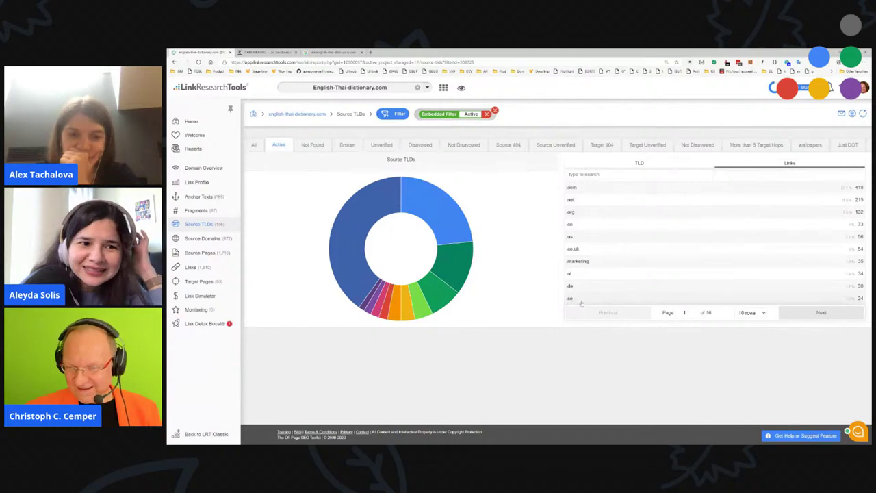
left_click(582, 299)
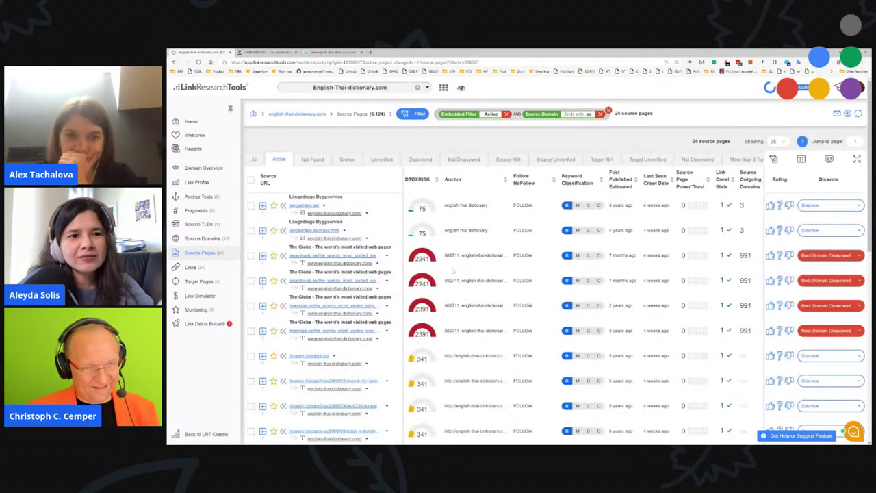
scroll(387, 189, "down", 2)
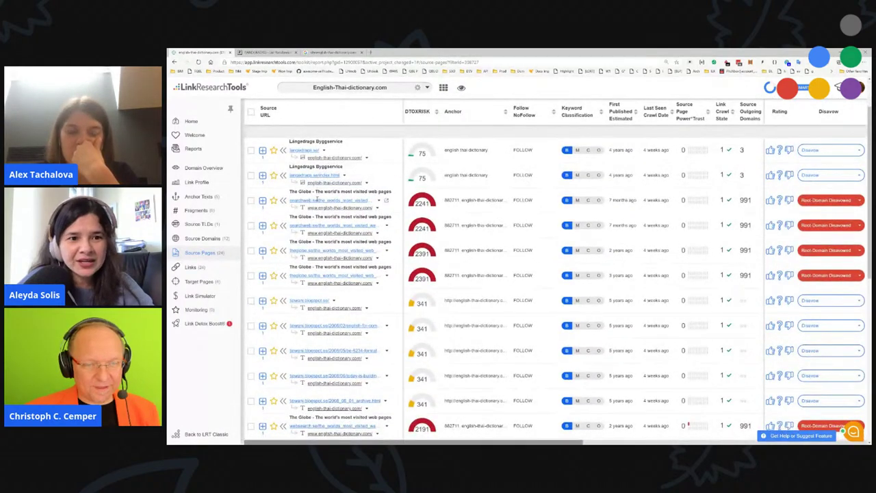
scroll(335, 342, "down", 2)
scroll(335, 345, "down", 4)
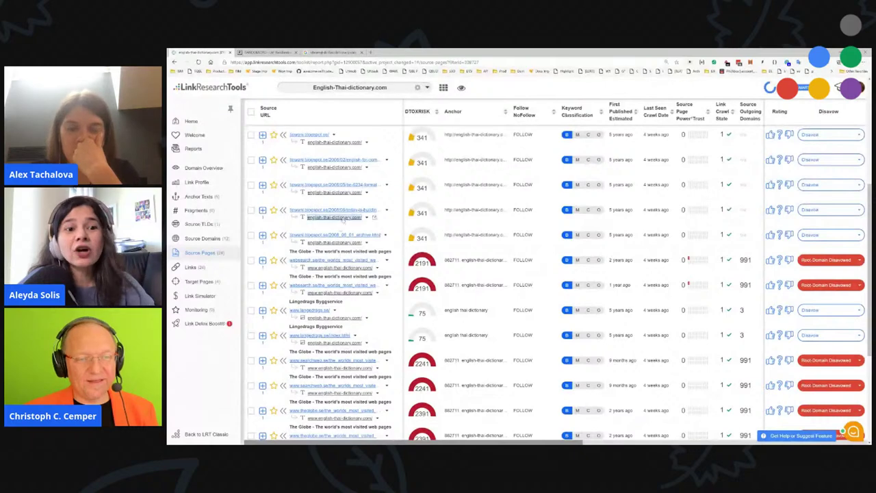
scroll(342, 221, "down", 4)
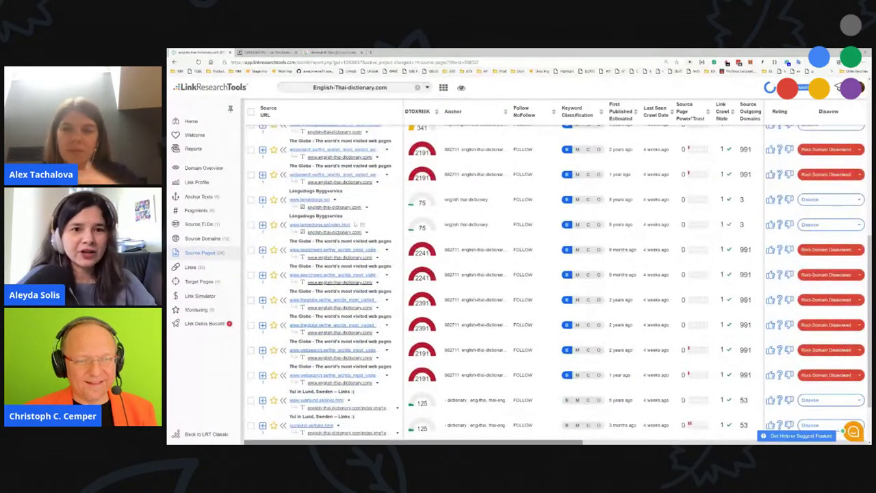
scroll(355, 223, "down", 3)
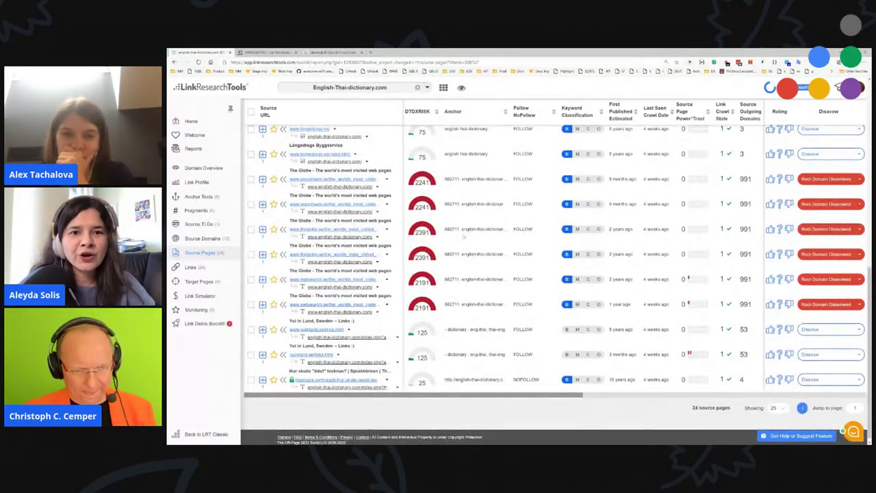
scroll(338, 328, "up", 12)
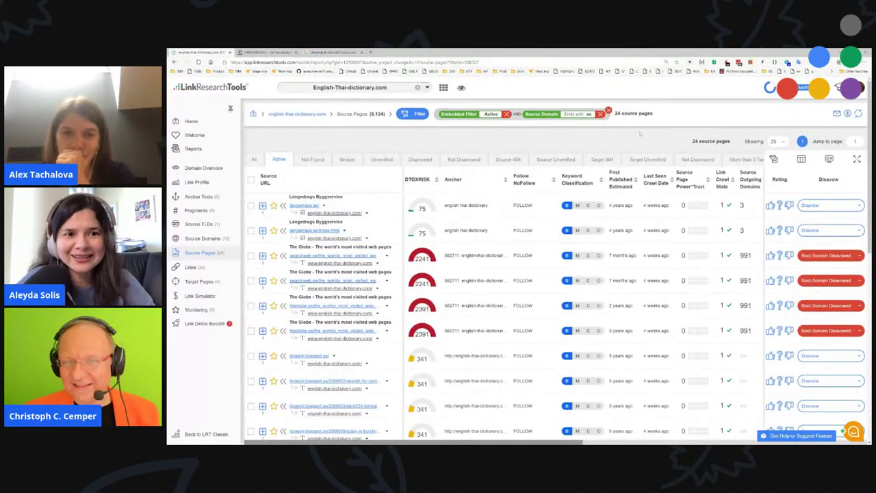
- Return to the Source TLDs of the active links, show 50 rows and examine the range of top-level domains
left_click(205, 238)
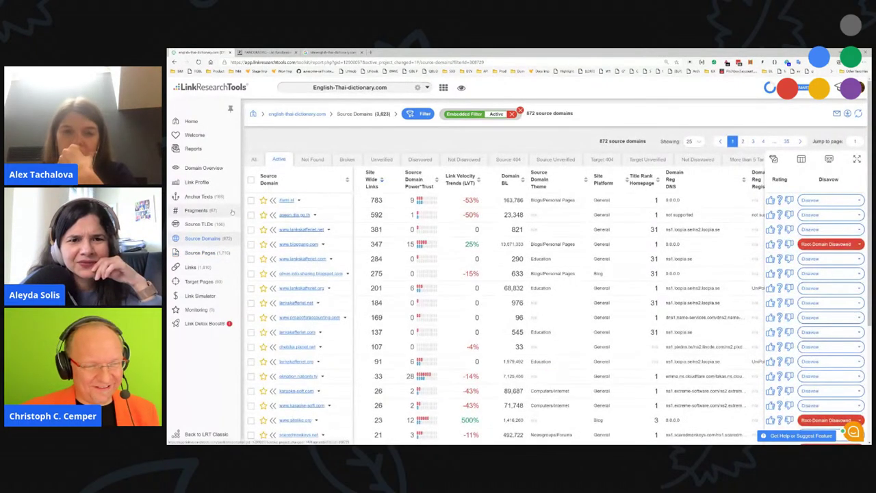
left_click(200, 223)
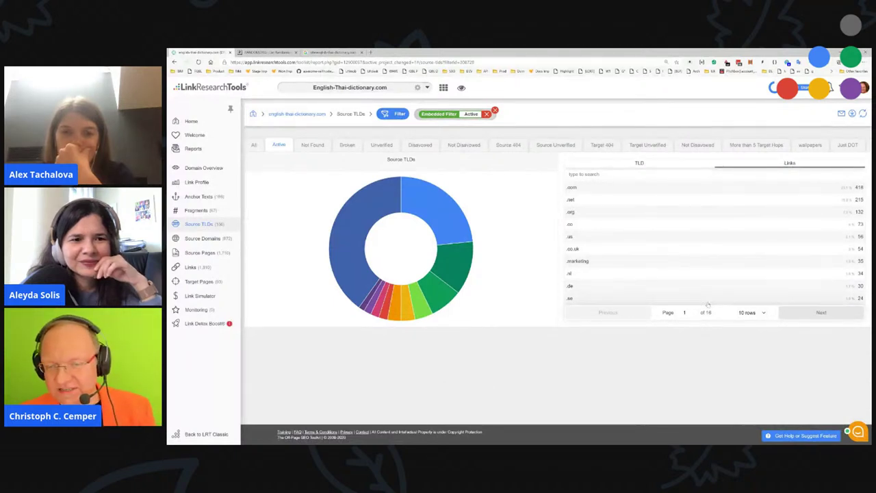
left_click(751, 312)
left_click(746, 340)
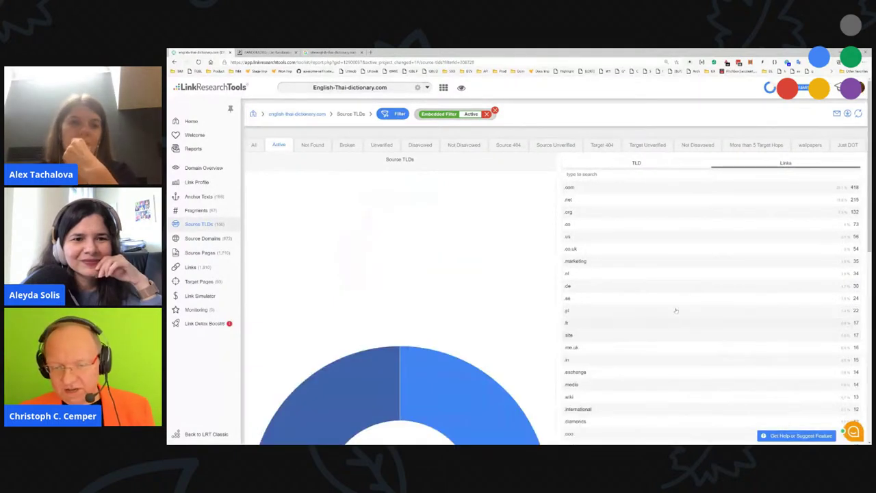
scroll(622, 276, "down", 3)
scroll(622, 277, "down", 3)
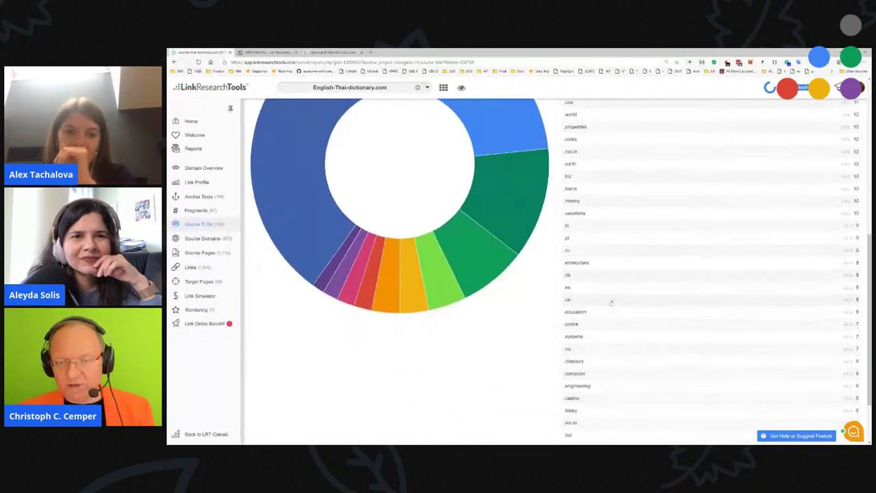
scroll(609, 295, "down", 2)
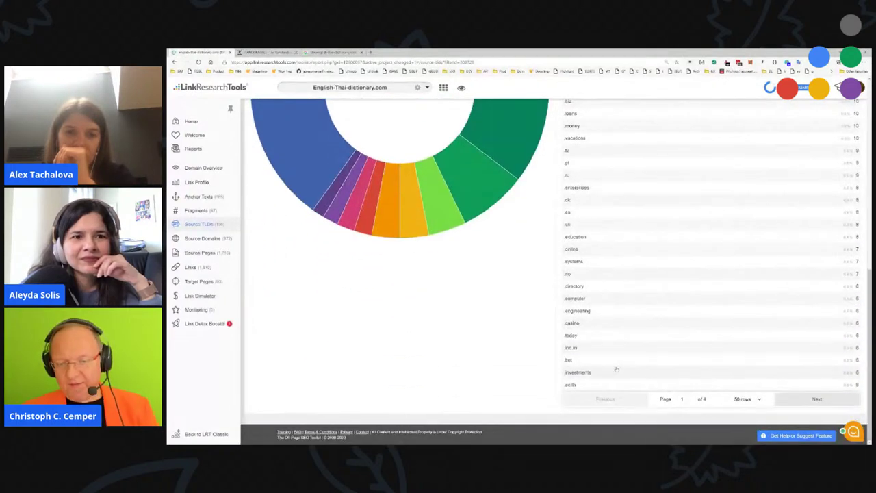
scroll(644, 368, "up", 1)
scroll(647, 371, "up", 1)
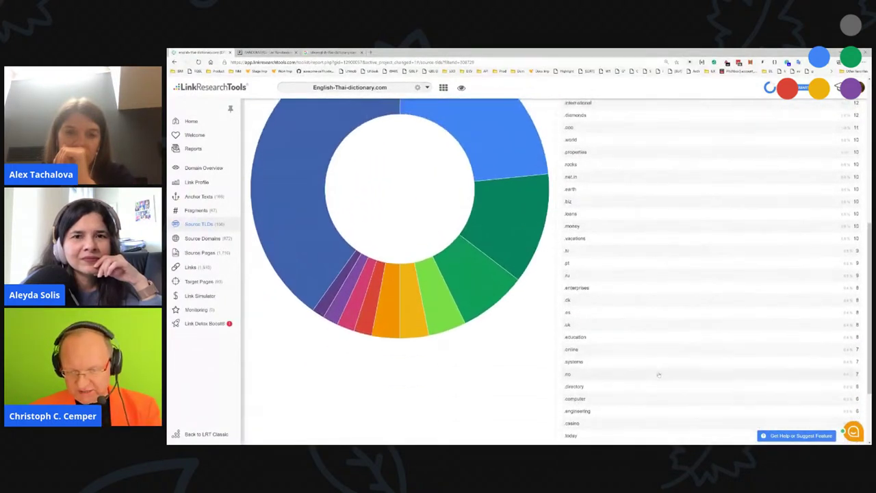
scroll(616, 356, "down", 2)
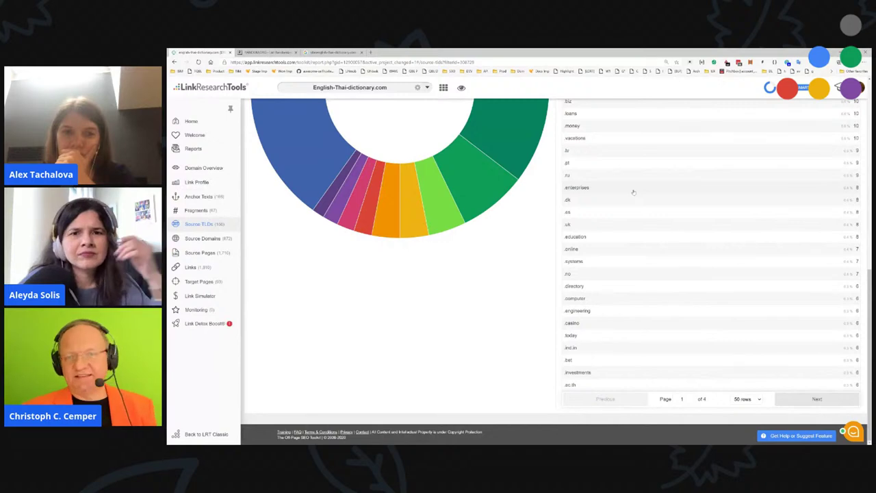
- Review the remaining issues and the Domain DTOXRISK history in the Domain Overview
left_click(192, 171)
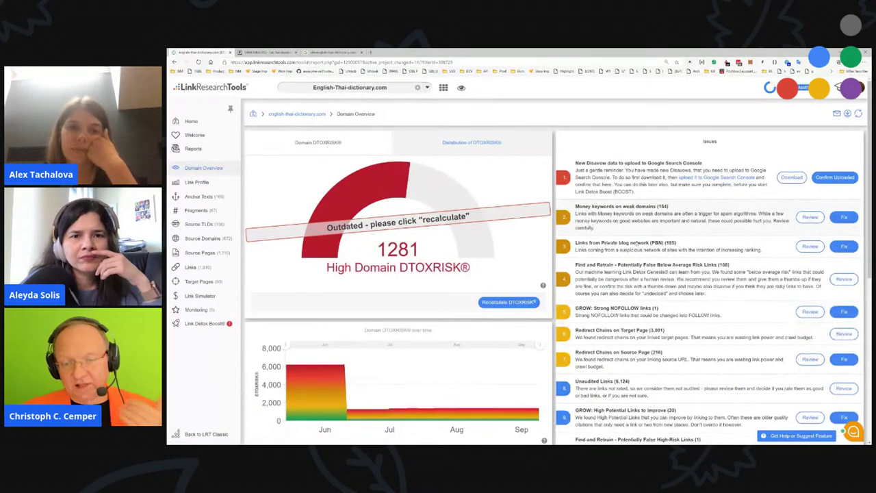
scroll(665, 263, "down", 3)
scroll(665, 263, "up", 3)
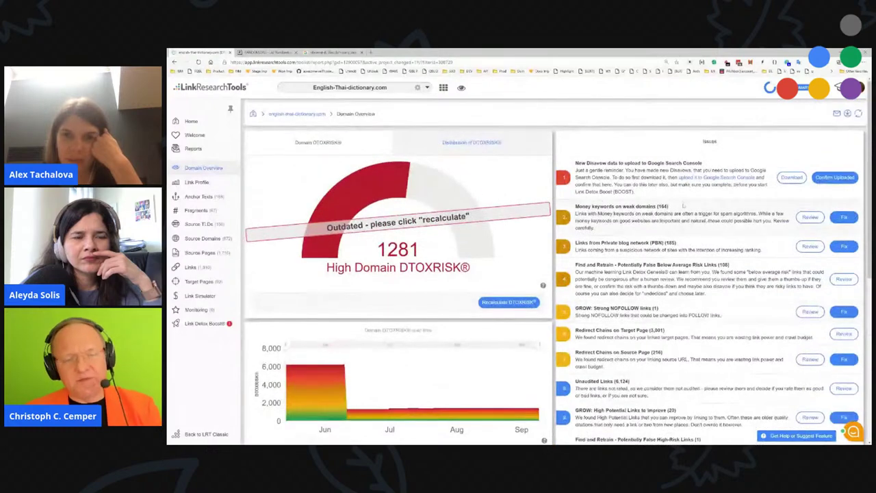
mouse_move(346, 375)
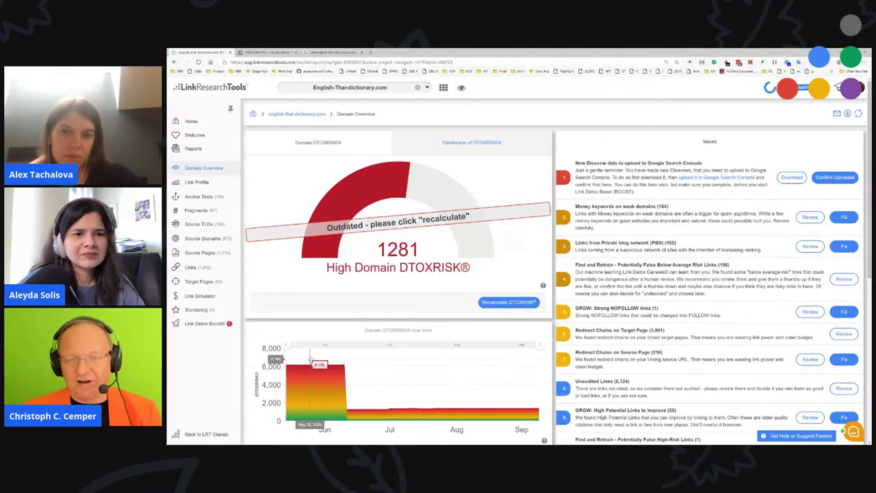
scroll(608, 298, "down", 1)
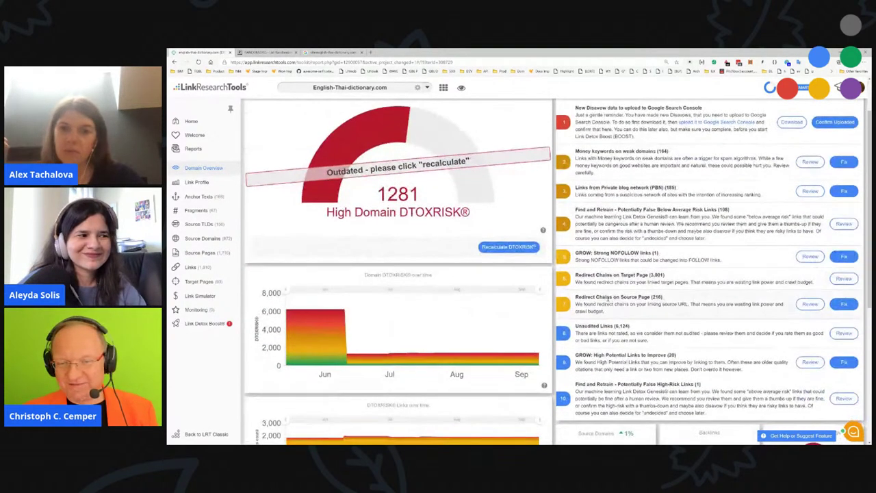
scroll(608, 298, "down", 1)
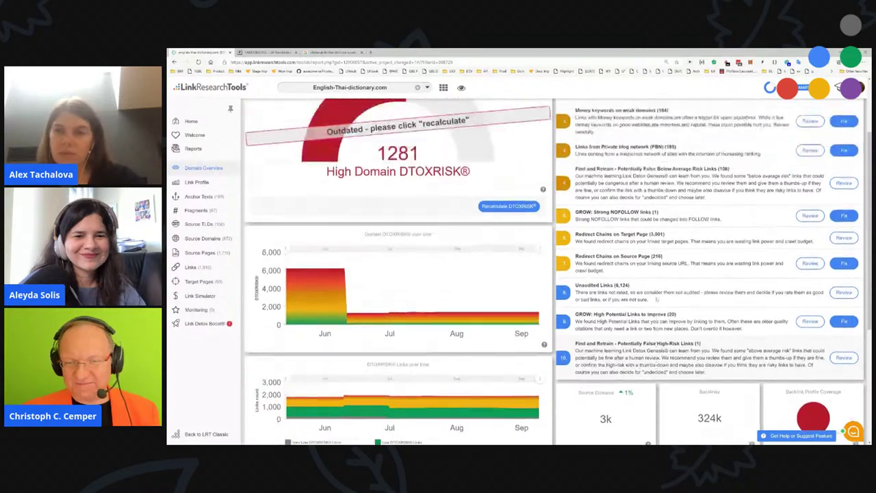
scroll(657, 299, "up", 2)
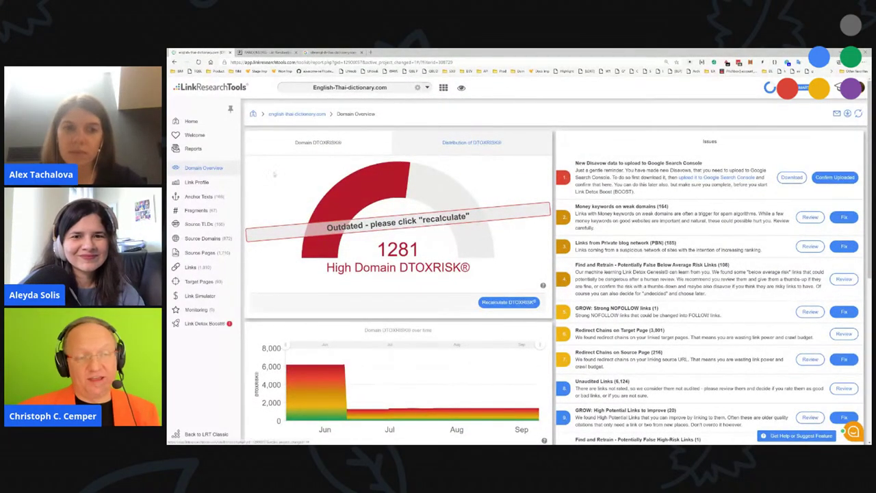
- Switch to the Google site search results, open the dictionary's home page from them, look it over and close it
left_click(311, 53)
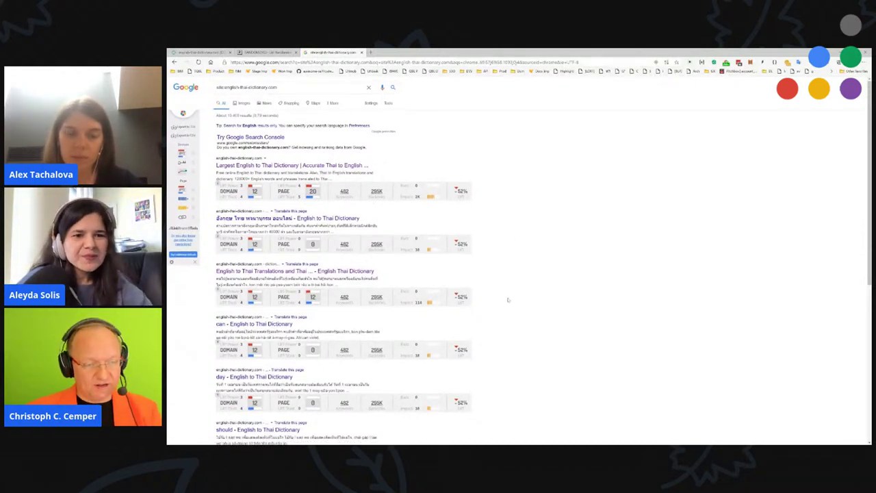
scroll(509, 299, "down", 10)
scroll(346, 215, "up", 10)
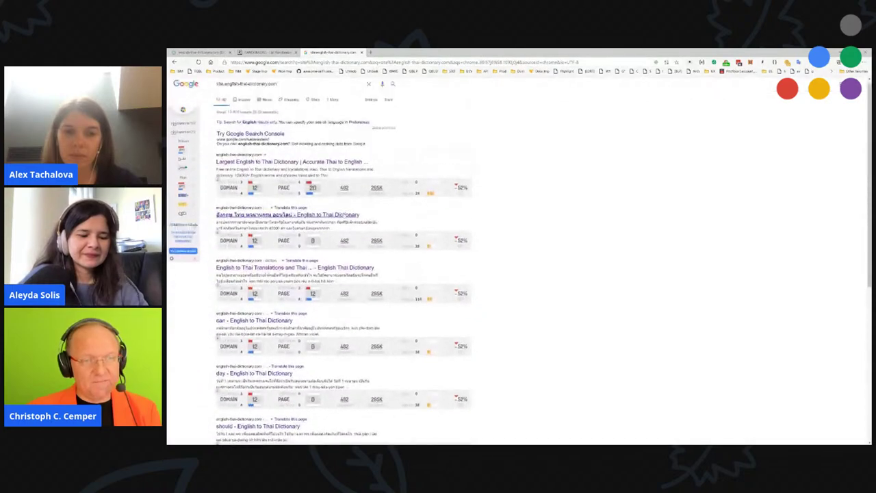
left_click(346, 215)
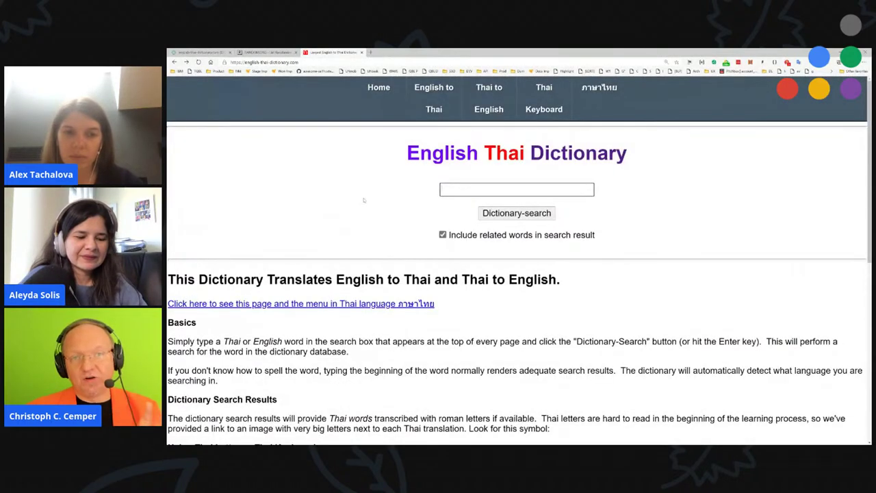
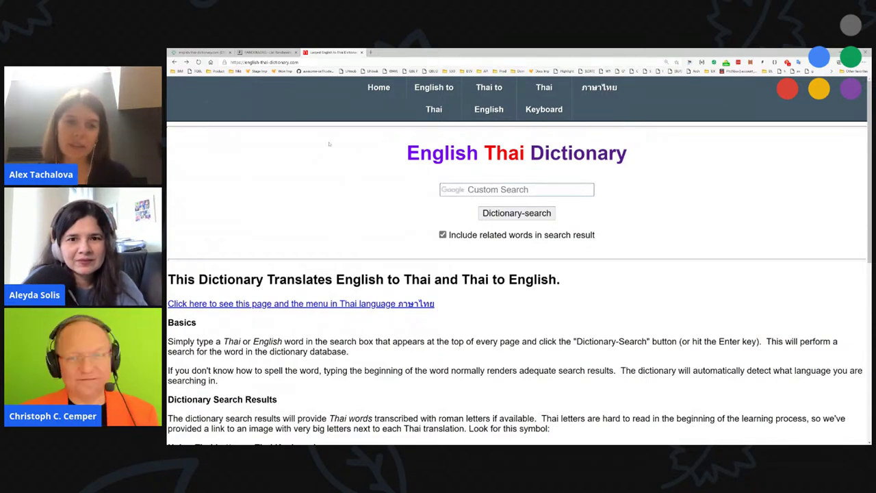
scroll(337, 151, "down", 5)
scroll(445, 136, "up", 5)
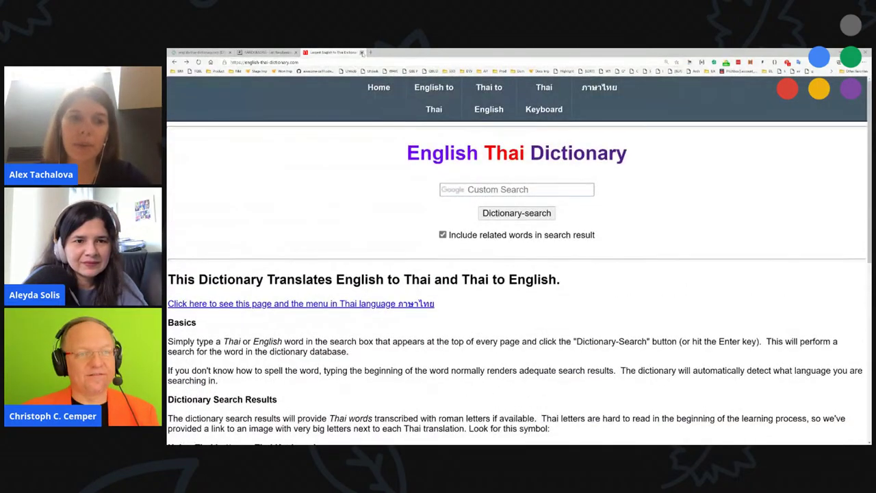
key("ctrl+w")
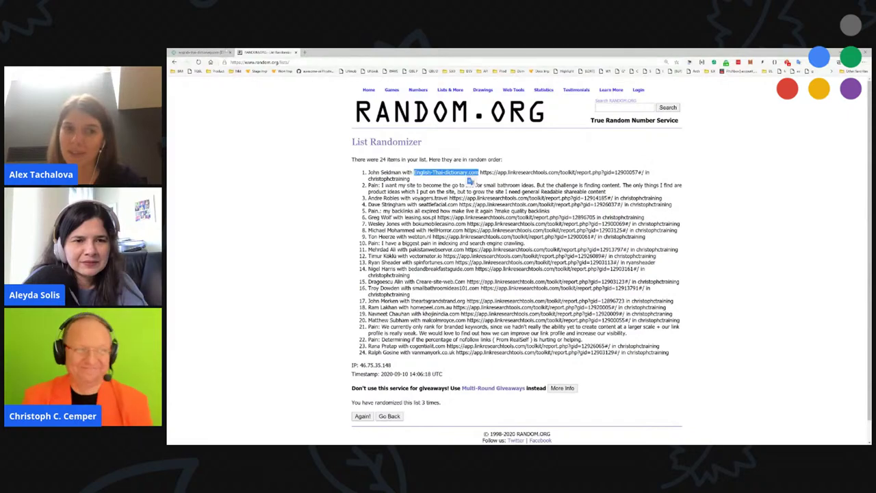
- Switch back to the LinkResearchTools report and review the dictionary's active source domains
key("ctrl+1")
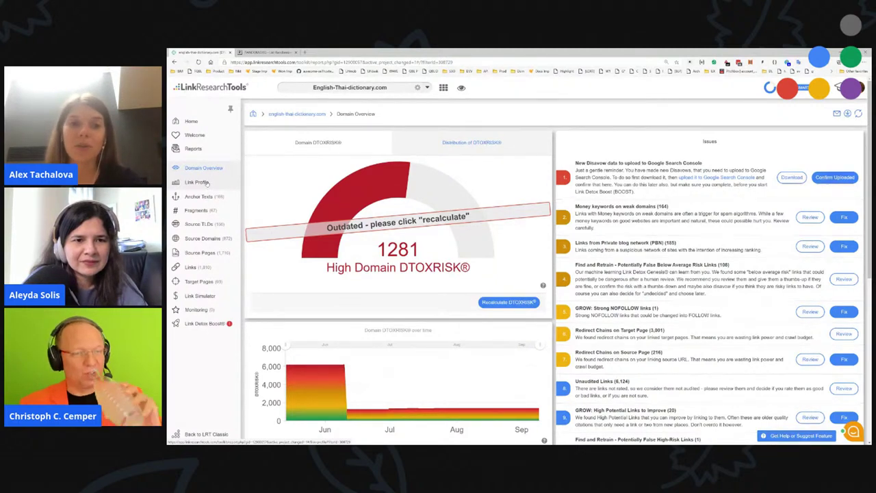
left_click(212, 237)
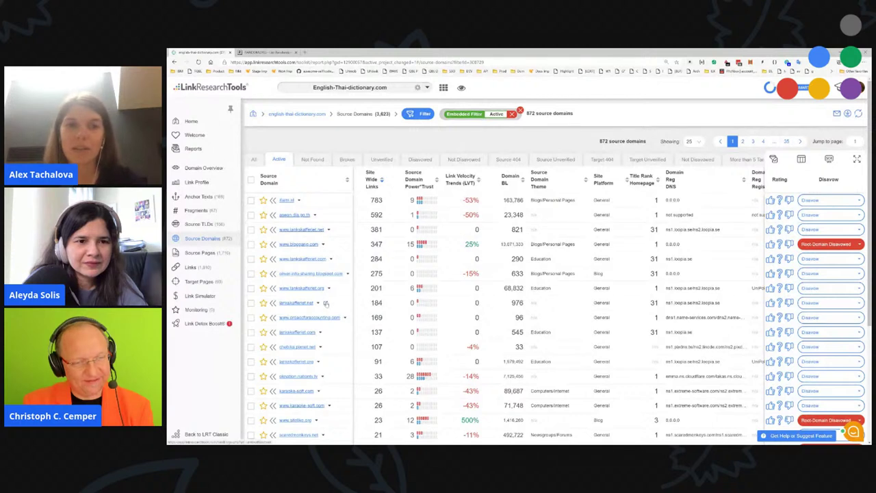
double_click(296, 303)
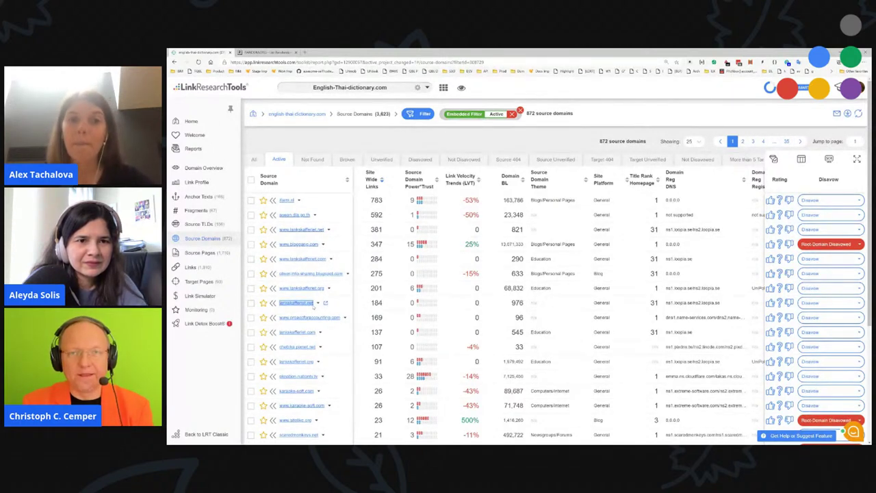
left_click(469, 135)
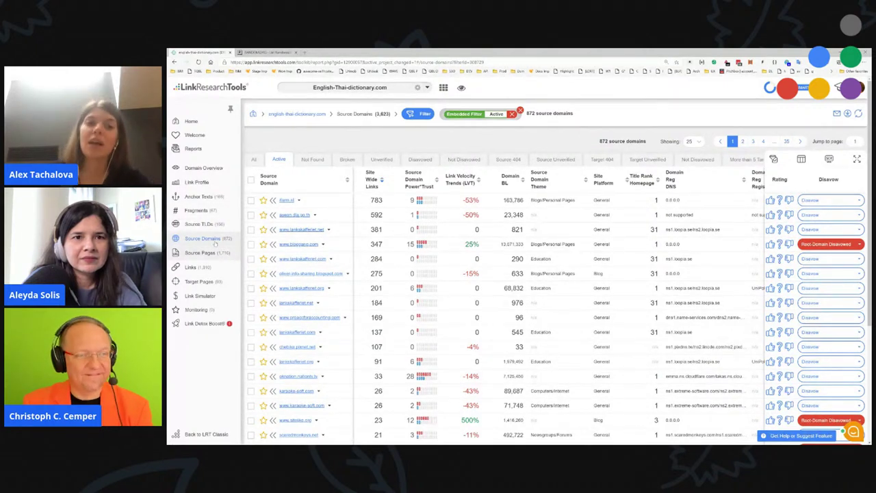
- Return to the Domain Overview, review the Domain DTOXRISK gauge and display the distribution of DTOXRISK
left_click(205, 167)
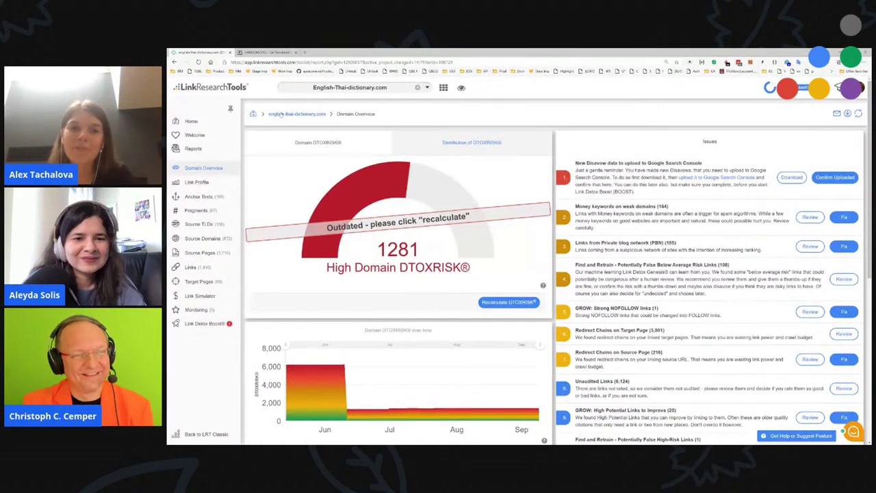
left_click_drag(267, 114, 330, 106)
left_click_drag(373, 226, 420, 221)
left_click(423, 234)
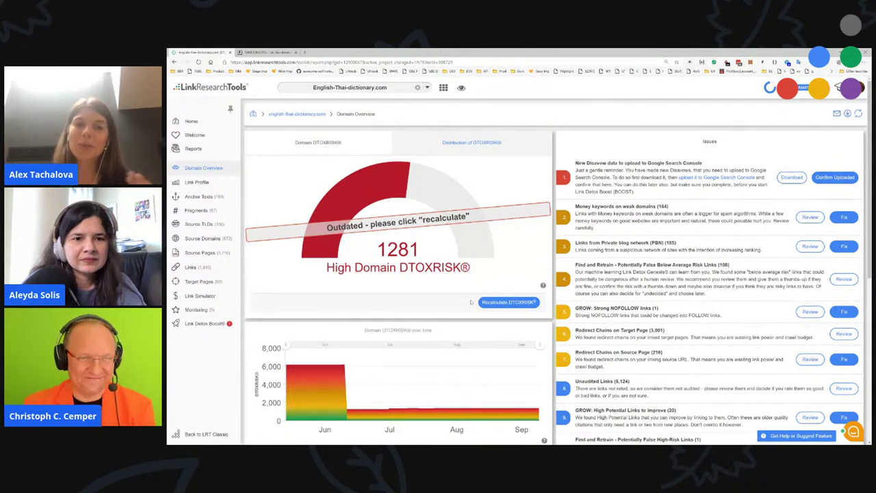
left_click(472, 142)
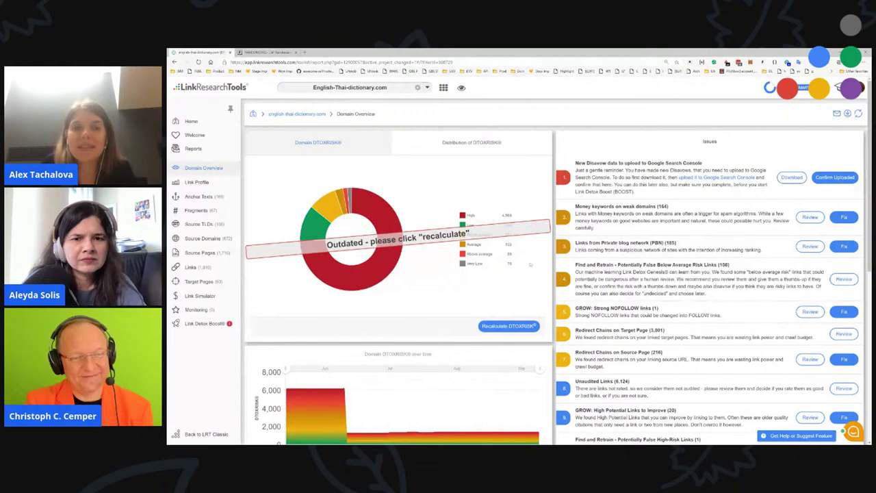
- Examine the DTOXRISK distribution, its history charts, the issues list and the Backlink Profile Coverage in the Domain Overview
scroll(403, 262, "down", 1)
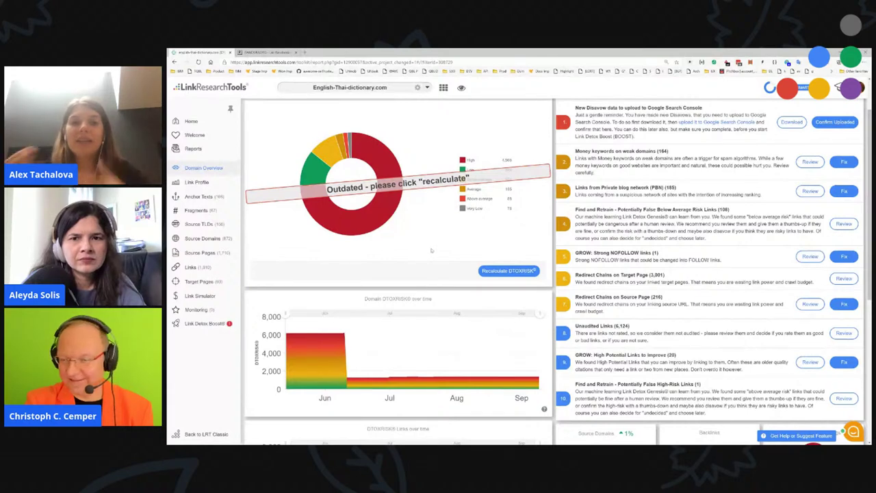
scroll(439, 252, "down", 3)
scroll(441, 249, "up", 3)
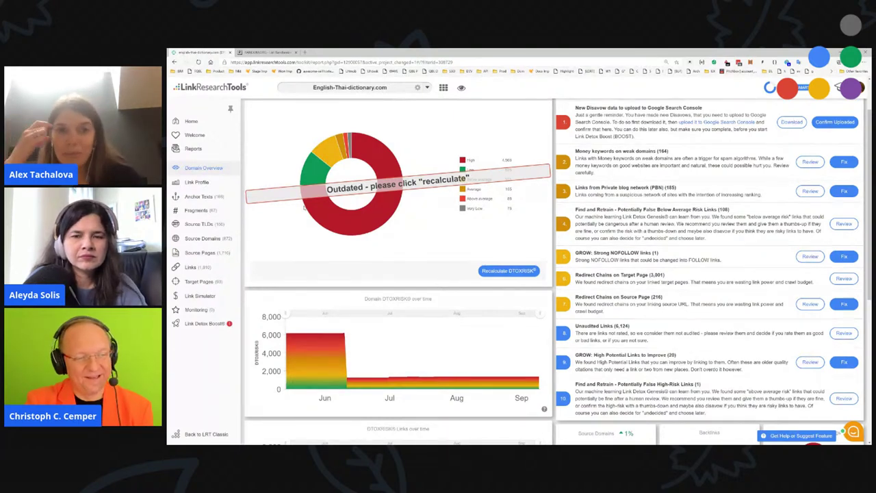
scroll(331, 219, "up", 1)
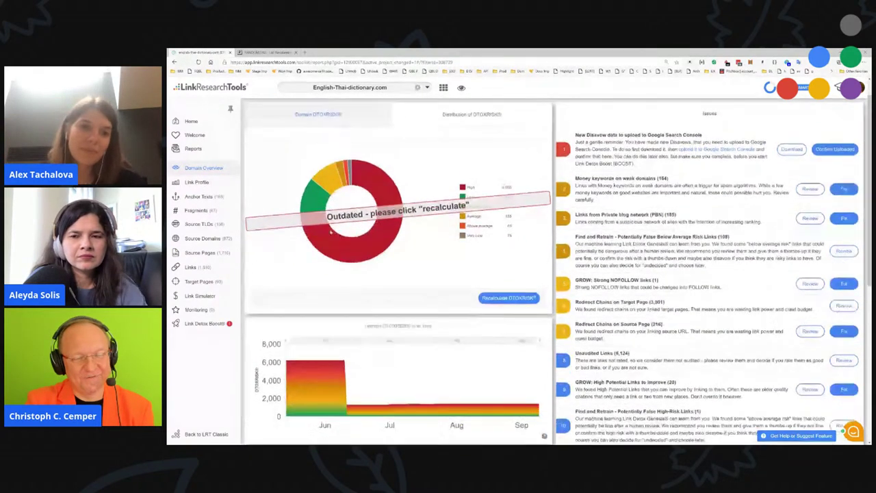
scroll(577, 260, "down", 1)
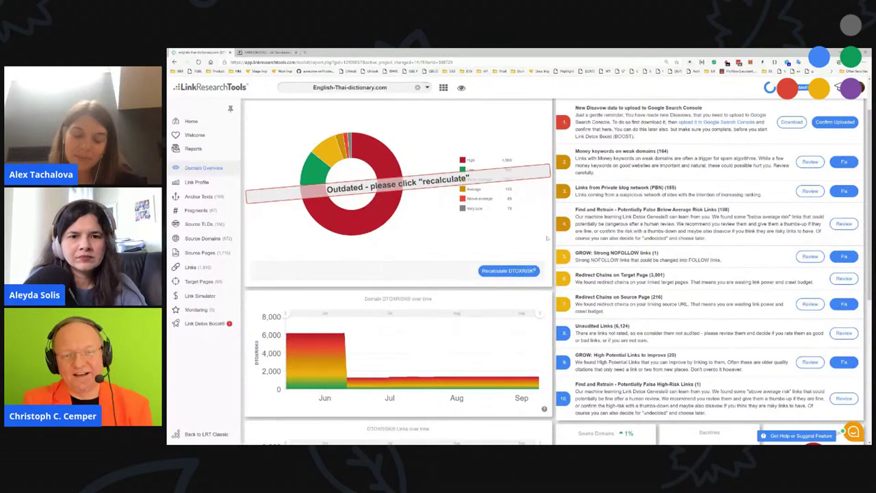
scroll(500, 233, "up", 1)
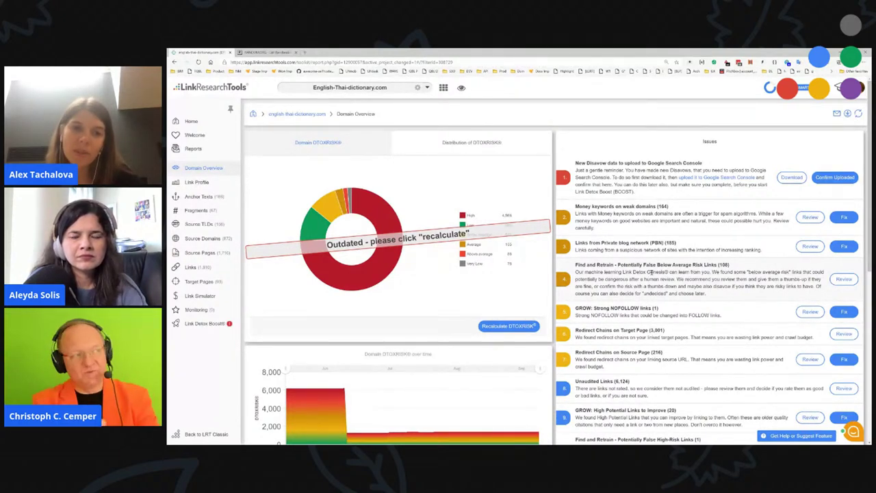
scroll(651, 272, "down", 3)
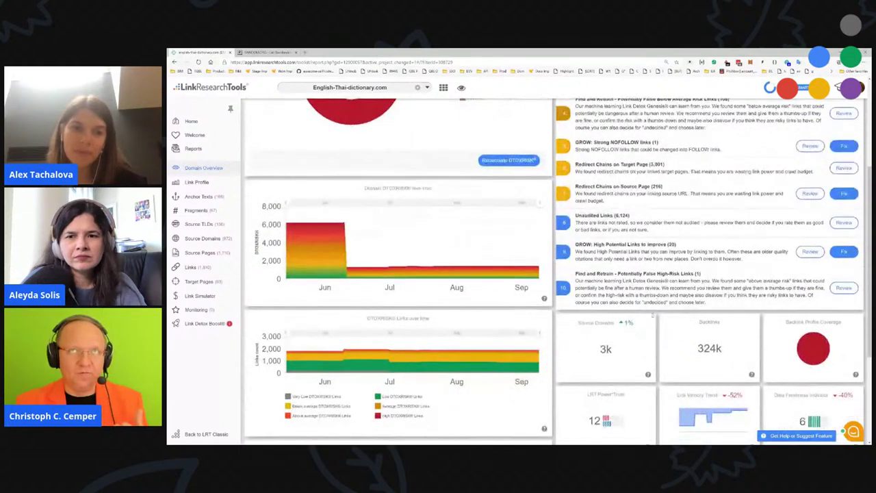
scroll(318, 293, "up", 3)
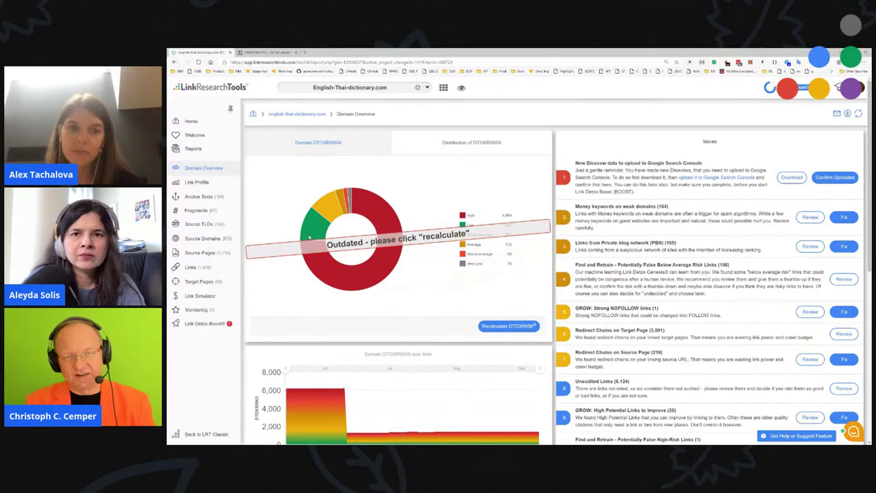
scroll(309, 237, "down", 5)
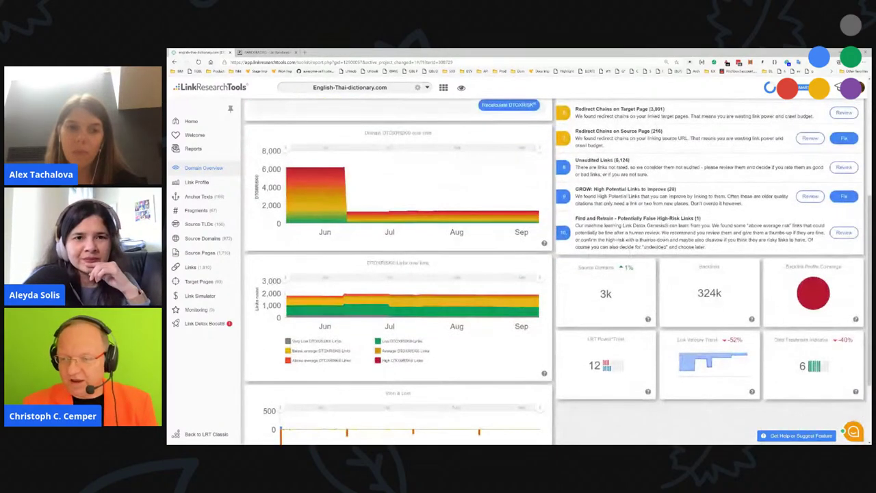
mouse_move(813, 293)
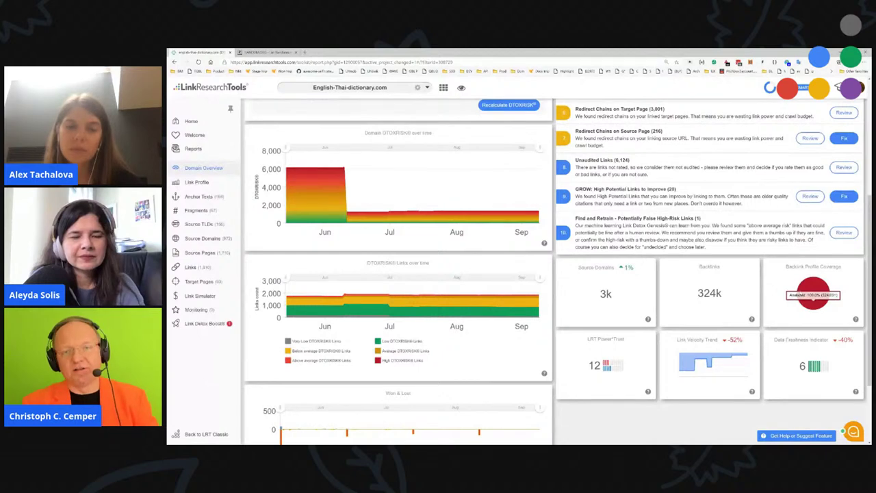
scroll(813, 292, "up", 5)
scroll(312, 236, "up", 1)
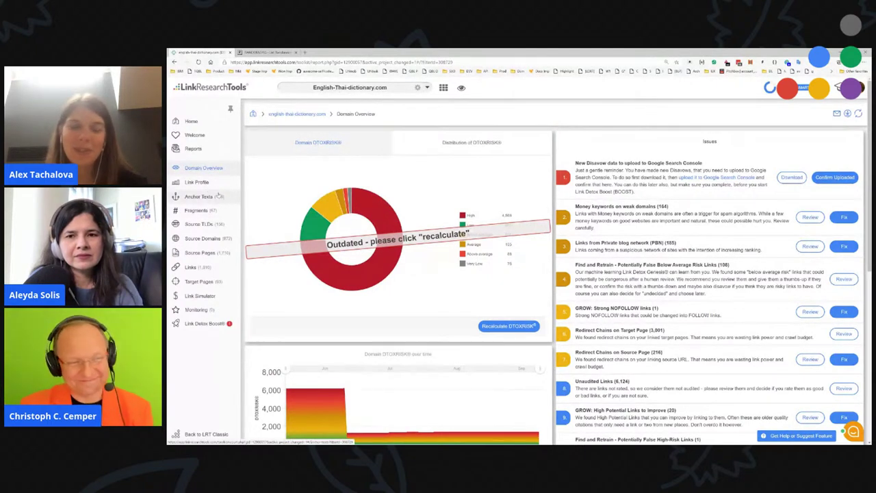
- Sort the active source domains by Power*Trust and view the anchor texts by DTOXRISK
left_click(217, 238)
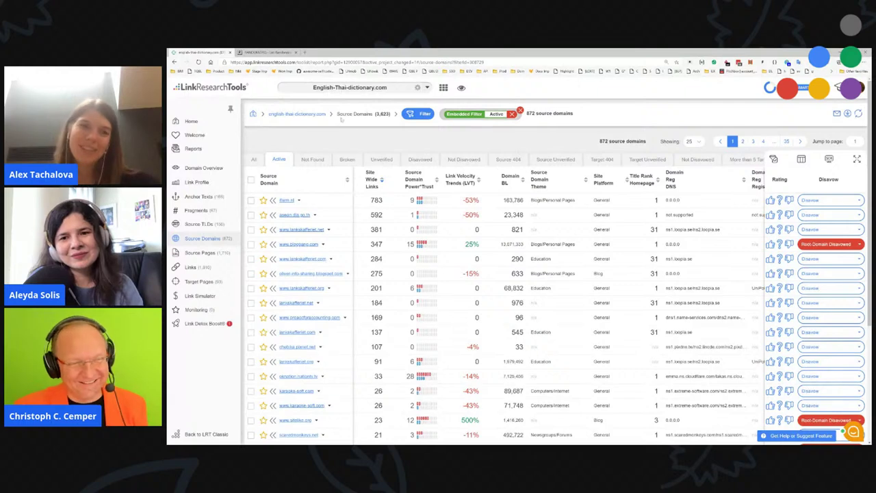
left_click(416, 181)
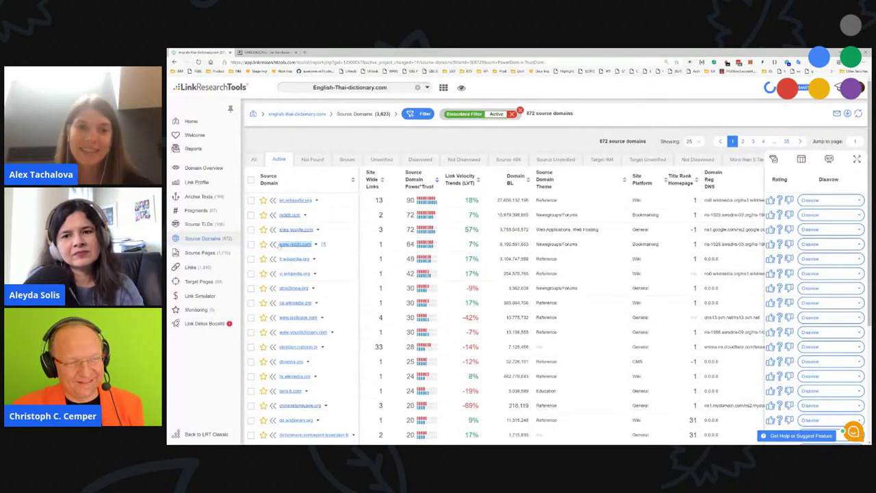
left_click(197, 197)
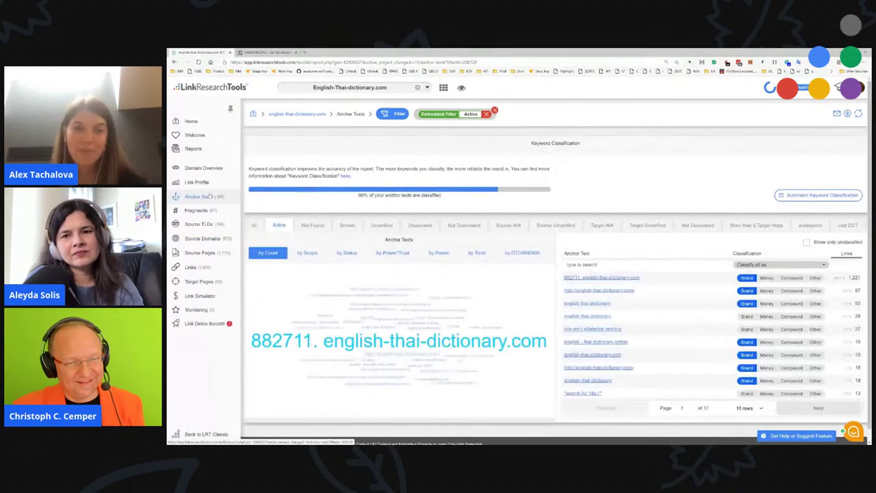
left_click(517, 252)
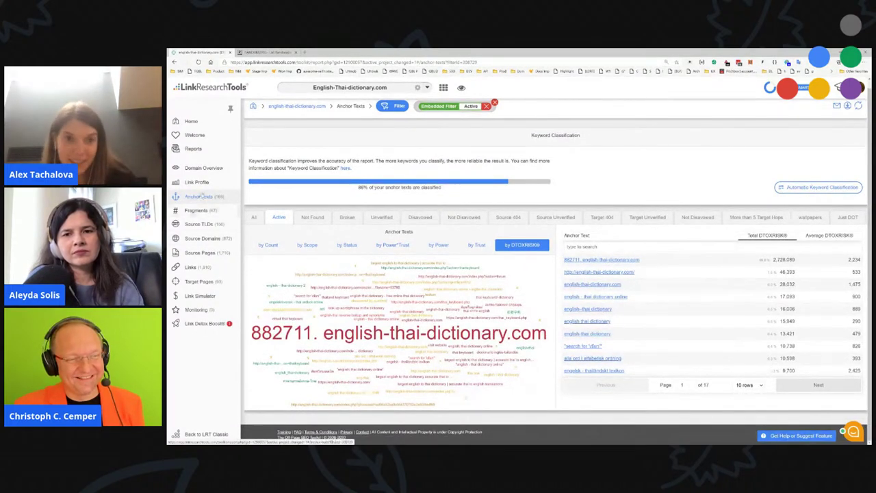
- Review the Domain Overview's issues and history charts once more and reopen the anchor texts
left_click(199, 164)
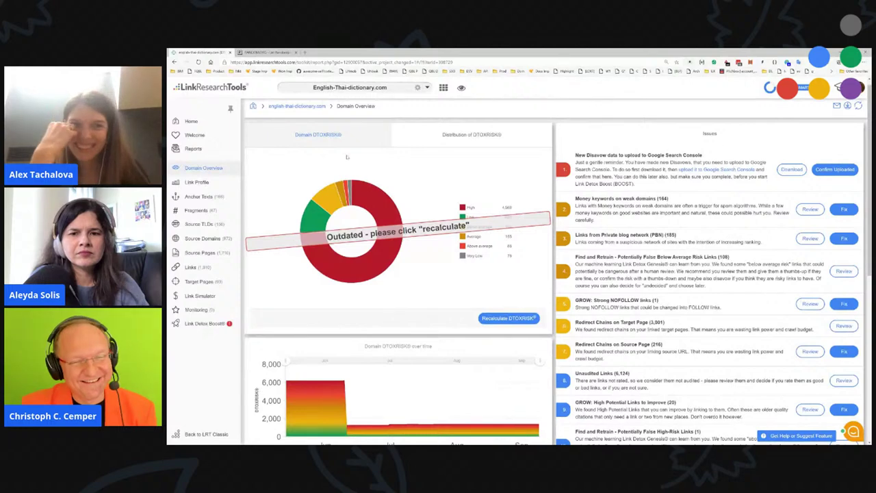
scroll(686, 251, "down", 5)
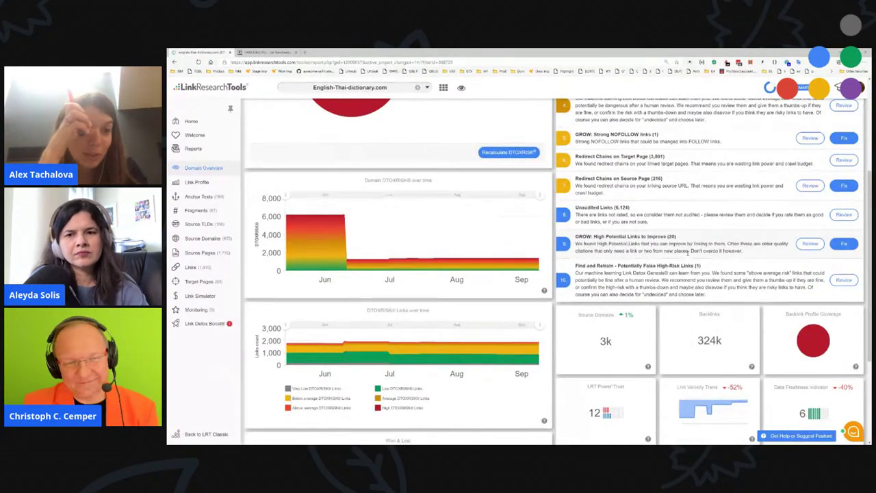
scroll(687, 252, "up", 5)
scroll(696, 249, "up", 1)
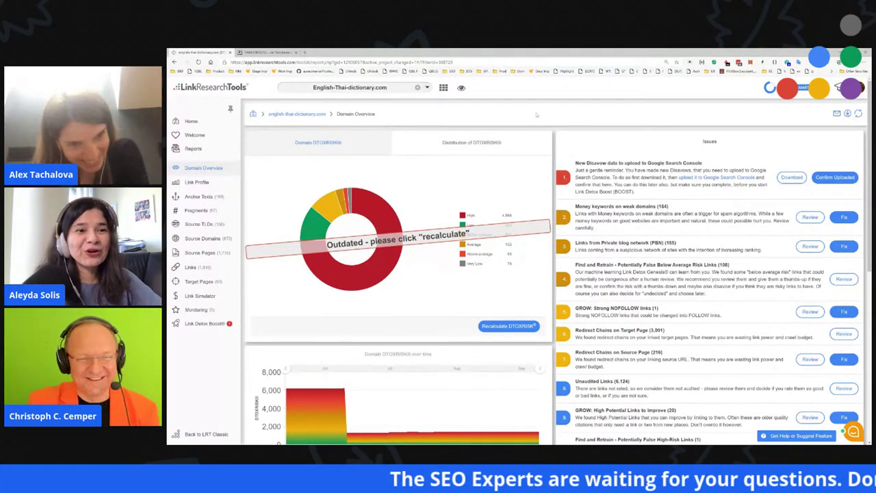
left_click(199, 197)
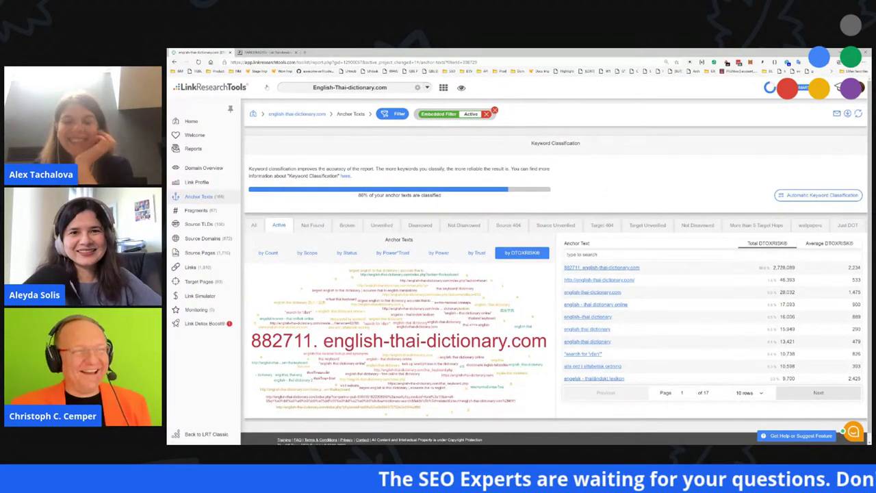
- Randomize the submissions list again on RANDOM.ORG and select the domain seattlefacial.com in it
left_click(273, 52)
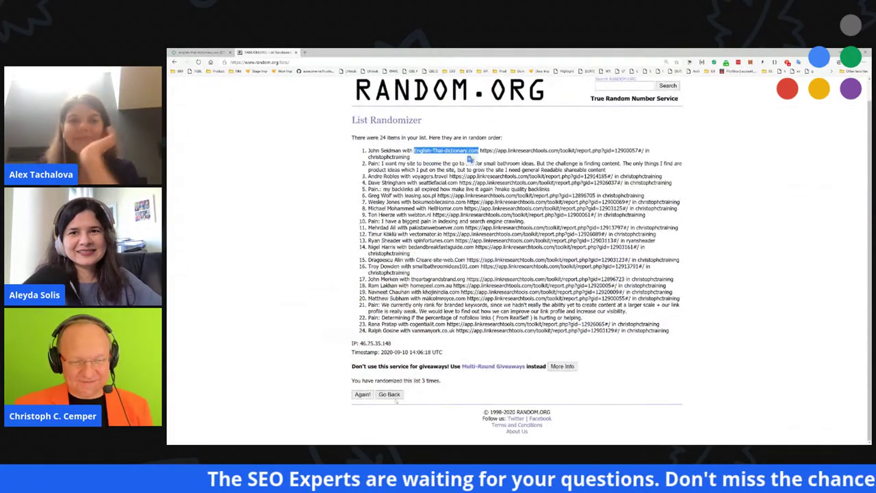
left_click(362, 394)
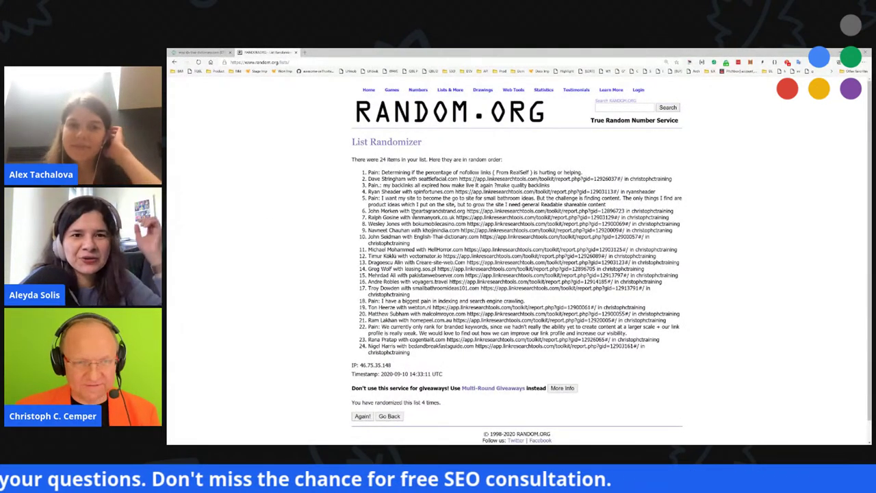
double_click(441, 178)
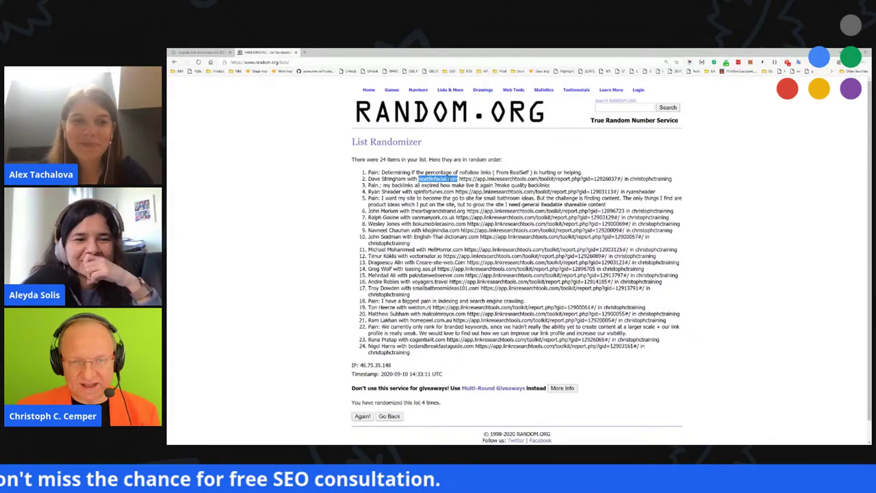
- Open seattlefacial.com in a new browser tab and dismiss its virtual consultations pop-up
key("ctrl+c")
key("ctrl+t")
key("ctrl+v")
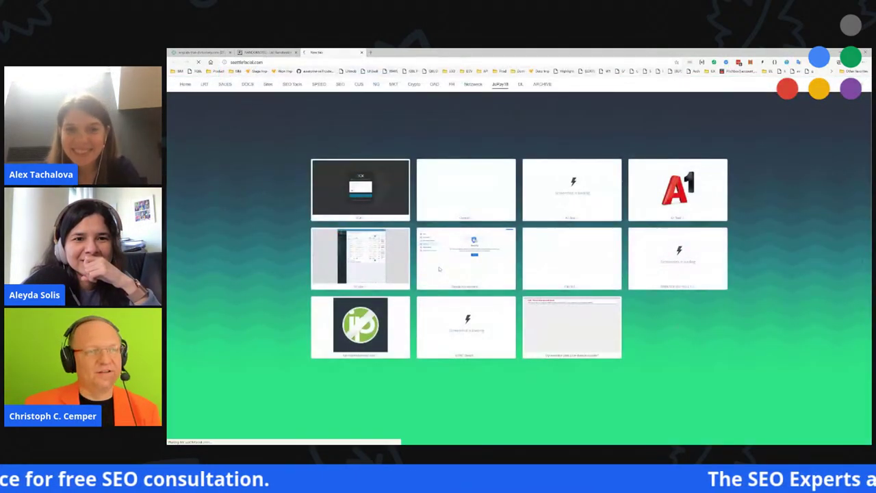
key("Return")
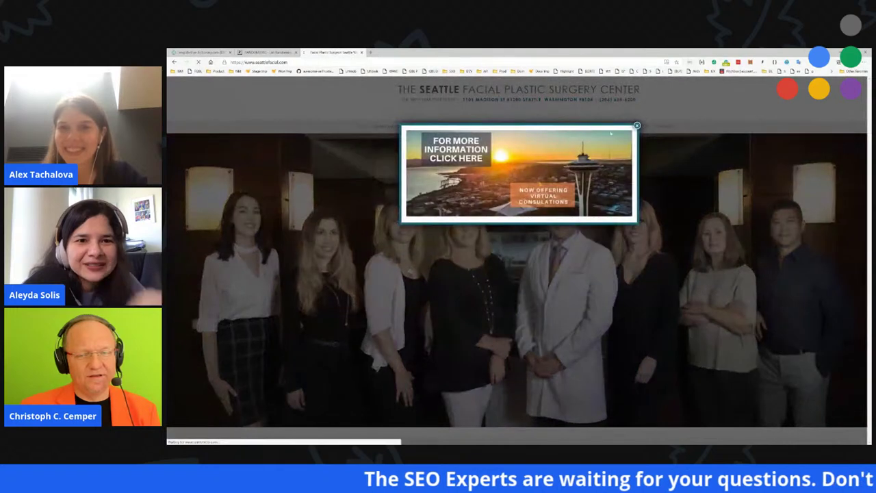
left_click(637, 126)
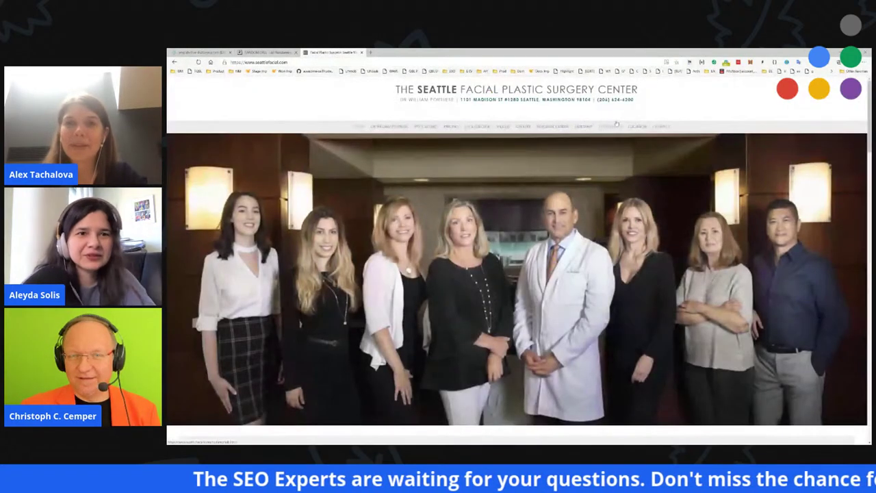
- Look over the header and home page of the Seattle Facial Plastic Surgery Center site
left_click_drag(627, 85, 396, 90)
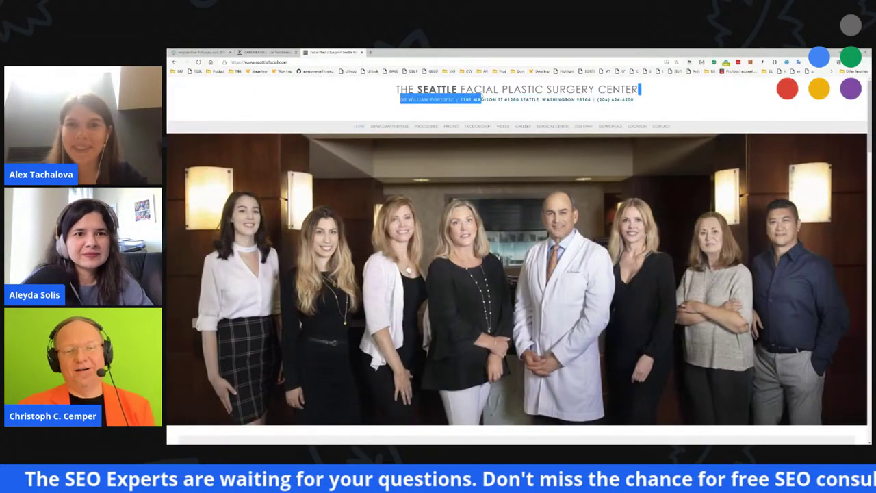
left_click(292, 114)
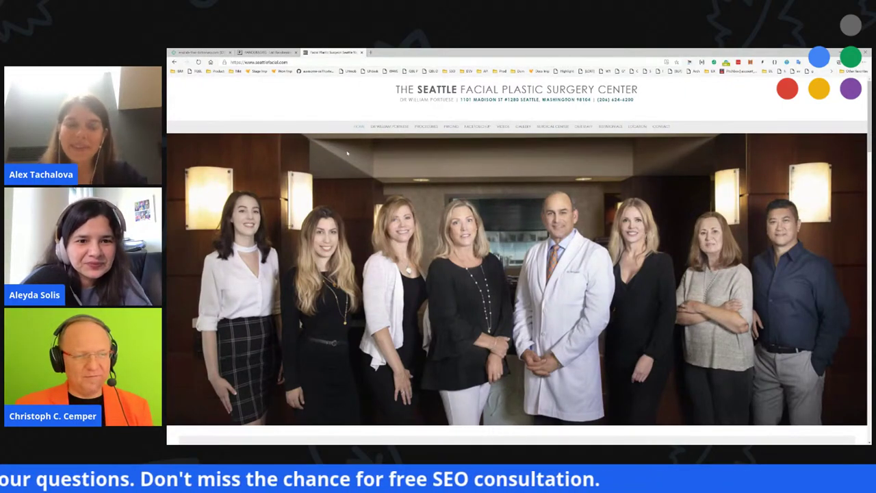
scroll(347, 153, "down", 2)
scroll(409, 190, "up", 2)
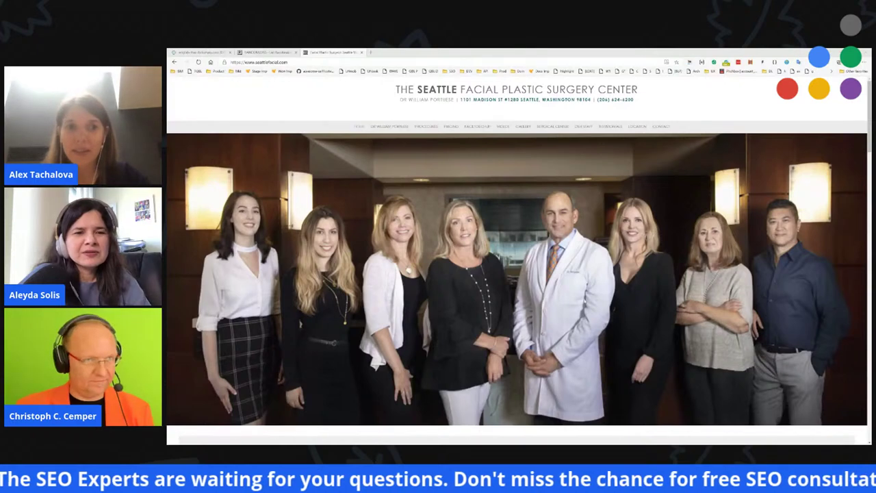
- Copy the domain seattlefacial.com, switch back to LinkResearchTools and activate the seattlefacial.com project
left_click_drag(255, 62, 299, 62)
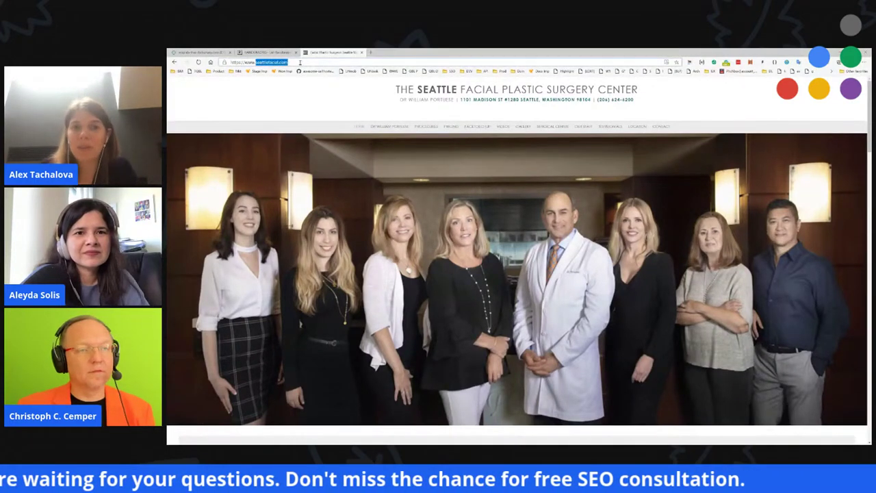
left_click(199, 52)
left_click(350, 87)
key("ctrl+v")
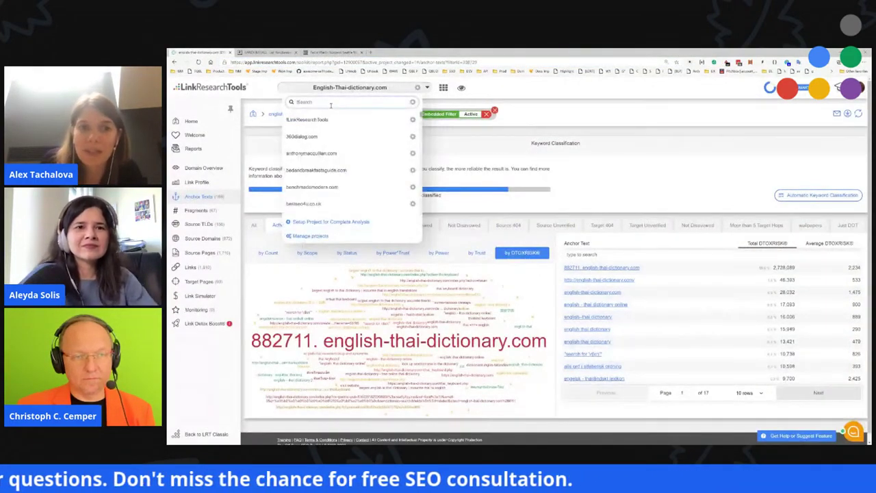
left_click(304, 119)
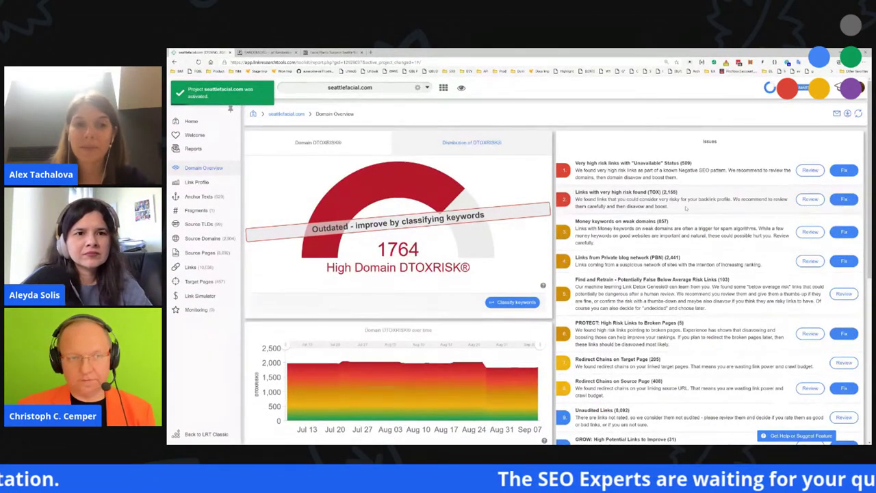
- Show the link profile's distribution by Link Status in absolute numbers and switch it back to relative percentages
left_click(196, 182)
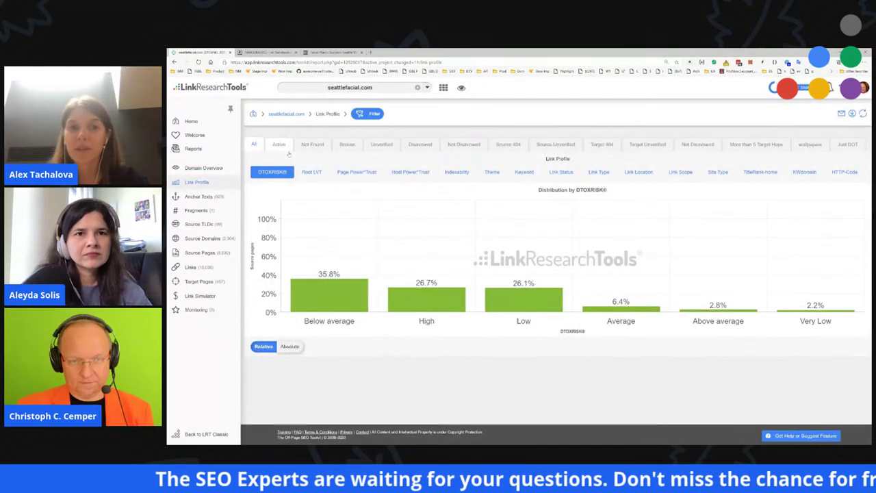
left_click(561, 173)
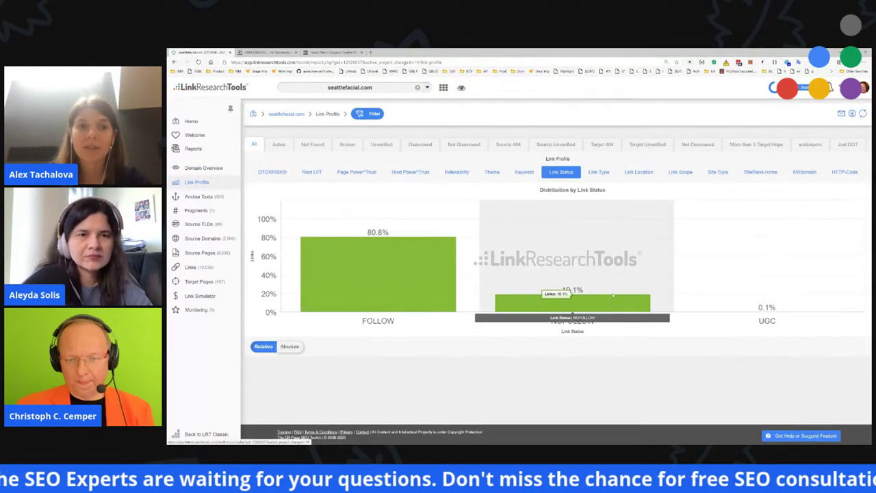
left_click(289, 346)
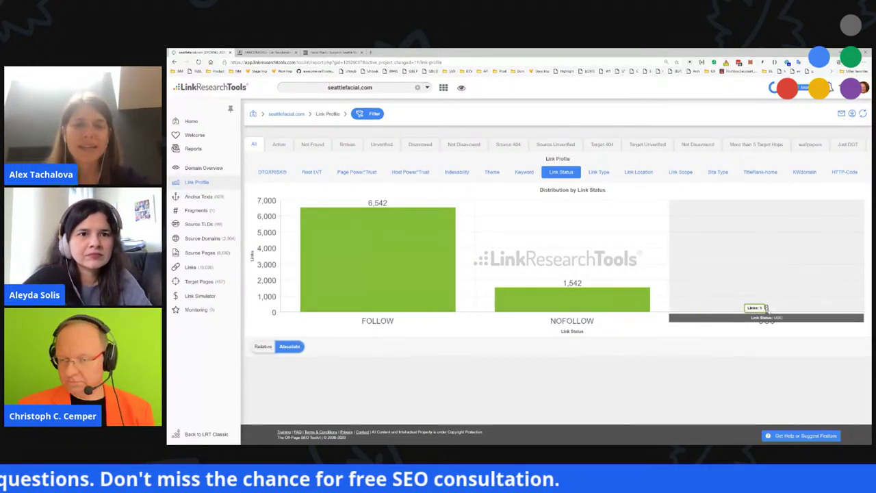
left_click(264, 347)
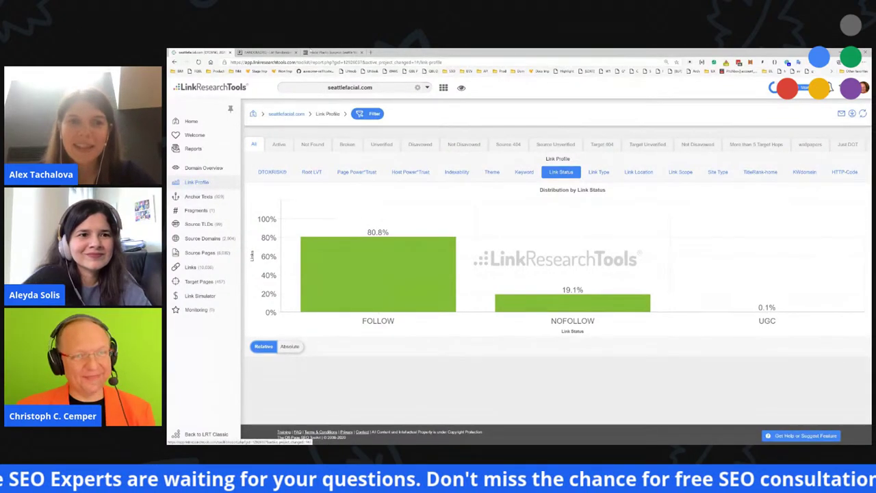
- Inspect the redirect chain of the seattlefacial.com homepage with Link Redirect Trace and return to the link profile report
left_click(329, 52)
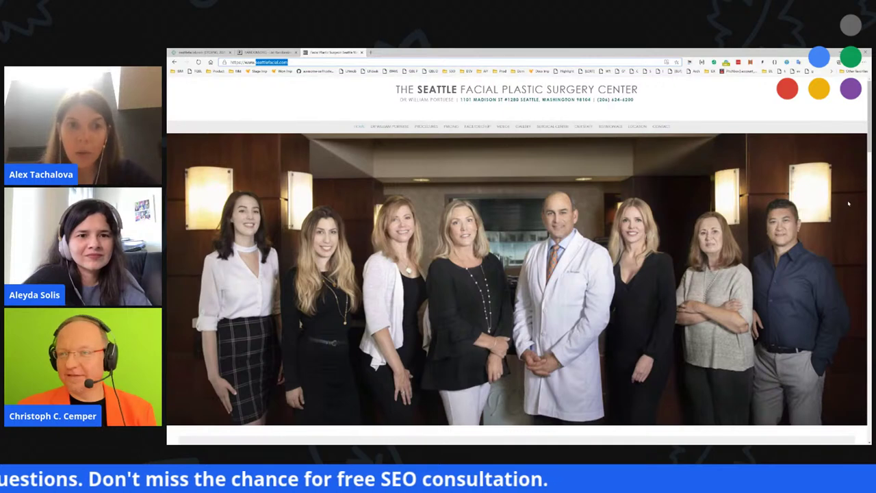
left_click(726, 62)
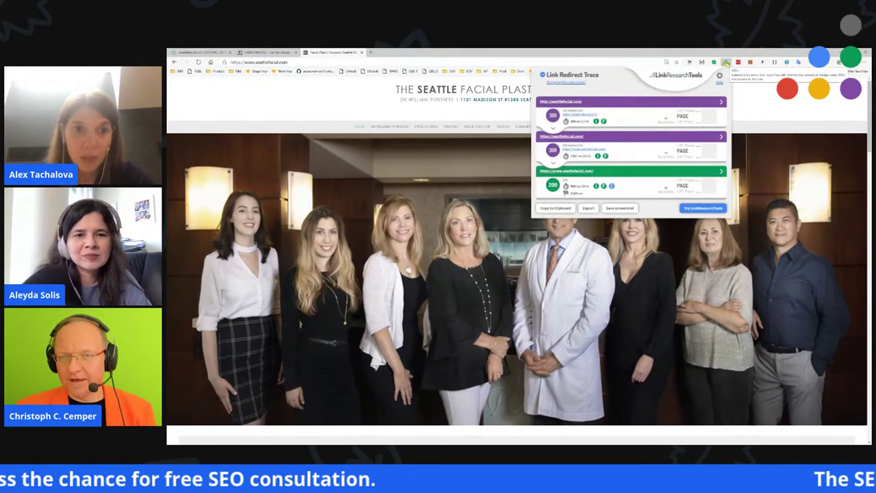
left_click(779, 114)
key("ctrl+Tab")
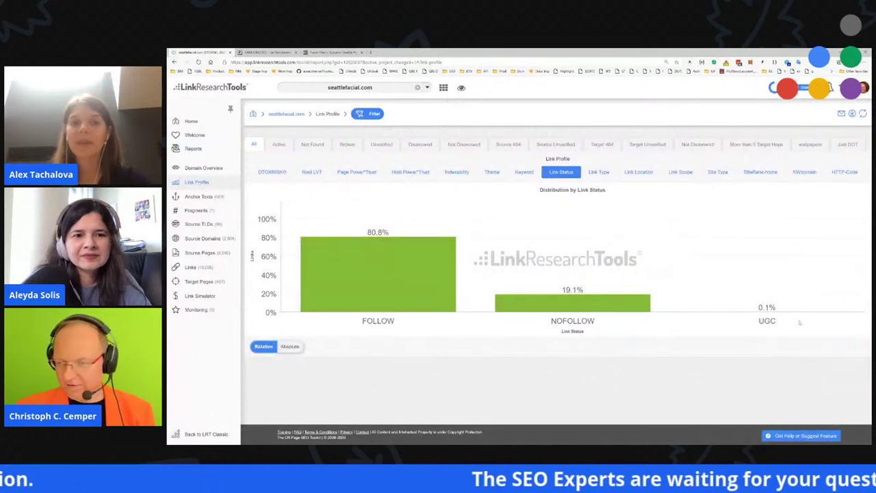
- Examine the source pages with UGC links, return to the chart, and list the NOFOLLOW source pages sorted by link status
left_click(773, 308)
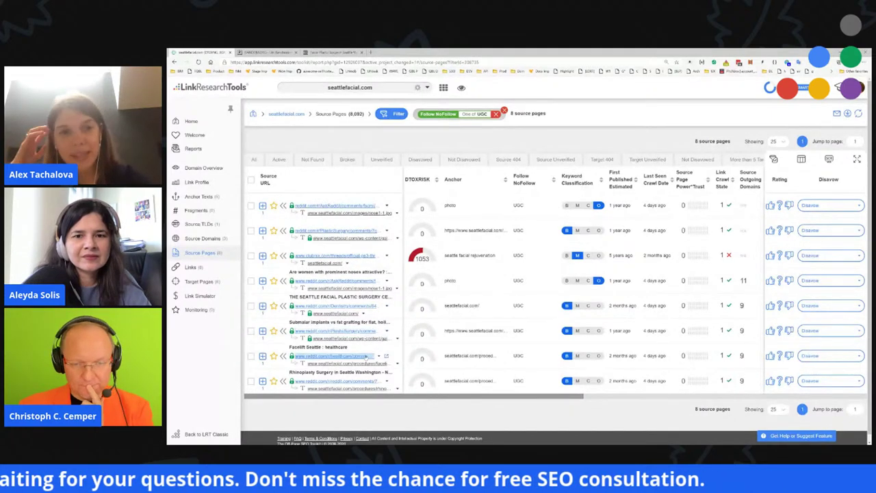
key("alt+Left")
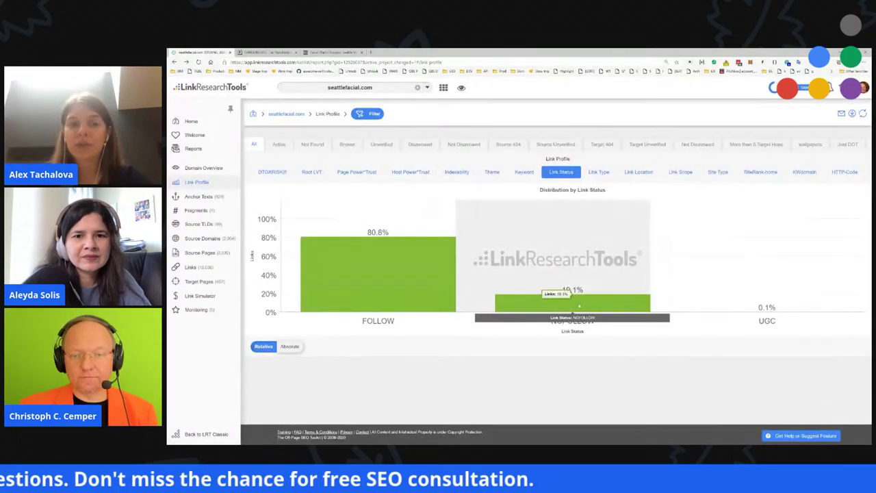
left_click(571, 306)
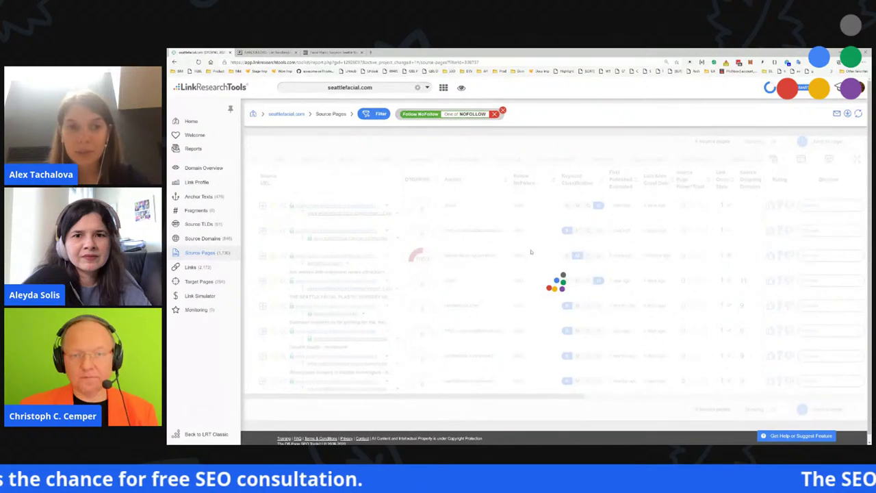
left_click(540, 184)
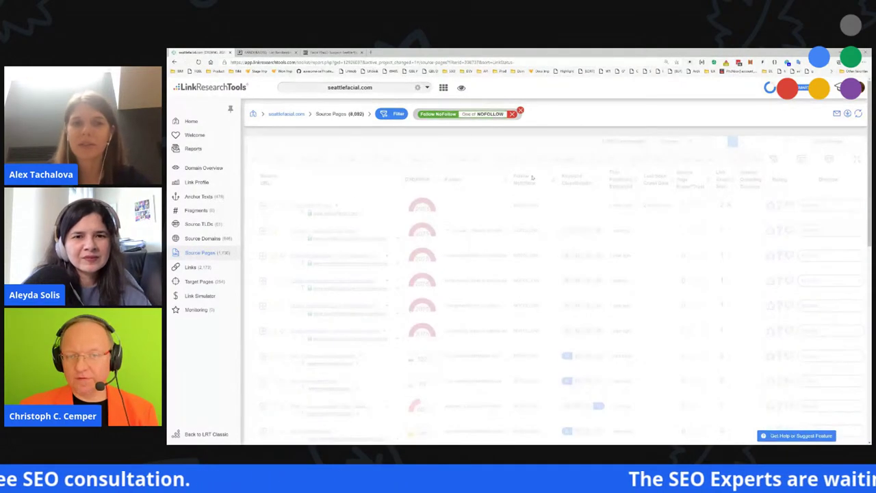
left_click(539, 183)
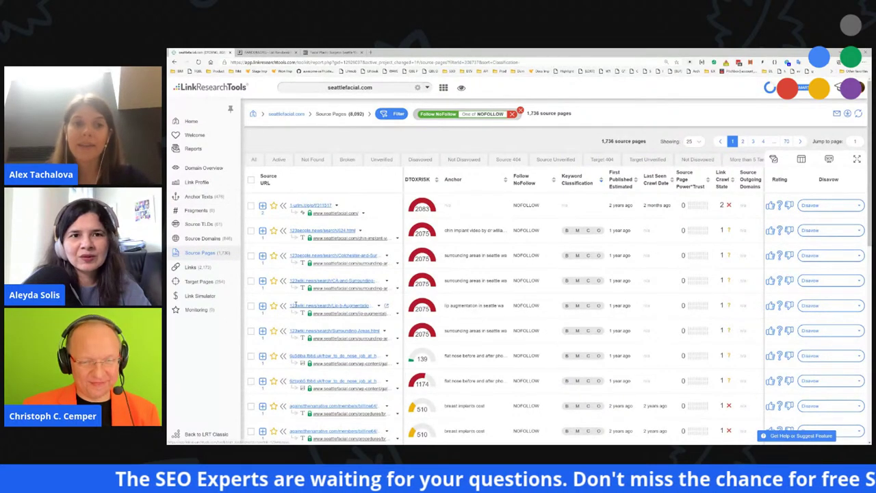
left_click(204, 237)
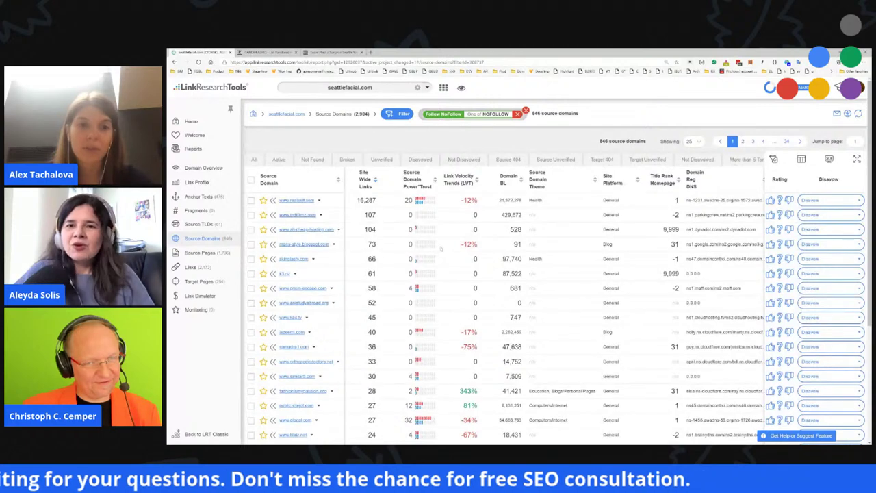
left_click(308, 200)
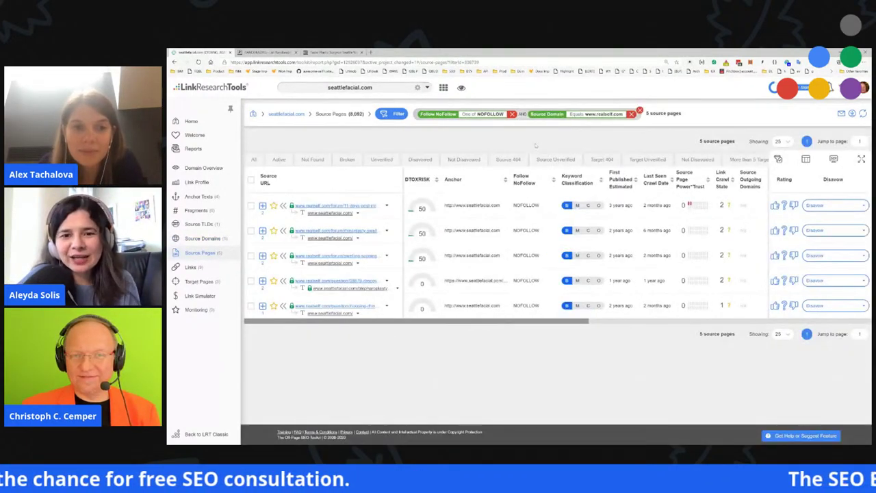
left_click(511, 114)
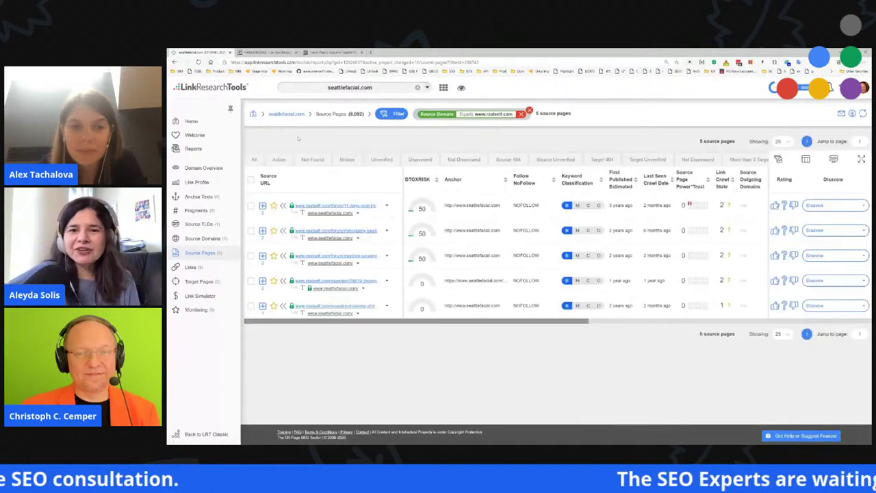
left_click(199, 182)
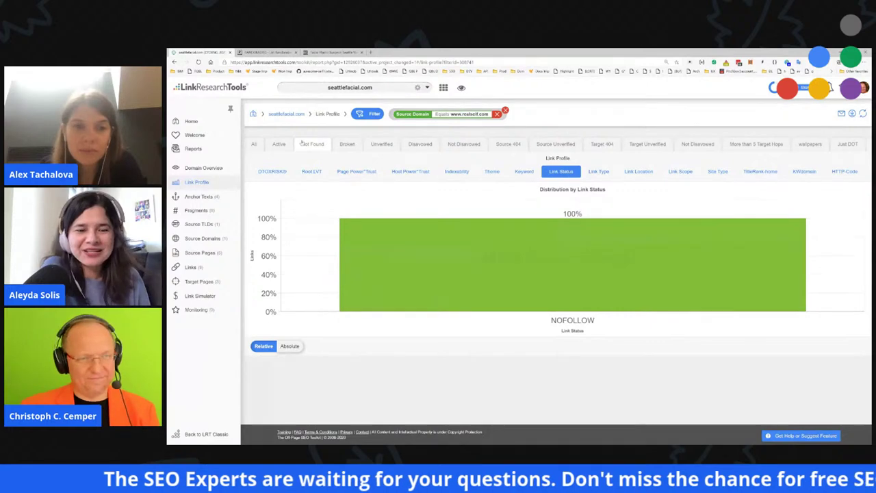
left_click(260, 143)
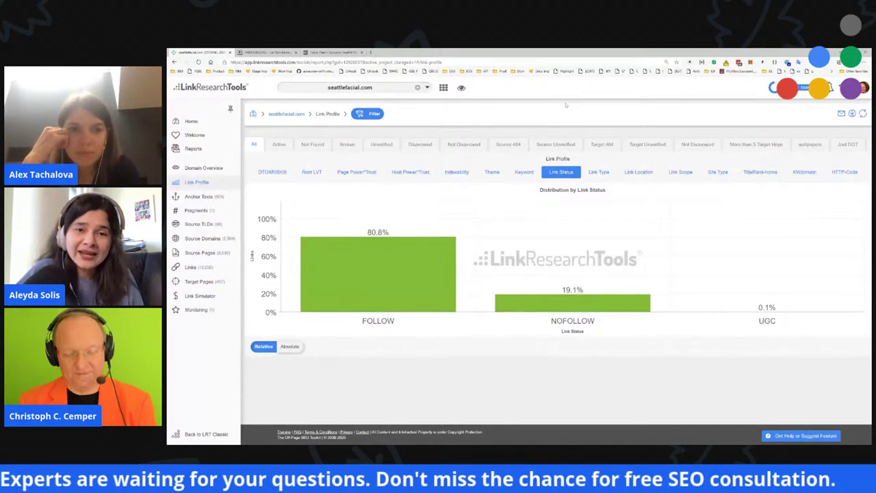
- Look up the submitted question in the RANDOM.ORG randomized list and return to the seattlefacial.com link profile
key("ctrl+t")
type("lrt.at/slt")
key("BackSpace")
key("BackSpace")
type("eo-sioez")
key("Return")
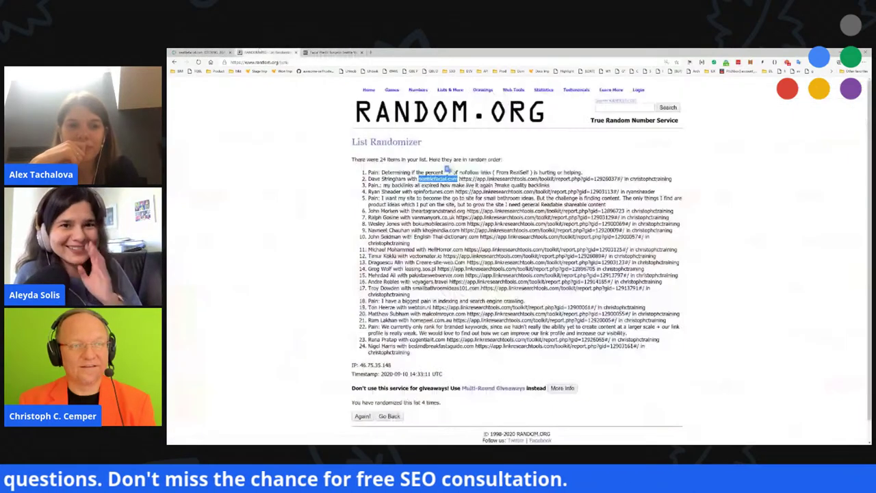
left_click(206, 52)
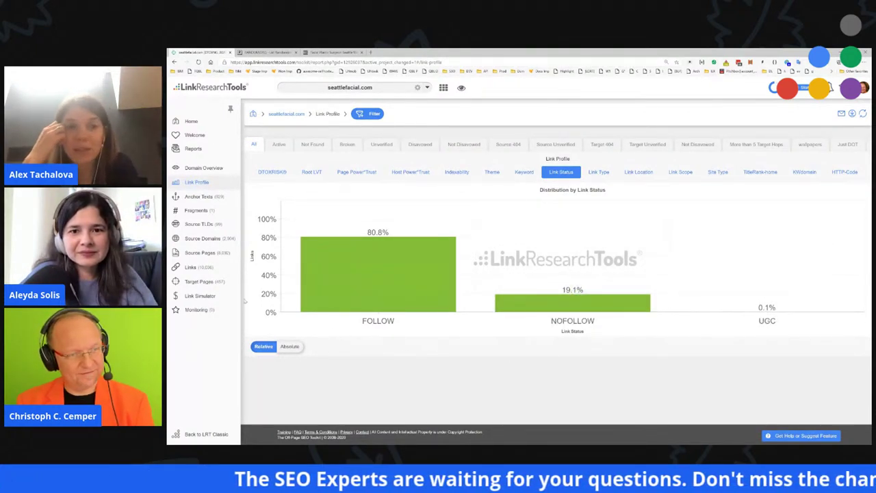
left_click(205, 238)
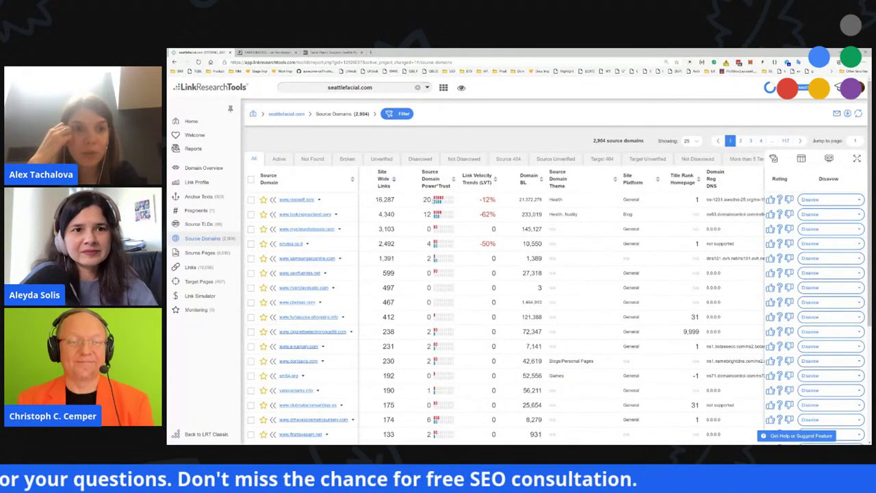
left_click(305, 199)
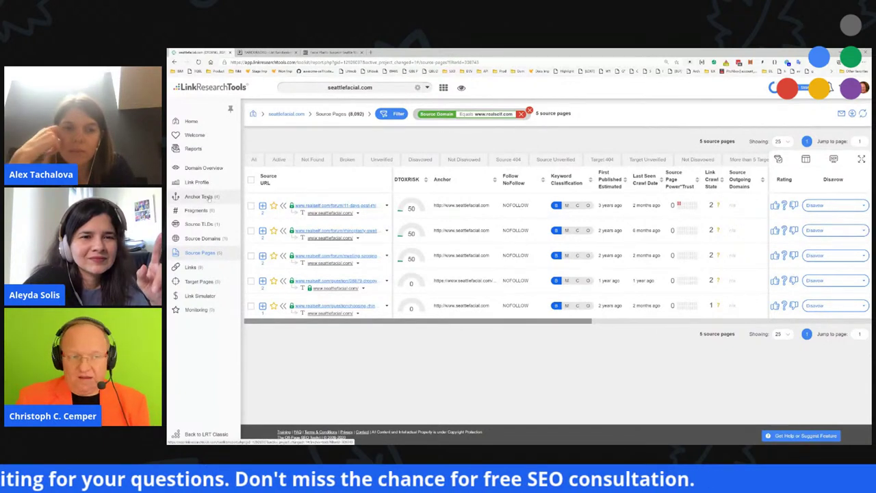
left_click(202, 183)
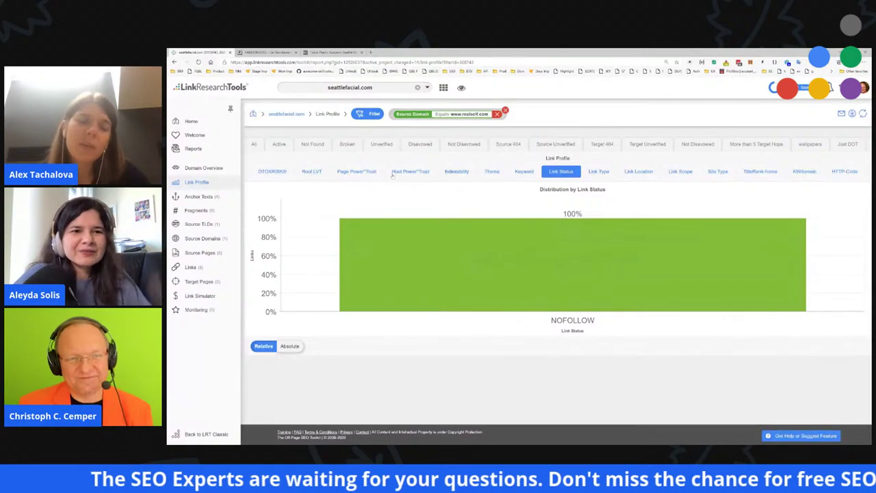
left_click(254, 144)
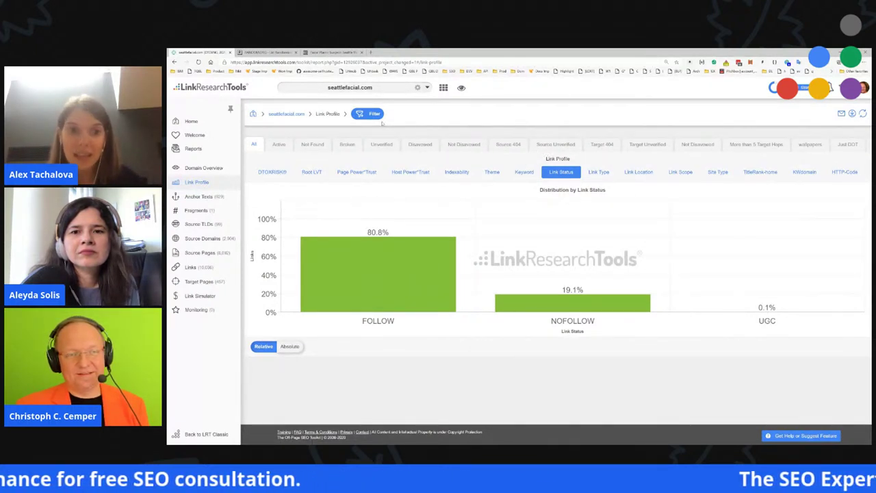
- Check the full source domain list and the link status chart filtered by wallpapers, and return to the unfiltered chart
left_click(219, 241)
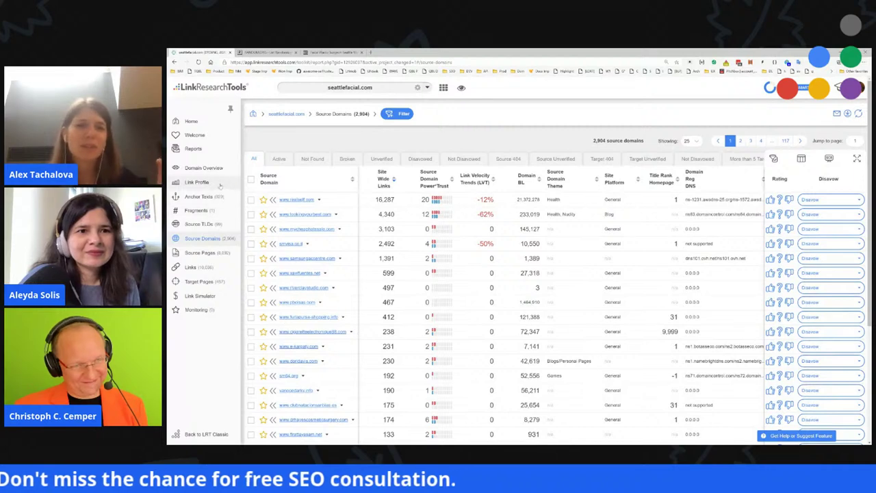
left_click(196, 182)
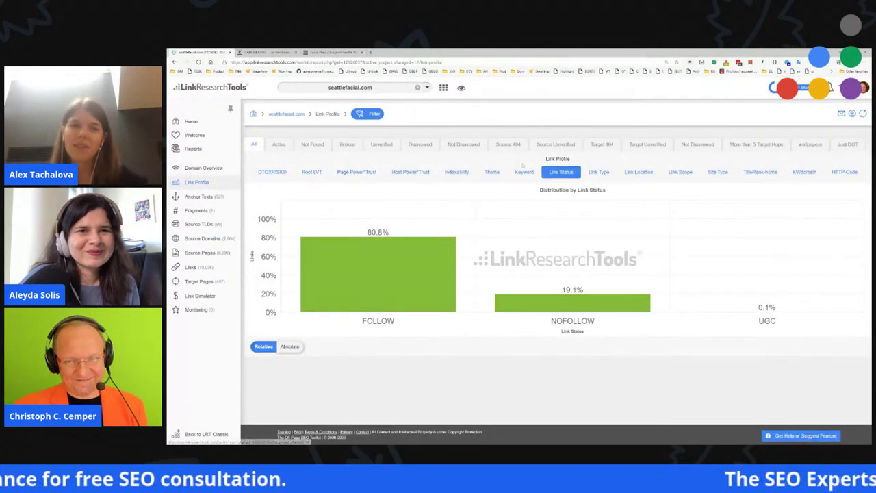
left_click(810, 144)
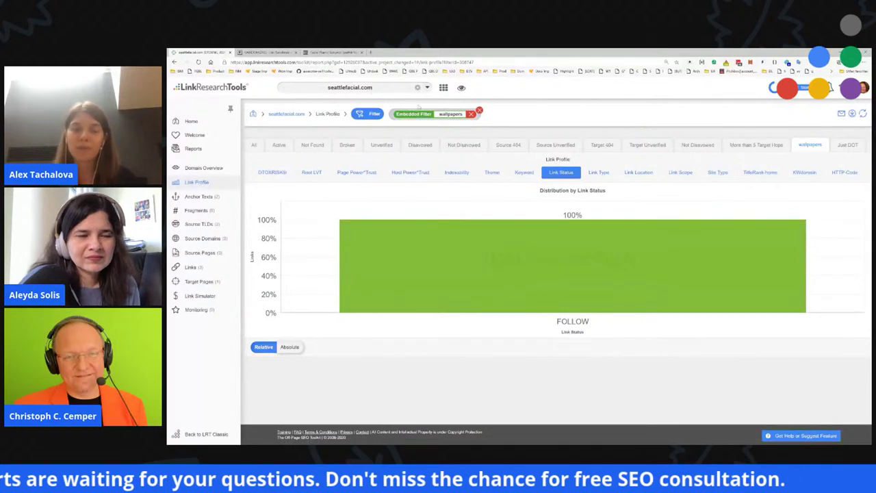
key("alt+Left")
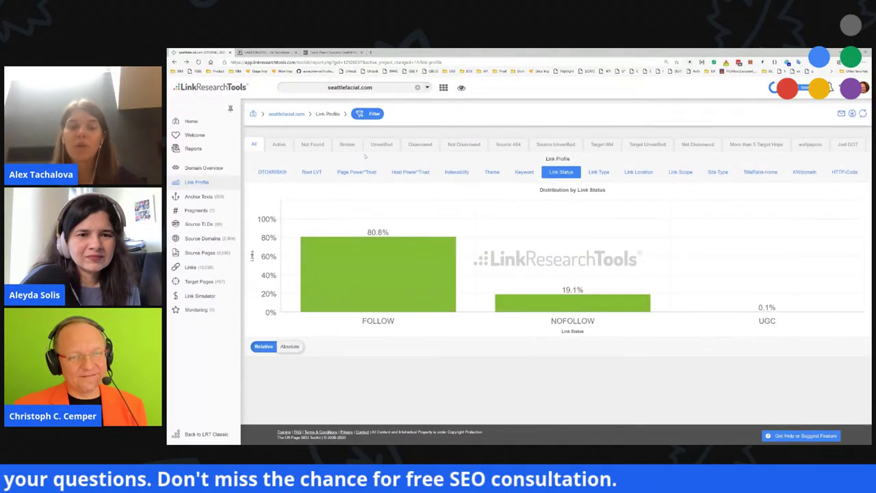
- Review the Domain Overview's DTOXRISK rating and the top issue about very high risk links with "Unavailable" status
left_click(203, 168)
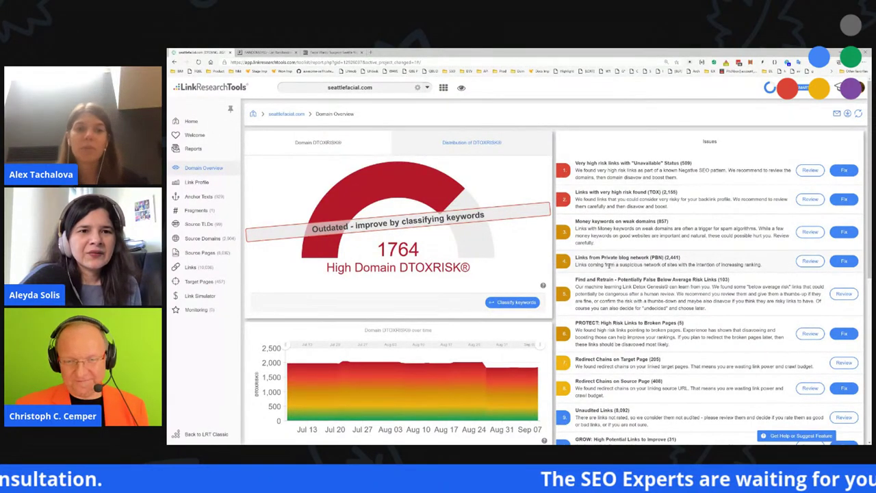
left_click_drag(575, 163, 726, 171)
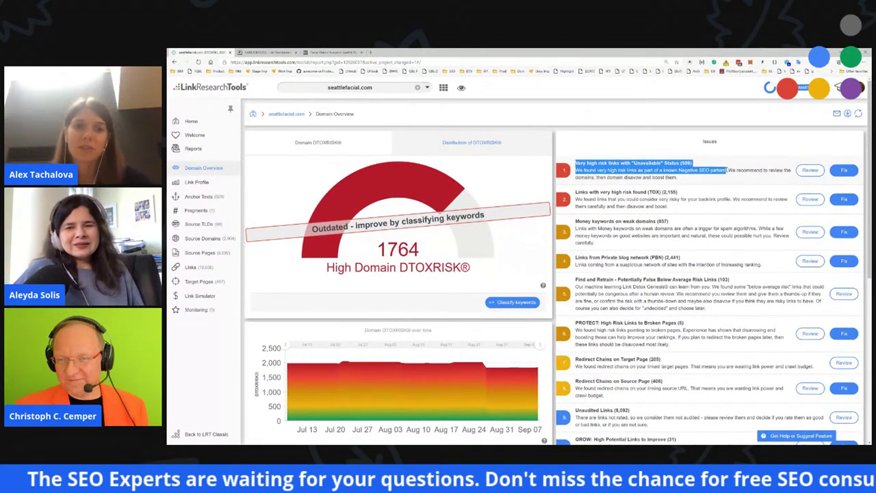
left_click(712, 216)
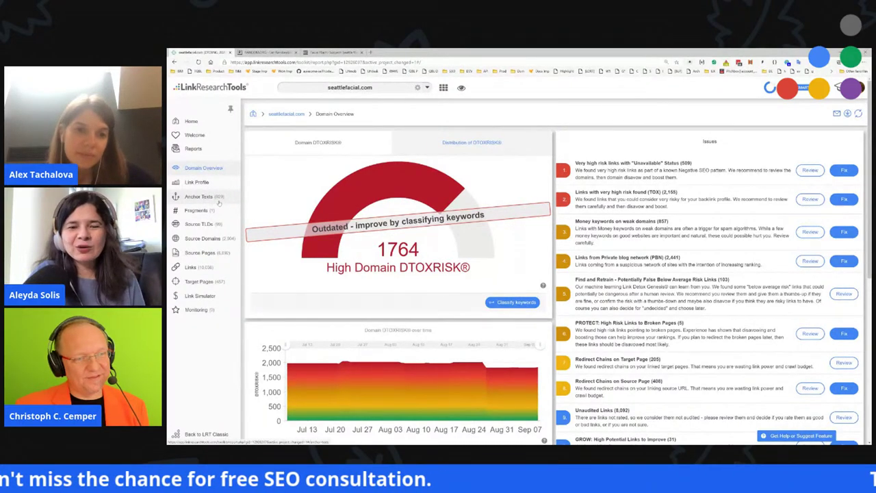
left_click_drag(384, 224, 417, 220)
left_click(415, 255)
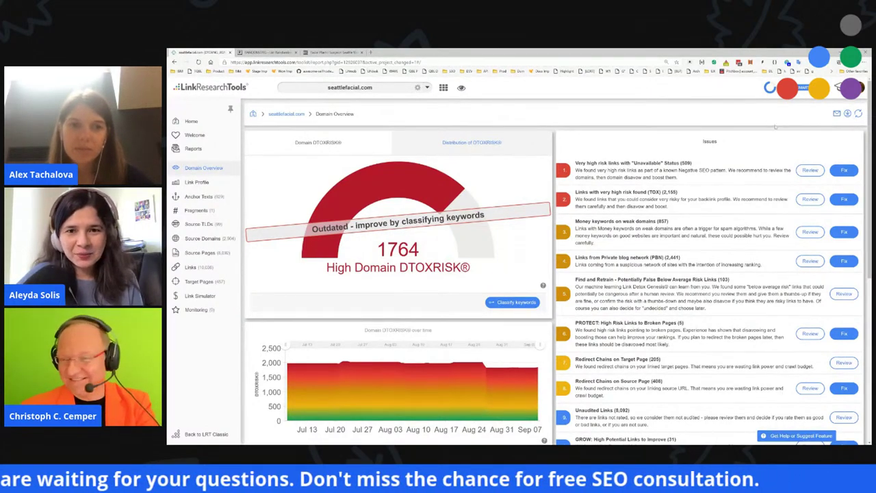
- Fix the issues for very high risk links with "Unavailable" status and links with very high risk (TOX) by disavowing all their domains
left_click(851, 172)
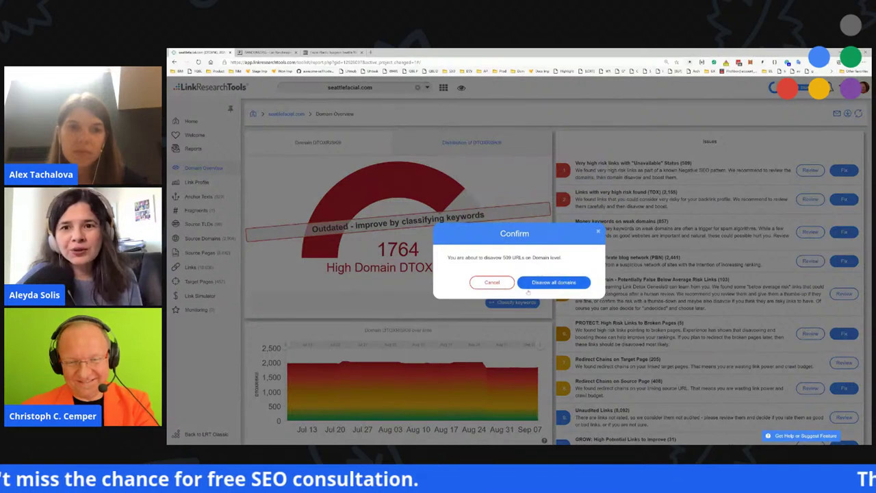
left_click(533, 284)
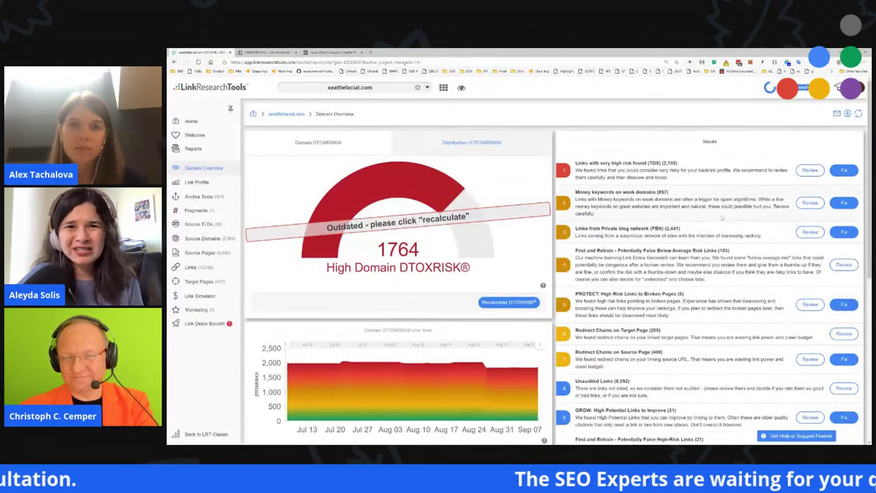
left_click(844, 170)
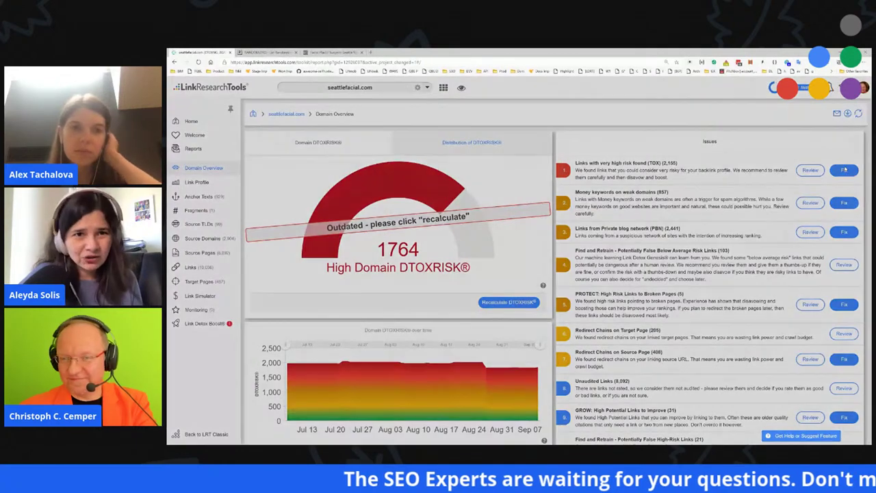
left_click(553, 282)
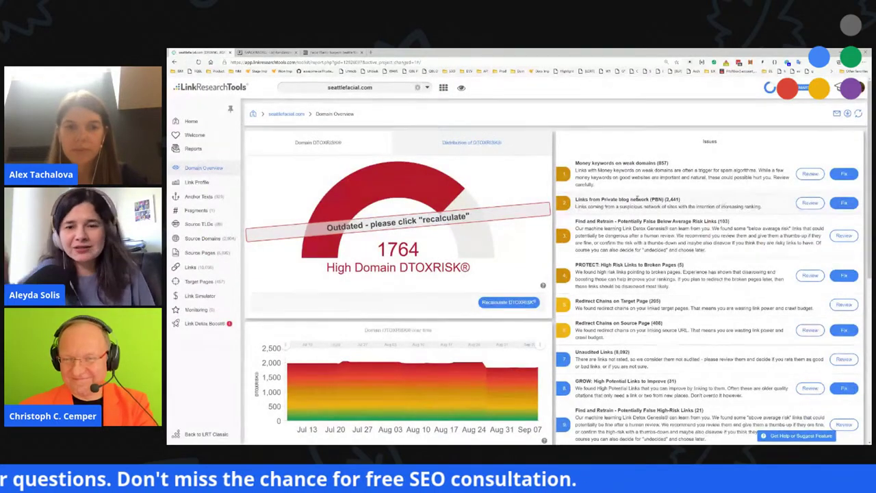
- Review the source pages of the private blog network (PBN) links issue, sorting them by DTOXRISK and by anchor
left_click_drag(573, 199, 770, 214)
left_click(809, 203)
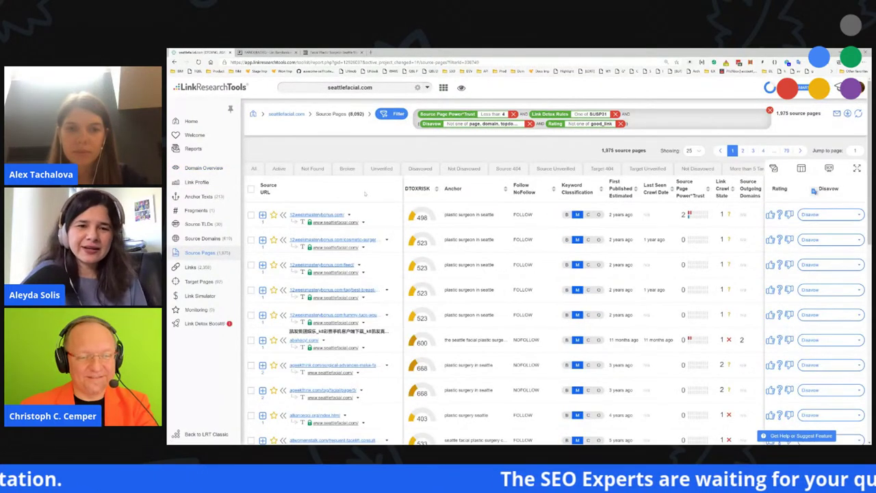
left_click(428, 192)
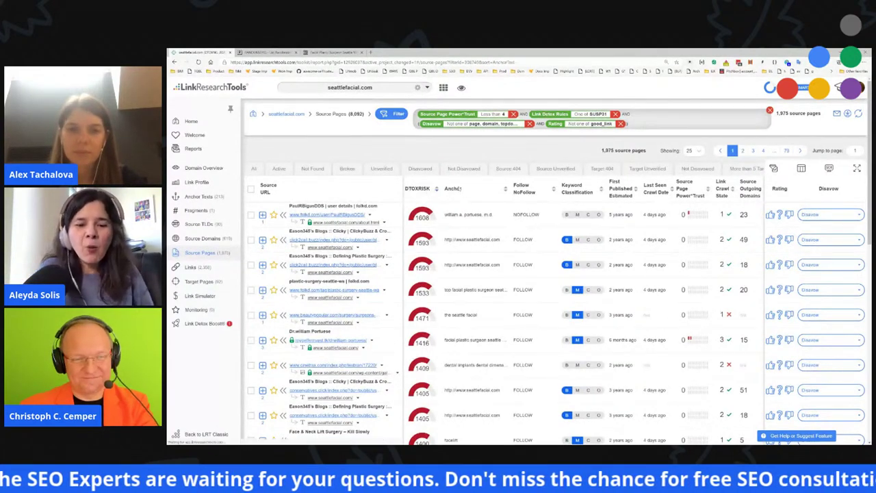
left_click(457, 188)
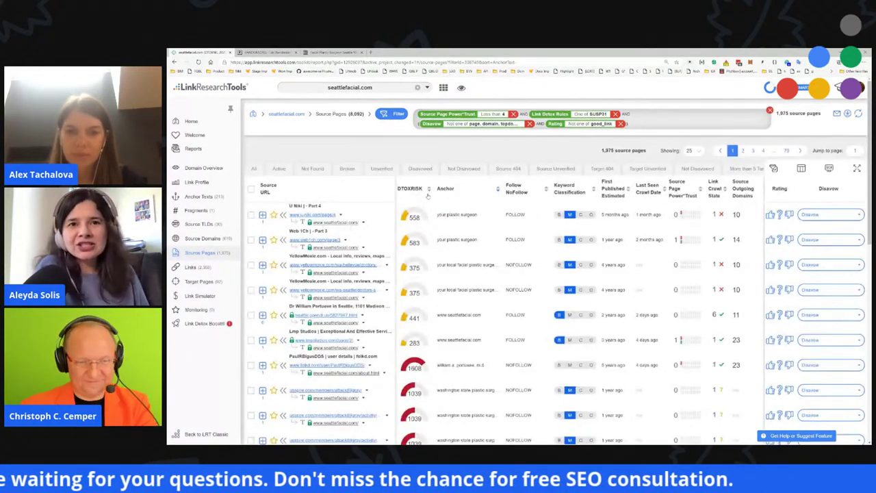
scroll(427, 195, "down", 5)
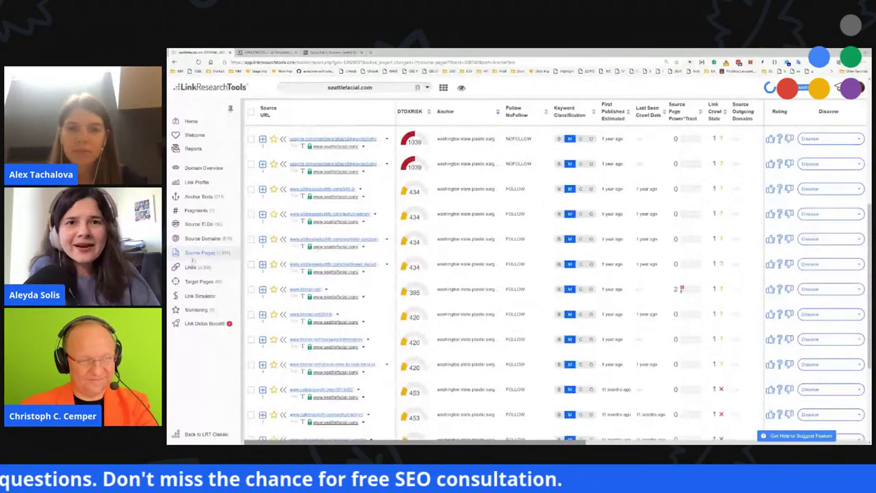
- Check the anchor texts of the filtered PBN links, and return to the PBN issue in the Domain Overview
left_click(199, 196)
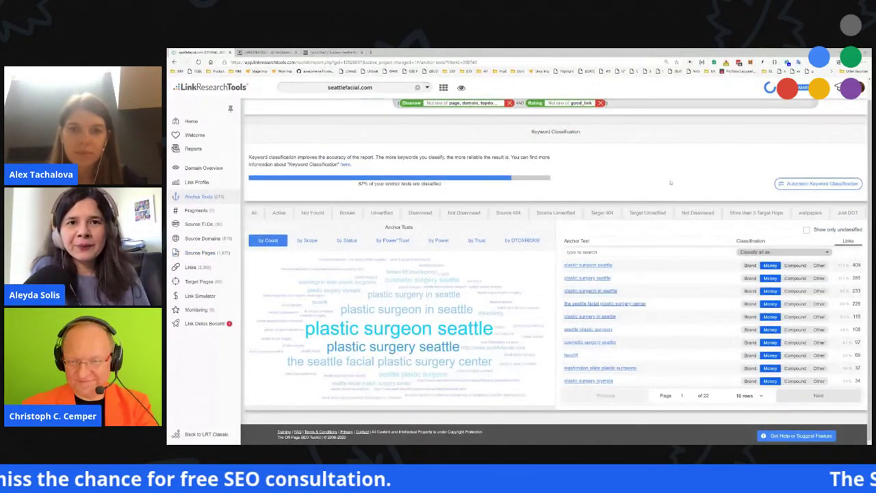
scroll(644, 169, "up", 1)
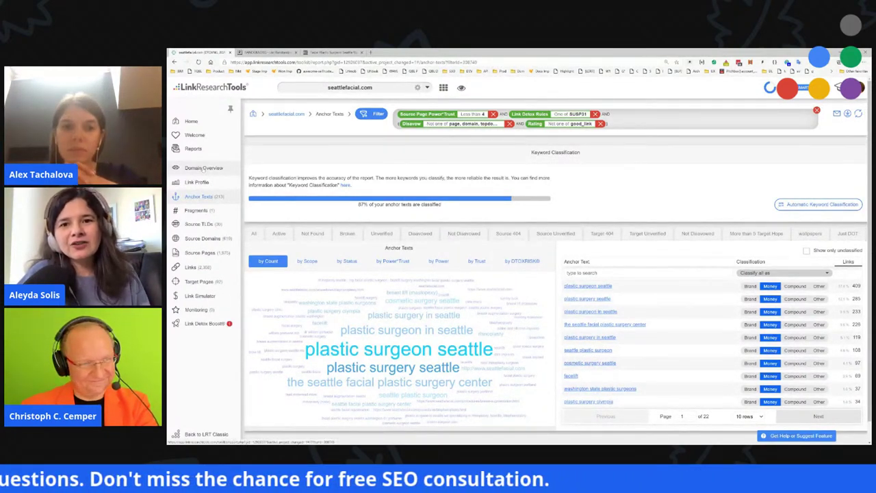
left_click(203, 168)
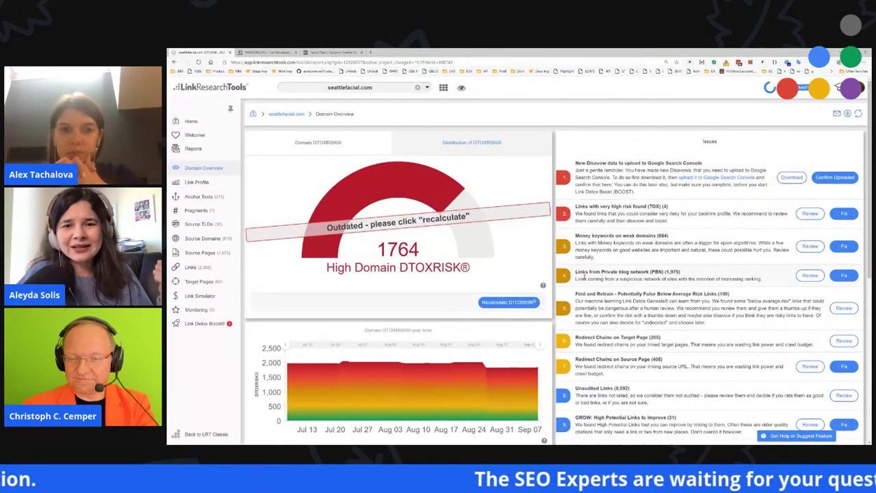
left_click_drag(601, 271, 662, 271)
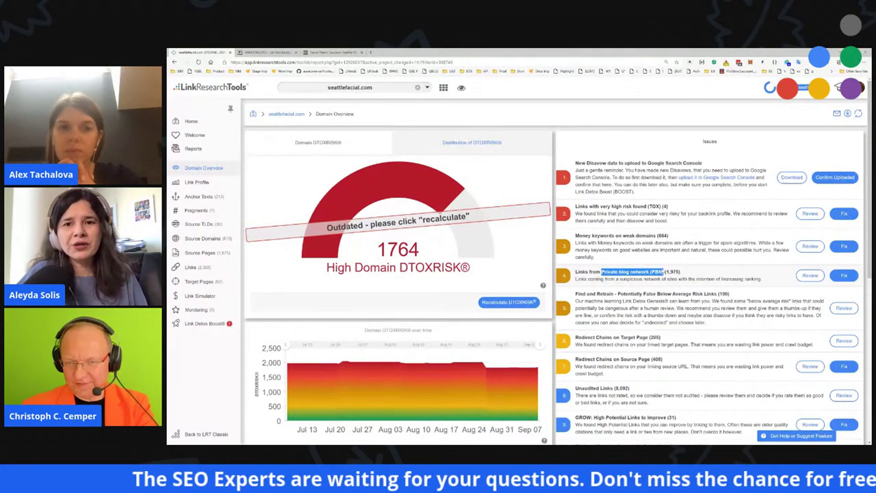
left_click_drag(662, 272, 680, 271)
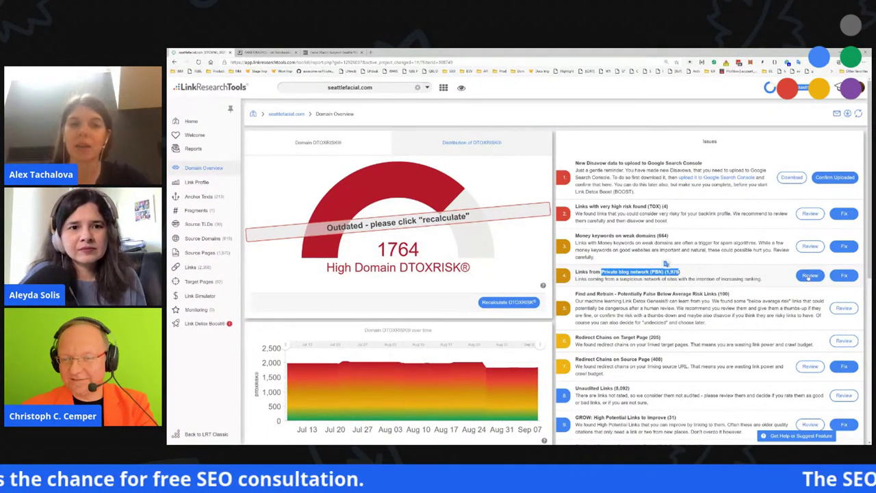
key("ctrl+3")
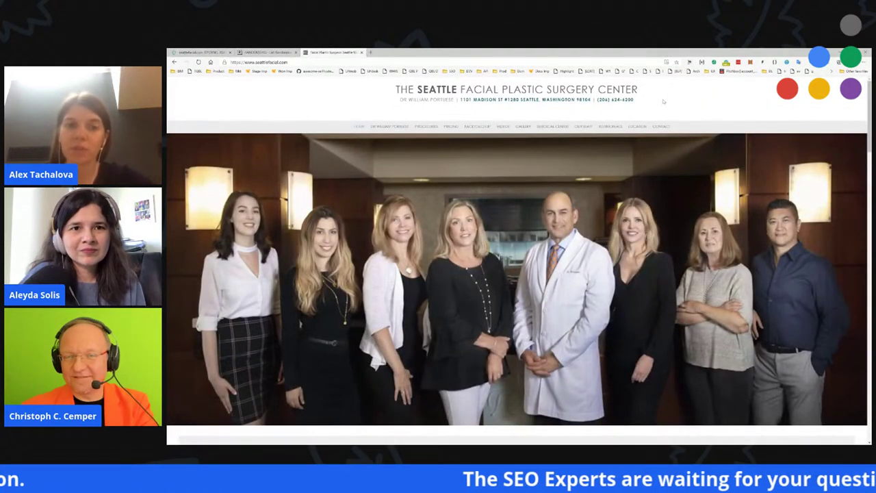
key("ctrl+1")
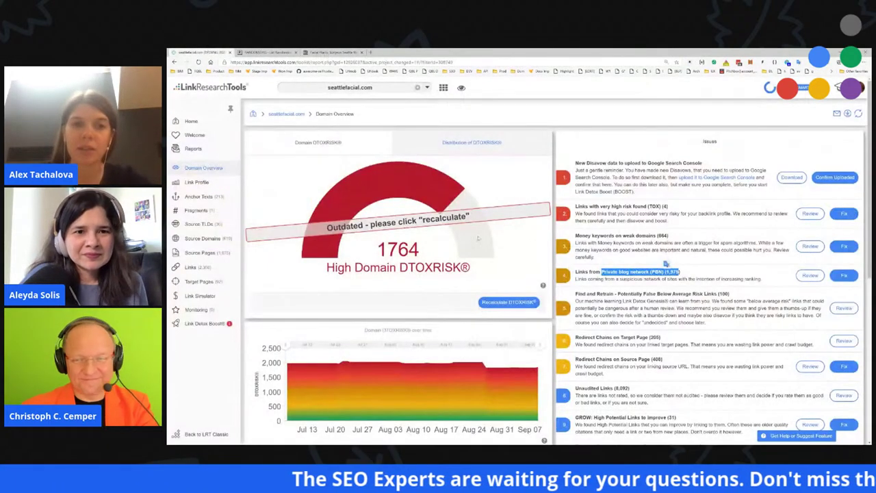
left_click(662, 271)
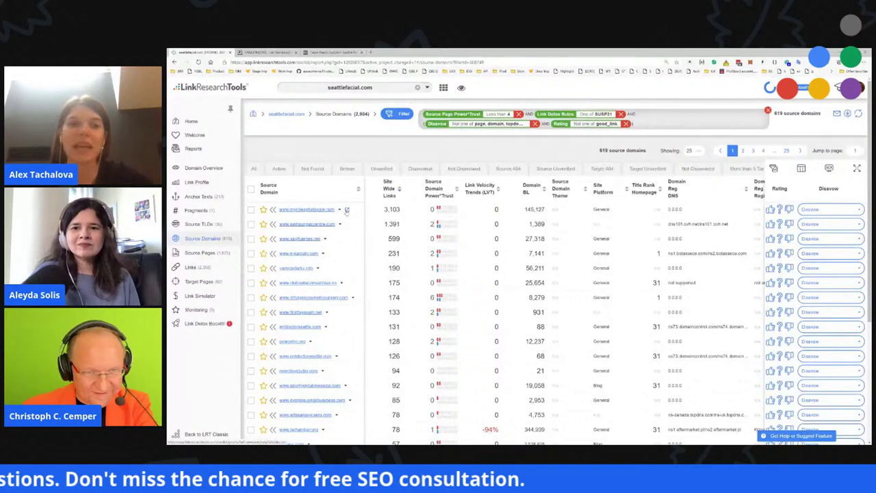
left_click(347, 210)
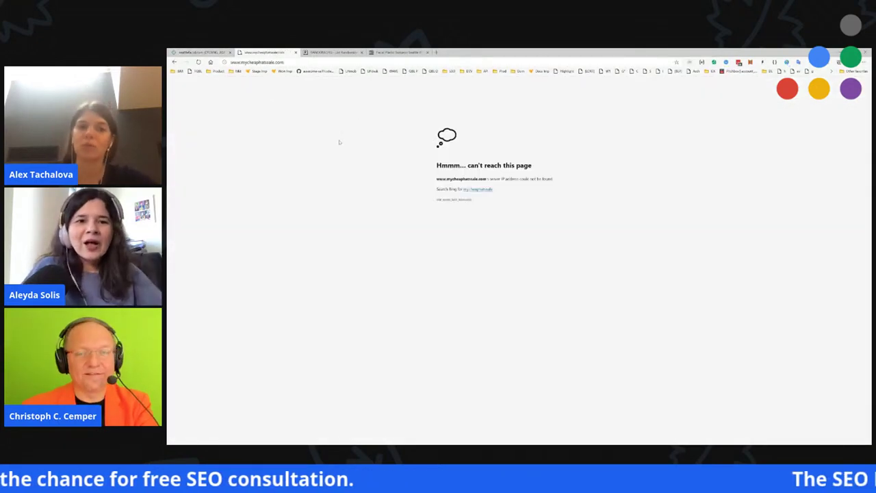
left_click(206, 52)
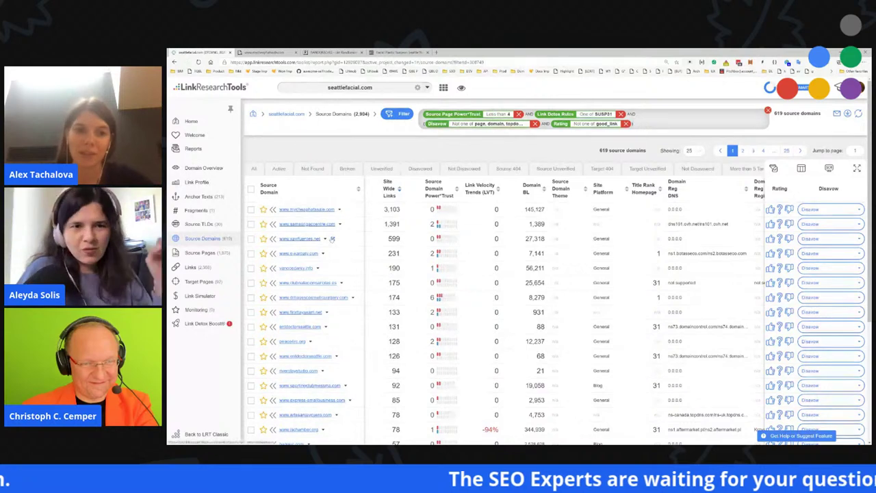
left_click(332, 238)
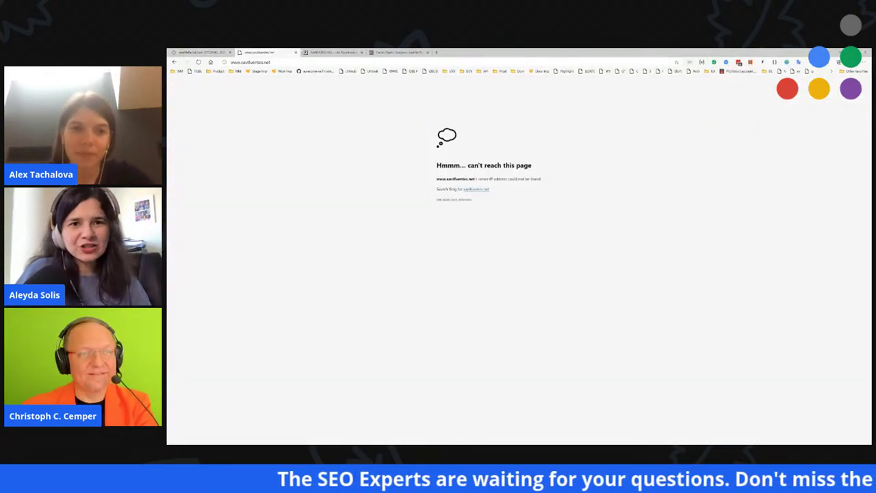
key("ctrl+w")
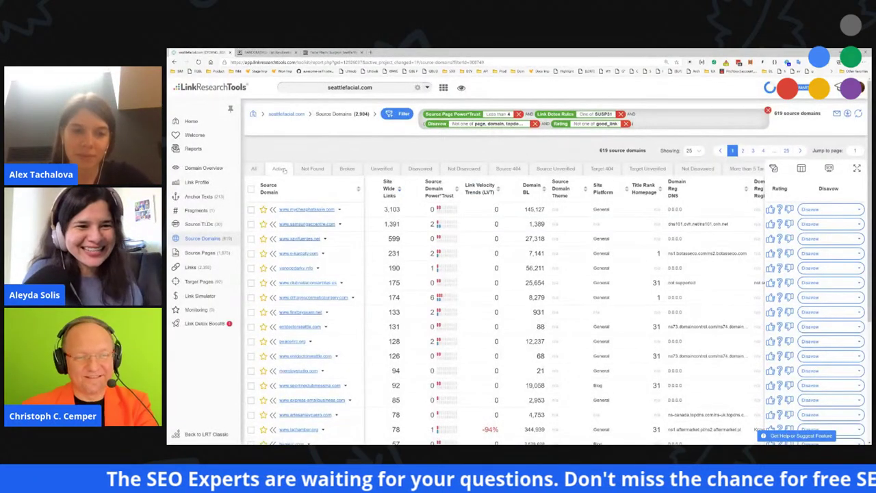
left_click(279, 169)
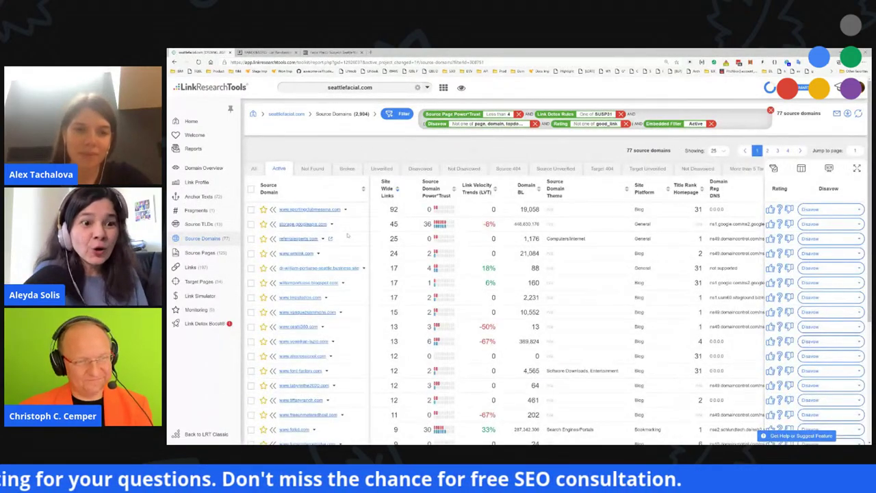
left_click(339, 209)
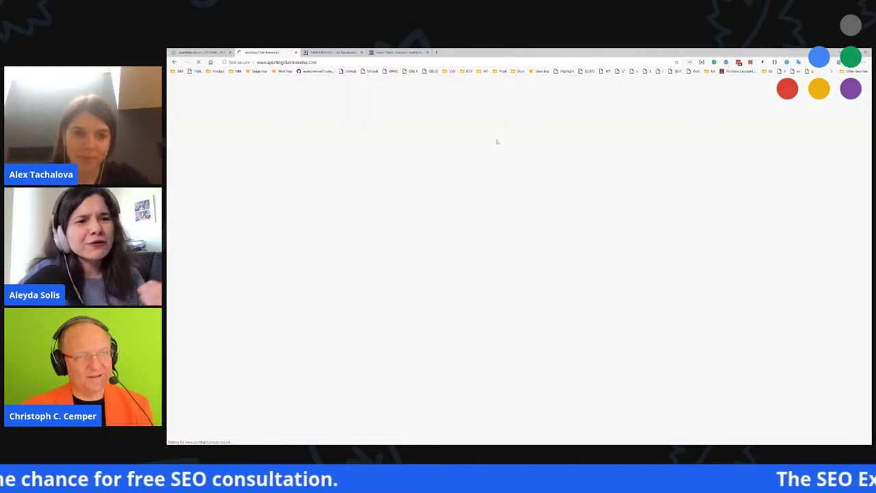
- Switch to the seattlefacial.com website and read its Brow and Forehead Lift procedure page
left_click(400, 53)
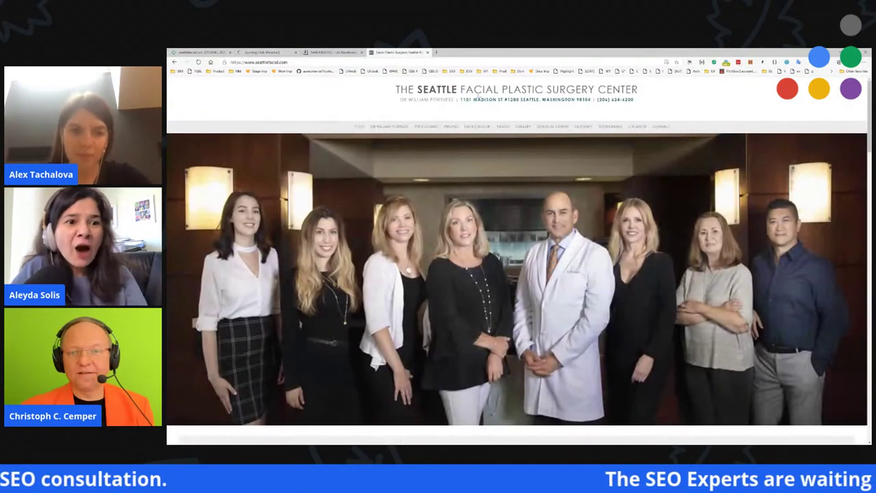
mouse_move(423, 129)
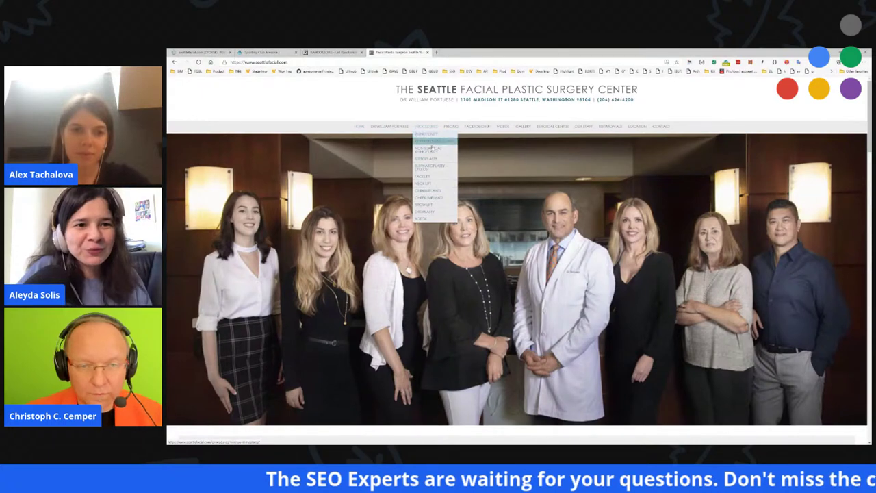
left_click(434, 206)
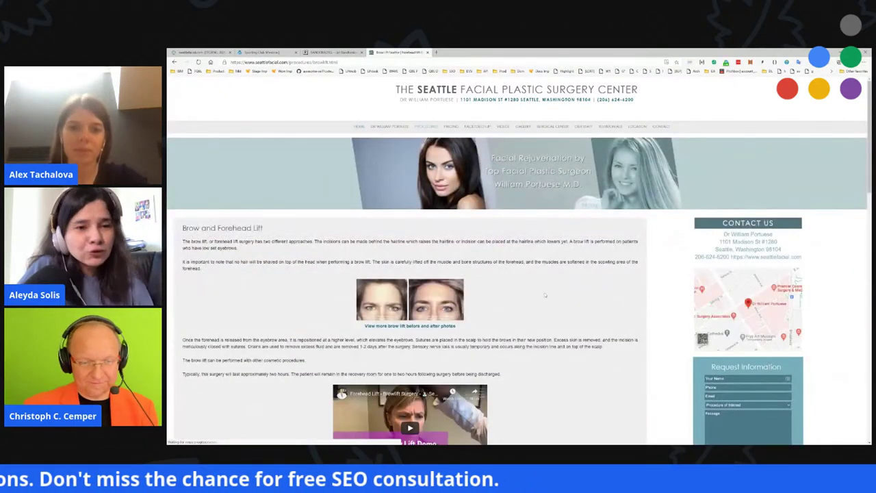
scroll(546, 300, "down", 3)
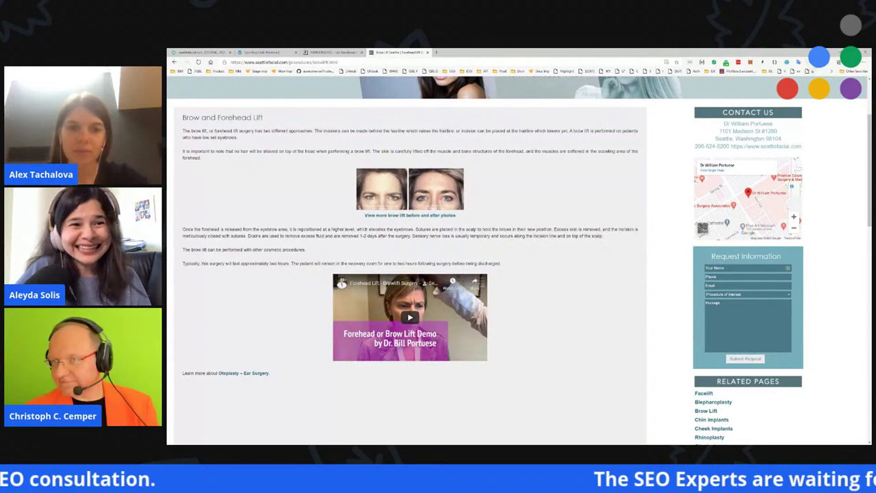
- Check the brow lift page's structured data with Ryte Structured Data Helper and examine the page down to its footer map
left_click(807, 62)
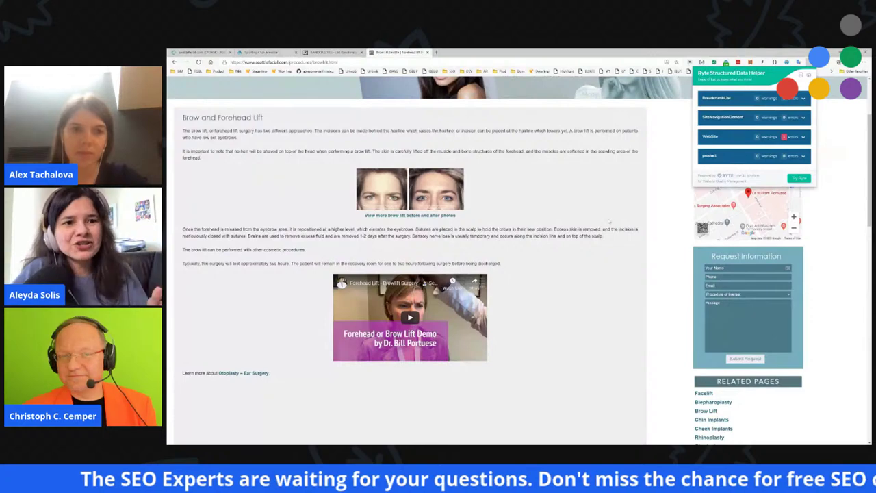
scroll(653, 201, "down", 10)
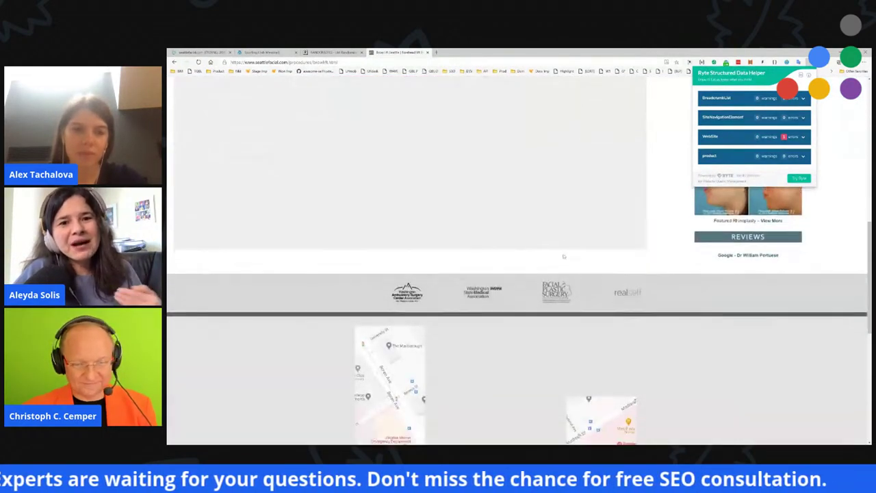
scroll(563, 256, "down", 5)
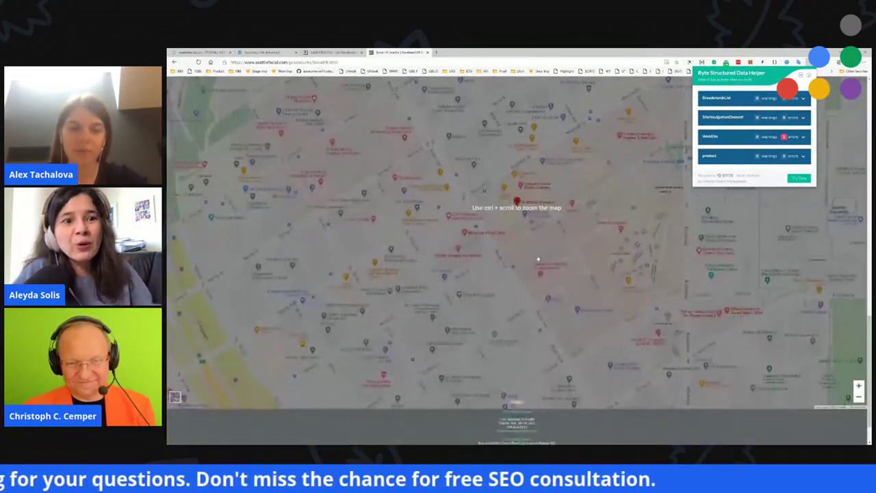
scroll(538, 260, "down", 1)
scroll(527, 299, "up", 5)
scroll(528, 293, "up", 1)
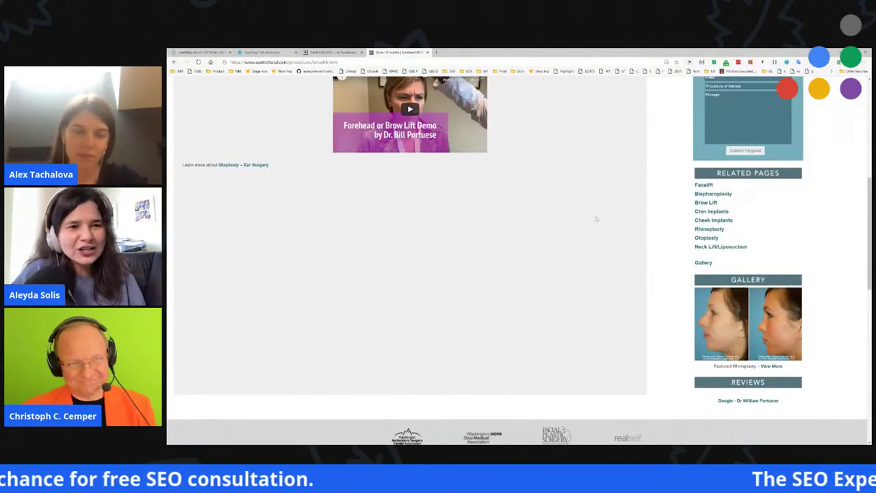
- Review the plastic surgery price list and examine the neck lift procedure page linked from it
scroll(600, 218, "up", 5)
left_click(458, 128)
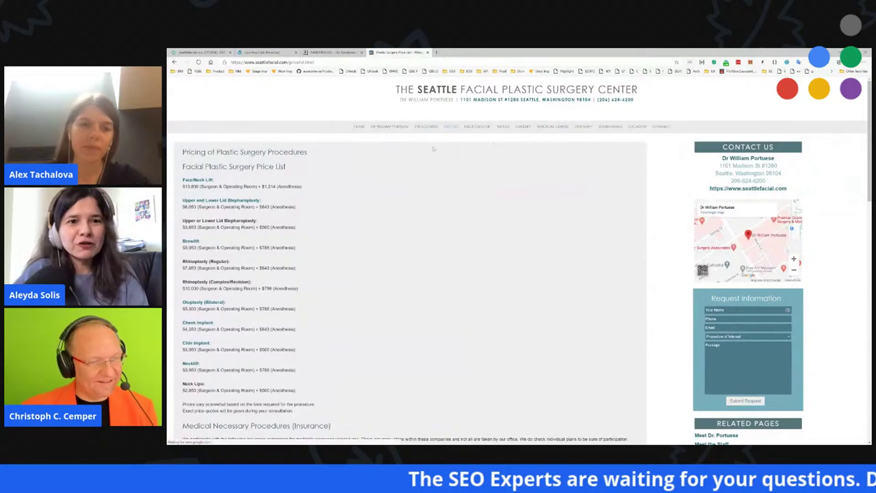
scroll(375, 253, "down", 3)
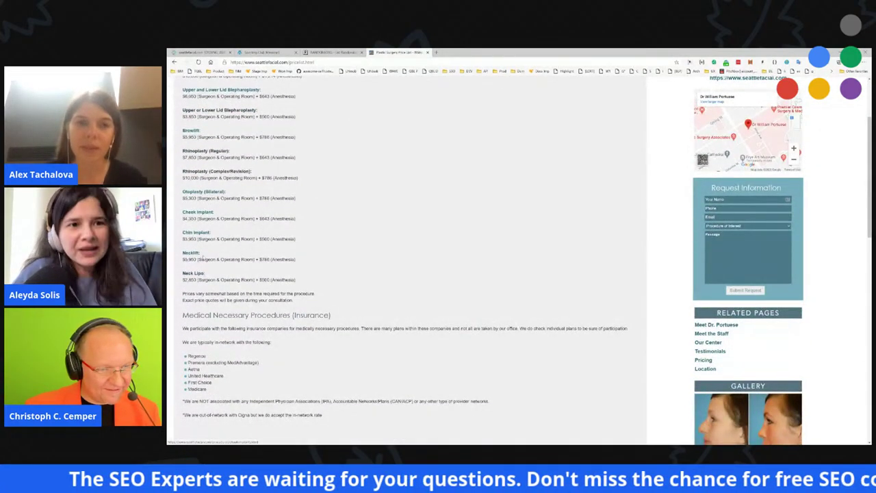
left_click(191, 253)
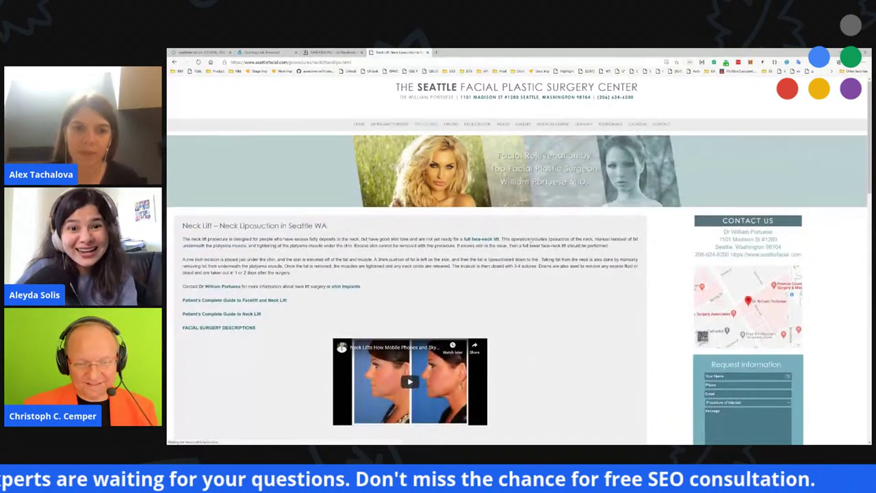
scroll(520, 240, "down", 3)
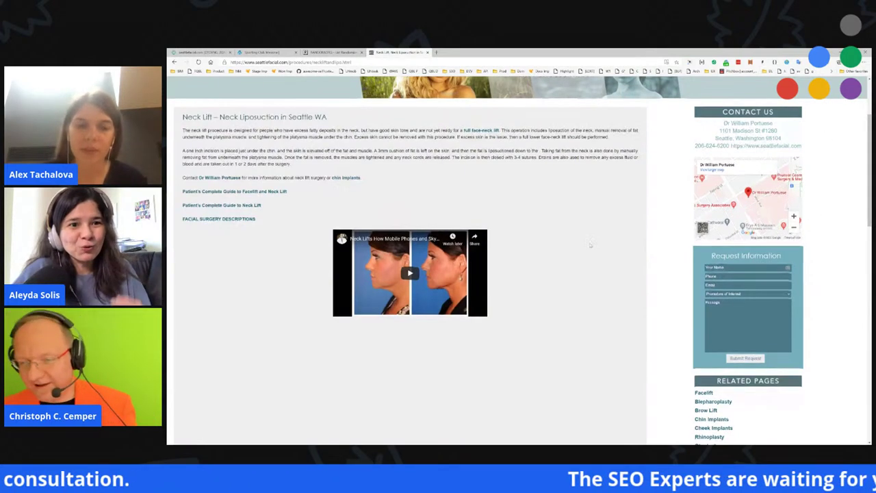
scroll(631, 262, "down", 5)
scroll(639, 268, "down", 3)
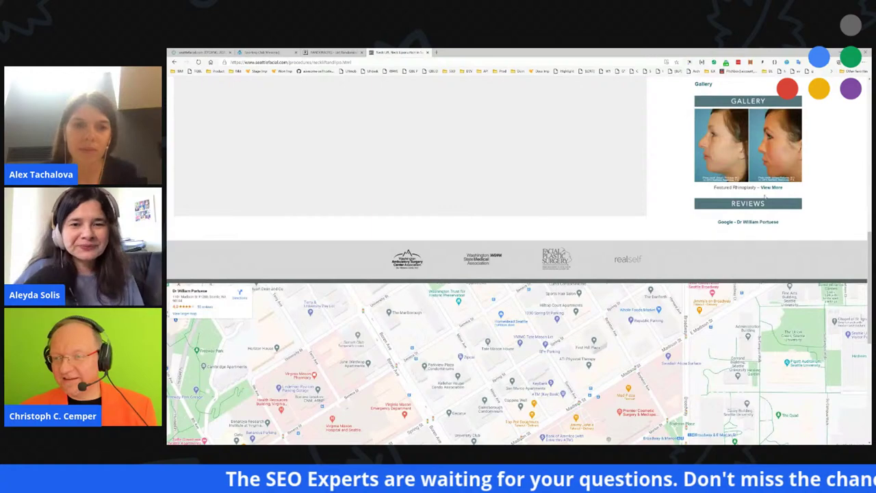
- Examine the Rhinoplasty (Nose Surgery) Photo Gallery linked from the featured rhinoplasty photos
left_click(773, 189)
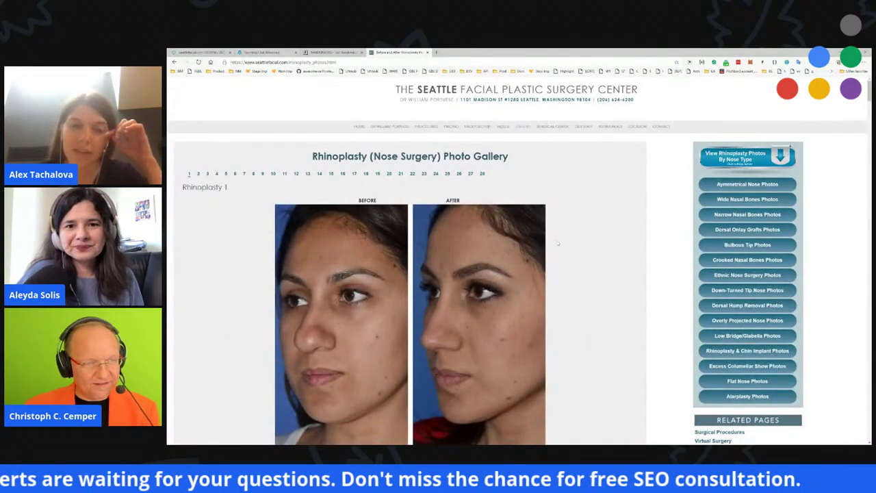
scroll(583, 251, "down", 6)
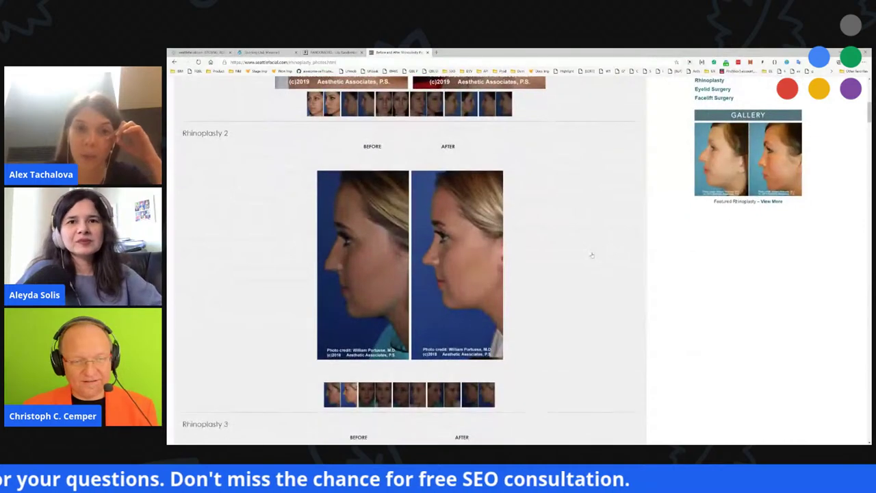
scroll(592, 255, "down", 5)
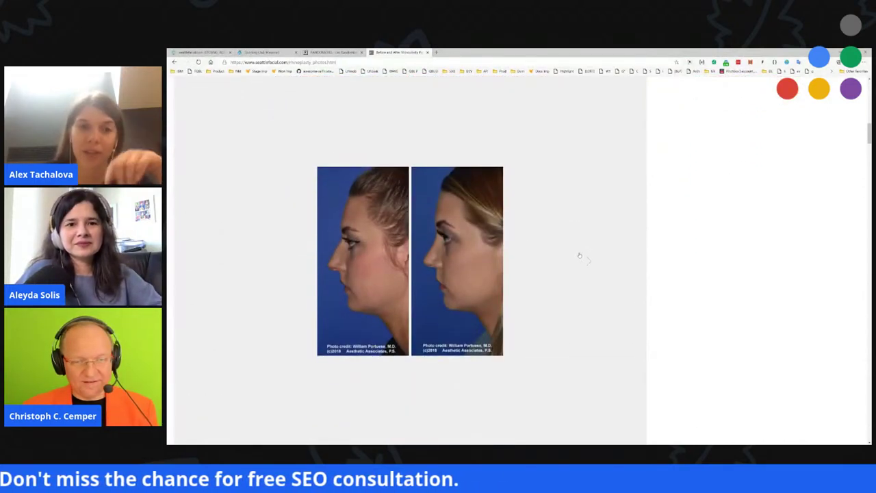
scroll(576, 254, "down", 3)
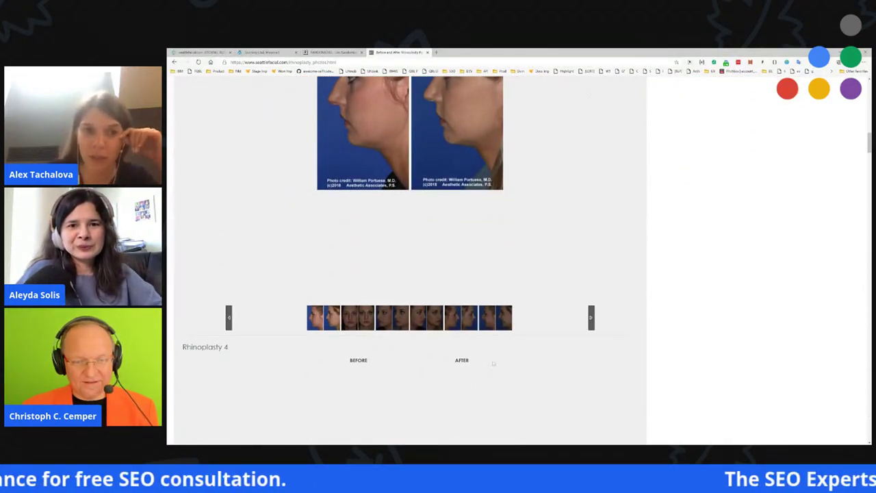
- Examine the captions and before-and-after photos of the gallery entries from Rhinoplasty 4 through Rhinoplasty 11
scroll(463, 372, "down", 3)
scroll(463, 373, "down", 4)
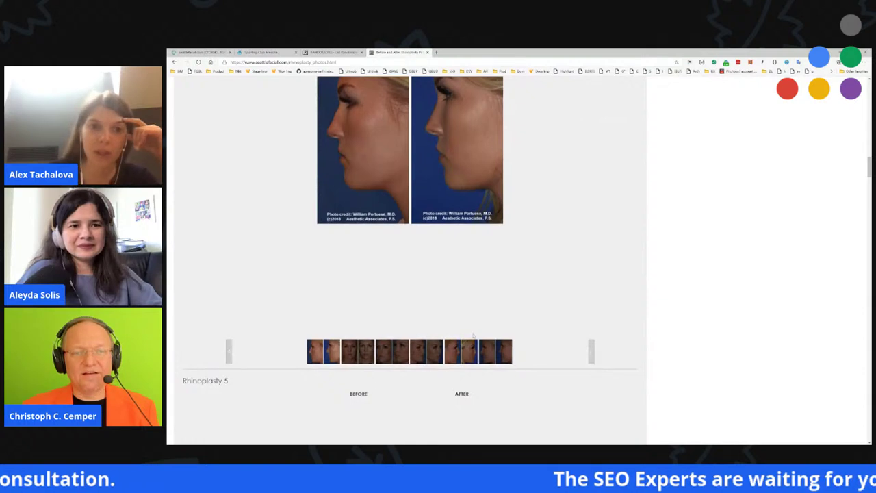
scroll(472, 339, "down", 4)
scroll(474, 335, "down", 5)
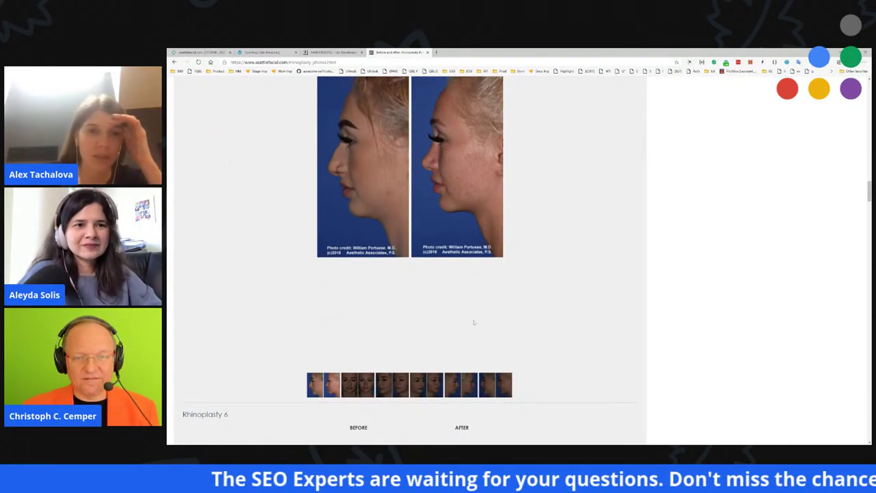
scroll(472, 319, "down", 3)
scroll(484, 288, "down", 3)
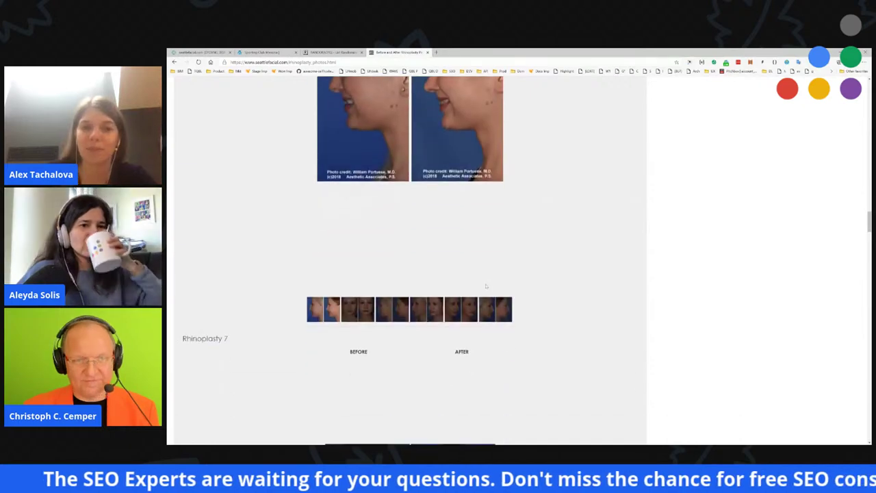
scroll(487, 290, "down", 4)
scroll(576, 286, "down", 4)
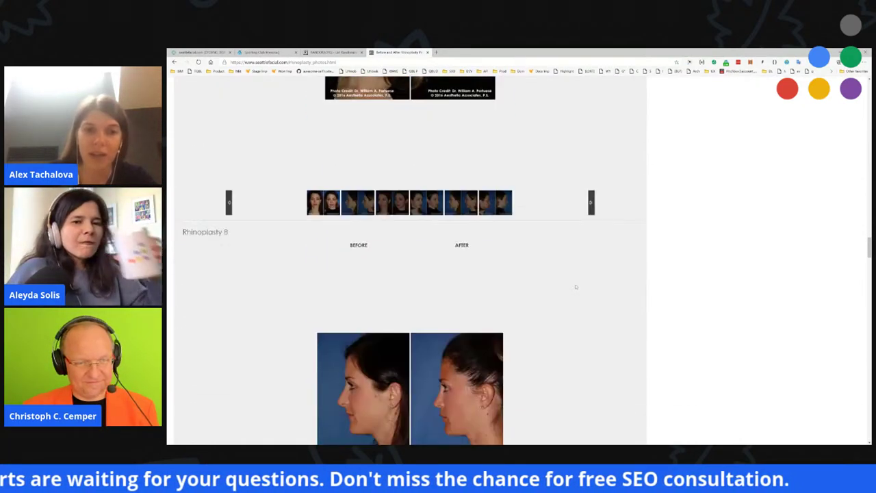
scroll(575, 286, "down", 2)
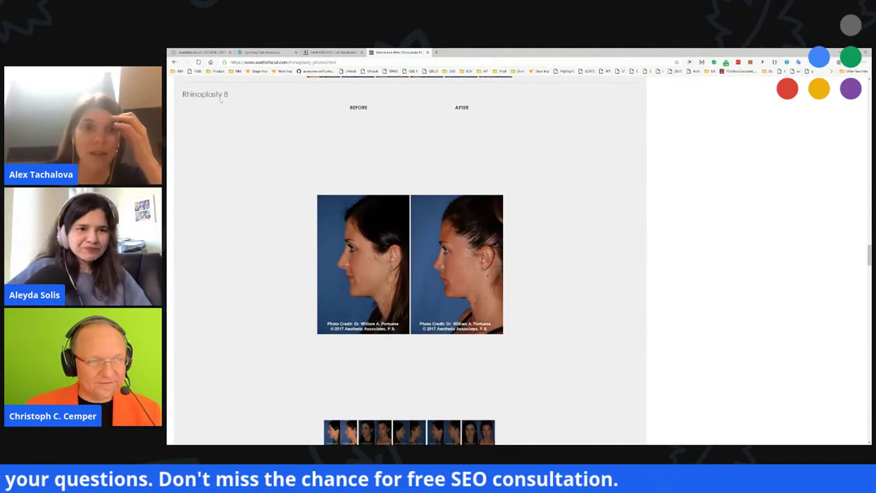
triple_click(219, 96)
left_click(332, 153)
scroll(596, 217, "down", 5)
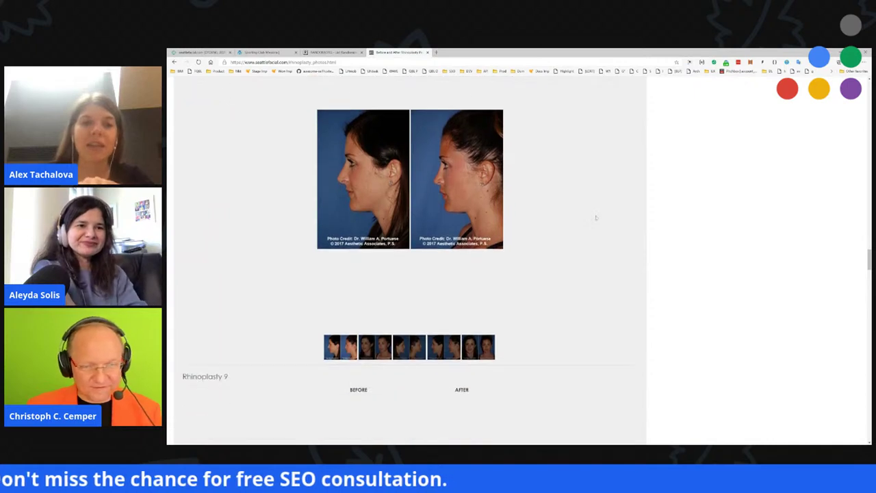
scroll(585, 223, "down", 6)
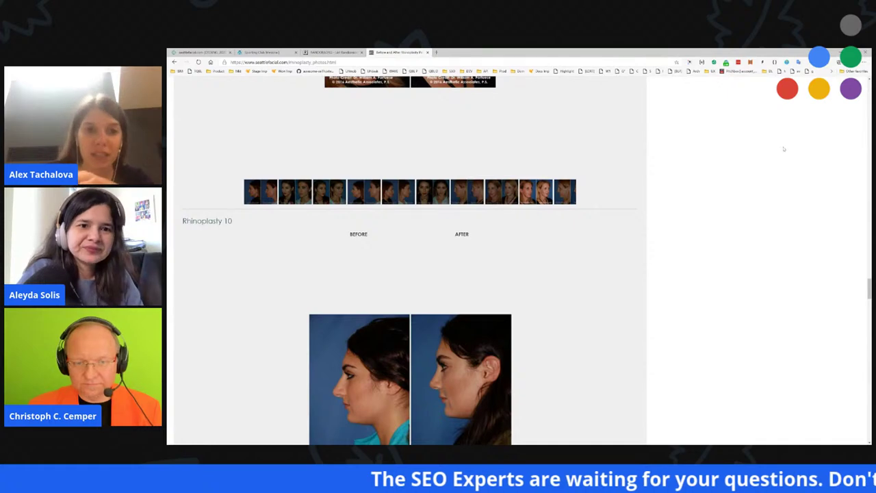
scroll(609, 220, "down", 5)
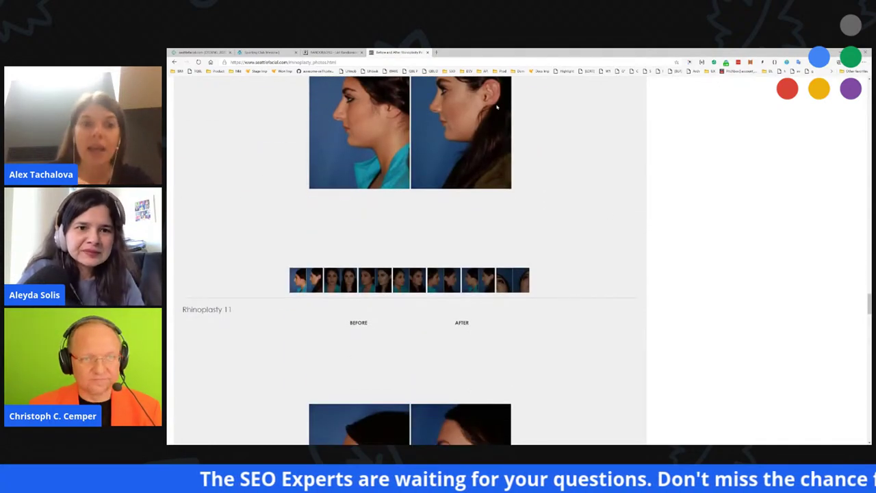
- Review the paver sealant article on the Sporting Club Messina site and return to the rhinoplasty photo gallery
left_click(266, 52)
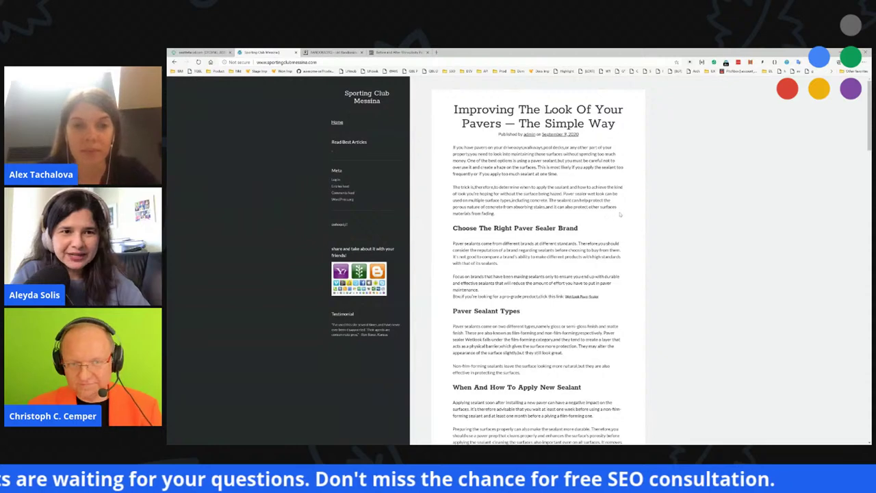
scroll(619, 215, "down", 4)
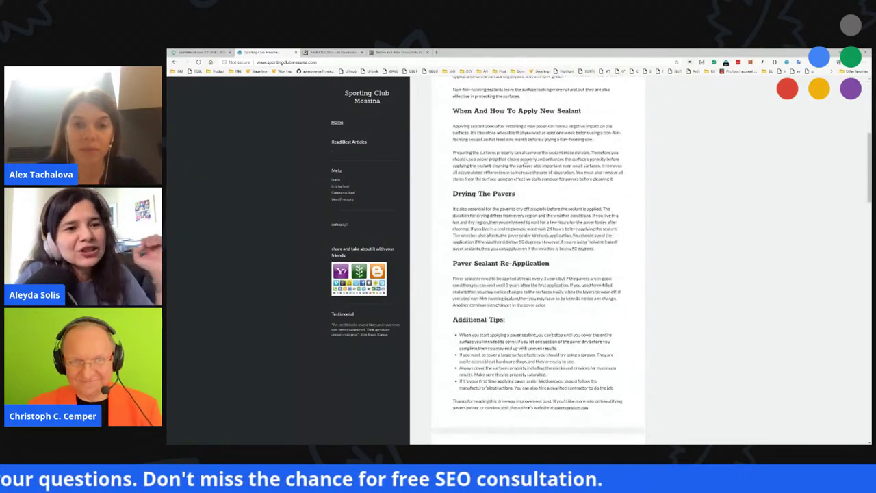
left_click(401, 52)
- Highlight the Rhinoplasty 11 caption and examine the following gallery entries down to the numbered page links and footer map
scroll(576, 240, "down", 3)
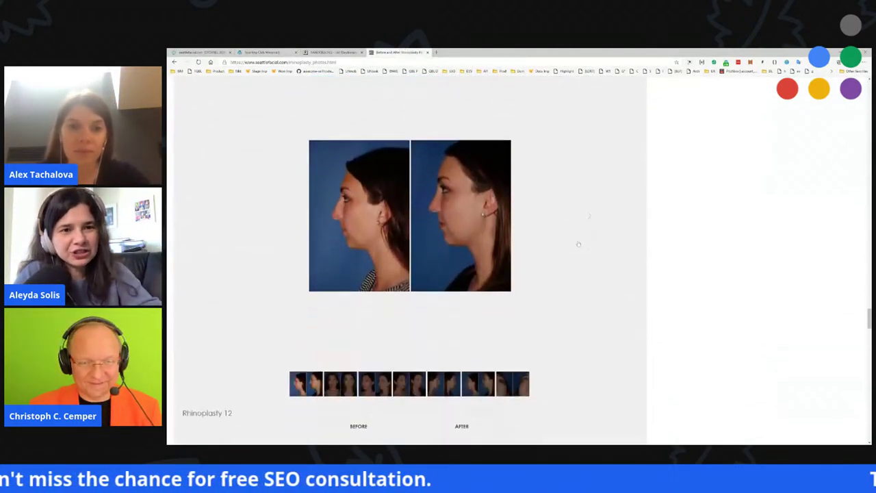
scroll(577, 243, "down", 3)
double_click(205, 199)
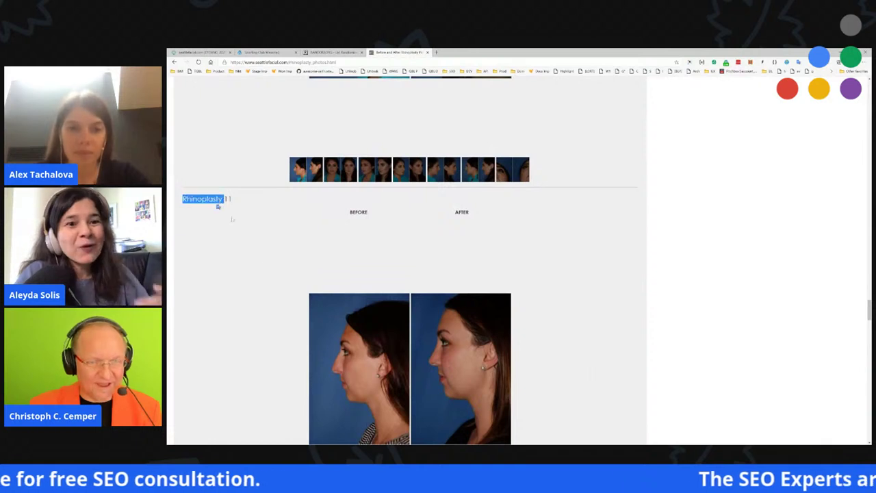
scroll(277, 269, "down", 4)
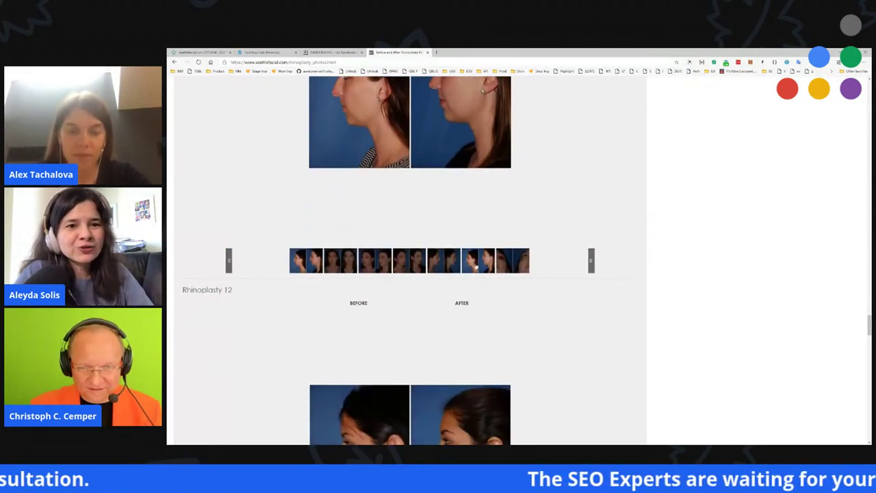
scroll(558, 275, "up", 2)
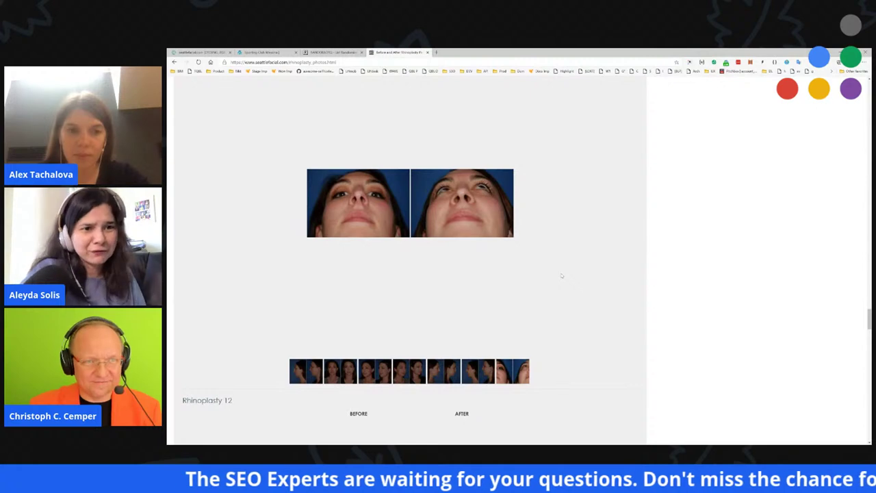
scroll(561, 275, "down", 10)
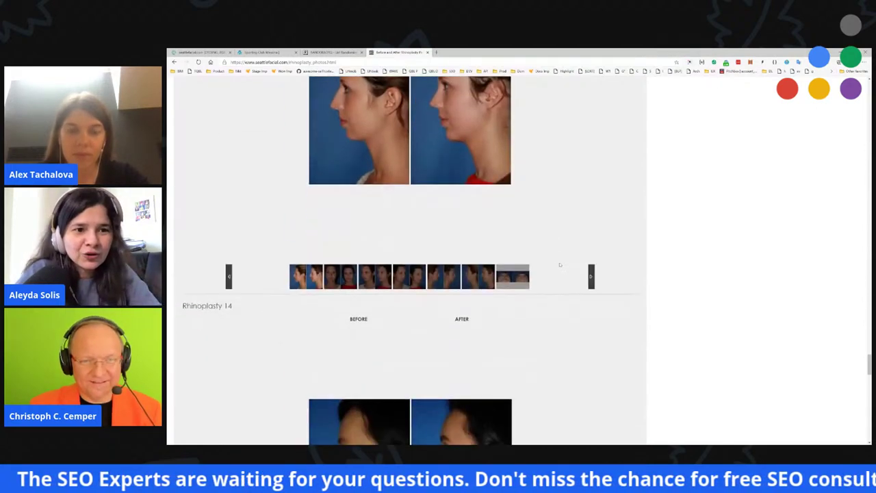
scroll(560, 266, "down", 10)
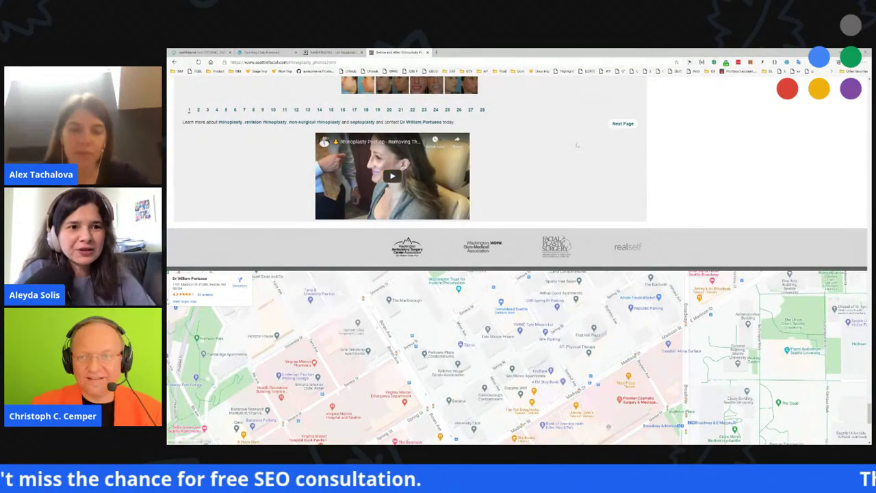
- Highlight the Rhinoplasty 15 heading with its BEFORE label and examine that entry's photos and surrounding text
scroll(577, 145, "up", 10)
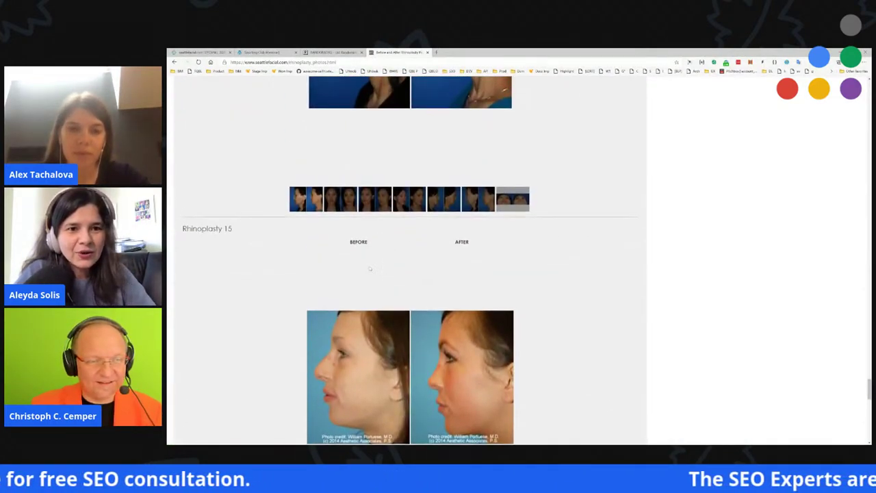
left_click_drag(193, 229, 360, 240)
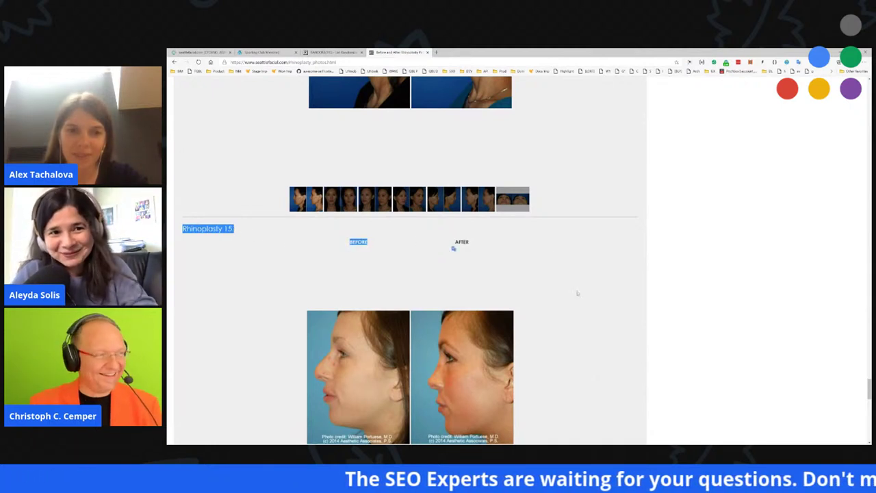
scroll(576, 278, "down", 1)
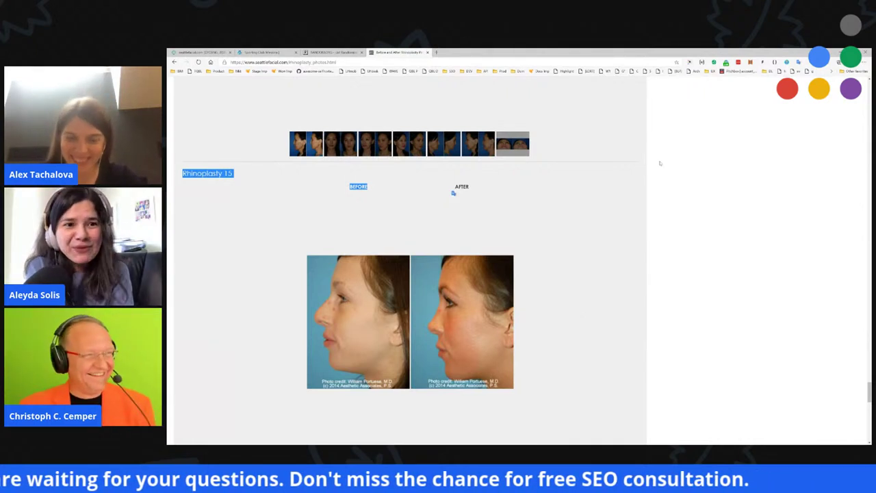
scroll(659, 161, "down", 2)
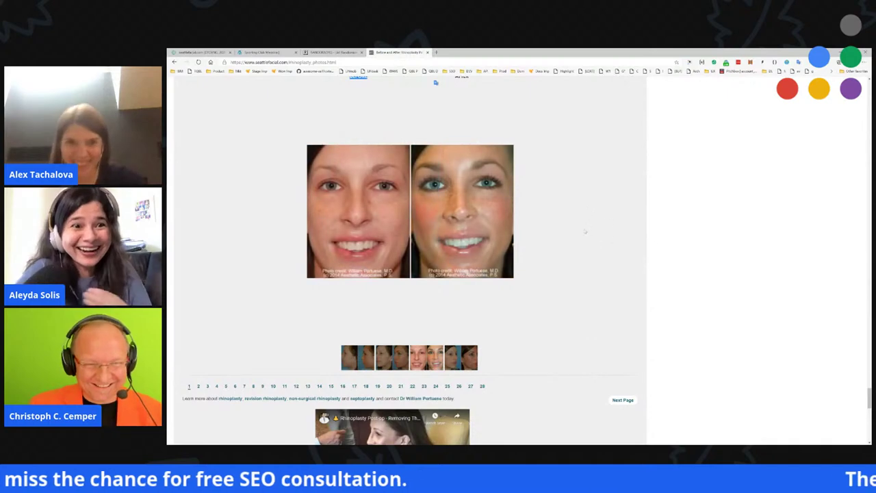
scroll(576, 243, "down", 1)
scroll(567, 255, "up", 5)
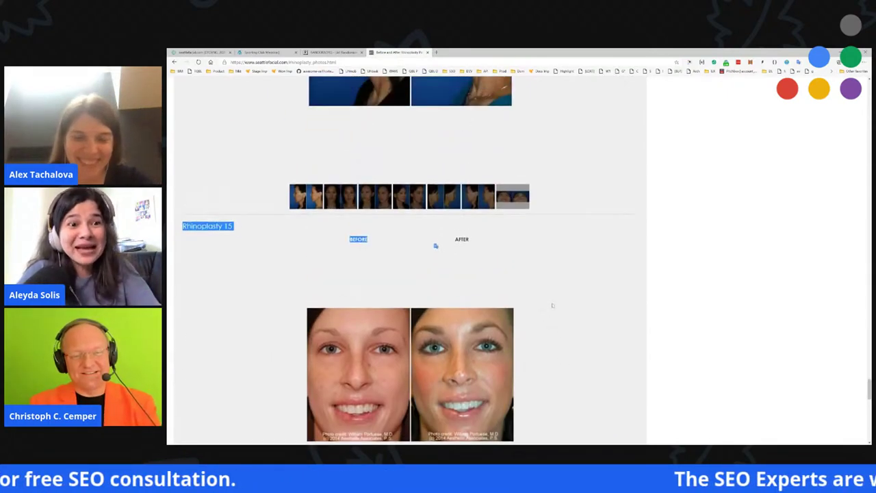
scroll(576, 223, "down", 6)
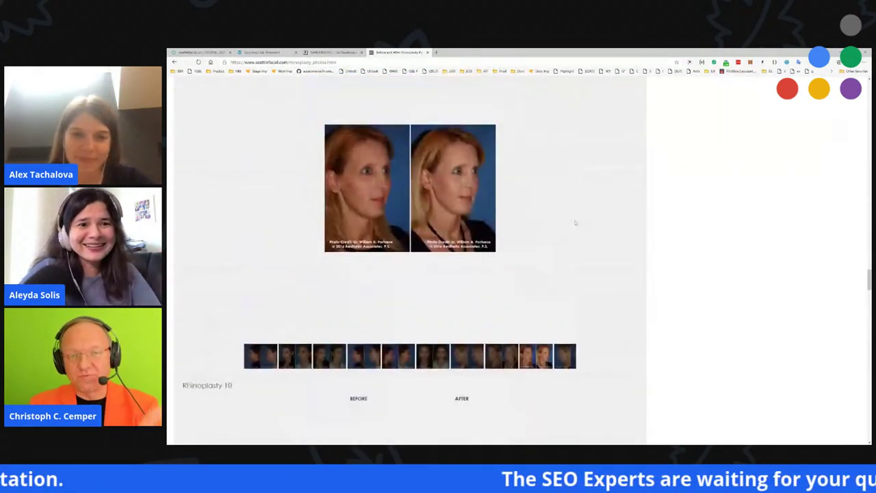
- Open the Dorsal Onlay Grafts / Implants Photo Gallery and highlight the word "Grafts" in its title
scroll(550, 210, "up", 10)
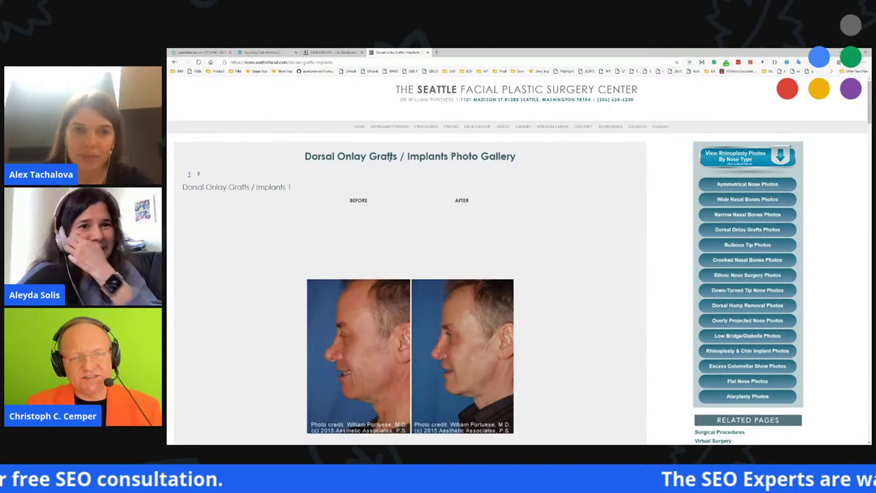
double_click(385, 156)
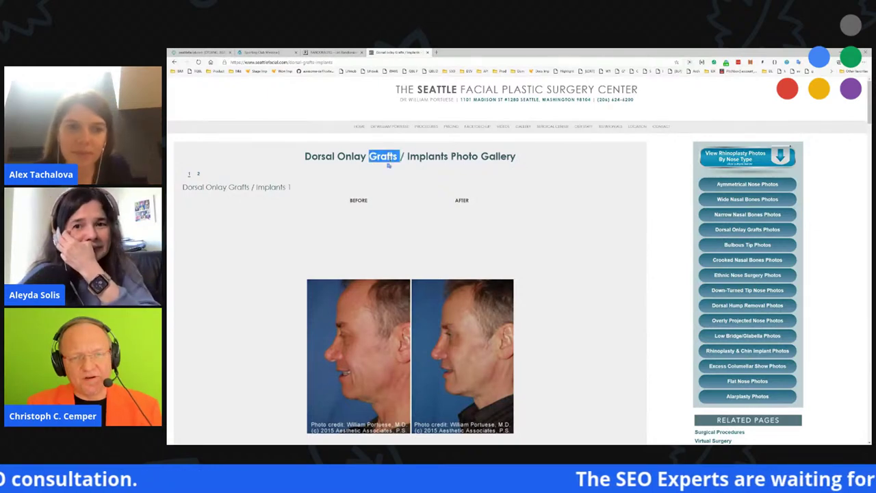
- Read the site's patient testimonials page at a larger zoom and check where the "doctors" link in one testimonial leads
left_click(616, 127)
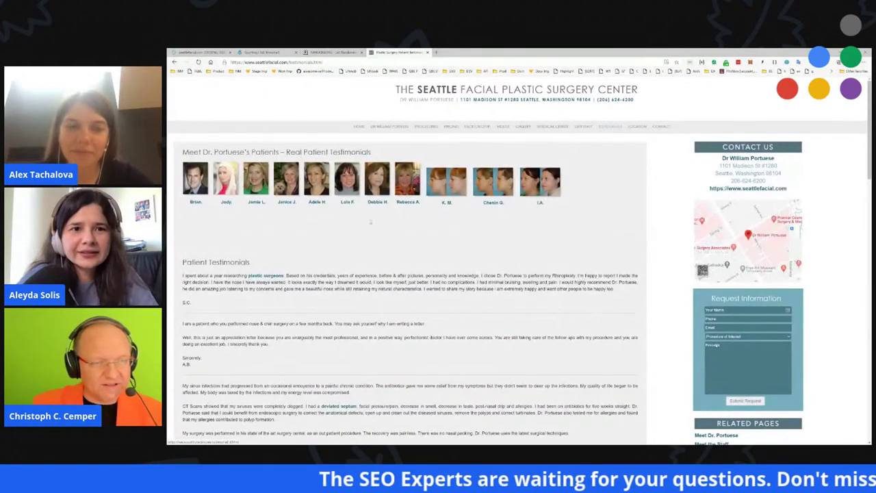
scroll(386, 221, "down", 15)
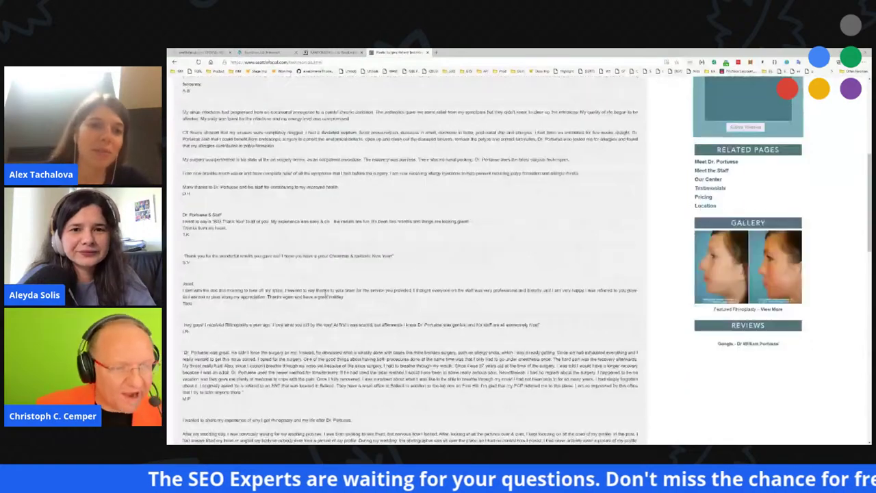
scroll(343, 273, "down", 3)
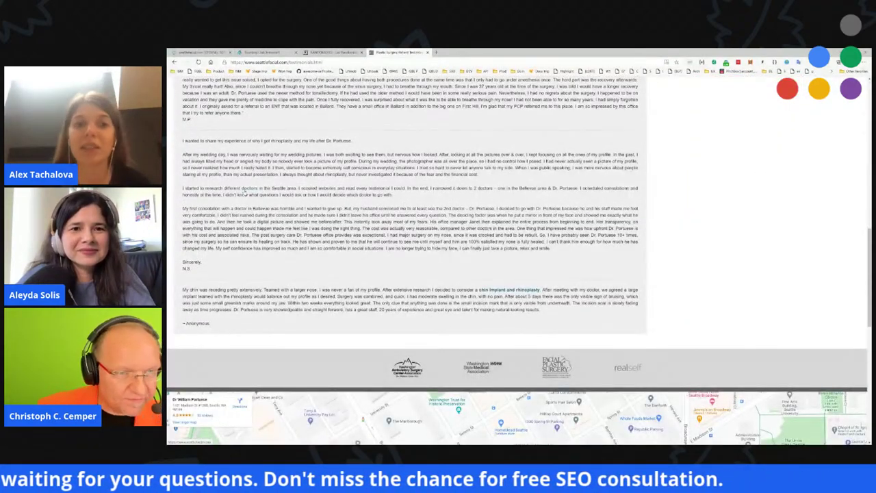
key("ctrl+plus")
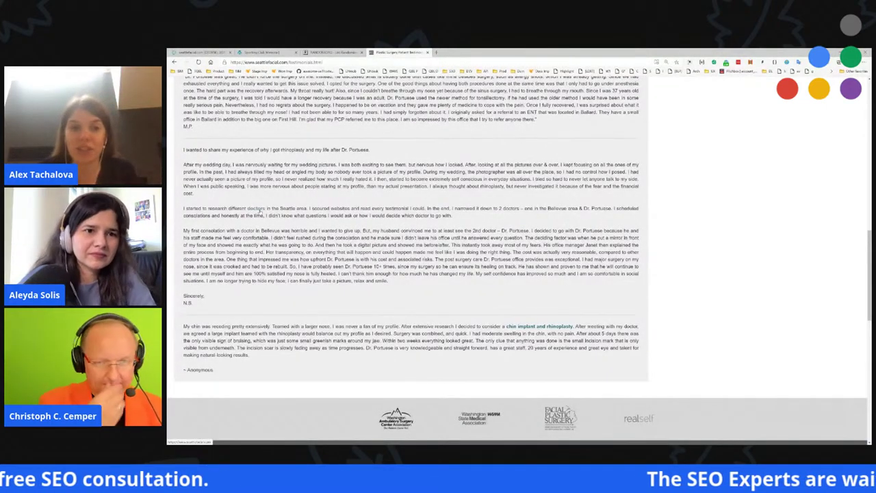
left_click(257, 208)
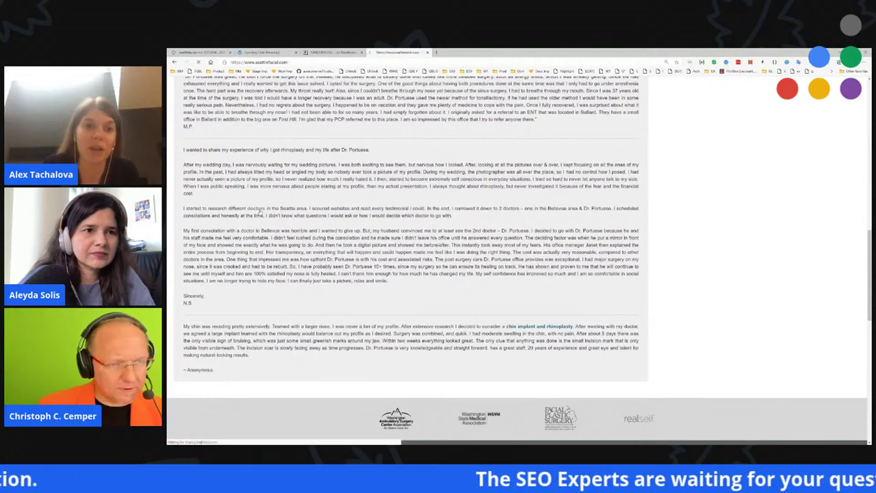
key("alt+Left")
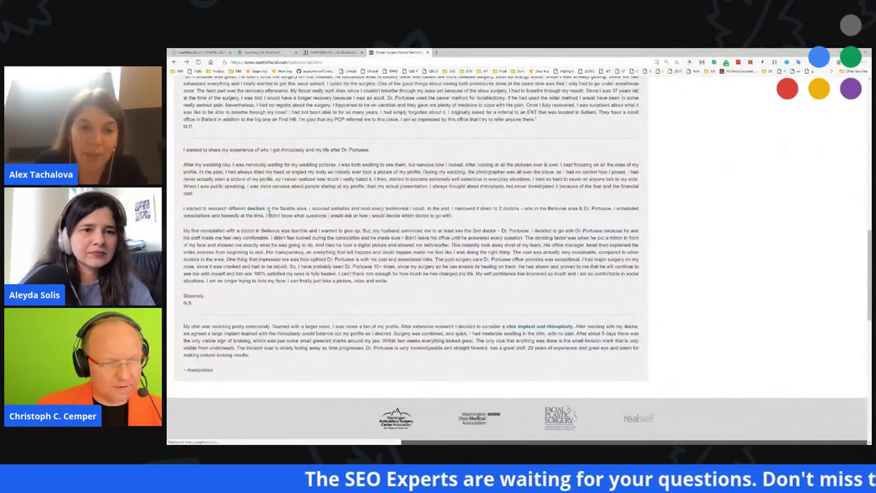
- Open the second pictured patient's testimonial from the testimonials page and view the Our Plastic Surgery Staff page
scroll(256, 214, "up", 5)
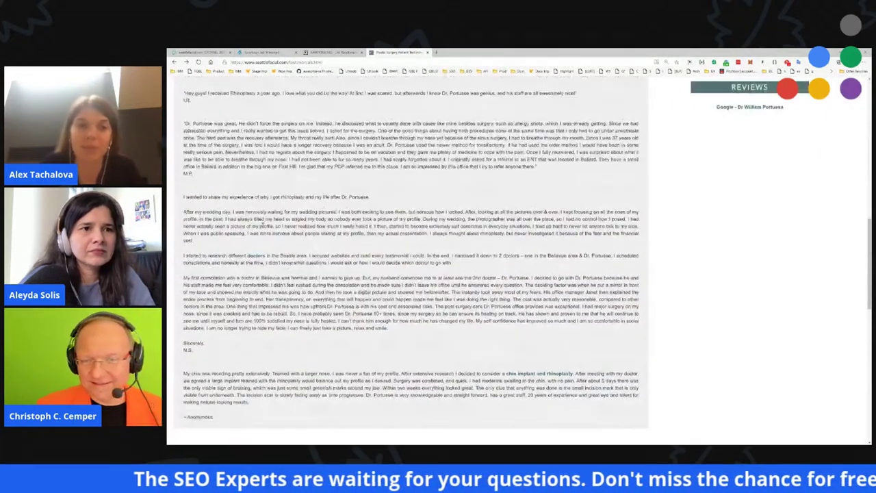
scroll(561, 238, "up", 2)
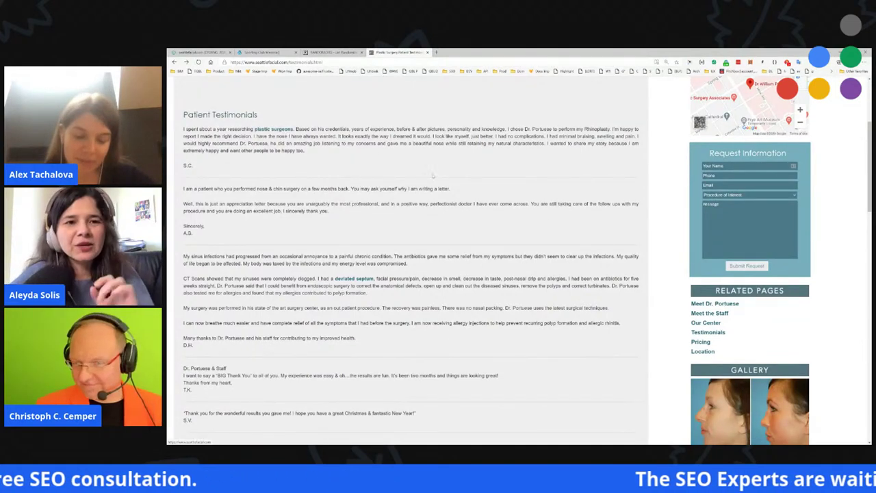
scroll(432, 175, "up", 5)
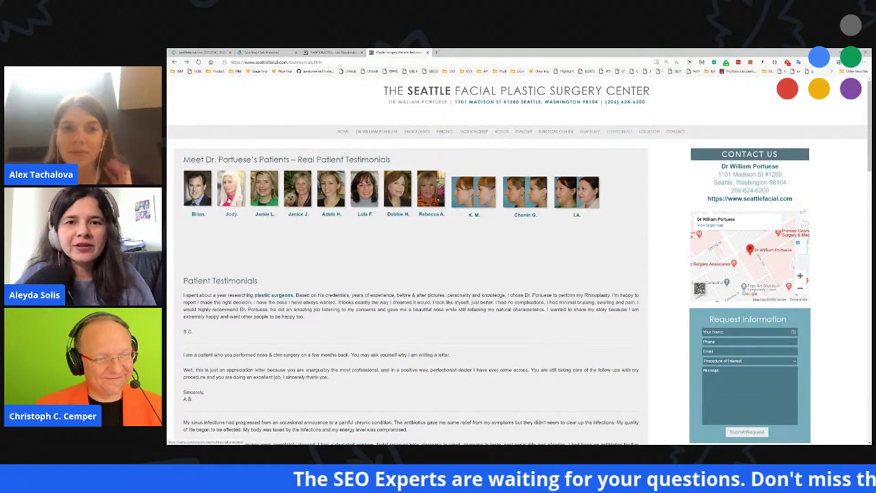
left_click(231, 192)
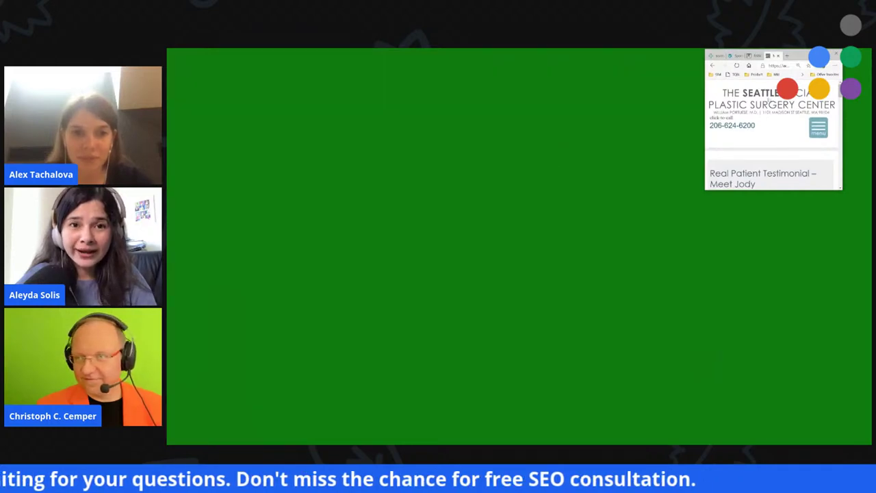
key("super+Up")
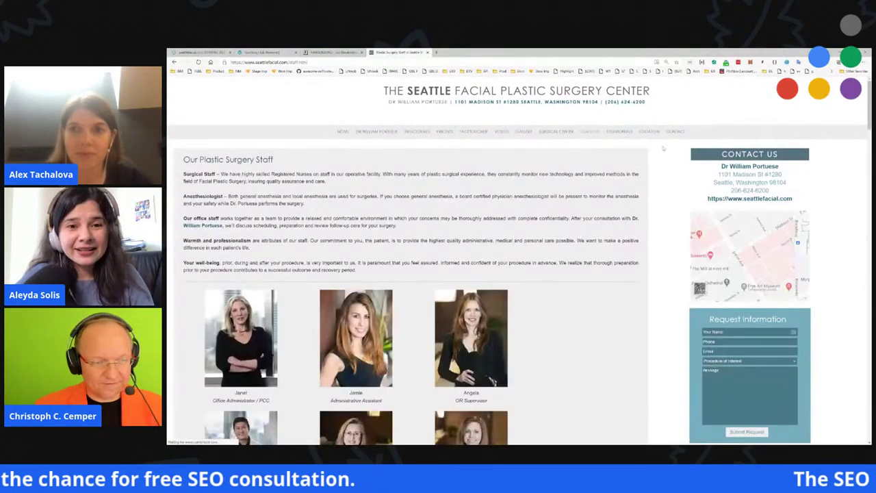
- Review the staff page through its Board Certified Anesthesiologists section, highlighting the first anesthesiologist's name and checking the listed credentials
scroll(520, 332, "down", 5)
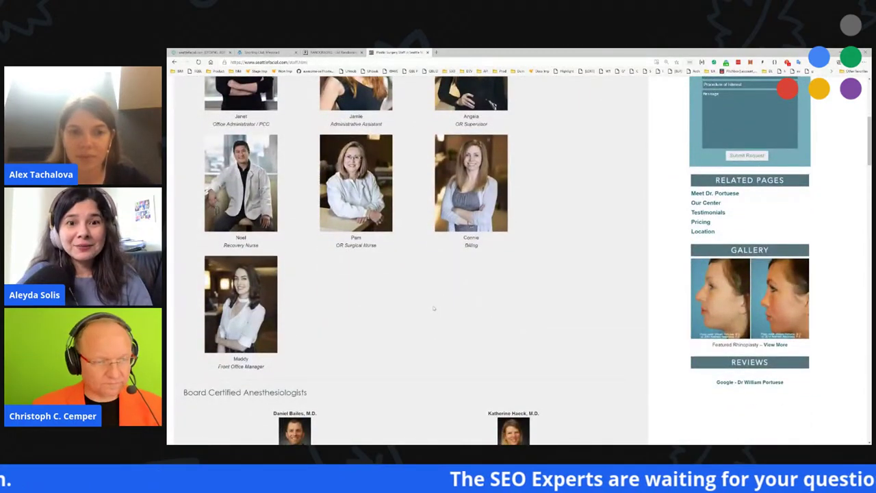
scroll(429, 315, "down", 4)
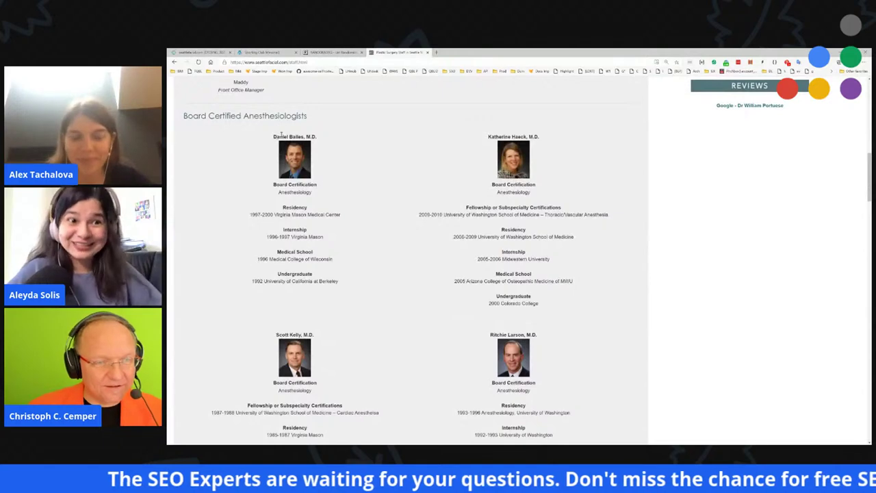
left_click_drag(273, 134, 316, 136)
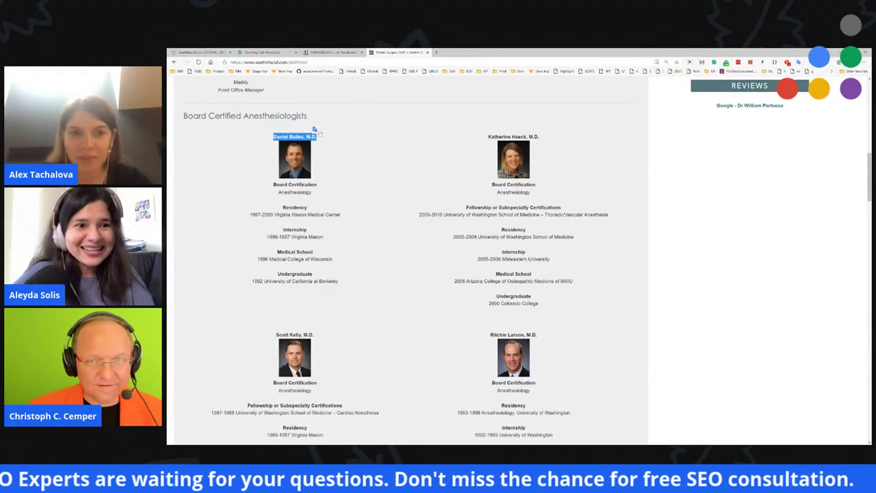
scroll(559, 194, "down", 8)
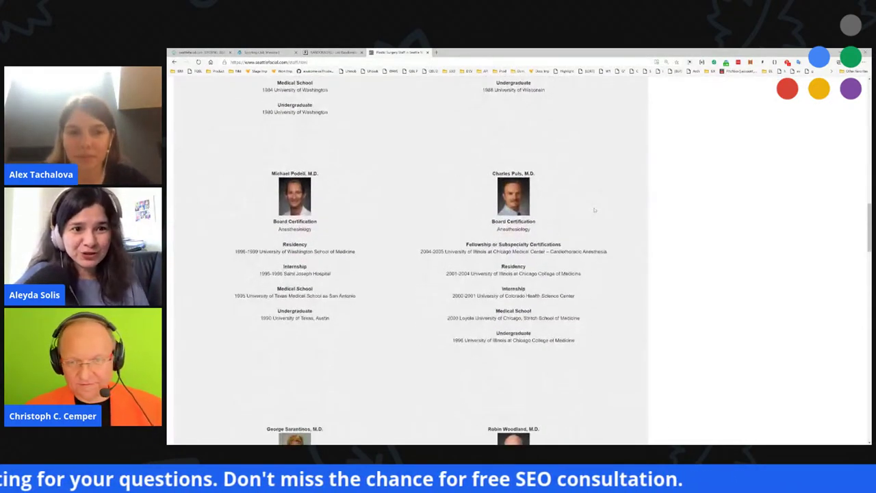
scroll(596, 213, "down", 10)
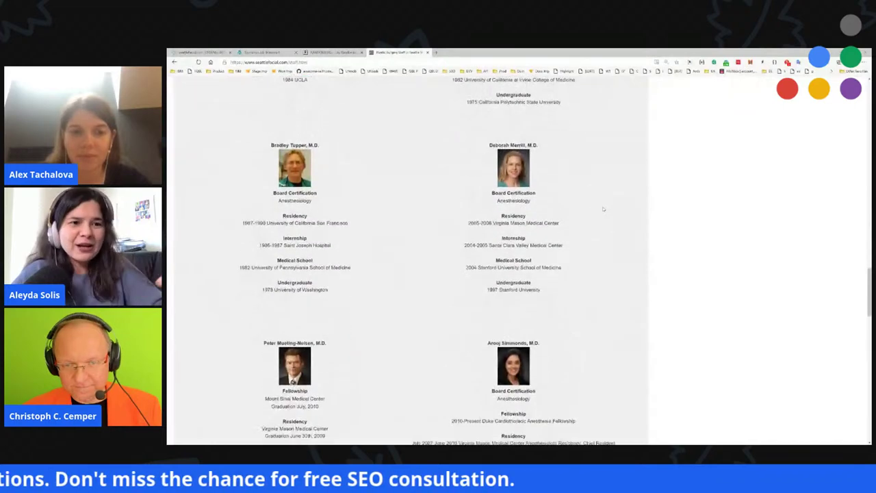
scroll(602, 208, "down", 5)
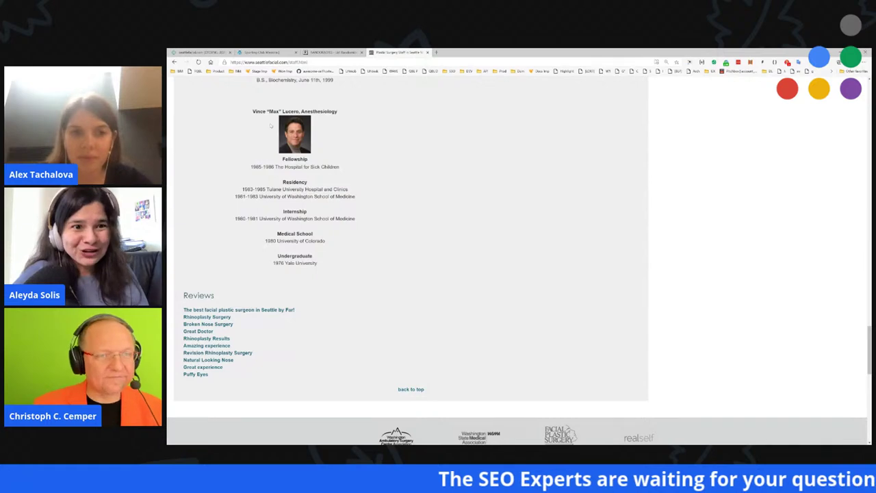
- Search Google for the last listed anesthesiologist's name, look through the results, and return to the staff page
left_click_drag(311, 104, 299, 111)
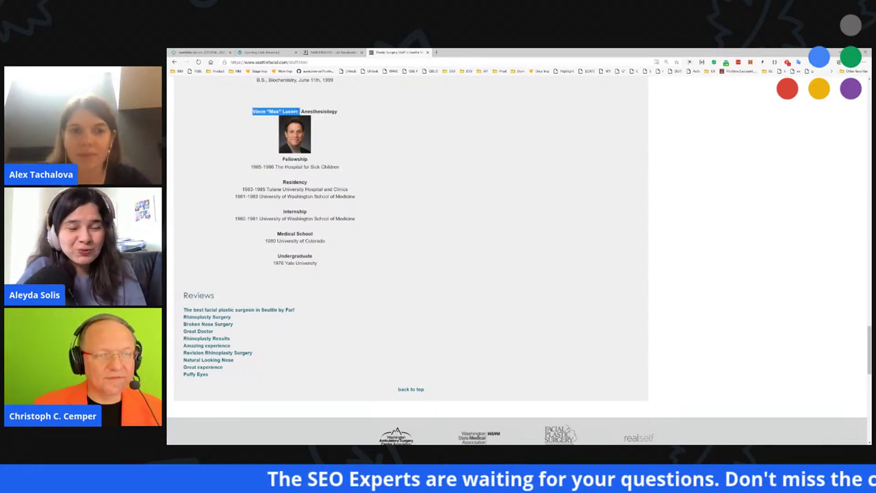
key("ctrl+shift+g")
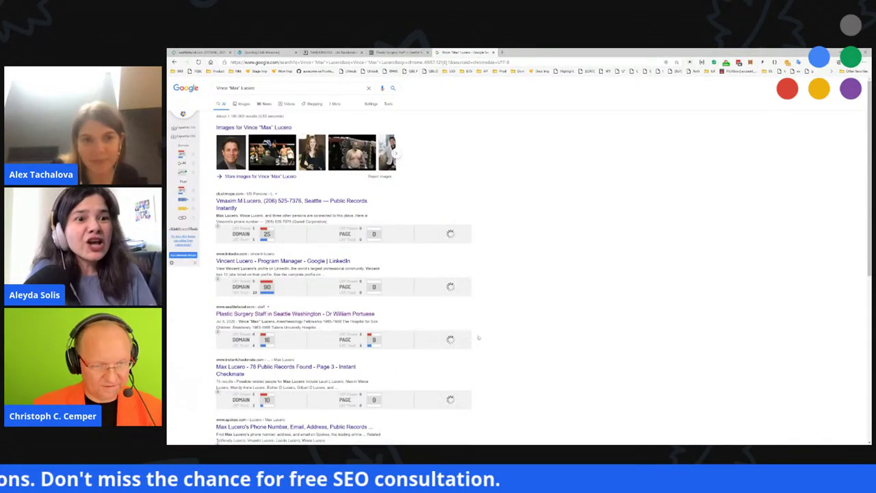
scroll(304, 321, "down", 4)
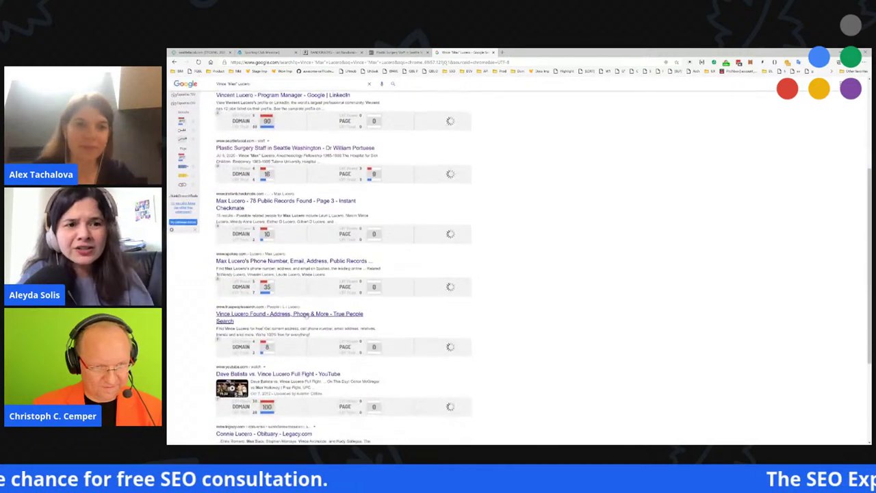
scroll(309, 315, "down", 5)
key("ctrl+w")
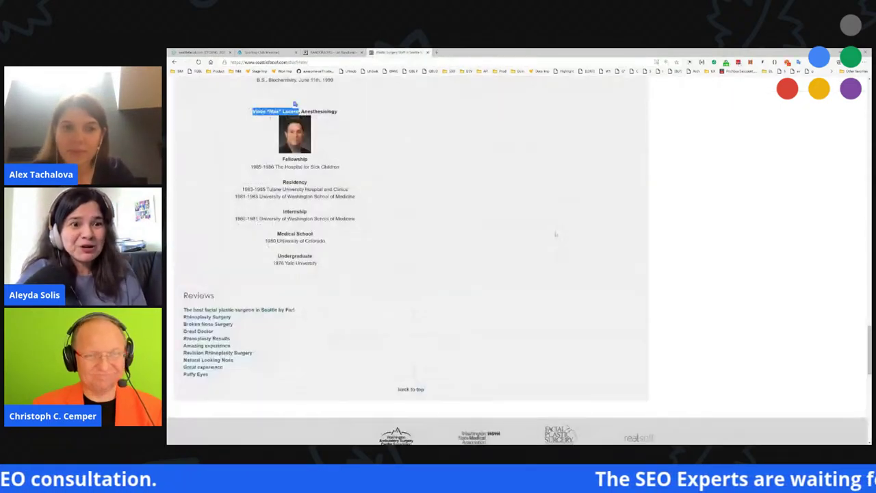
- Read the Surgical Center page down to its footer map and open the surgeon's profile page
scroll(548, 279, "up", 15)
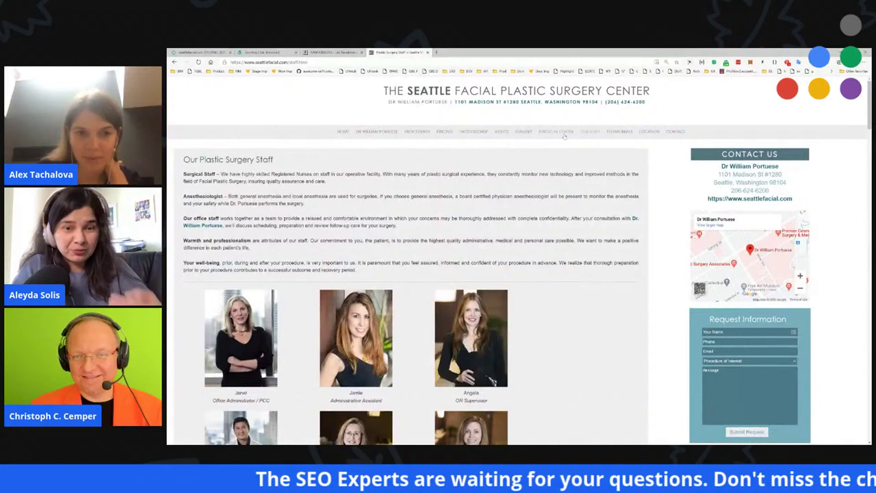
left_click(561, 133)
mouse_move(677, 141)
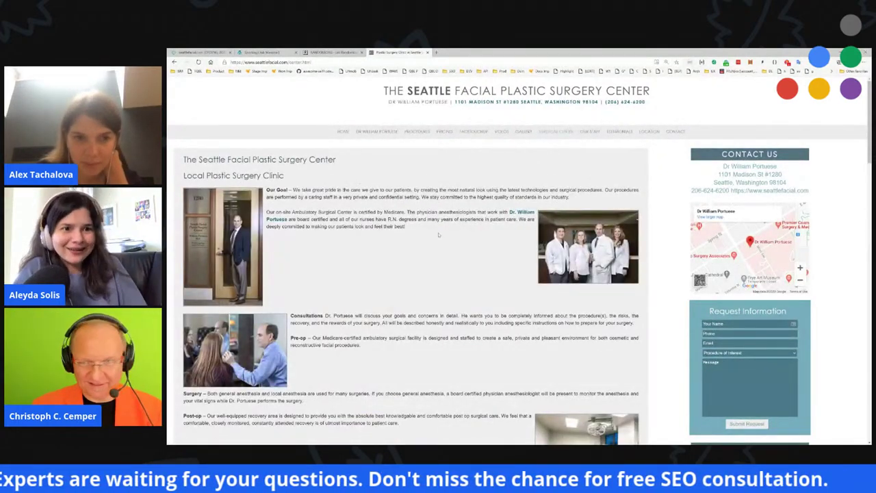
scroll(438, 234, "down", 5)
scroll(618, 214, "down", 2)
scroll(596, 307, "down", 6)
scroll(592, 305, "down", 5)
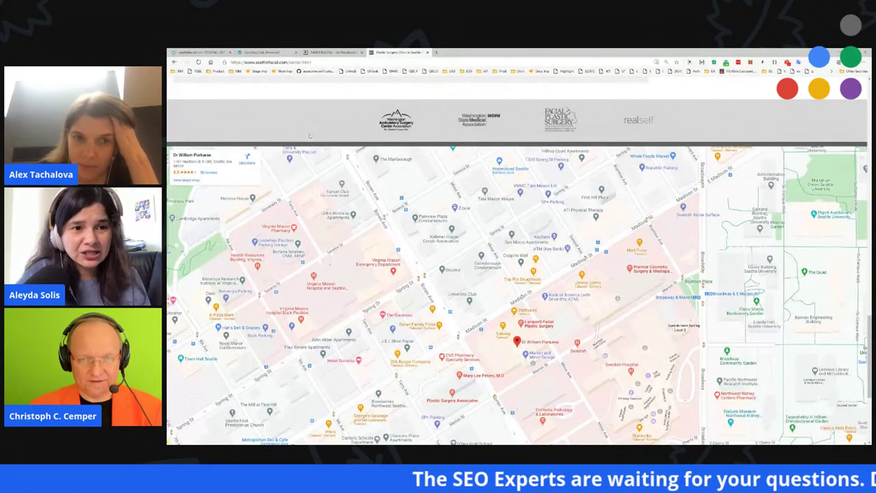
scroll(310, 135, "up", 15)
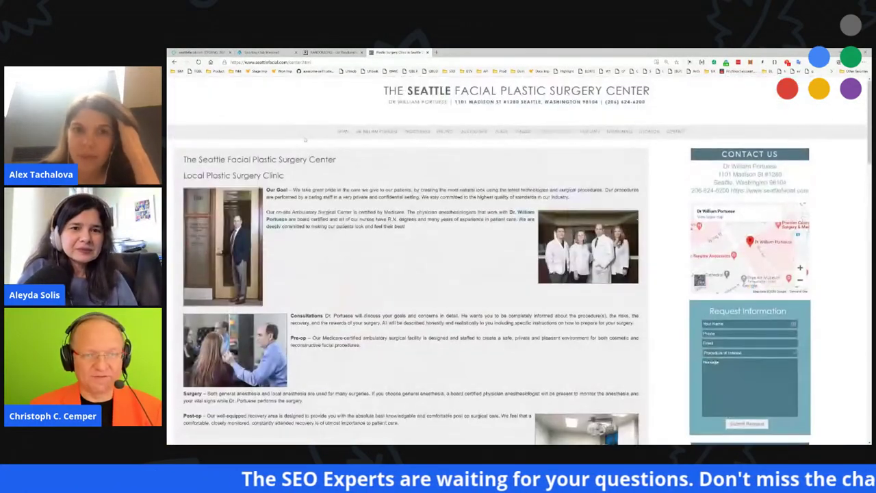
left_click(345, 136)
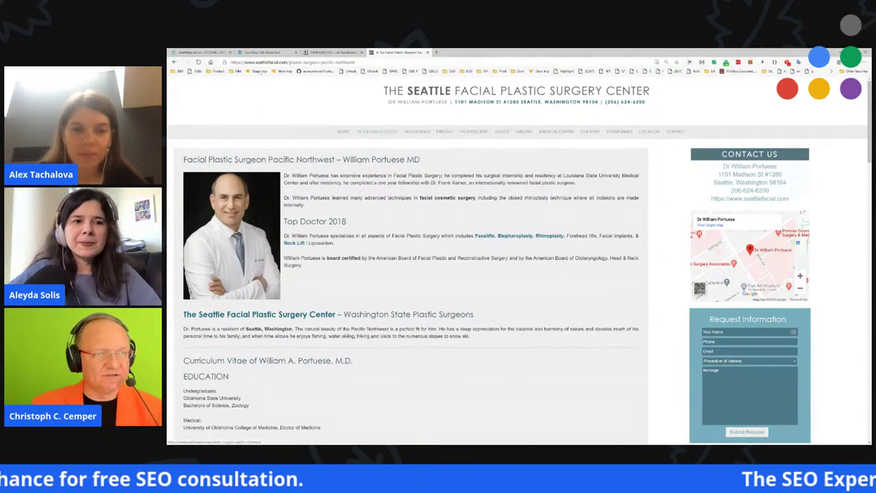
- Switch to LinkResearchTools, open the Domain Overview and review the Links from Private blog network (PBN) issue
key("ctrl+1")
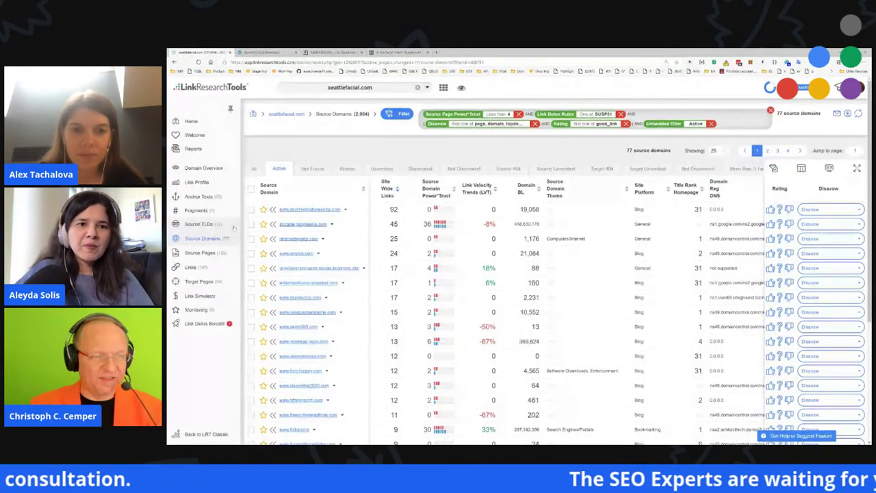
left_click(206, 168)
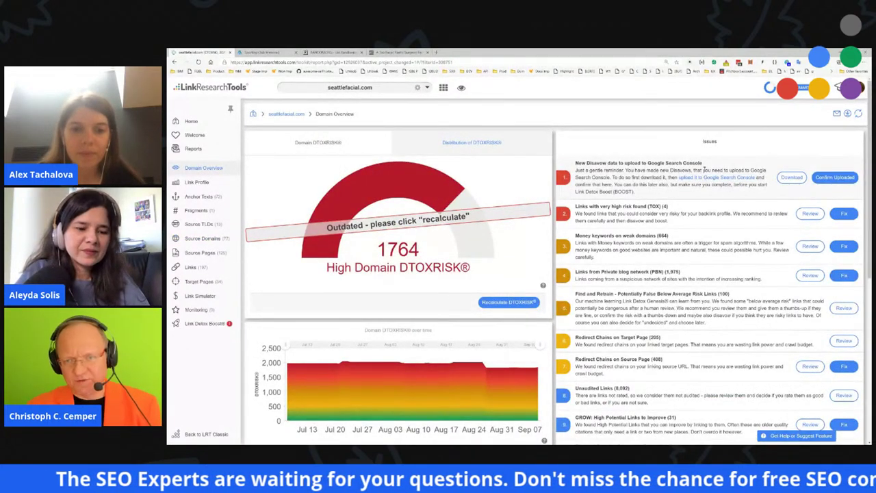
left_click_drag(658, 272, 679, 279)
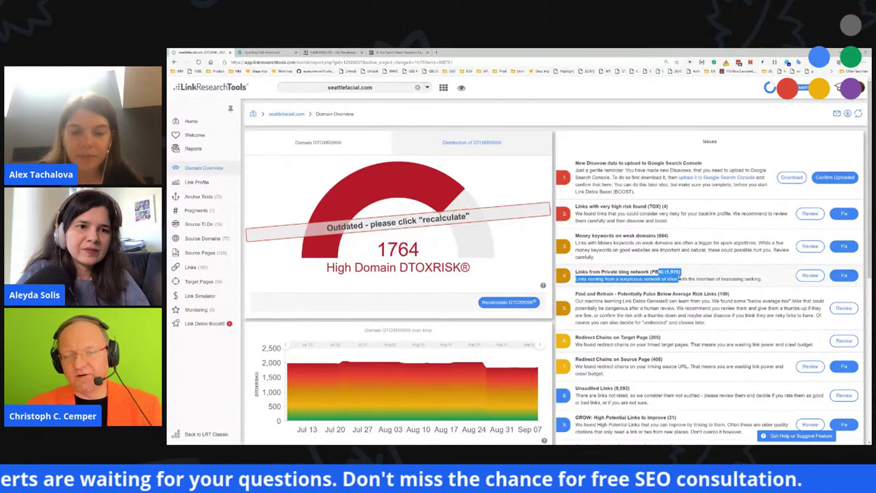
left_click(678, 279)
left_click(810, 275)
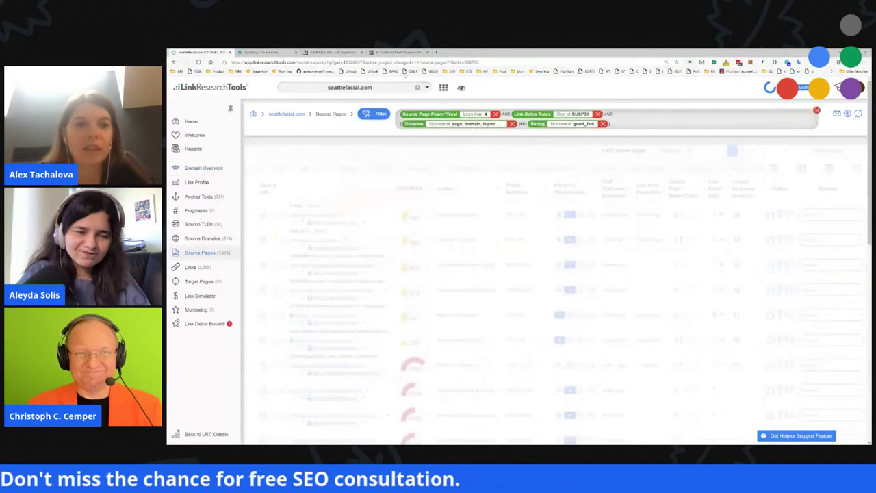
- Switch to the Sporting Club Messina blog, highlight the newest post's publication date and skim the remaining posts to the page's end
left_click(400, 52)
left_click(335, 52)
left_click(267, 52)
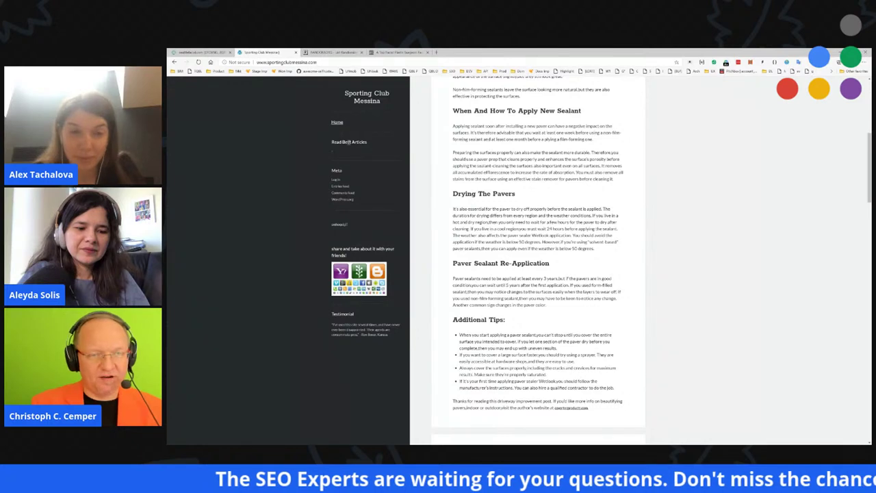
scroll(505, 145, "up", 5)
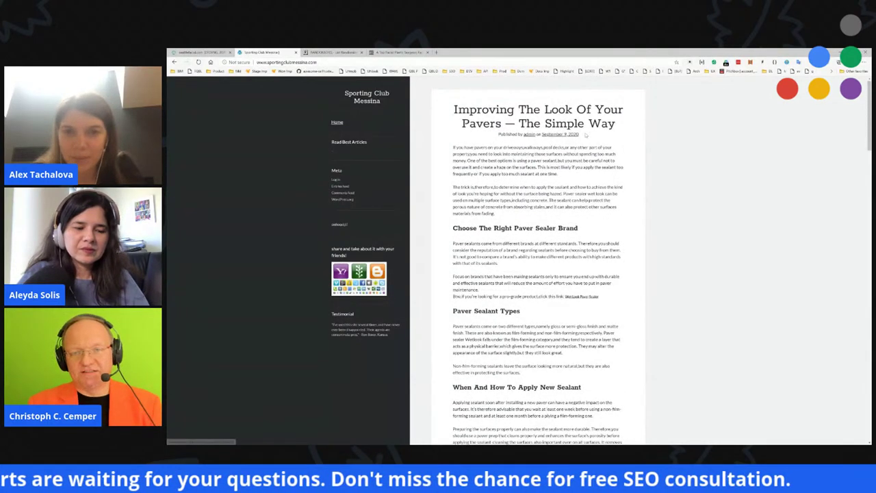
left_click_drag(585, 135, 564, 134)
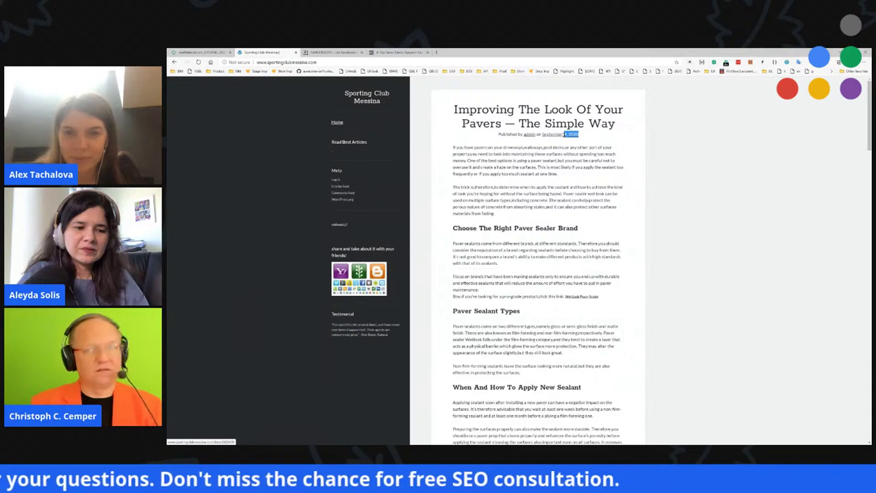
scroll(563, 134, "down", 10)
scroll(552, 203, "down", 15)
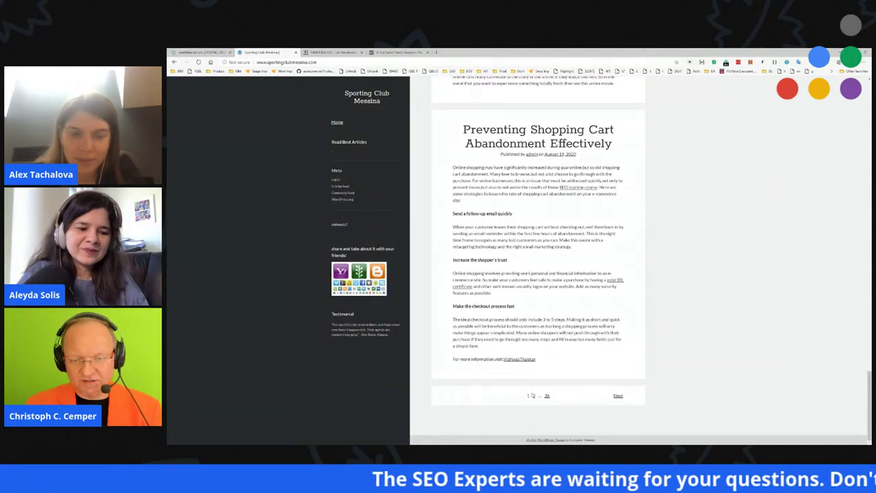
- Open the last page of the Sporting Club Messina blog archive and read the grill mat post there
left_click(547, 395)
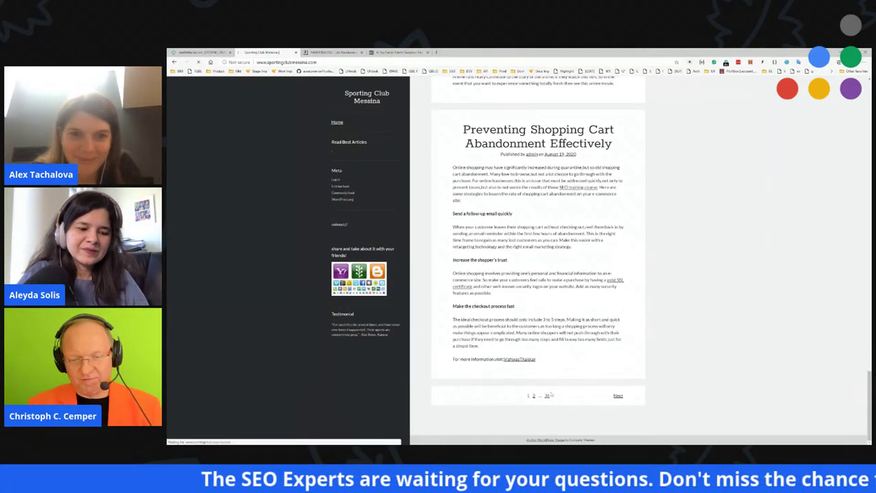
scroll(529, 195, "down", 1)
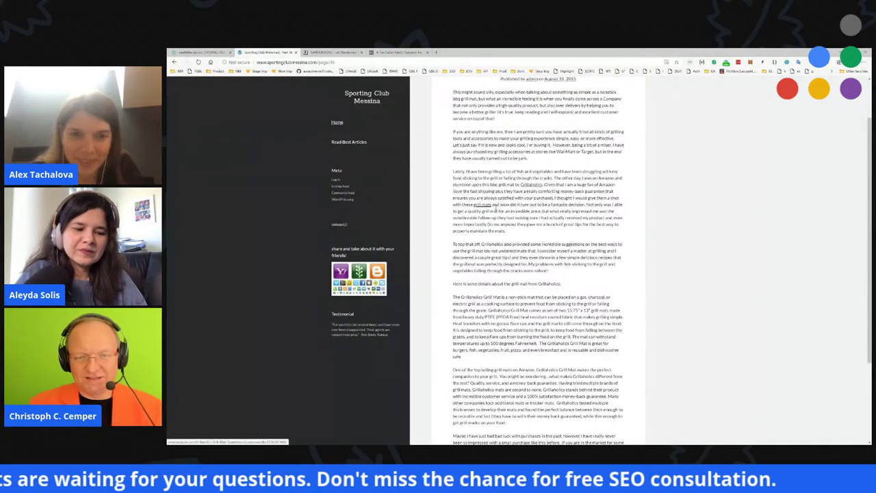
scroll(567, 277, "down", 1)
scroll(567, 276, "down", 2)
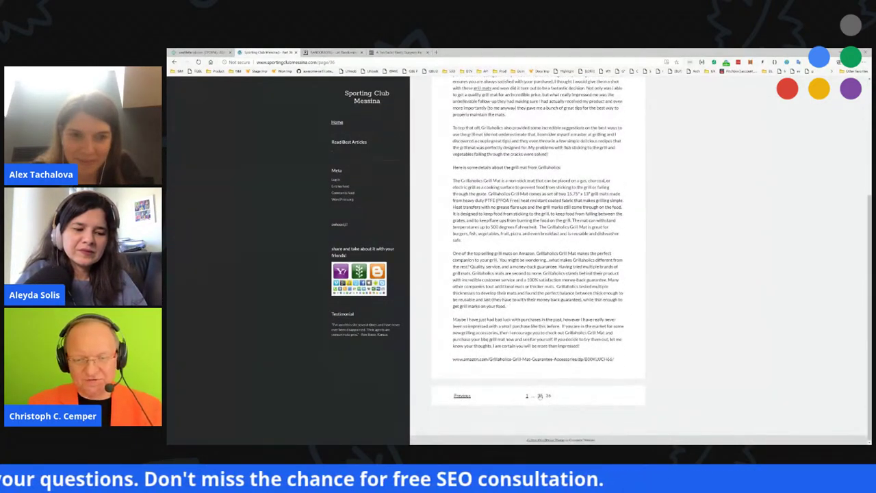
- Return to LinkResearchTools and examine the filtered Link Profile by Link Status and by DTOXRISK
left_click(400, 52)
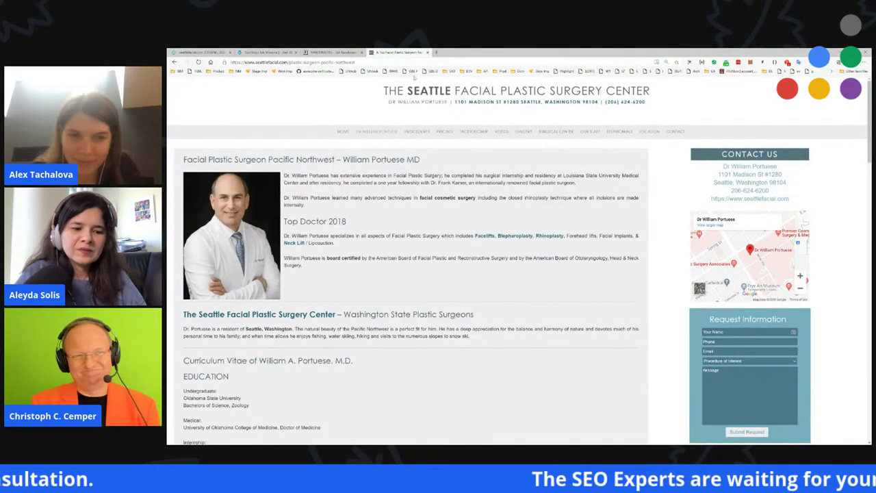
left_click(199, 52)
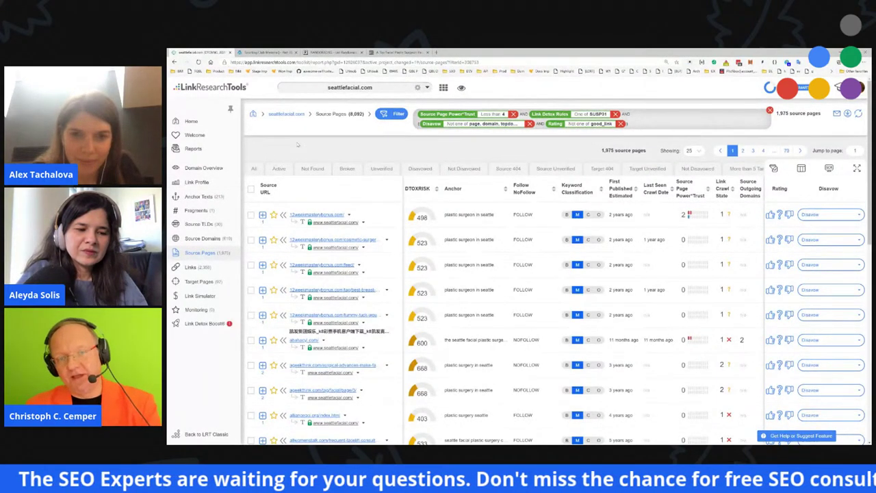
left_click(197, 182)
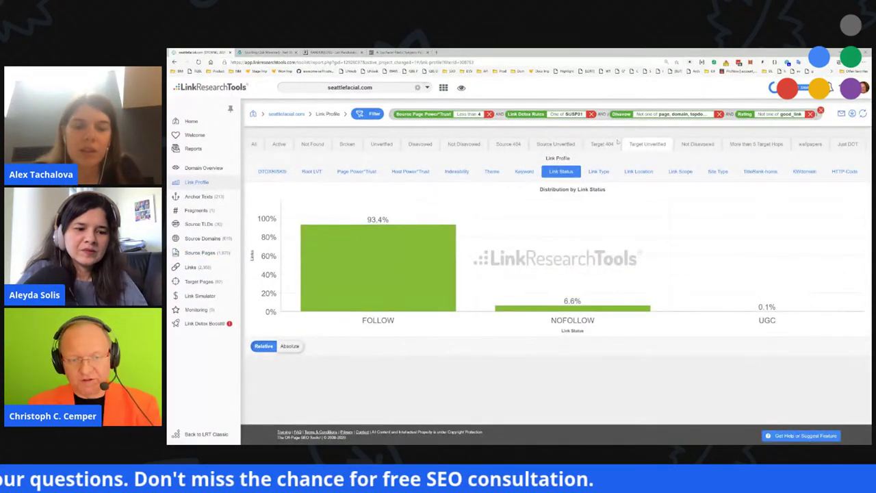
mouse_move(386, 267)
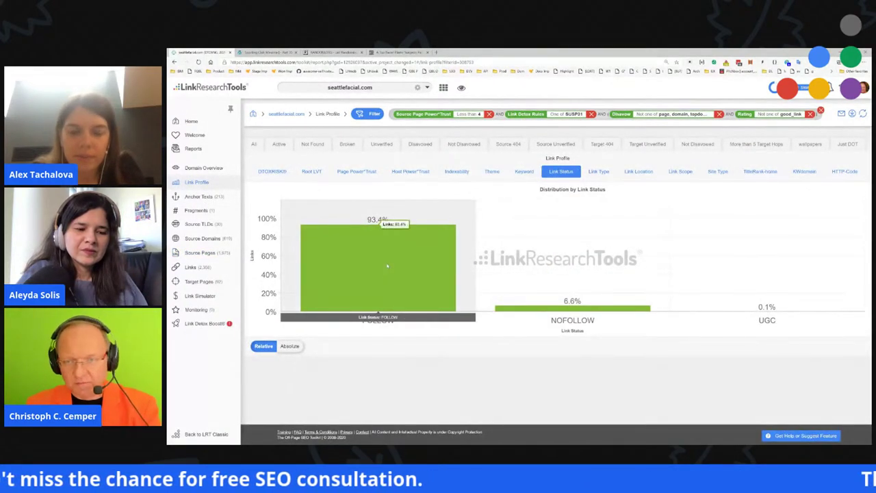
left_click(271, 171)
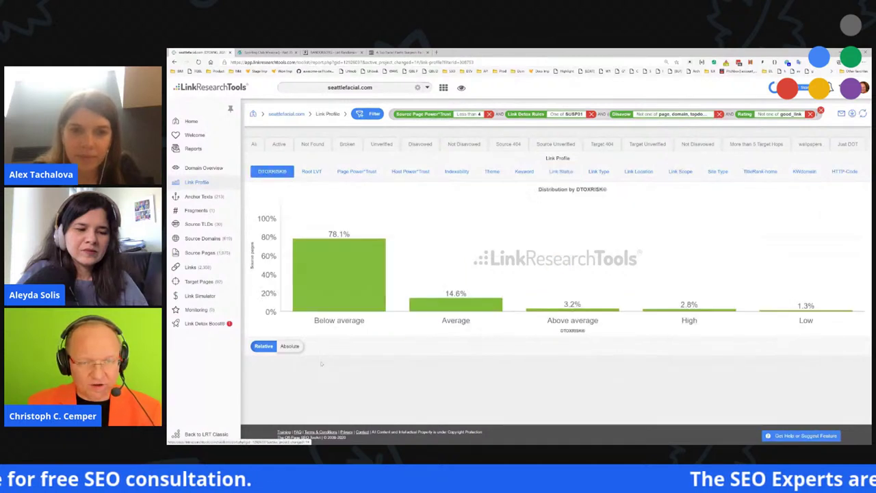
mouse_move(351, 285)
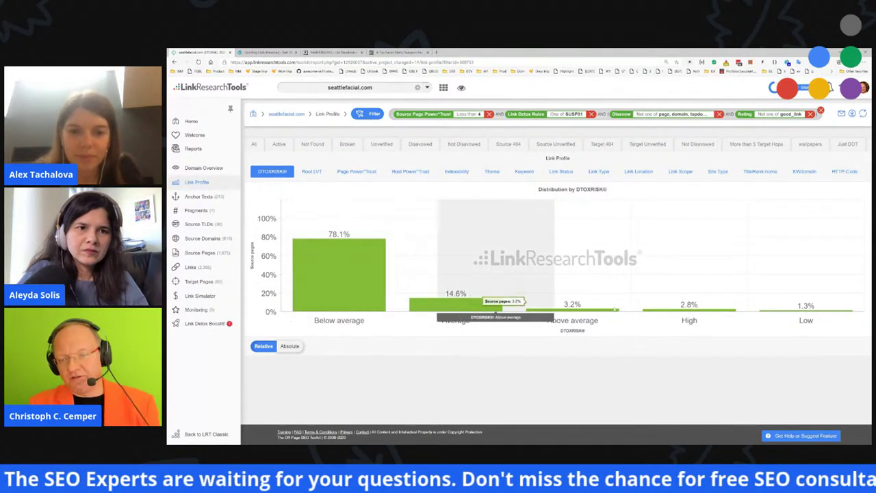
- Show only the source pages with High DTOXRISK and look through the list
mouse_move(688, 309)
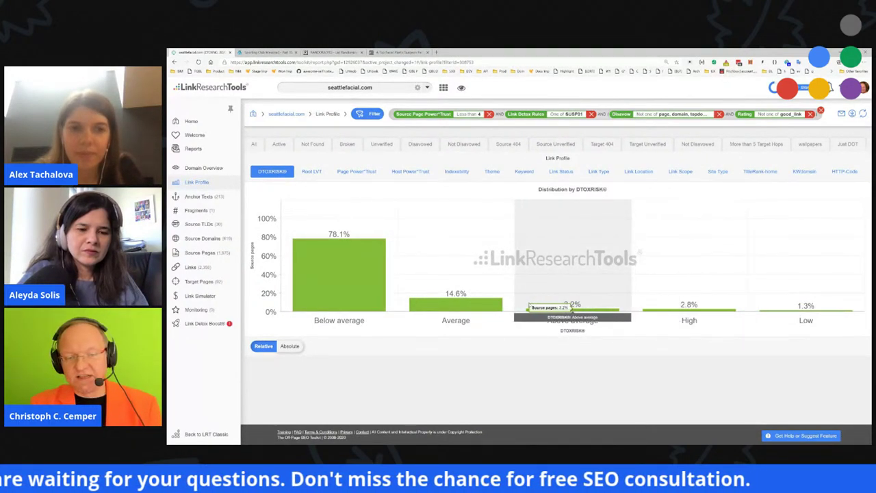
left_click(702, 310)
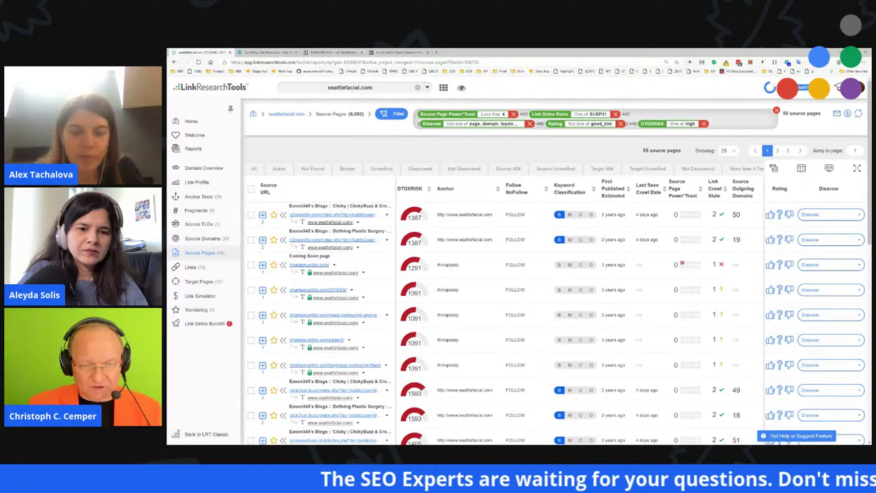
scroll(486, 414, "down", 10)
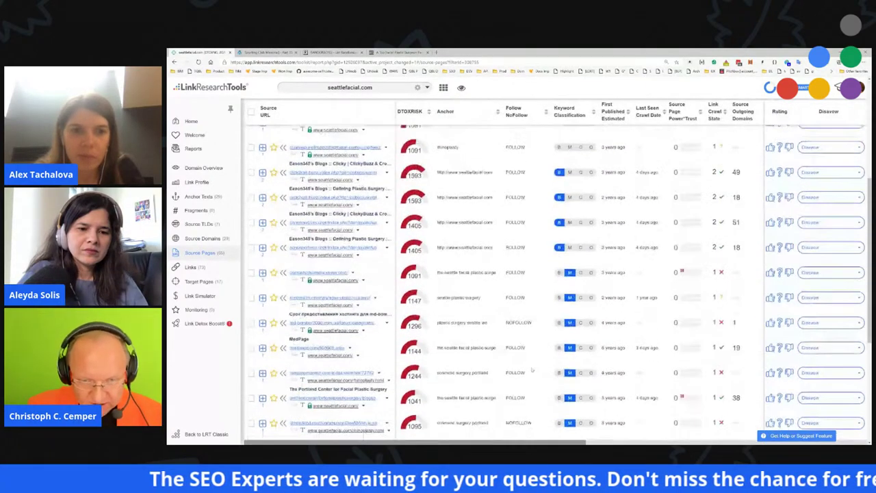
- Remove the High DTOXRISK condition from the source page filter and open the Anchor Texts report for the remaining filtered links
scroll(482, 150, "up", 10)
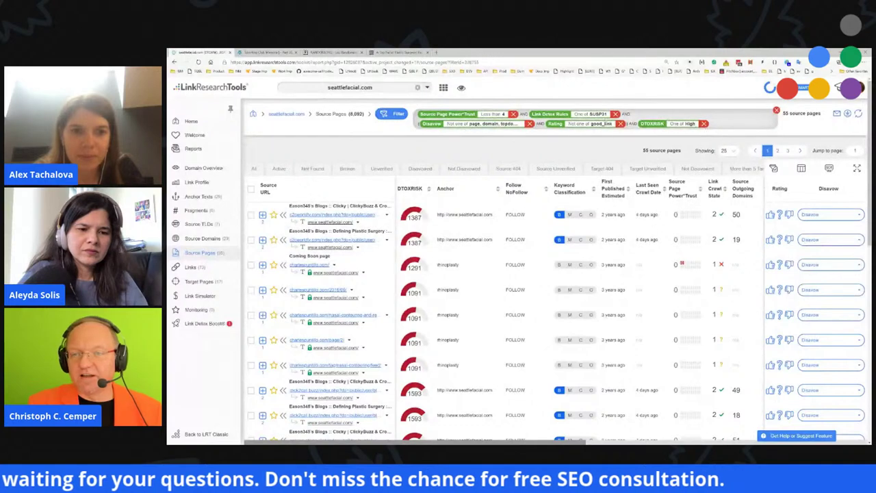
left_click(704, 123)
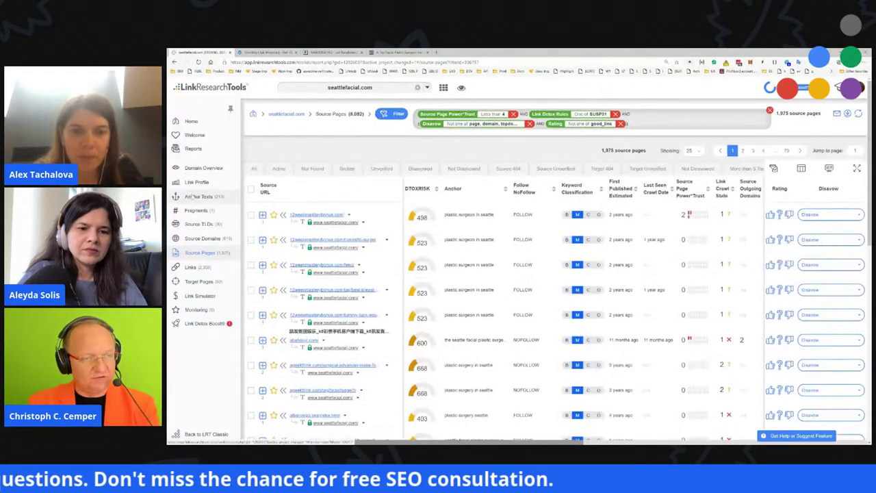
left_click(193, 197)
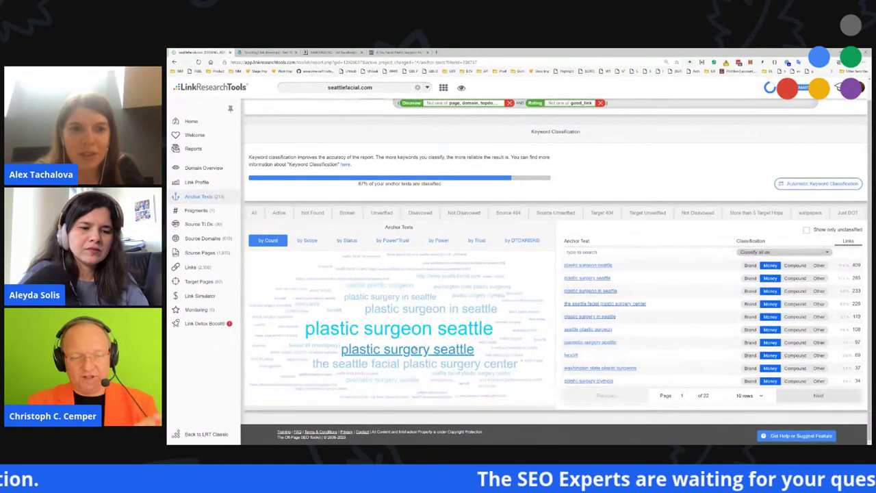
mouse_move(413, 350)
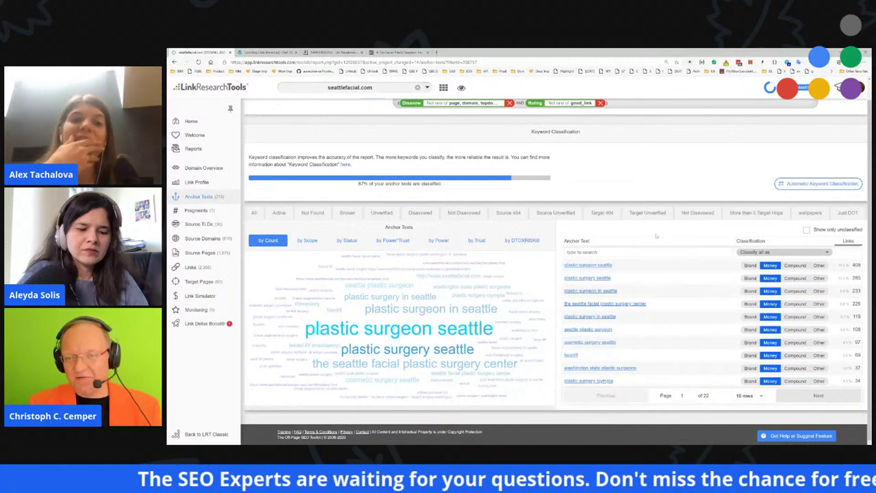
- Sort the filtered anchor texts alphabetically, reverse the order, and review the list alongside the anchor text cloud
left_click(694, 244)
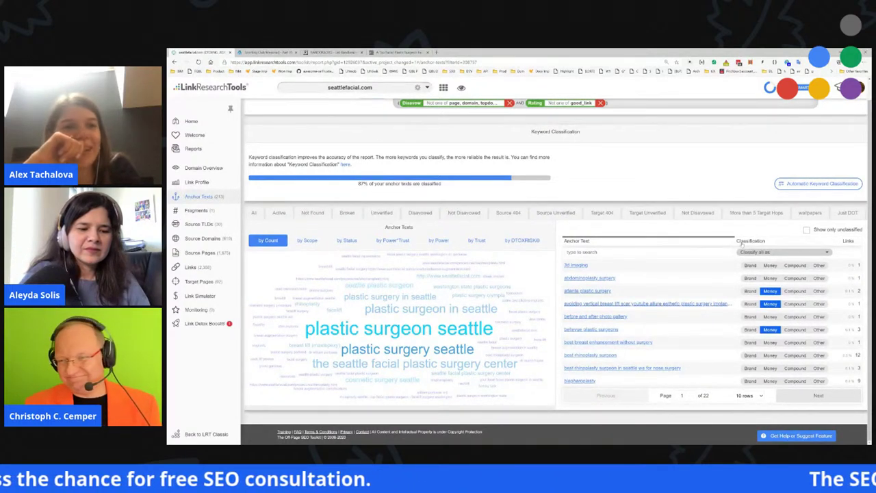
left_click(694, 242)
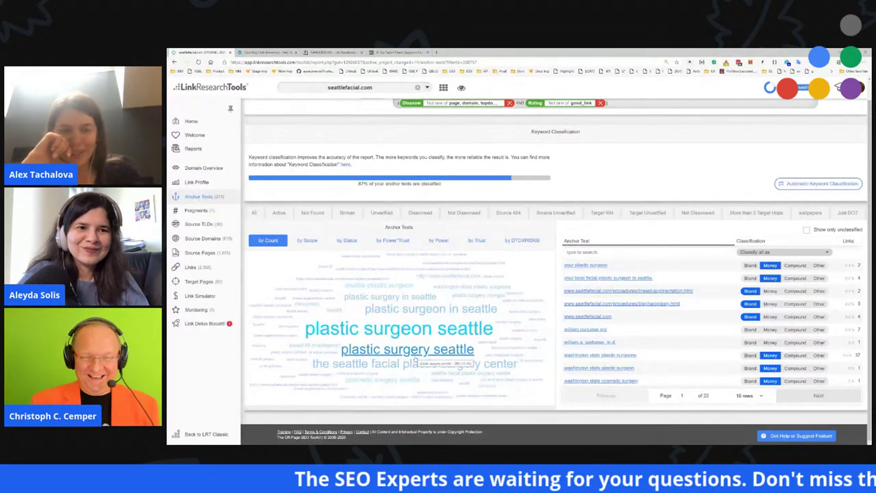
mouse_move(398, 329)
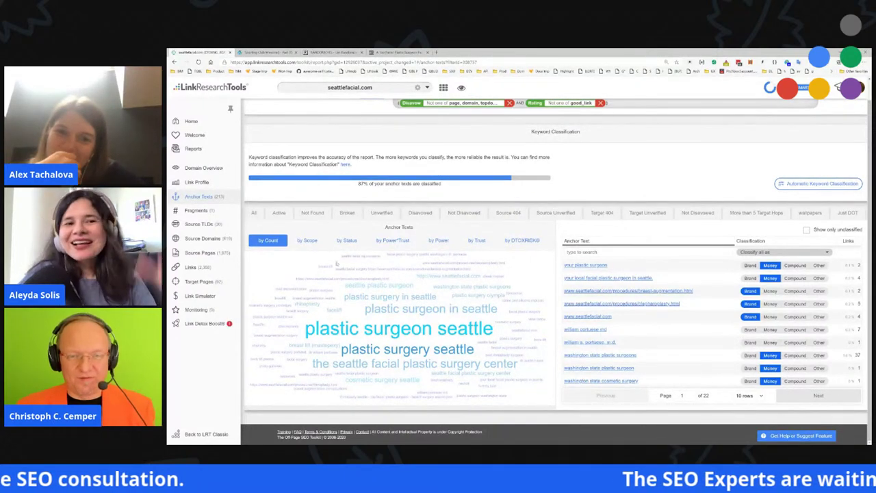
scroll(486, 144, "up", 1)
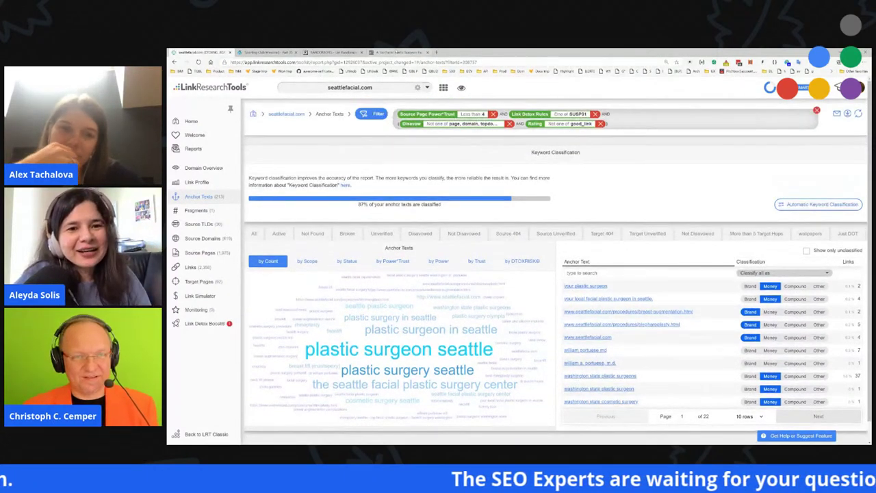
- Switch to the seattlefacial.com site, open the Cheek Implants procedure page and review its content down to the footer
left_click(400, 52)
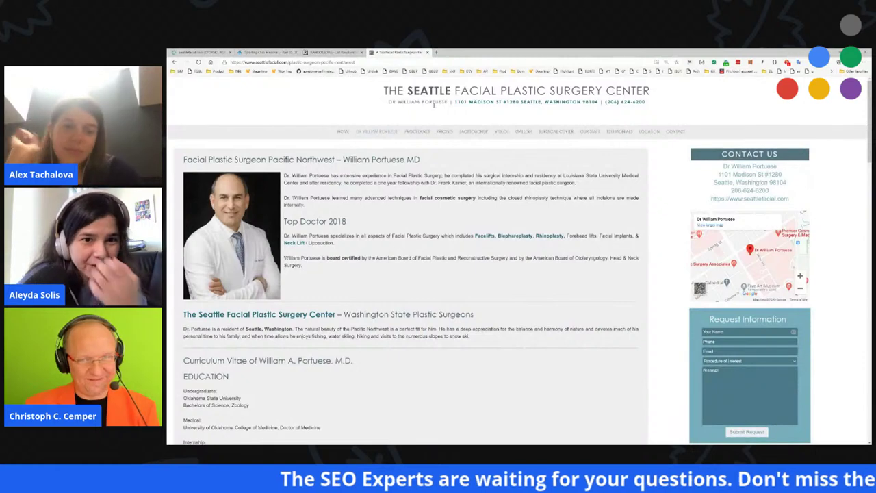
left_click(436, 132)
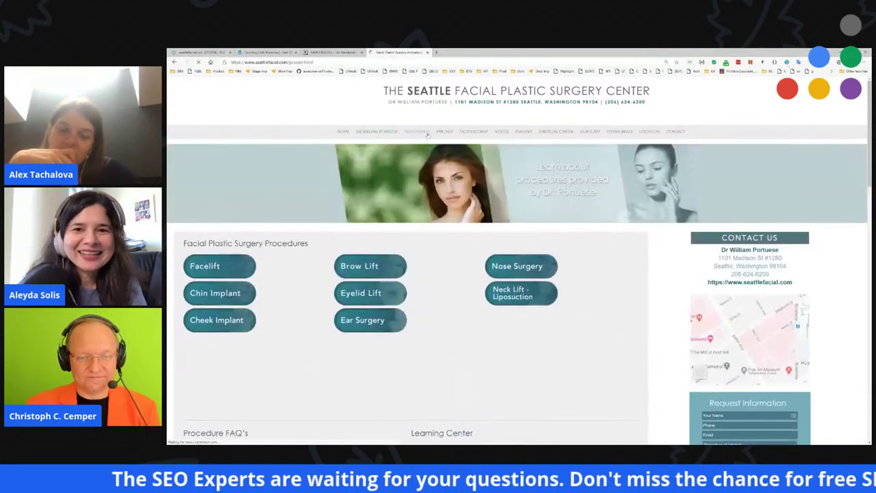
mouse_move(432, 133)
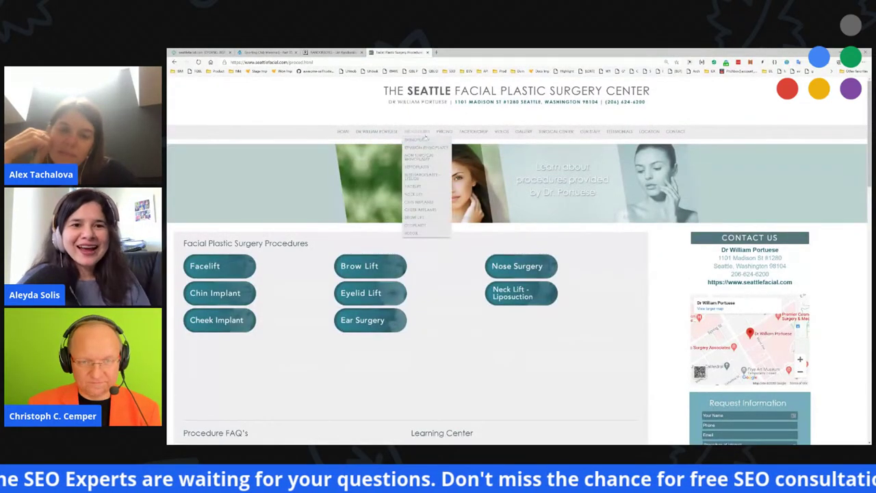
left_click(418, 210)
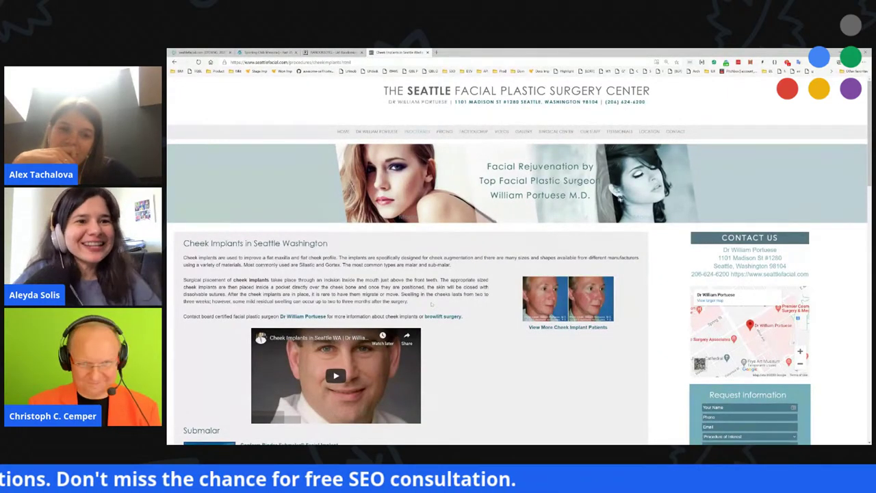
scroll(356, 301, "down", 5)
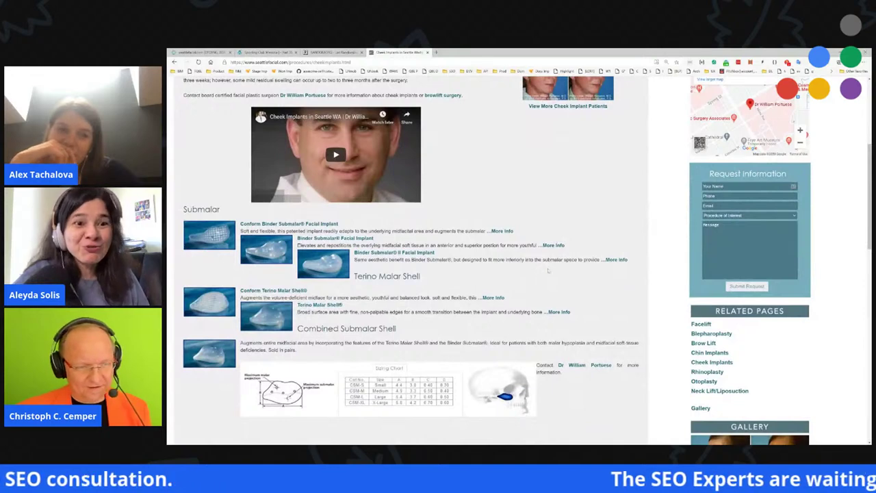
scroll(509, 268, "down", 4)
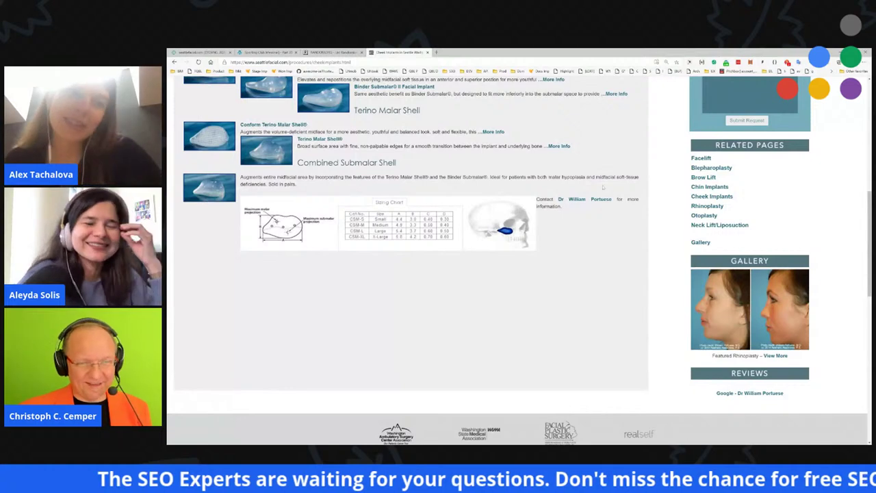
scroll(611, 232, "up", 10)
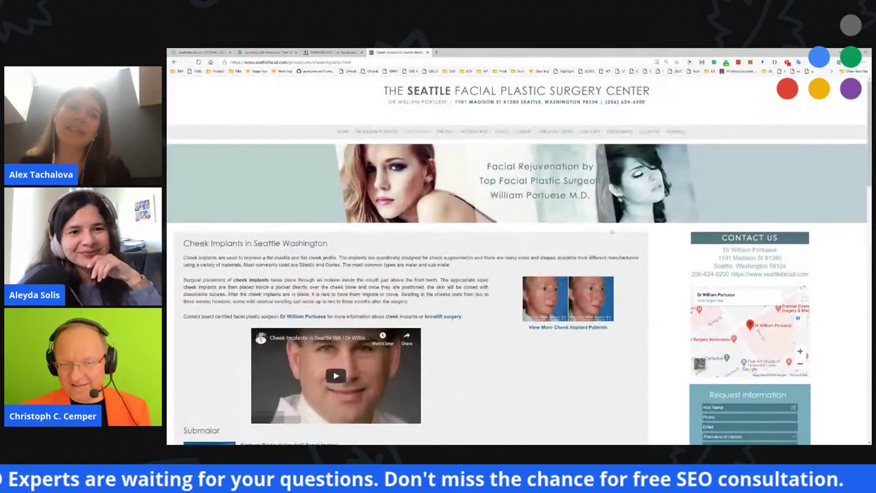
- Open the site's Videos page and look through the rhinoplasty videos down to the Facelift Videos section
mouse_move(523, 131)
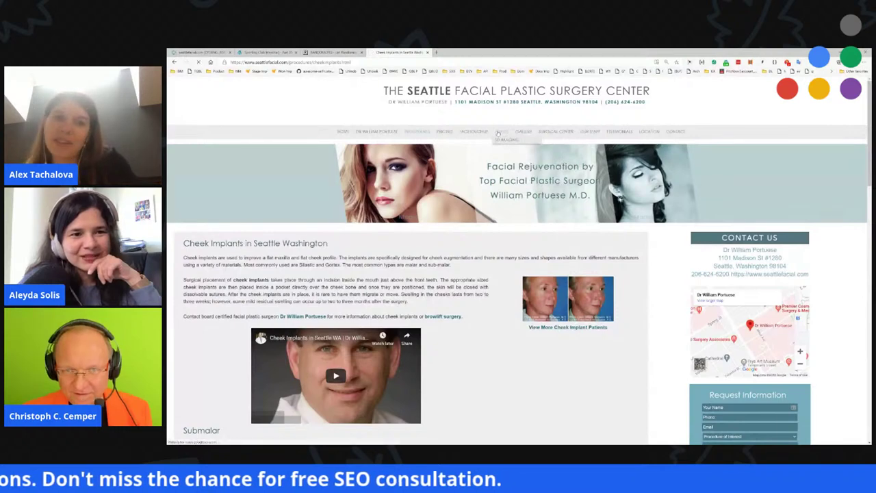
left_click(497, 132)
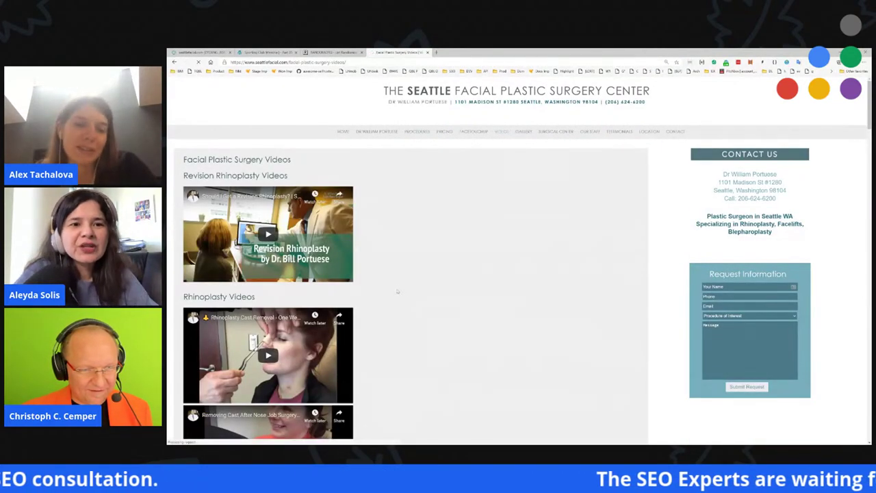
scroll(397, 287, "down", 1)
scroll(395, 281, "down", 1)
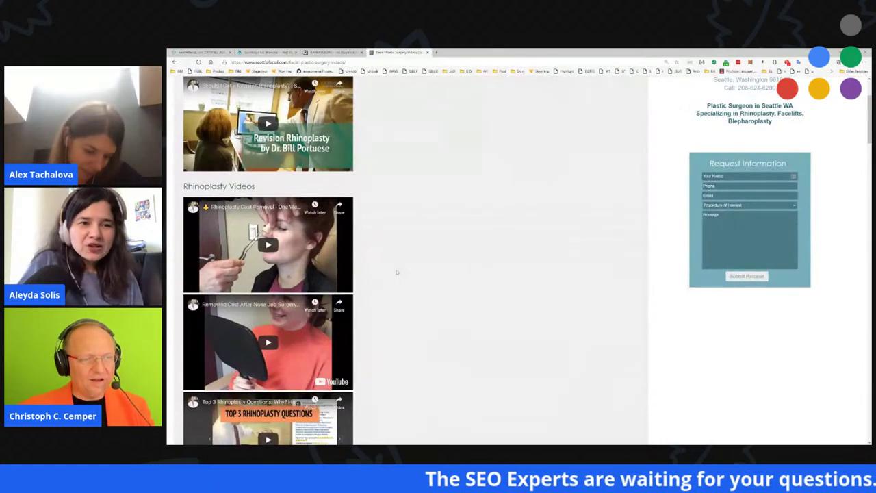
scroll(413, 254, "down", 3)
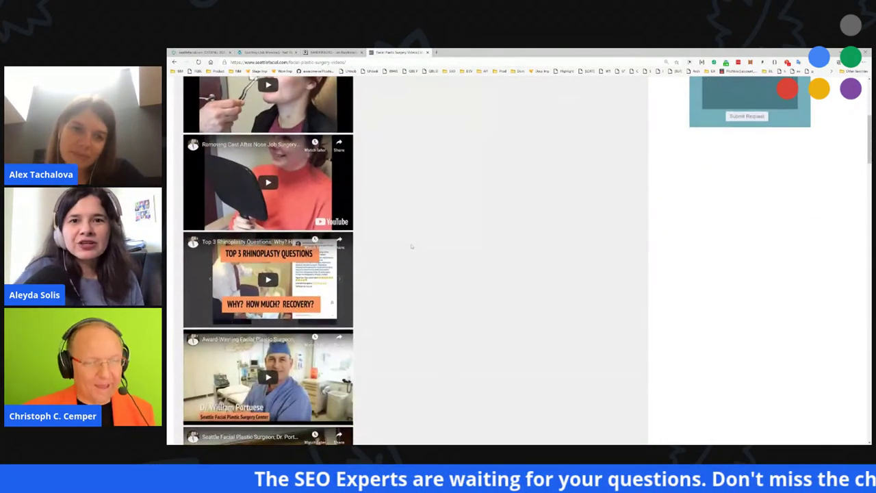
scroll(450, 198, "down", 2)
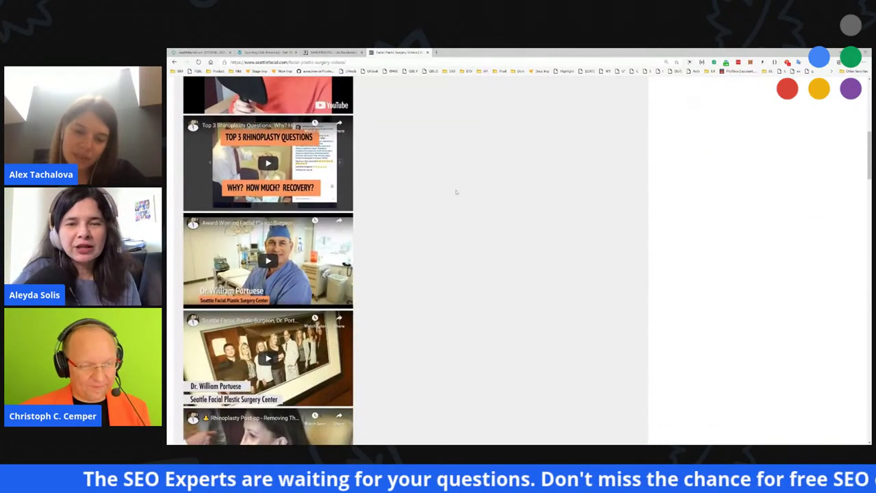
scroll(457, 196, "down", 3)
scroll(460, 194, "down", 3)
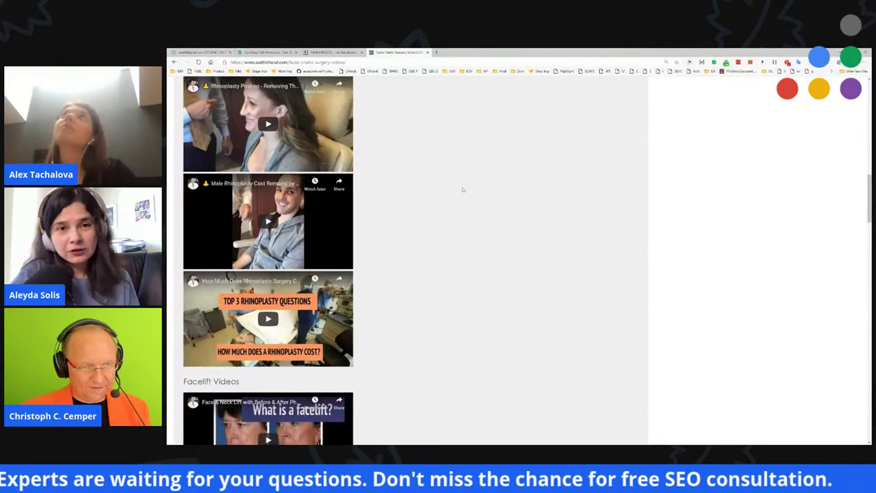
- Return to LinkResearchTools, clear all filters from the Anchor Texts report and sort the anchor texts by most links
key("ctrl+1")
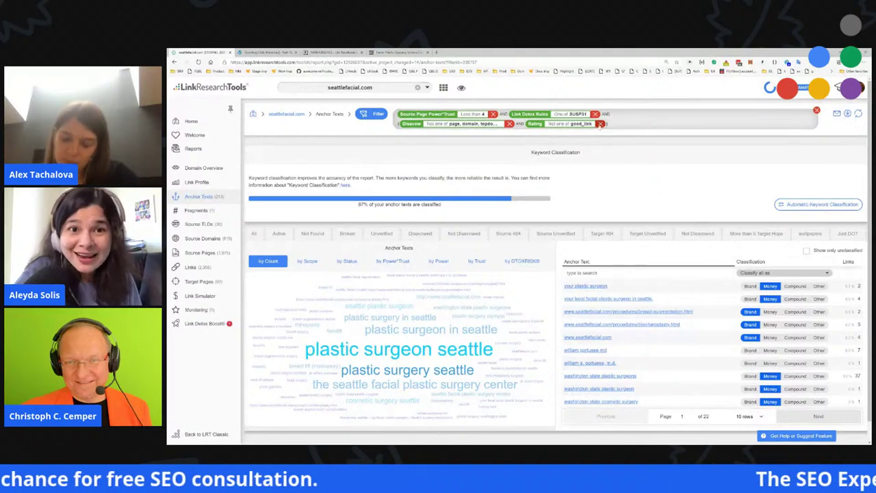
left_click(816, 110)
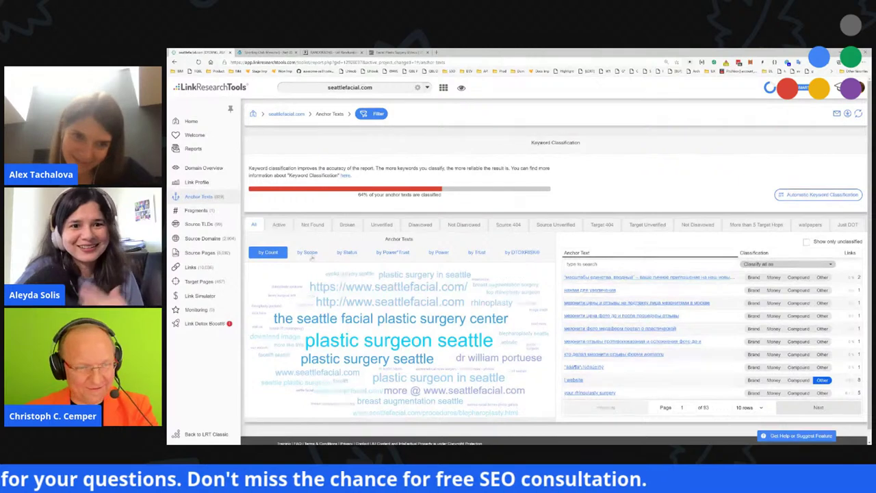
left_click(849, 253)
left_click(850, 253)
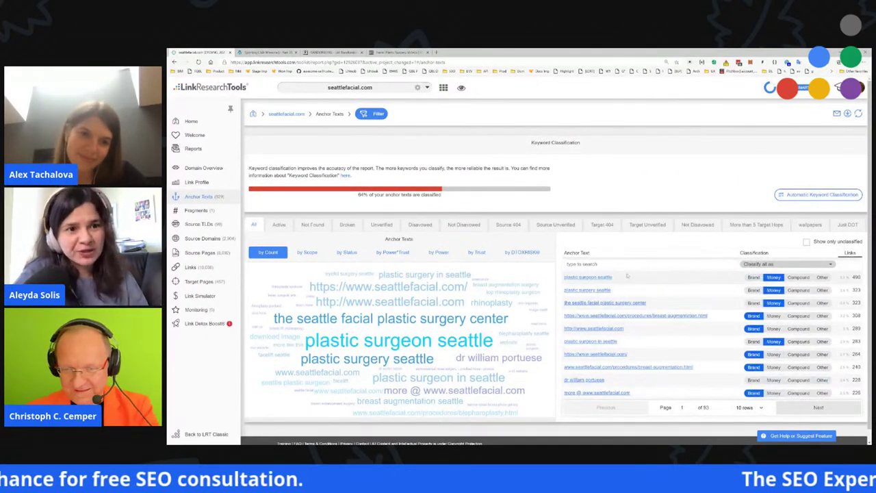
scroll(609, 294, "down", 1)
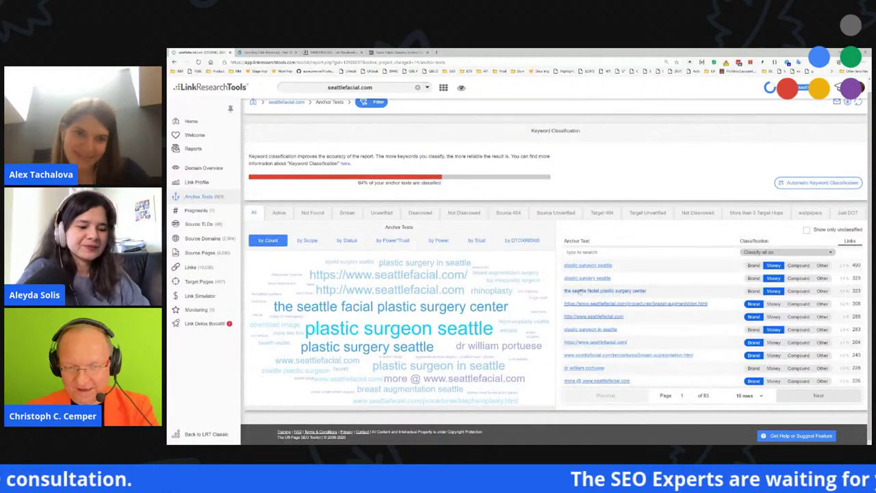
- Highlight the money anchor texts "plastic surgeon seattle" and "plastic surgery seattle" in the list
left_click_drag(612, 267, 575, 267)
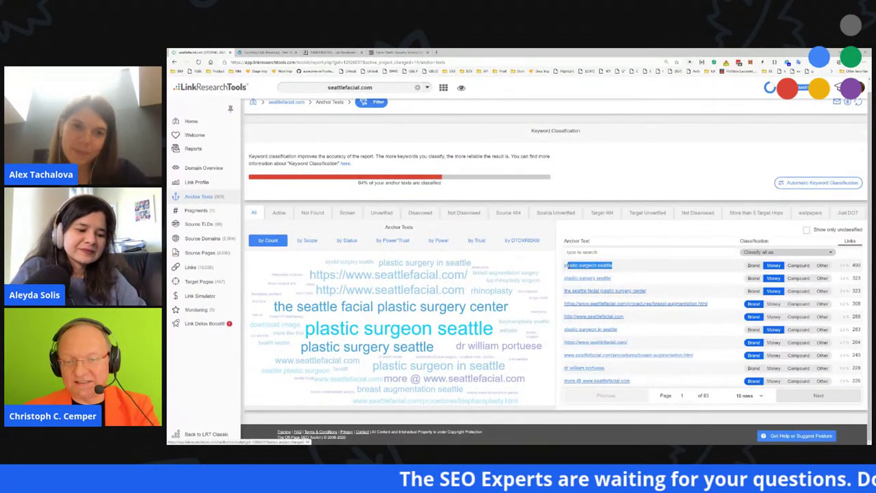
left_click_drag(611, 278, 563, 279)
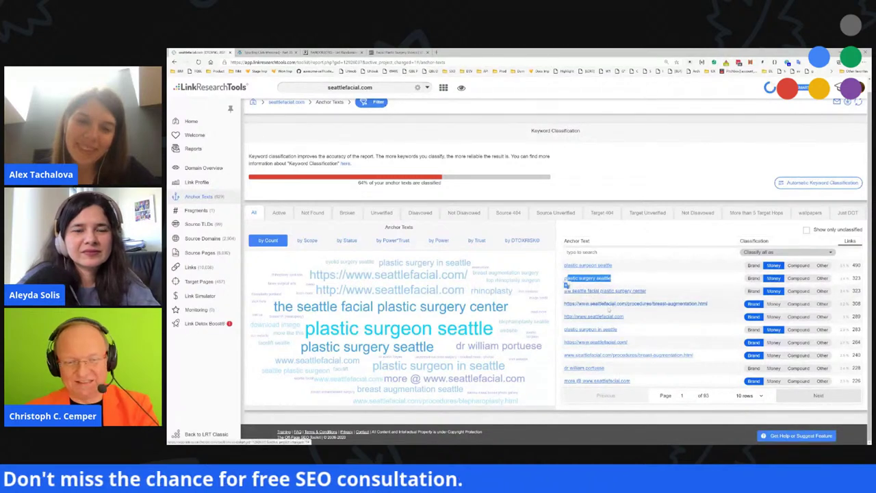
mouse_move(493, 346)
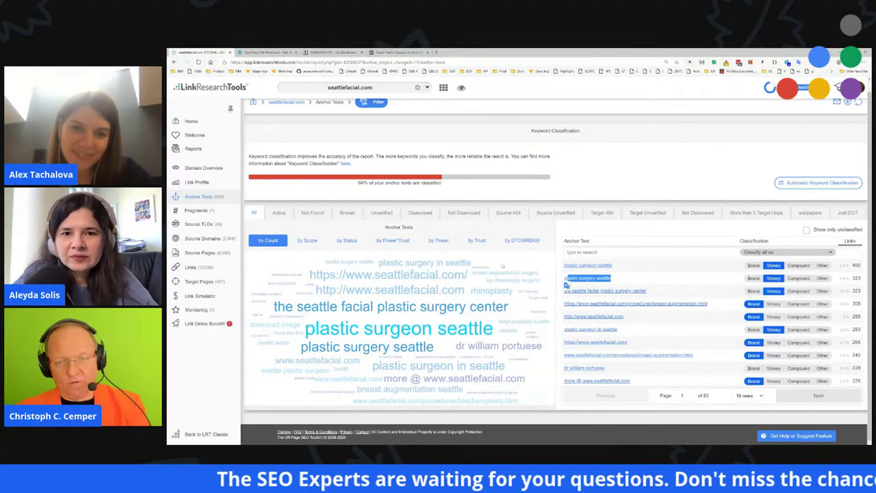
- Rank the anchor texts by DTOXRISK, review them, and open the Target Pages report
left_click(521, 240)
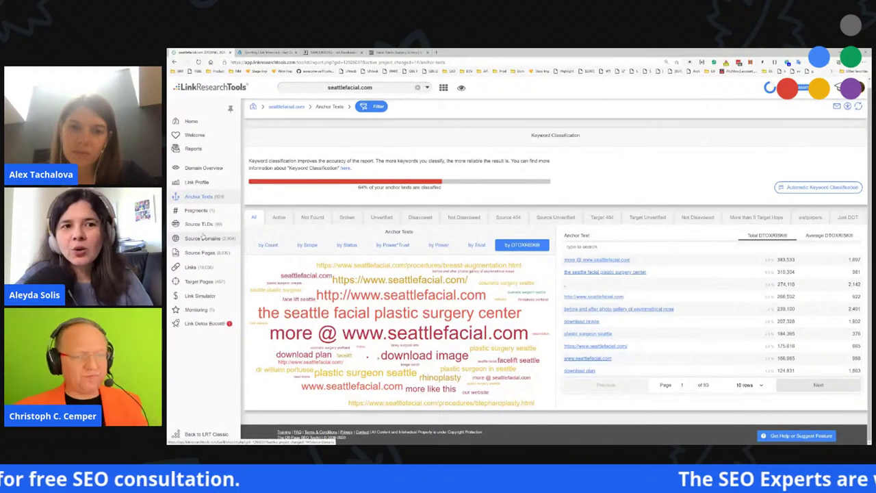
left_click(210, 287)
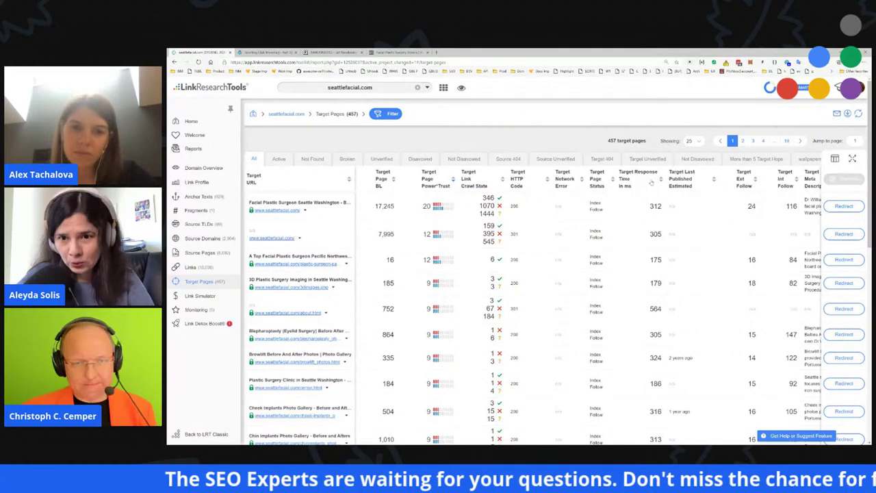
- Search Google for "flat nose" in a new tab and view the seattlefacial.com before-and-after gallery result in its own tab
key("ctrl+t")
type("f")
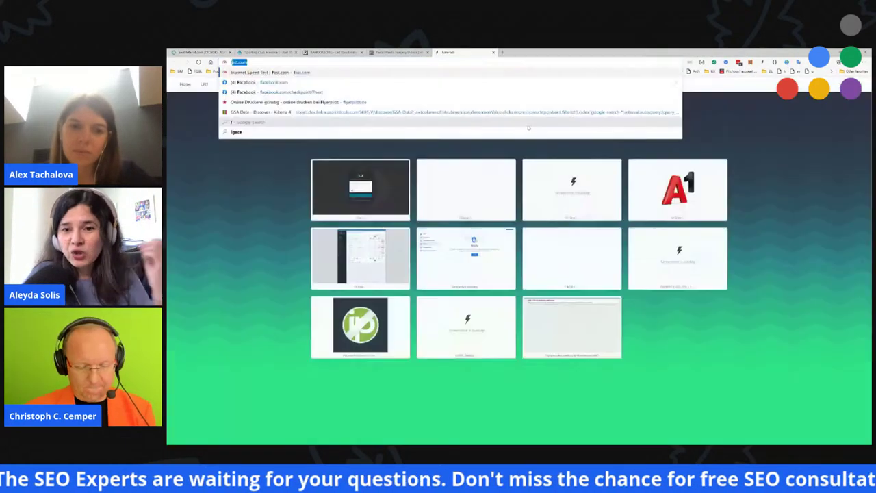
type("ist nose")
key("Return")
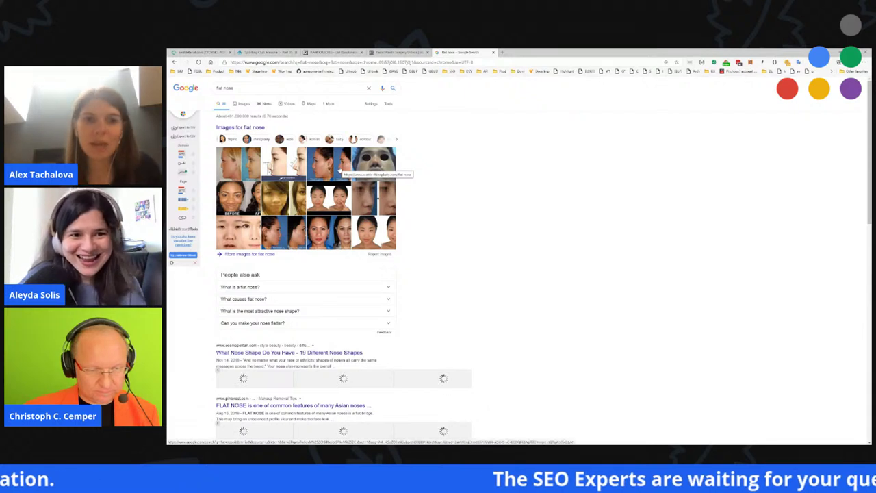
scroll(340, 171, "down", 3)
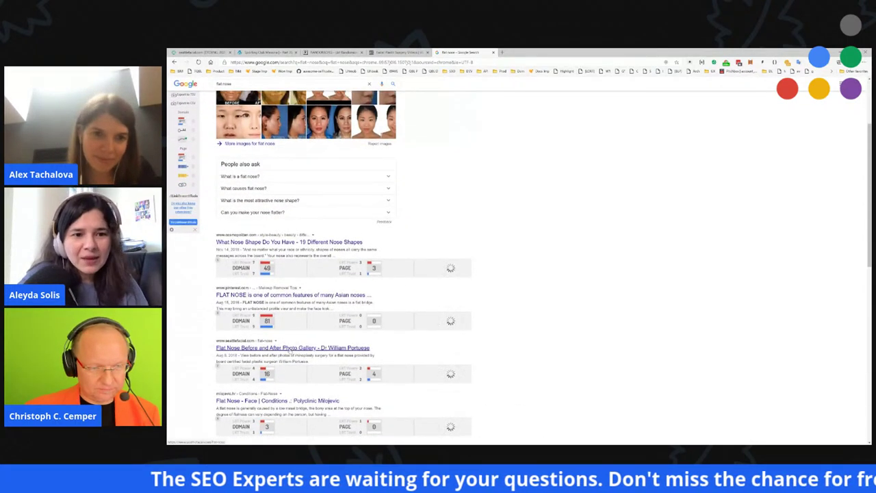
middle_click(291, 347)
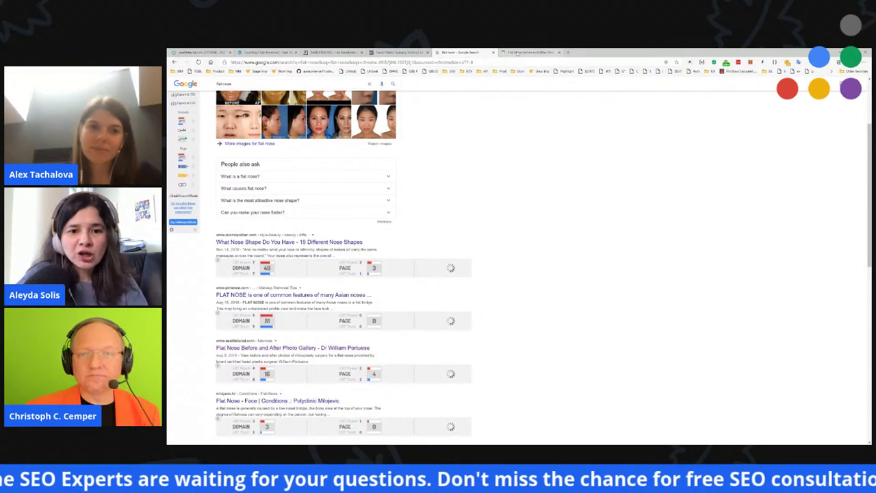
key("ctrl+Tab")
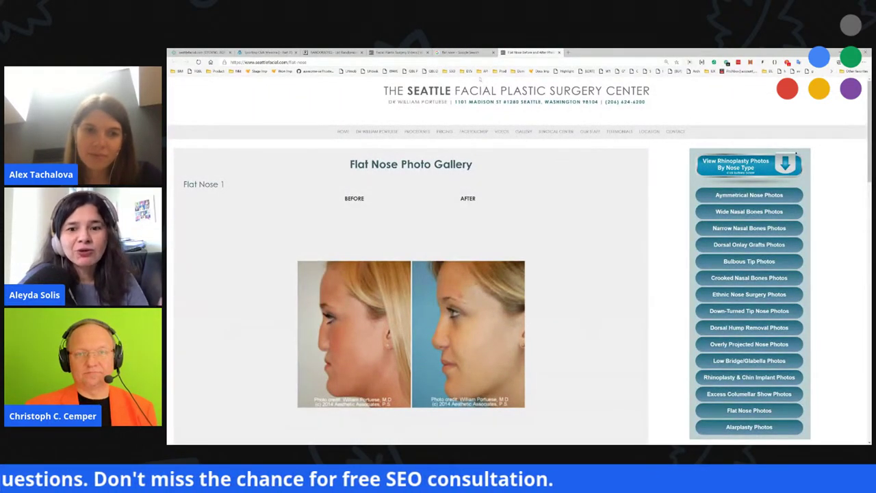
- Bring up the Google results for "flat nose surgery" and examine the ranking pages and their link metrics
left_click(458, 52)
scroll(445, 283, "down", 5)
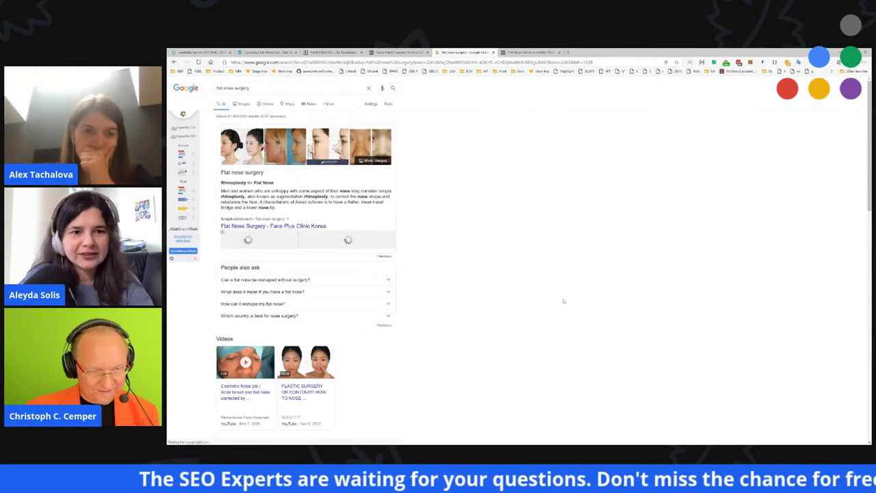
scroll(563, 301, "down", 2)
scroll(578, 309, "down", 2)
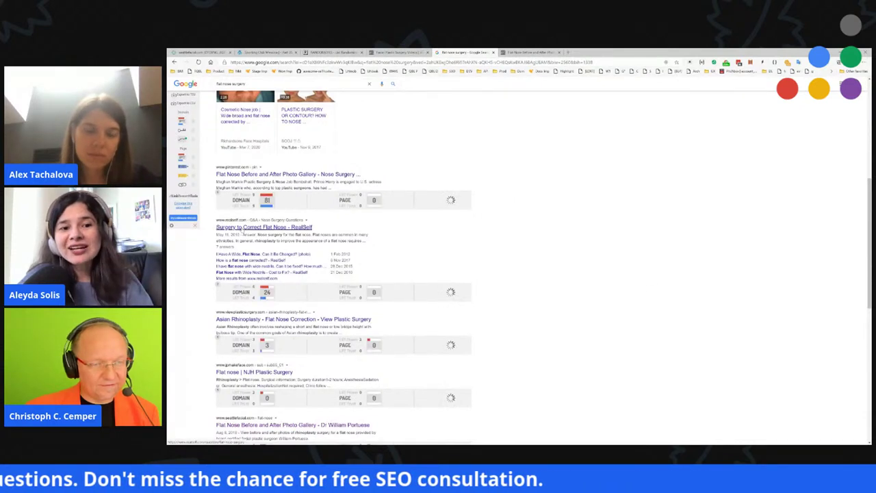
scroll(212, 359, "down", 1)
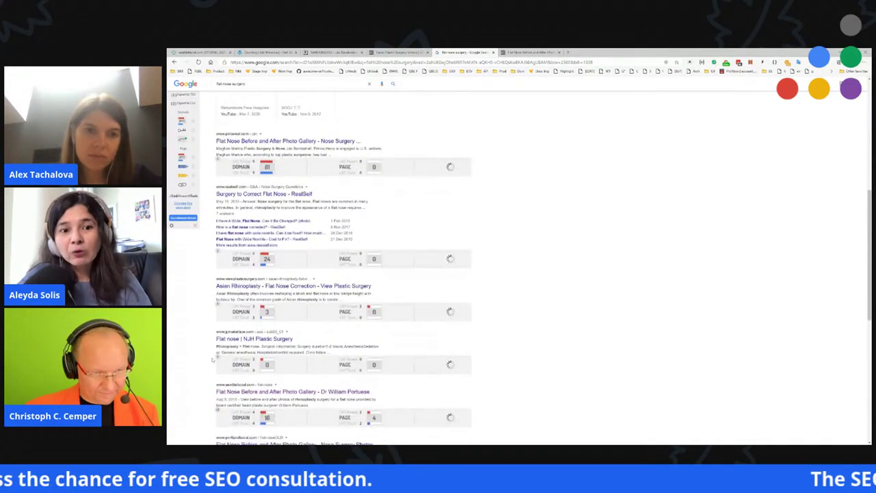
scroll(212, 358, "down", 3)
scroll(222, 349, "down", 2)
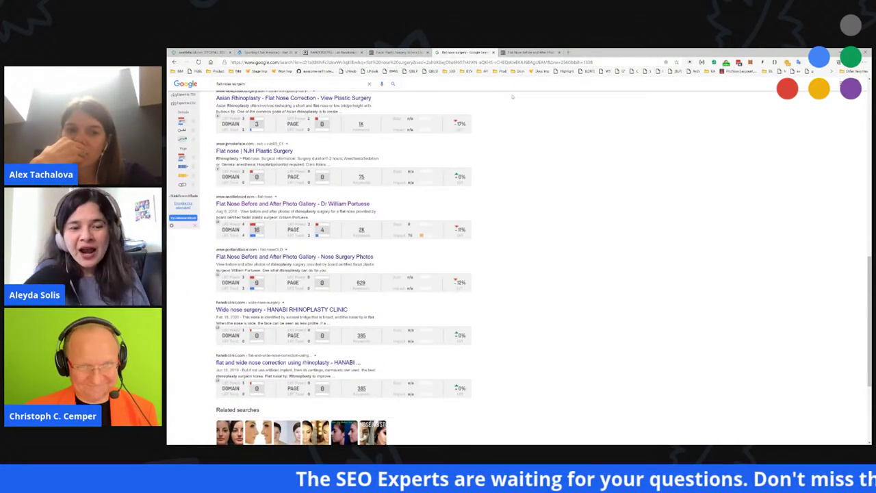
- Return to the Facial Plastic Surgery Videos page, then open the Cheek Implants procedure page and review its content
left_click(400, 52)
scroll(465, 283, "down", 3)
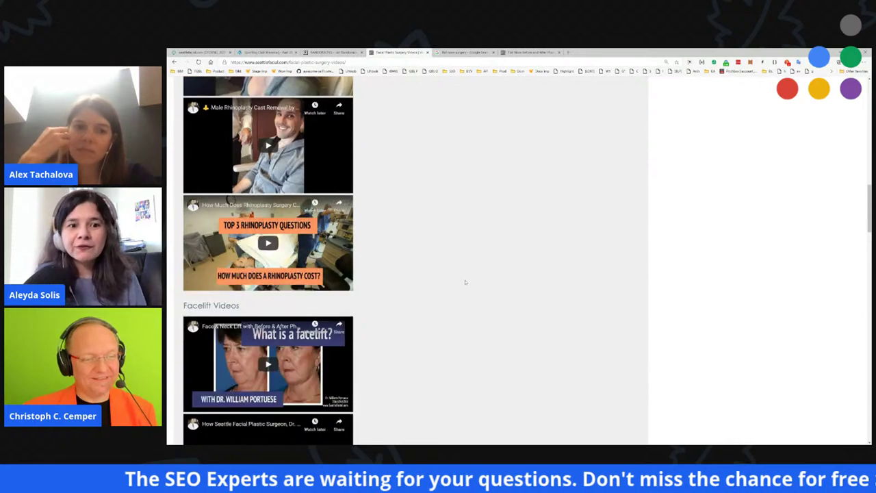
scroll(484, 274, "up", 15)
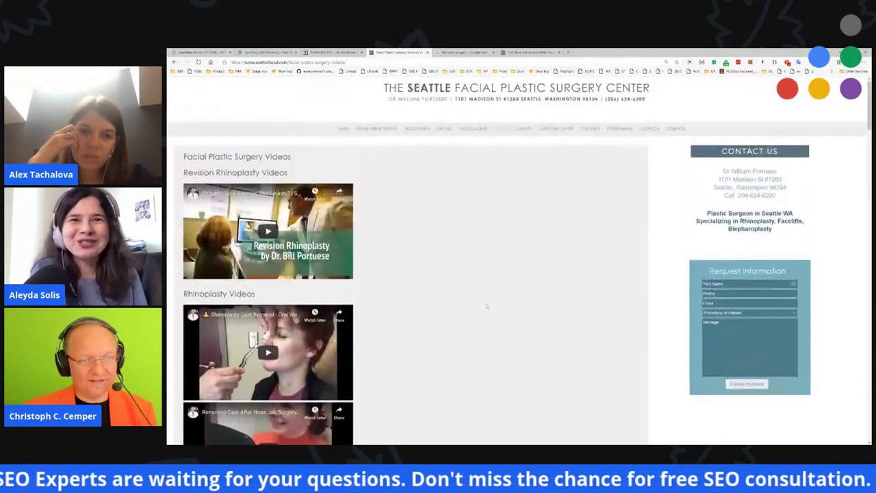
mouse_move(428, 134)
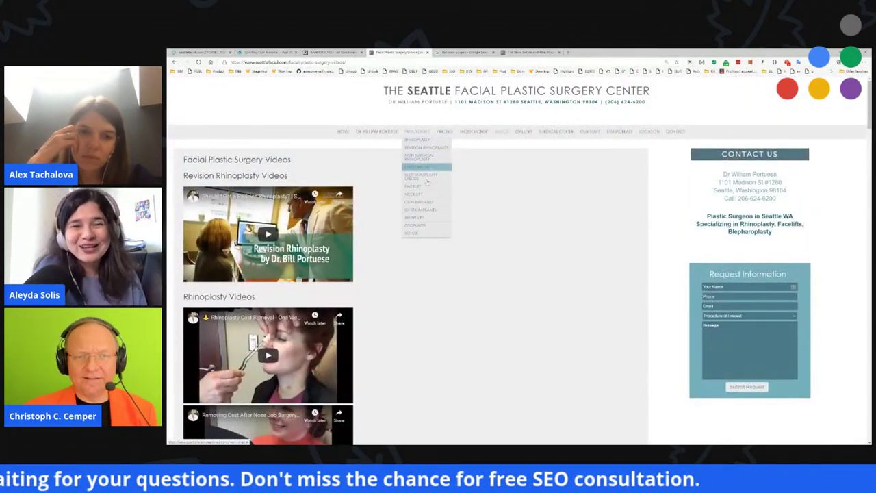
left_click(430, 211)
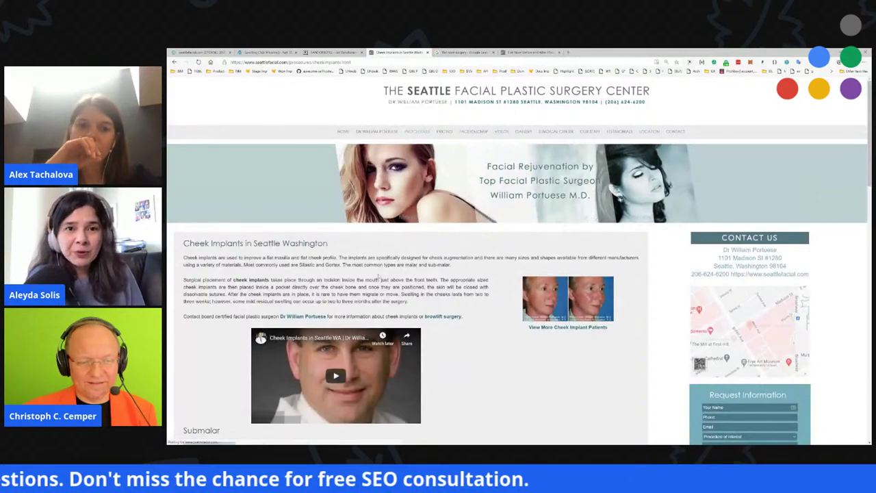
scroll(445, 267, "down", 4)
scroll(446, 268, "up", 4)
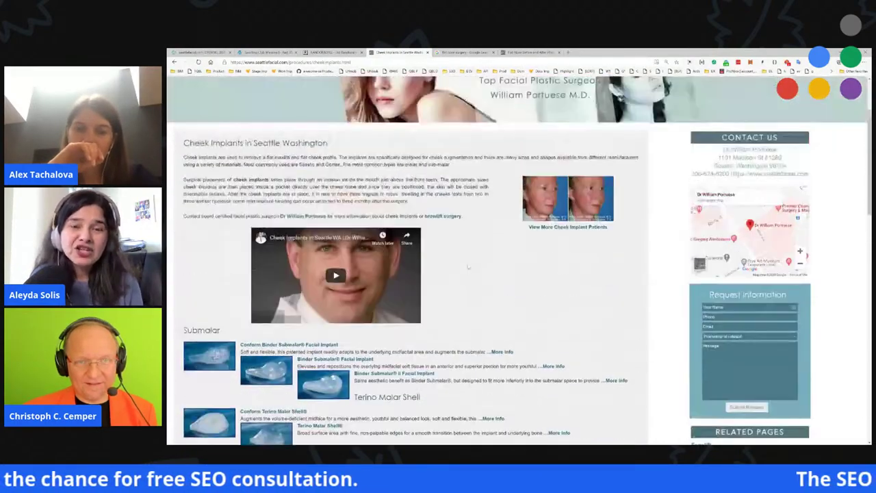
- Open the Rhinoplasty procedure page and review its sections and photos down to the useful links and footer
mouse_move(427, 132)
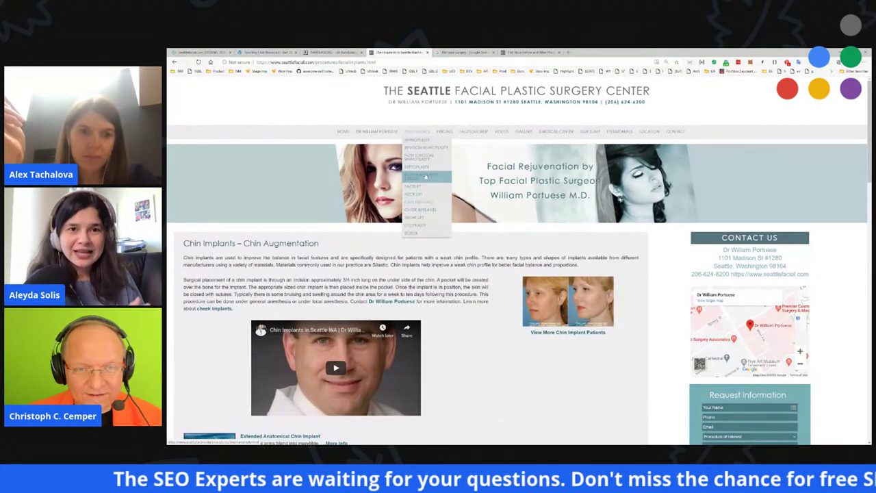
left_click(416, 140)
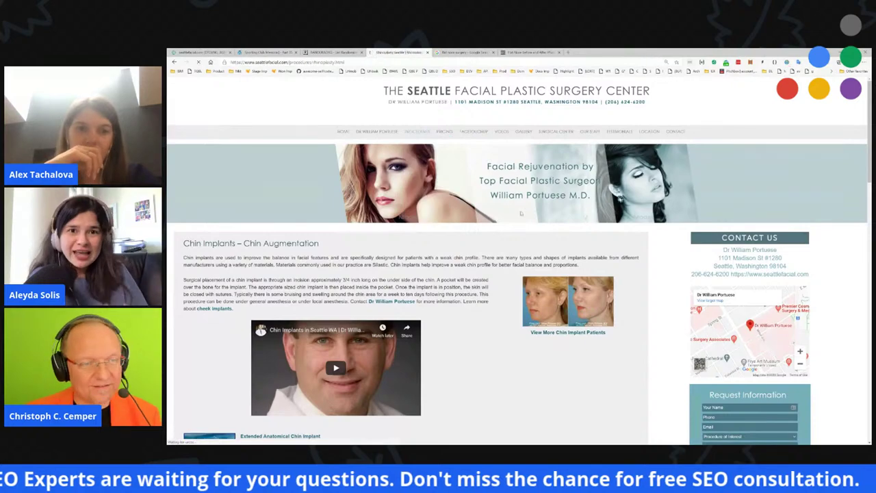
scroll(533, 359, "down", 8)
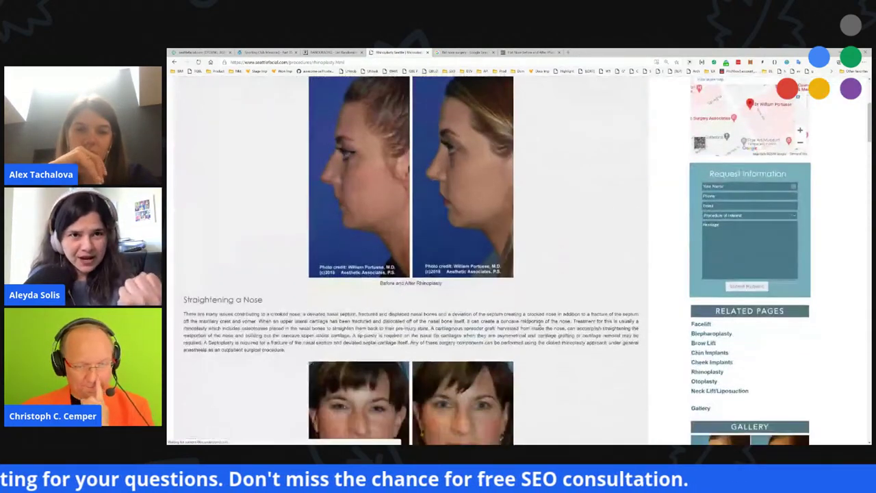
scroll(533, 359, "down", 10)
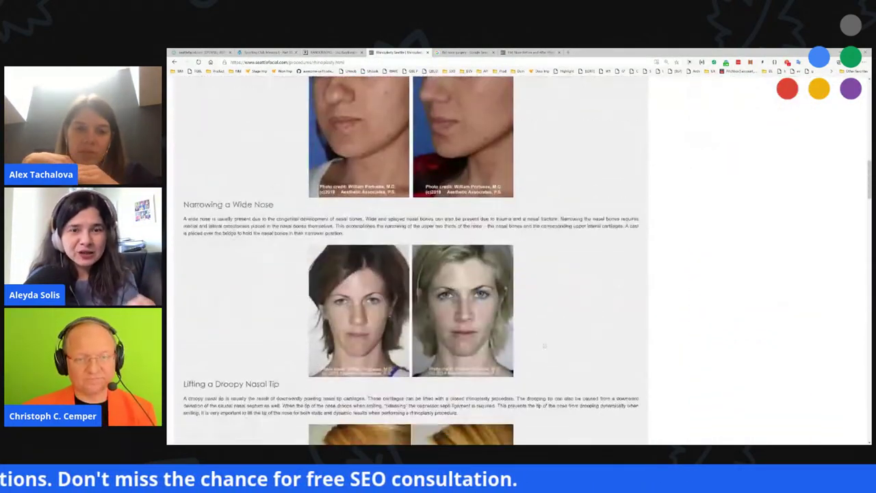
scroll(540, 346, "down", 10)
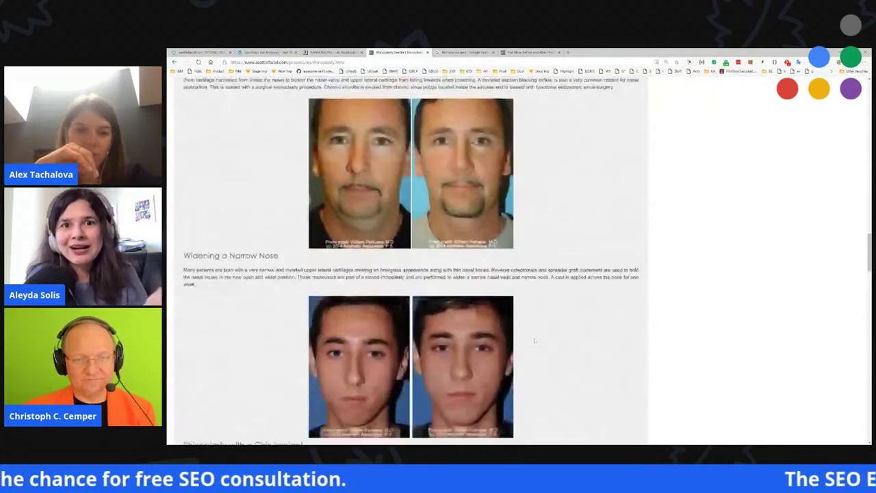
scroll(534, 340, "down", 10)
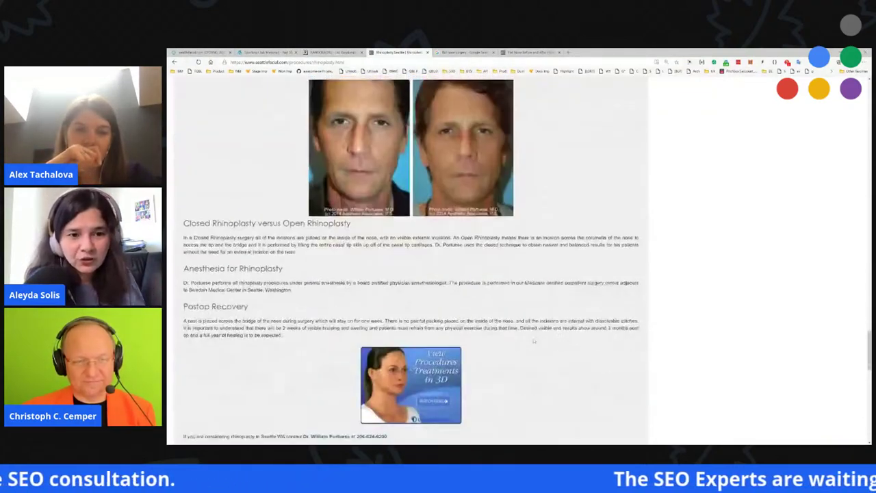
scroll(520, 328, "down", 5)
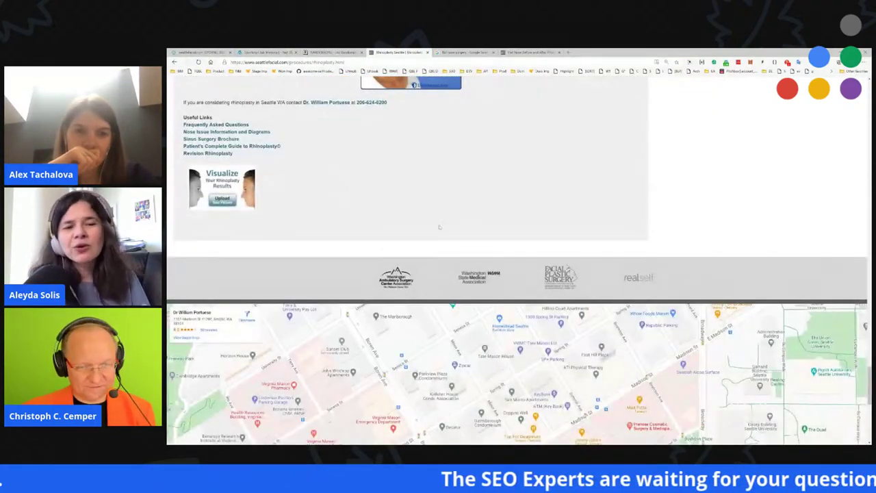
scroll(554, 245, "up", 1)
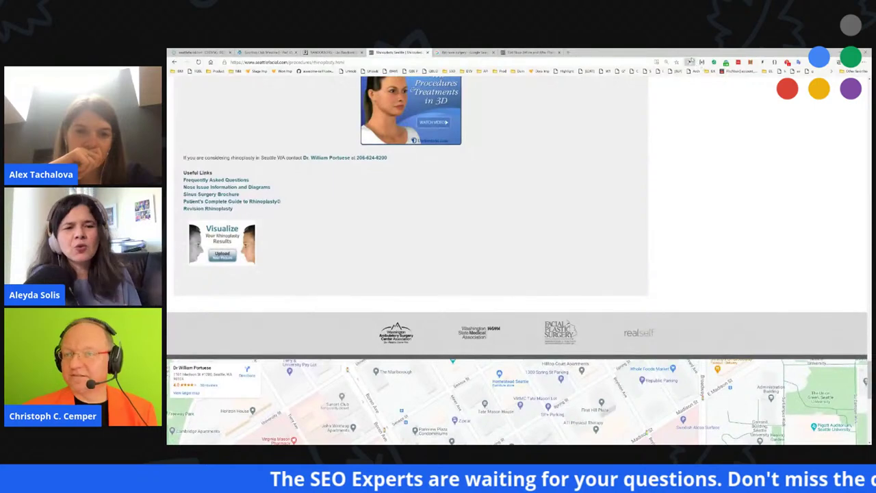
- Check the LRT Power*Trust metrics for the rhinoplasty page and close the metrics popup
left_click(690, 62)
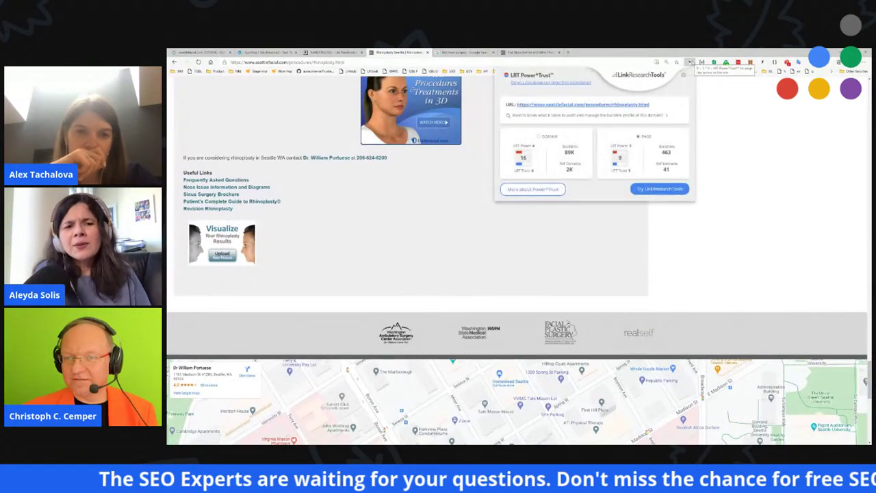
left_click(712, 111)
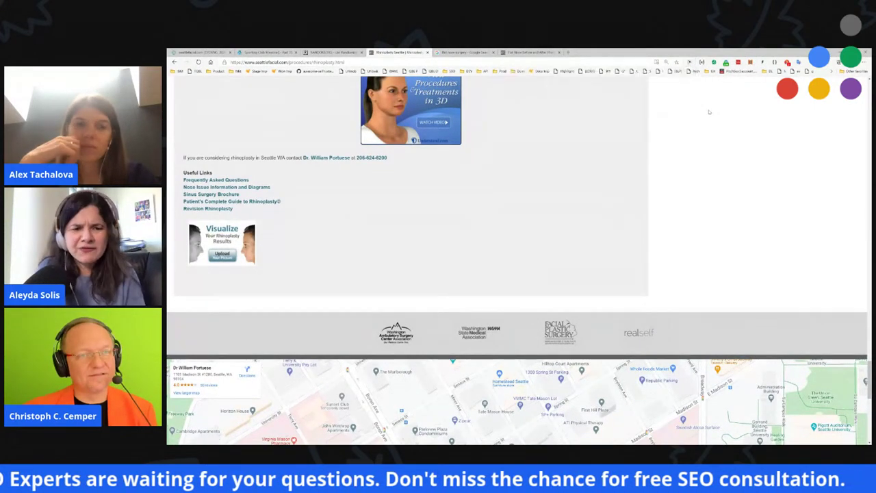
scroll(545, 276, "up", 10)
scroll(545, 275, "up", 10)
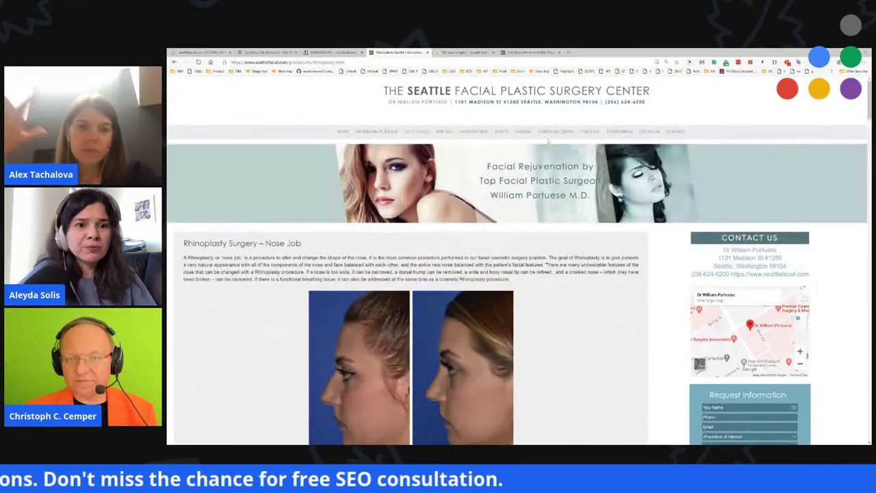
- Open the Surgical Center page and examine its clinic description, procedure links and list of neighborhoods
left_click(552, 131)
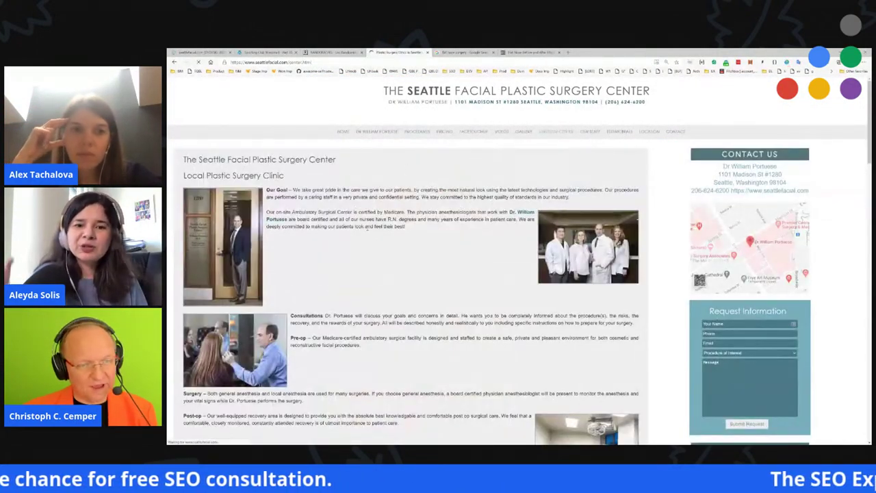
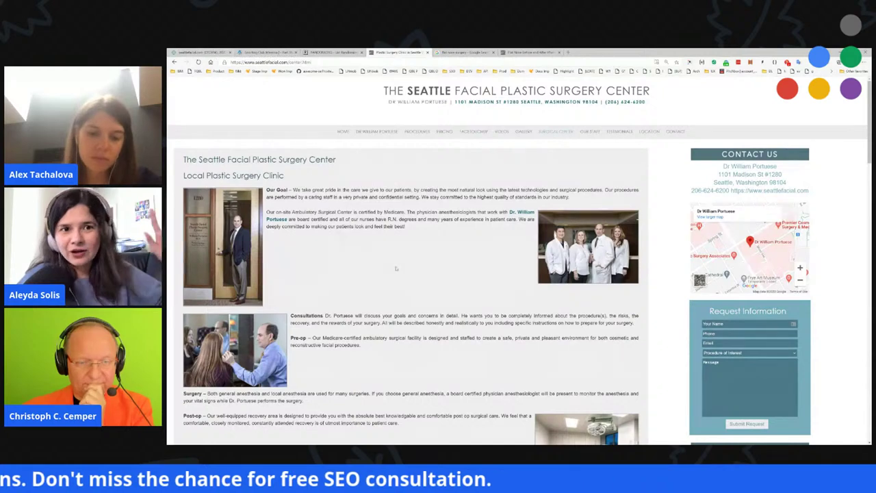
scroll(393, 269, "down", 5)
scroll(393, 269, "down", 3)
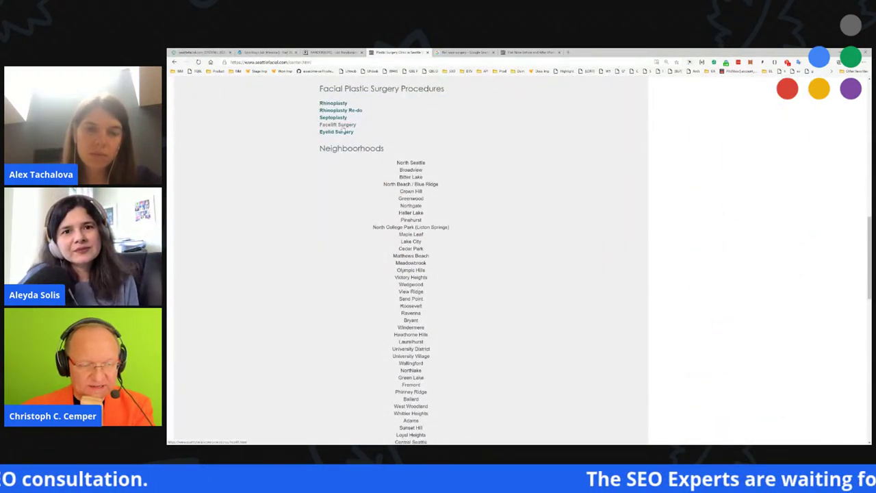
scroll(448, 217, "down", 3)
scroll(451, 219, "up", 15)
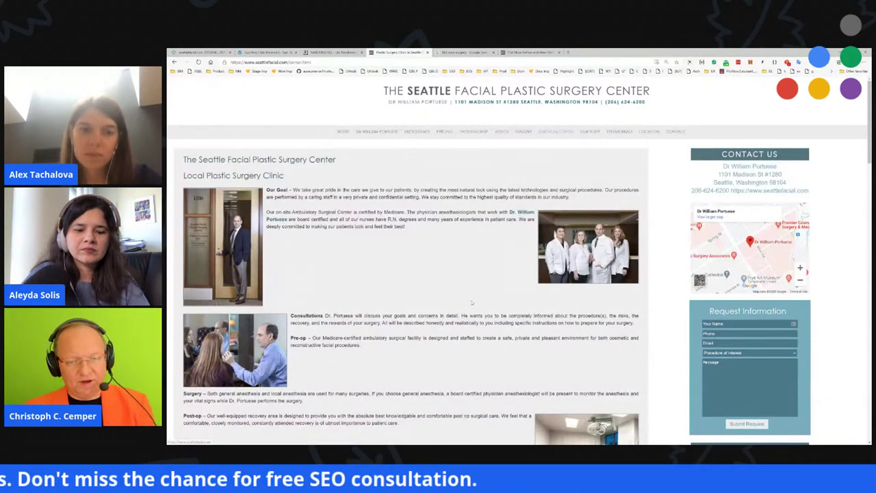
scroll(471, 303, "down", 3)
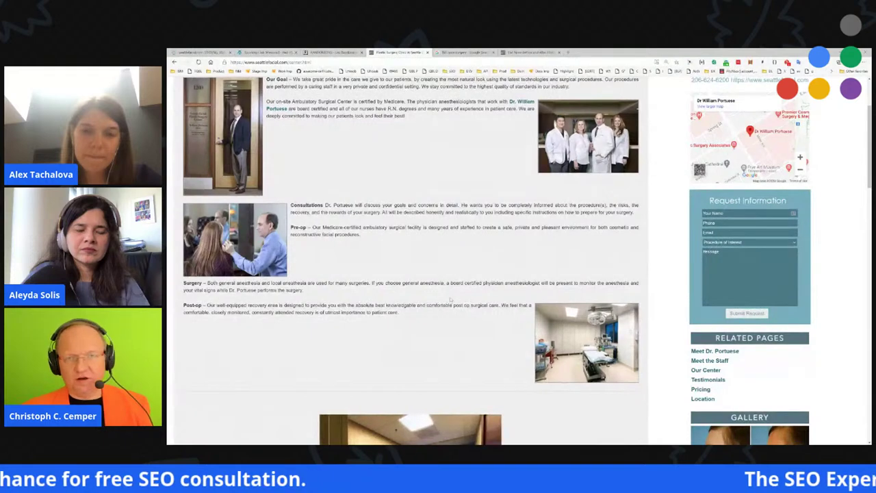
scroll(420, 282, "up", 3)
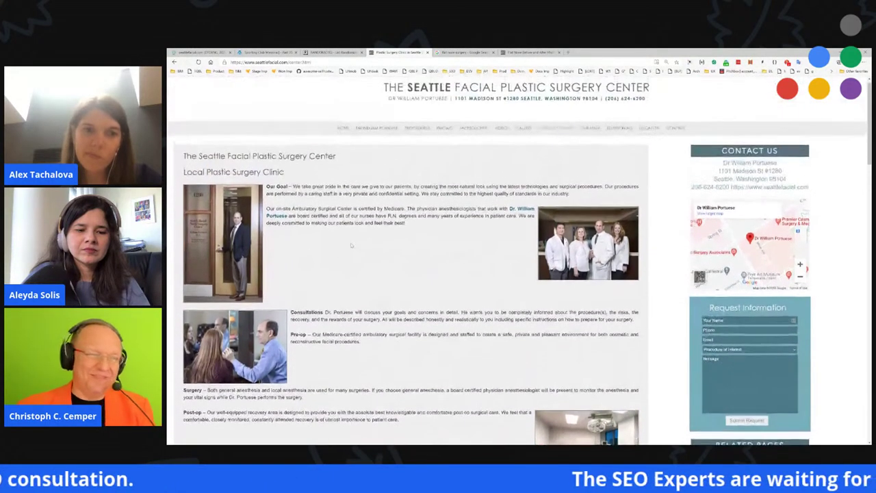
- Open the surgeon's profile page, review his credentials and honors, and follow the Plastic Surgery link in the Honors list
left_click(383, 133)
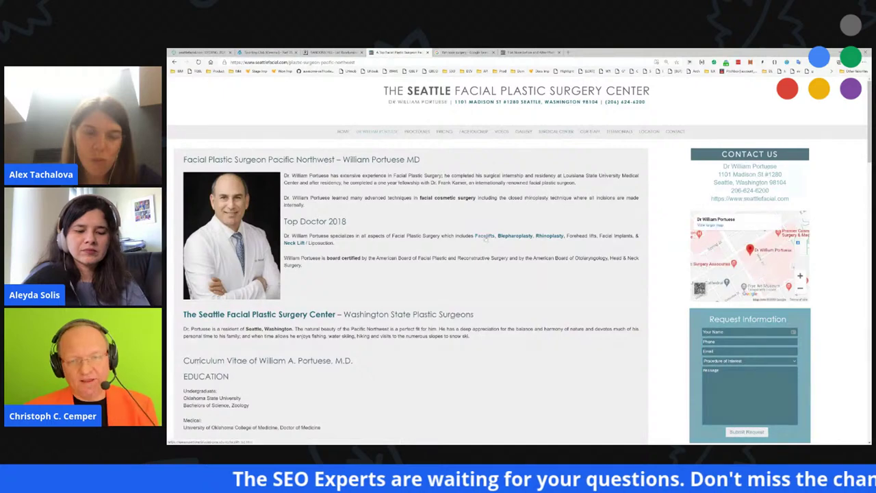
scroll(350, 291, "down", 10)
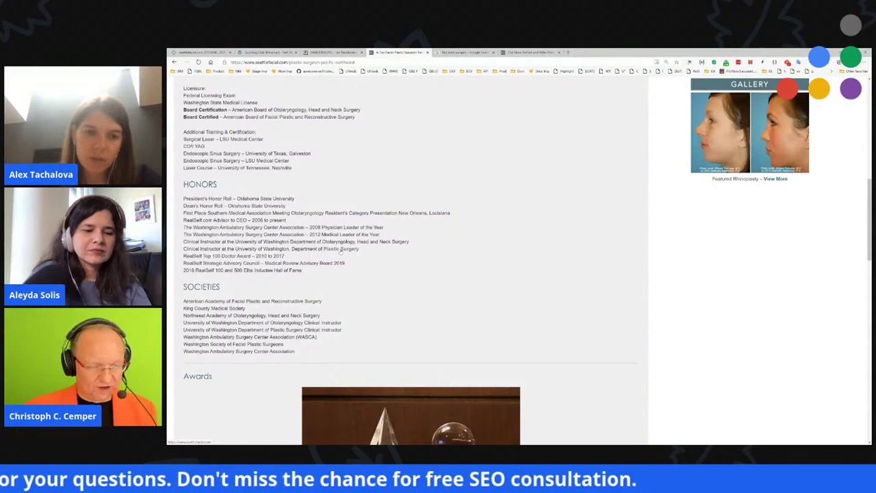
left_click(337, 252)
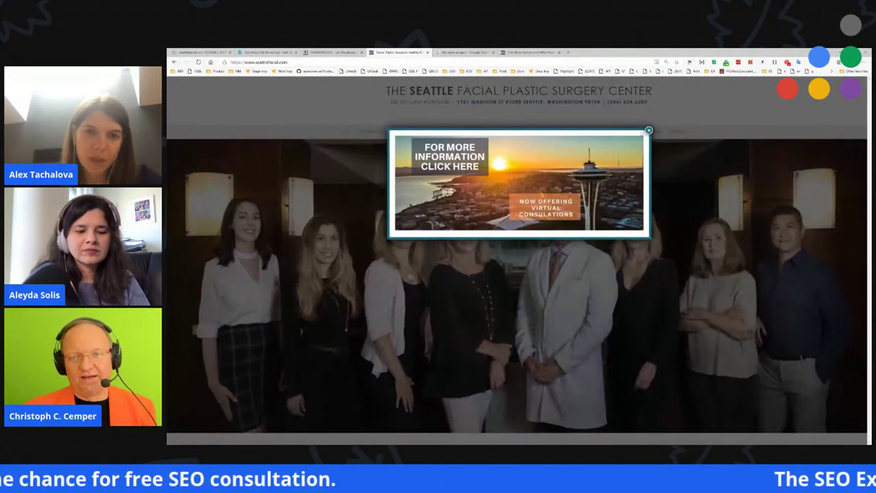
- Dismiss the virtual consultations popup on the home page and review the board certification, procedures and rhinoplasty text
left_click(507, 254)
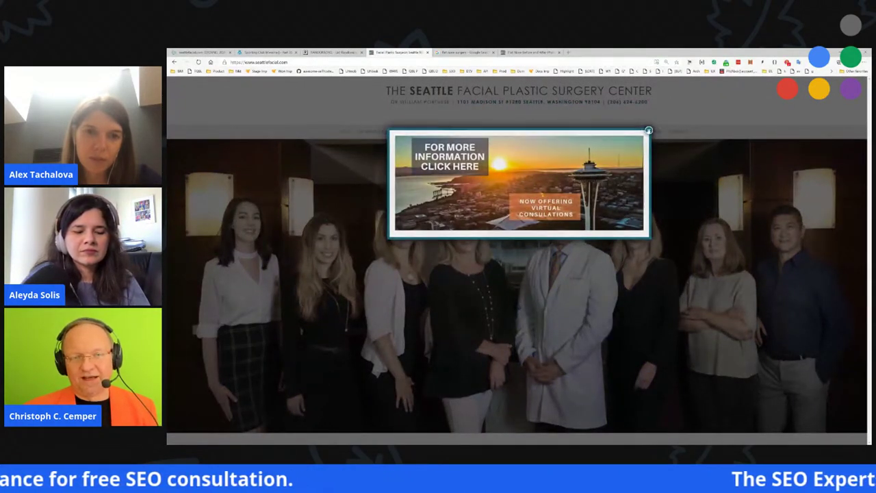
scroll(507, 253, "down", 3)
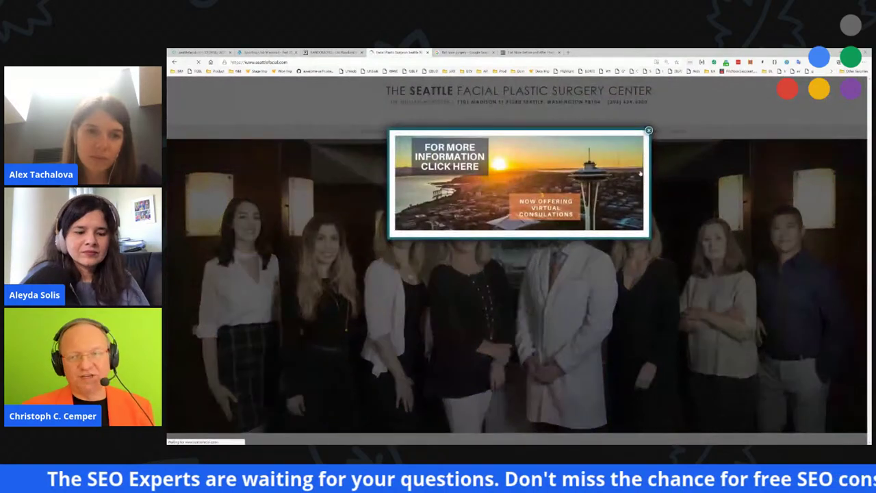
scroll(394, 152, "down", 5)
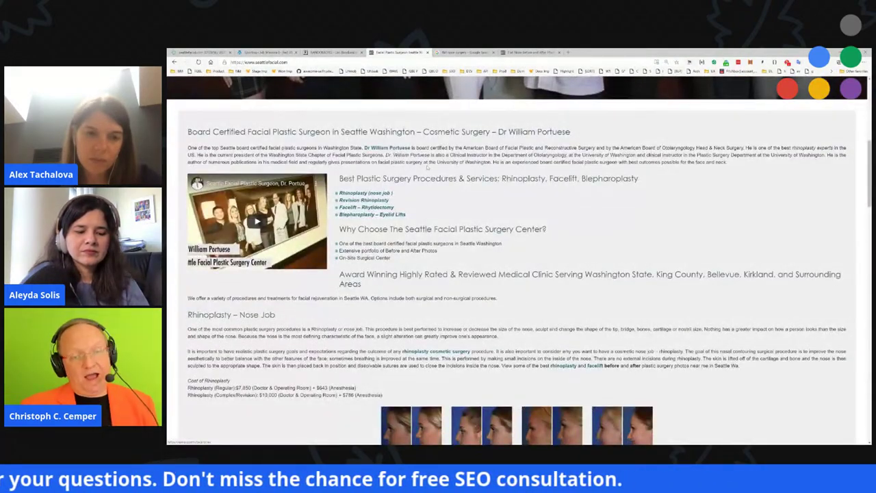
scroll(503, 250, "up", 4)
scroll(503, 251, "down", 4)
scroll(503, 250, "down", 3)
- Open the rhinoplasty page from the home page's text and look through its procedure sections and before-and-after photos
left_click(442, 241)
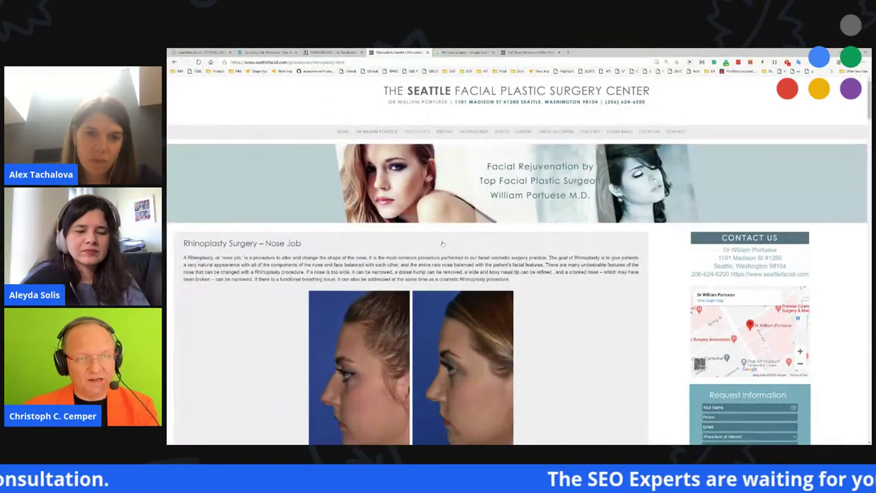
scroll(456, 240, "down", 15)
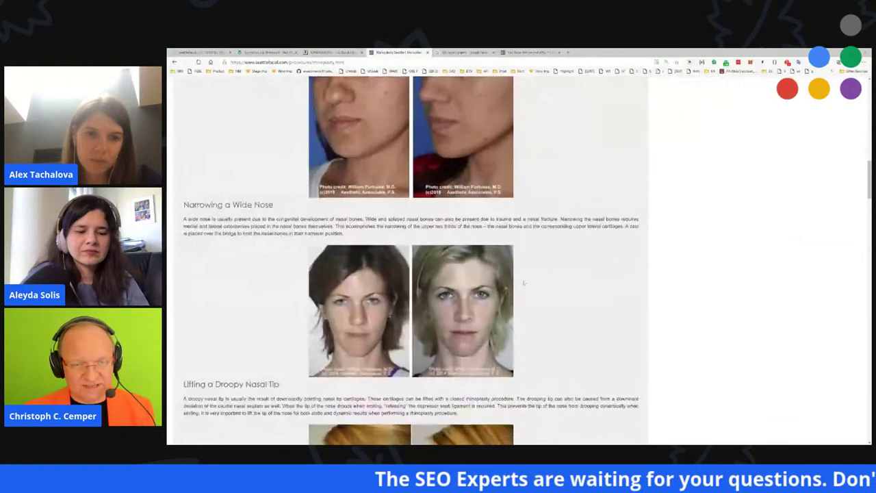
scroll(518, 287, "down", 15)
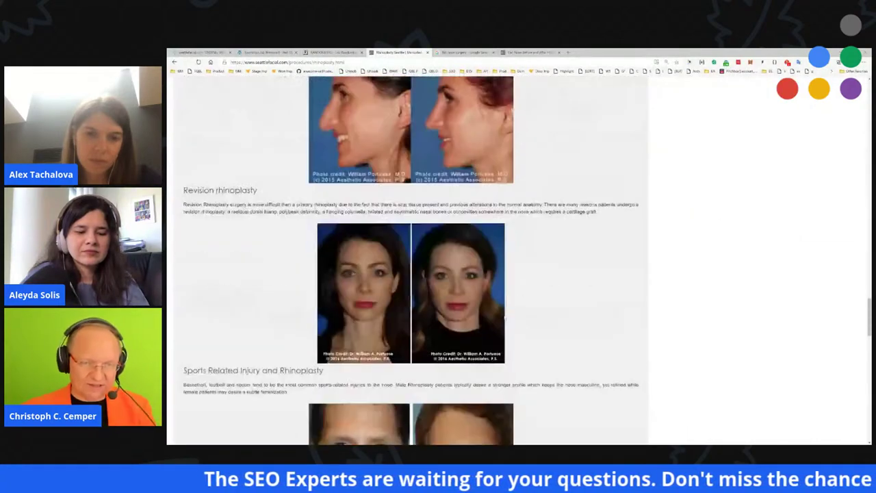
- Review the rhinoplasty page's sections on revision, sports-related injury and breathing difficulties with their before-and-after photos
scroll(504, 340, "down", 5)
scroll(504, 341, "up", 15)
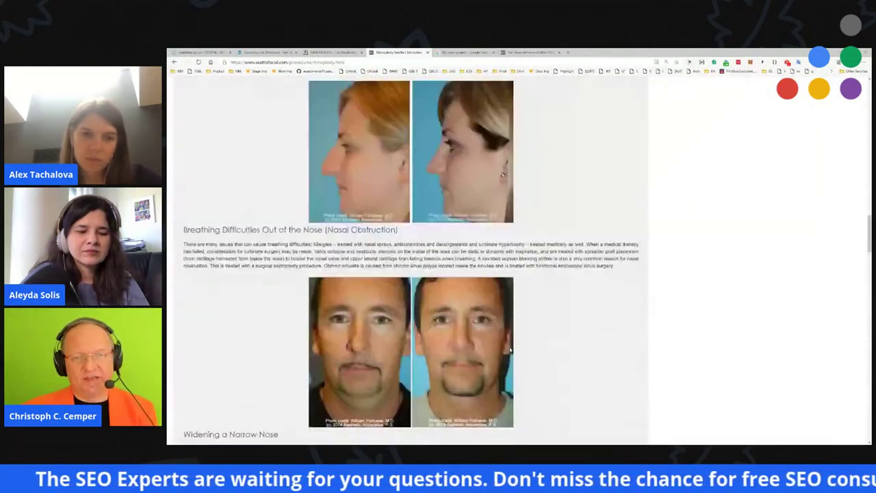
scroll(485, 313, "up", 10)
- Continue the Link Detox rerun for seattlefacial.com as a complete link audit and include internal links, checking the proposed sitemaps
key("ctrl+1")
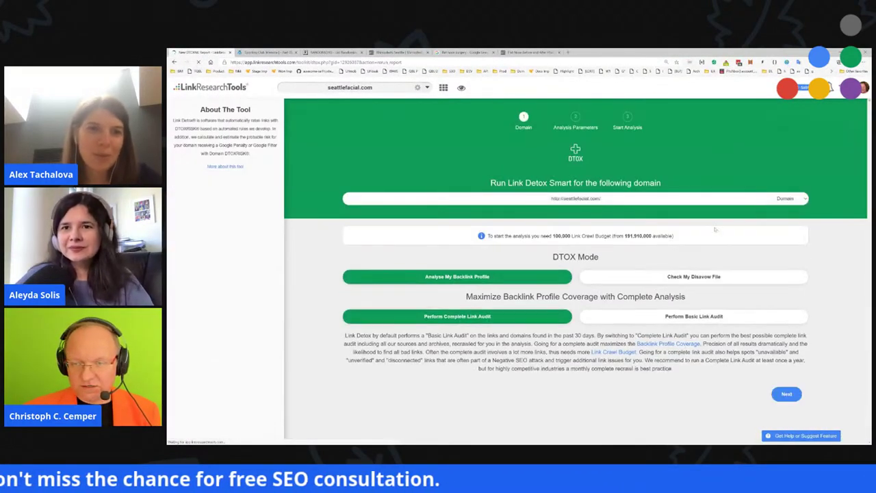
left_click(787, 395)
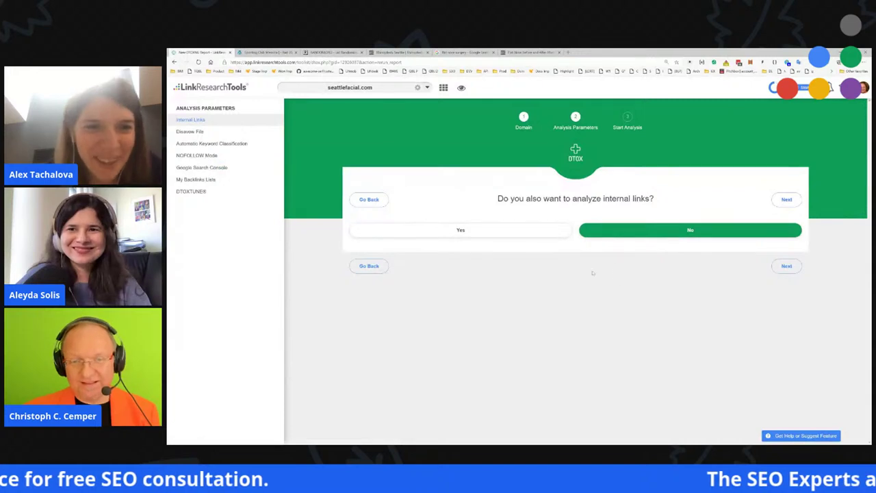
left_click(533, 233)
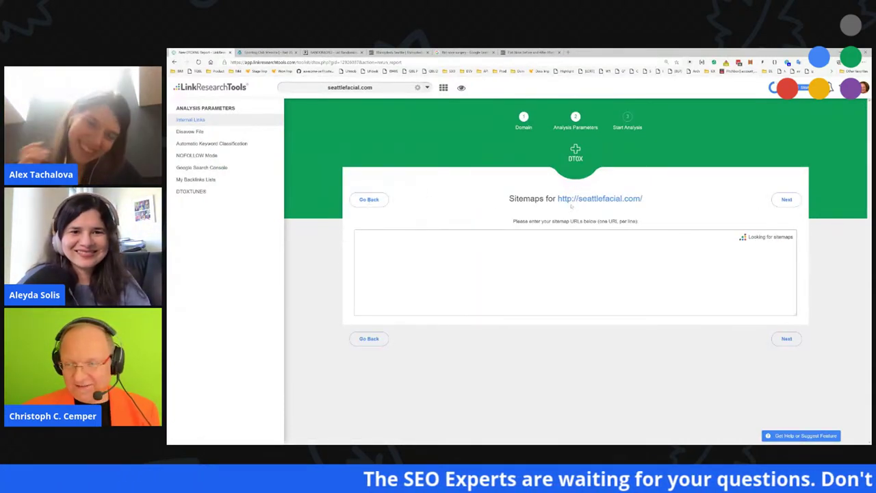
left_click_drag(643, 199, 558, 198)
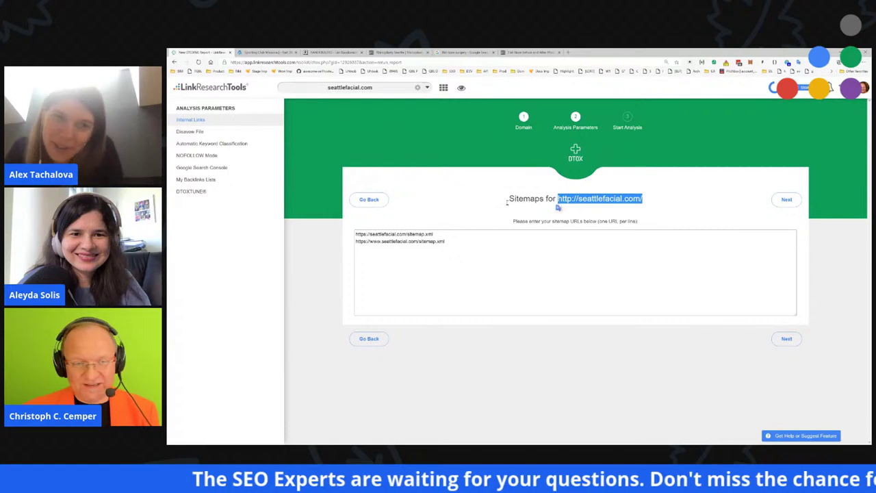
left_click(405, 219)
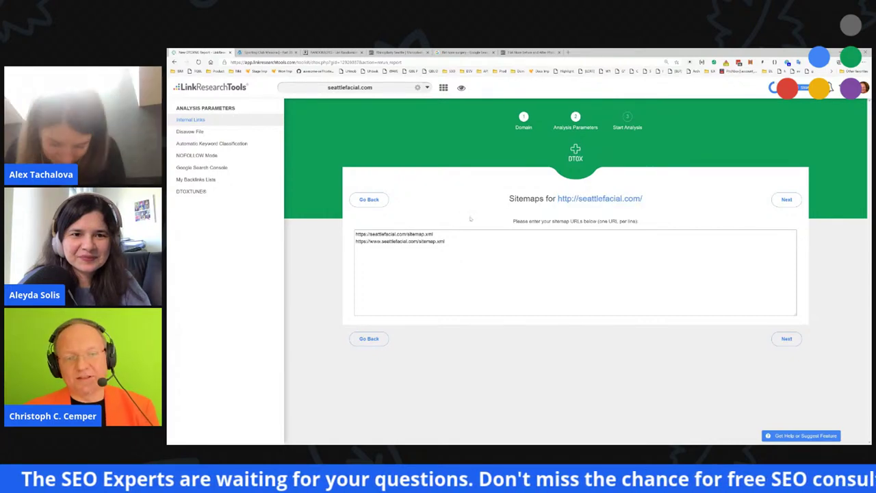
- Accept the proposed sitemaps, keyword classification and remaining analysis parameters, and start the Link Detox analysis
left_click(787, 200)
left_click(788, 200)
left_click(788, 201)
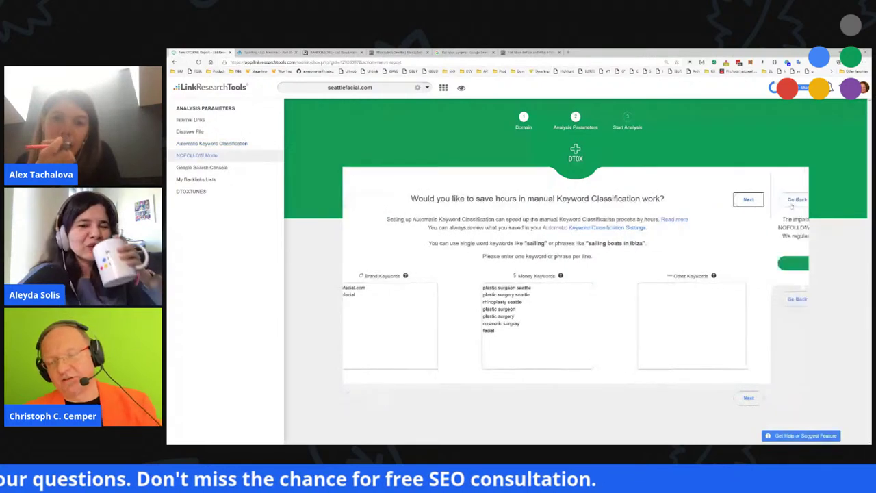
left_click(790, 201)
left_click(794, 201)
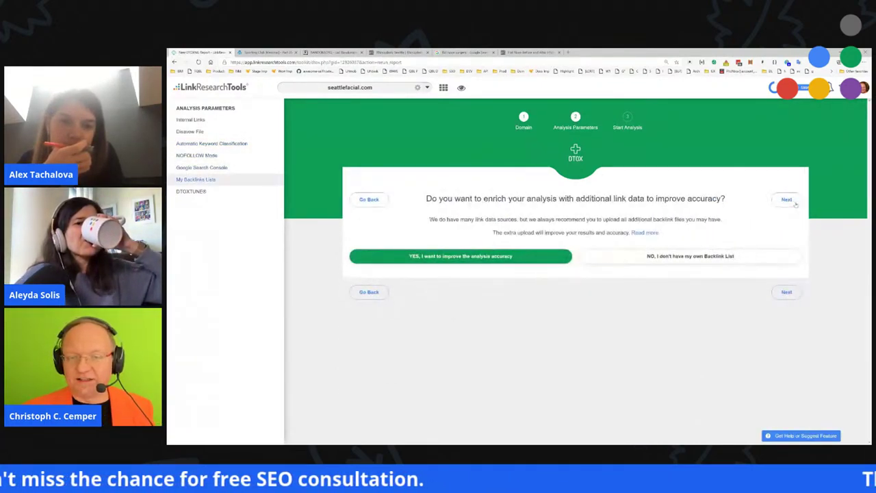
left_click(793, 201)
left_click(787, 200)
left_click(788, 200)
left_click(788, 200)
left_click(788, 199)
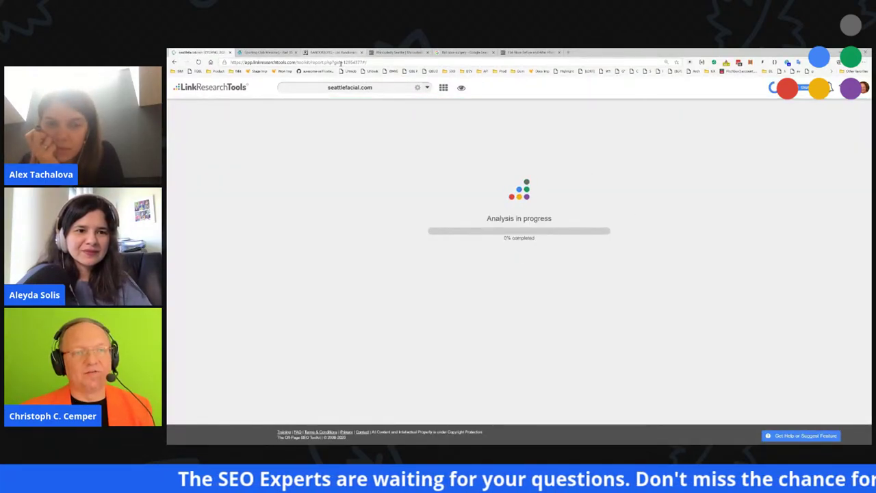
- Return to the rhinoplasty page and check its indexing with a Google site: search for its URL
left_click(400, 52)
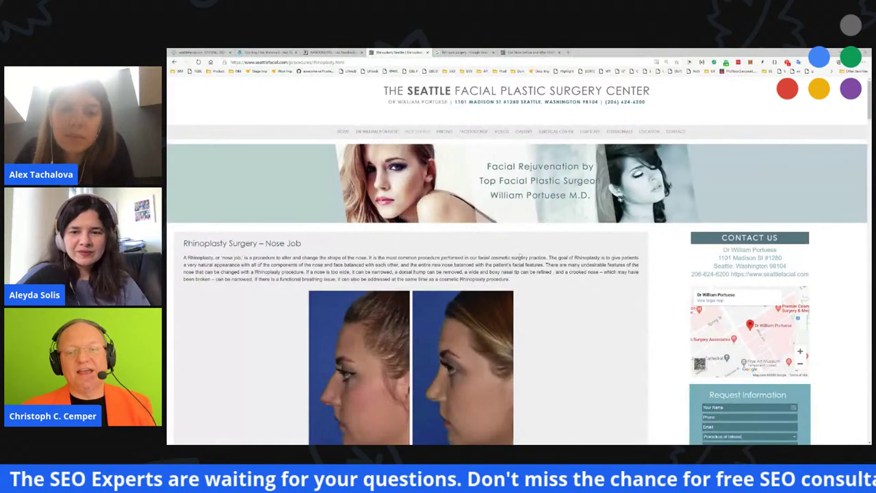
scroll(300, 262, "down", 1)
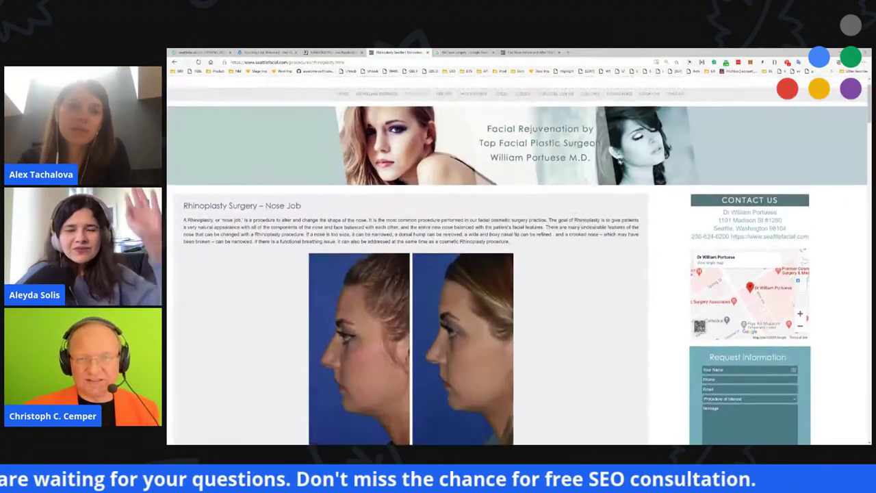
scroll(410, 171, "up", 1)
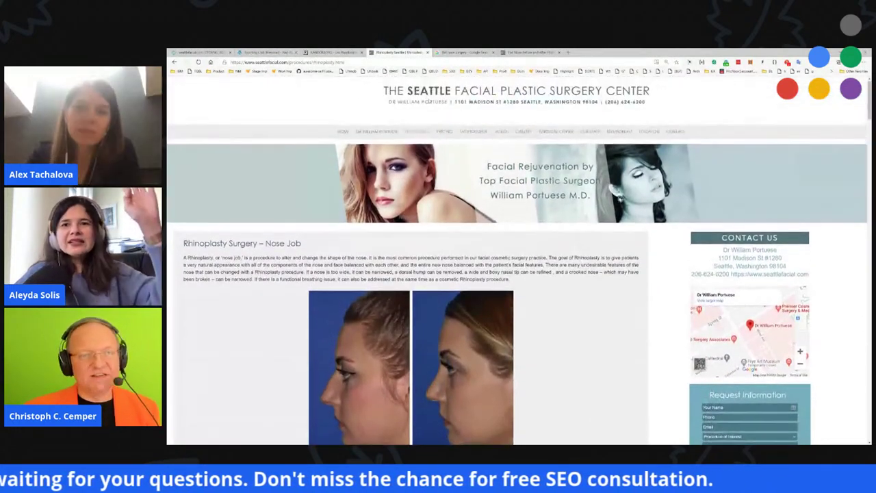
left_click(647, 71)
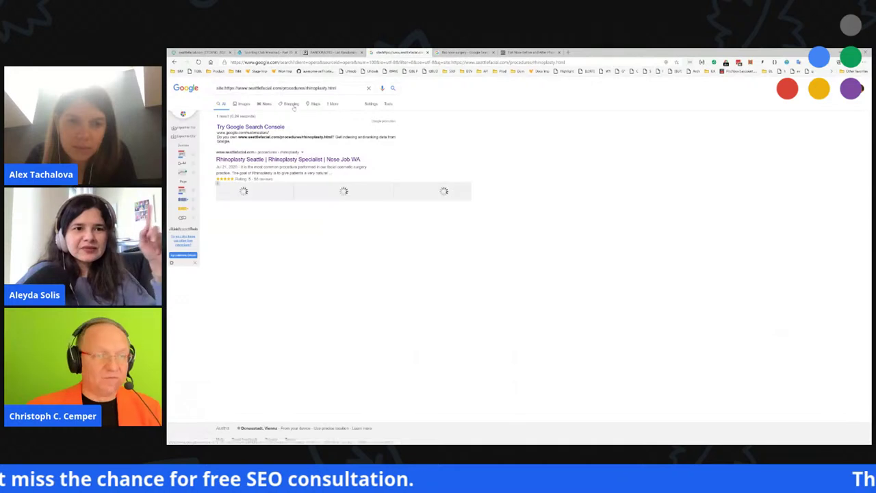
left_click_drag(279, 88, 572, 86)
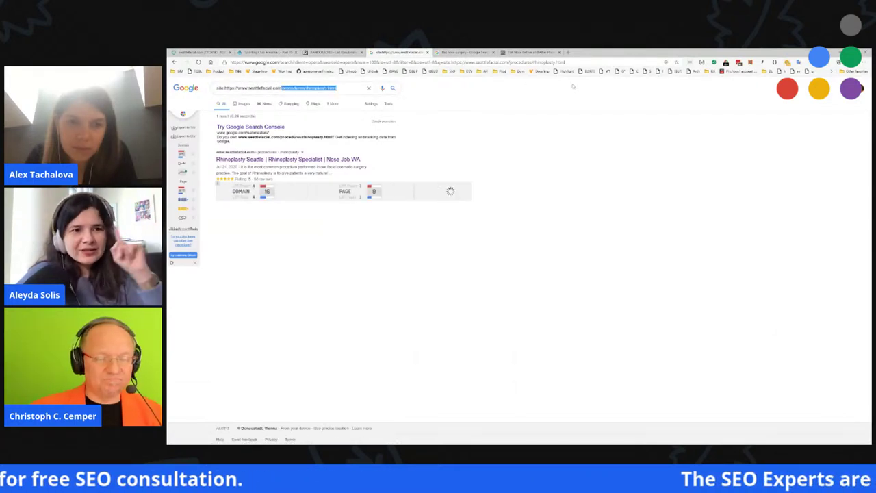
key("BackSpace")
key("Return")
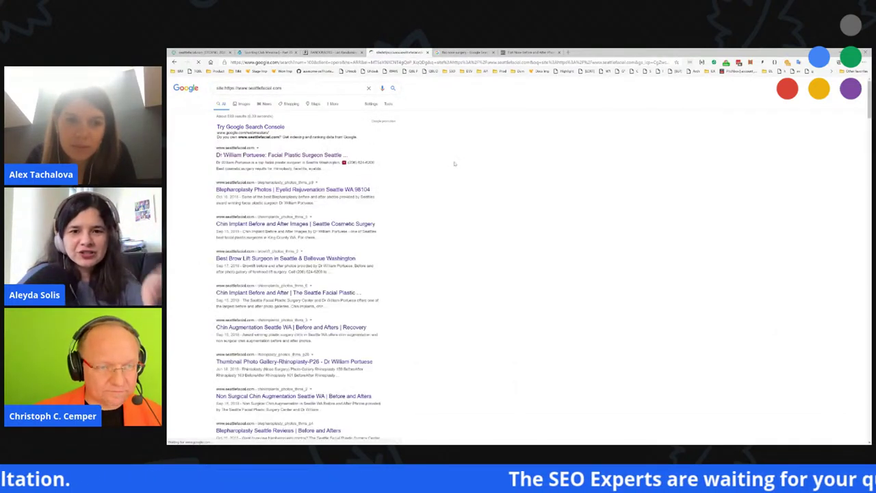
scroll(499, 322, "down", 5)
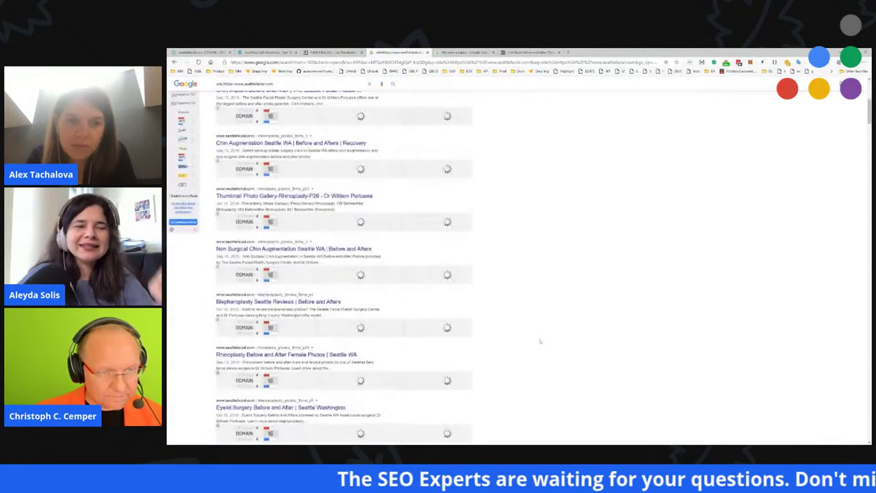
scroll(558, 342, "down", 10)
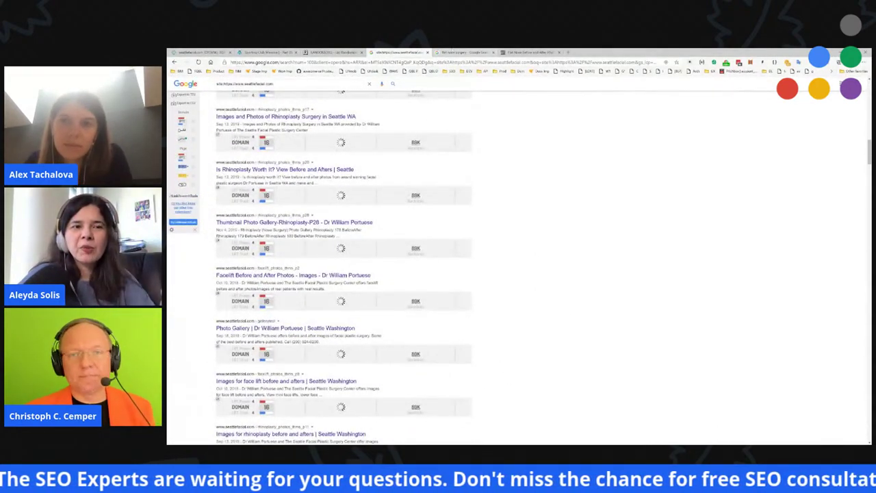
- Inspect the Flat Nose gallery page with the Ryte Structured Data Helper and expand the WebSite item's properties
key("ctrl+9")
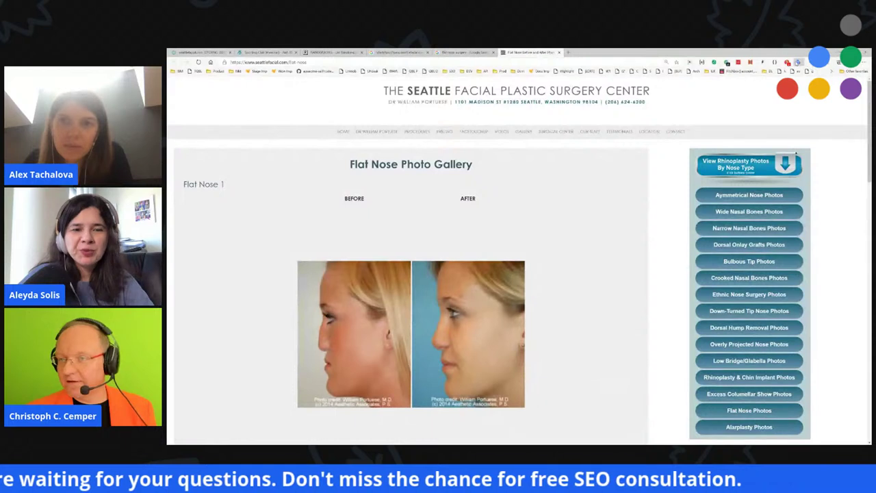
left_click(797, 62)
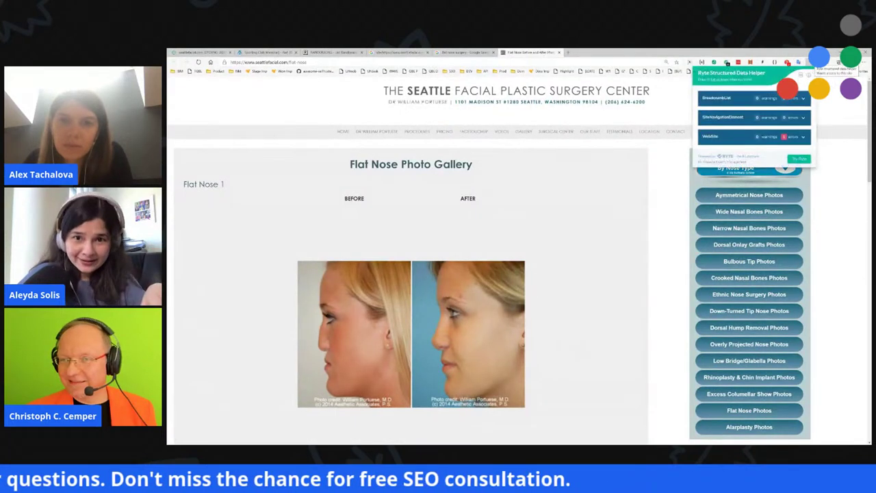
left_click(799, 137)
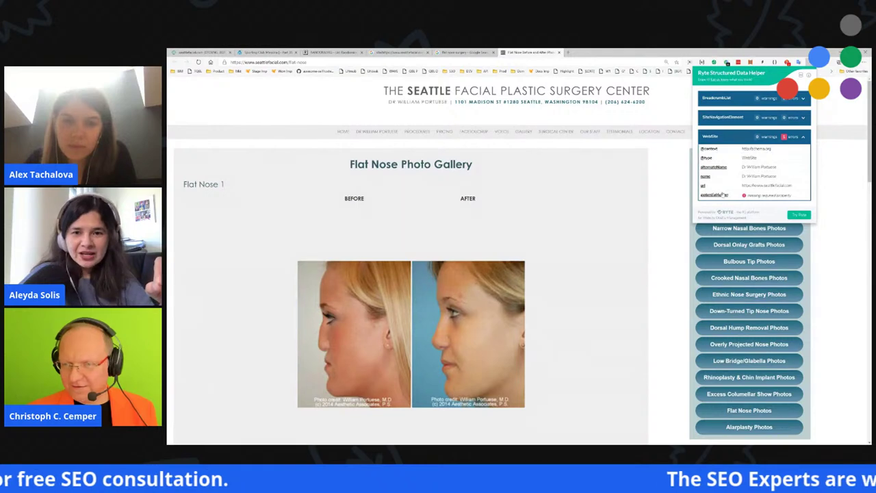
- Go to the clinic's home page, follow the virtual consultations popup and review the consultation process, sample photos and patient forms
left_click(558, 120)
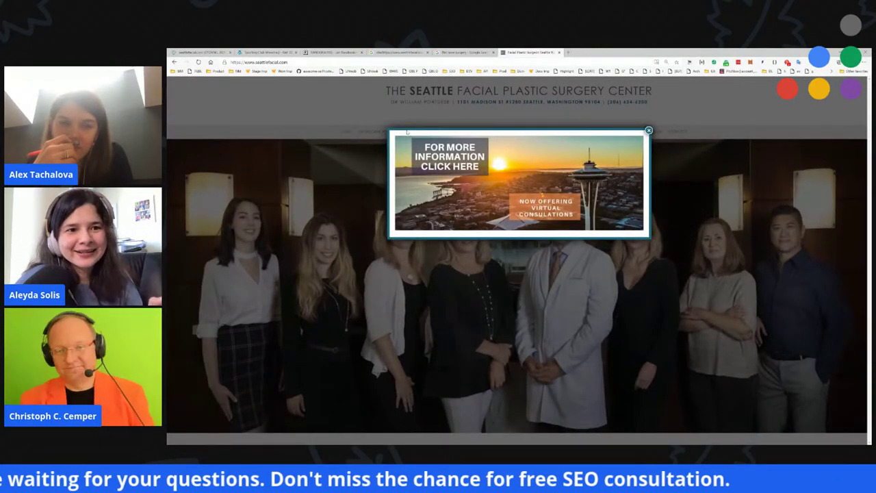
left_click(582, 194)
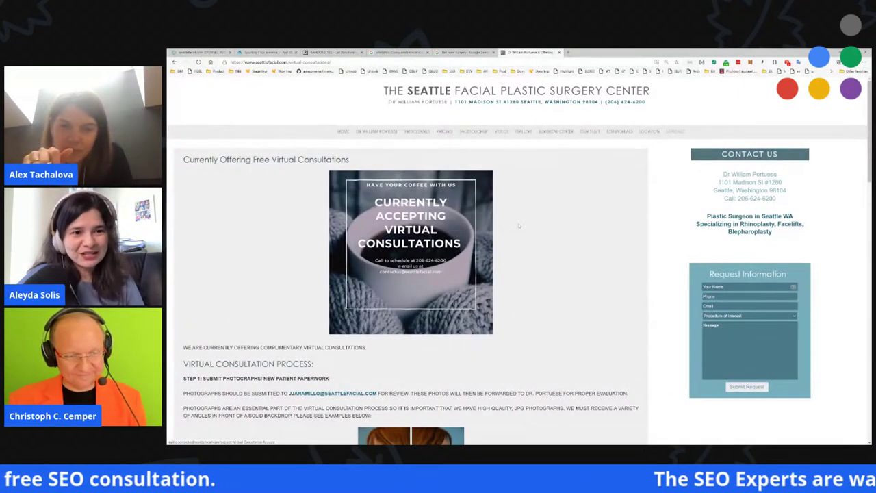
scroll(538, 225, "down", 4)
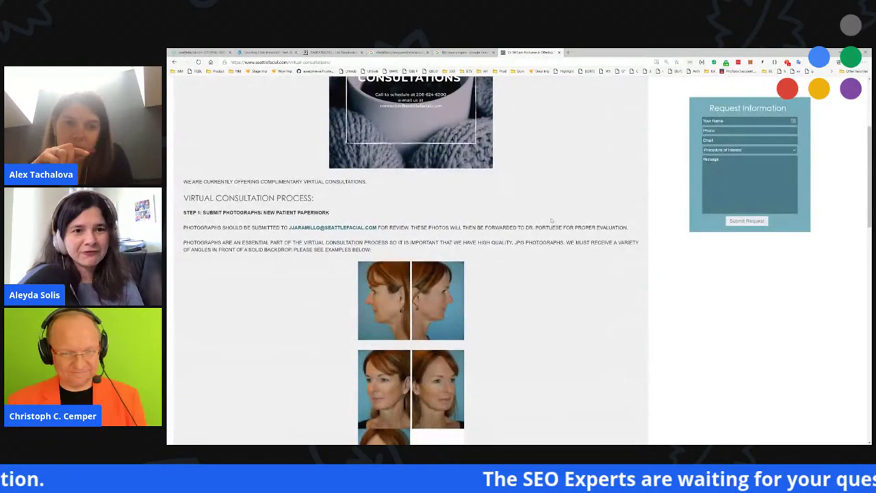
scroll(552, 220, "up", 4)
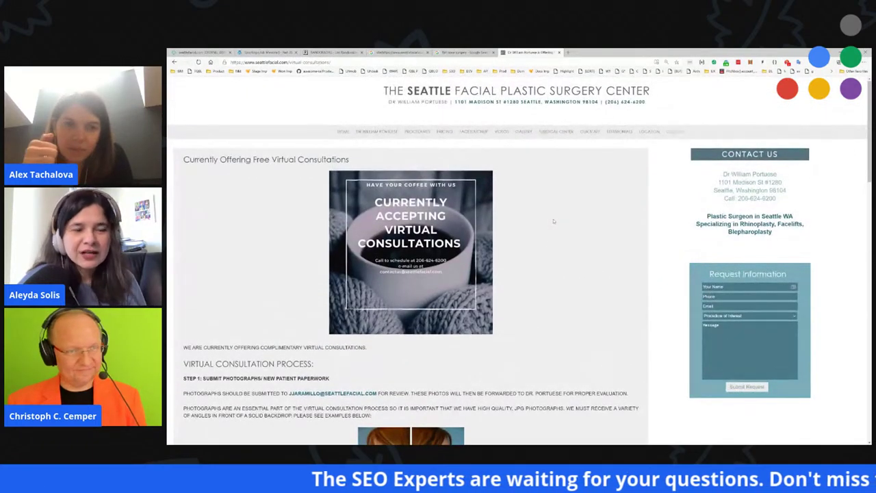
scroll(552, 221, "down", 12)
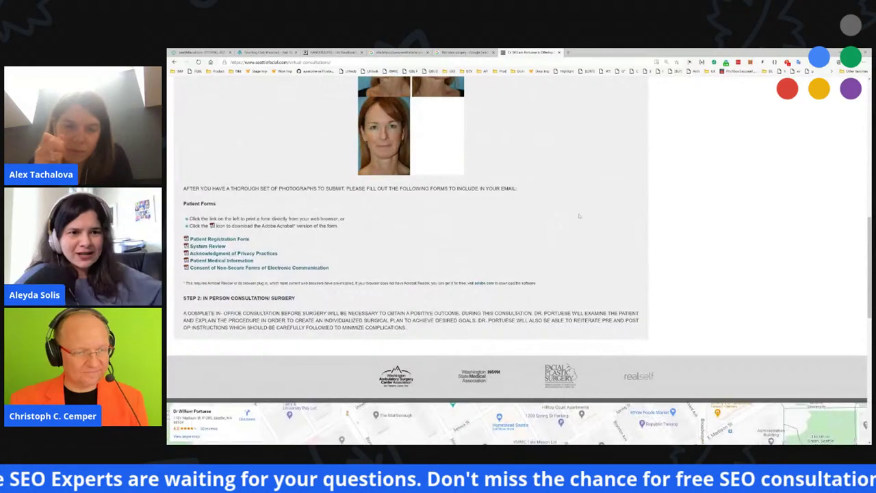
scroll(582, 215, "up", 12)
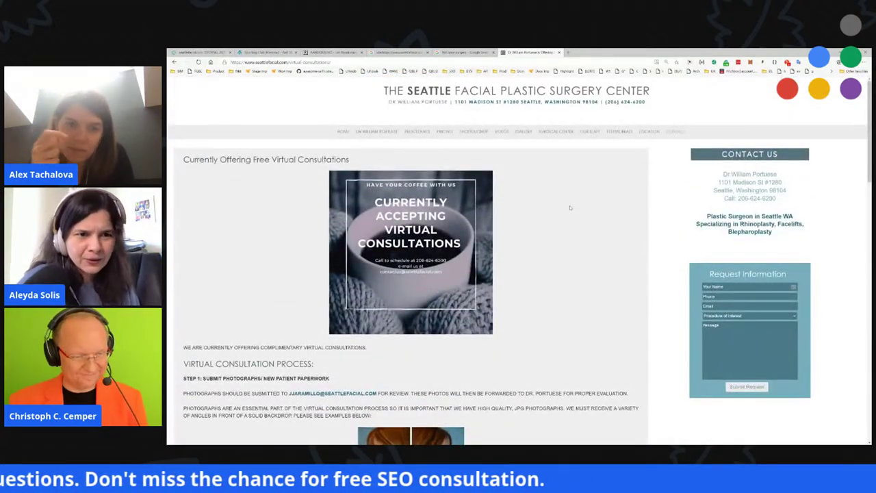
- Open the Virtual Surgery page, review its FaceTouchUp content, sidebar and footer, and follow the footer link to the surgeon's RealSelf profile
left_click(481, 133)
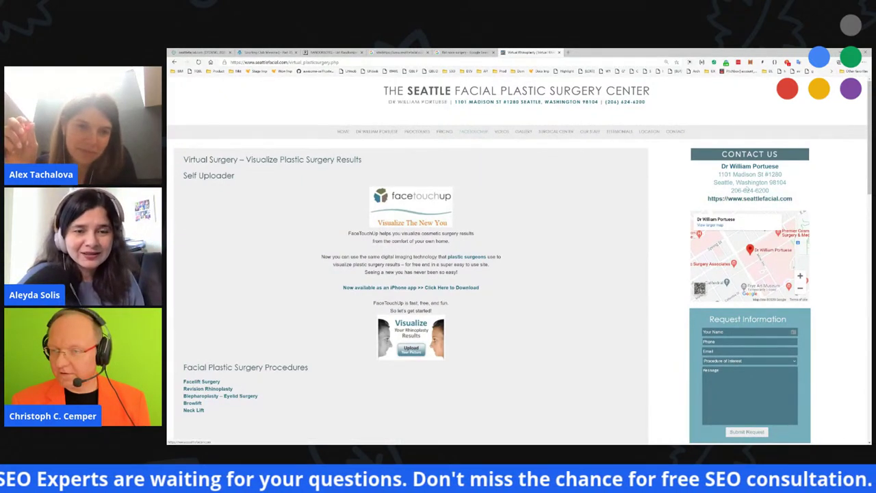
scroll(479, 274, "down", 10)
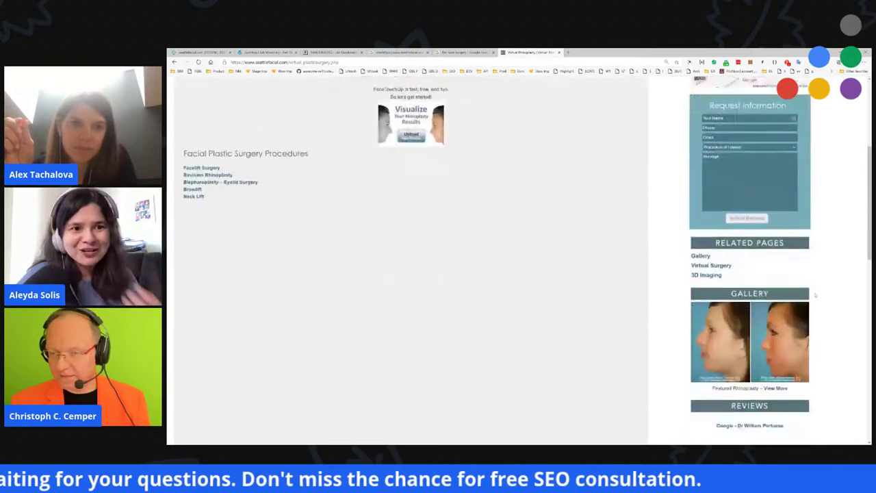
scroll(646, 287, "down", 3)
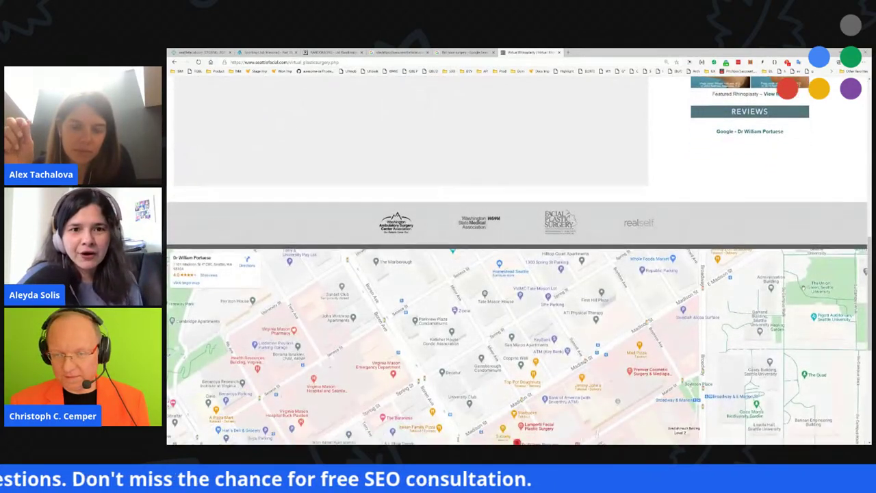
scroll(646, 287, "up", 4)
left_click(628, 266)
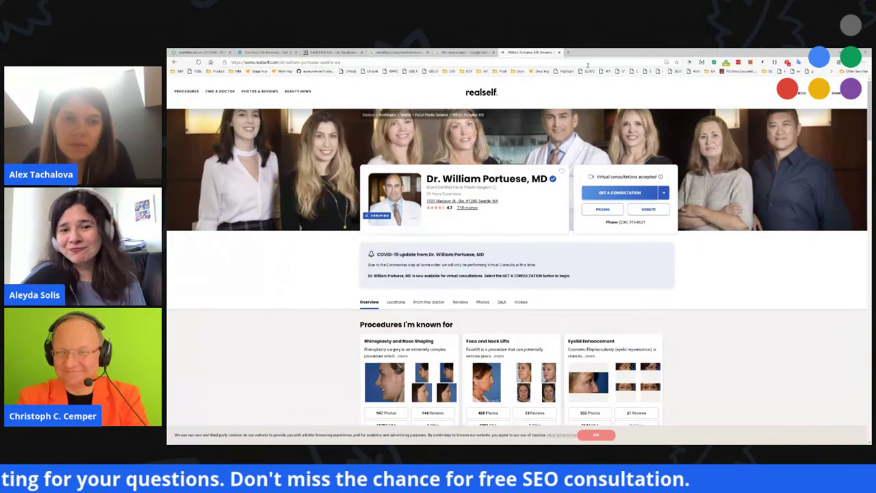
- Close the Google site: search results page and return to the surgeon's RealSelf profile
left_click(398, 52)
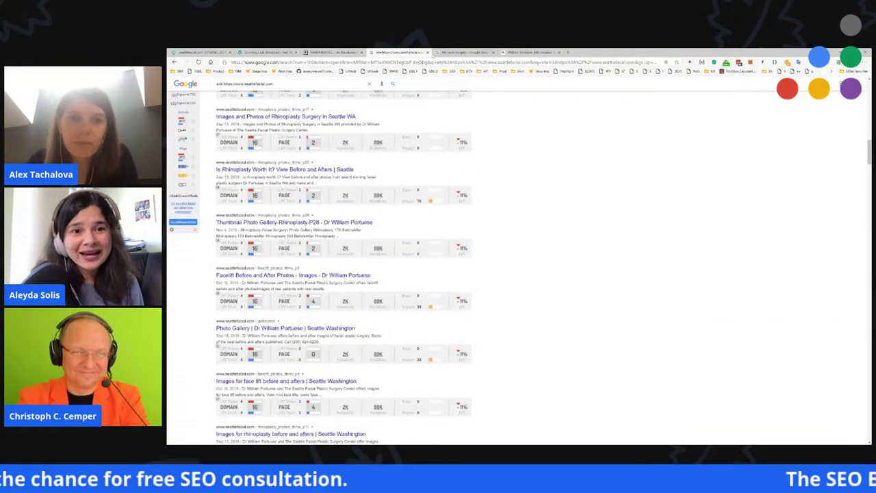
left_click(427, 52)
left_click(464, 52)
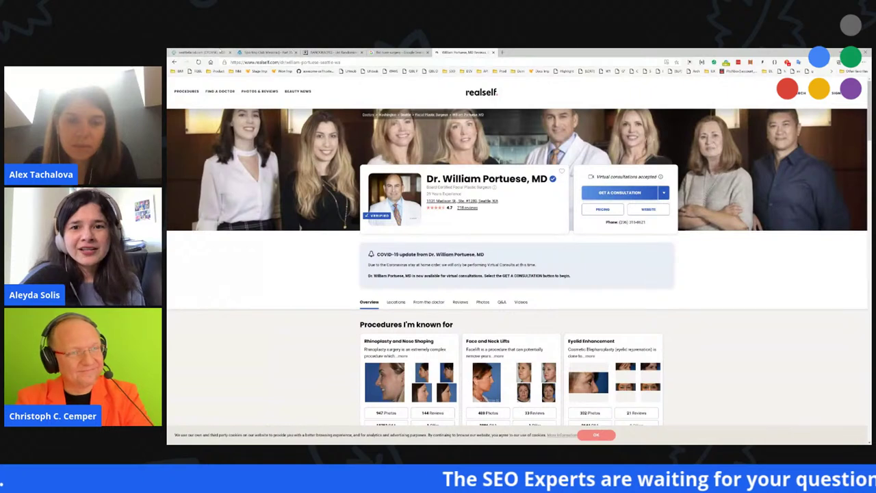
- Check the Link Detox analysis progress, then close the Sporting Club Messina page to get back to the RANDOM.ORG list
left_click(200, 52)
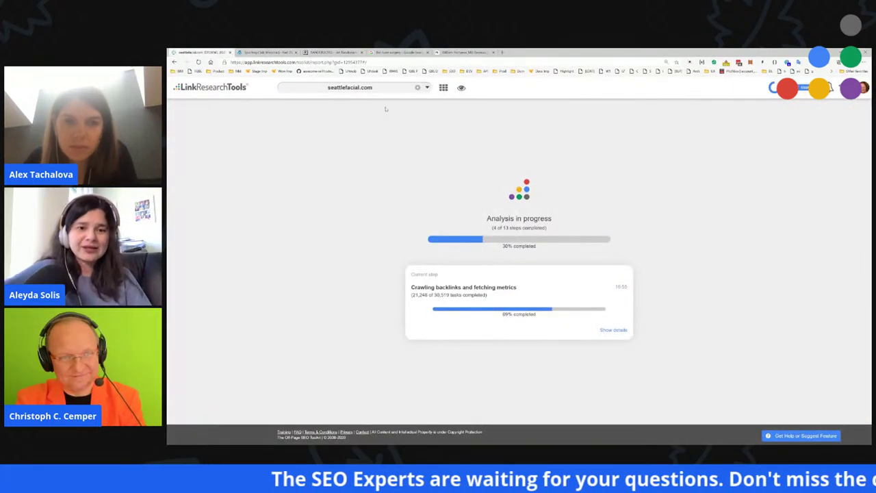
key("ctrl+Tab")
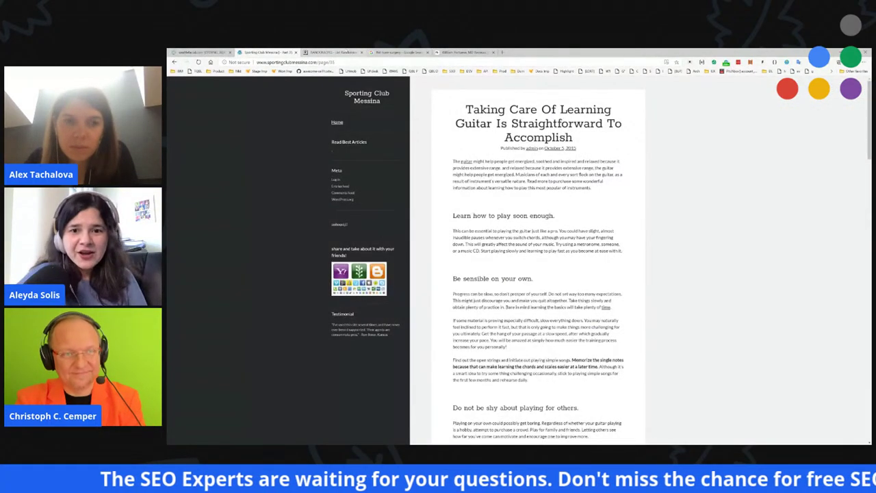
key("ctrl+w")
left_click(298, 192)
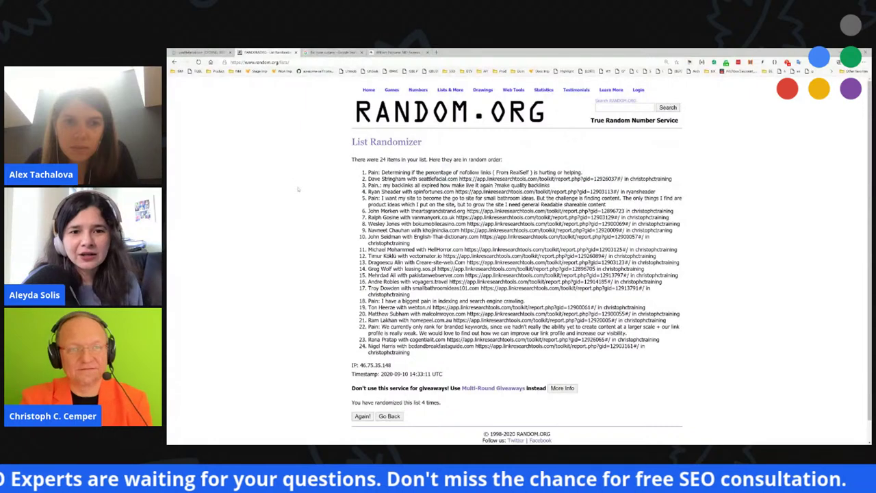
- Leave the surgeon's RealSelf profile for the clinic's Virtual Surgery page, then open the Pricing page and review its procedure prices and insurance details
key("ctrl+Tab")
key("ctrl+Tab")
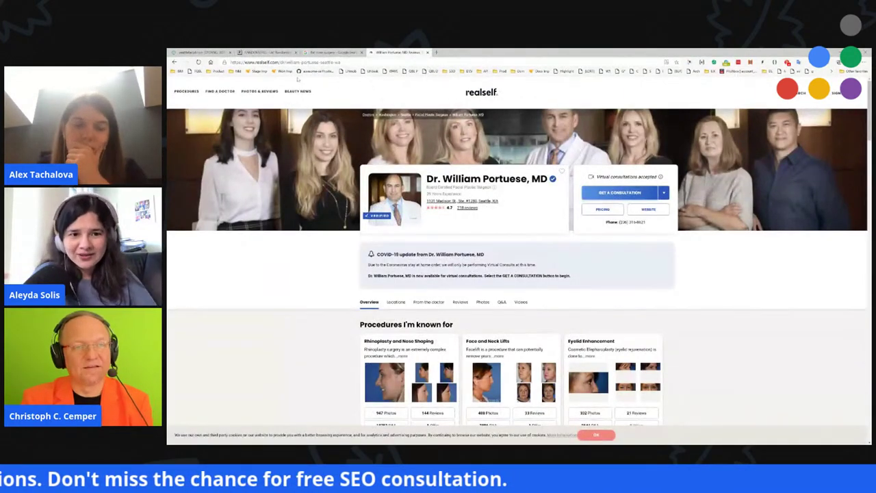
key("alt+Left")
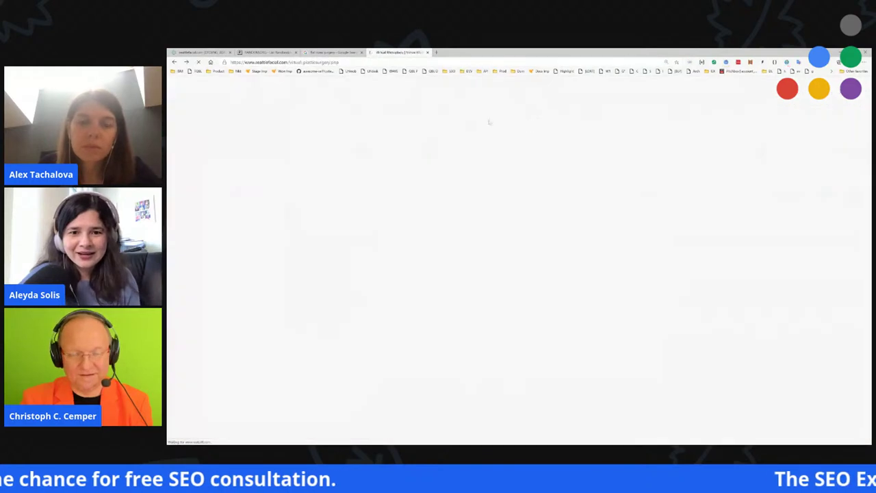
scroll(767, 182, "up", 10)
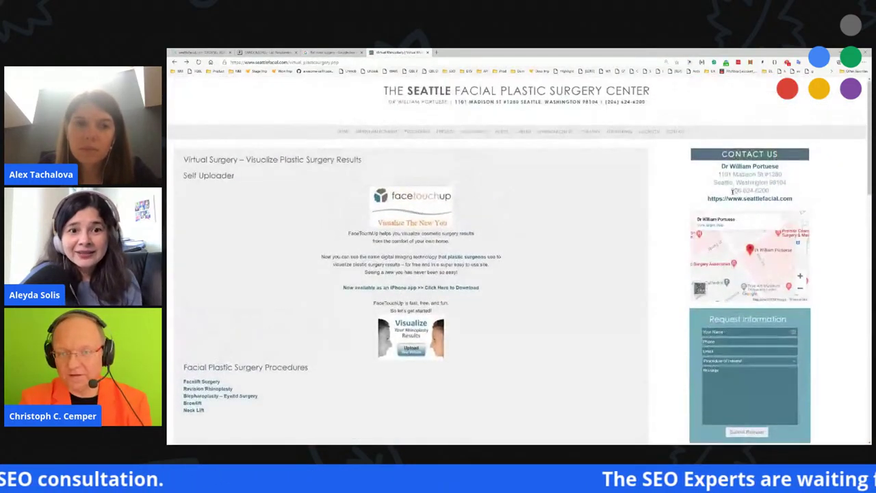
left_click(441, 132)
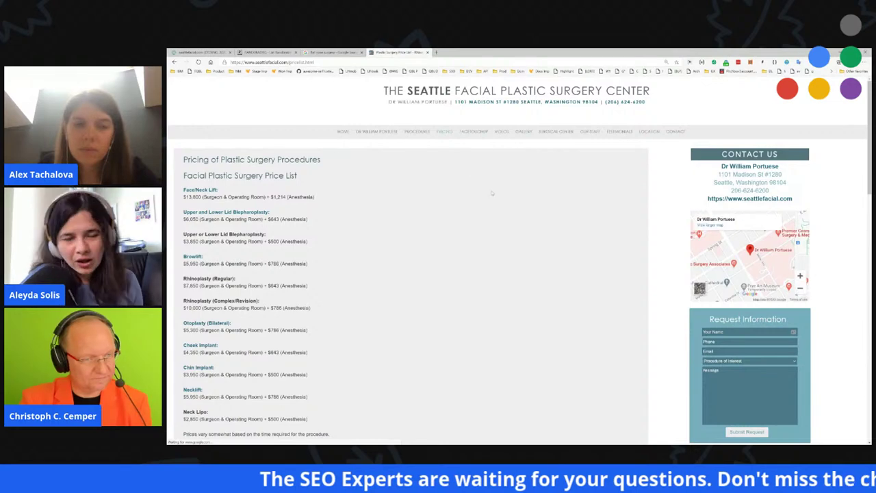
scroll(493, 195, "down", 5)
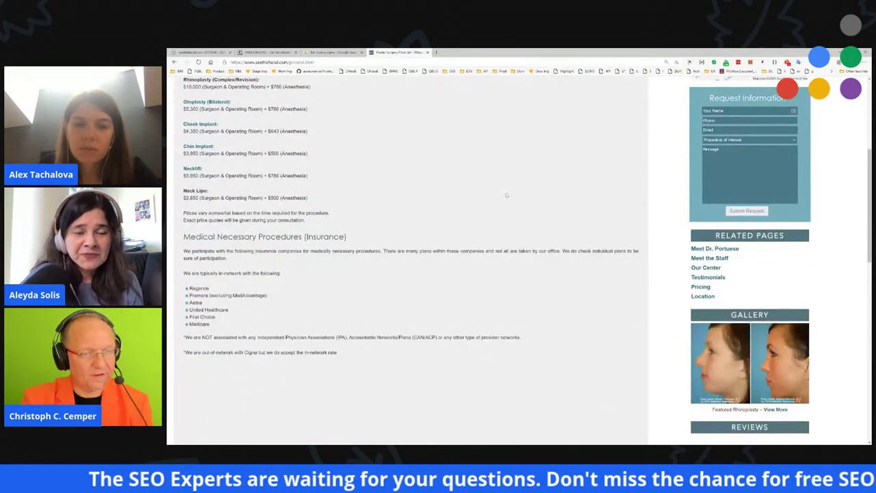
scroll(506, 195, "up", 3)
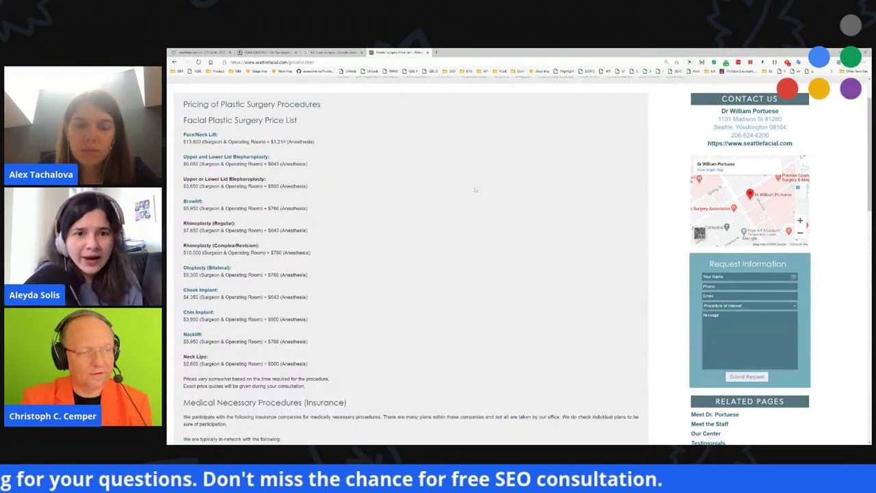
- Open the Face/Neck Lift page from the price list, review its content, and follow its in-text link to the Blepharoplasty page
left_click(217, 135)
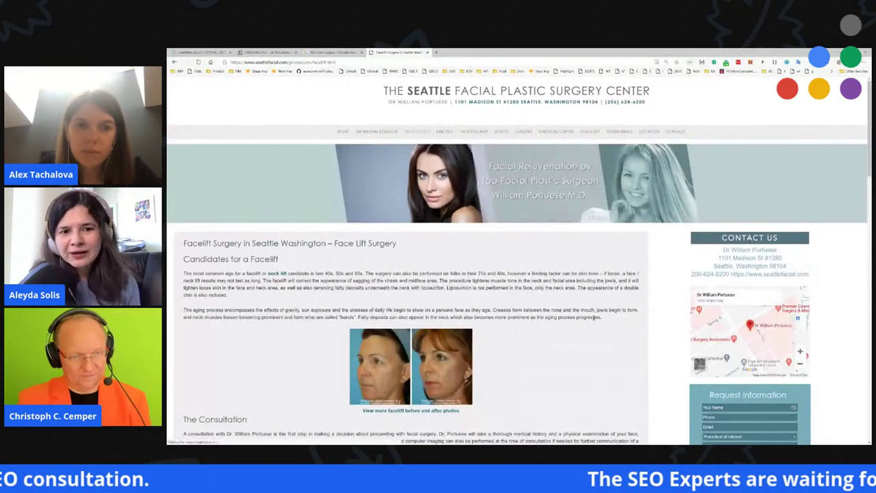
scroll(594, 315, "down", 15)
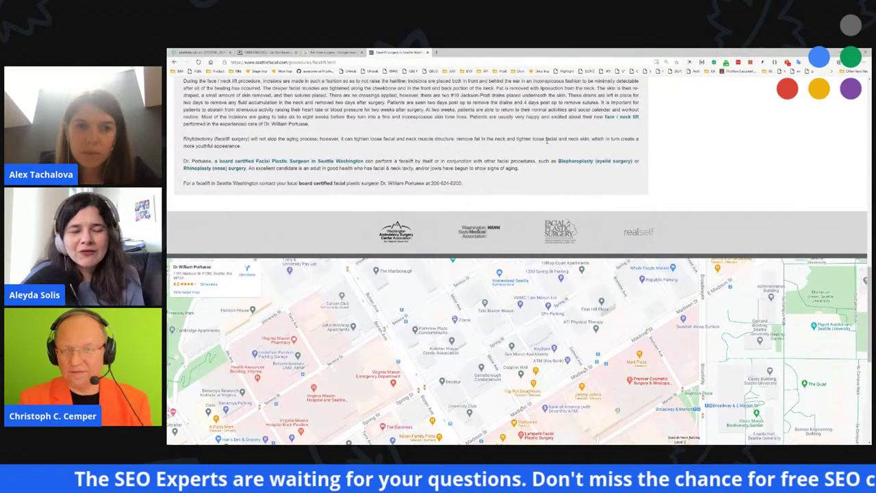
left_click(571, 162)
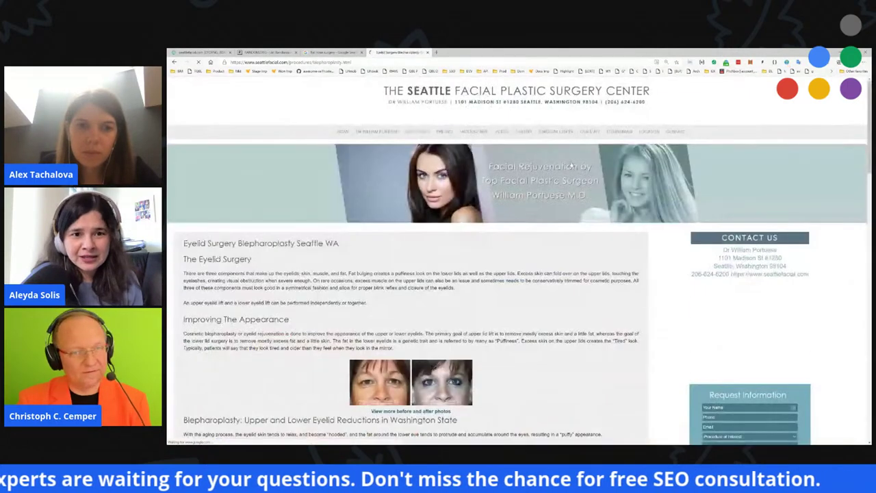
- Inspect the before-and-after photo's markup on the Blepharoplasty page in the developer tools, then close them
right_click(452, 228)
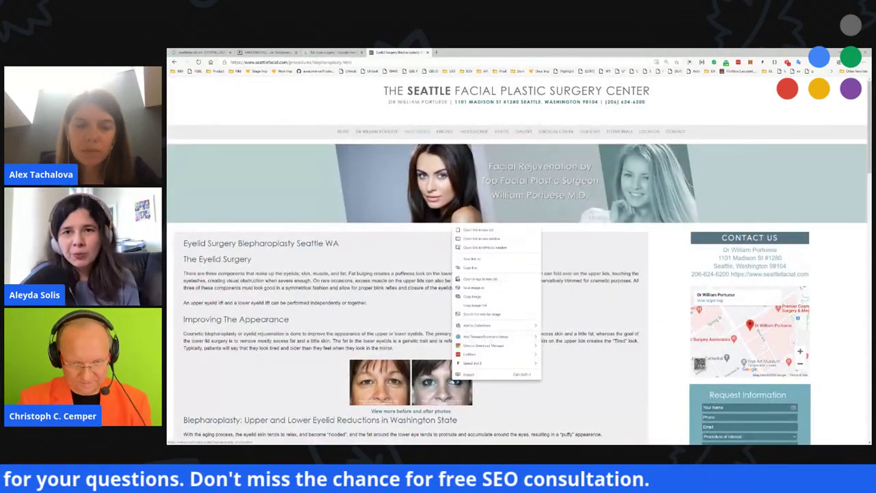
left_click(469, 375)
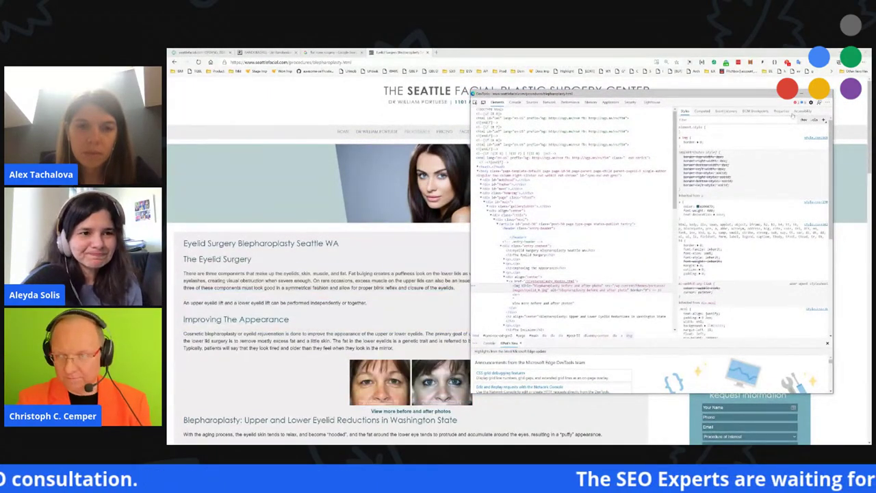
left_click(826, 93)
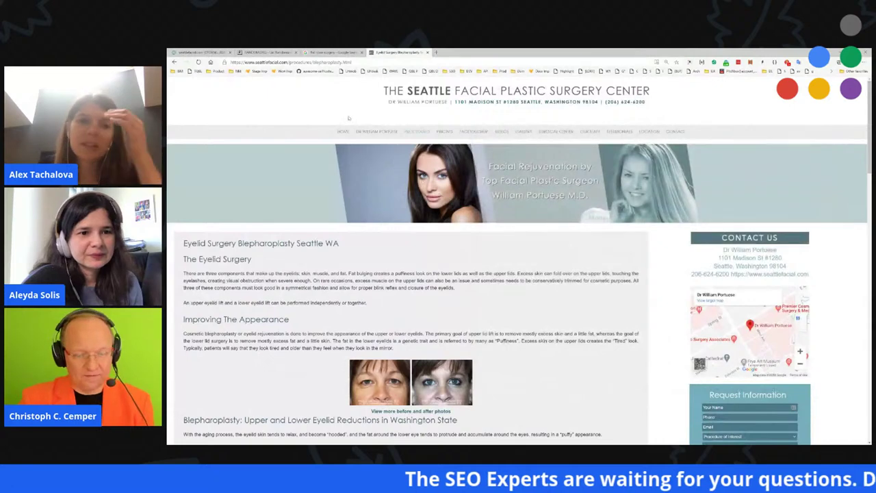
- Examine the Blepharoplasty page's source for scripts, meta tags and schema.org markup, then check its structured data with Ryte Structured Data Helper
key("ctrl+u")
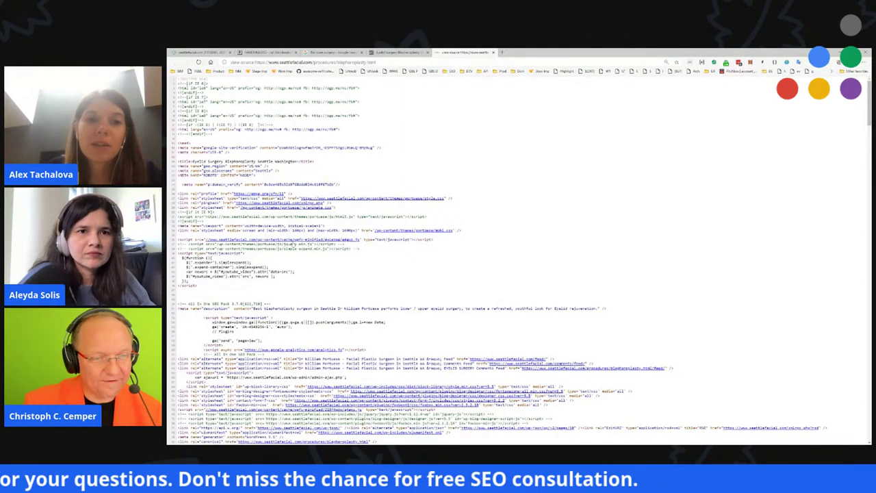
left_click_drag(301, 240, 374, 240)
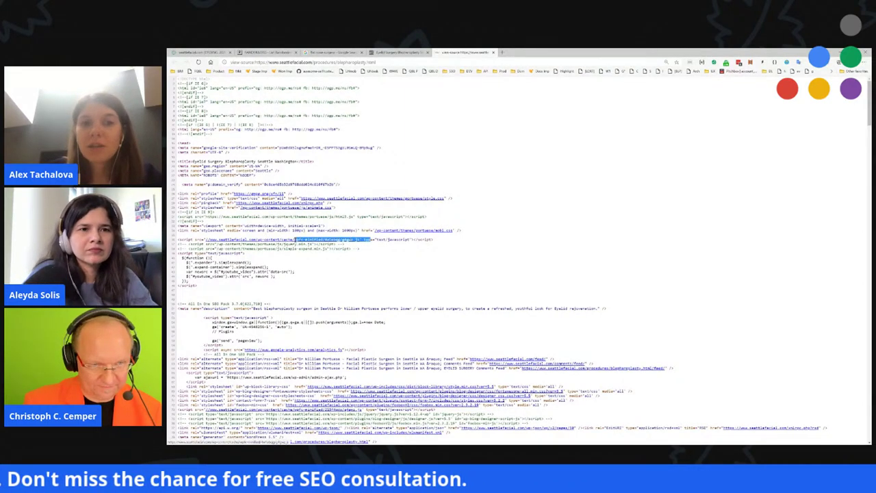
scroll(342, 296, "down", 5)
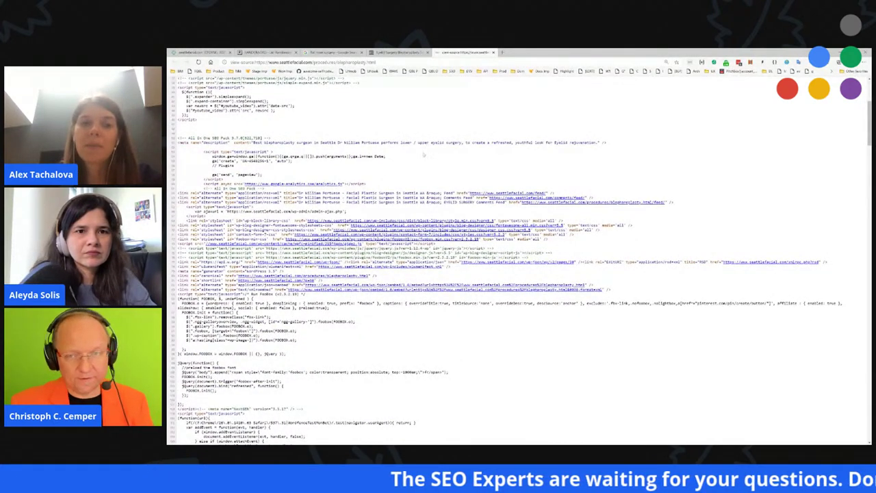
scroll(520, 180, "down", 15)
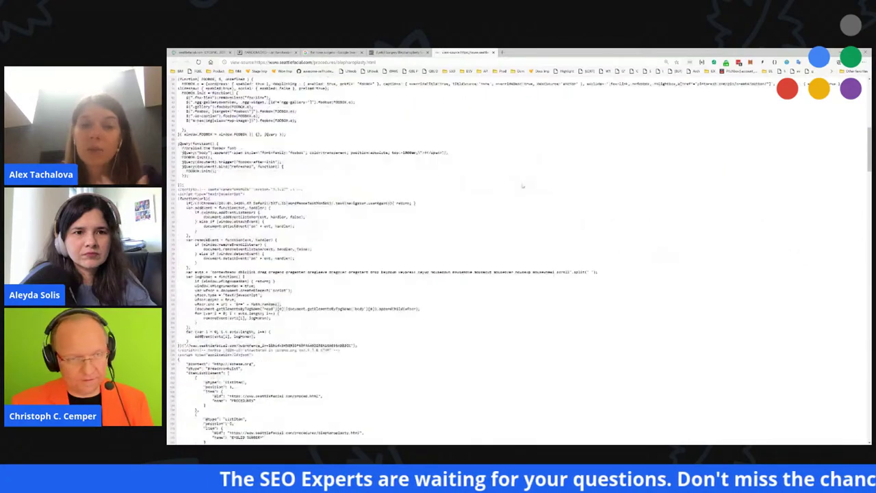
scroll(511, 196, "down", 2)
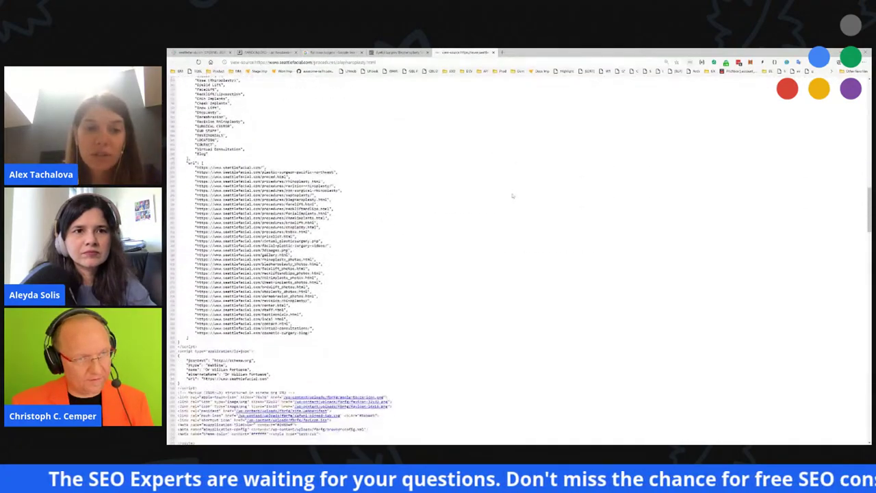
scroll(511, 197, "up", 3)
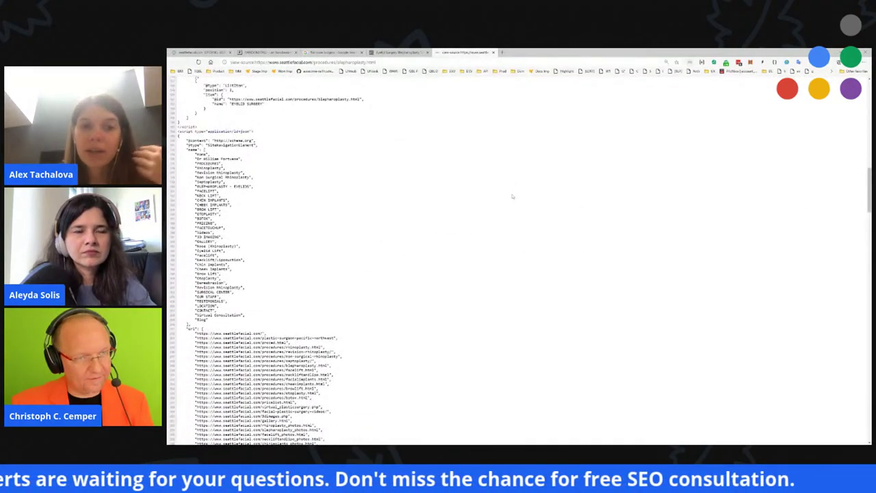
scroll(512, 196, "down", 10)
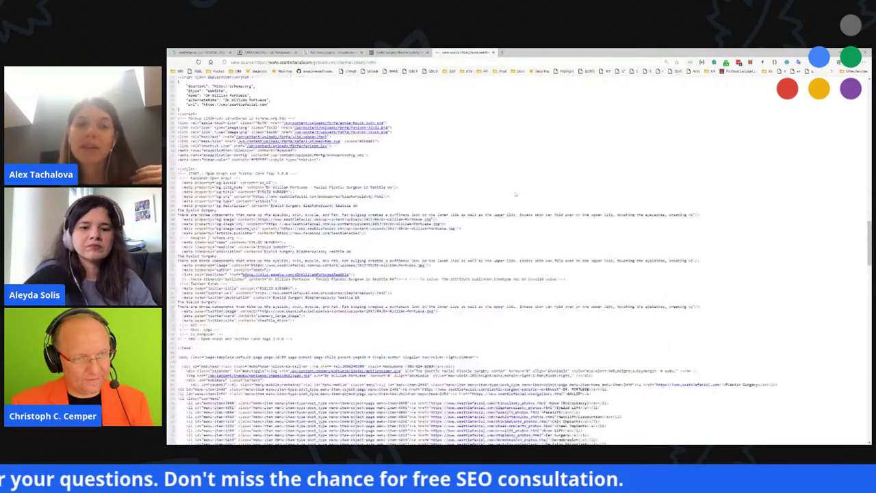
scroll(515, 195, "down", 10)
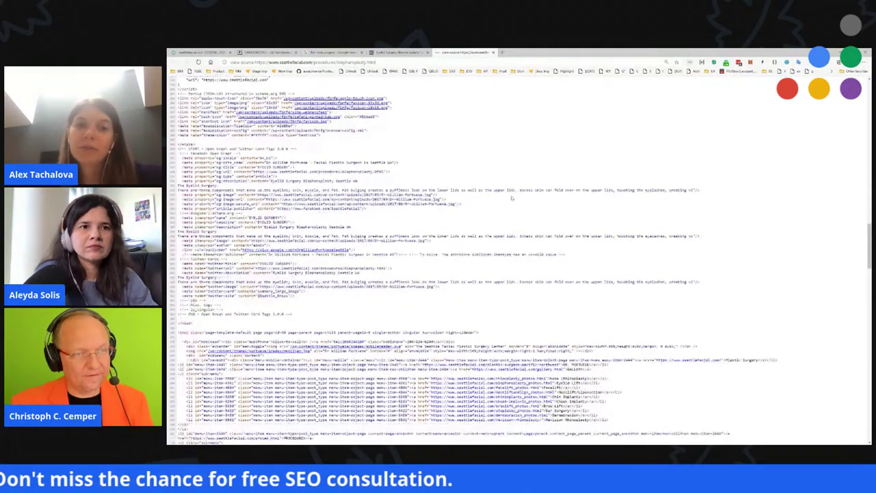
scroll(508, 203, "down", 15)
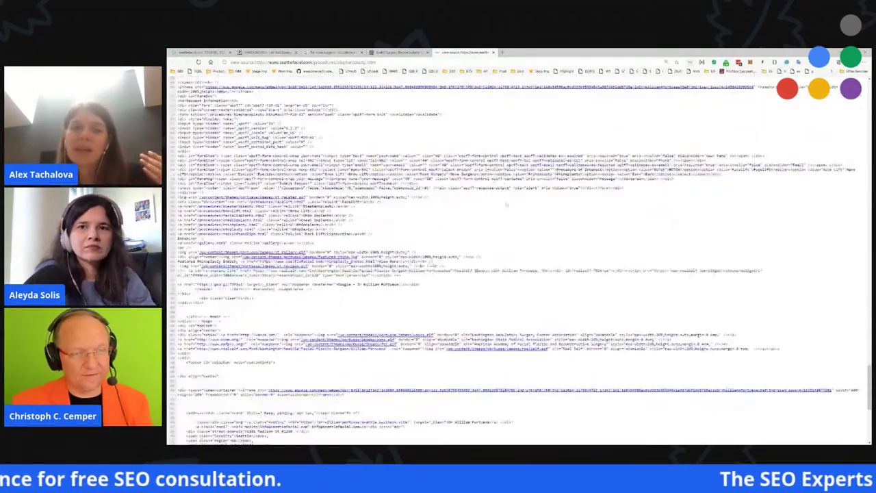
key("ctrl+w")
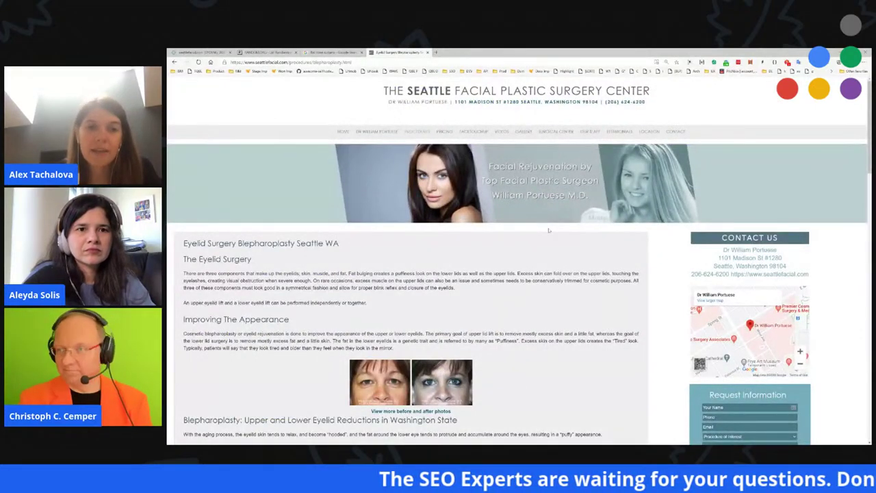
left_click(808, 61)
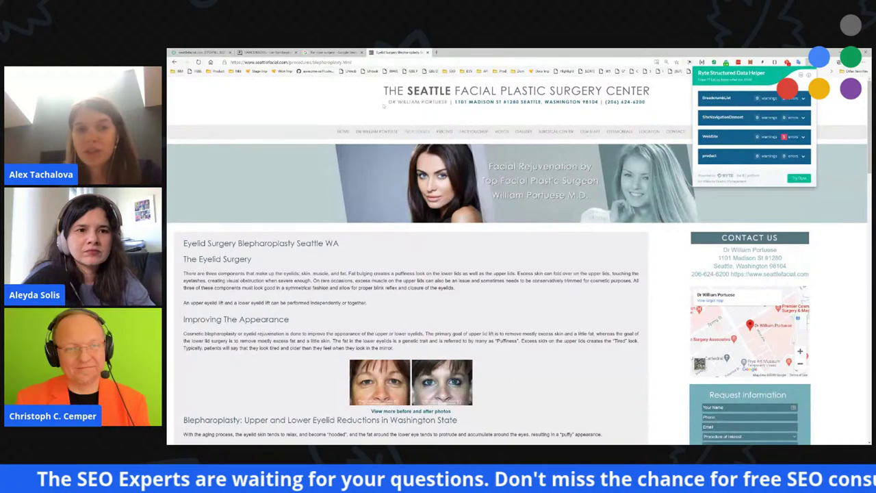
- Open the clinic's Rhinoplasty page and search Google in a new tab for "how much does rhinoplasty surgery cost"
left_click(425, 134)
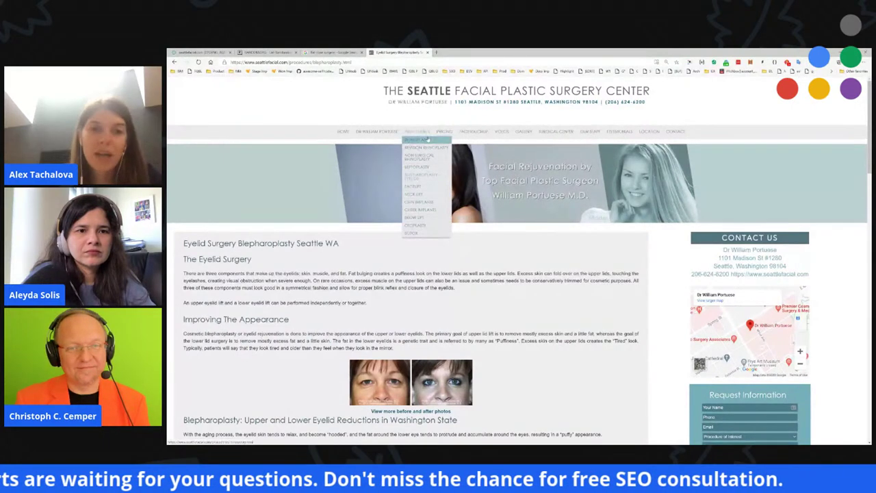
left_click(417, 167)
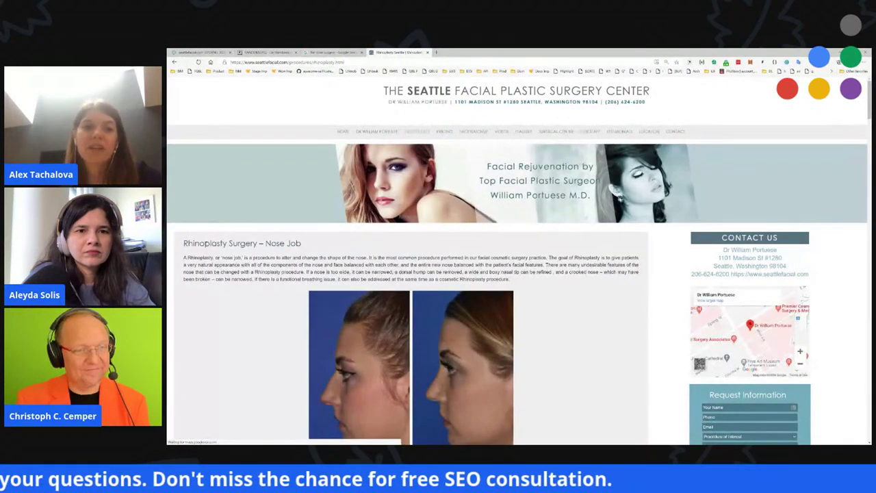
left_click_drag(182, 243, 257, 243)
key("ctrl+t")
type("how much does Rhinoplasty Surgery c")
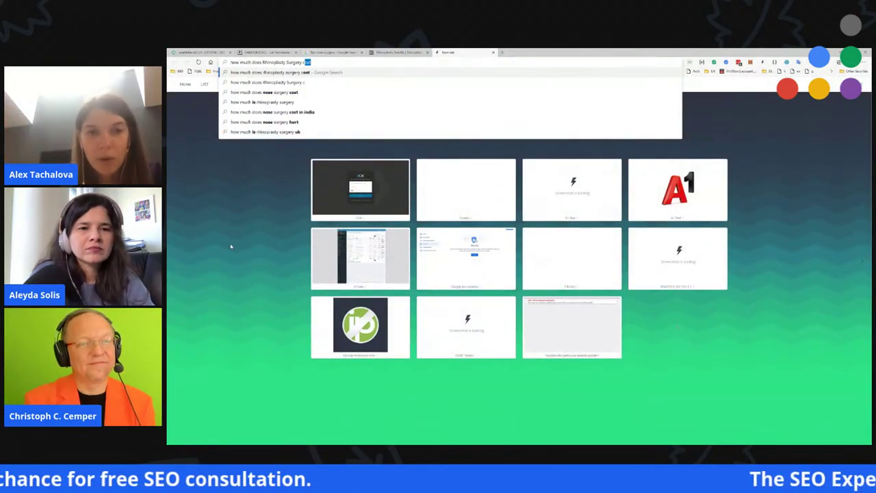
key("Return")
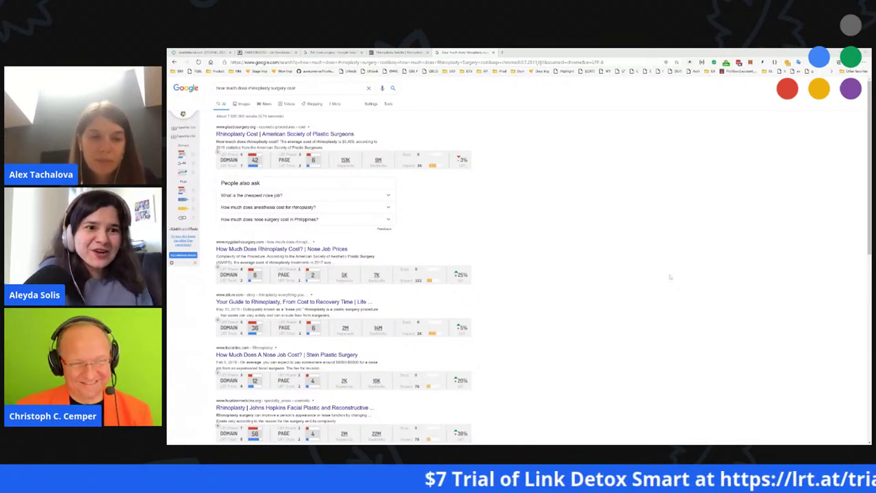
- Close the rhinoplasty cost search, check the Rhinoplasty page with Link Checker, and review its content and highlighted links down to the footer
key("ctrl+w")
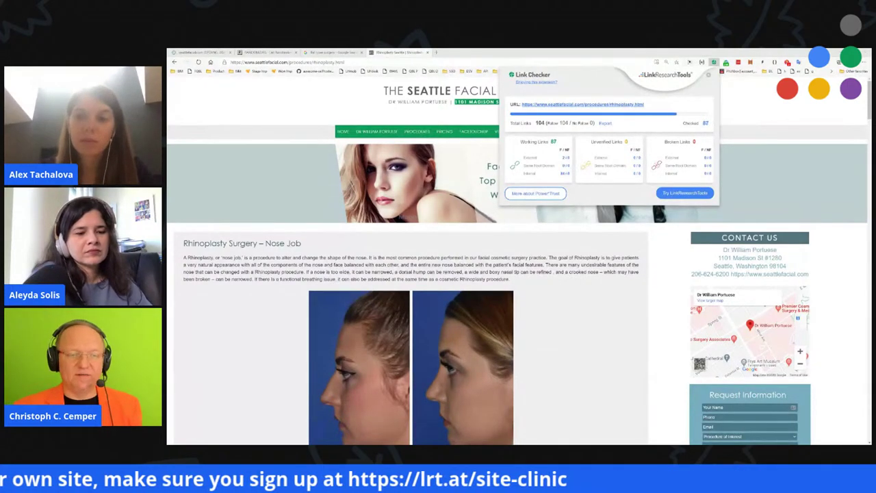
left_click(293, 295)
scroll(293, 296, "down", 10)
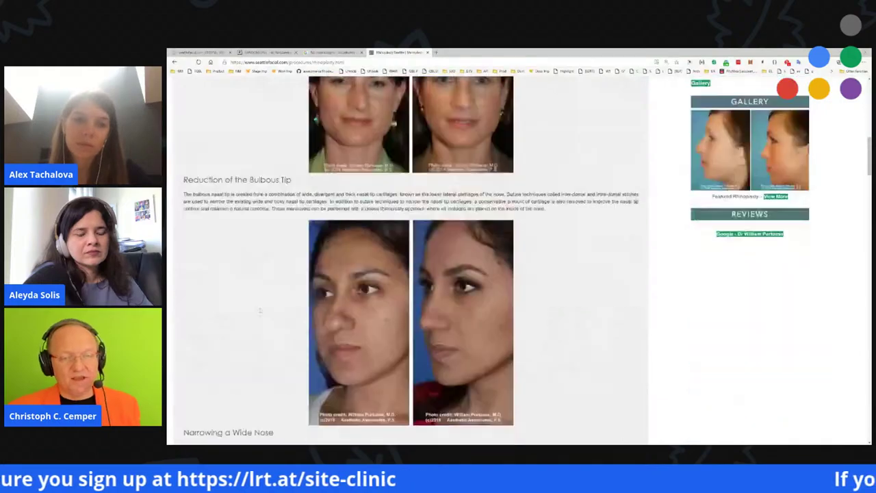
scroll(277, 306, "down", 15)
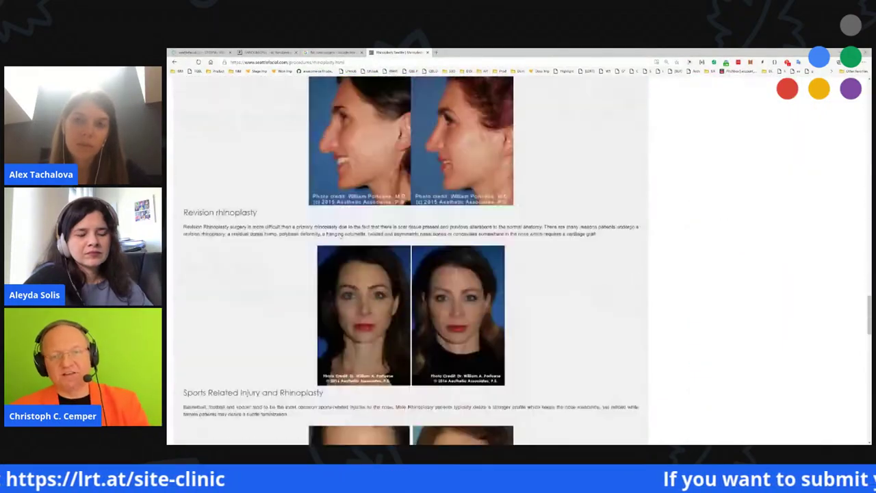
scroll(339, 236, "down", 15)
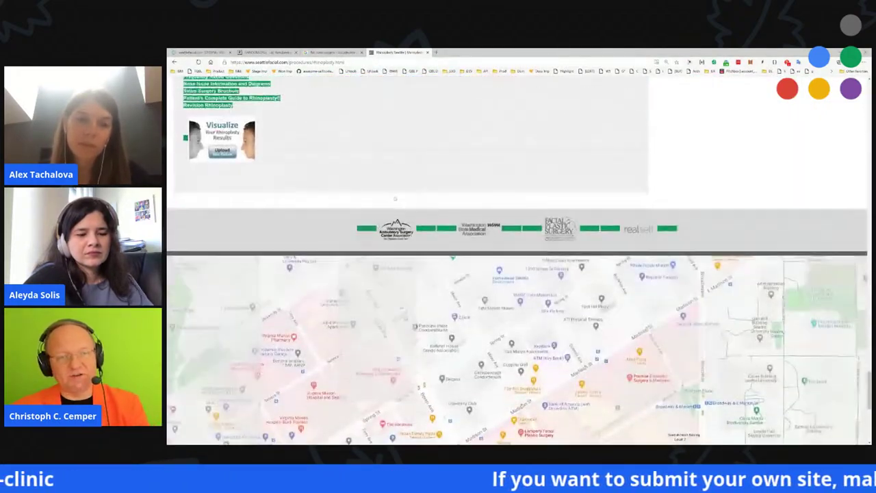
scroll(339, 236, "up", 14)
scroll(575, 364, "down", 2)
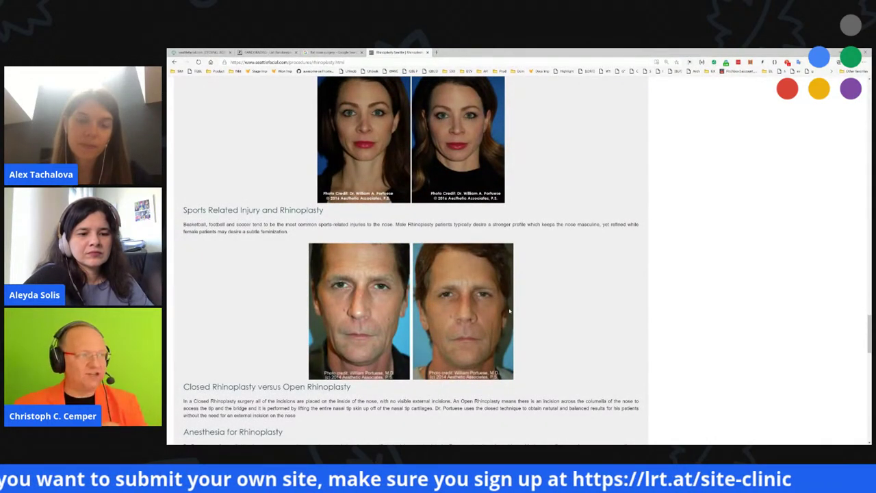
- Review the Google results for "flat nose surgery" from the top and return to the clinic's Rhinoplasty page
left_click(314, 53)
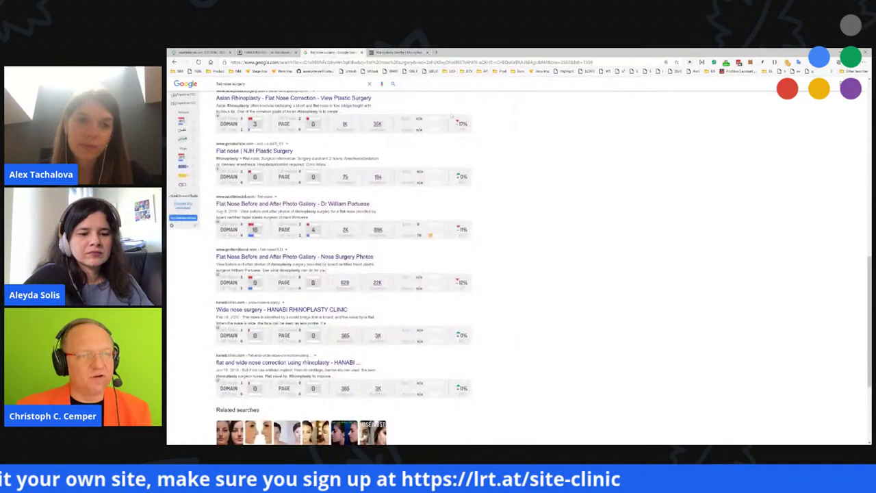
scroll(446, 115, "up", 10)
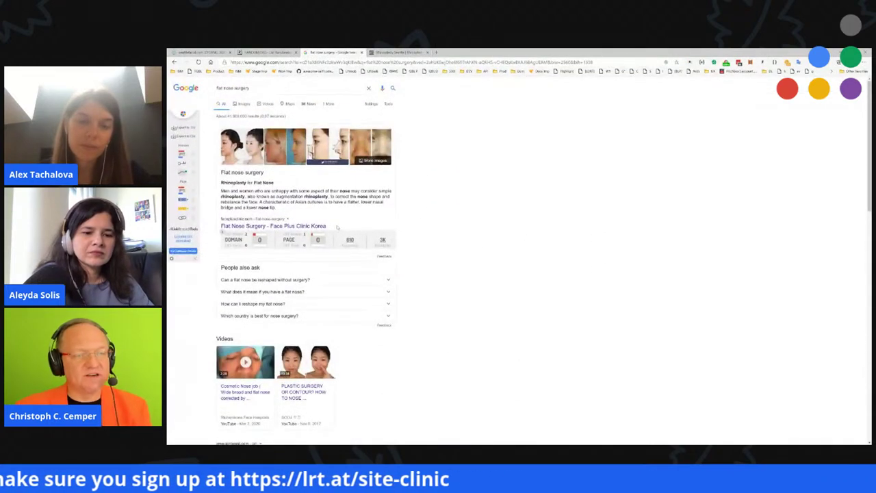
left_click(399, 53)
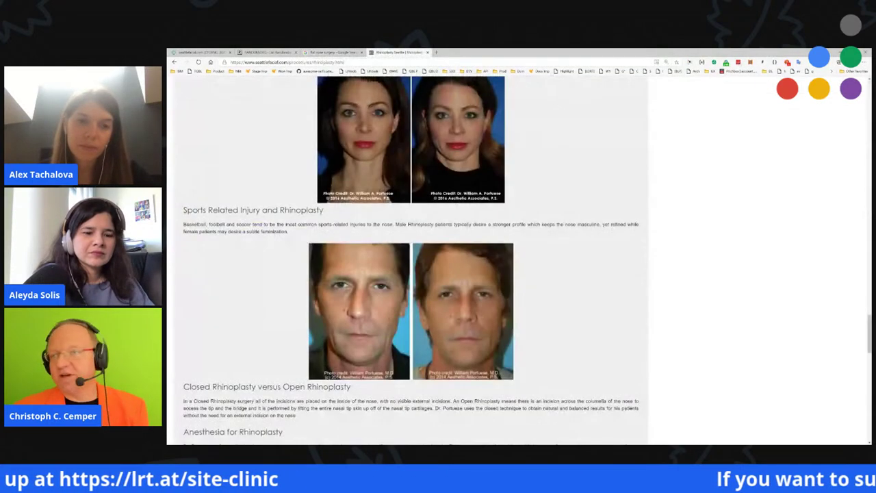
- Check the Rhinoplasty page's structured data with Ryte Structured Data Helper, expanding the WebSite errors, and return to the page's beginning
left_click(798, 62)
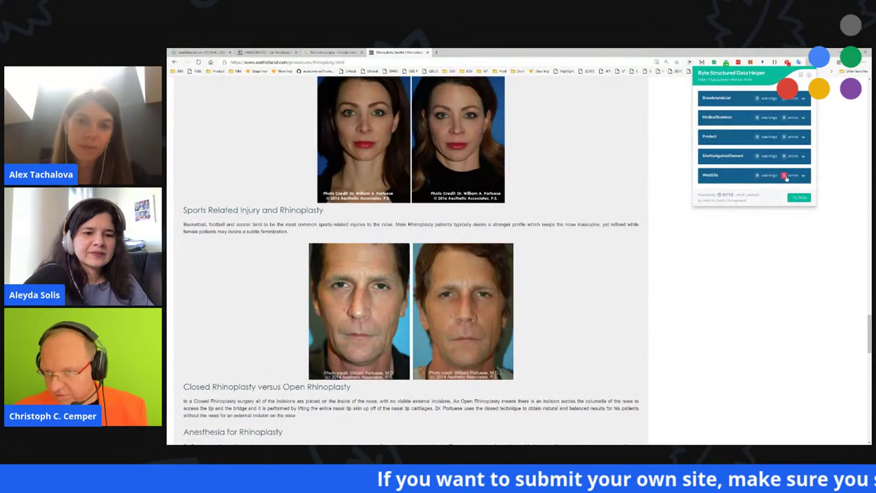
left_click(786, 176)
left_click(669, 194)
scroll(475, 184, "up", 5)
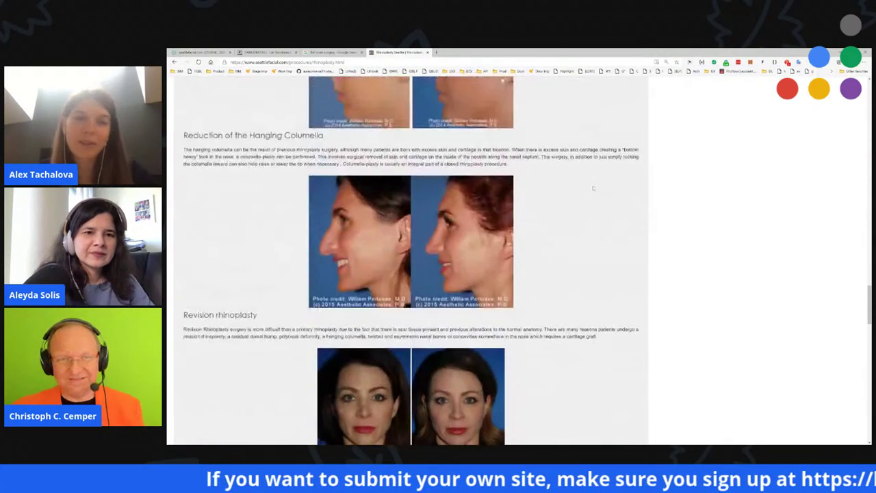
scroll(450, 180, "up", 15)
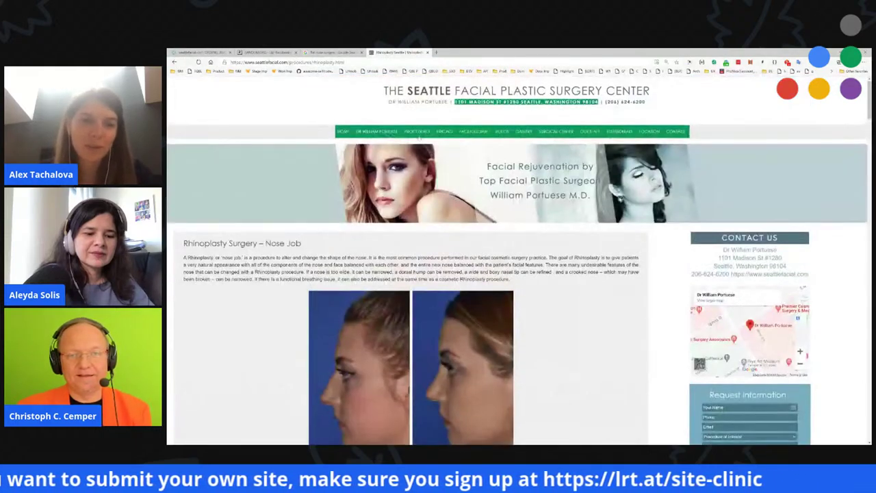
- Open the clinic's Pricing page, dismissing the home page pop-up on the way, and highlight the regular and complex/revision rhinoplasty prices
left_click(431, 137)
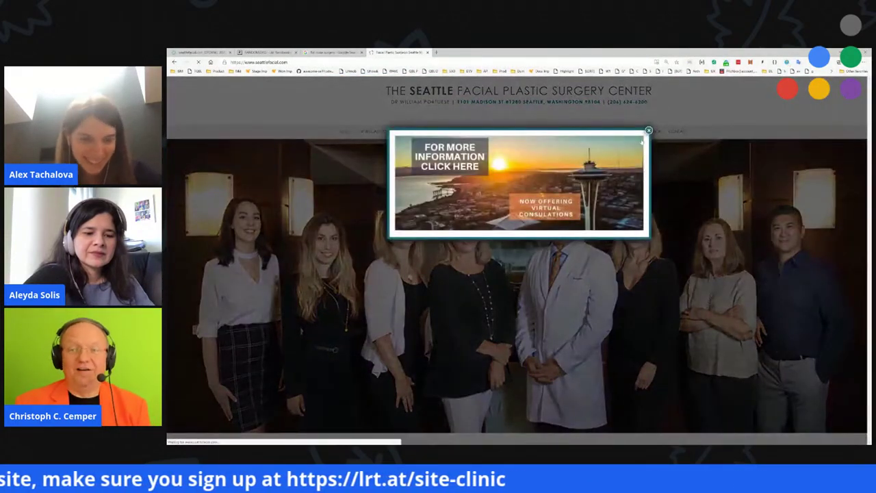
left_click(648, 130)
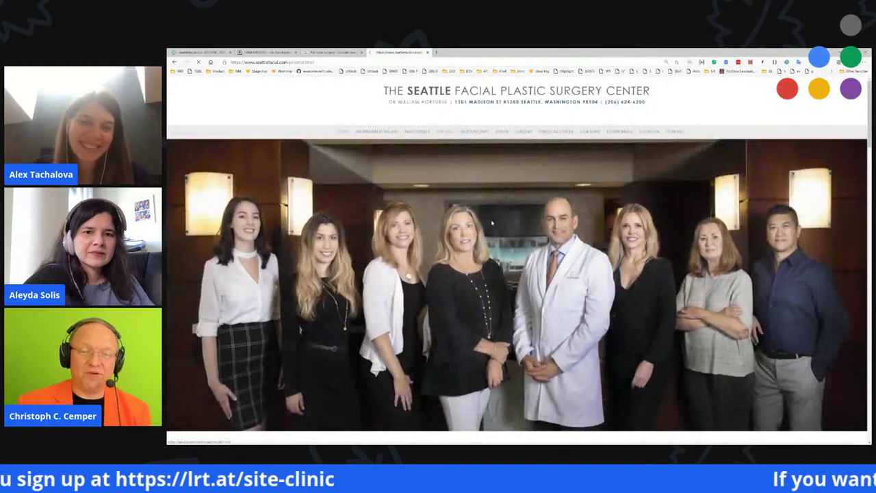
scroll(225, 176, "down", 5)
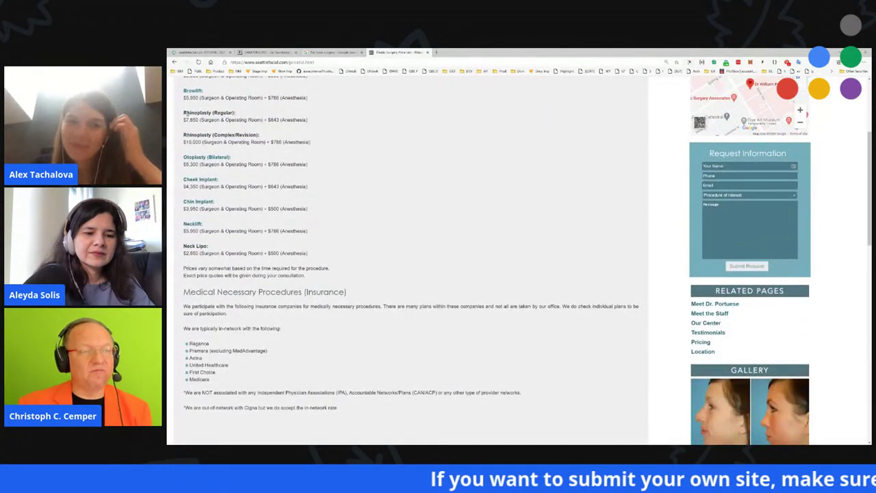
left_click_drag(182, 112, 204, 121)
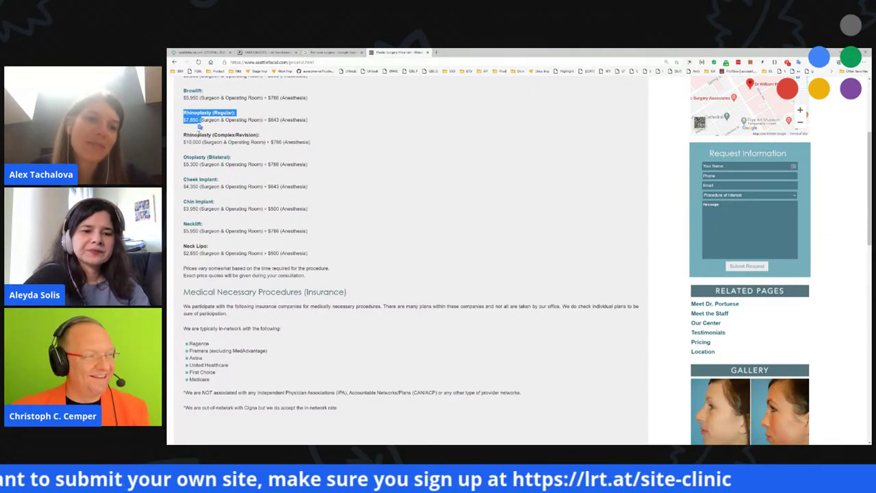
left_click_drag(324, 152, 184, 134)
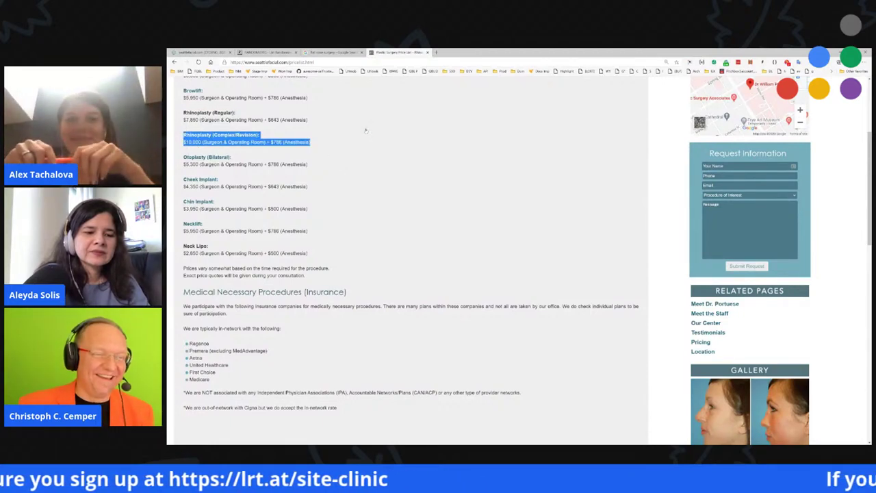
- Clear the price highlight and review the whole Pricing page, from the procedure list down to the footer map
scroll(362, 130, "down", 3)
scroll(414, 204, "up", 4)
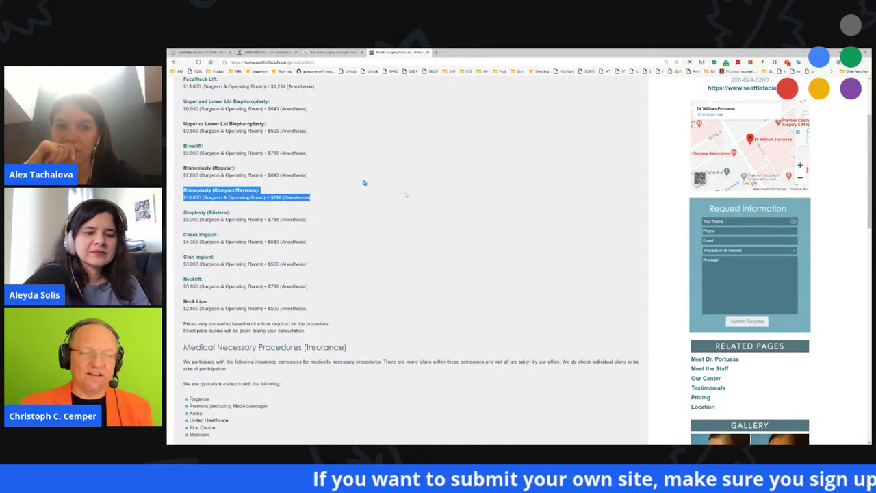
scroll(364, 182, "up", 2)
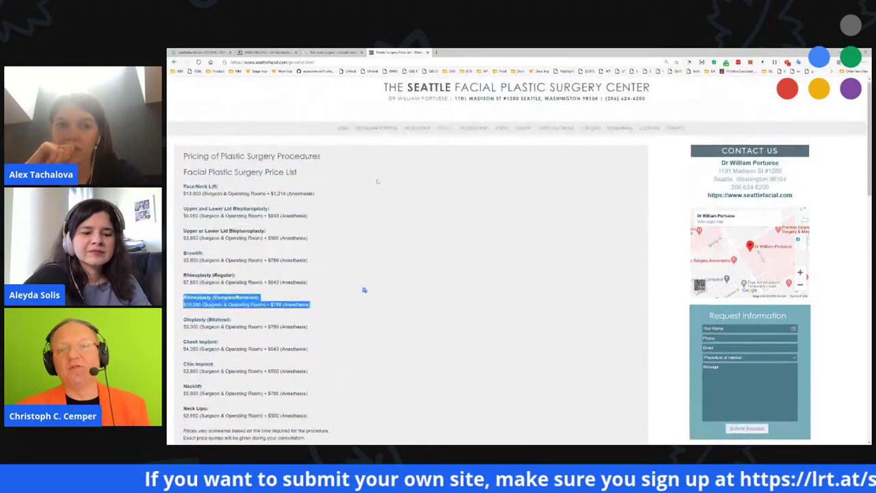
left_click(364, 292)
scroll(364, 293, "down", 12)
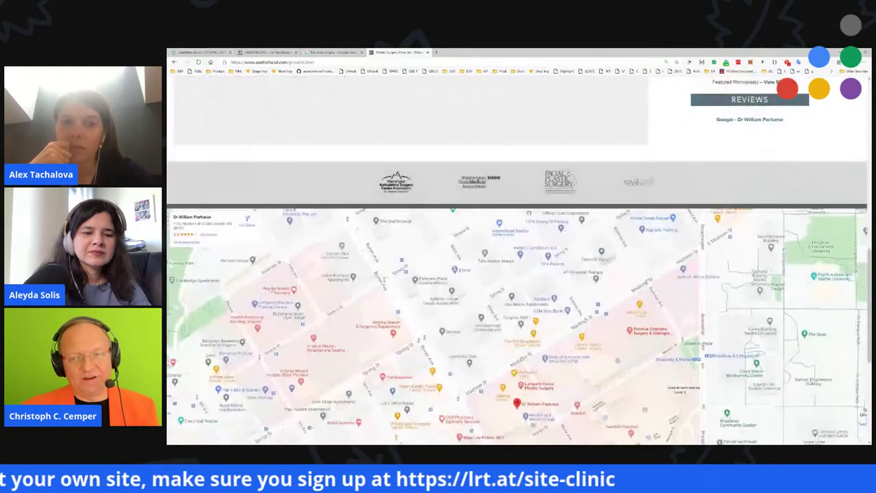
scroll(637, 206, "up", 12)
mouse_move(512, 131)
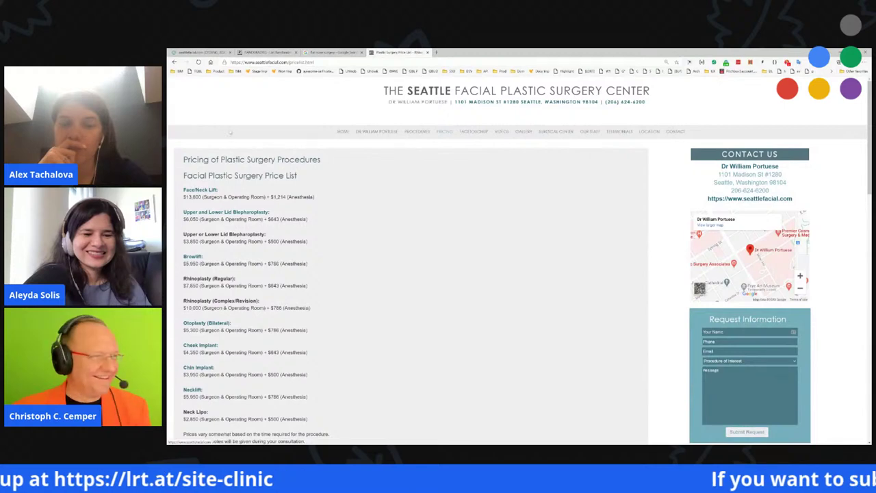
- Open the clinic's home page without its pop-up, and check the LinkResearchTools analysis and the RANDOM.ORG list before returning to it
left_click(344, 132)
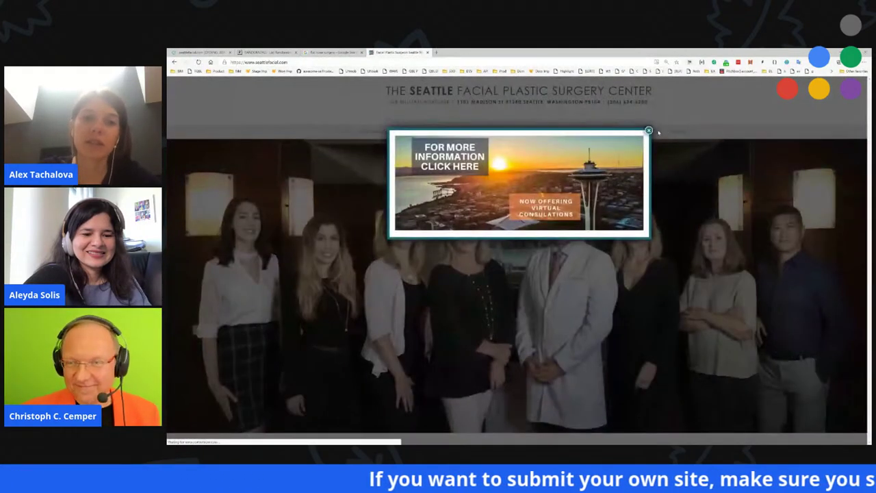
left_click(649, 130)
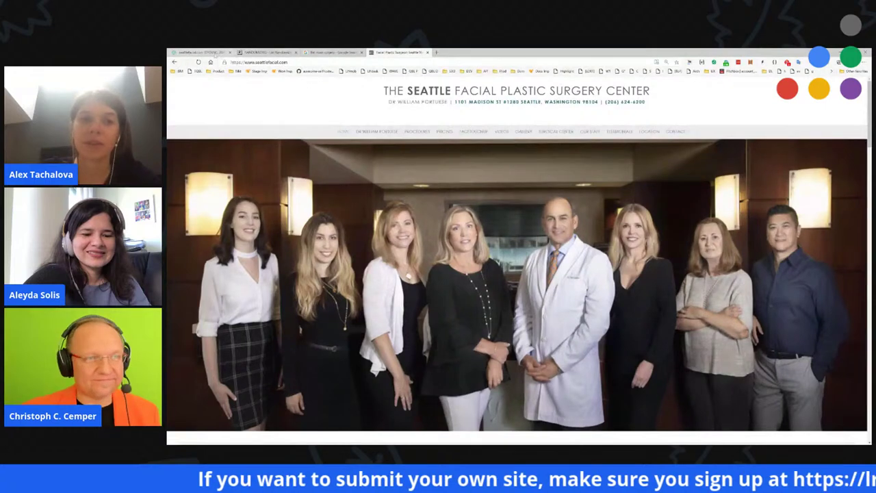
left_click(197, 52)
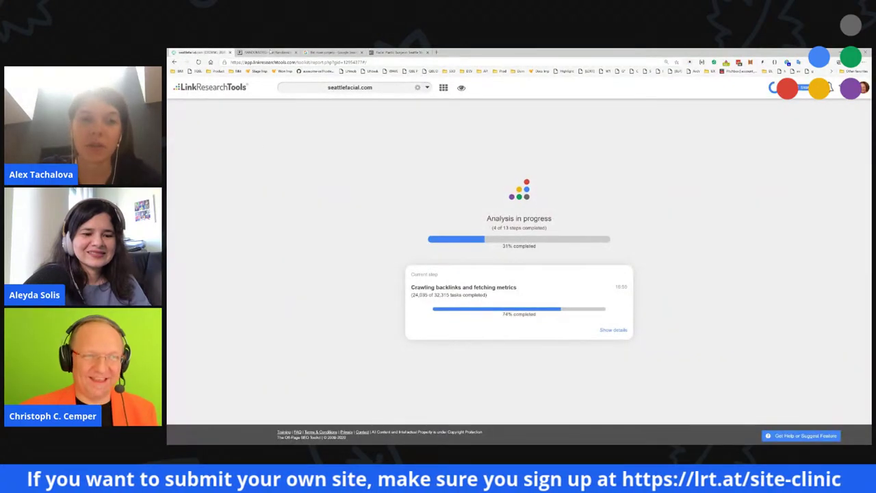
left_click(269, 53)
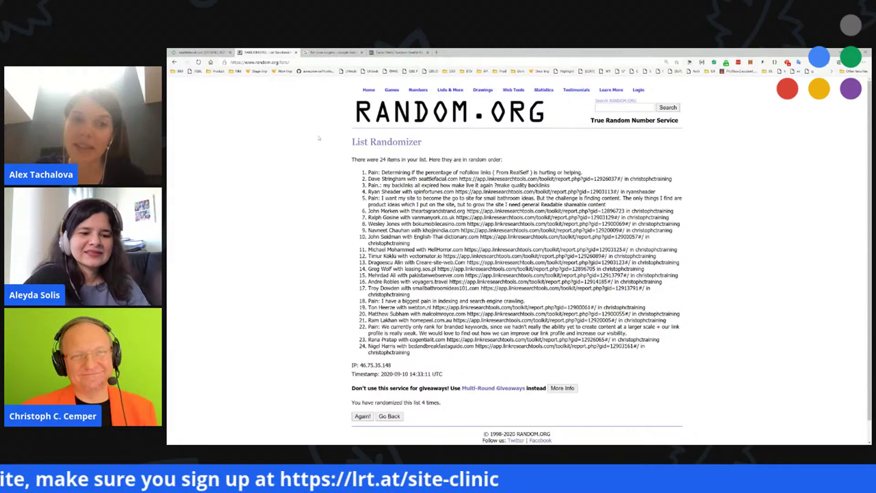
left_click(399, 52)
- Open the before and after photos from the home page's reasons to choose the center, and browse the Rhinoplasty Photo Gallery
scroll(420, 321, "down", 10)
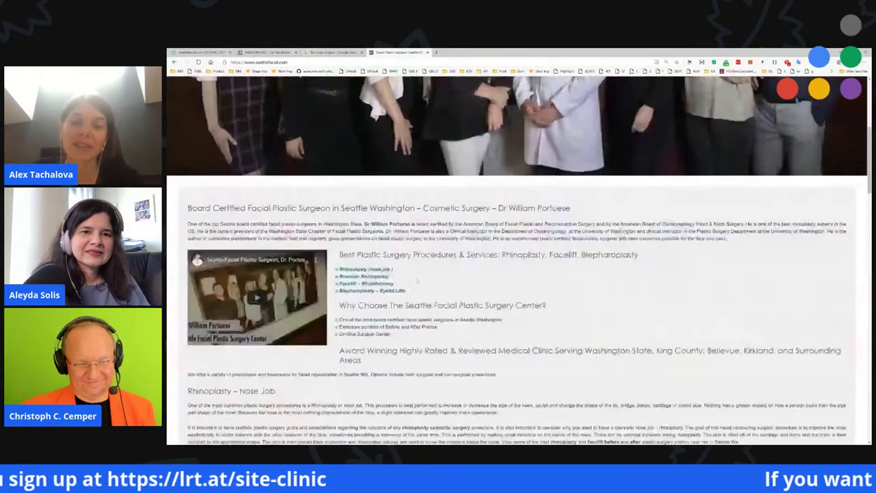
left_click(421, 320)
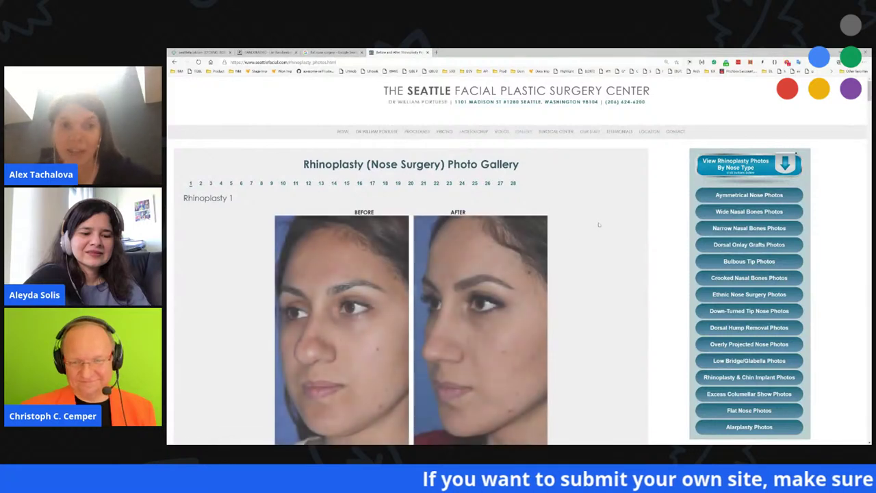
scroll(580, 230, "down", 5)
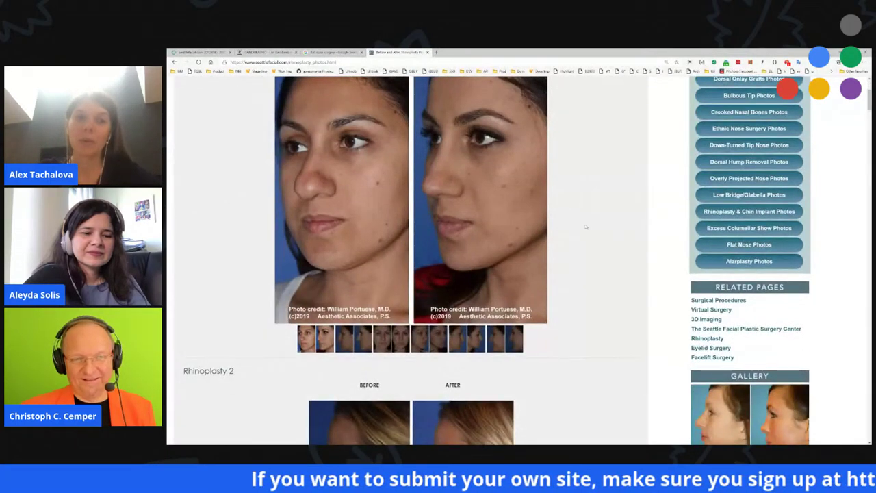
scroll(586, 228, "down", 5)
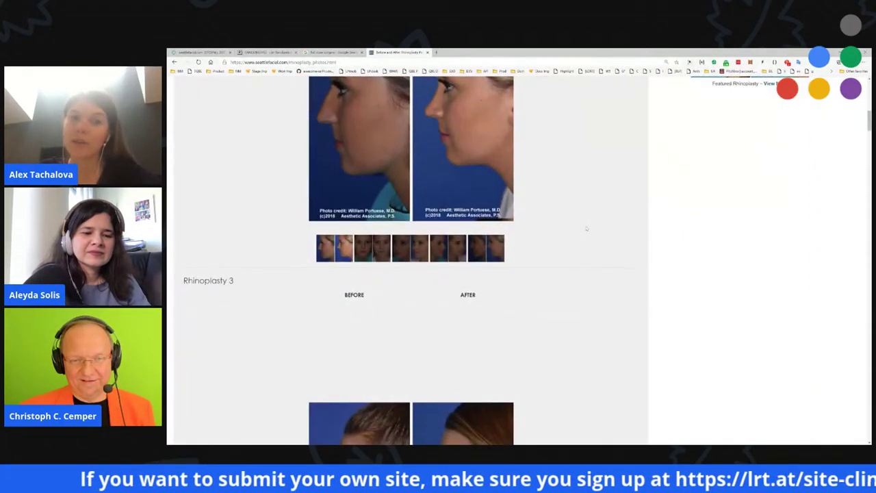
- Compare the before and after photos of the Rhinoplasty 2 case in front and profile views
mouse_move(500, 247)
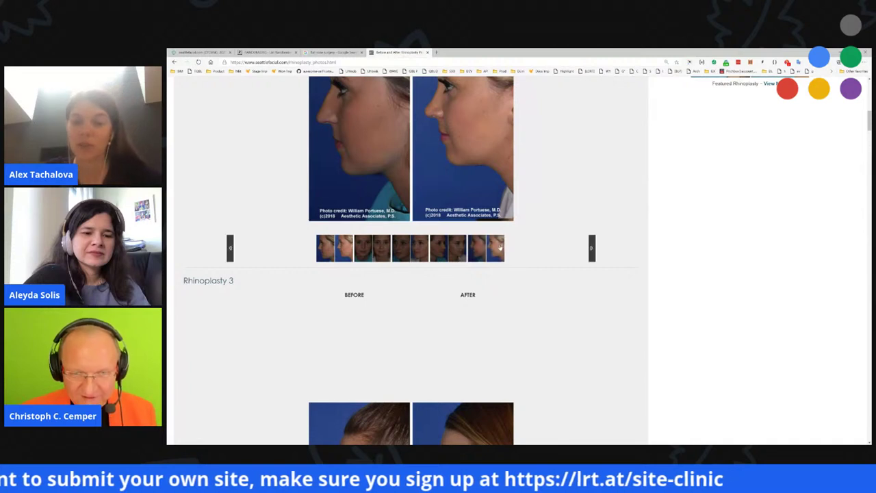
left_click(419, 250)
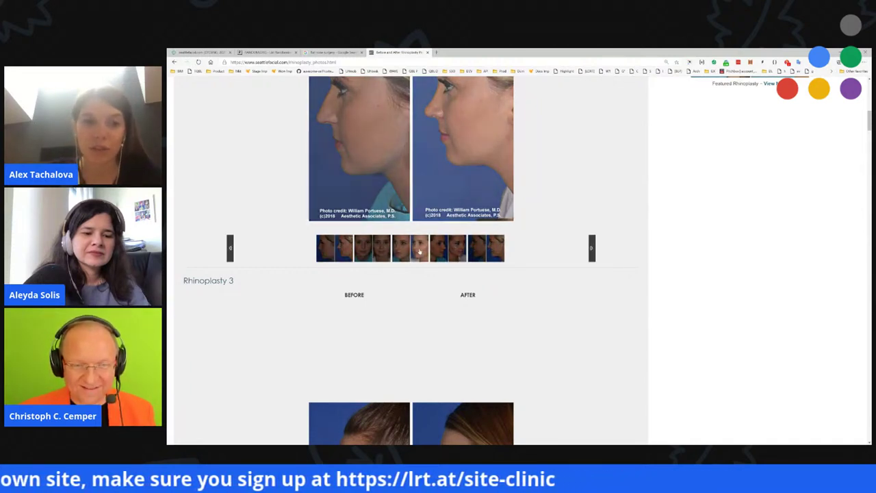
left_click(376, 253)
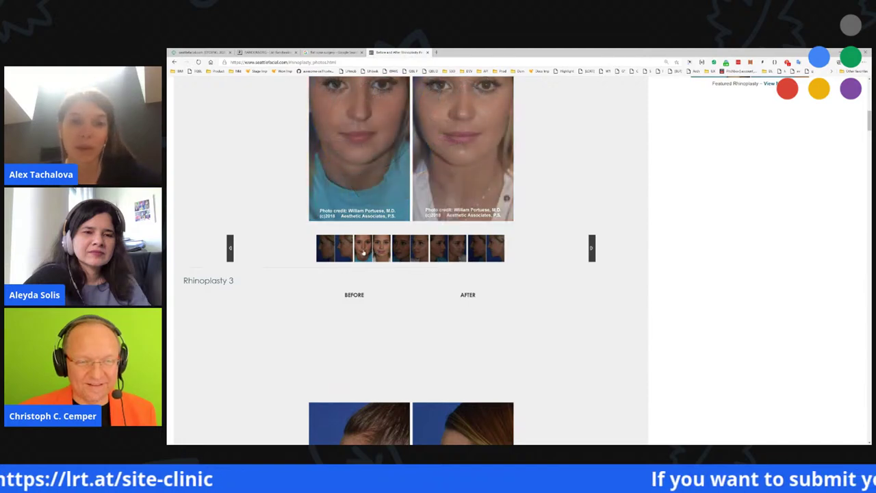
scroll(342, 253, "up", 3)
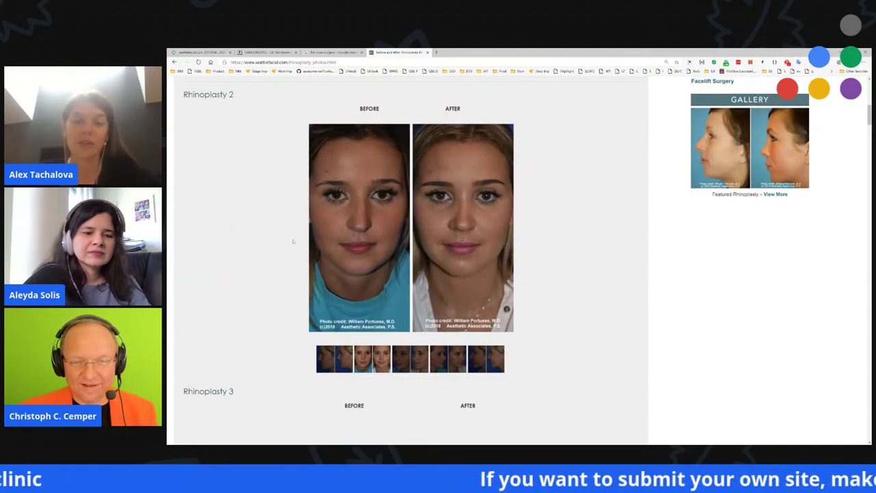
left_click(487, 359)
scroll(502, 355, "down", 1)
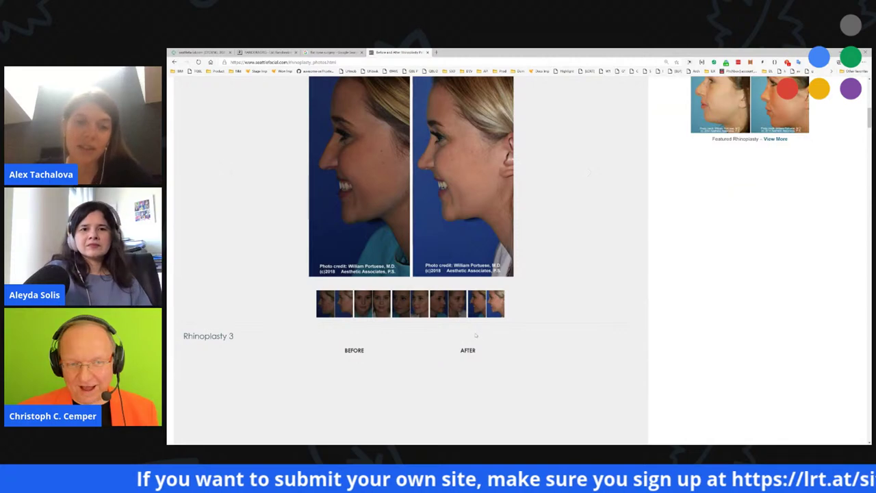
scroll(491, 325, "down", 1)
scroll(494, 320, "up", 3)
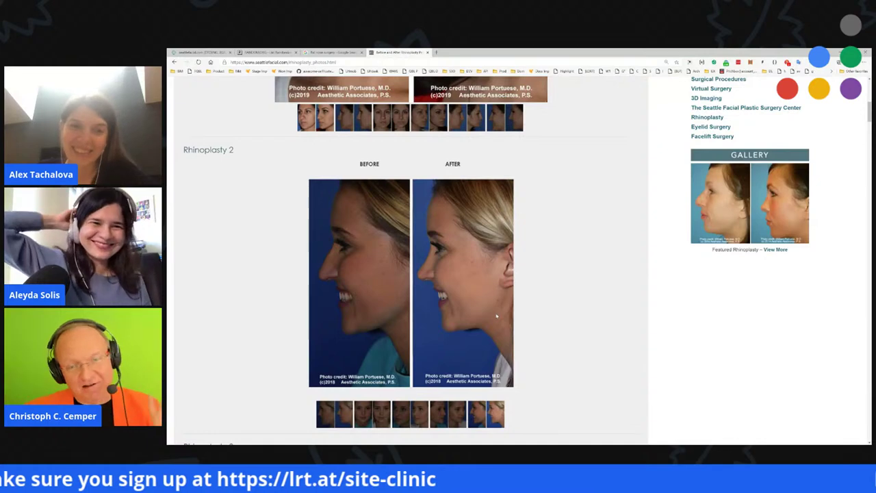
- Look over the remaining gallery cases and the nose-type photo links, and return to the home page, dismissing its pop-up
scroll(574, 298, "down", 5)
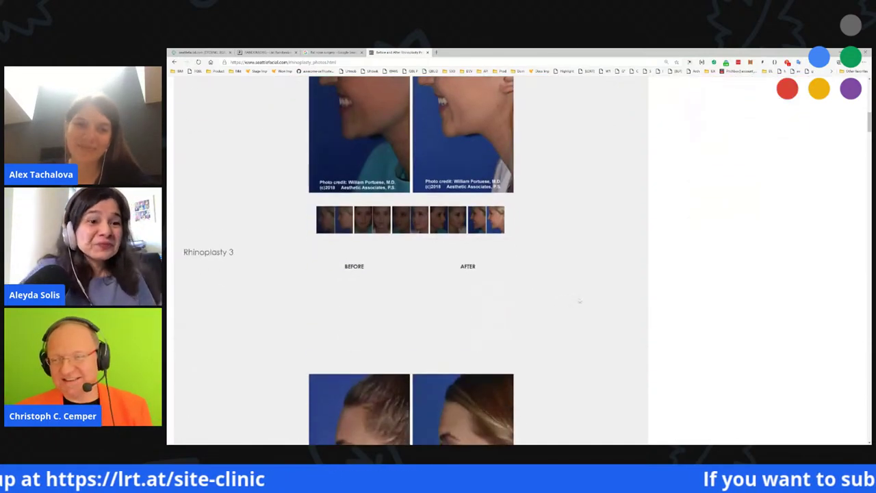
scroll(472, 292, "up", 3)
scroll(477, 290, "up", 2)
scroll(477, 290, "up", 5)
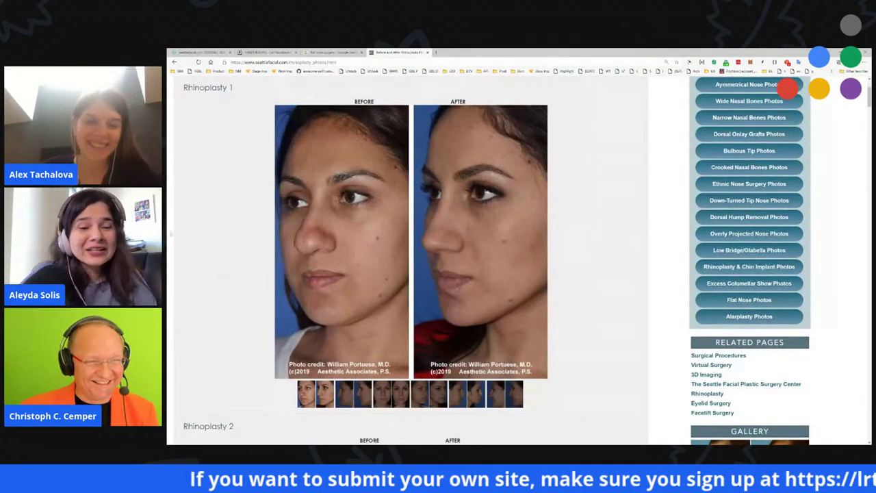
scroll(254, 126, "up", 3)
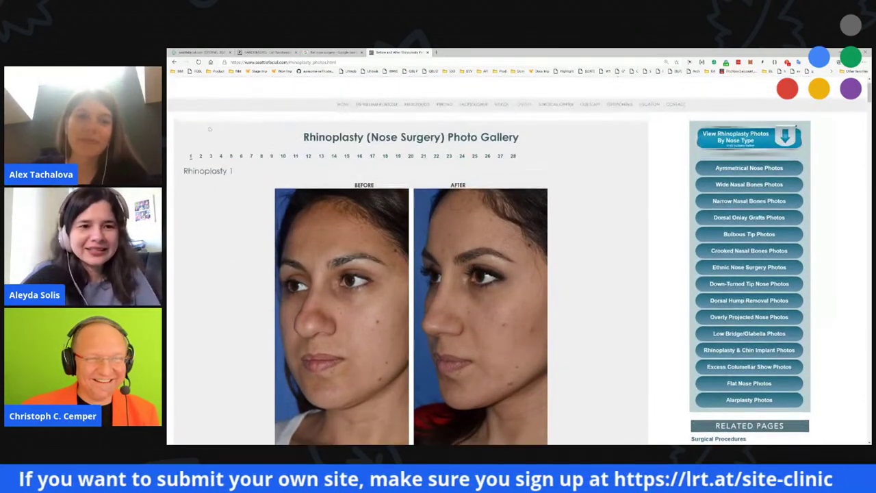
left_click(338, 131)
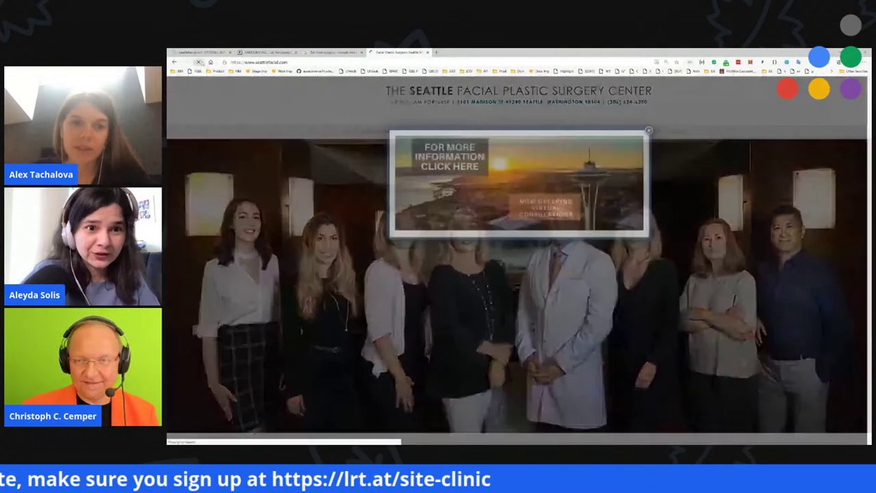
left_click(556, 123)
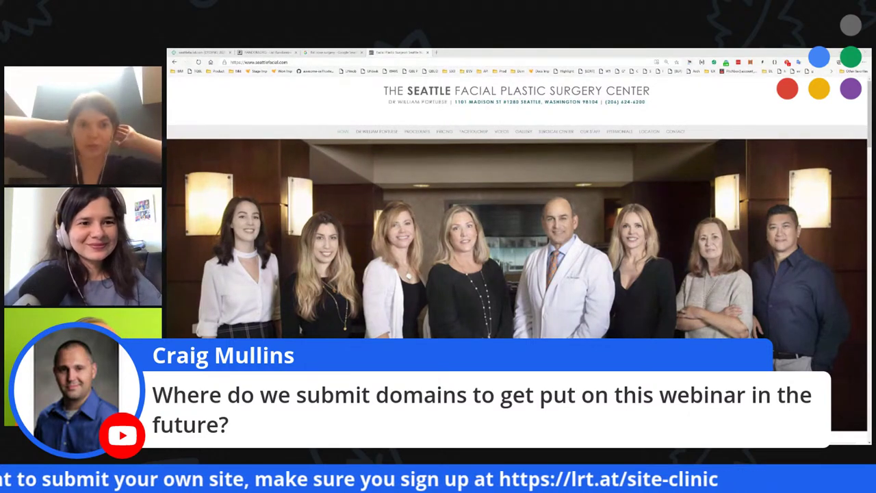
- Open lrt.at/site-clinic in a new tab and review the free LRT Site Clinic sign-up form
key("ctrl+t")
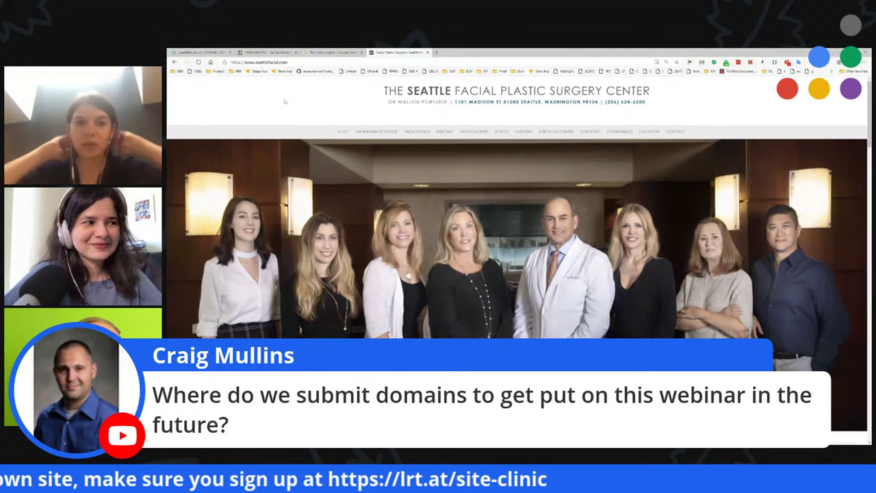
type("lrt.at/site-cli")
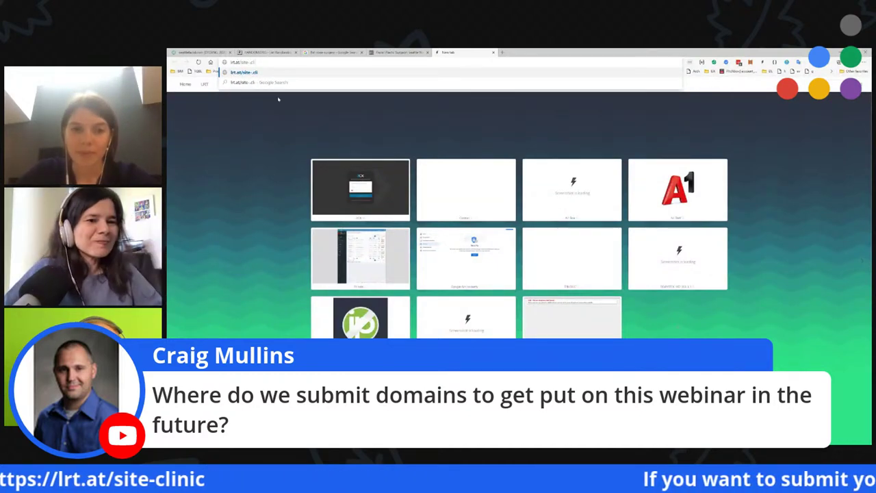
type("nic")
key("Return")
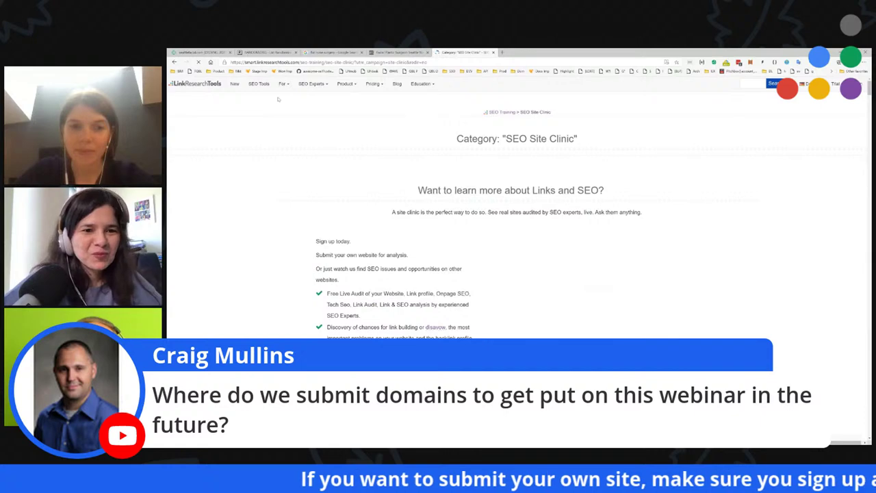
scroll(675, 282, "down", 2)
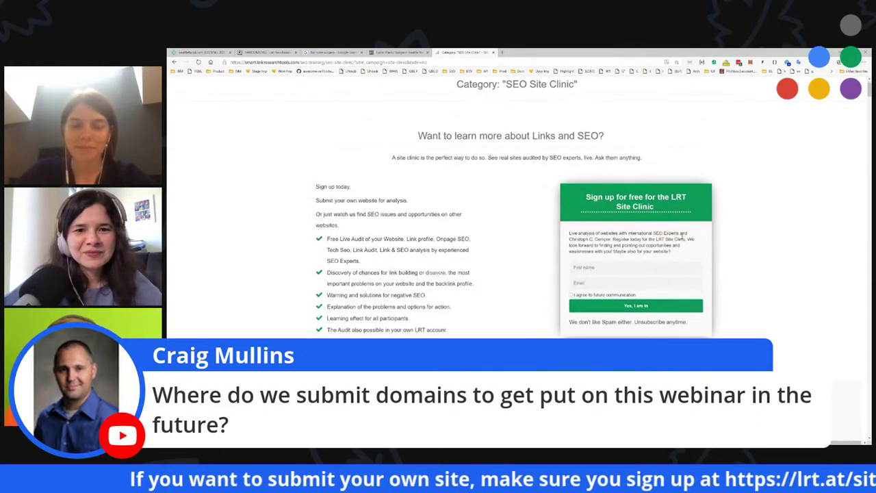
scroll(675, 281, "up", 2)
left_click_drag(637, 251, 628, 323)
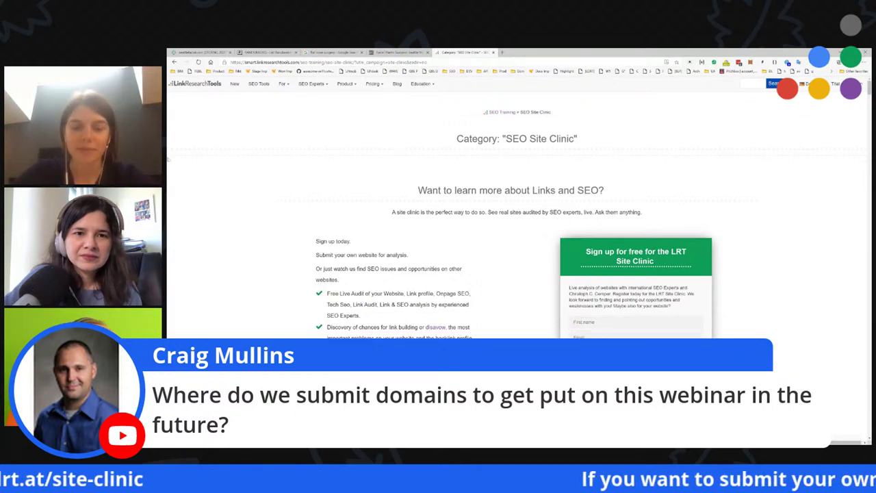
- Look through the site clinic page's SEO experts section, and close the tab to return to the clinic's home page
scroll(272, 192, "down", 3)
scroll(516, 253, "down", 10)
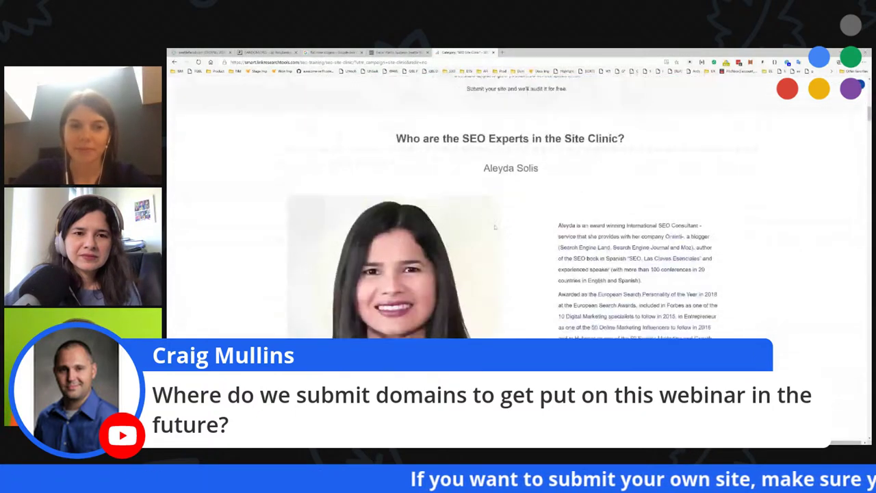
key("ctrl+w")
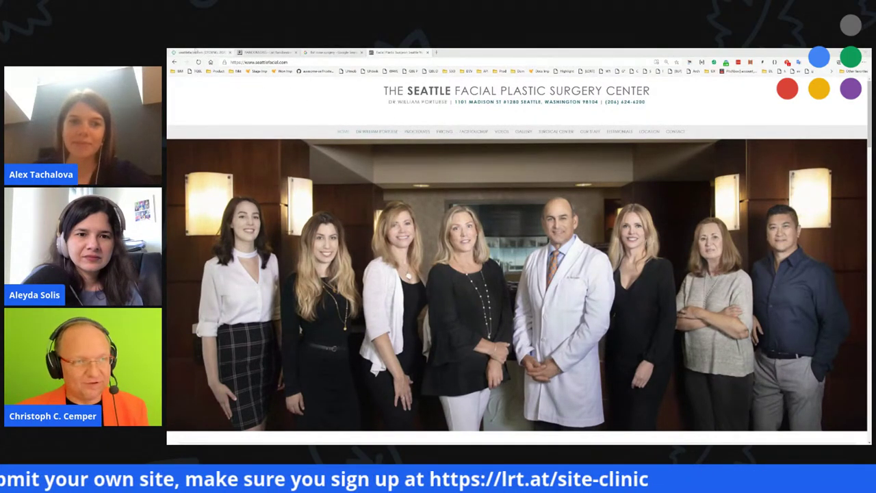
- Check the progress of the seattlefacial.com analysis in LinkResearchTools and look through the project list
left_click(218, 53)
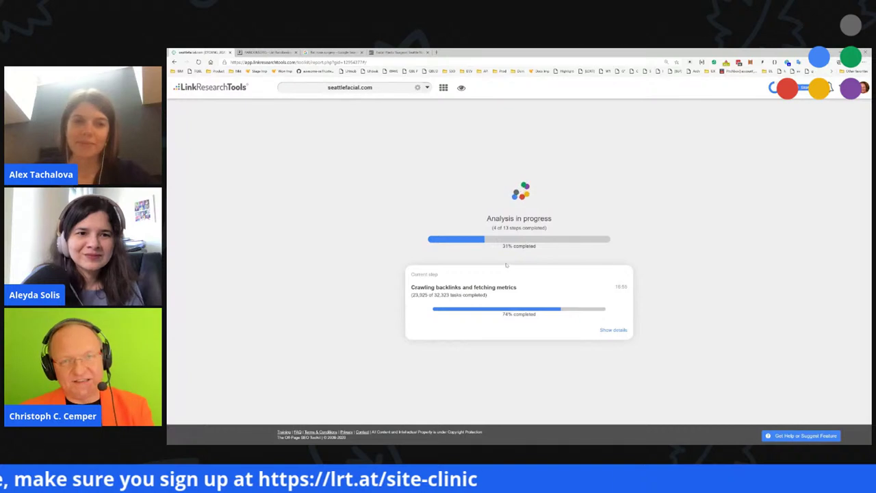
left_click(363, 87)
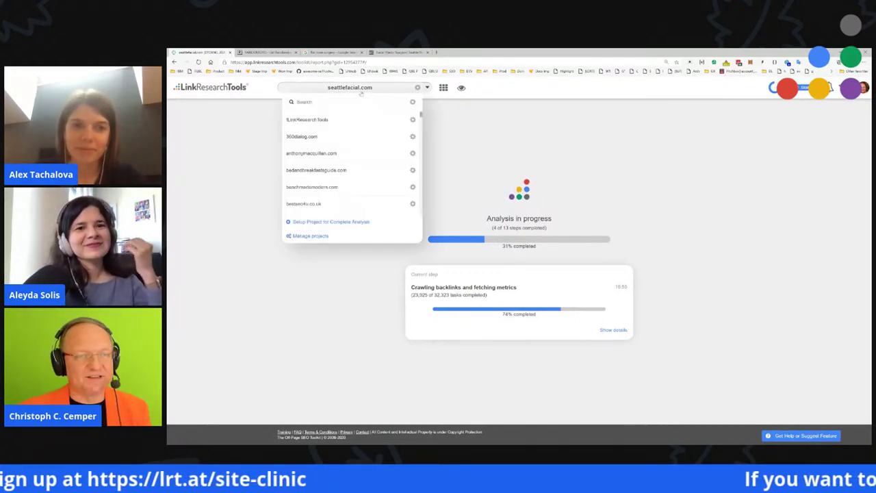
scroll(349, 168, "down", 3)
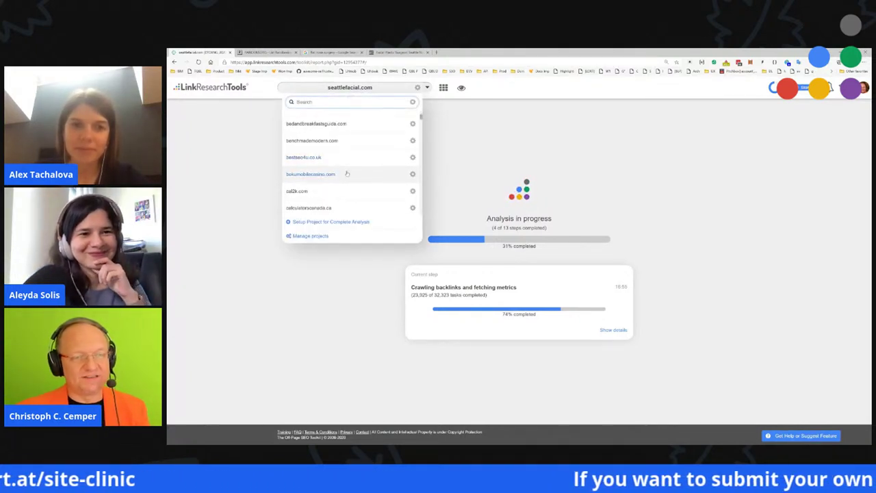
- Review the seattlefacial.com home page, including the header, procedure prices, doctor profile, rhinoplasty cost text, map and footer
left_click(401, 52)
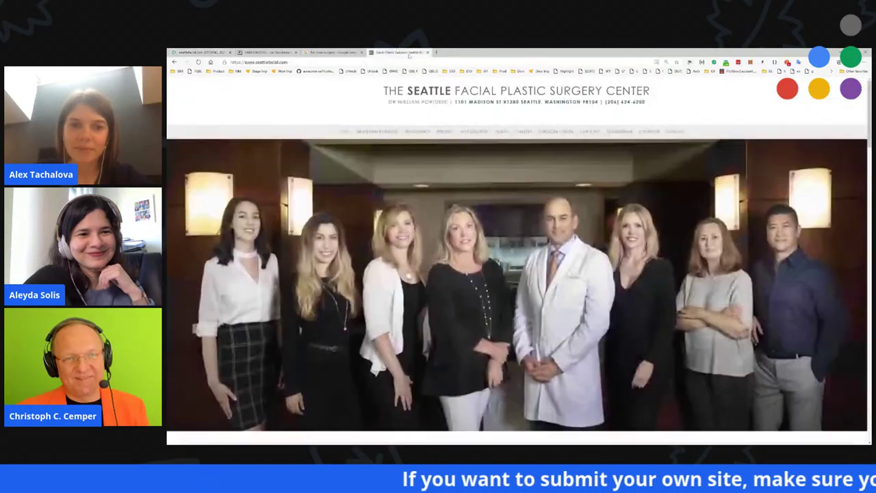
scroll(570, 181, "down", 20)
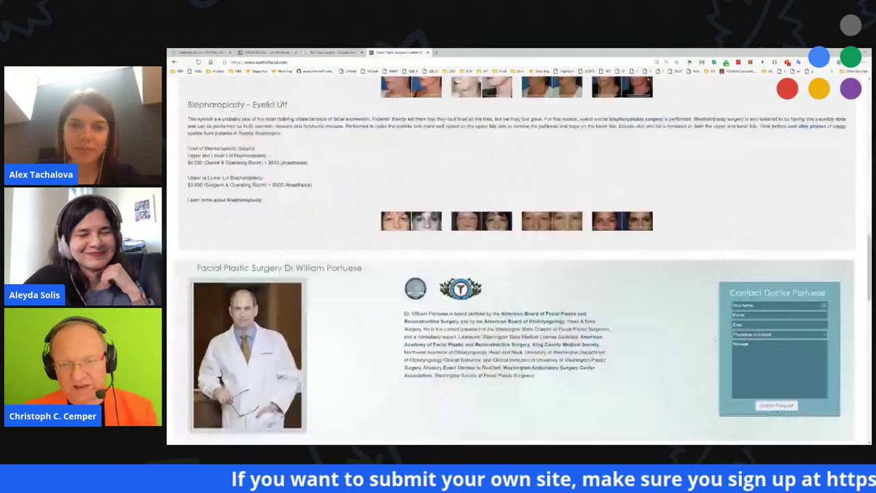
scroll(715, 339, "down", 7)
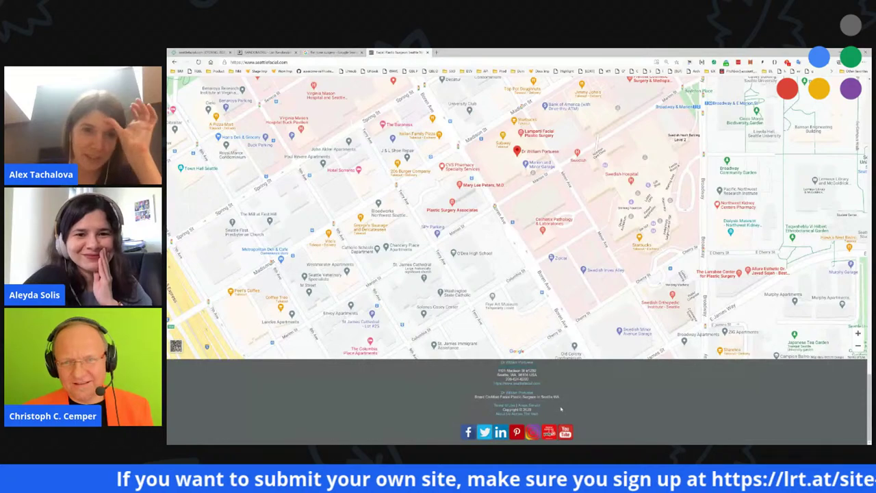
scroll(561, 408, "up", 15)
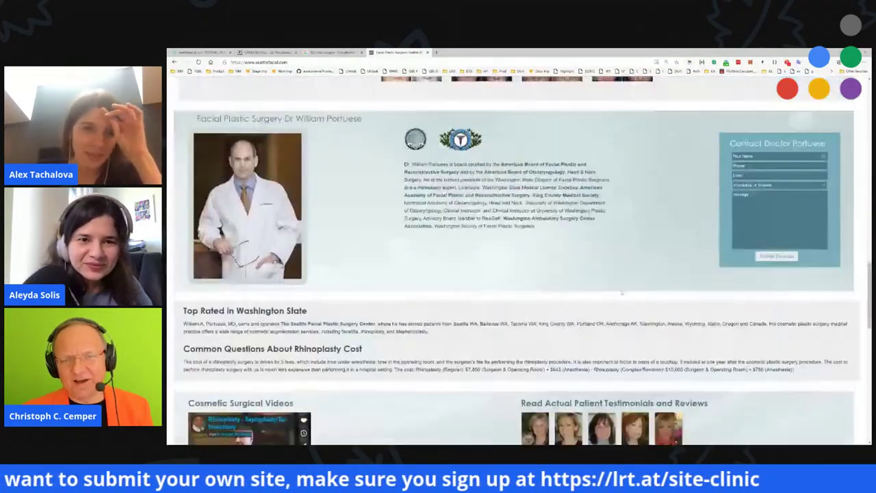
scroll(623, 301, "down", 3)
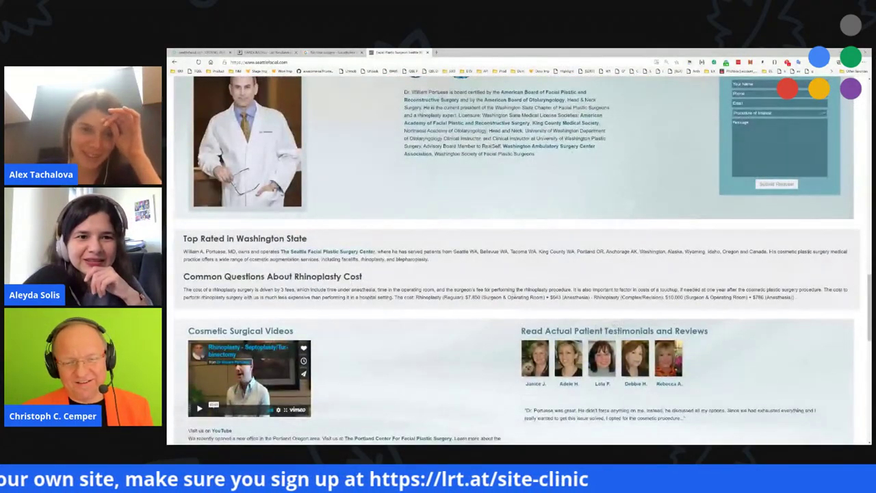
left_click_drag(457, 298, 807, 291)
left_click(807, 292)
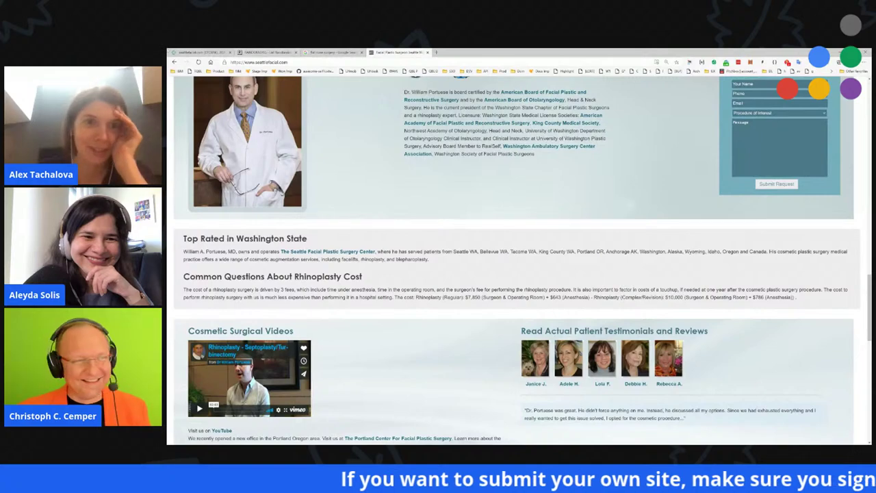
scroll(597, 160, "up", 15)
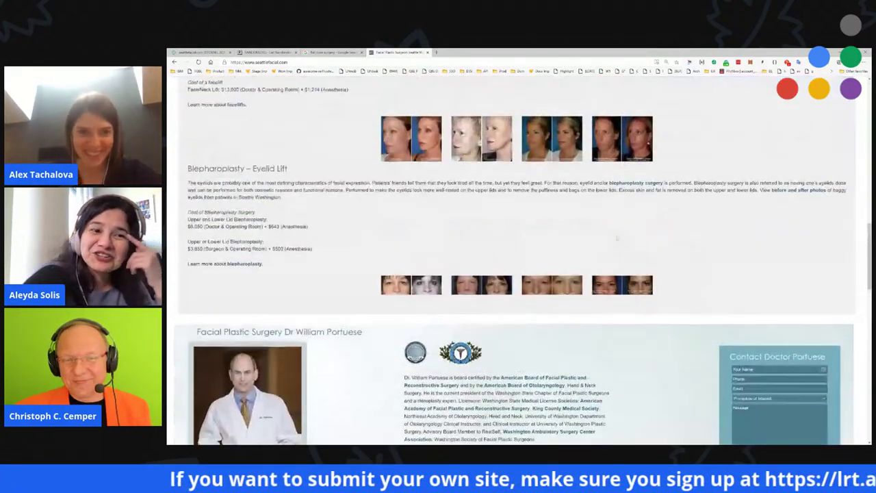
scroll(652, 246, "up", 3)
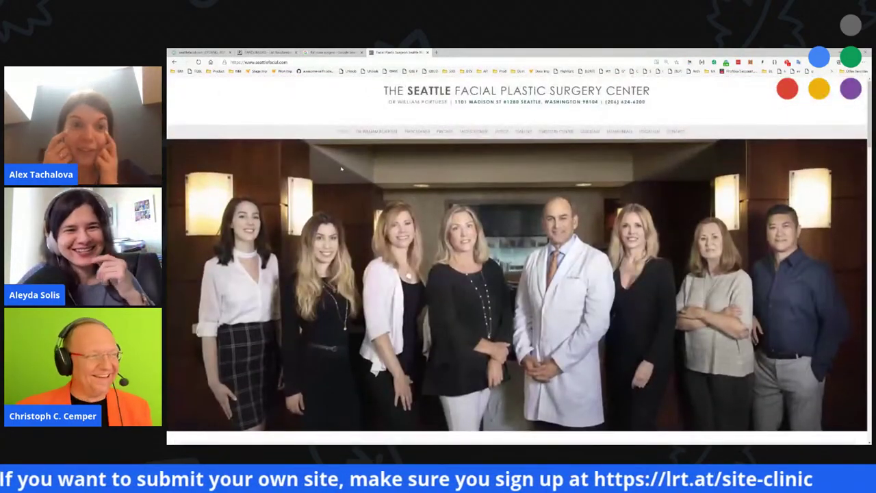
left_click_drag(657, 116, 732, 96)
left_click(303, 108)
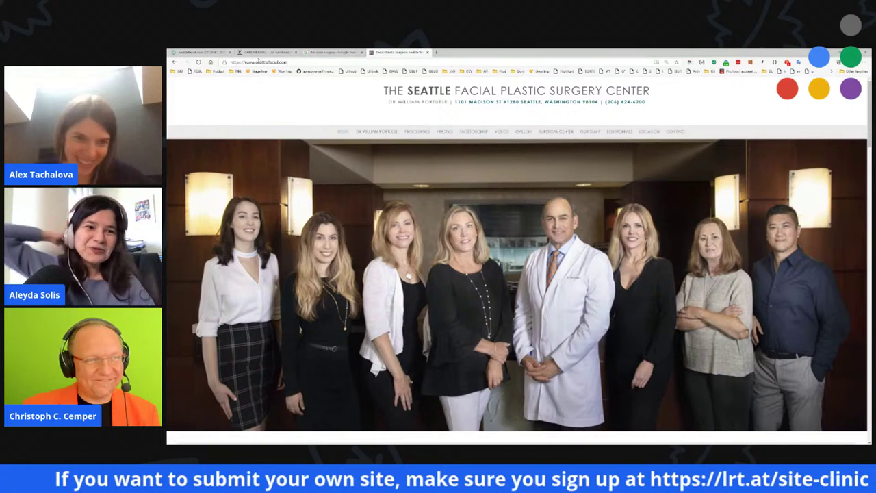
- Randomize the list of submitted sites again on RANDOM.ORG
left_click(266, 52)
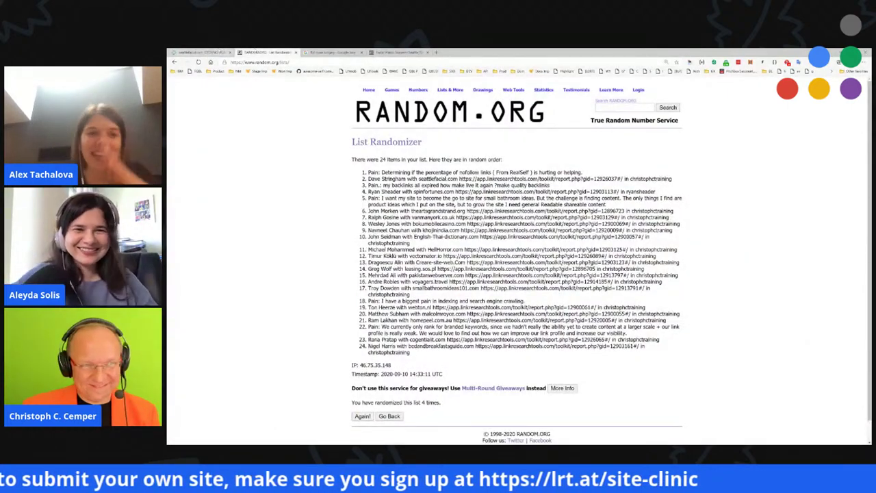
left_click(202, 52)
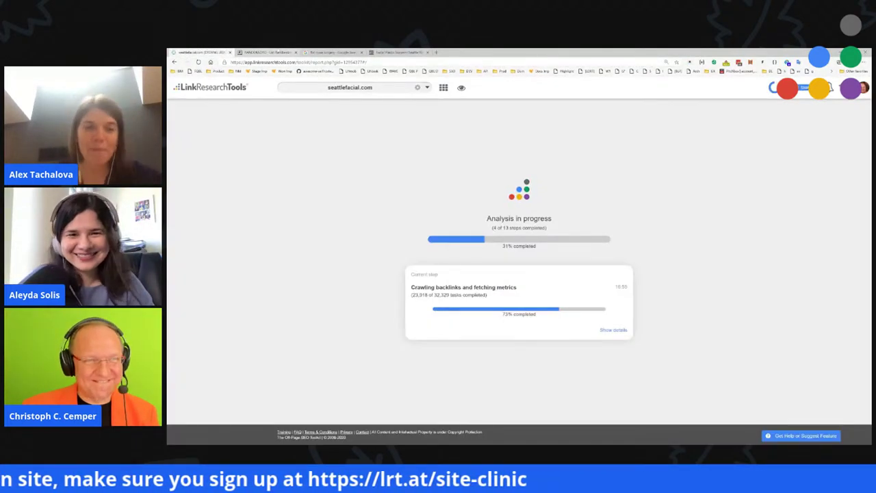
left_click(265, 52)
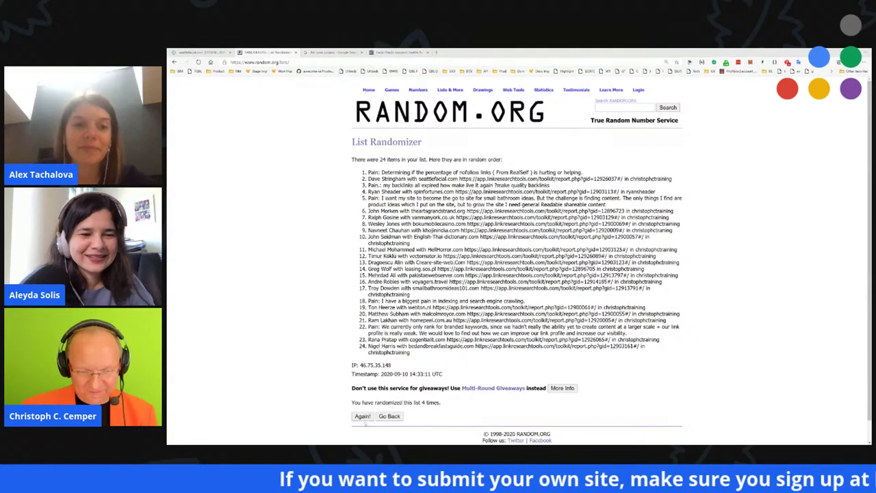
left_click(362, 417)
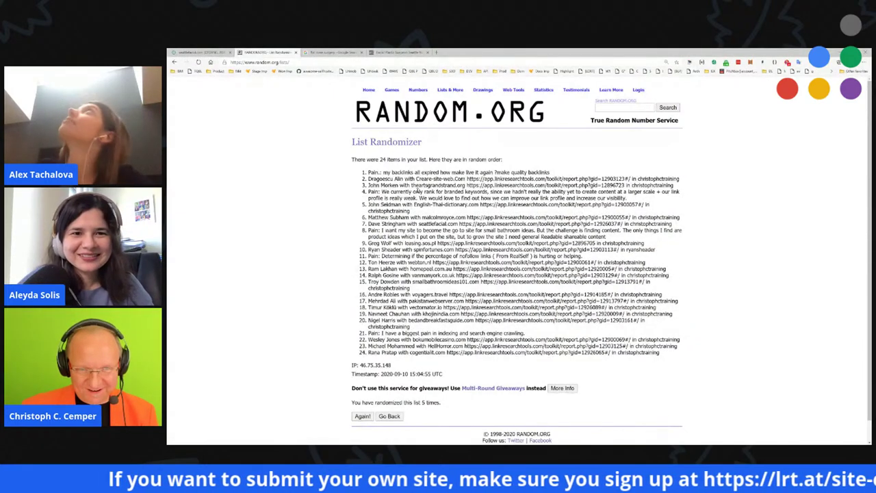
- Open creare-site-web.com from the second entry of the randomized list in a new tab and translate the page to English
double_click(423, 178)
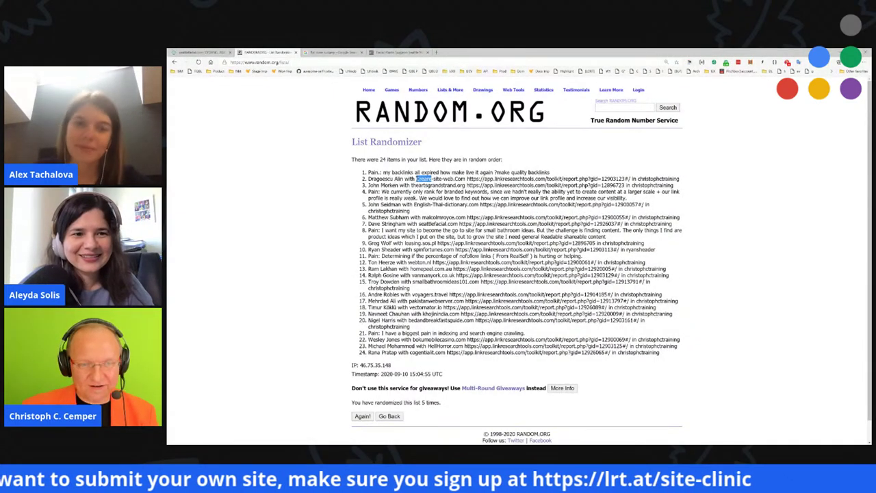
left_click_drag(431, 178, 451, 169)
key("ctrl+c")
key("ctrl+t")
key("ctrl+v")
type(".com")
key("Return")
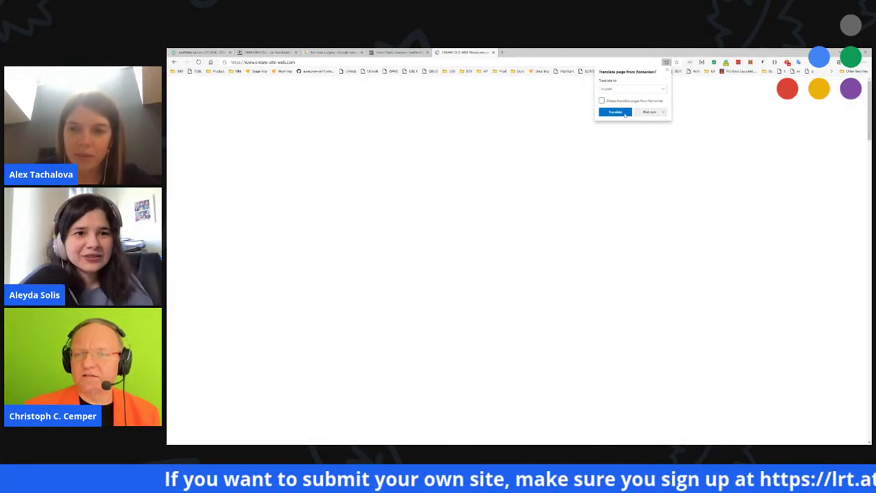
left_click(624, 112)
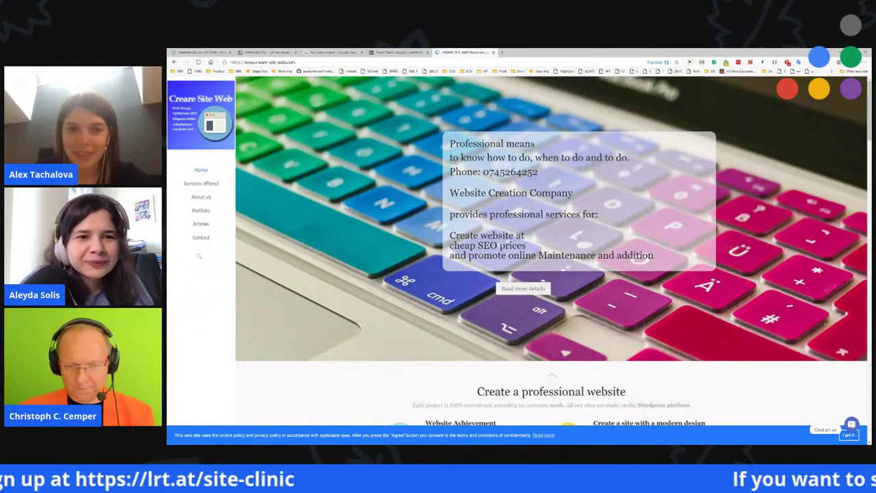
- Look through the translated home page's introduction and its sections about creating a professional website
left_click(257, 61)
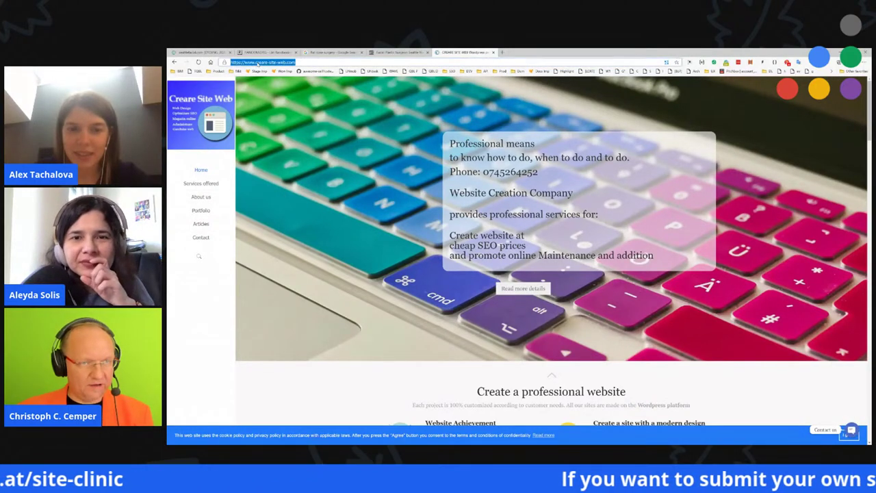
key("alt+Tab")
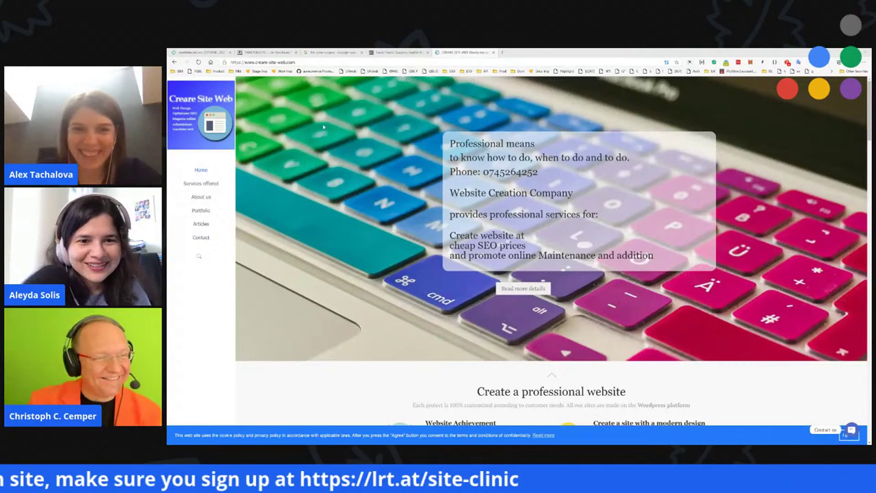
scroll(488, 240, "down", 7)
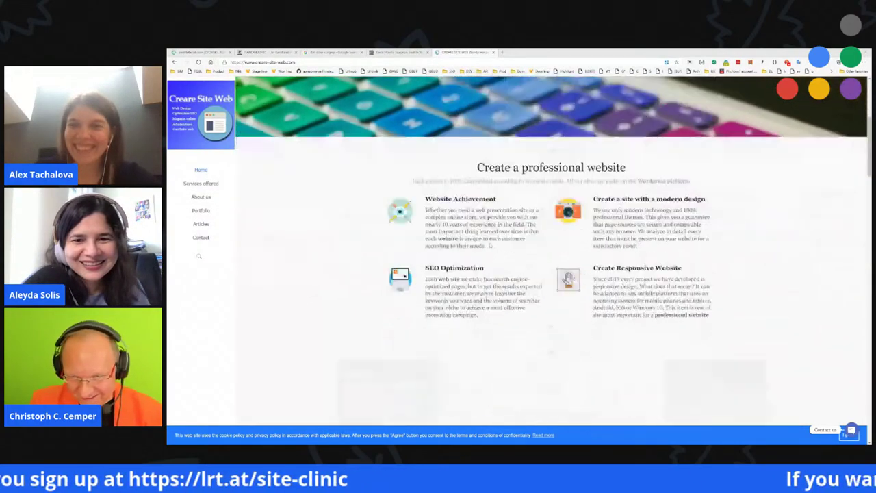
scroll(488, 241, "up", 5)
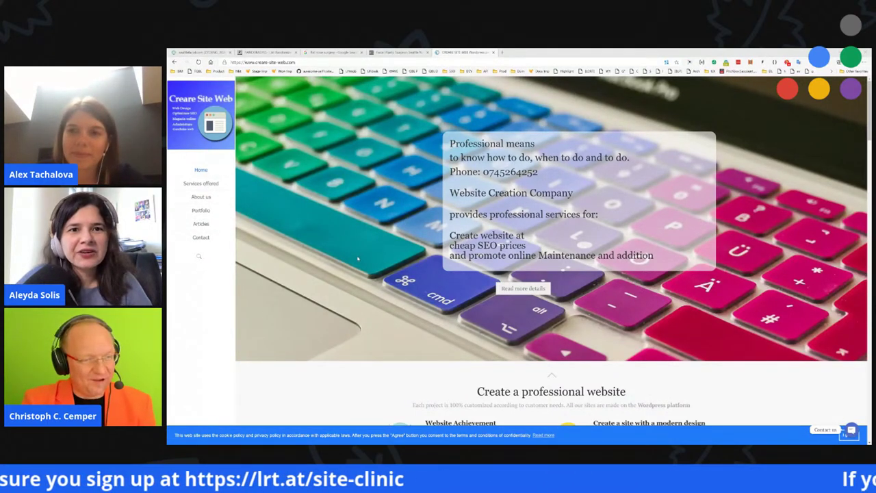
- Open the offered services Electronic Store, Clothing store, Auto Parts Store, Car Rental Site and Real estate agency in separate tabs
mouse_move(195, 181)
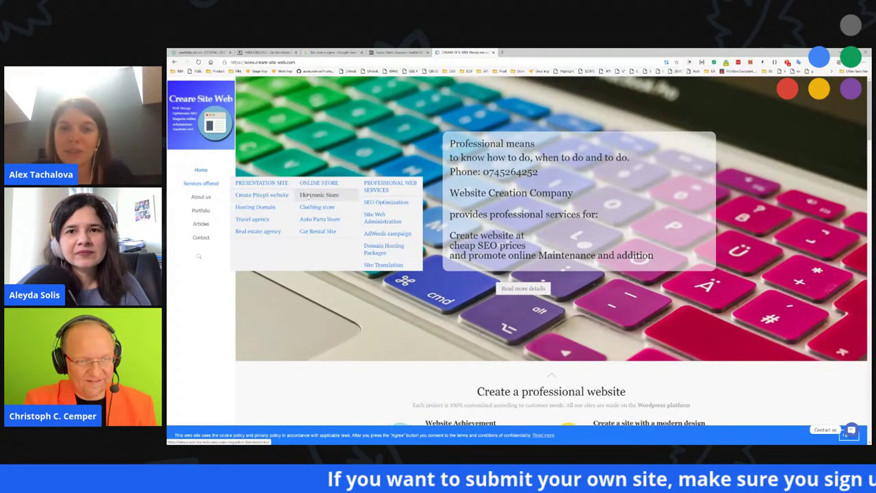
middle_click(318, 207)
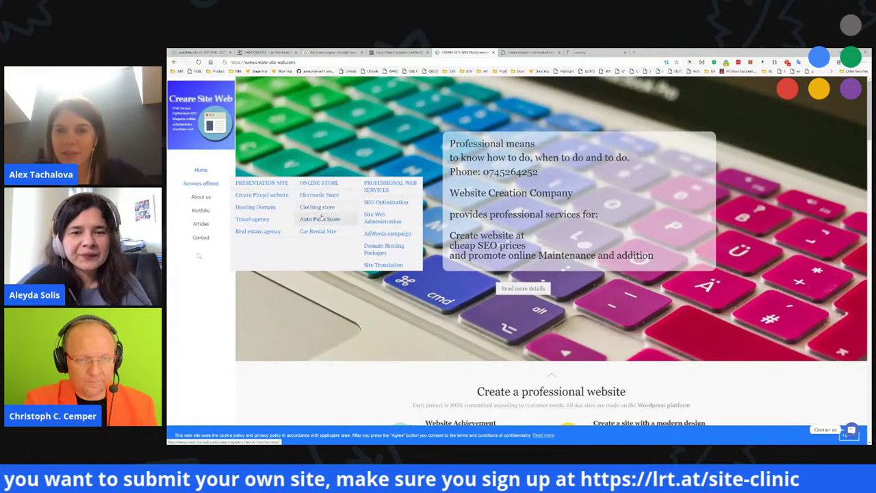
middle_click(319, 219)
middle_click(327, 232)
middle_click(262, 232)
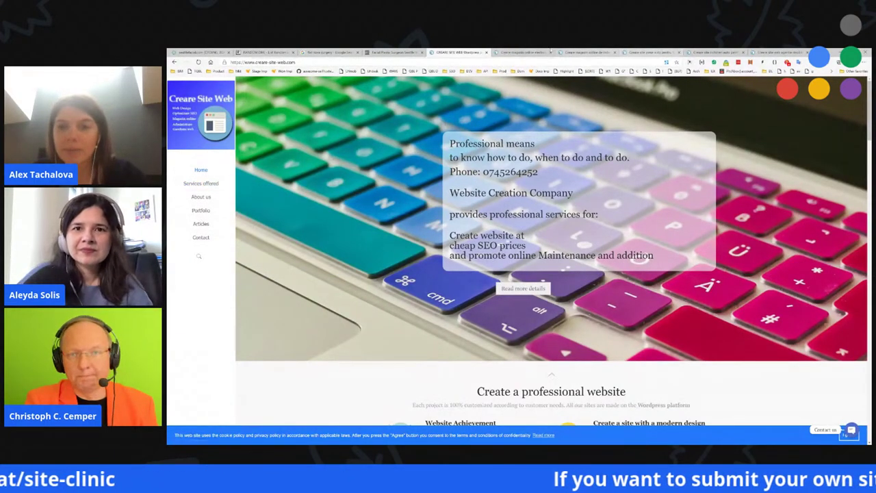
- Bring up the electronics store service page and translate it from Romanian to English
left_click(523, 52)
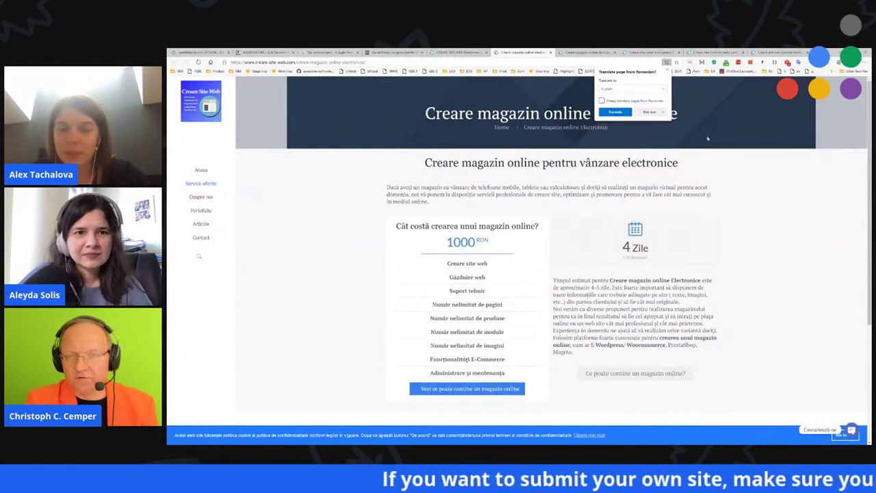
left_click(708, 139)
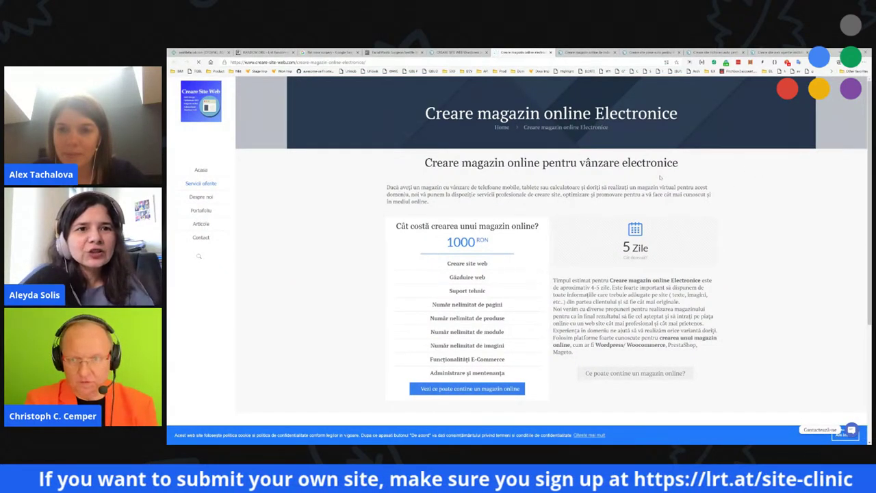
left_click(619, 113)
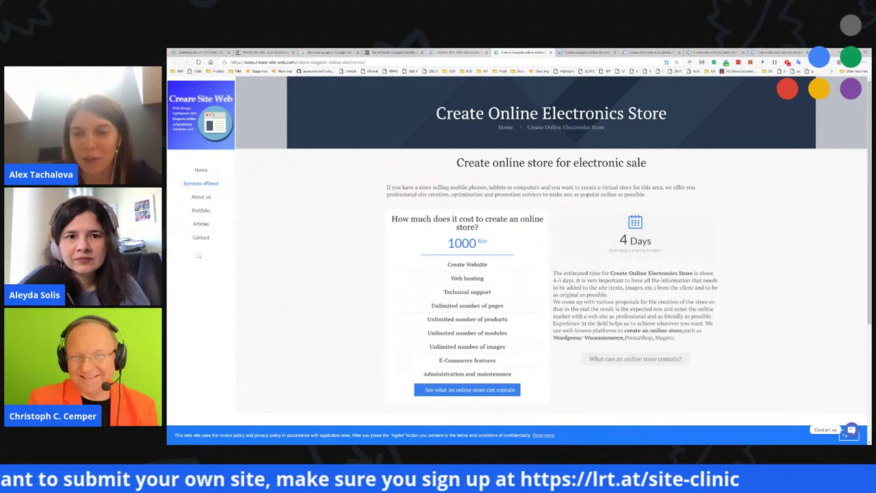
- Go to the site's Contact page and open its Facebook, Google+, Twitter and YouTube links
left_click(201, 238)
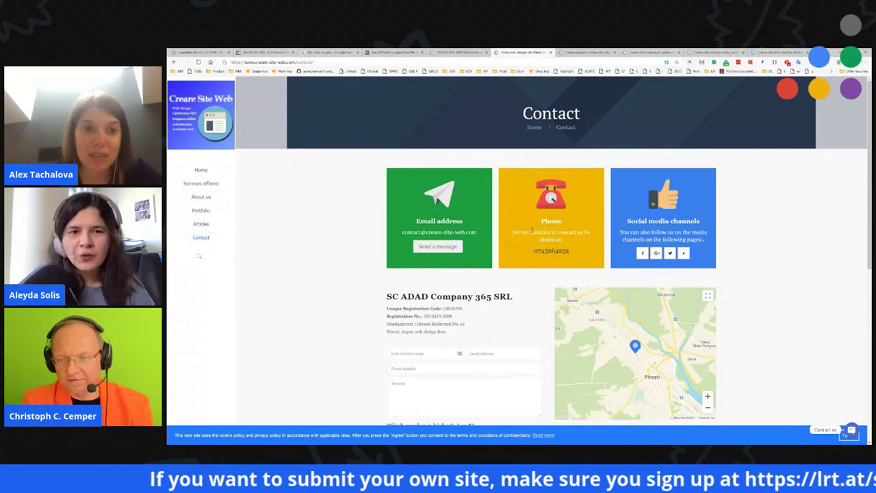
left_click(641, 254)
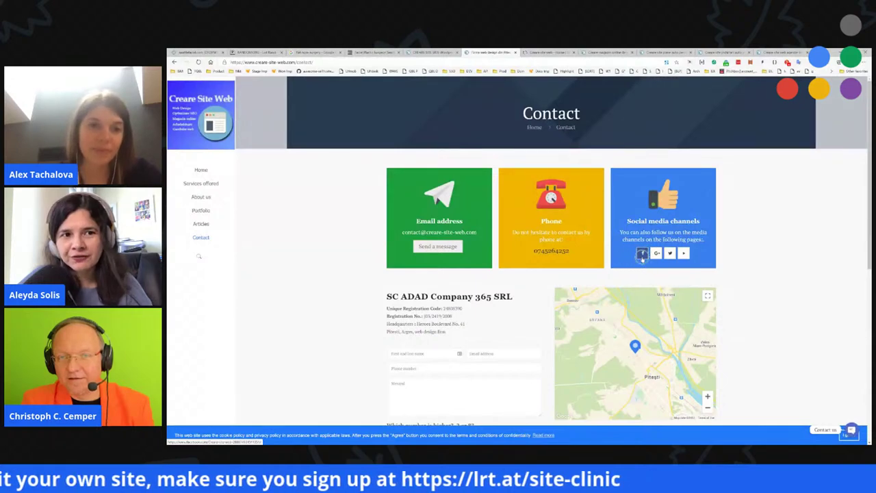
left_click(655, 254)
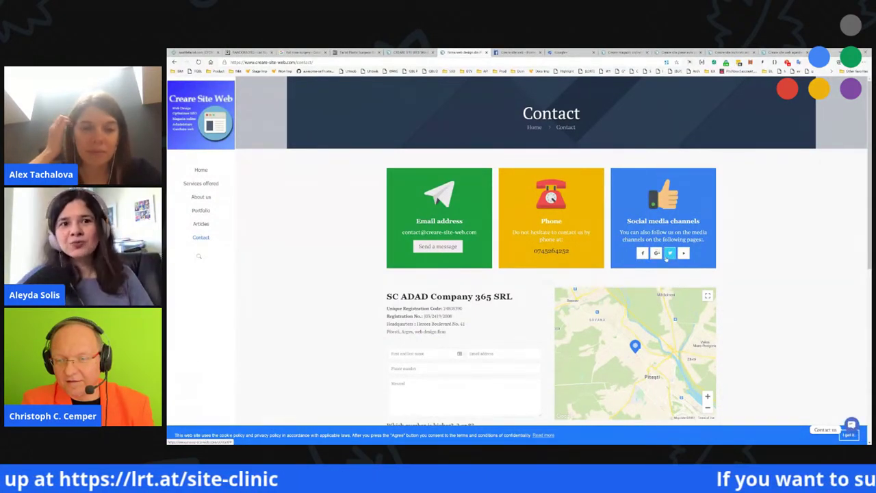
left_click(669, 253)
left_click(682, 254)
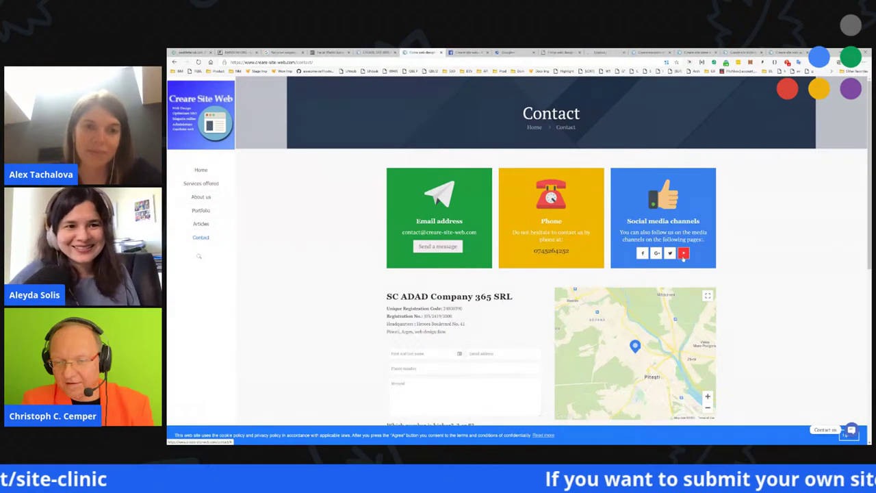
- Check the page behind the Google+ link and close its tab
left_click(522, 52)
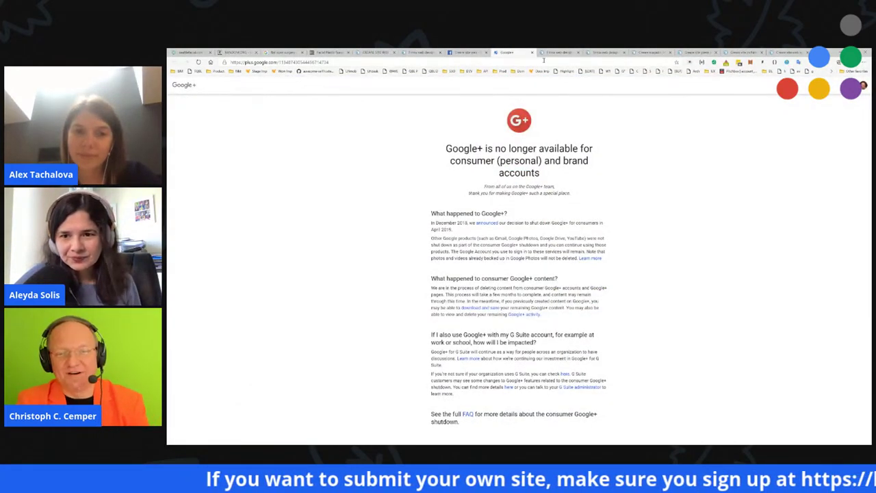
key("ctrl+w")
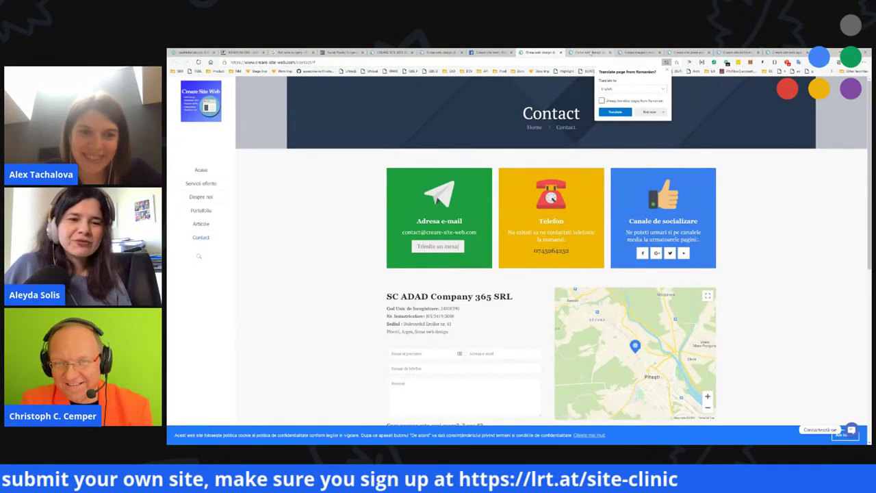
- Check the company's Facebook page and return to the site's Contact page
left_click(525, 49)
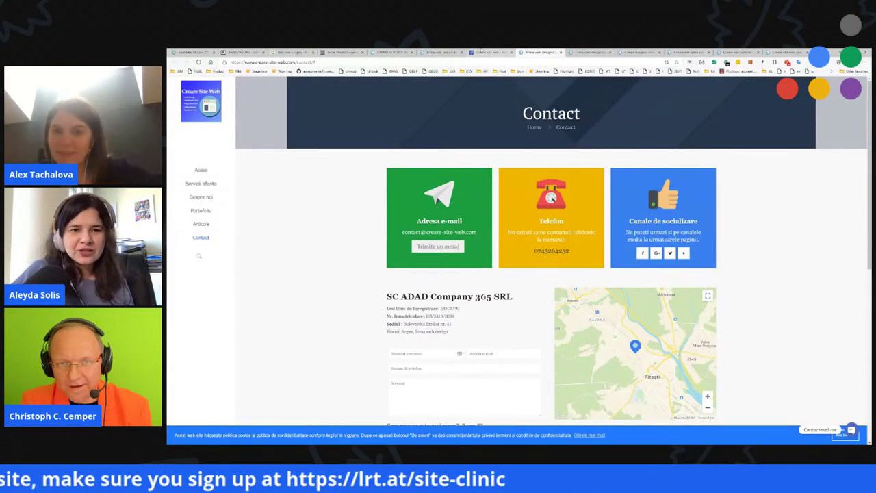
left_click(489, 52)
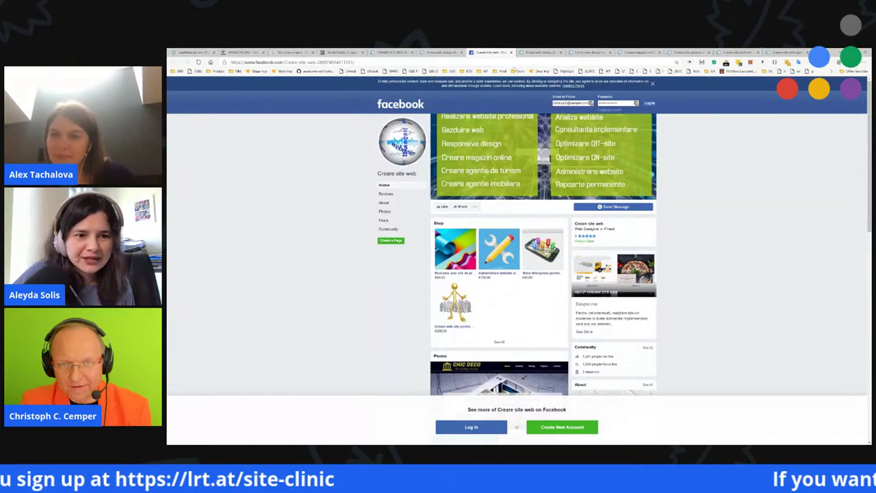
left_click(525, 52)
- Bring up the auto parts store service page and review its price and content down to the footer
left_click(687, 52)
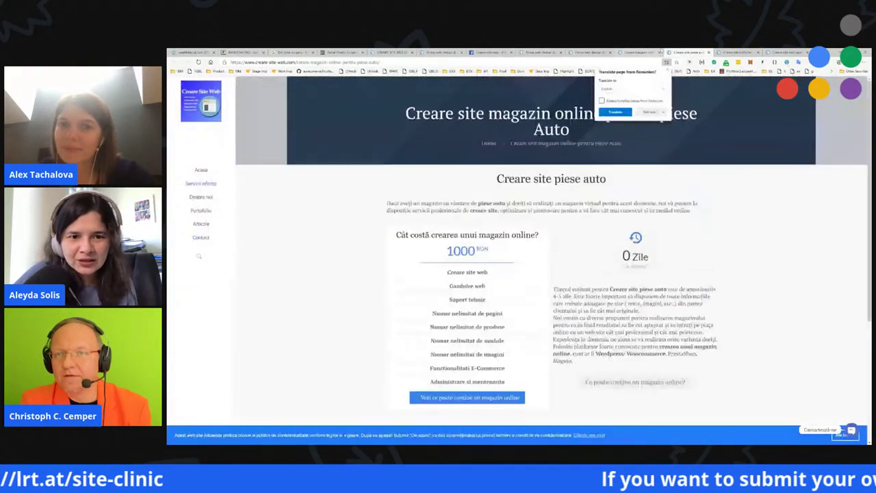
left_click(457, 252)
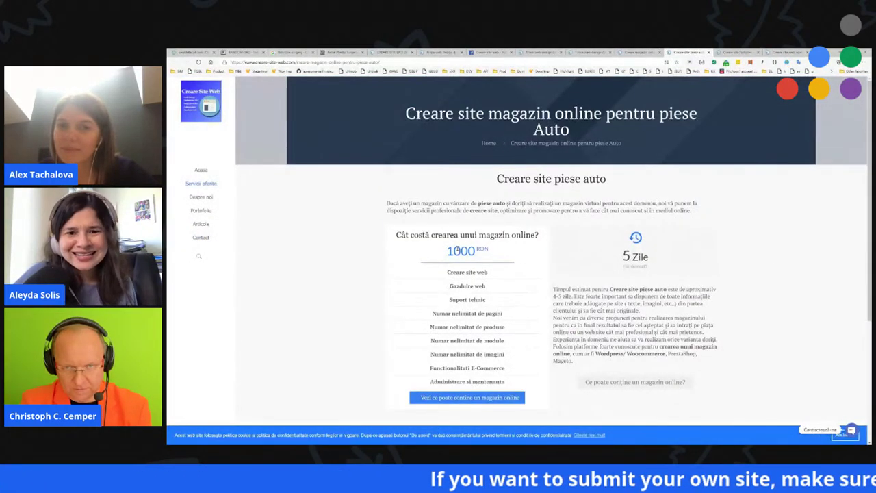
scroll(547, 288, "down", 5)
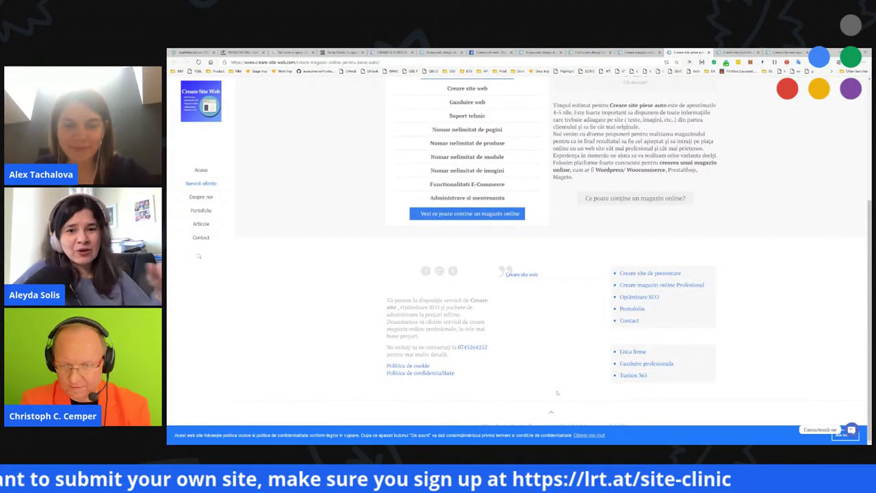
- Accept the cookie notice on the auto parts page, highlight "© 2016" in the footer and enlarge the page
left_click(842, 436)
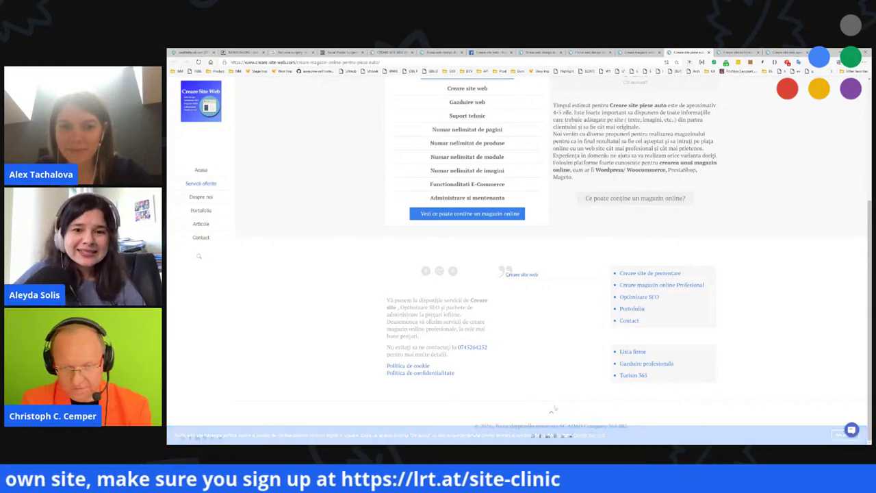
left_click_drag(473, 428, 485, 426)
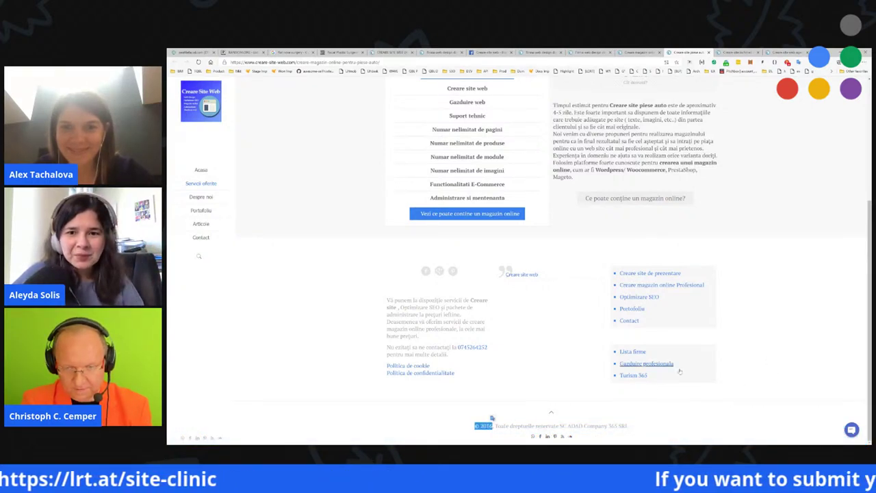
key("ctrl+plus")
key("ctrl+plus")
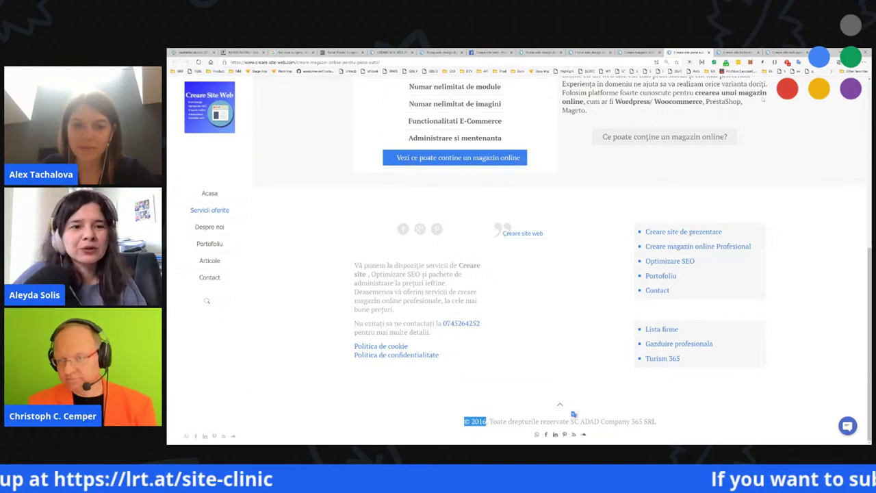
- Bring up the car rental site service page and translate it from Romanian to English
scroll(388, 279, "up", 15)
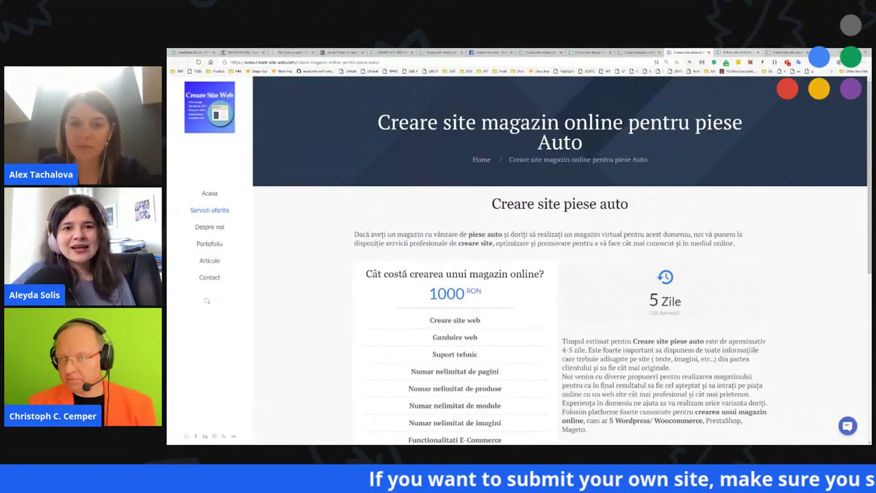
key("ctrl+Tab")
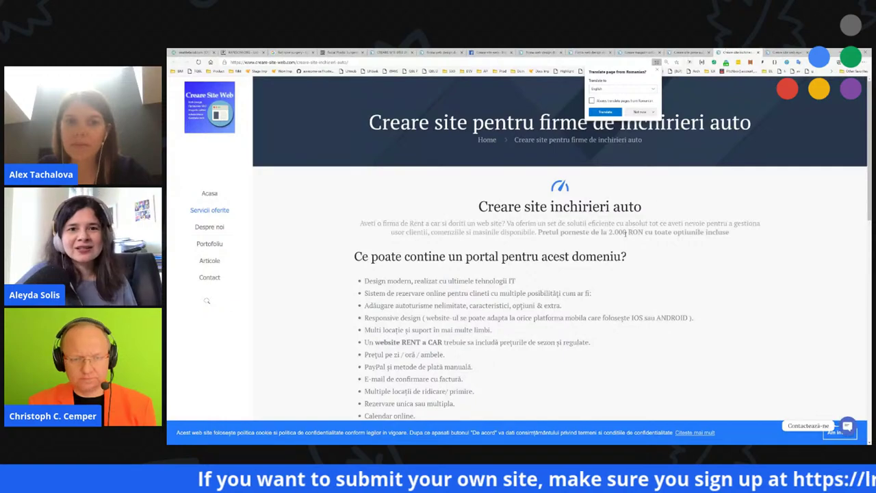
scroll(599, 256, "down", 3)
scroll(599, 257, "up", 1)
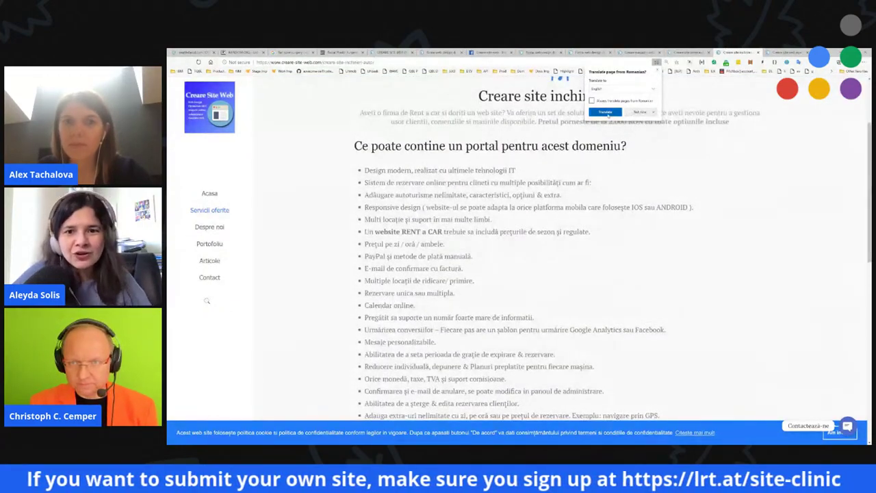
left_click(606, 112)
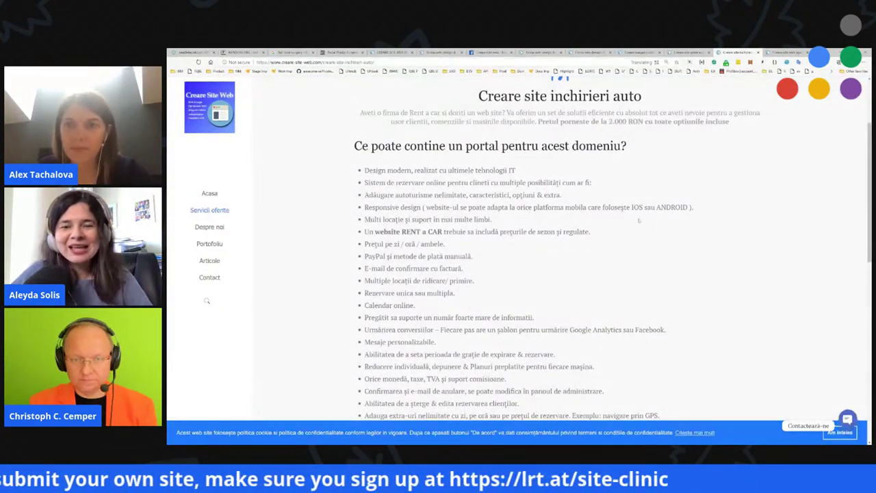
- Accept the cookie notice on the car rental page, highlight "© 2016" in its footer and enlarge the page further
scroll(603, 271, "down", 10)
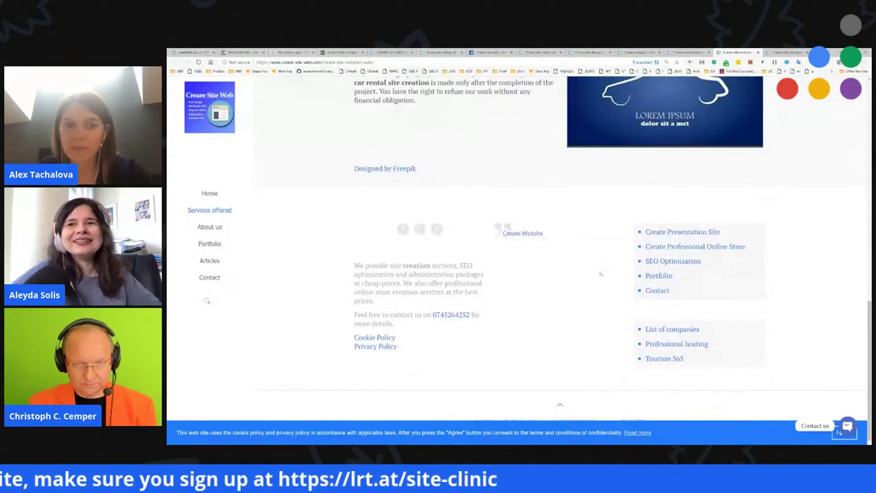
left_click(843, 434)
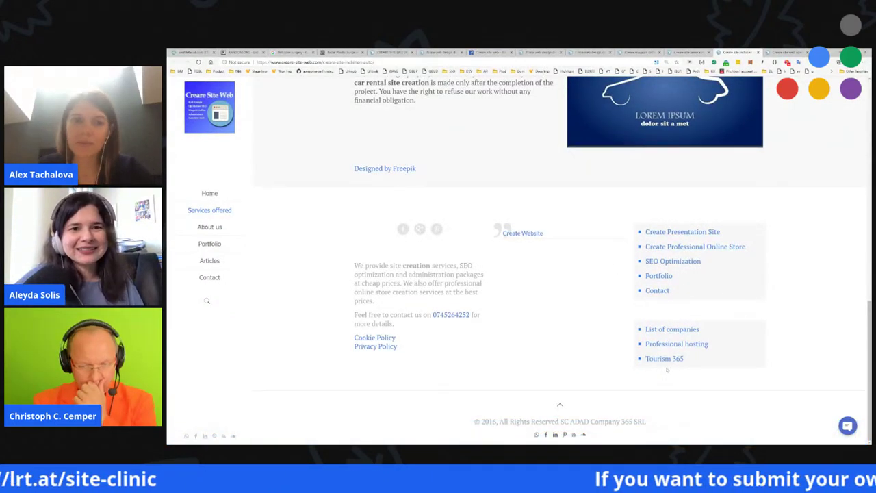
left_click_drag(476, 421, 495, 422)
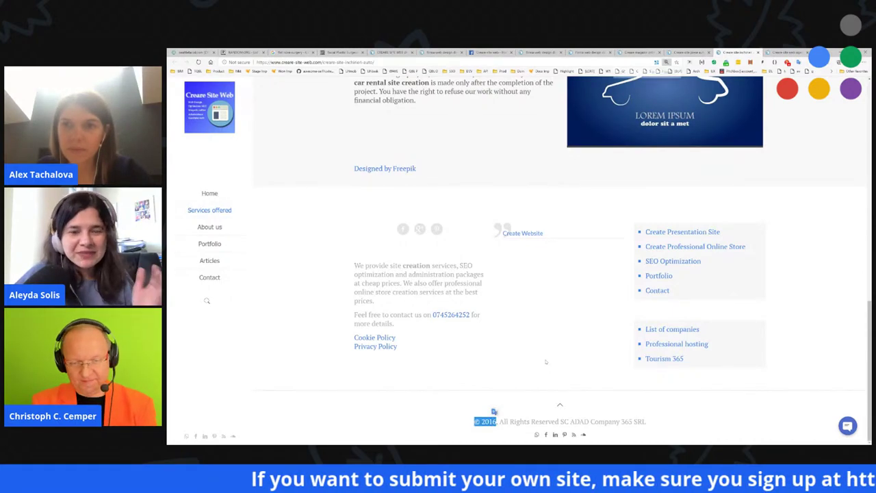
key("ctrl+plus")
key("ctrl+plus")
key("ctrl+plus")
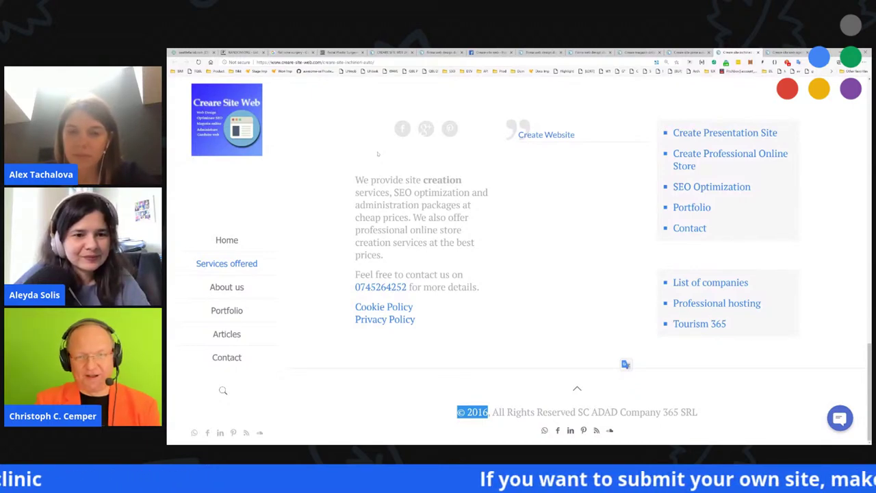
- Look over the translated car rental page once more and go to the site's home page
scroll(437, 205, "up", 20)
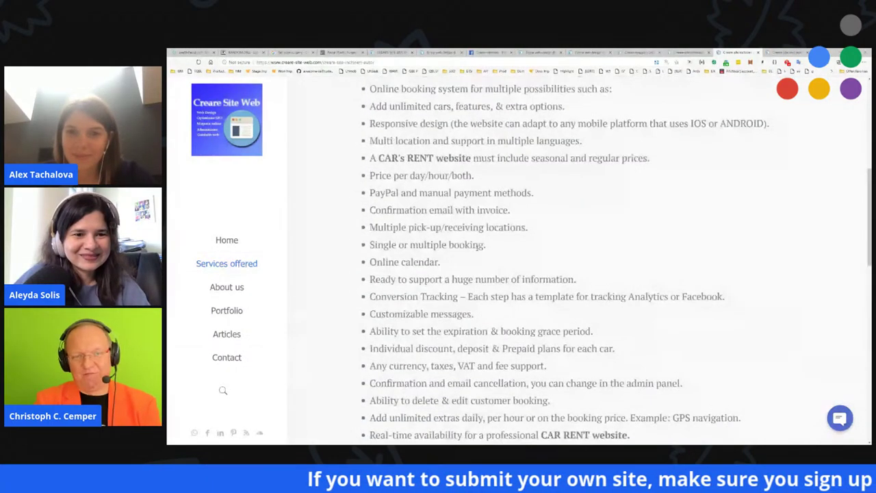
scroll(481, 243, "down", 20)
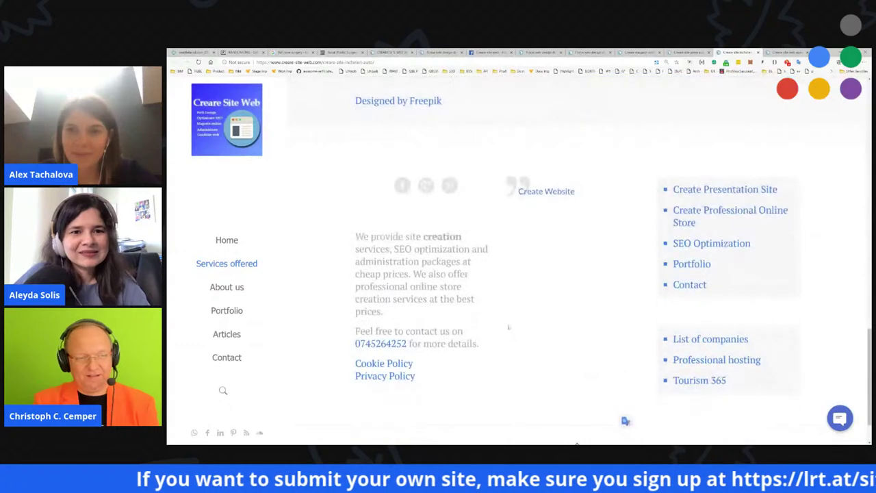
scroll(504, 314, "down", 2)
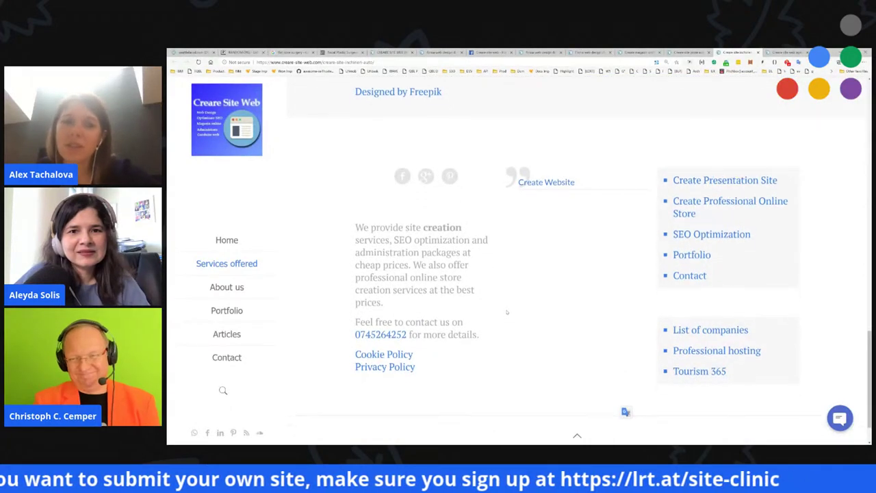
scroll(492, 146, "up", 5)
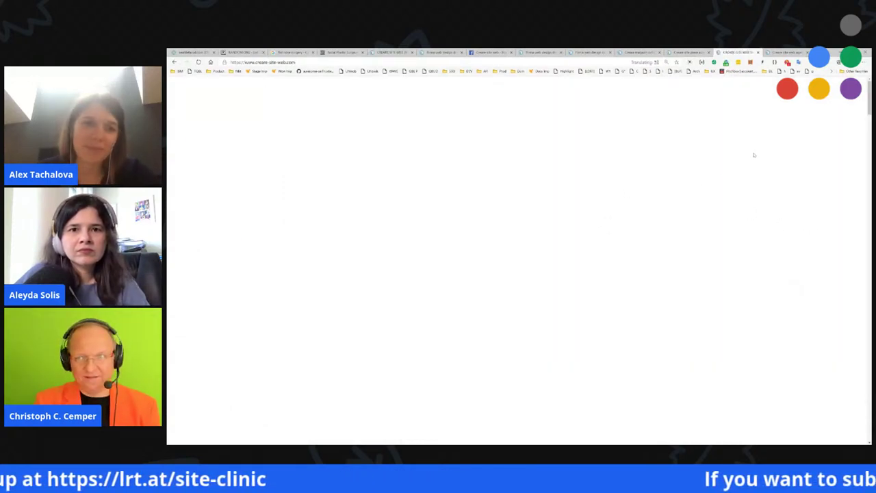
- Bring up the real estate agency service page and close its tab
left_click(783, 52)
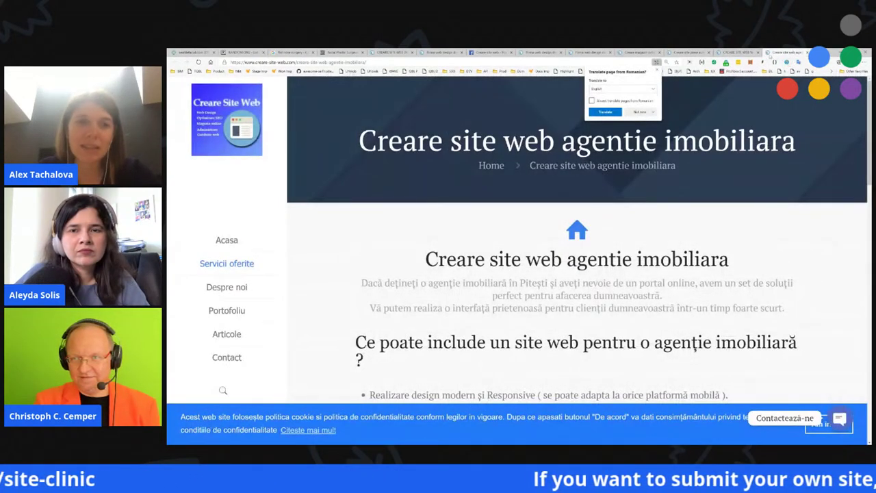
left_click(808, 53)
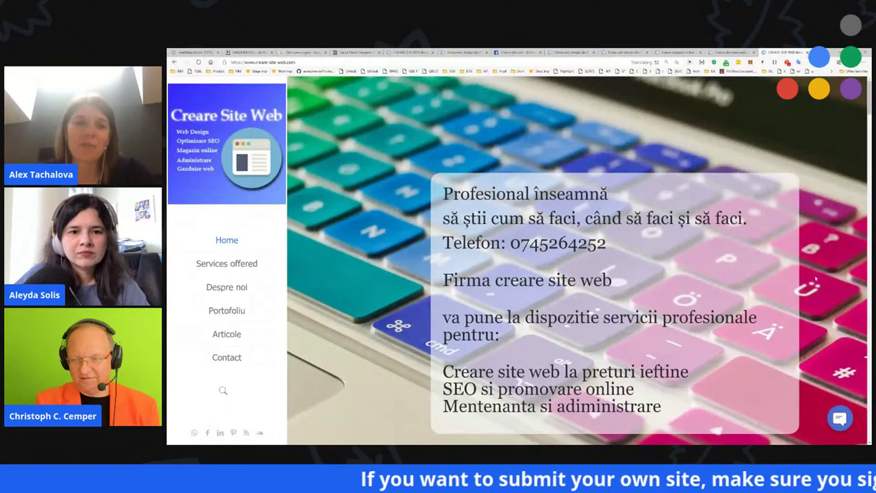
- Reduce the zoom on the home page and review its hero banner, the professional website section and the offered services
key("ctrl+minus")
key("ctrl+minus")
key("ctrl+minus")
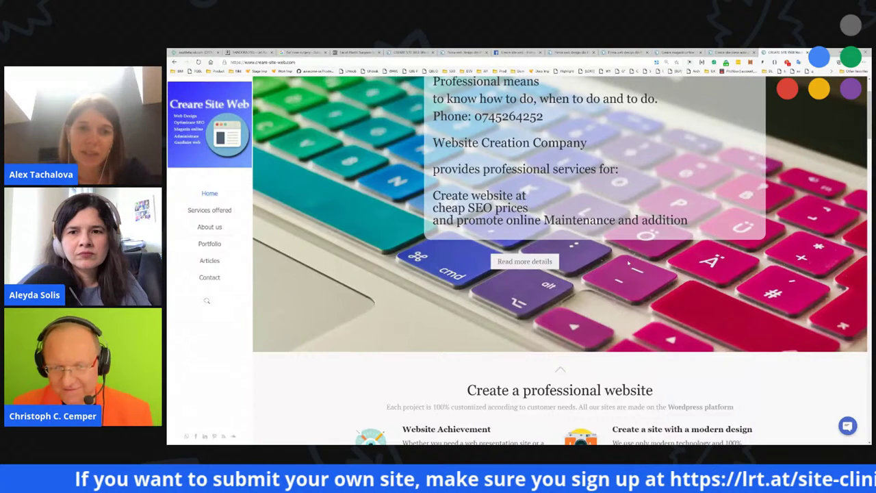
scroll(549, 247, "down", 5)
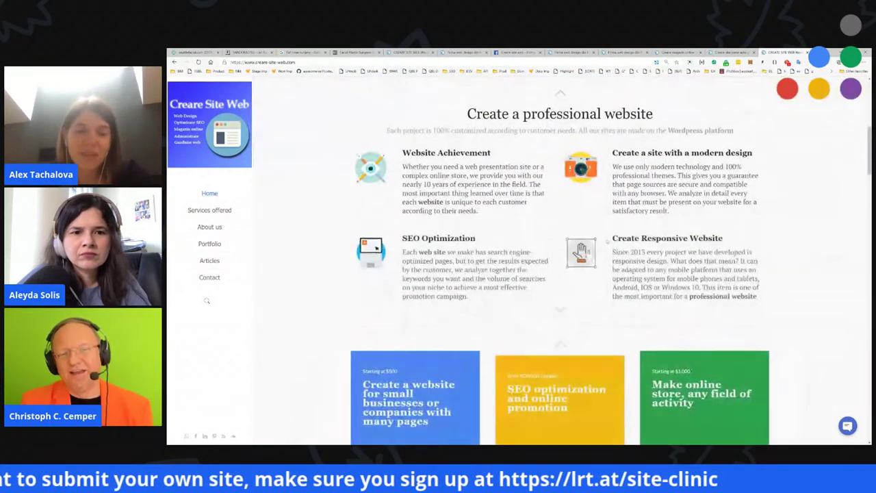
scroll(549, 248, "down", 2)
scroll(478, 287, "up", 7)
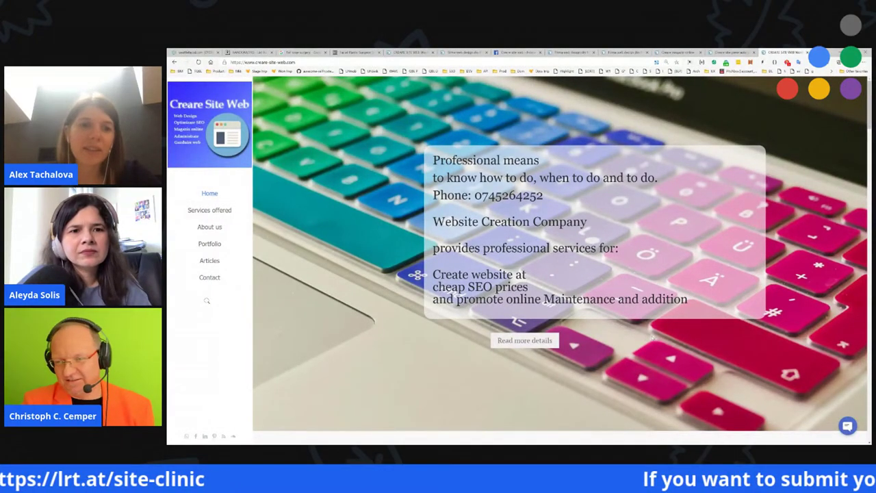
scroll(325, 315, "down", 3)
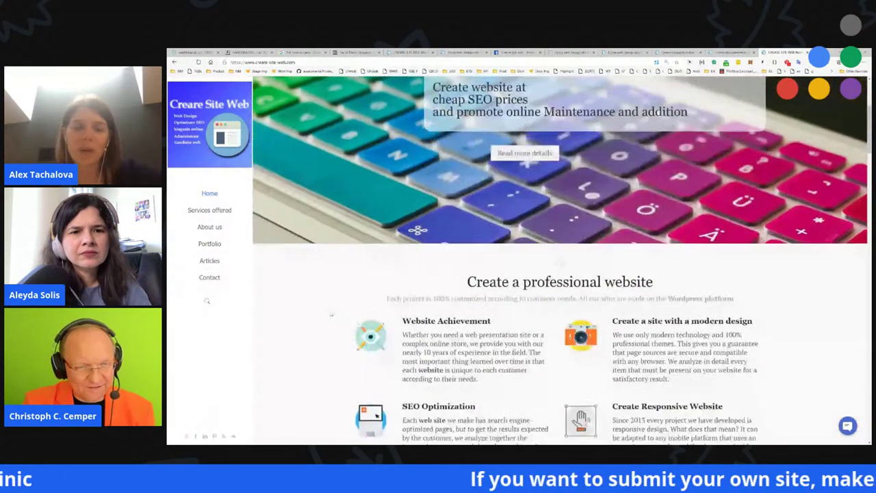
scroll(315, 301, "up", 3)
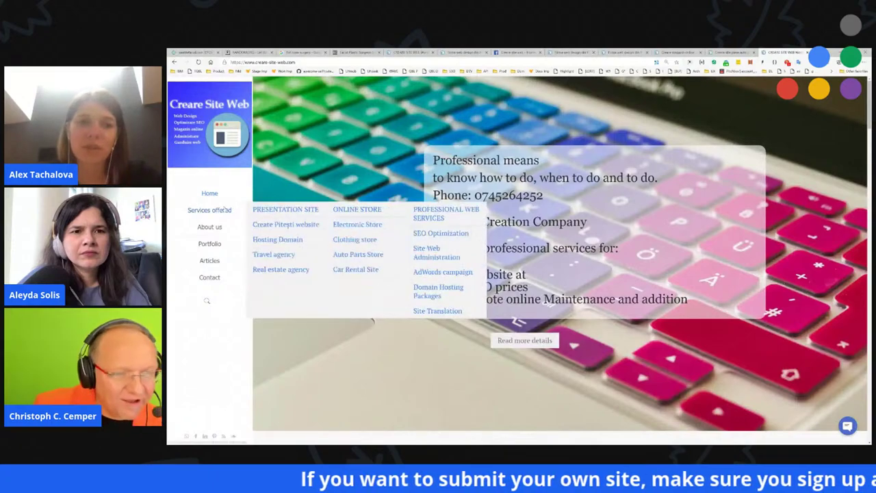
- Review the rest of the home page, from the pricing cards through customer opinions to the footer
scroll(510, 309, "down", 5)
scroll(509, 309, "down", 8)
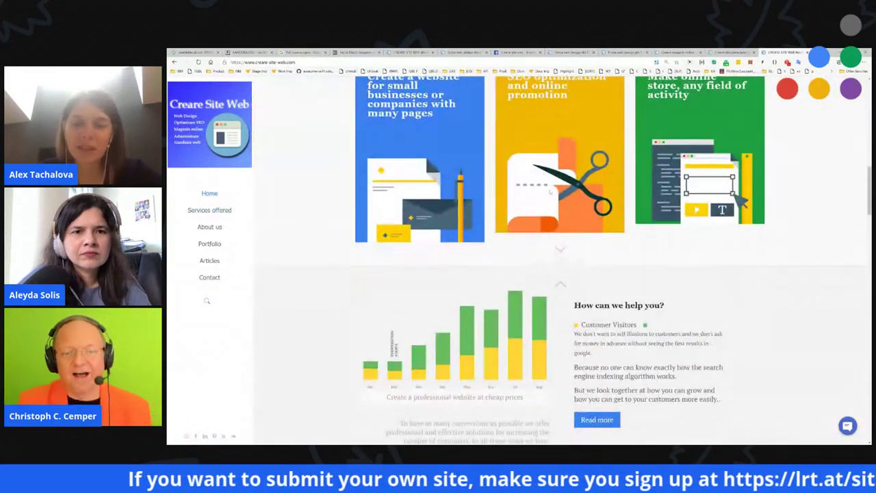
scroll(713, 212, "down", 7)
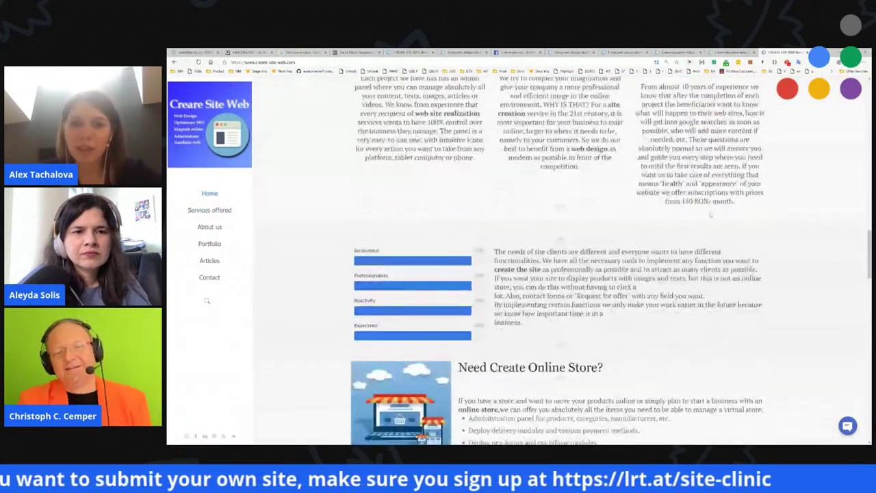
scroll(697, 199, "down", 5)
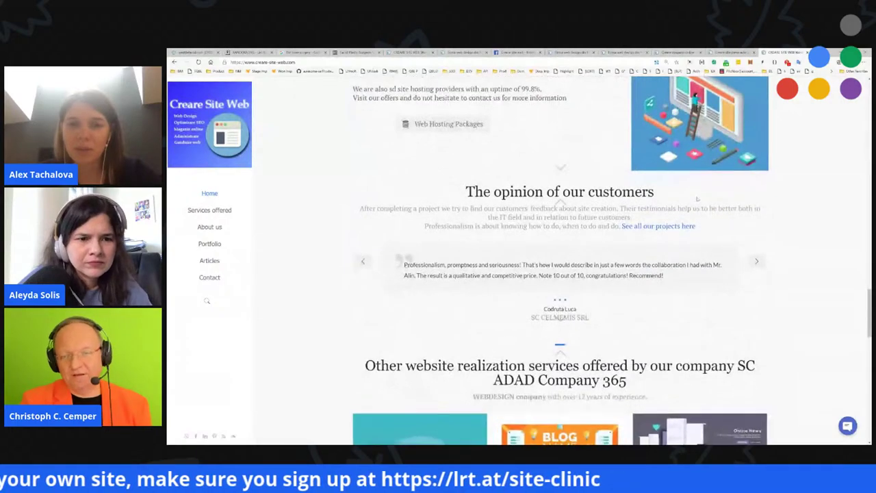
scroll(691, 195, "down", 6)
scroll(691, 198, "down", 5)
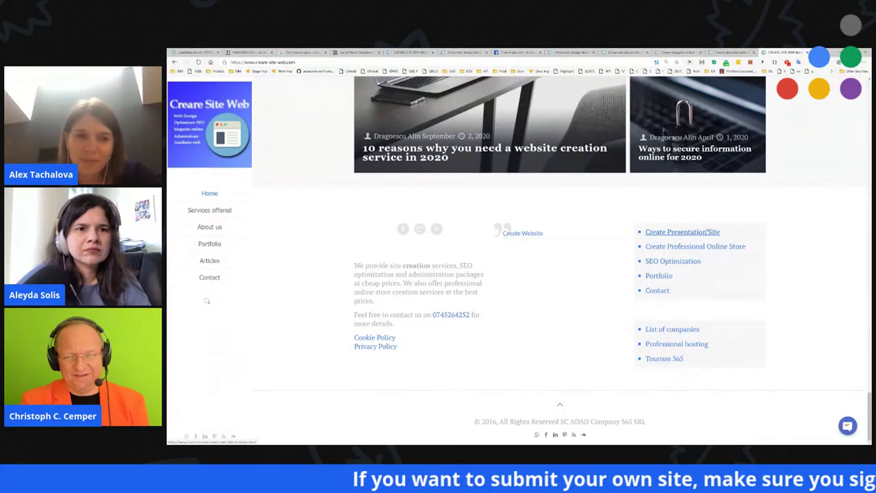
- Look over the home page's recent web articles and open "10 reasons why you need a website creation service in 2020"
scroll(705, 231, "up", 5)
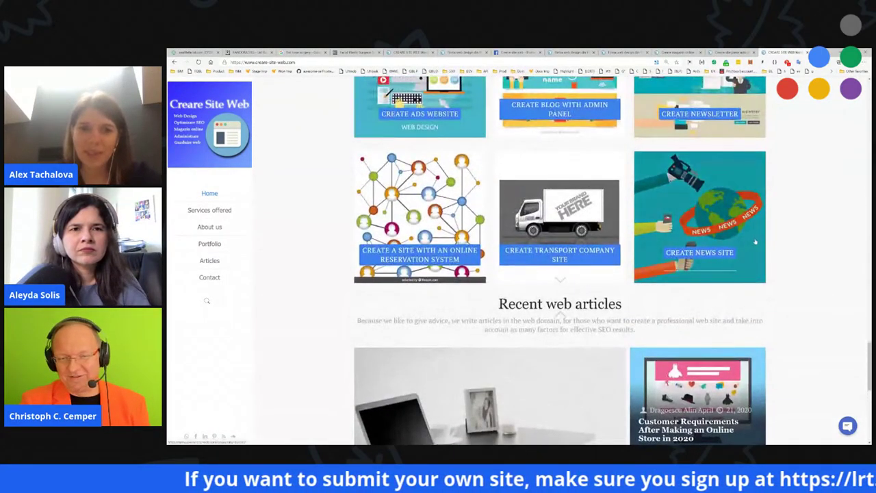
scroll(756, 241, "down", 4)
scroll(549, 352, "up", 2)
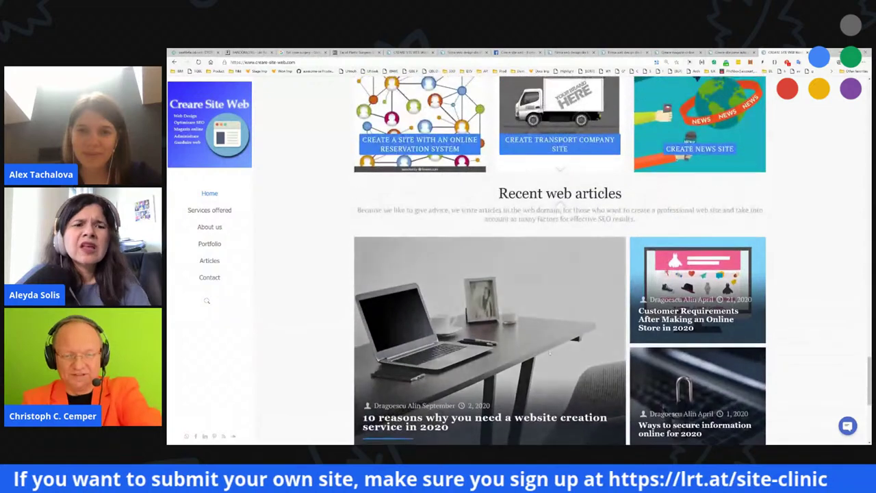
scroll(549, 352, "down", 4)
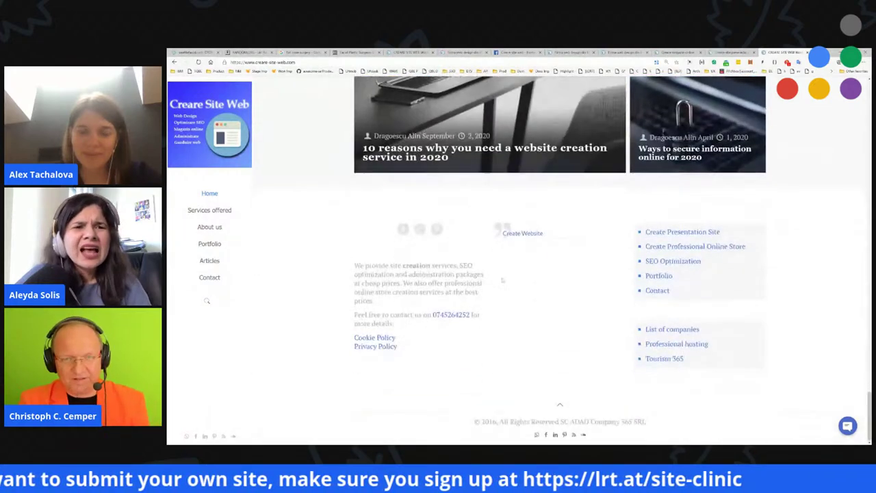
left_click(395, 145)
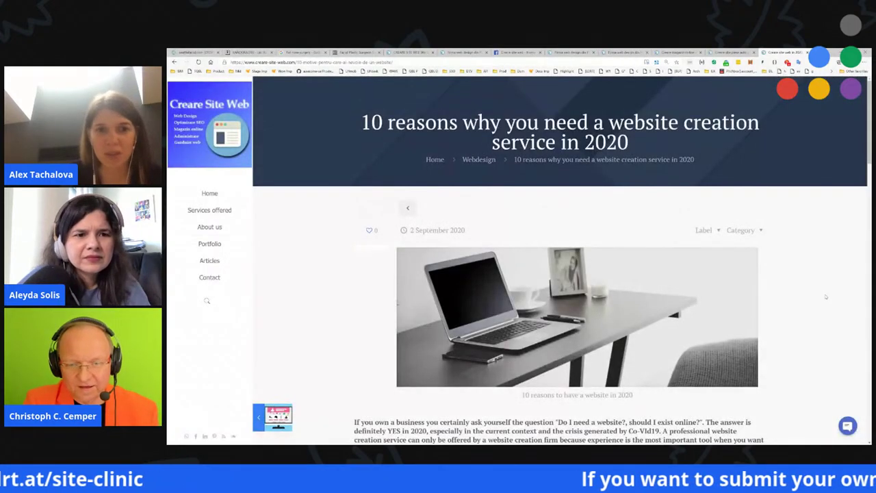
- Skim the opened article's featured image, introduction and first reasons for having a website
scroll(531, 236, "down", 3)
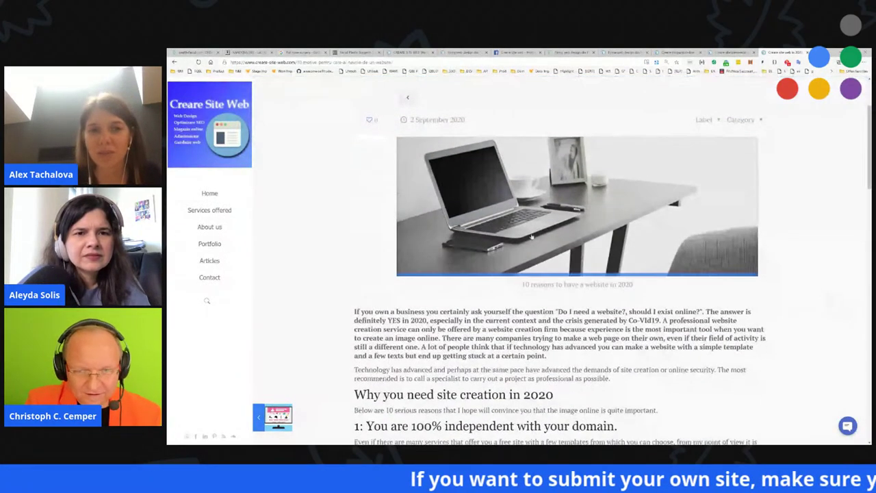
scroll(568, 274, "down", 3)
scroll(605, 305, "down", 3)
scroll(671, 186, "up", 6)
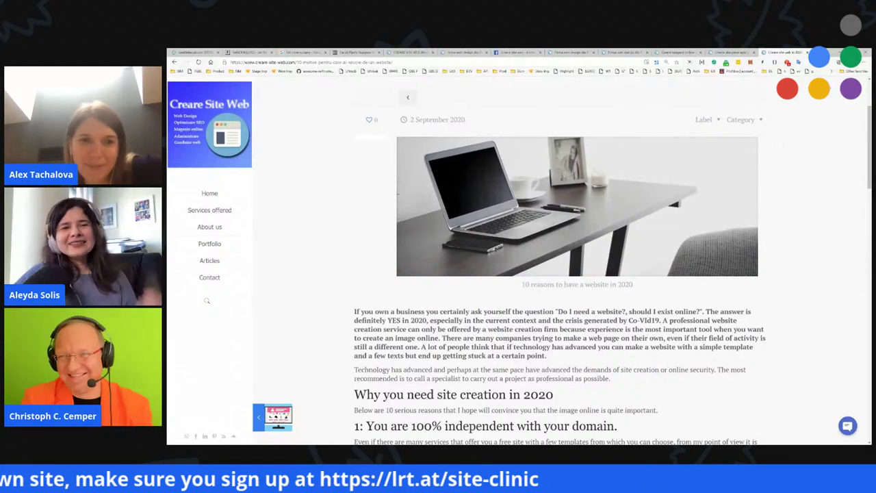
- Close the article, contact and other finished site tabs and bring up the company's Facebook page
key("ctrl+w")
key("ctrl+w")
key("ctrl+w")
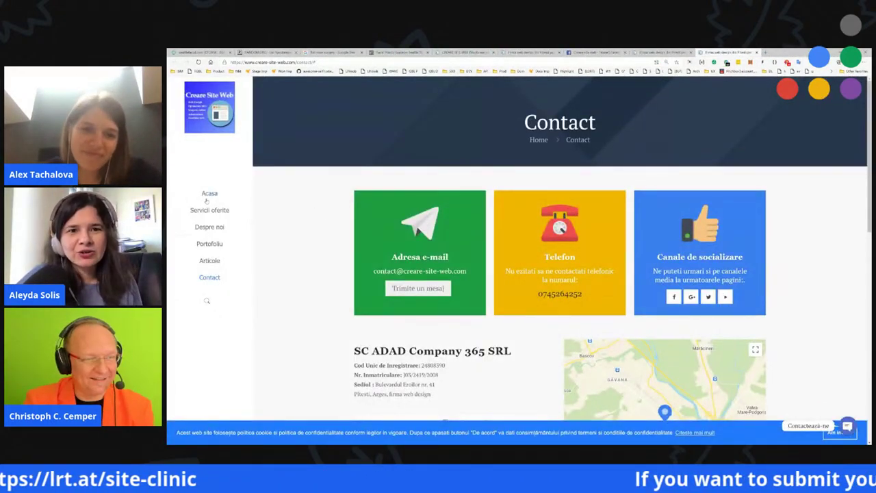
key("ctrl+w")
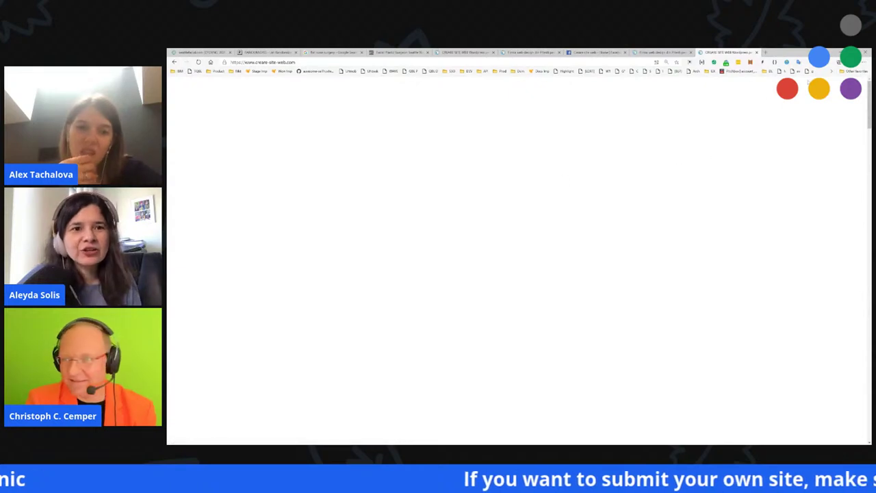
key("ctrl+w")
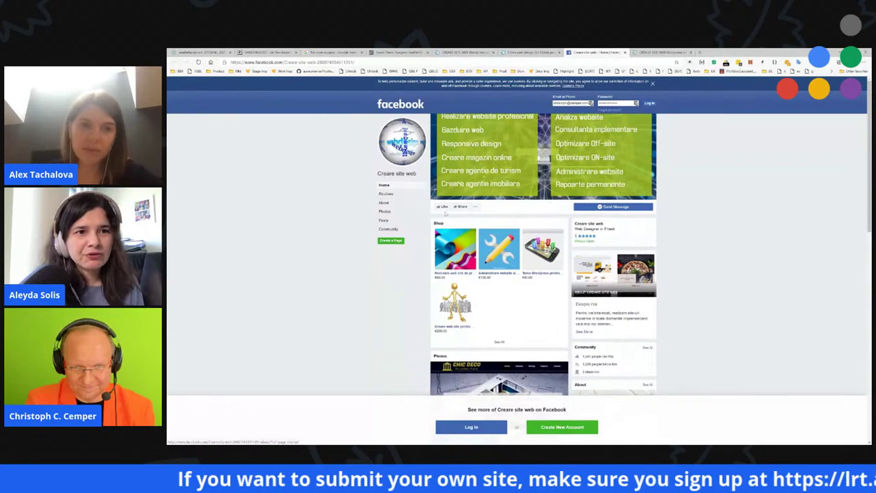
left_click(442, 208)
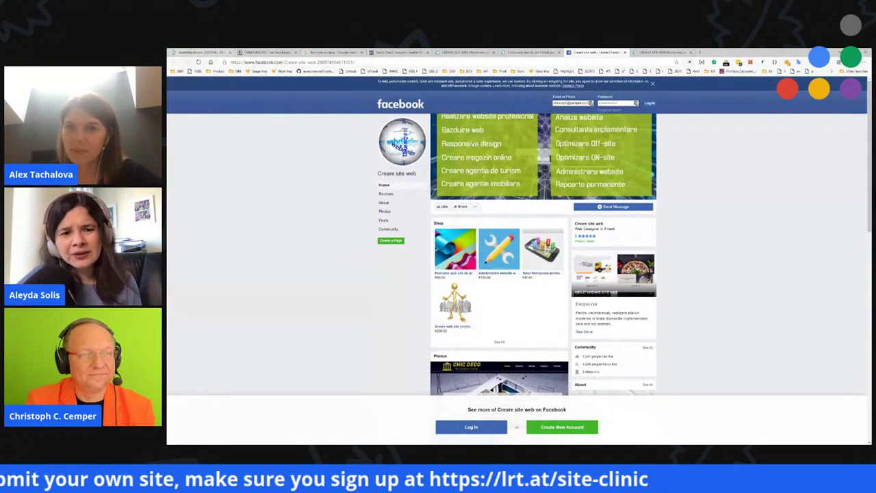
- Switch to LinkResearchTools, search the projects for "crea" and activate the Creare-site-web.Com project
left_click(188, 52)
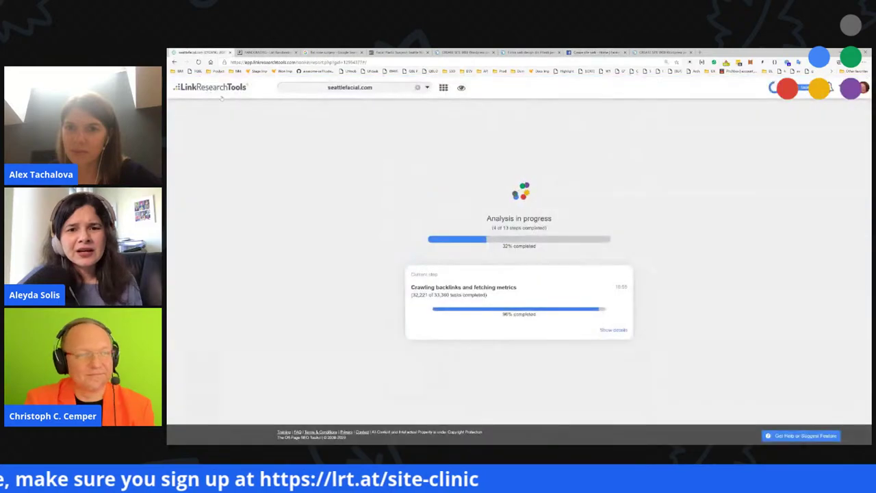
left_click(370, 87)
type("crea")
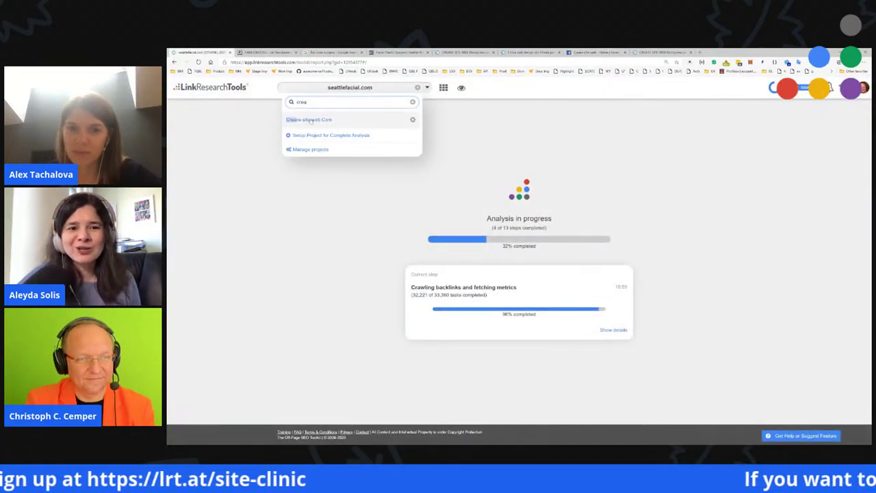
left_click(311, 119)
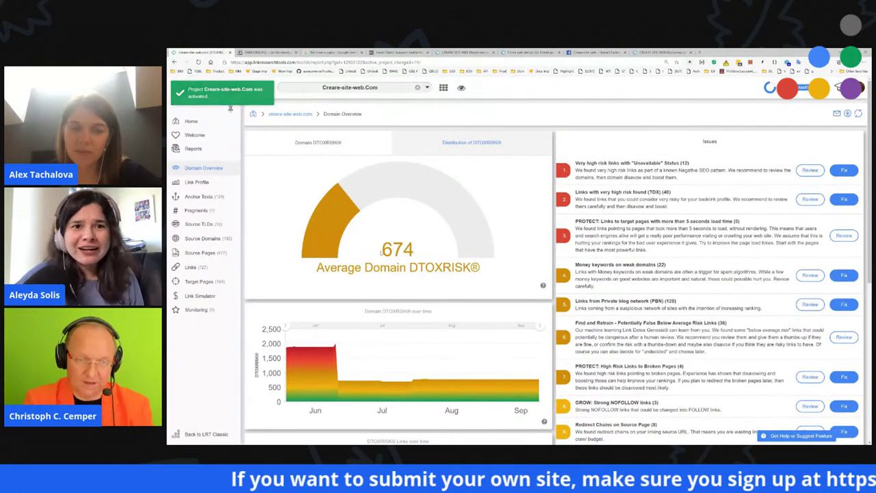
- Highlight the Average Domain DTOXRISK score and examine the site's anchor texts by DTOXRISK
left_click_drag(381, 252, 417, 251)
left_click(199, 196)
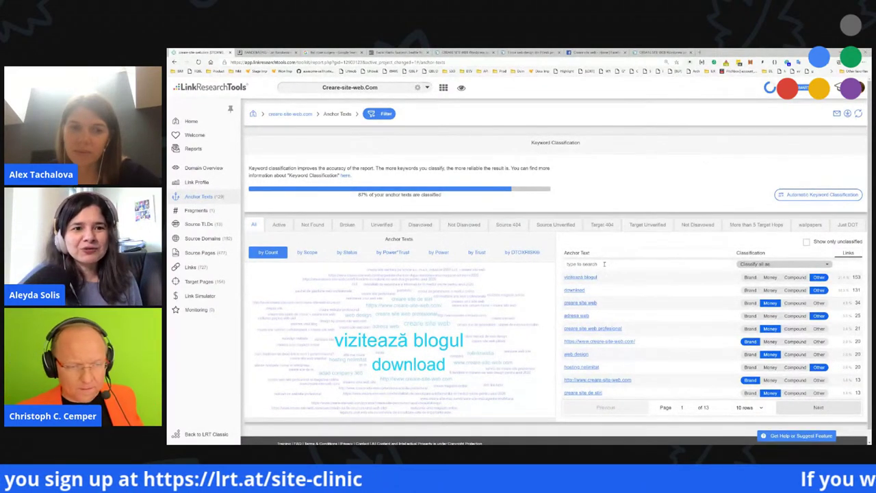
left_click(525, 252)
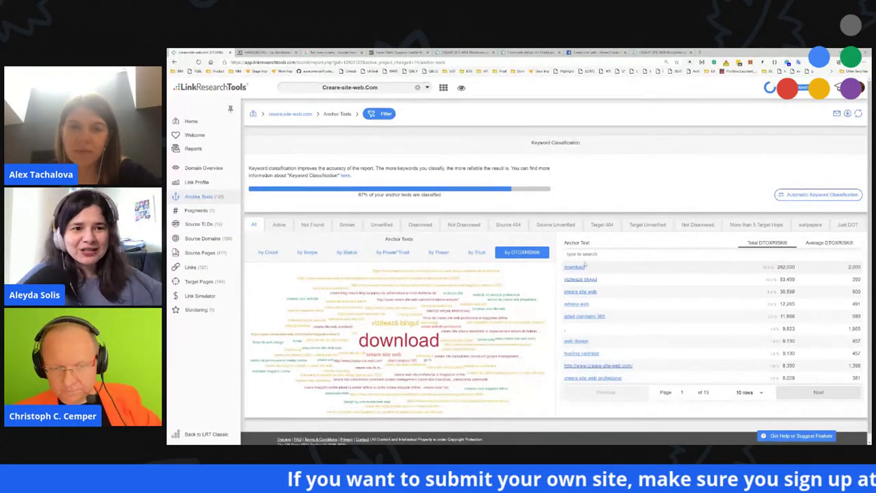
- Check the anchor texts with the Active and All filters and compare them with the source domains list
left_click(279, 225)
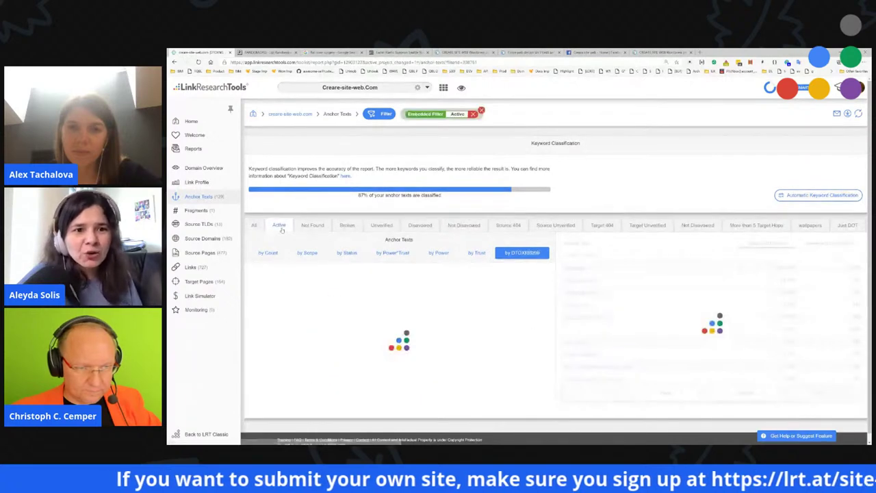
left_click(254, 225)
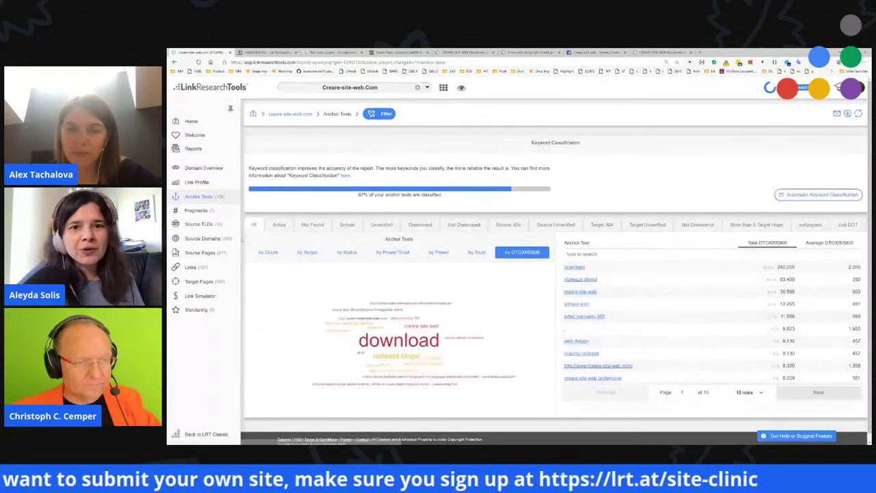
left_click(202, 240)
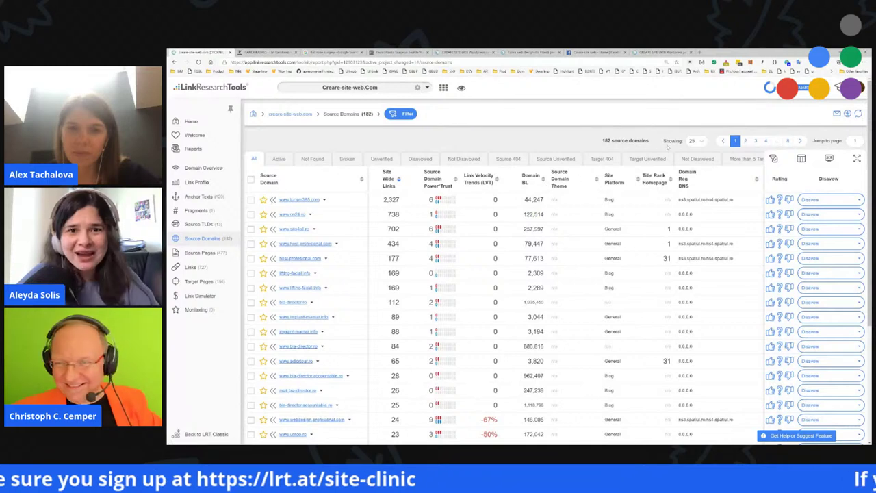
left_click(199, 197)
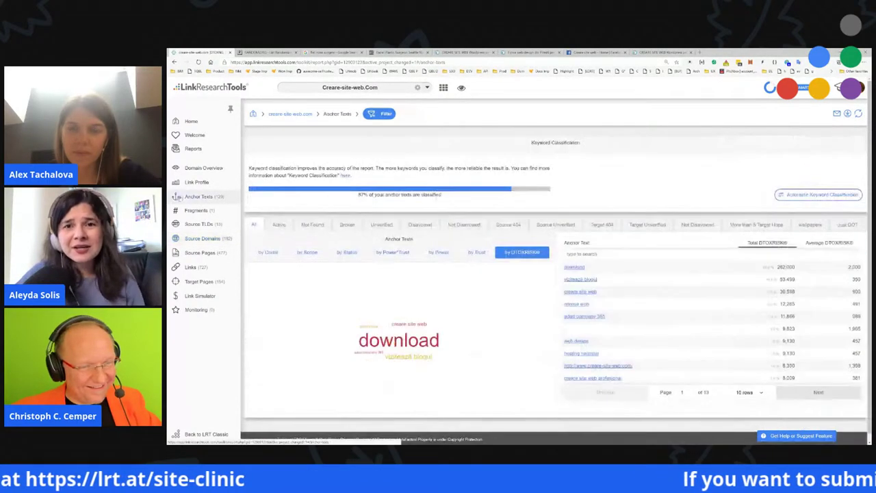
- Try the wallpapers filter, switch to the Just DOT filter and examine its source domains and anchor texts
left_click(811, 225)
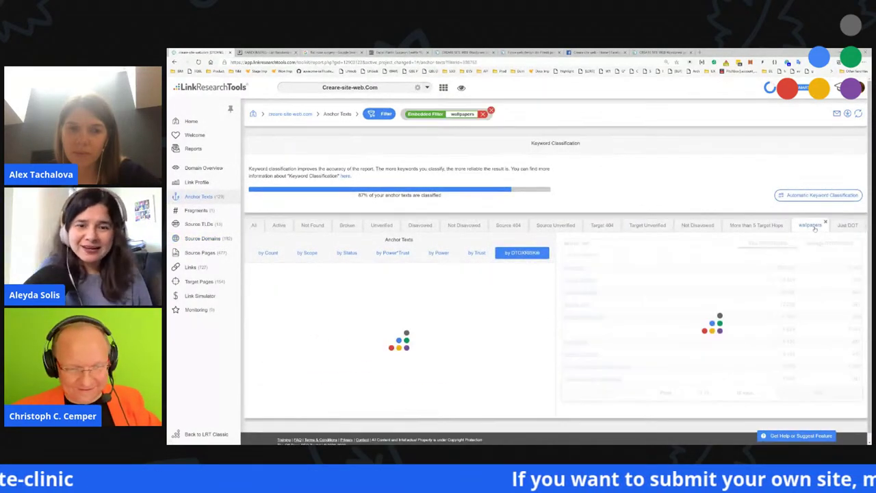
left_click(846, 225)
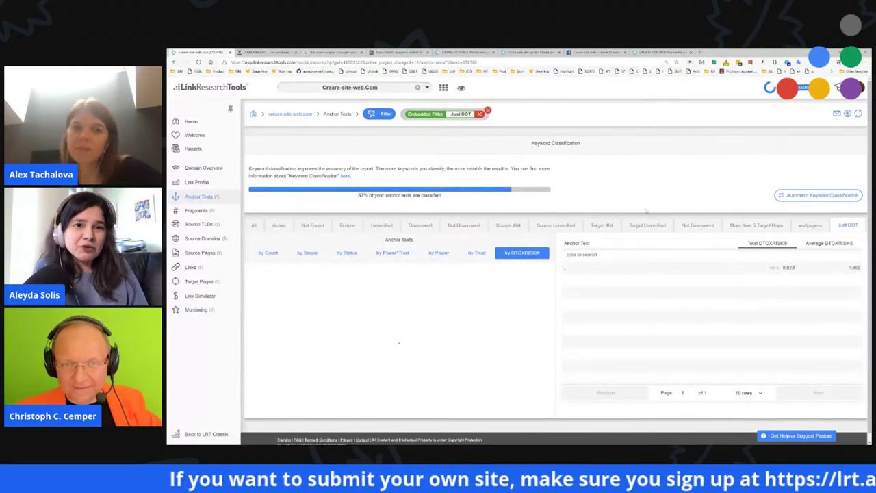
left_click(199, 239)
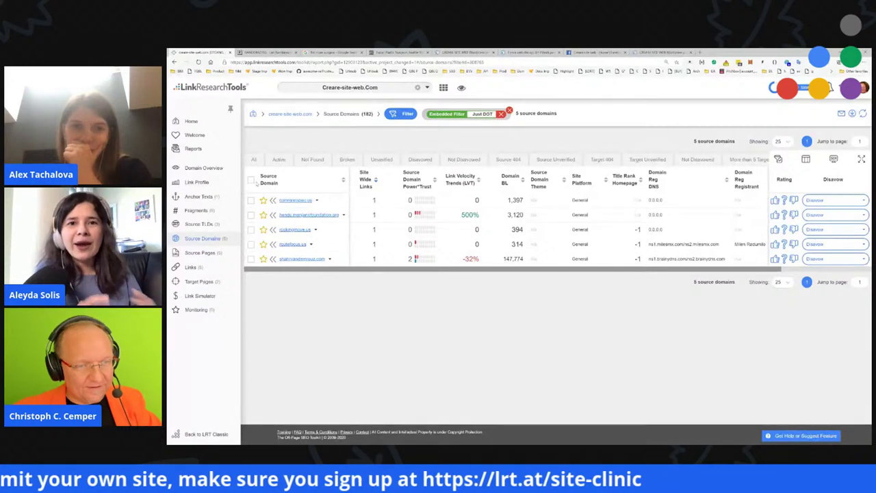
left_click(200, 197)
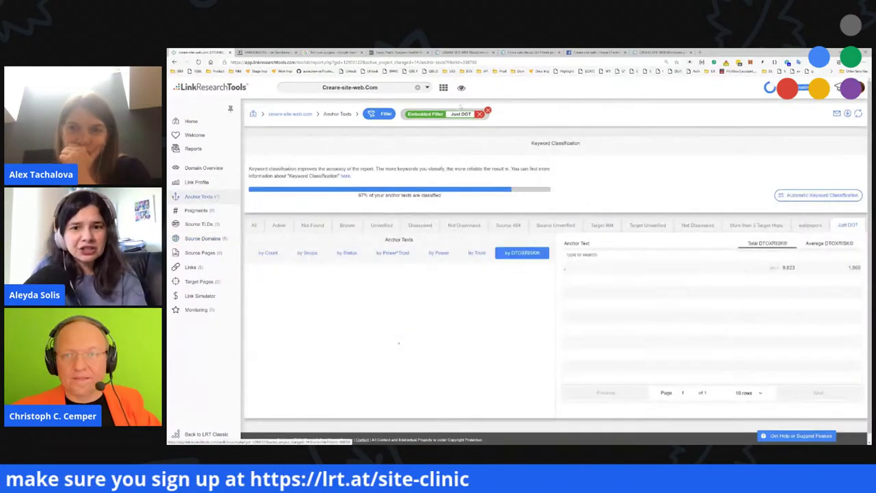
- Return to the Creare Site Web home page and open the Găzduire domeniu service page
left_click(637, 54)
mouse_move(199, 210)
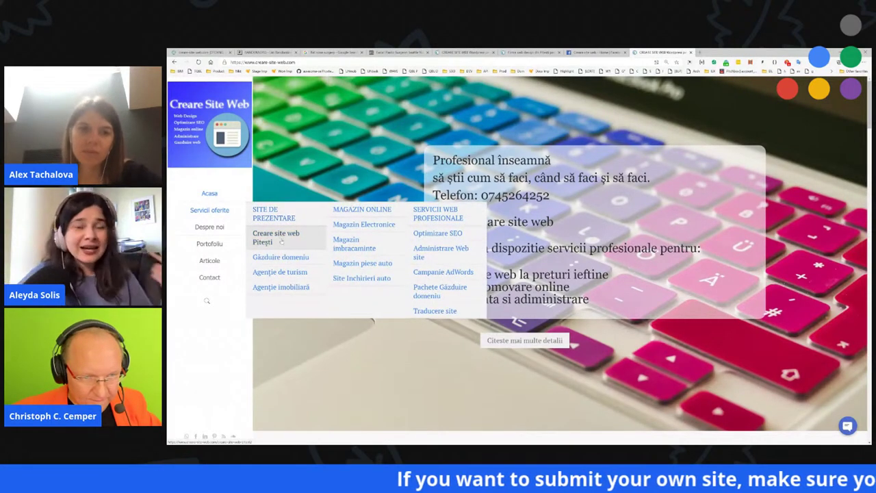
left_click(297, 264)
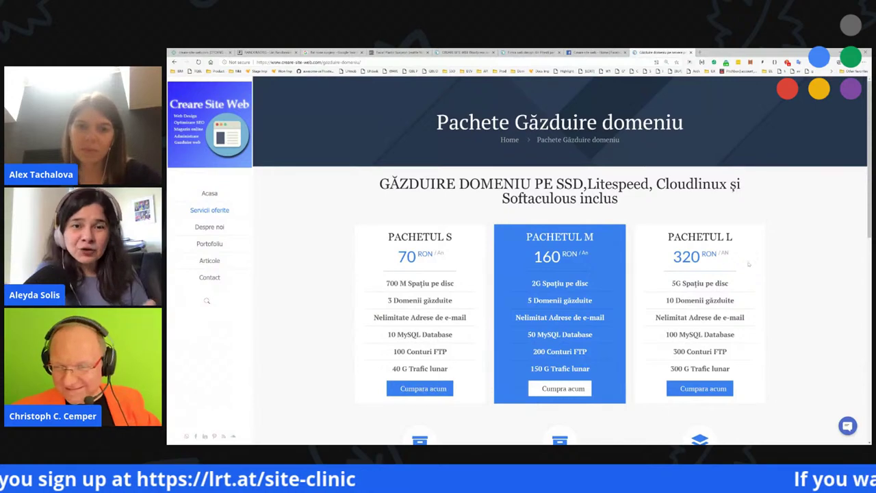
- Review the hosting page down to its footer, highlighting "Webserver Litespeed, PHP 5.3.X, MySQL 5.X" in the package description
scroll(377, 236, "down", 5)
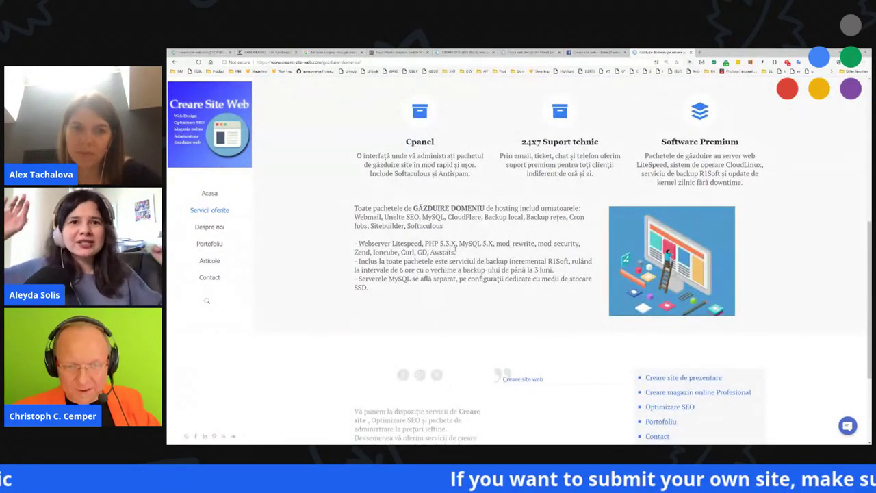
left_click_drag(355, 243, 455, 244)
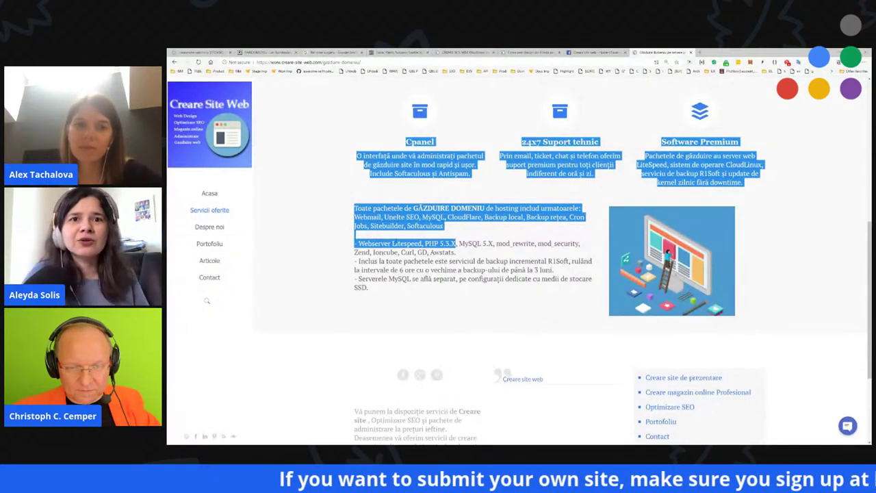
left_click(380, 243)
double_click(377, 244)
left_click_drag(391, 244, 487, 244)
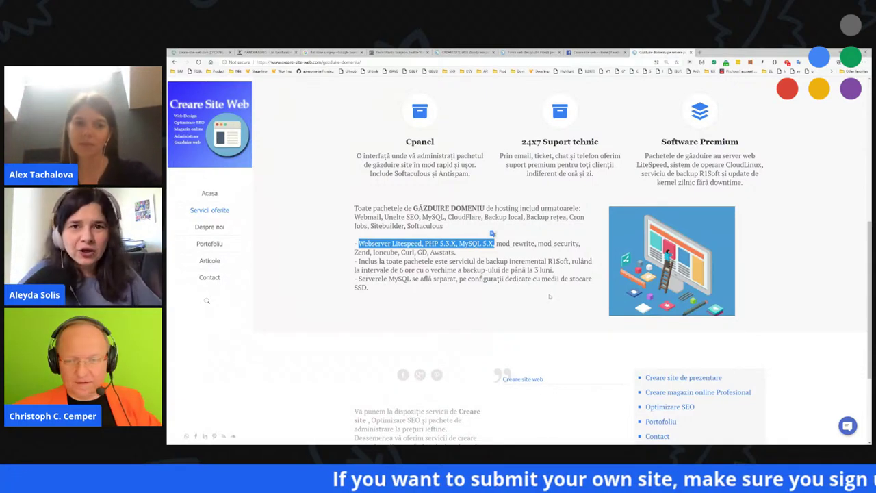
scroll(550, 296, "down", 3)
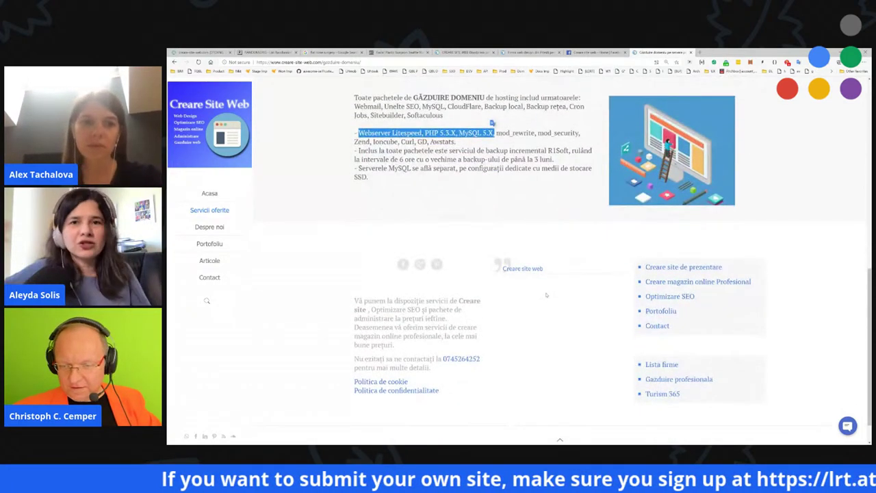
scroll(546, 295, "down", 1)
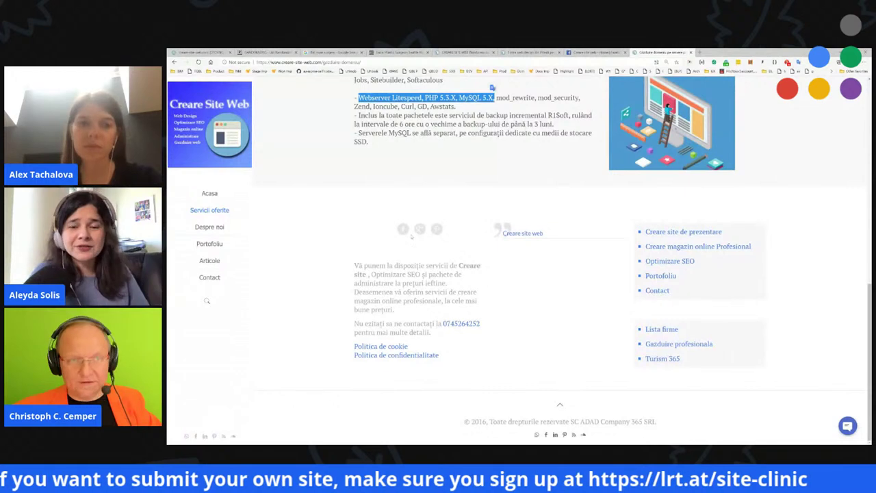
- Open the WebDesign article category translated into English and look through its article list and publication dates
mouse_move(192, 256)
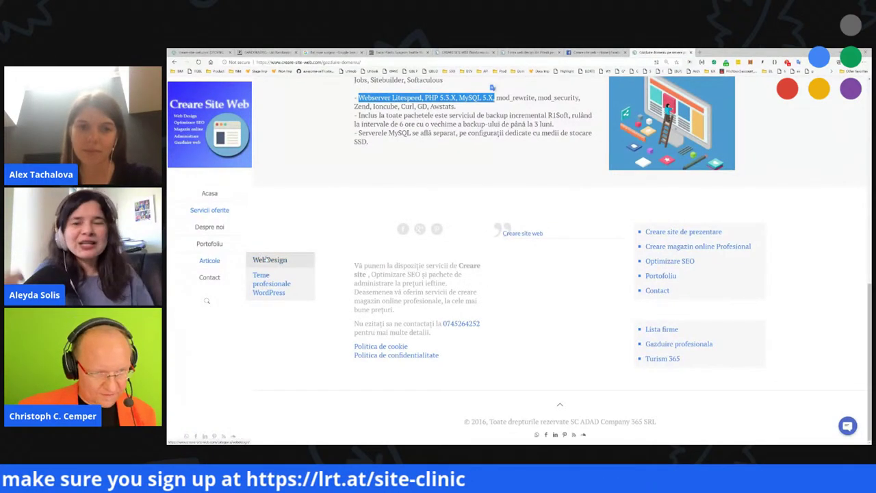
left_click(267, 258)
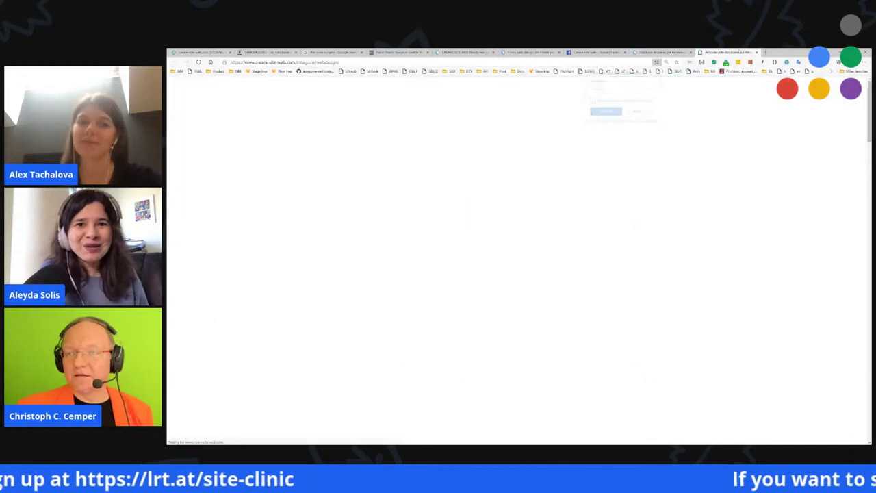
left_click(606, 112)
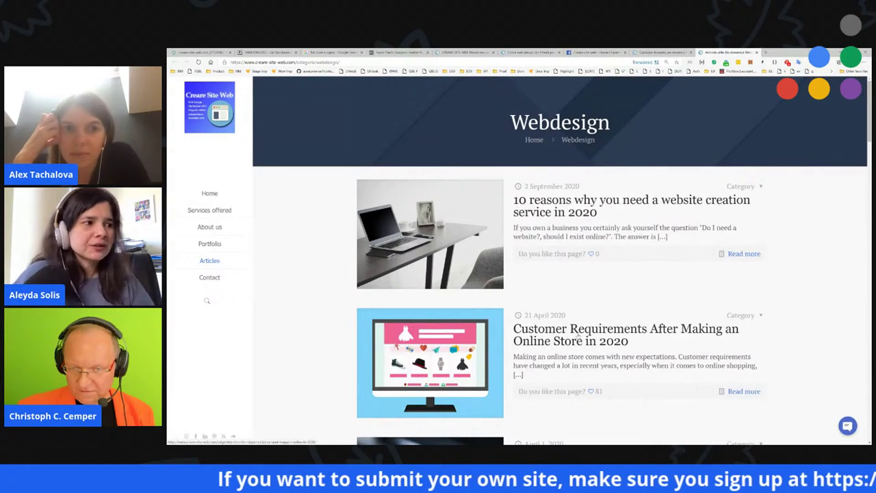
scroll(654, 240, "down", 4)
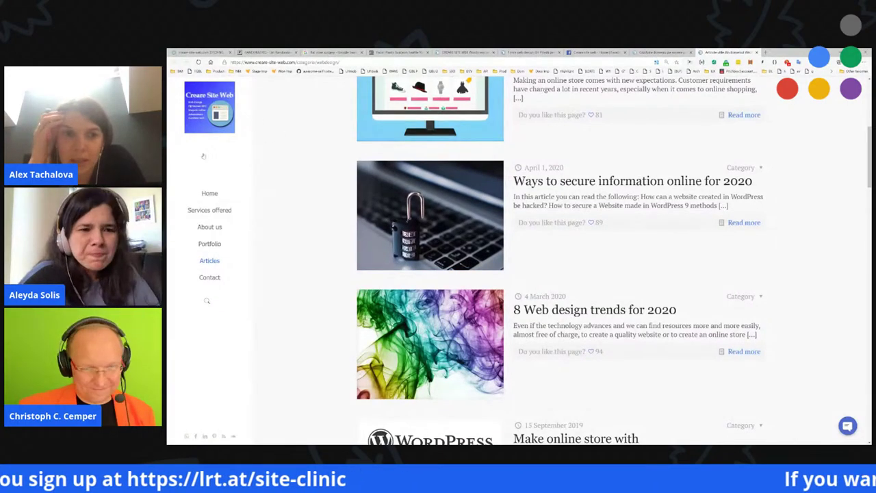
scroll(410, 218, "down", 5)
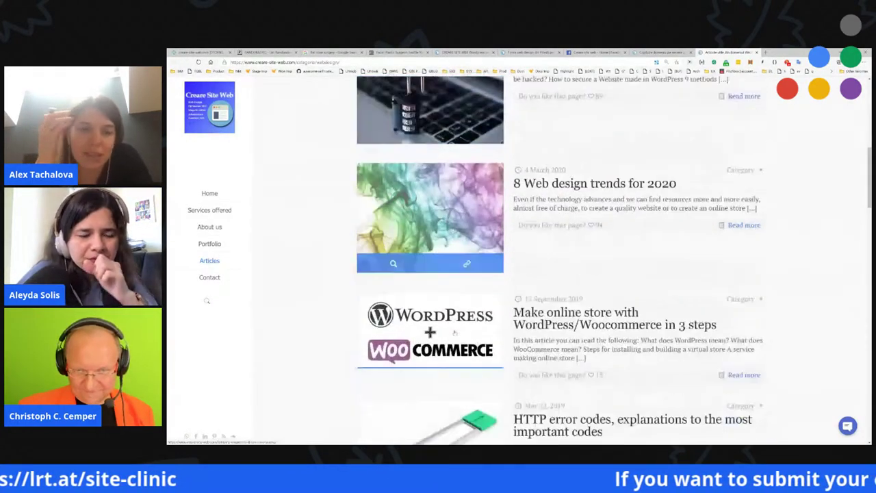
scroll(476, 320, "down", 3)
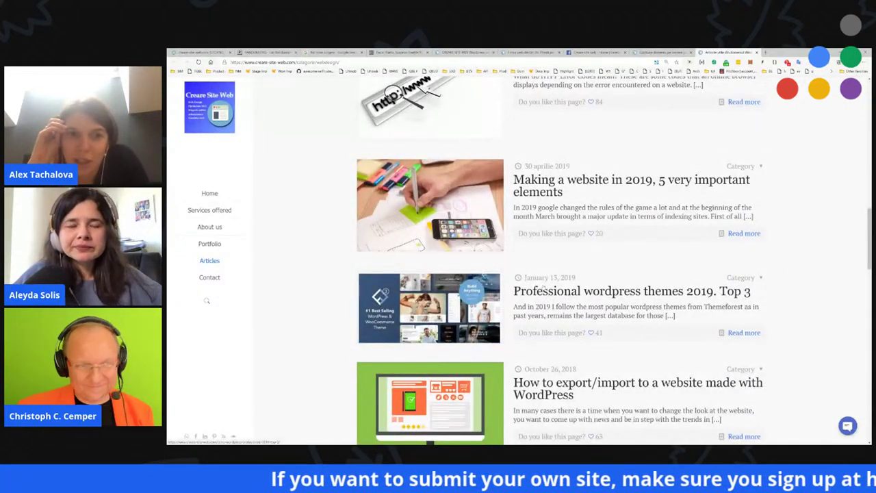
- Return to the domain hosting page and review the support features and package pricing
left_click(660, 52)
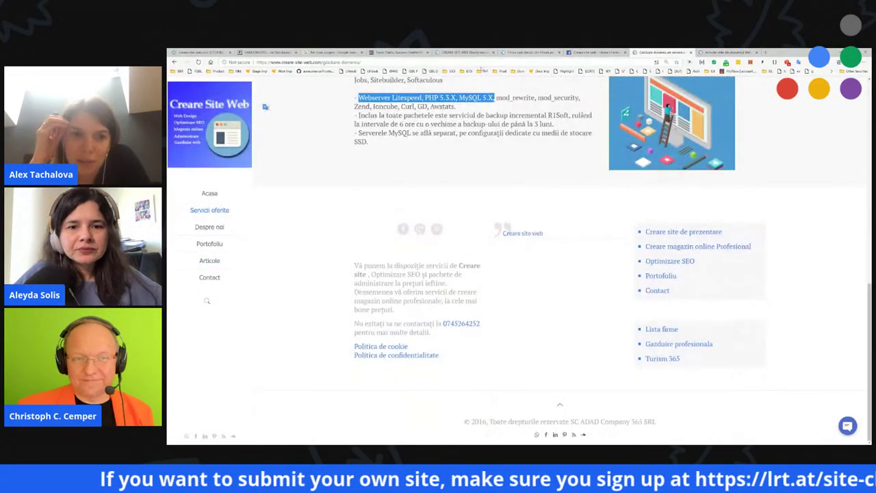
scroll(429, 153, "up", 5)
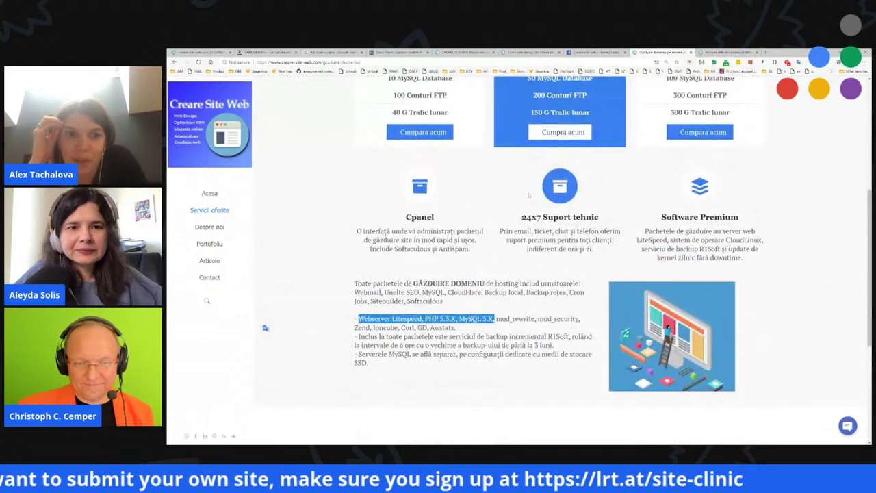
scroll(532, 193, "up", 1)
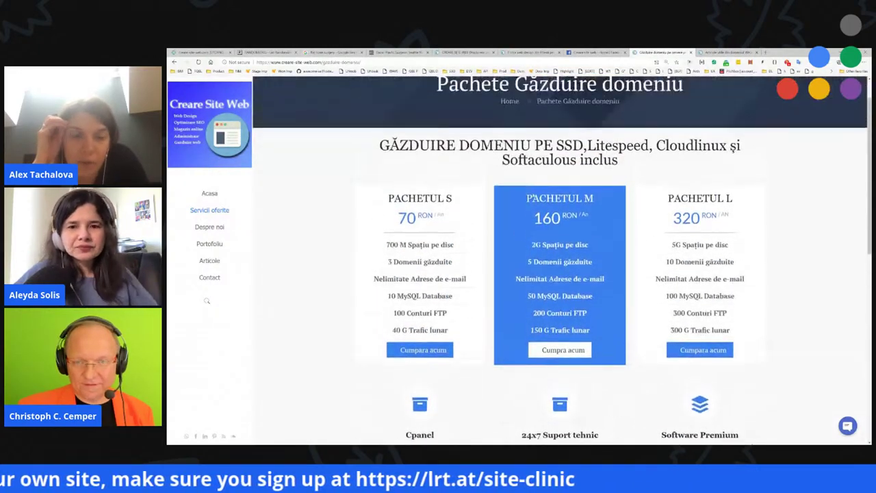
- Review the translated domain hosting page from the package prices down to the features description and footer
scroll(531, 193, "up", 1)
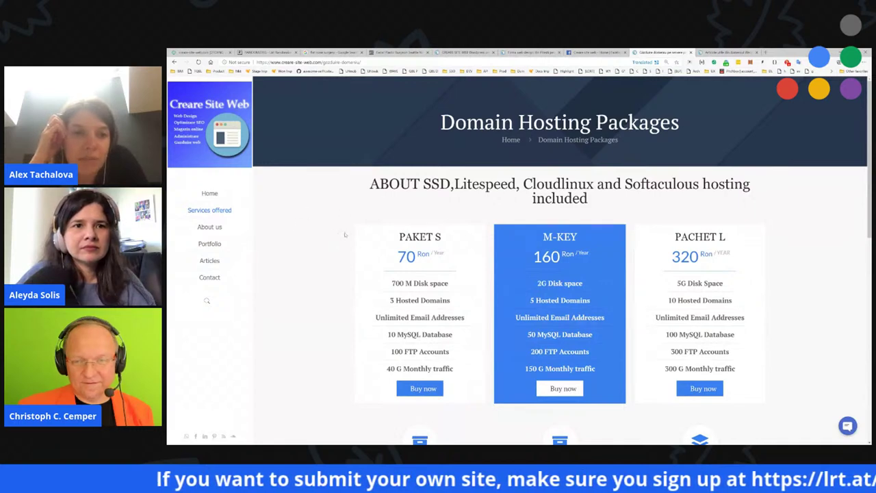
scroll(355, 242, "down", 5)
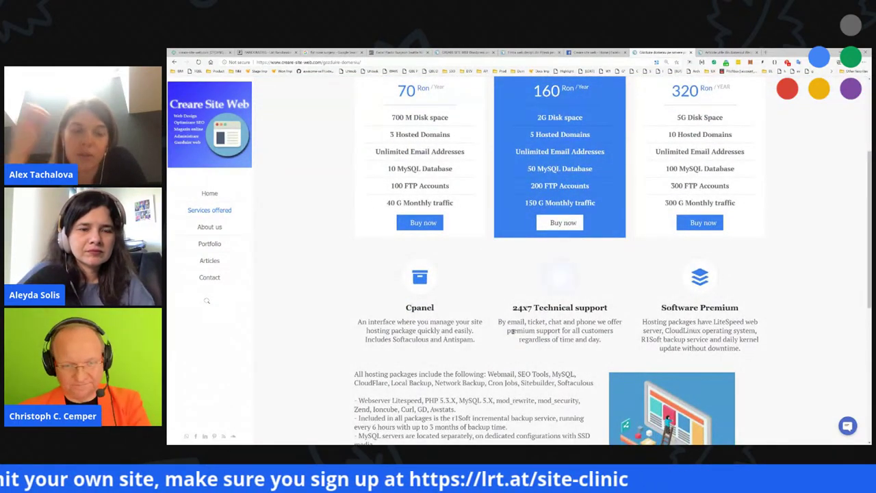
scroll(539, 318, "down", 5)
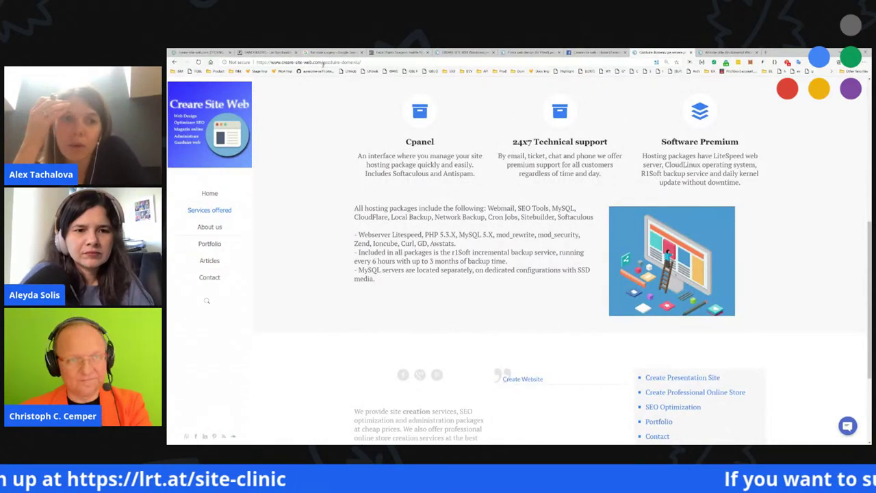
- In the LinkResearchTools report, show all target pages without the Just DOT filter, sorted by most backlinks, and look through them
key("ctrl+1")
left_click(199, 281)
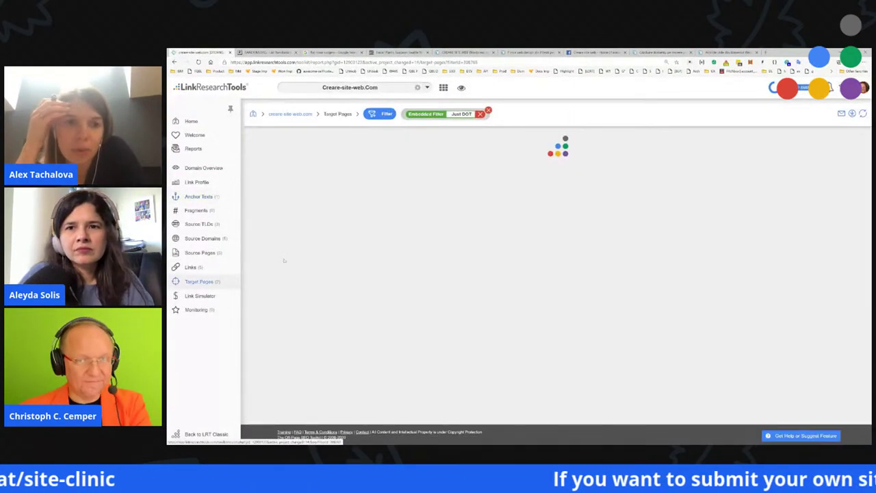
left_click(494, 113)
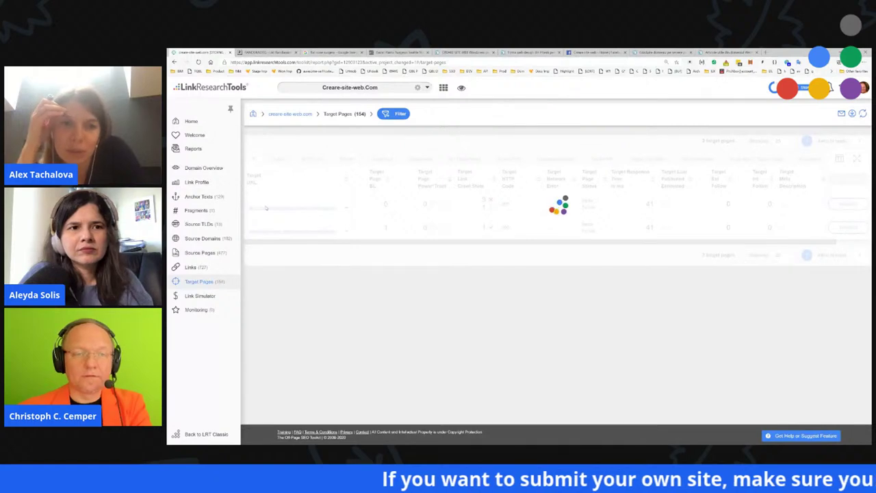
left_click(381, 180)
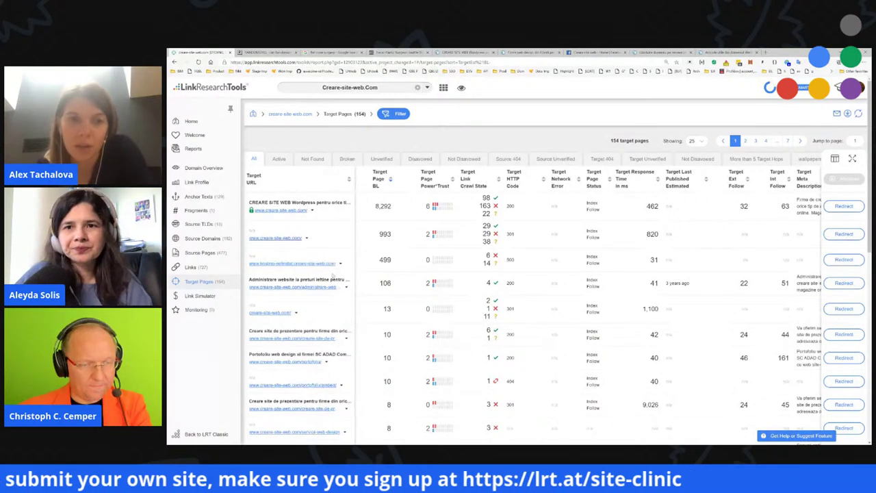
scroll(331, 281, "down", 2)
scroll(331, 280, "down", 4)
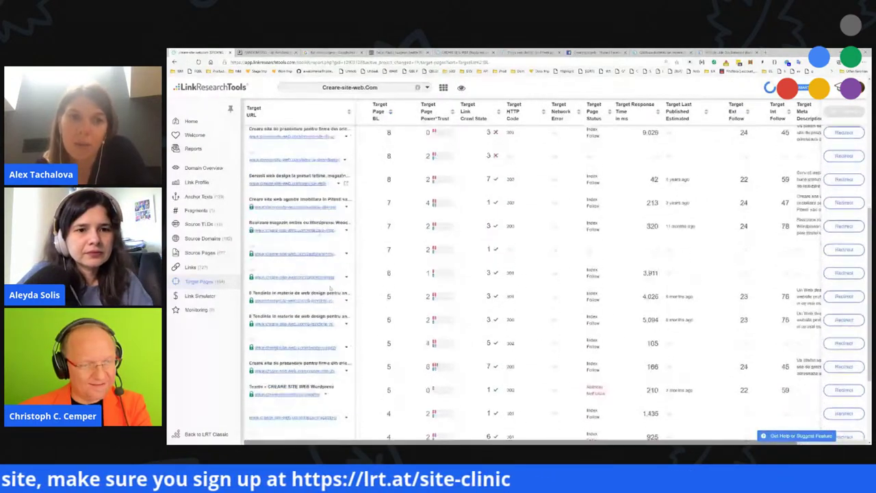
left_click(203, 238)
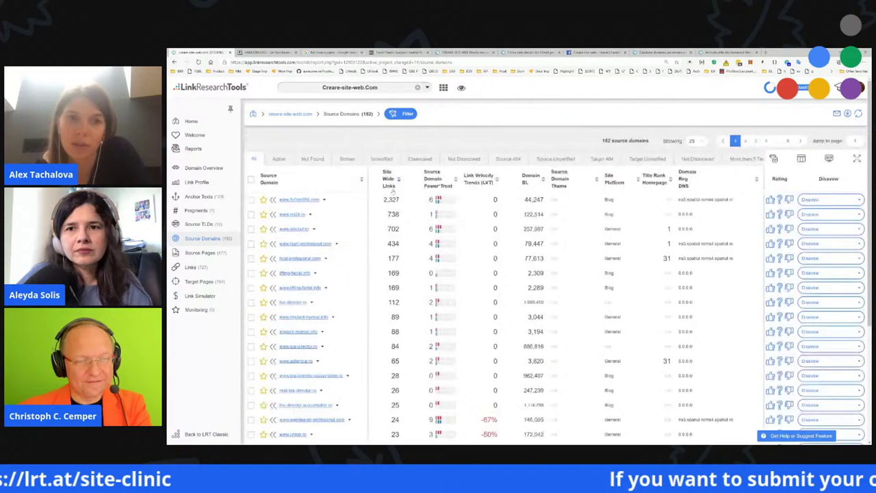
left_click(301, 199)
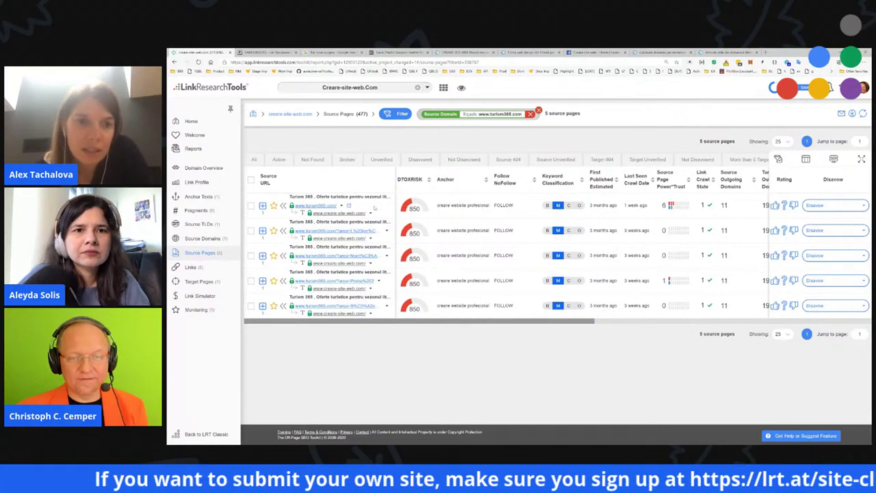
left_click(349, 206)
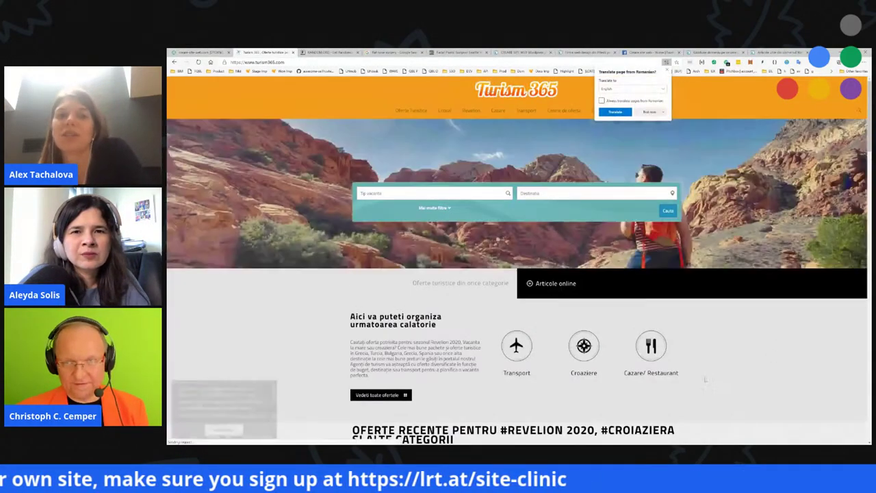
- Review the Turism 365 home page's articles and footer links, dismissing the translation offer and cookie notice, and run Link Checker on it
scroll(688, 373, "down", 20)
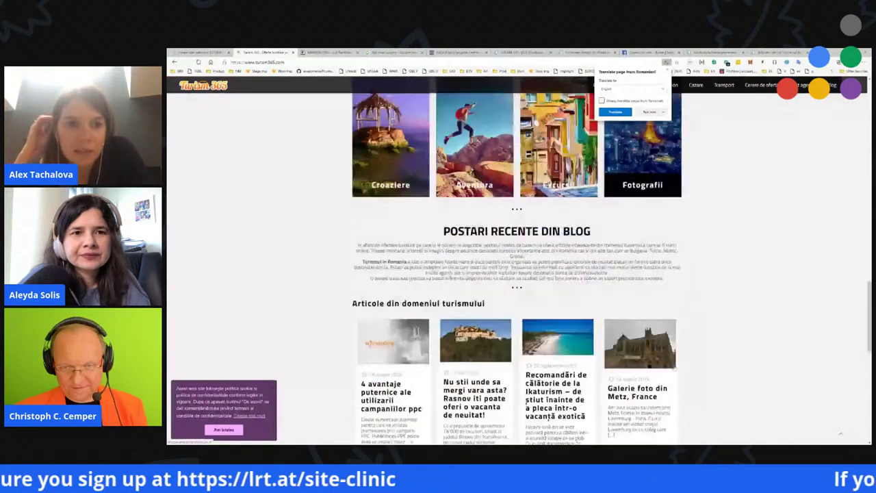
scroll(674, 368, "down", 5)
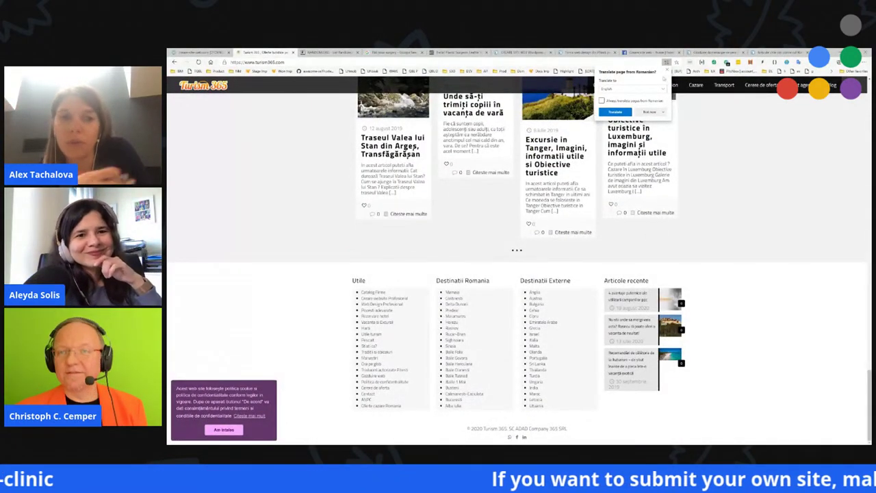
left_click(666, 71)
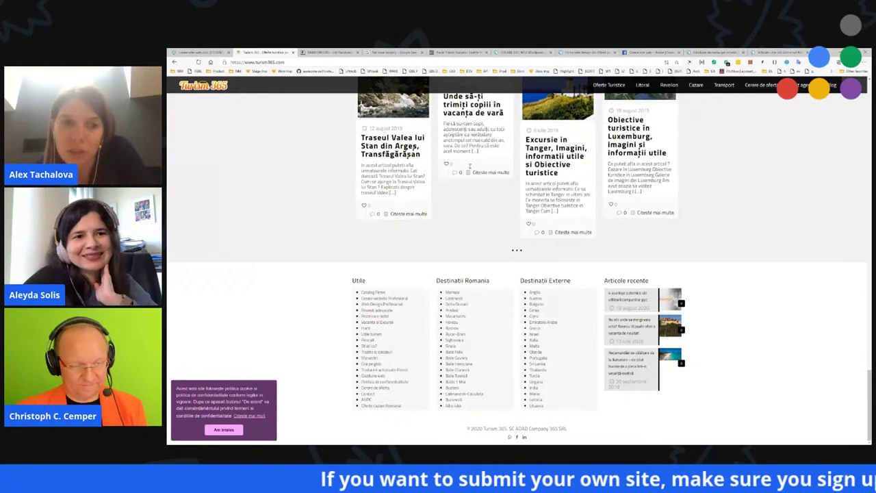
left_click(223, 430)
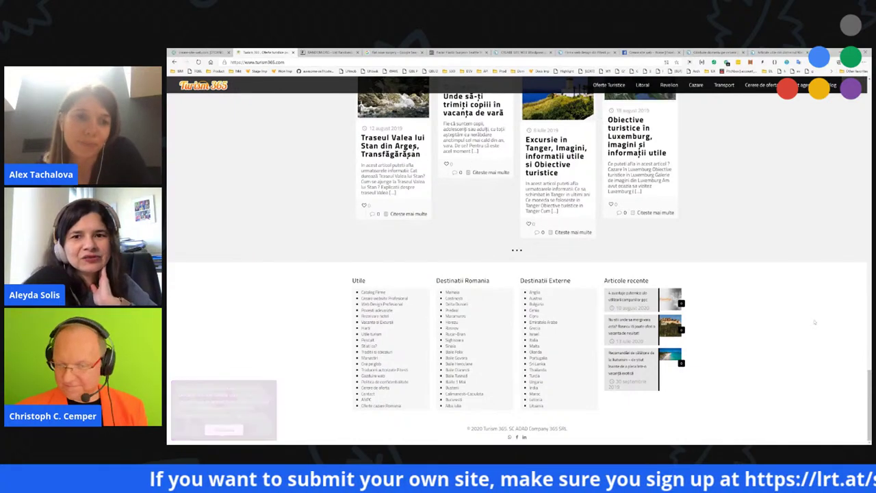
scroll(661, 290, "up", 1)
scroll(661, 290, "up", 5)
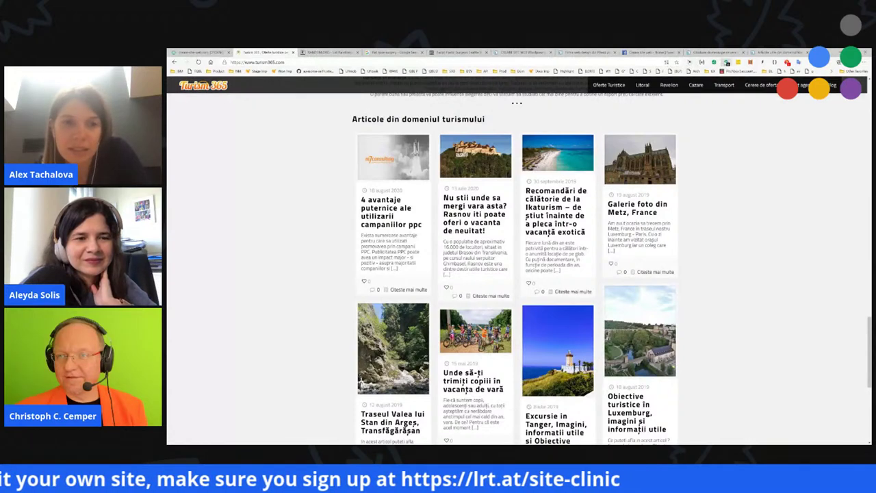
left_click(714, 62)
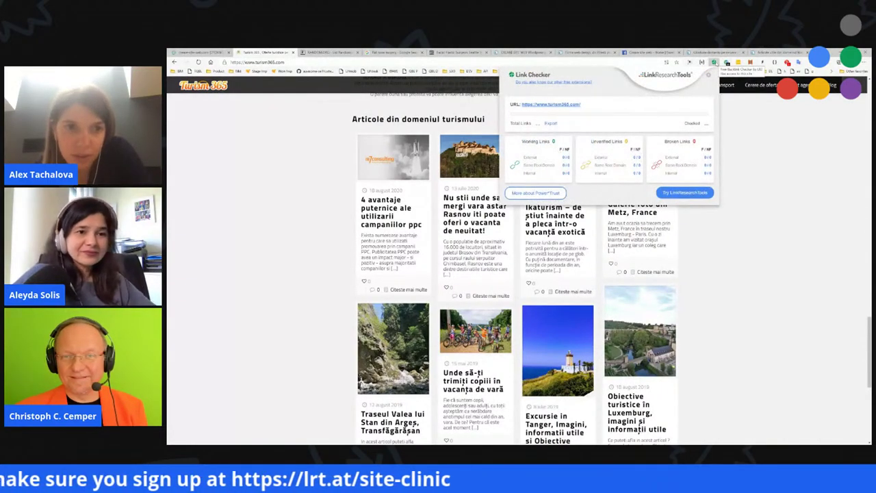
- Back in the report, filter source pages by the turism365 URL and inspect its home page link trace, highlighting the anchor "creare website profesional"
left_click(199, 52)
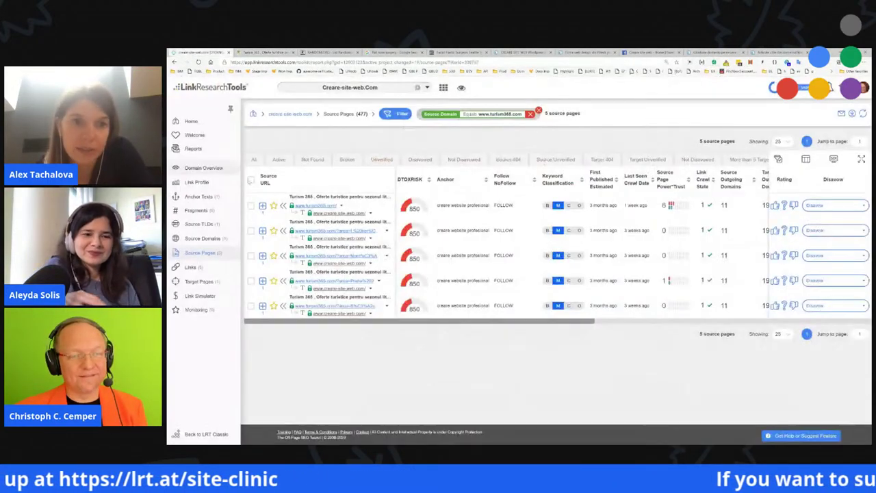
left_click(341, 205)
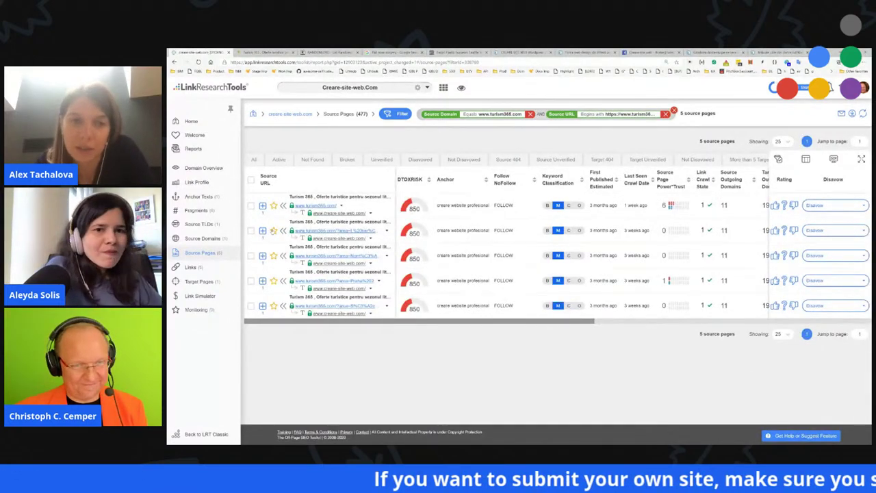
left_click(262, 205)
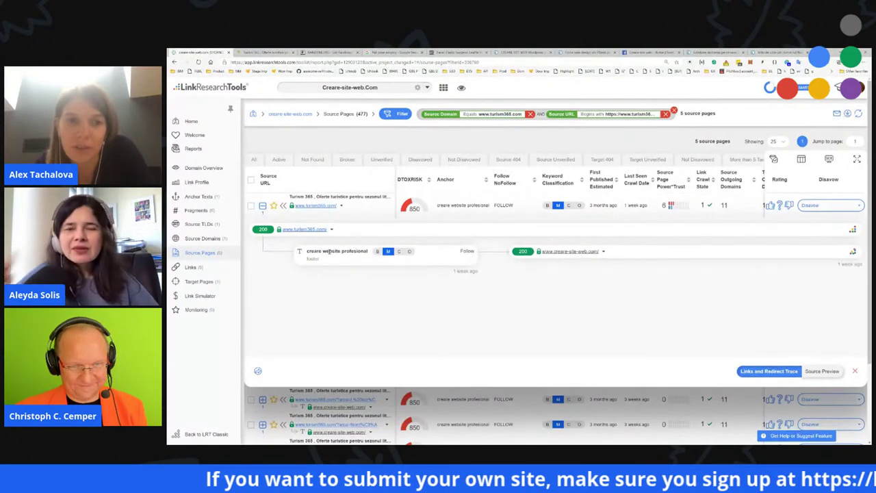
left_click_drag(306, 251, 369, 252)
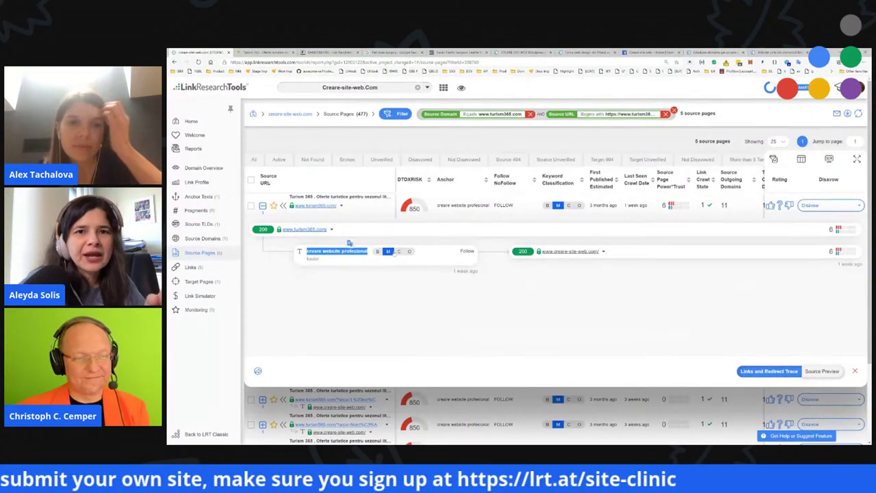
left_click(262, 205)
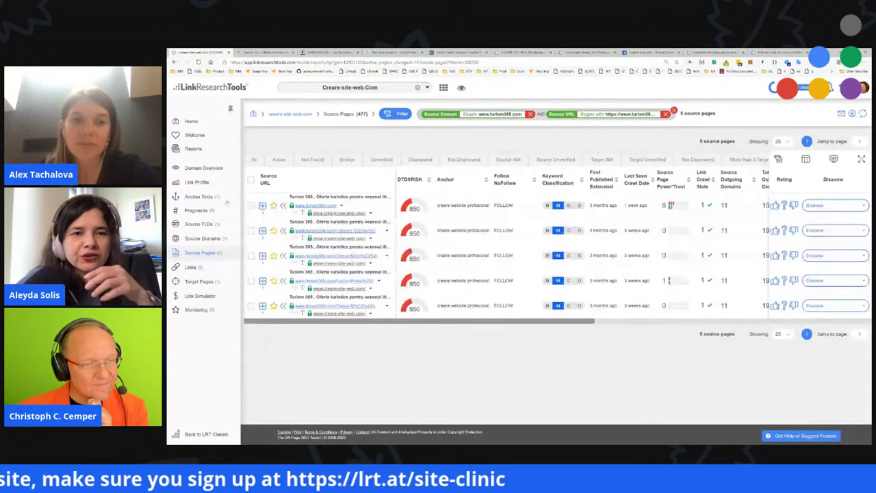
- View the domain overview and the anchor texts report, clearing the source URL filter to show all anchors
left_click(197, 169)
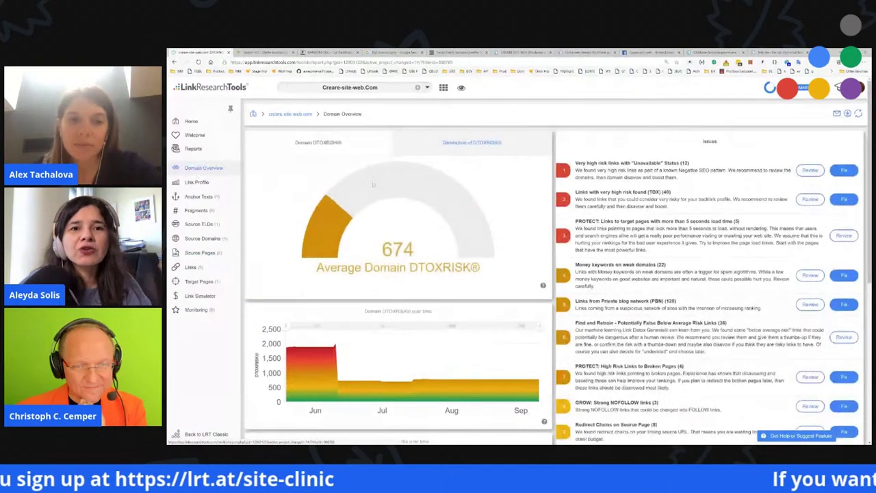
left_click(199, 197)
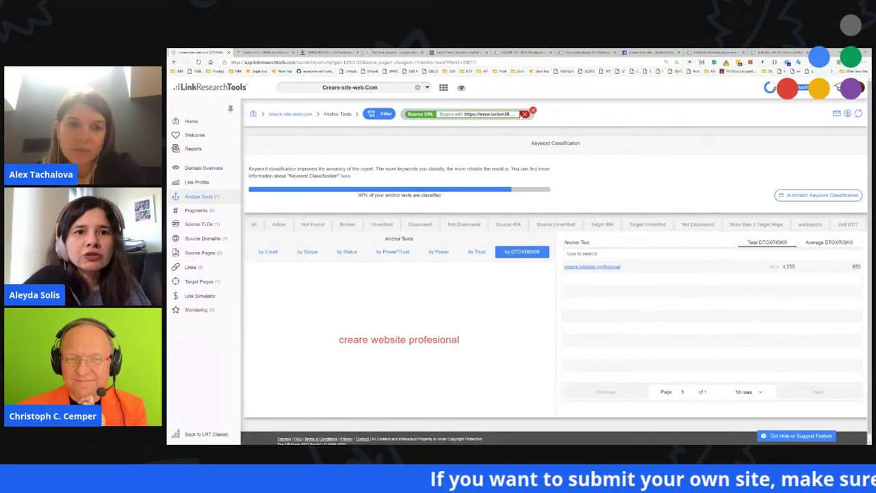
left_click(524, 114)
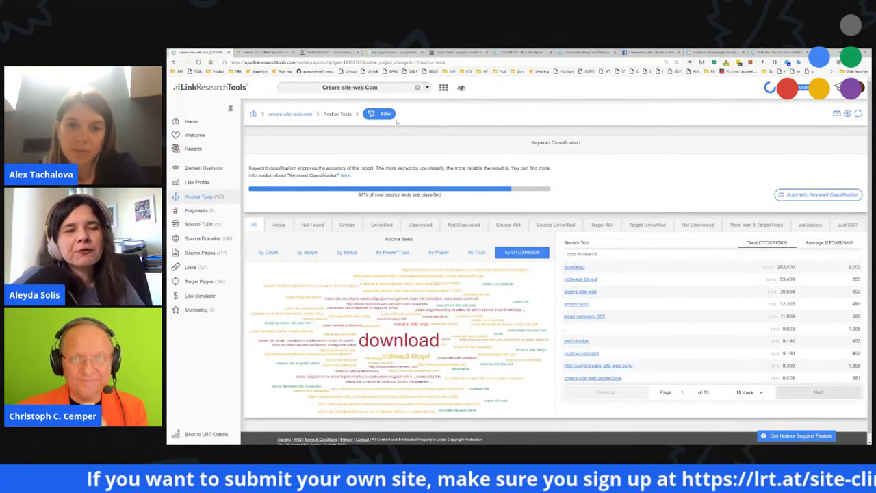
- Return to the translated Creare Site Web home page, skim its opening sections and accept the cookie notice
left_click(520, 52)
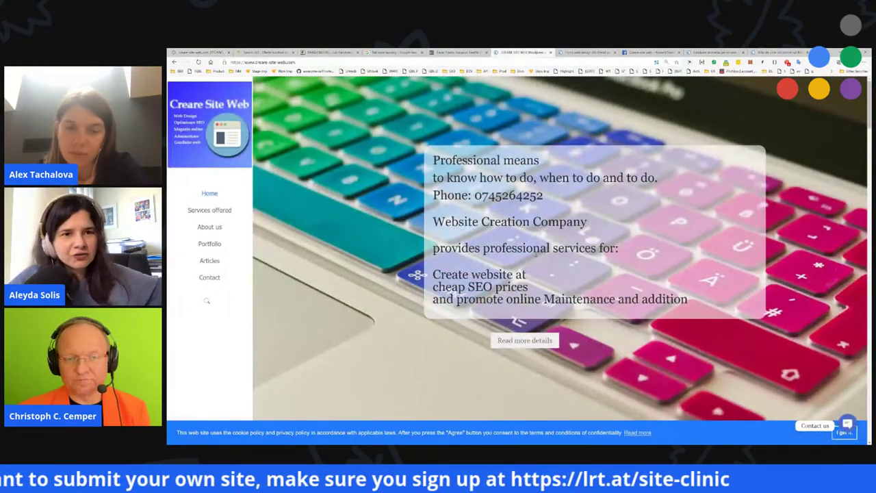
scroll(524, 263, "down", 10)
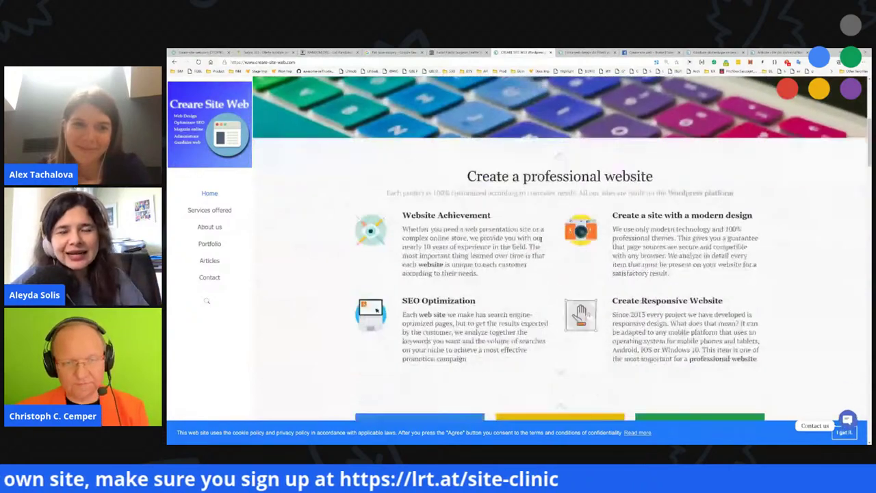
scroll(537, 251, "up", 10)
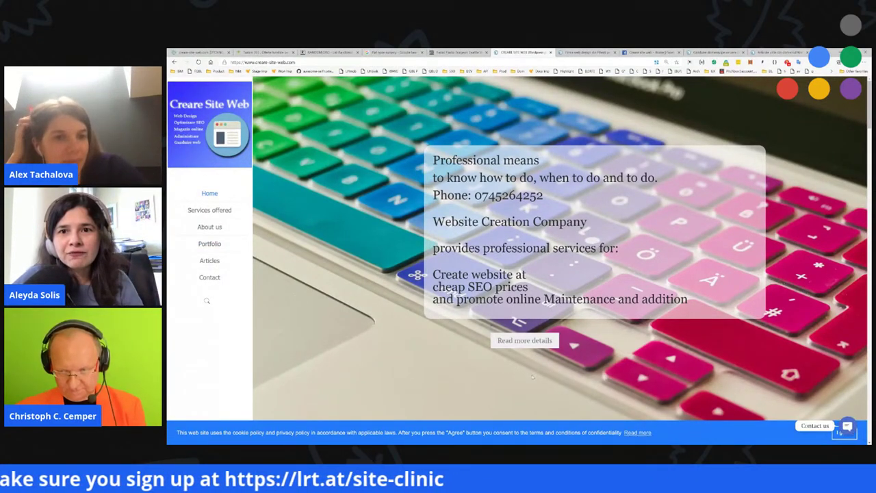
left_click(843, 433)
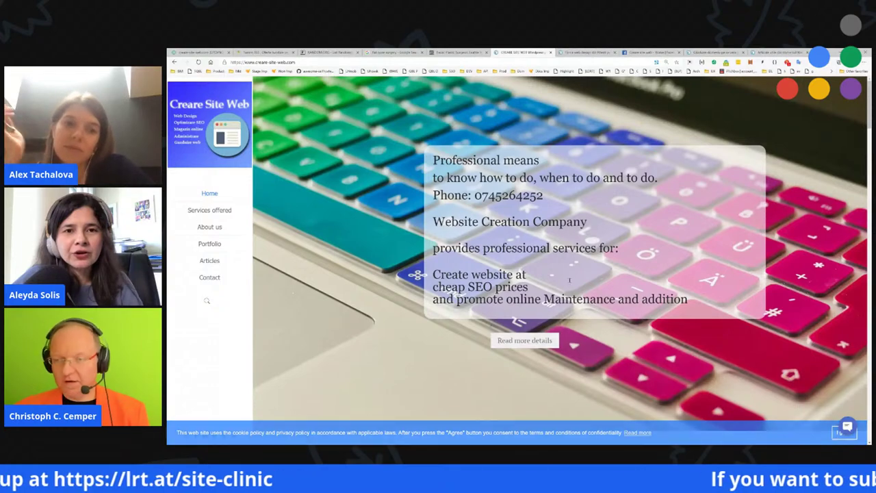
- Review the home page's service sections and highlight "WEBDESIGN company with over 12 years of experience."
scroll(547, 274, "down", 7)
scroll(559, 274, "down", 10)
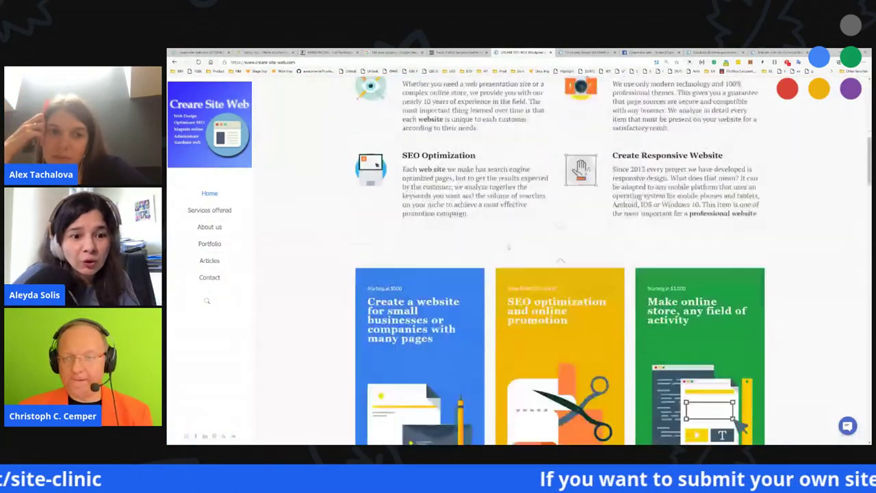
scroll(559, 274, "down", 5)
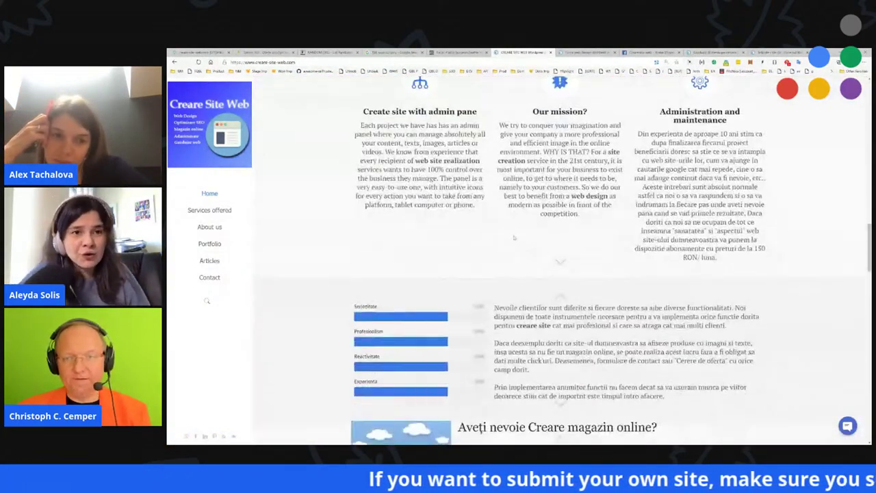
scroll(512, 233, "down", 6)
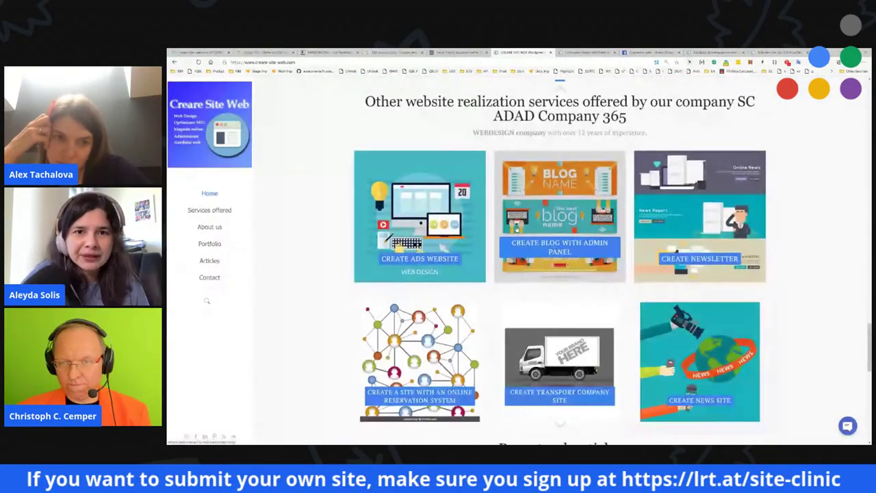
left_click_drag(656, 134, 480, 133)
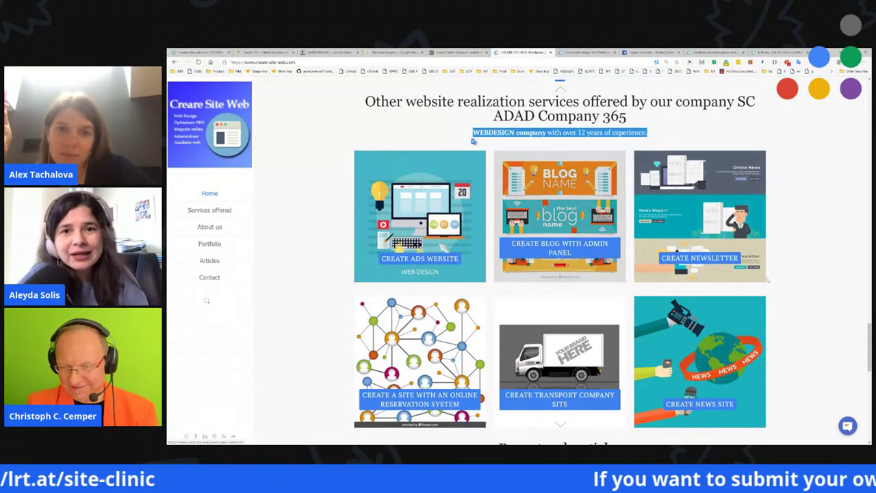
- Check the home page footer, open its List of companies and Professional hosting links in new tabs, and view the Firme 365 page
scroll(560, 260, "down", 2)
scroll(560, 273, "down", 7)
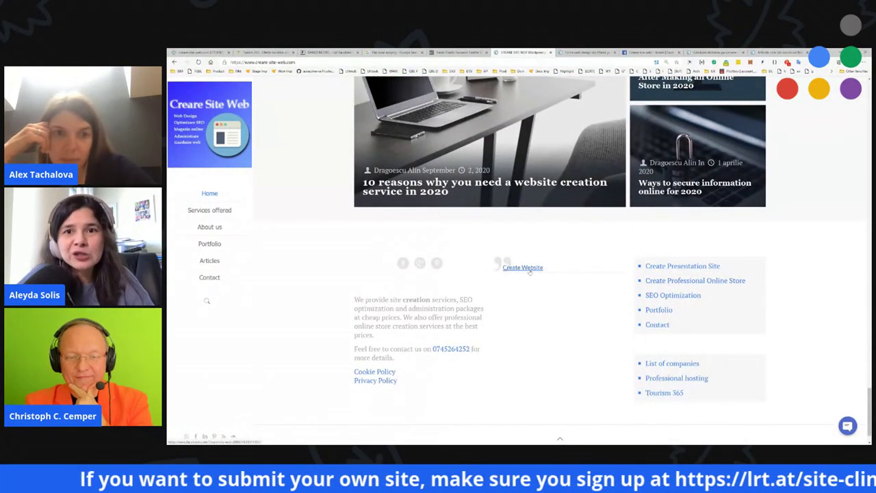
scroll(540, 278, "down", 1)
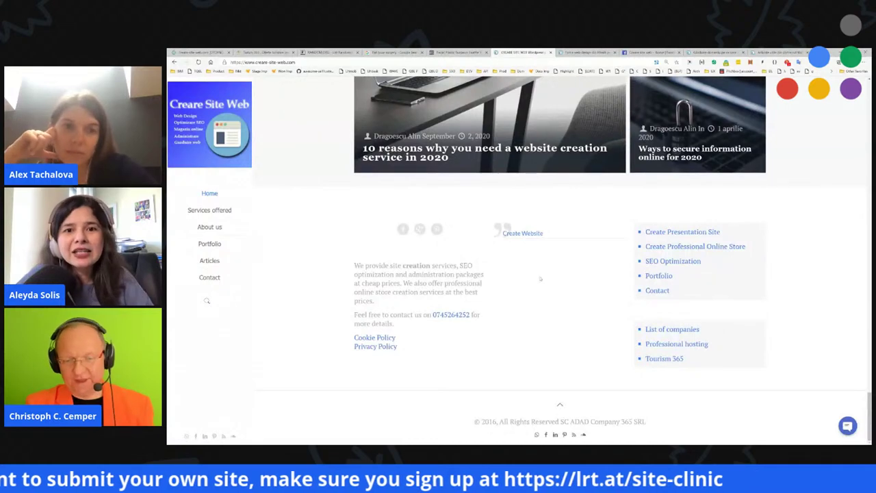
middle_click(672, 329)
middle_click(676, 343)
left_click(518, 52)
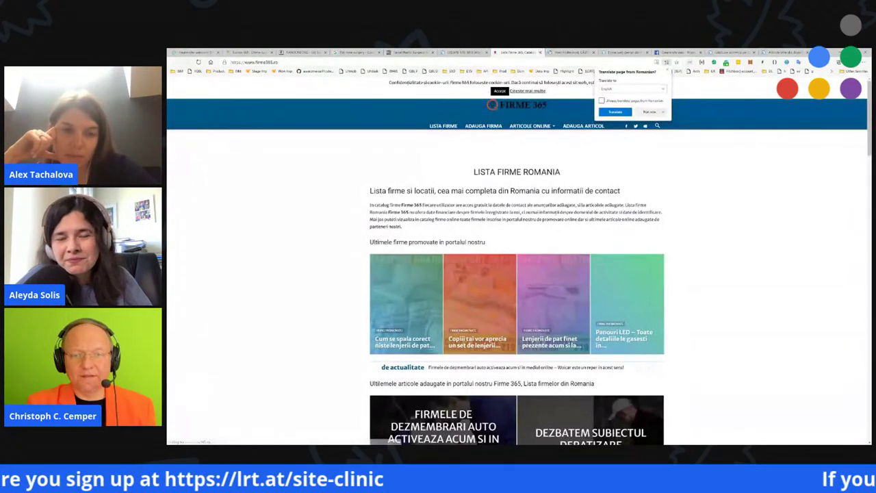
- Close the Firme 365 and Host Profesional pages, view the Creare Site Web home page's source code, and leave it for the Contact page
key("ctrl+w")
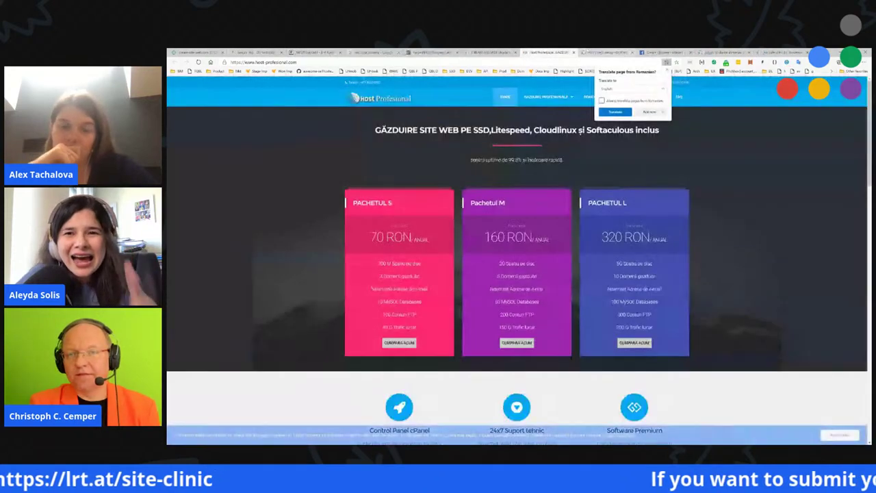
key("ctrl+w")
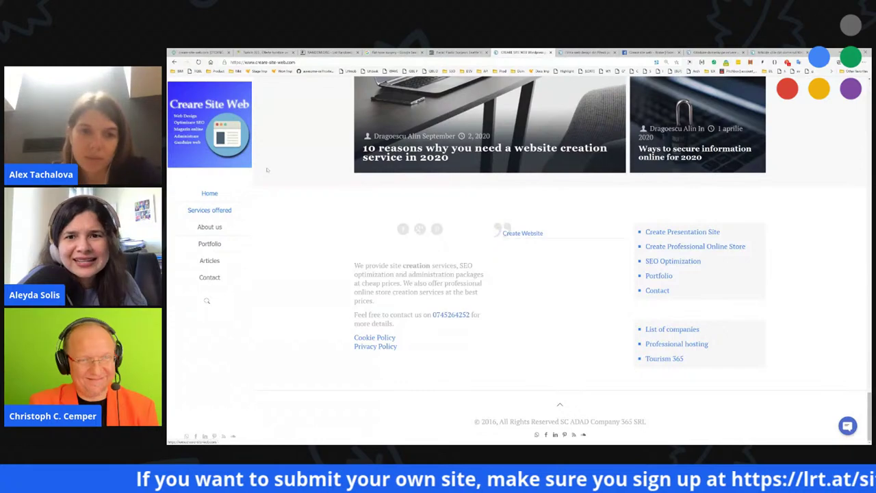
key("ctrl+u")
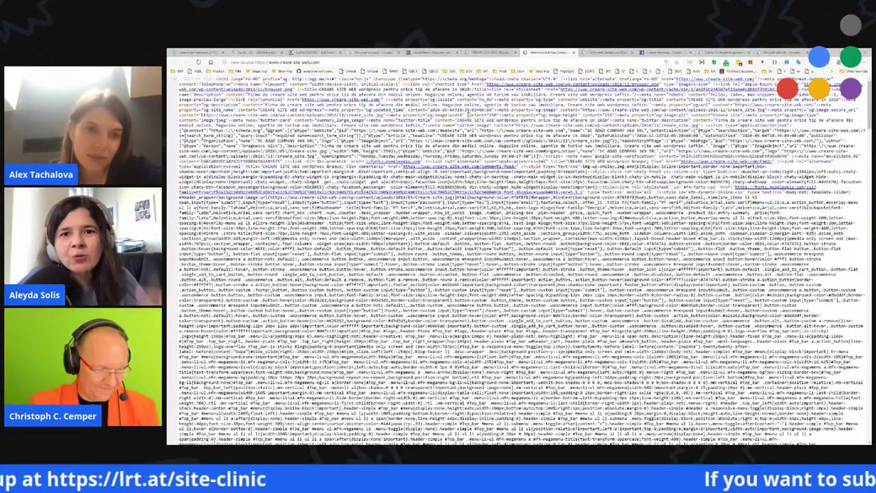
key("ctrl+Tab")
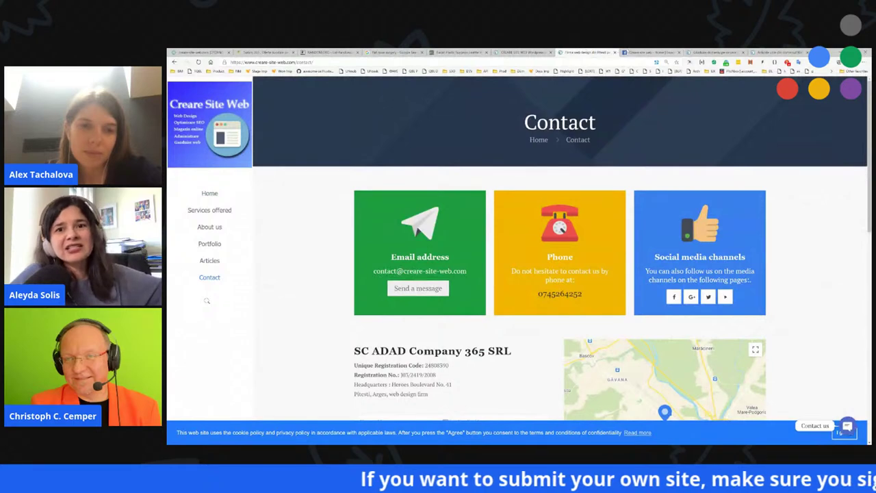
- Return to the translated Articles page and skim the rest of its article list
key("ctrl+Tab")
key("ctrl+Tab")
key("ctrl+Tab")
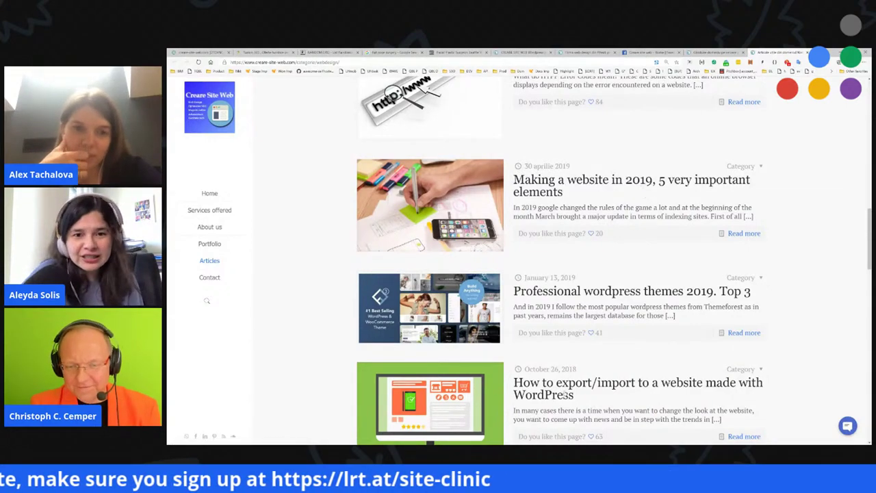
scroll(561, 387, "down", 15)
scroll(561, 386, "down", 2)
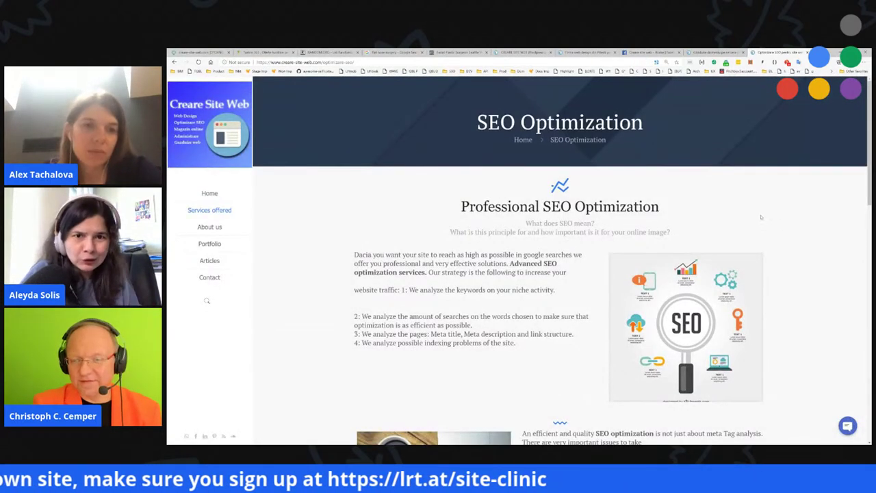
- Review the SEO Optimization page to its end and highlight "The images on this page were taken from the FreePick.com."
scroll(733, 215, "down", 10)
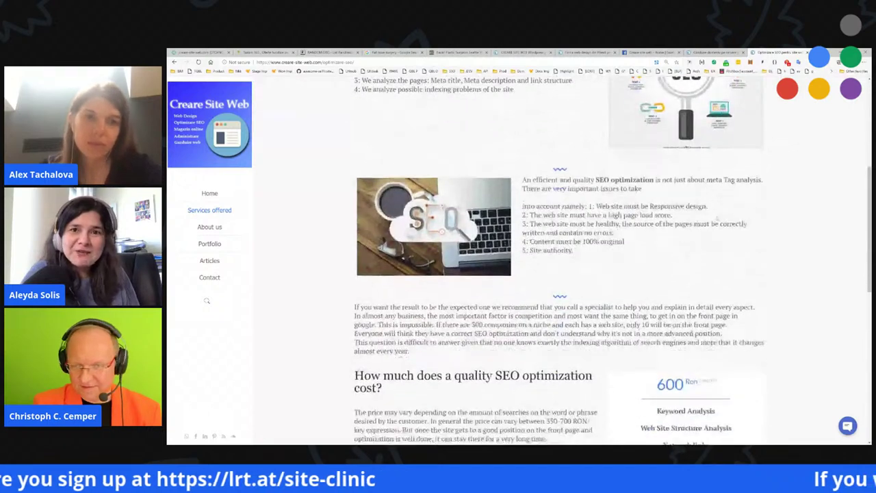
scroll(705, 204, "down", 3)
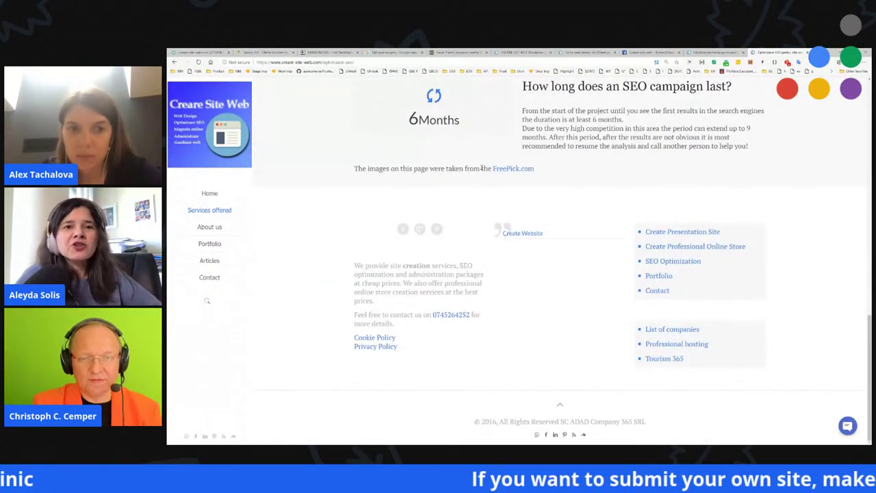
left_click_drag(508, 175, 353, 169)
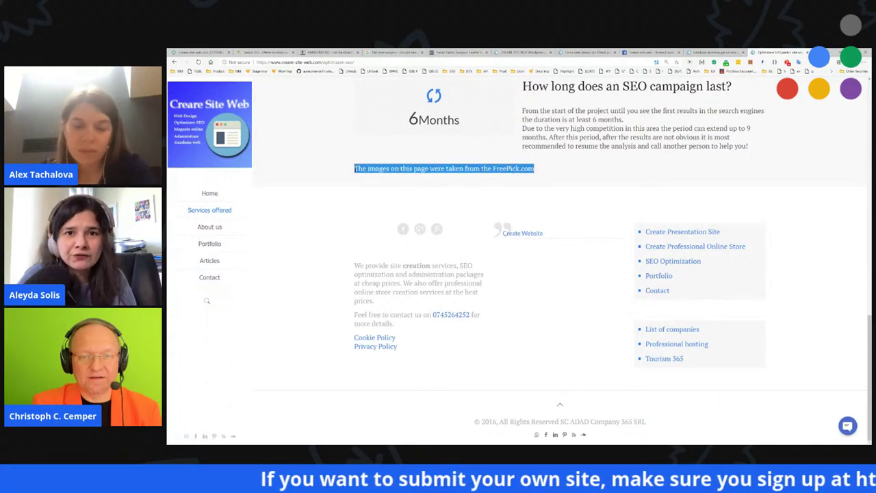
- Open the About us page and review its company presentation and service sections down to the footer
left_click(209, 227)
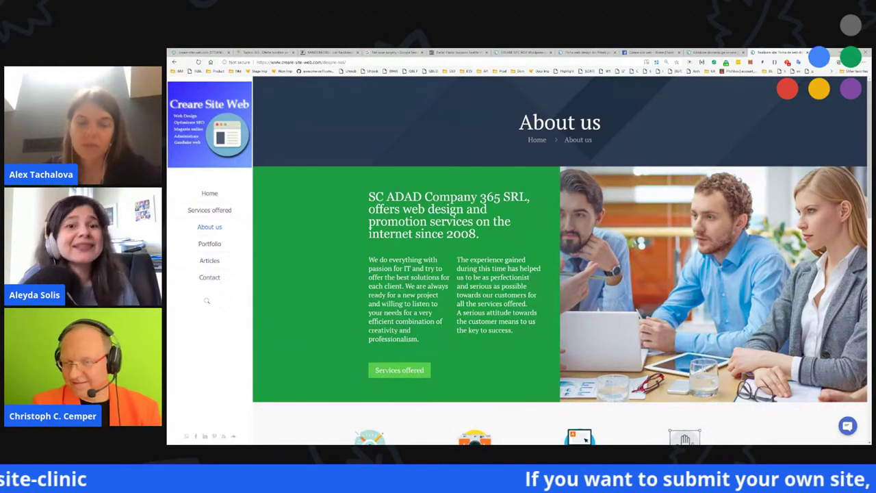
scroll(759, 144, "down", 3)
scroll(759, 143, "up", 2)
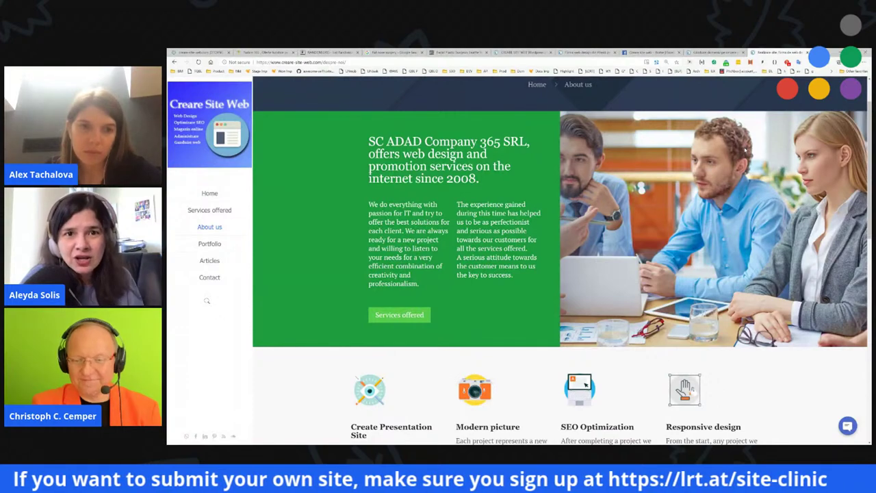
scroll(746, 149, "down", 6)
scroll(702, 153, "down", 3)
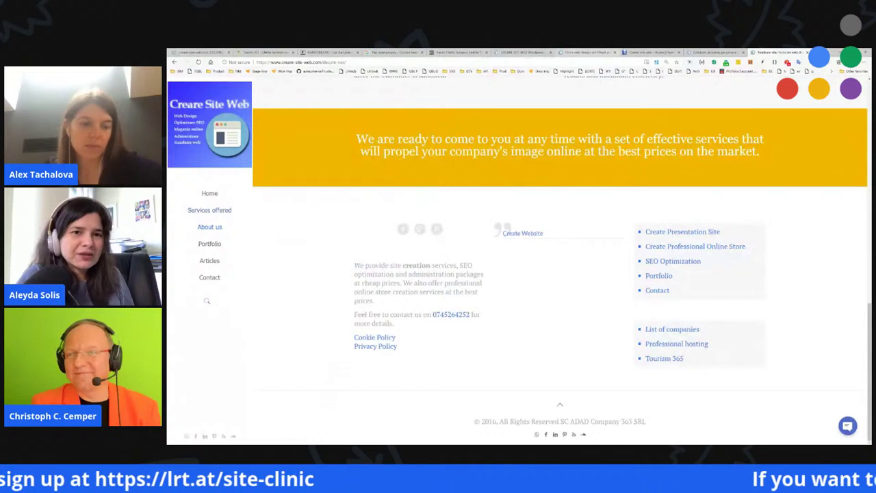
- Review the Creare Site Web home page from the top banner down to its domain and hosting package section
left_click(763, 52)
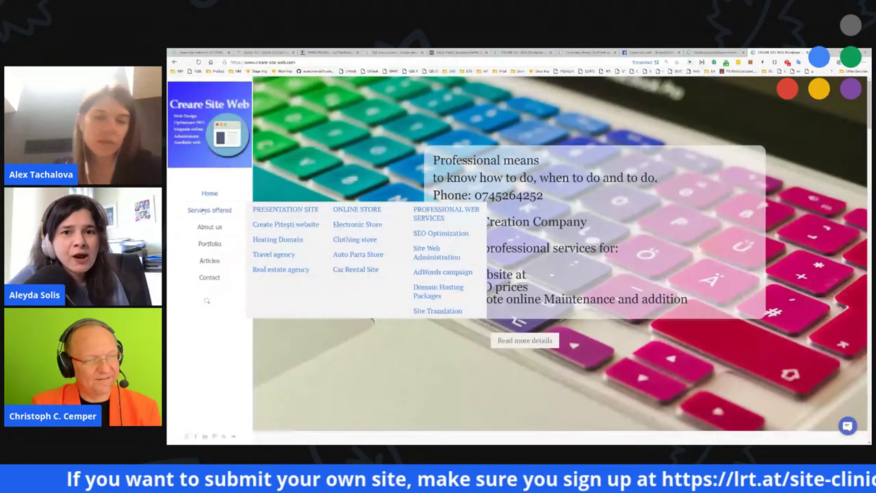
scroll(345, 367, "down", 3)
scroll(345, 367, "down", 2)
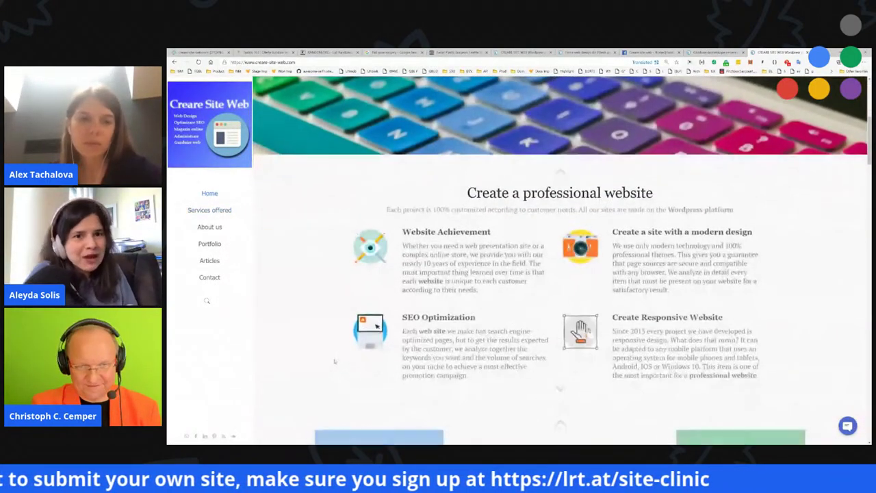
scroll(322, 335, "down", 3)
scroll(320, 333, "down", 6)
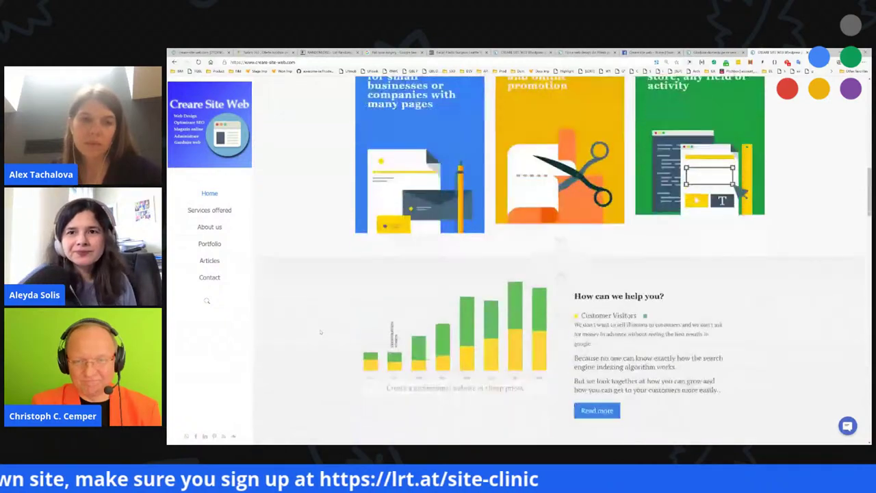
scroll(537, 294, "down", 4)
scroll(537, 294, "down", 2)
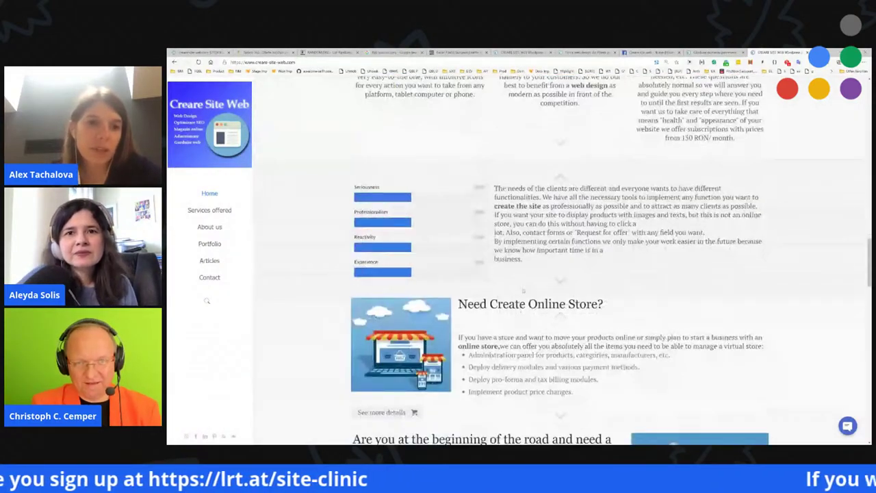
scroll(530, 291, "up", 5)
scroll(522, 286, "down", 4)
scroll(522, 287, "down", 4)
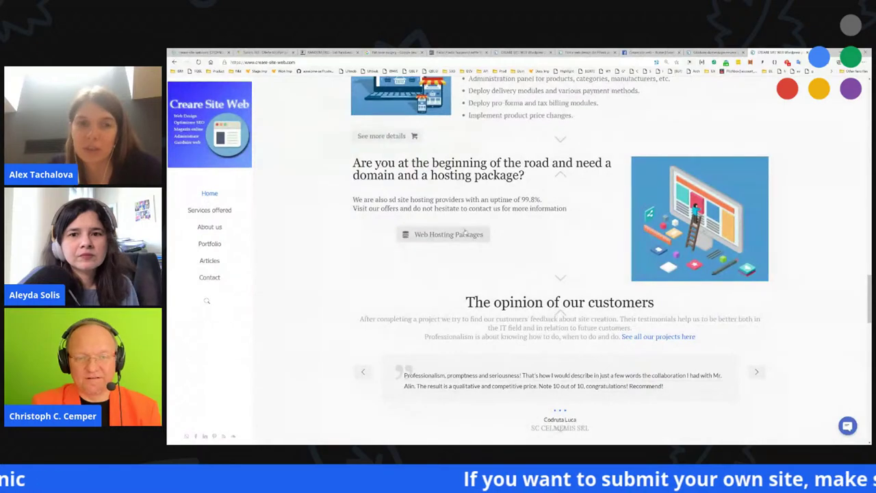
- Open the Web Hosting Packages offer and skim the Host Profesional page from the package prices to the footer
left_click(464, 233)
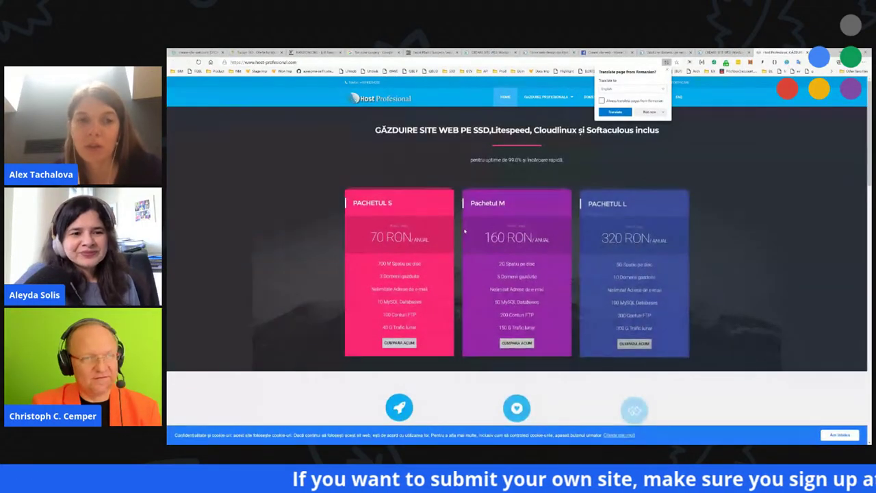
scroll(460, 230, "down", 4)
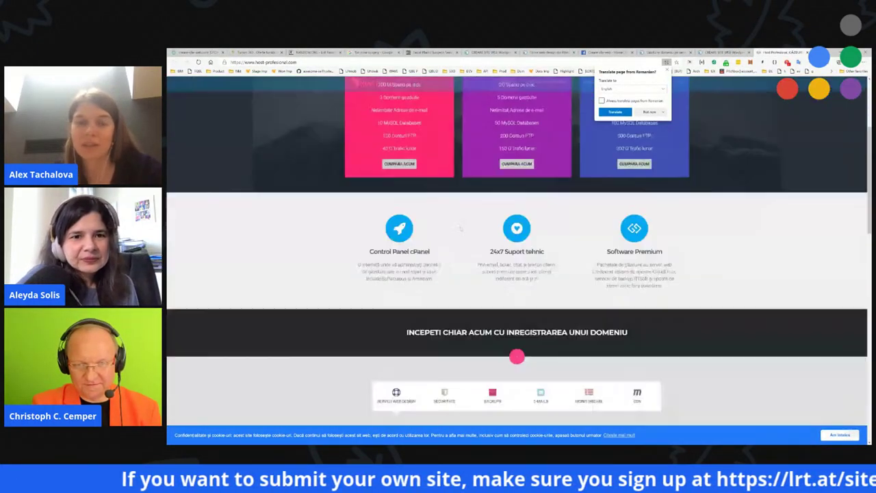
scroll(461, 230, "down", 5)
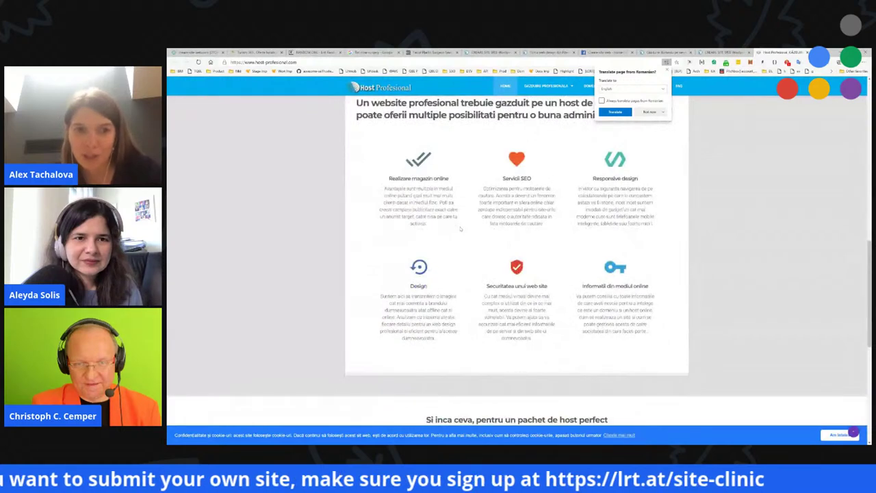
scroll(459, 231, "down", 5)
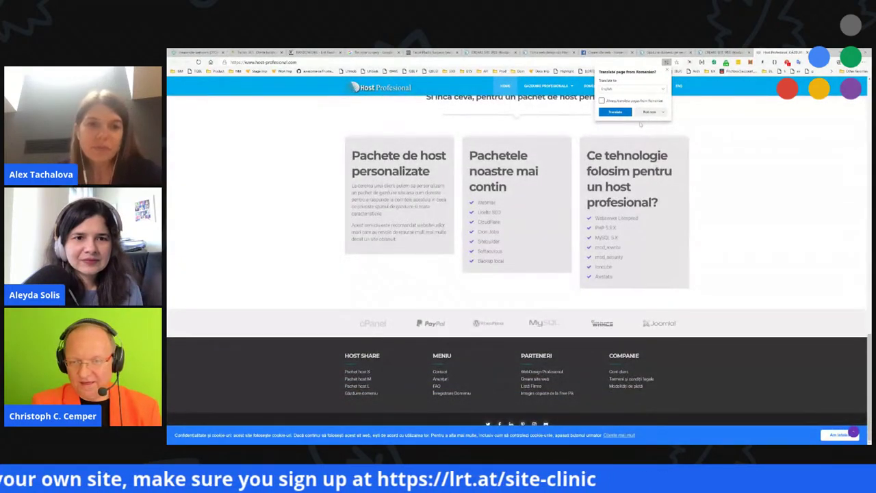
- Highlight the "PHP 5.3.X" entry in the hosting technology list and accept the site's cookie notice
triple_click(606, 228)
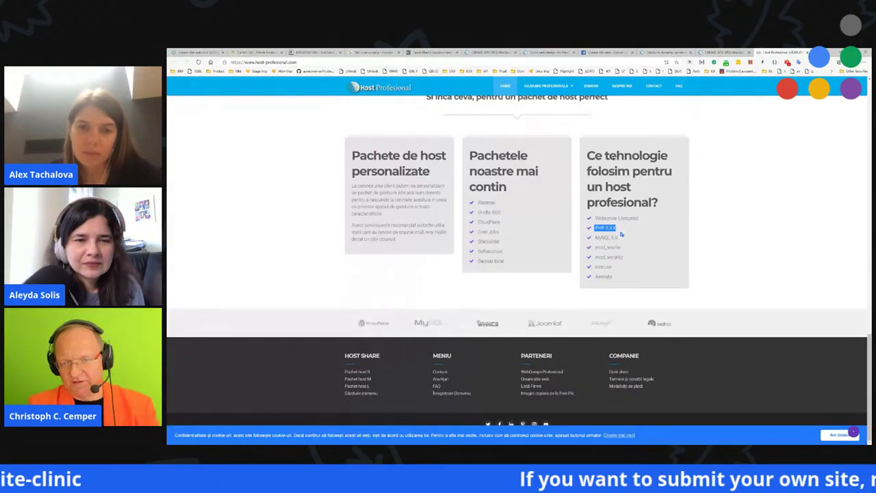
left_click(637, 224)
triple_click(613, 227)
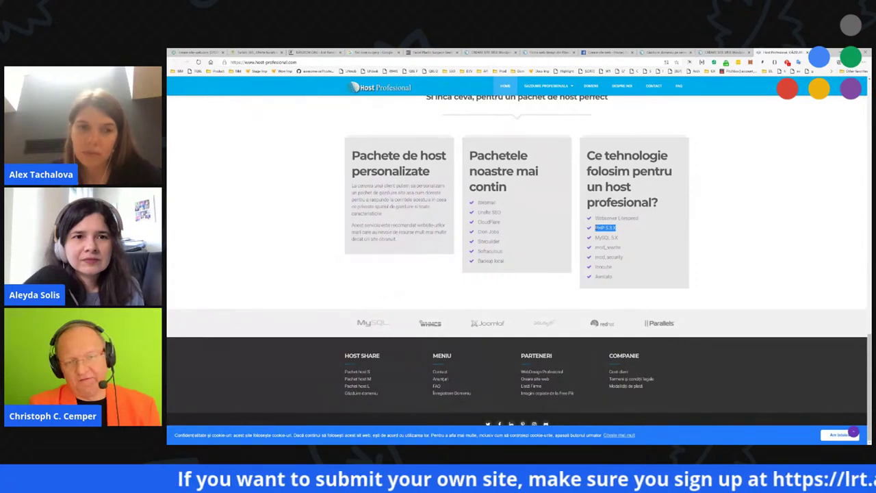
left_click(641, 282)
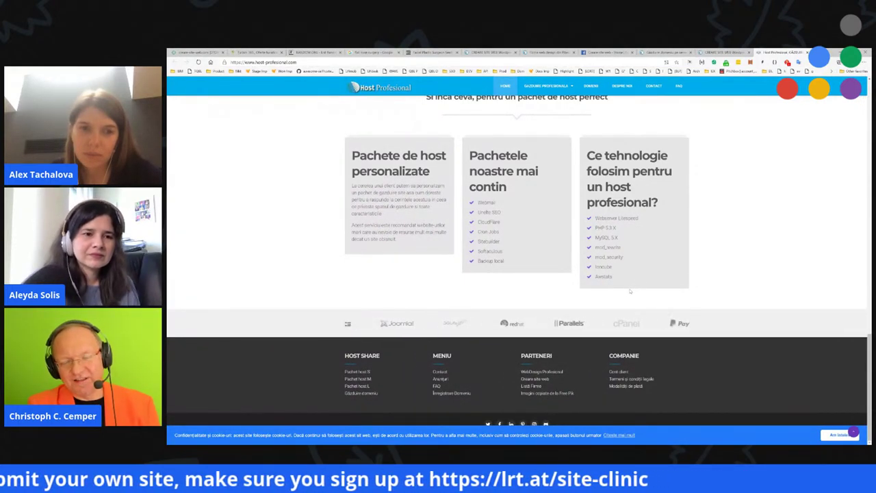
left_click_drag(626, 229, 604, 234)
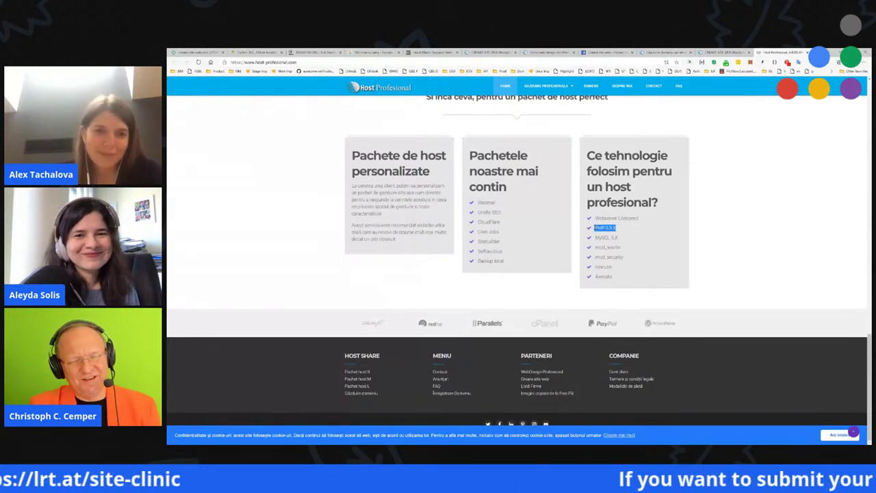
left_click(591, 224)
left_click(839, 435)
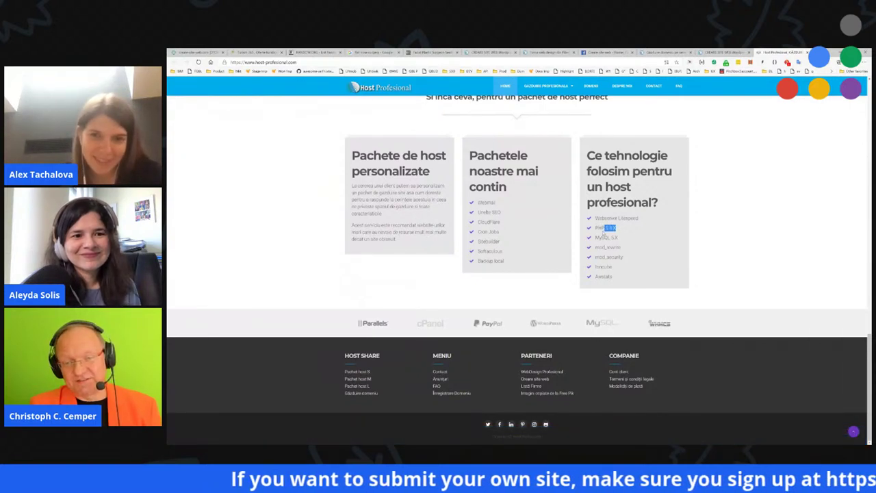
mouse_move(598, 228)
left_mouse_down()
mouse_move(596, 219)
mouse_move(597, 229)
left_mouse_up()
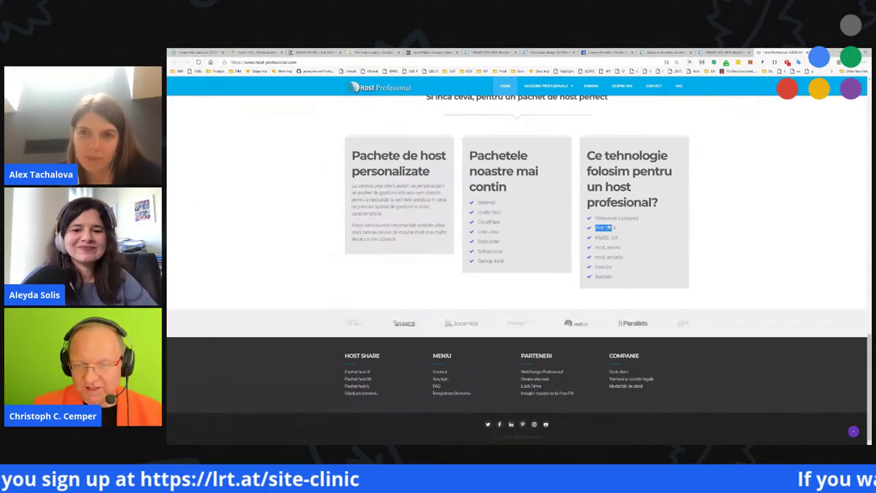
left_click(547, 53)
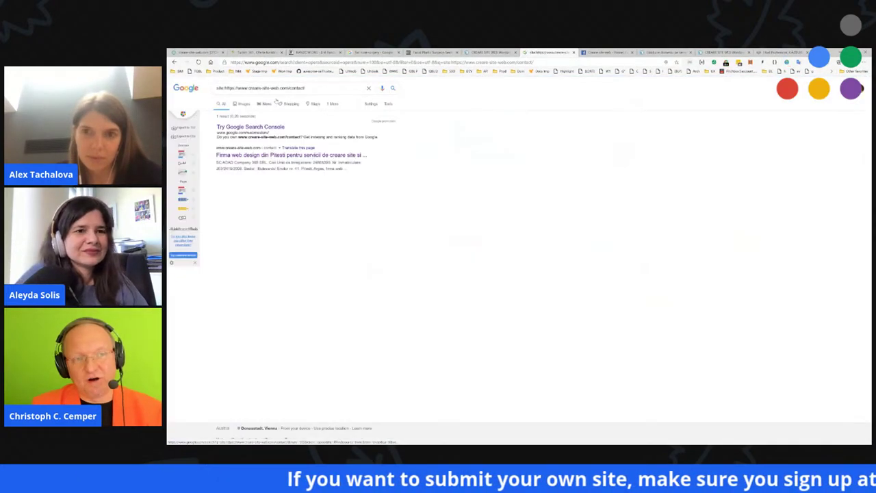
double_click(290, 88)
type("PHP 5.5")
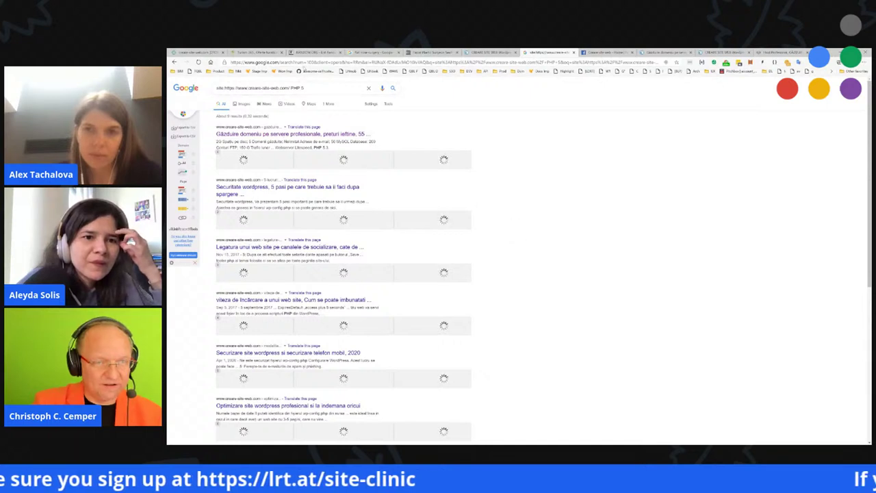
- Restrict the Google site search to the exact phrase "PHP 5" and skim the results page
type("\"")
key("ctrl+Left")
key("ctrl+Left")
type("\"")
key("Return")
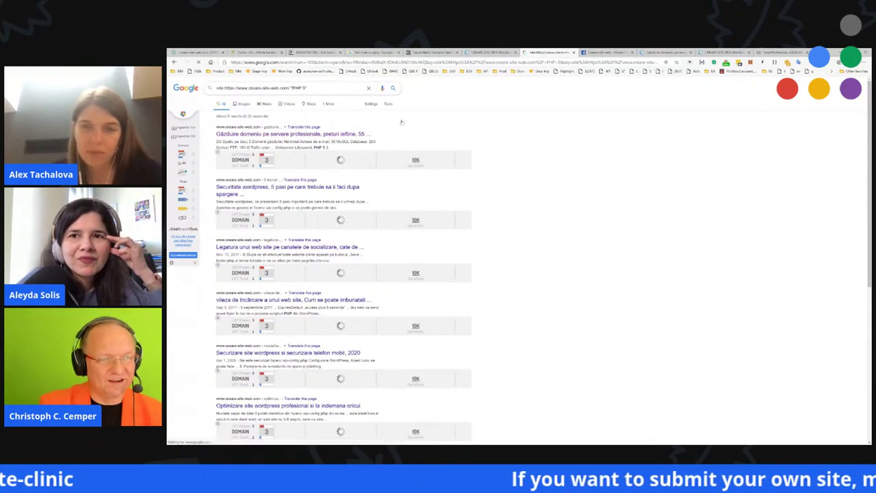
scroll(482, 345, "down", 5)
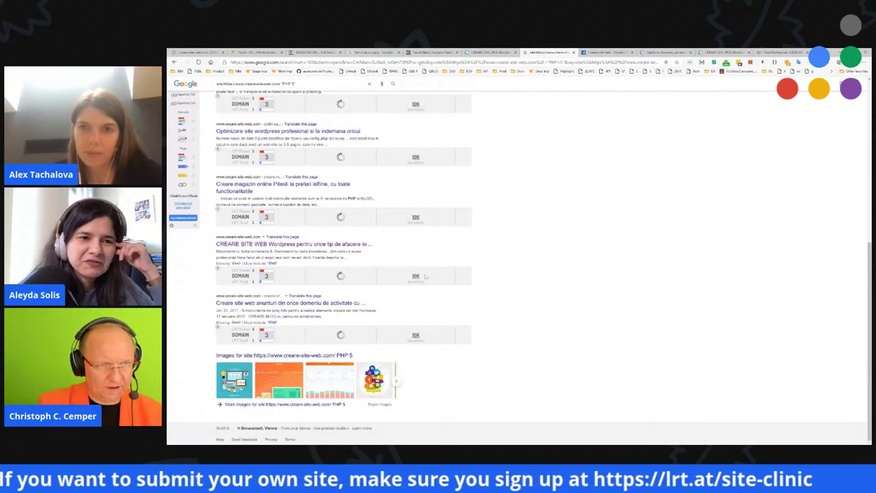
scroll(535, 254, "up", 5)
- Go back to the LinkResearchTools report for creare-site-web.com and open its list of source domains
key("ctrl+Tab")
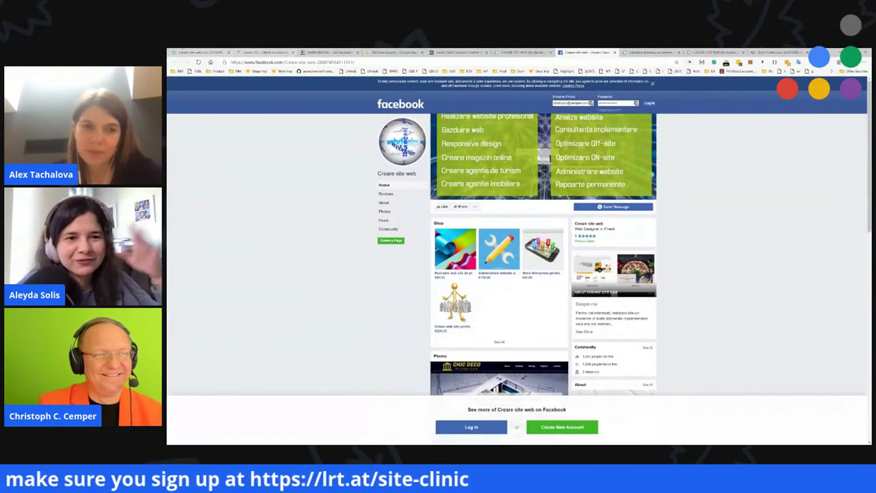
key("ctrl+1")
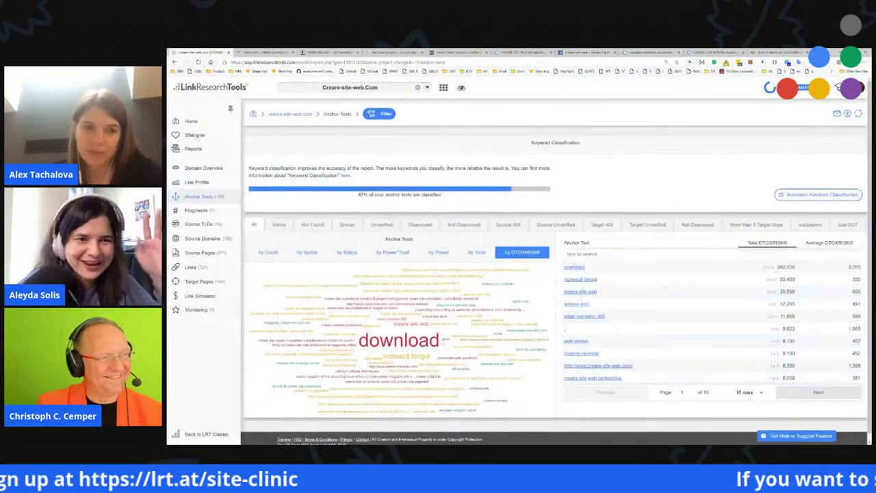
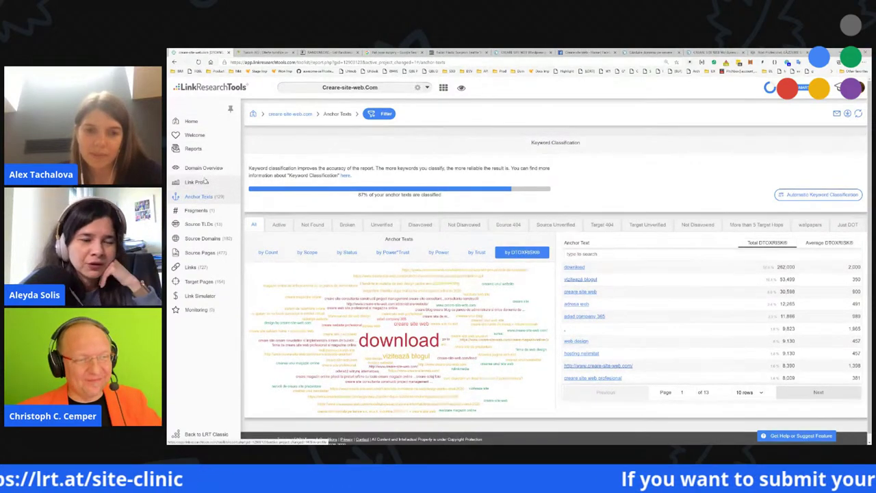
left_click(223, 237)
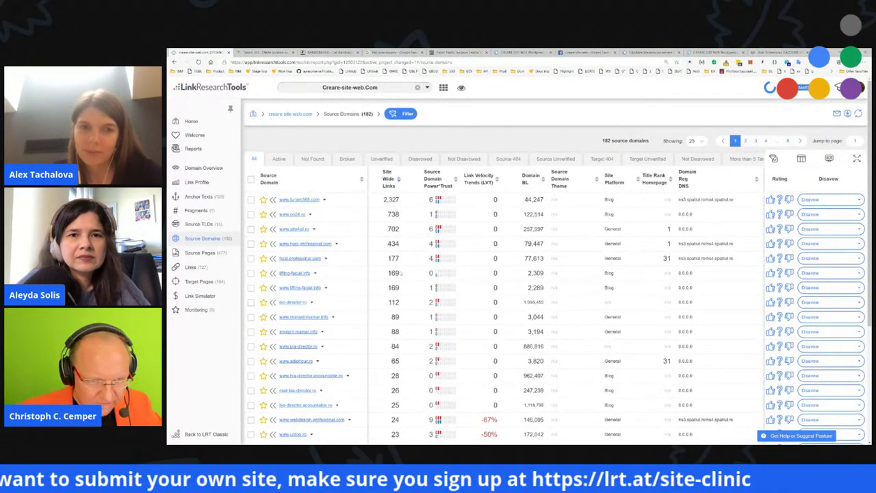
- List the source pages from lifting-facial.info that link to the site and open that domain's home page
left_click(306, 273)
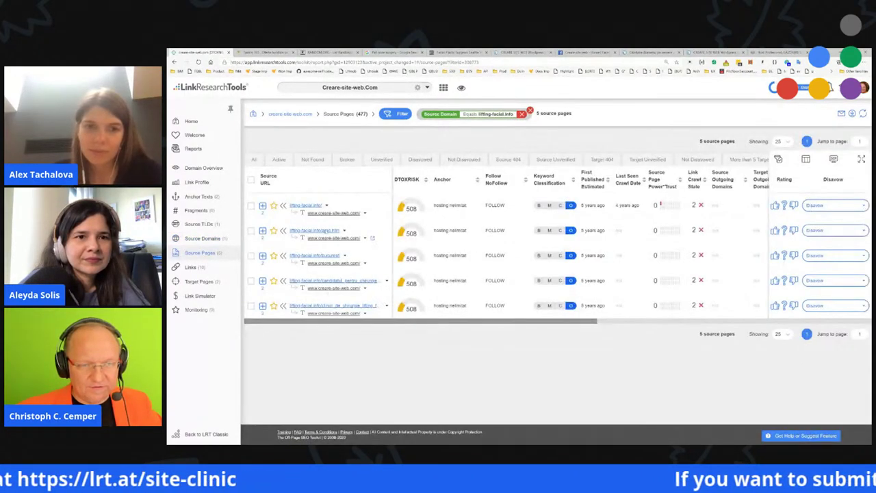
left_click(335, 205)
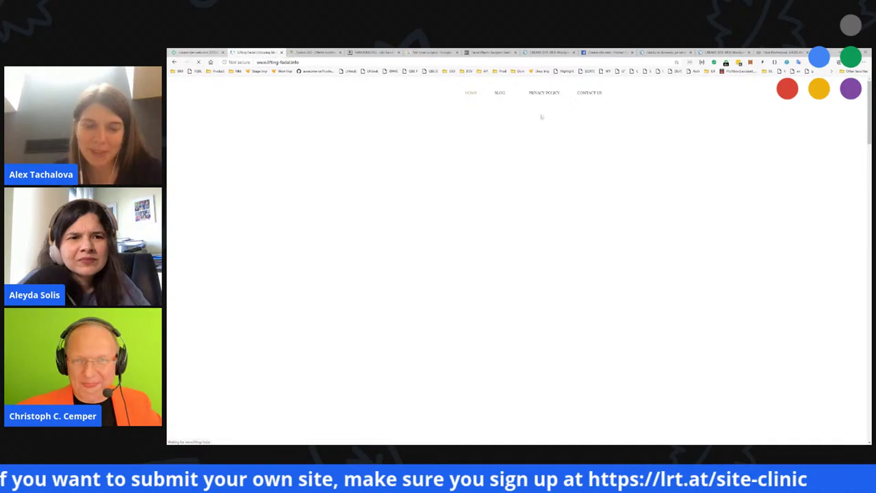
left_click(193, 52)
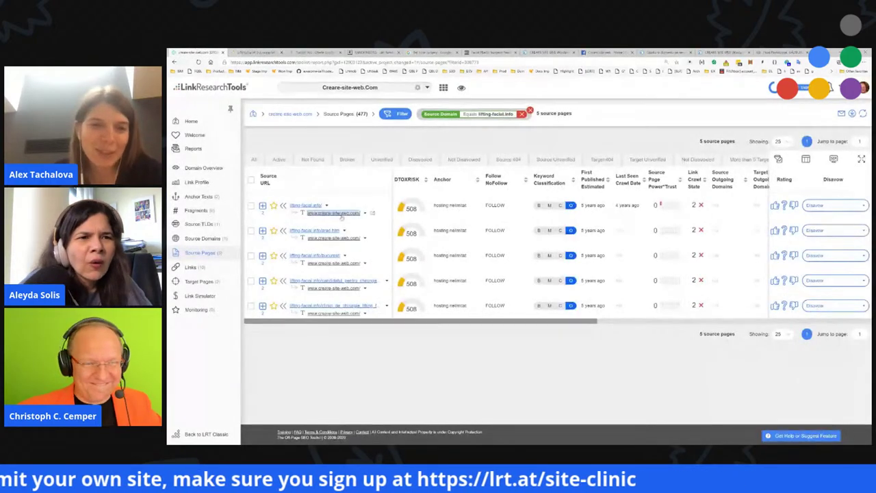
left_click(257, 52)
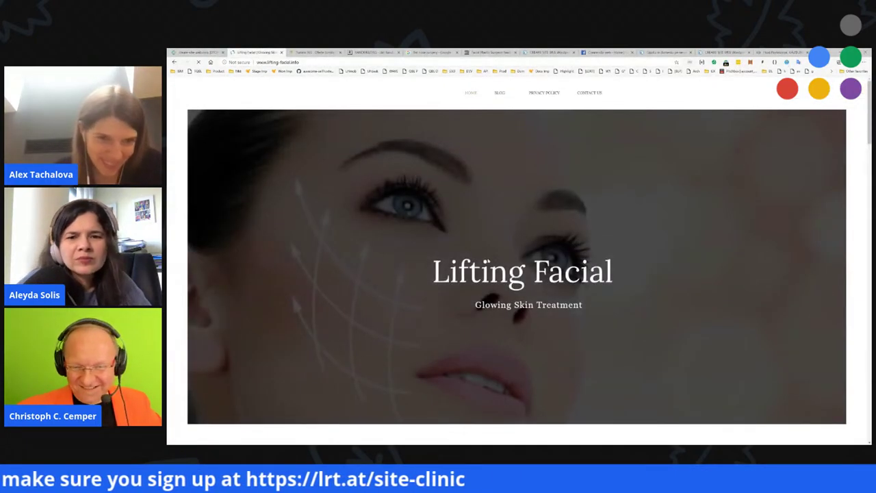
left_click(189, 52)
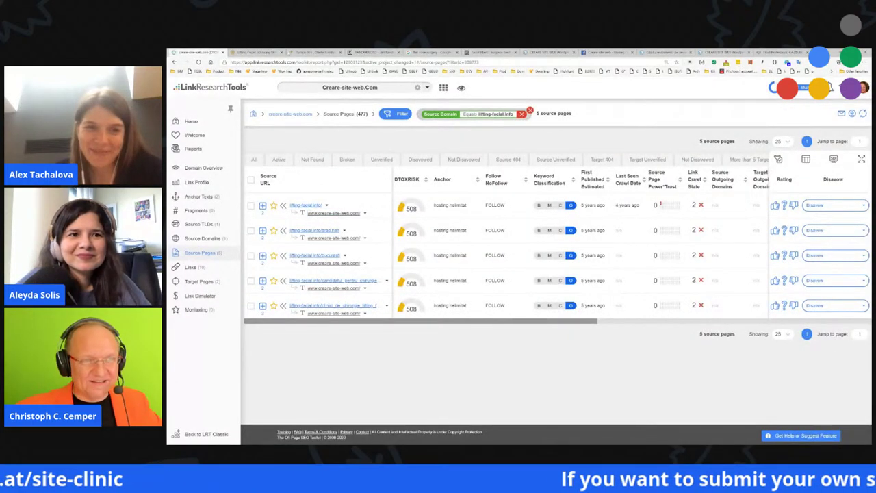
- Skim the lifting-facial.info home page from its header down to its footer
left_click(257, 52)
scroll(633, 299, "down", 5)
scroll(611, 303, "down", 10)
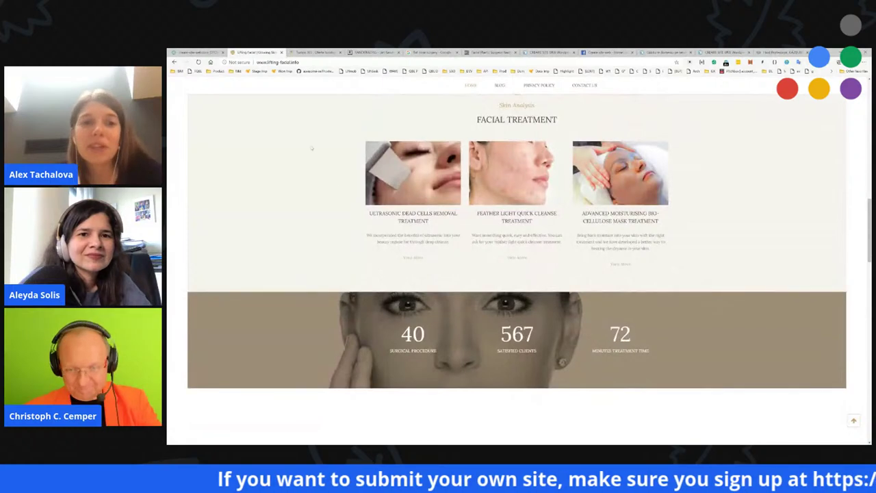
scroll(544, 290, "down", 15)
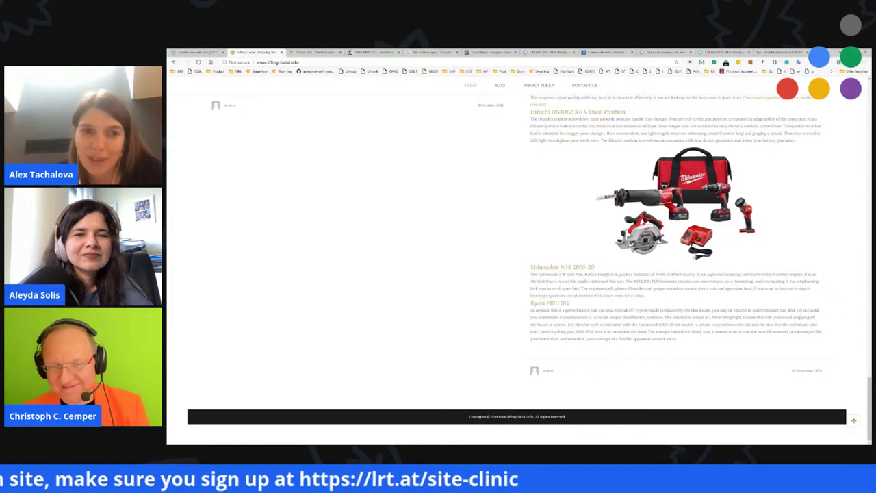
- Copy the anchor text "hosting nelimitat" from the first source page row and search for it on the lifting-facial.info page
left_click(195, 52)
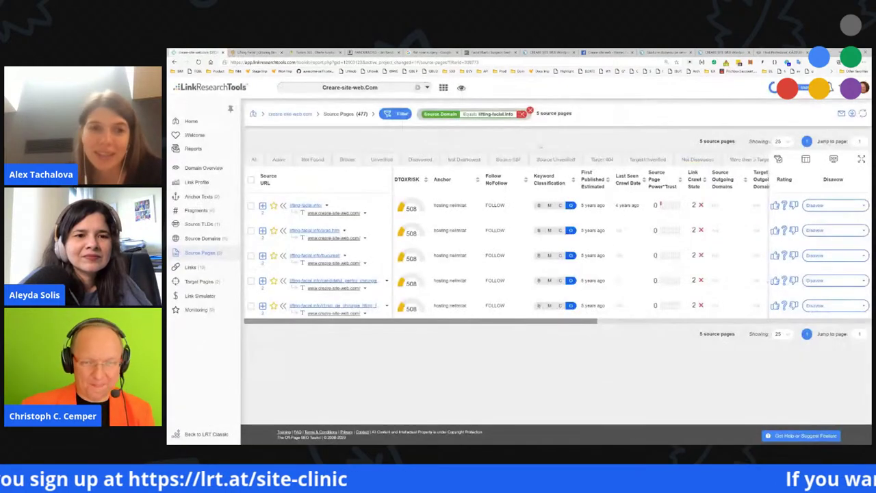
left_click_drag(445, 205, 471, 206)
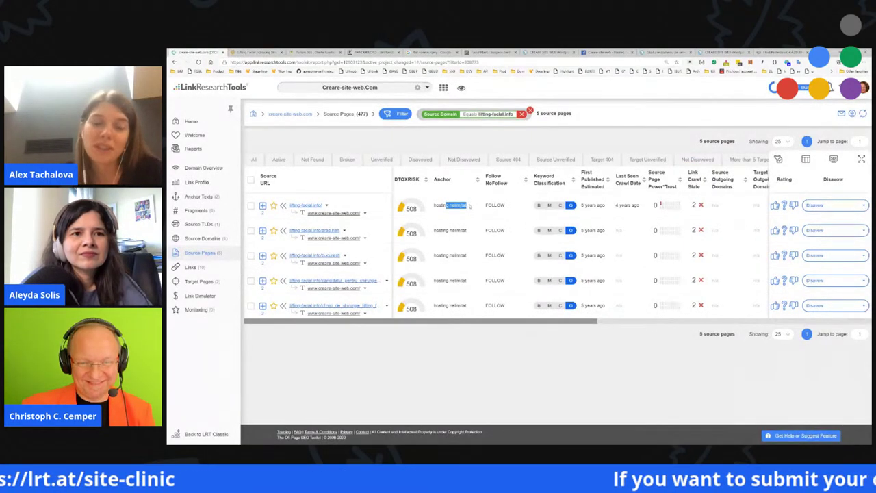
triple_click(457, 206)
key("ctrl+c")
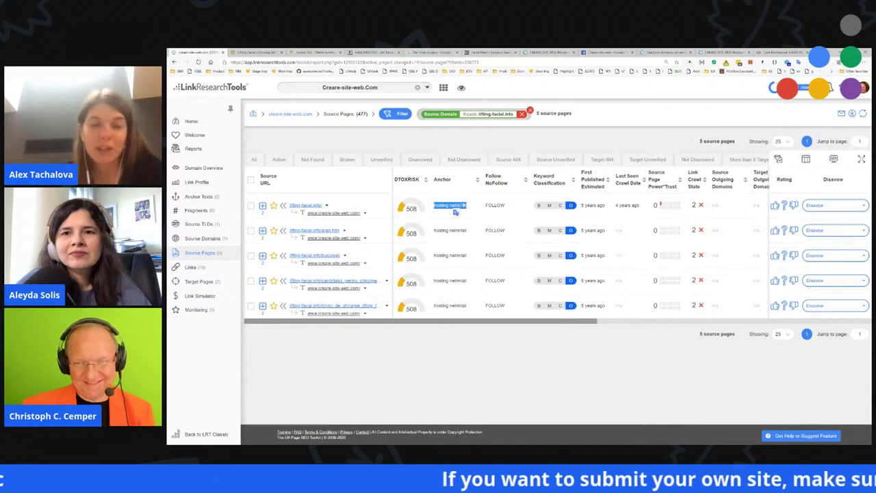
left_click(253, 52)
key("ctrl+f")
key("ctrl+v")
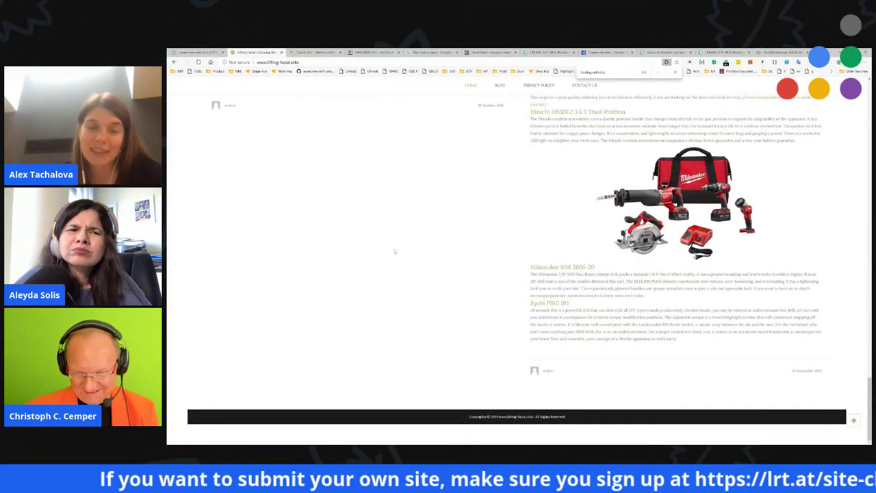
- Search the page source of lifting-facial.info for "hosting", close the source view and return to the link report
scroll(459, 287, "up", 15)
scroll(534, 264, "up", 2)
key("ctrl+u")
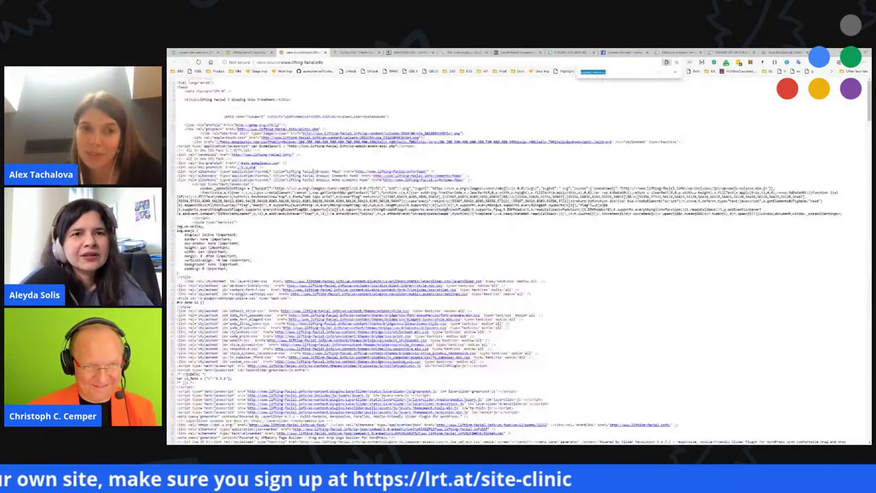
key("ctrl+f")
type("hreflang")
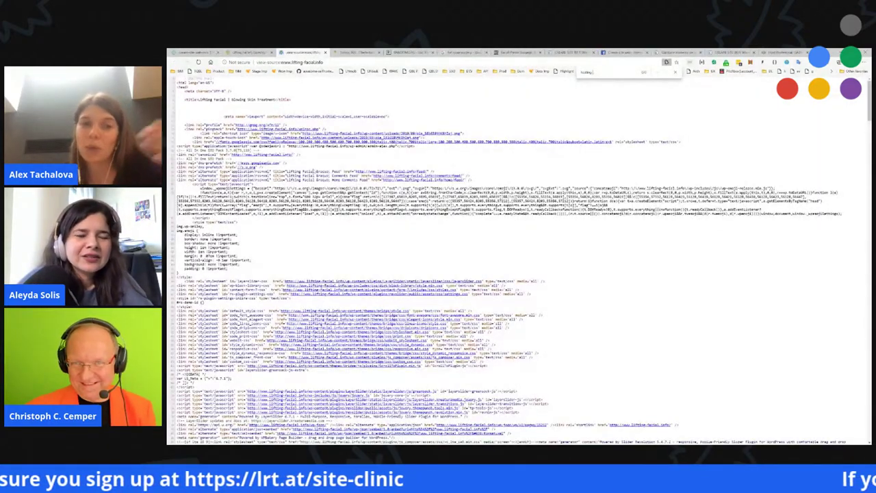
key("ctrl+w")
key("ctrl+shift+Tab")
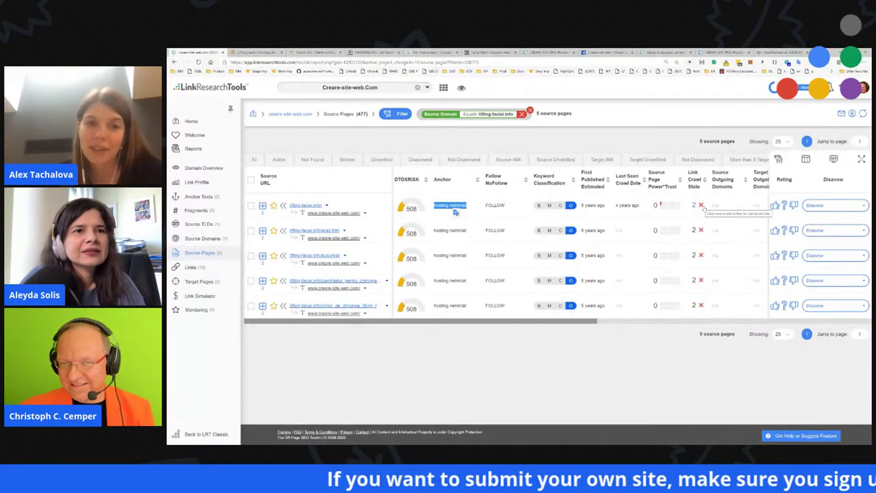
- Replace the lifting-facial.info filter with the Active filter and view the anchor texts of the active links
left_click(530, 111)
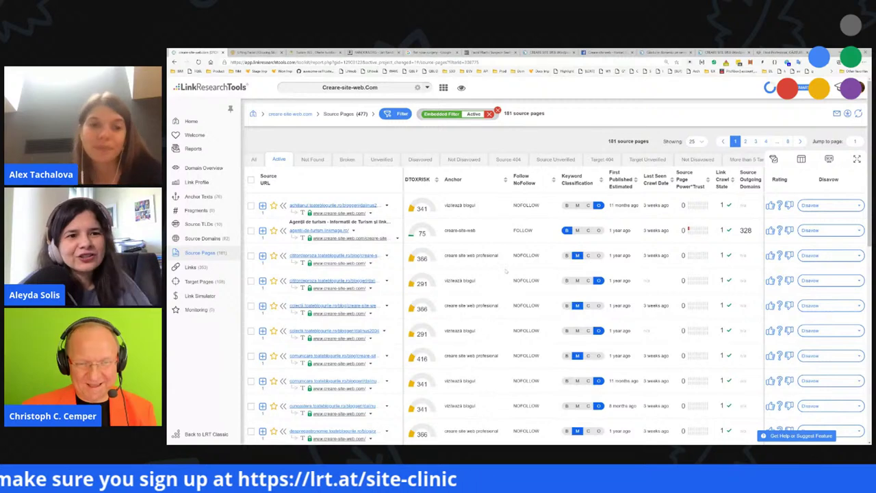
left_click(198, 197)
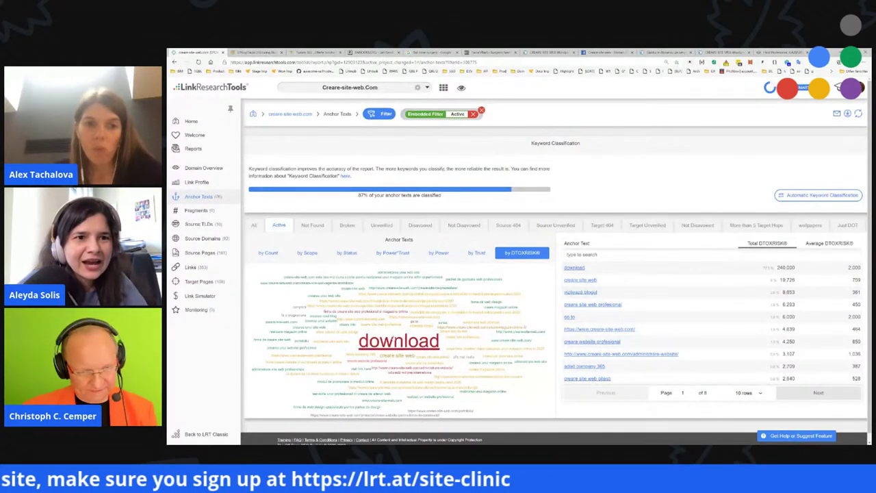
- List the active links with the anchor "crearea unui website", expand the first one and open its target page
left_click(313, 320)
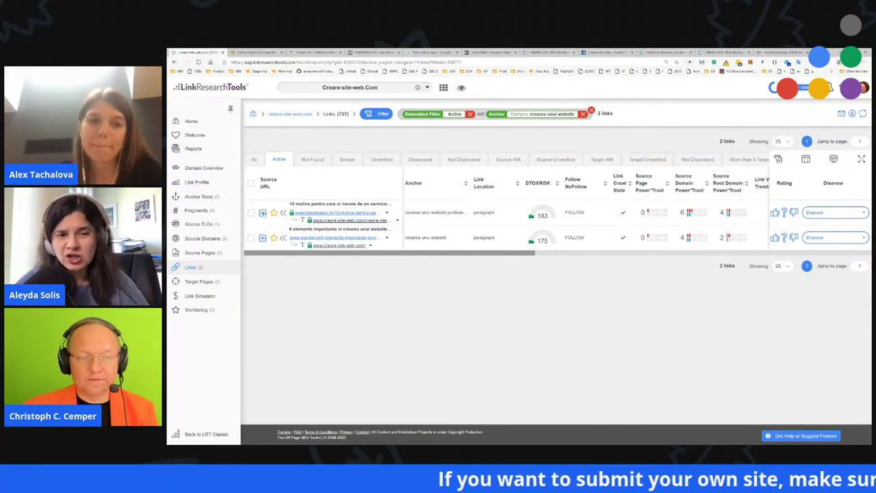
left_click(263, 212)
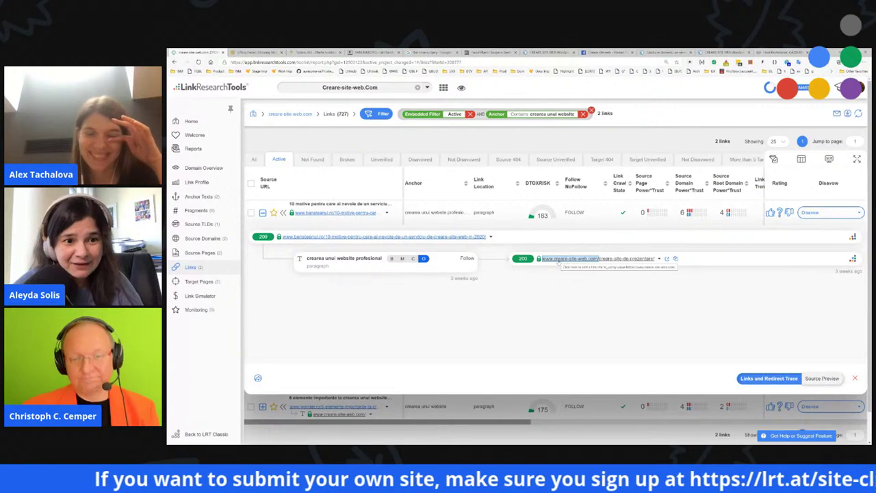
left_click(665, 260)
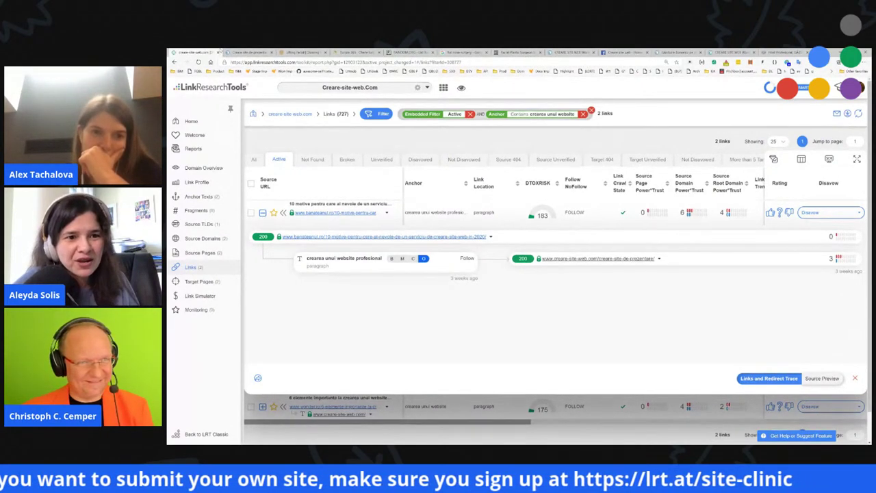
left_click(248, 52)
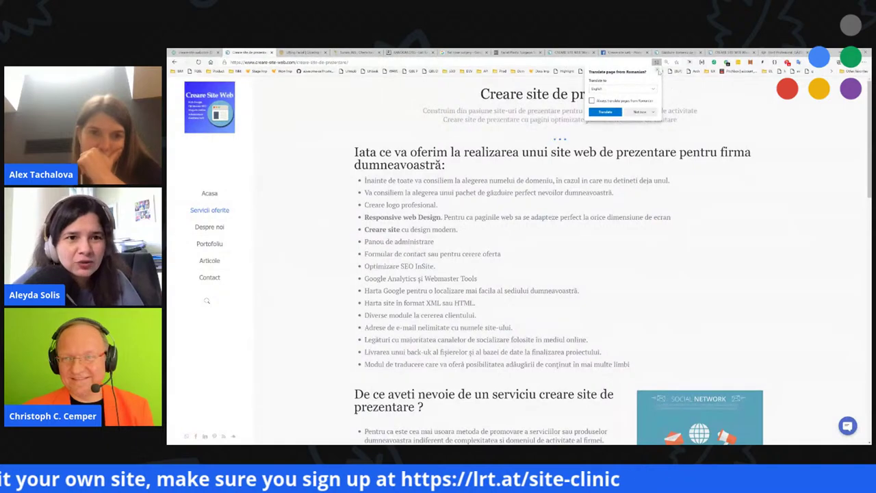
- Dismiss the translation offer on the creare-site-de-prezentare page and highlight the "© 2016" notice in its footer
left_click(492, 172)
scroll(416, 349, "down", 20)
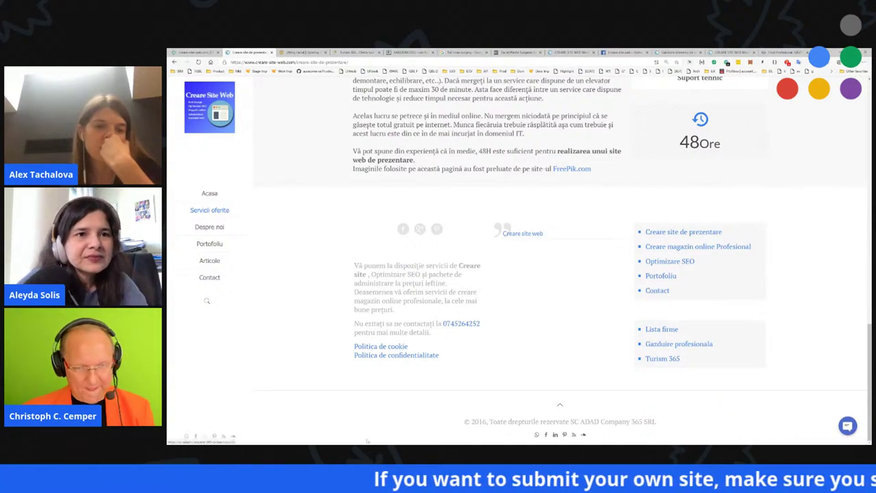
left_click_drag(455, 428, 494, 411)
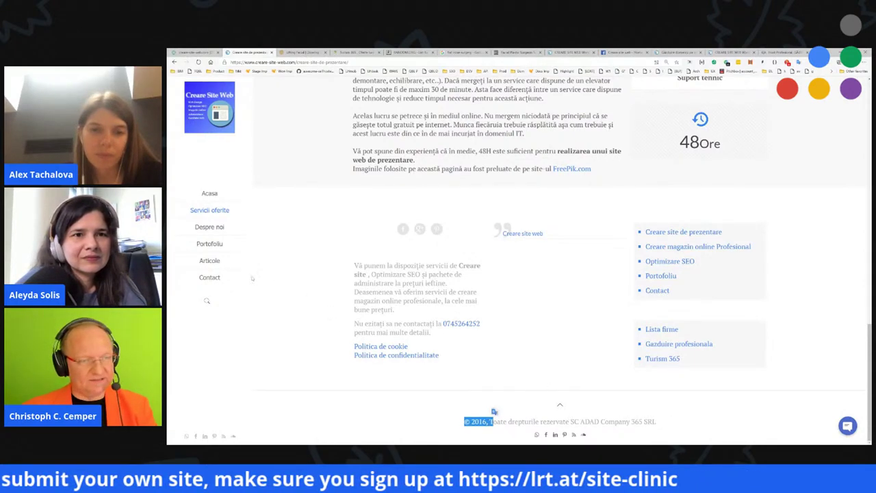
- Open the site's Marturii page under Portofoliu and highlight "© 2016" in its footer
mouse_move(196, 254)
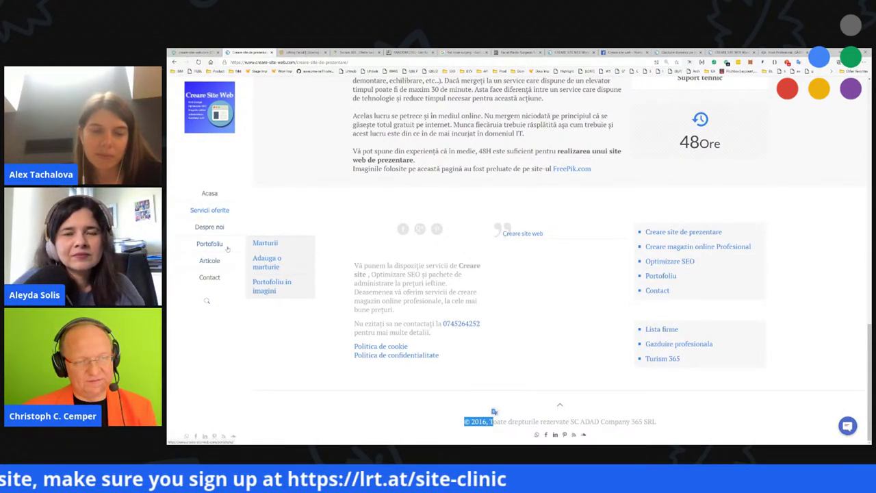
left_click(282, 248)
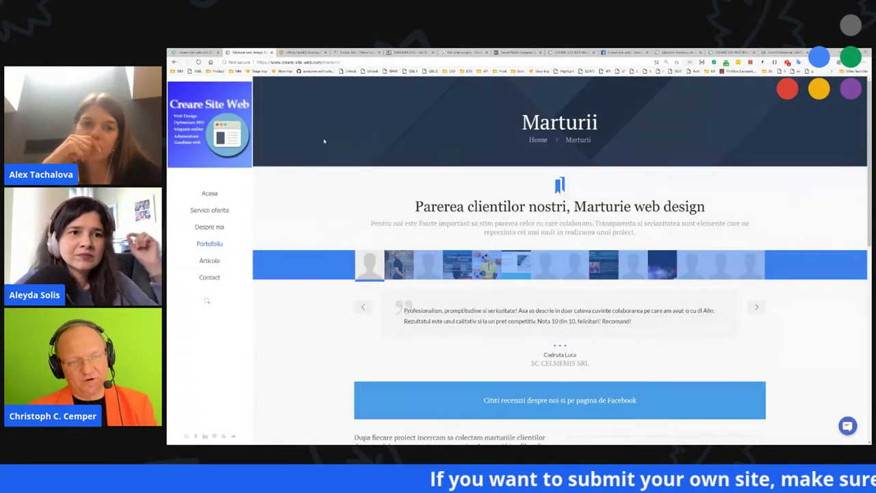
scroll(429, 369, "down", 15)
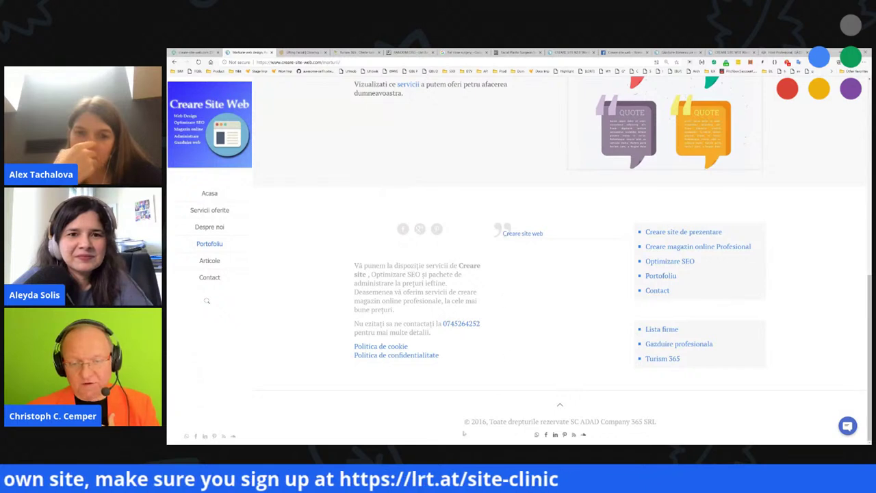
left_click_drag(462, 422, 487, 423)
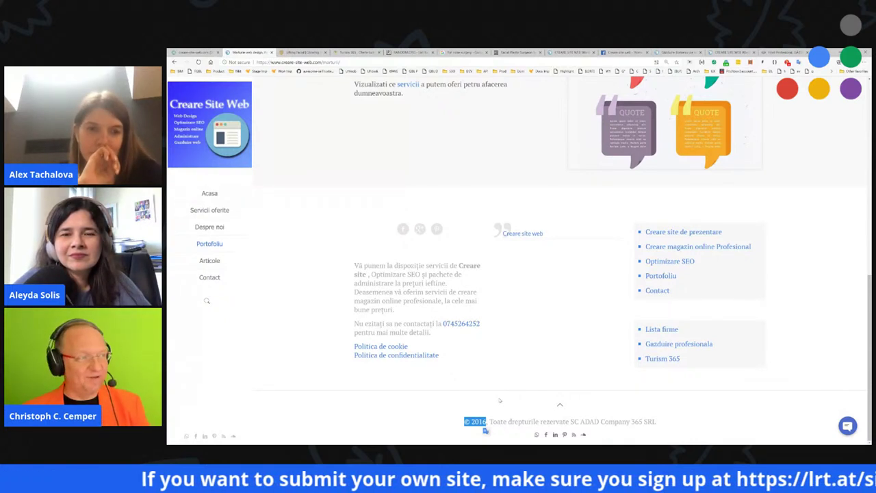
- Return to the creare-site-web.com home page and start a Lighthouse report for it
scroll(484, 429, "up", 15)
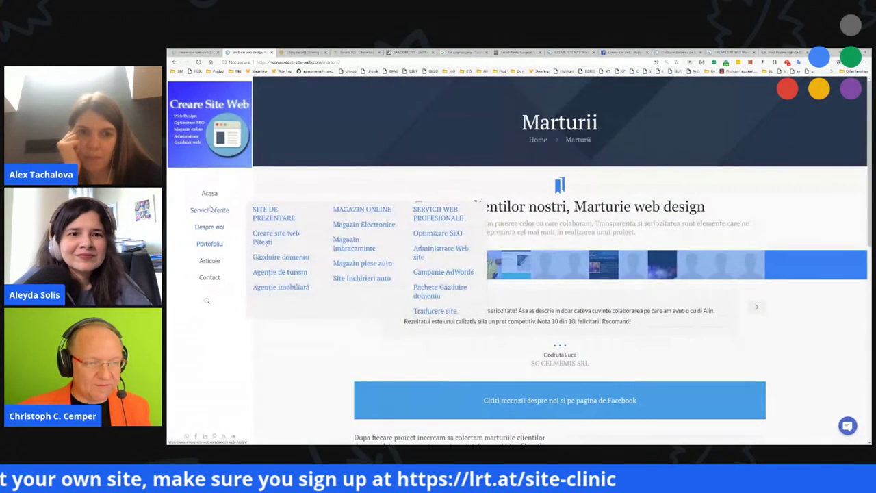
left_click(212, 193)
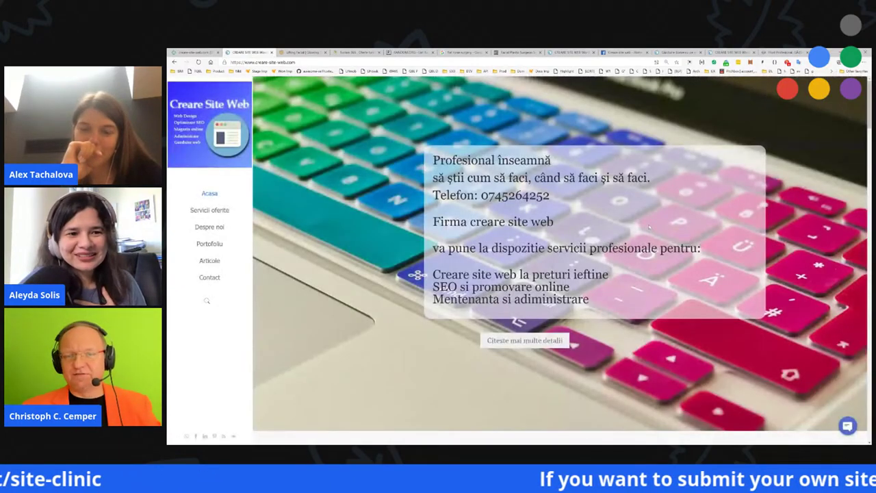
scroll(691, 230, "down", 5)
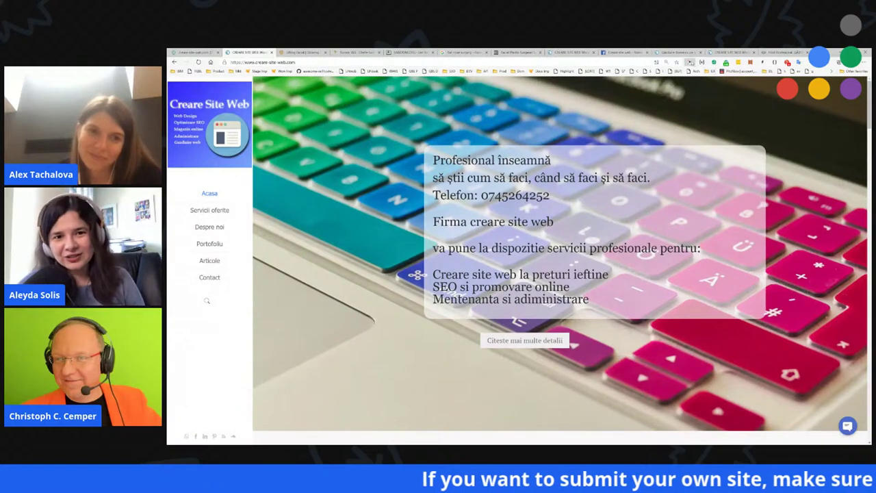
left_click(691, 62)
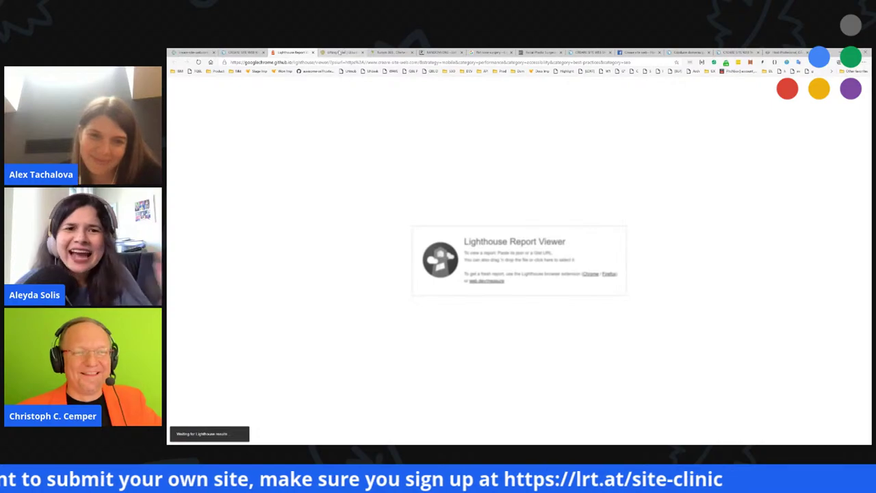
- Skim the creare-site-web.com home page down to its footer while the Lighthouse report is running
left_click(232, 53)
scroll(410, 305, "down", 5)
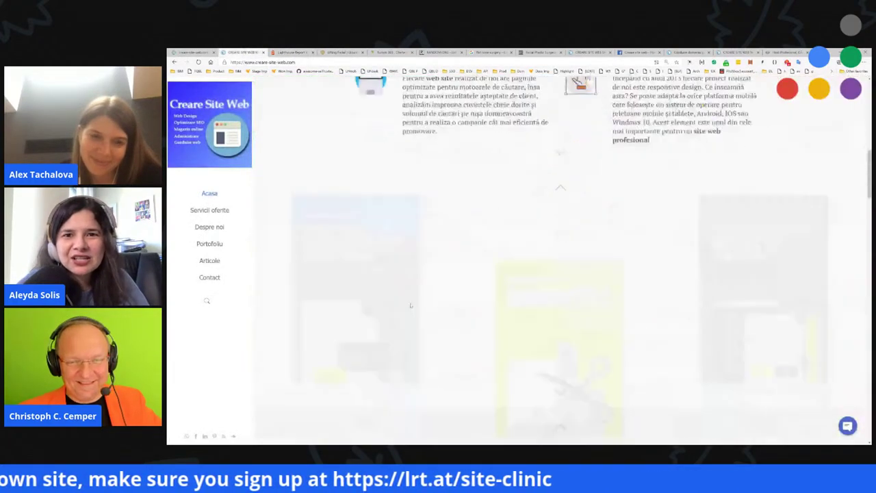
scroll(410, 305, "down", 15)
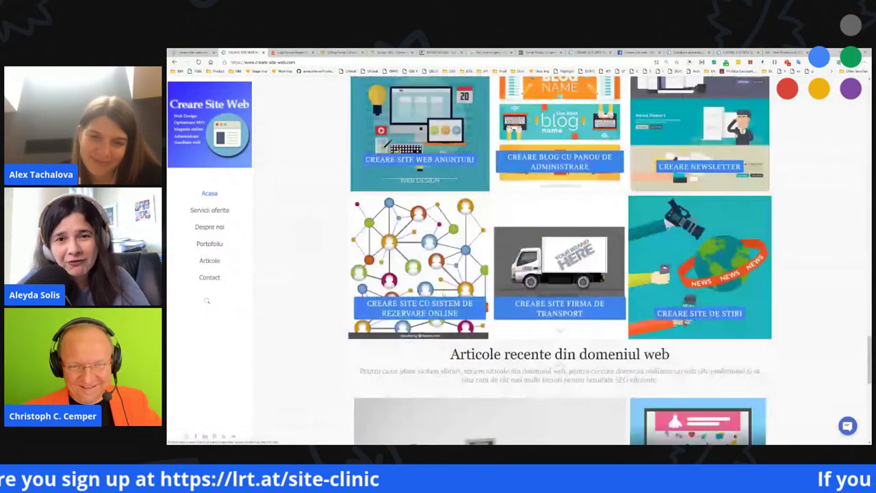
scroll(444, 291, "down", 1)
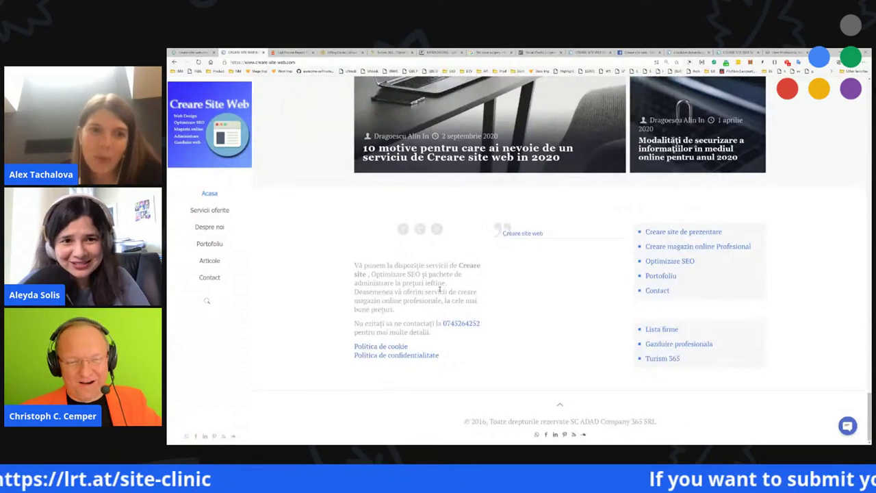
- Check the pending Lighthouse report and start a second Lighthouse report for the creare-site-web.com home page
left_click(295, 52)
key("ctrl+shift+Tab")
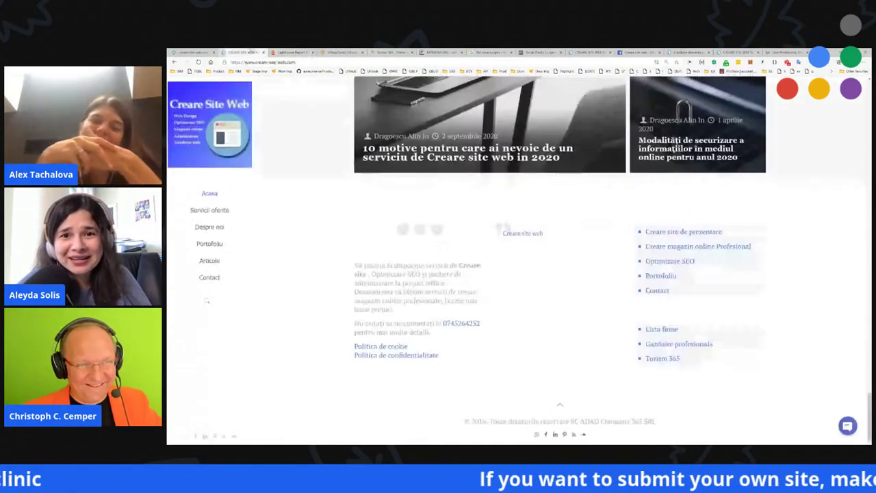
left_click(389, 71)
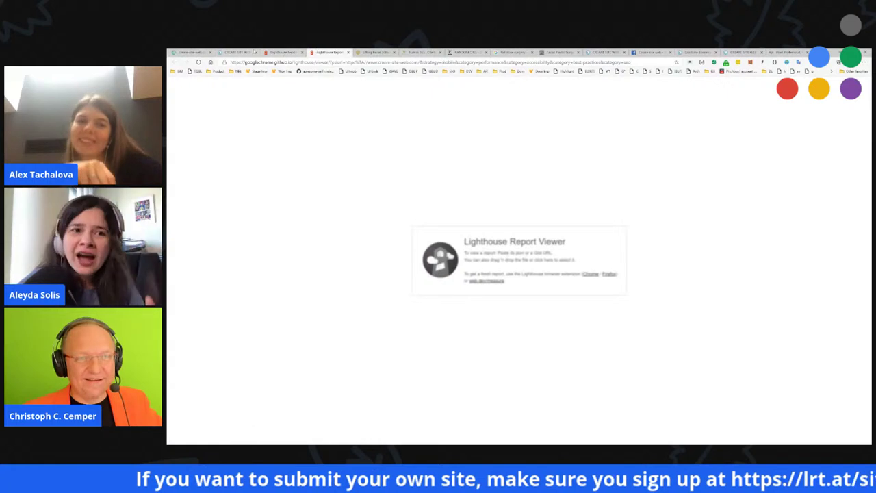
key("ctrl+shift+Tab")
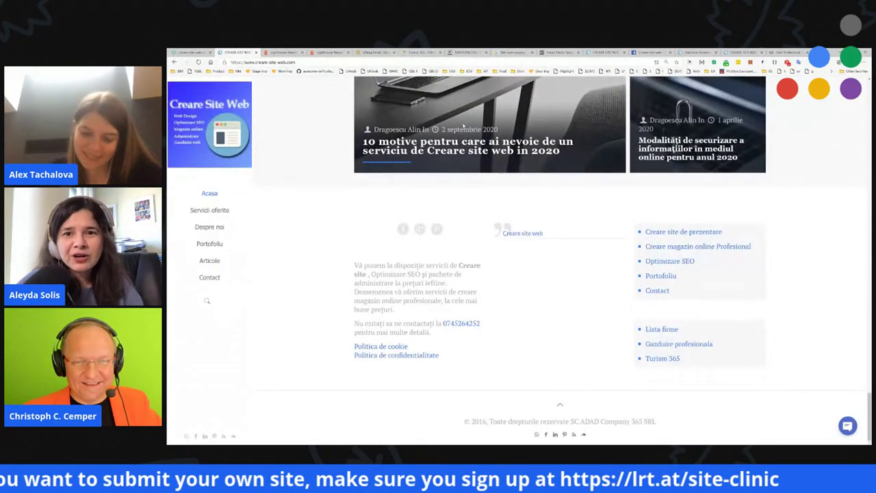
right_click(581, 144)
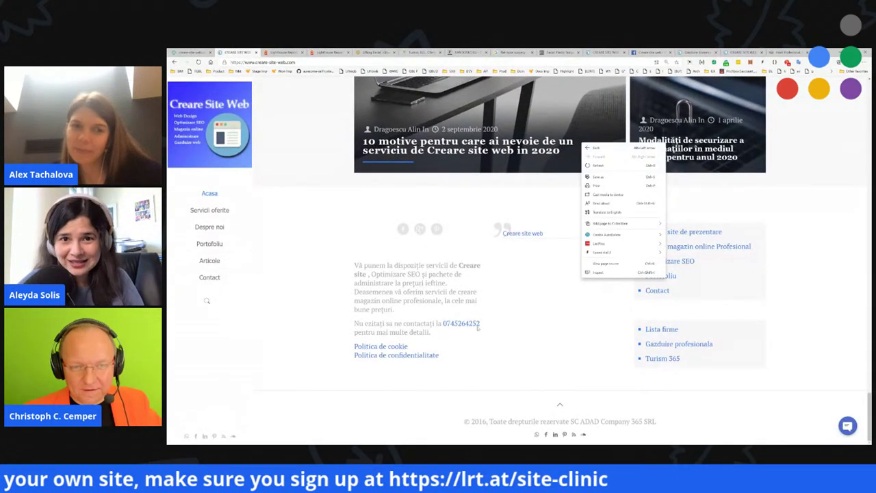
key("Escape")
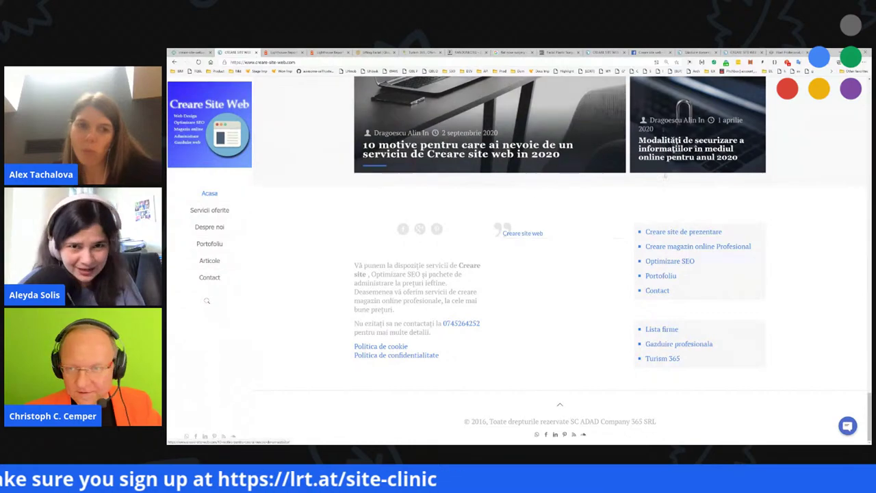
- Review the mobile and desktop Lighthouse reports for creare-site-web.com, highlighting the Time to Interactive metric in the mobile report
key("ctrl+Tab")
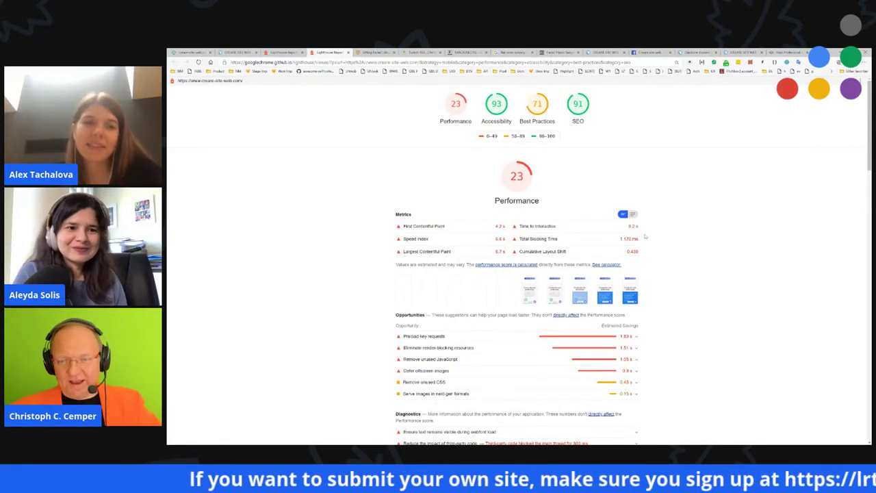
mouse_move(643, 227)
left_mouse_down()
mouse_move(599, 226)
mouse_move(635, 224)
left_mouse_up()
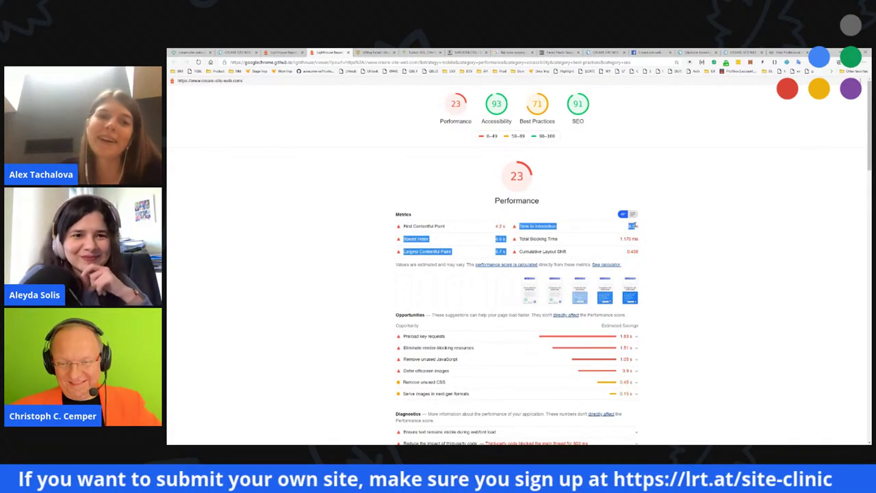
scroll(650, 230, "down", 5)
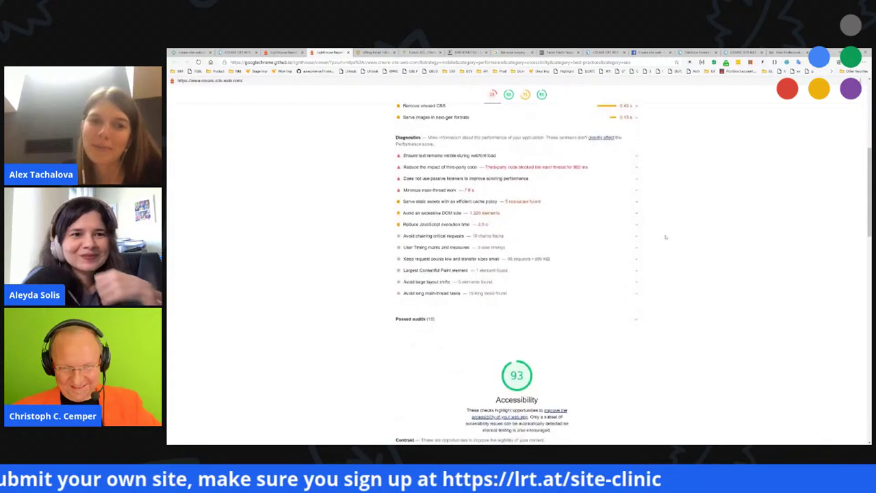
key("ctrl+shift+Tab")
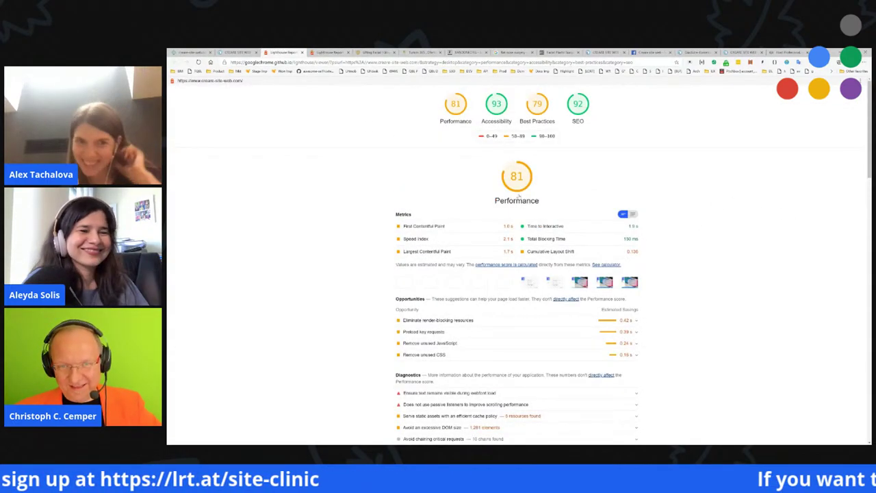
scroll(397, 254, "down", 15)
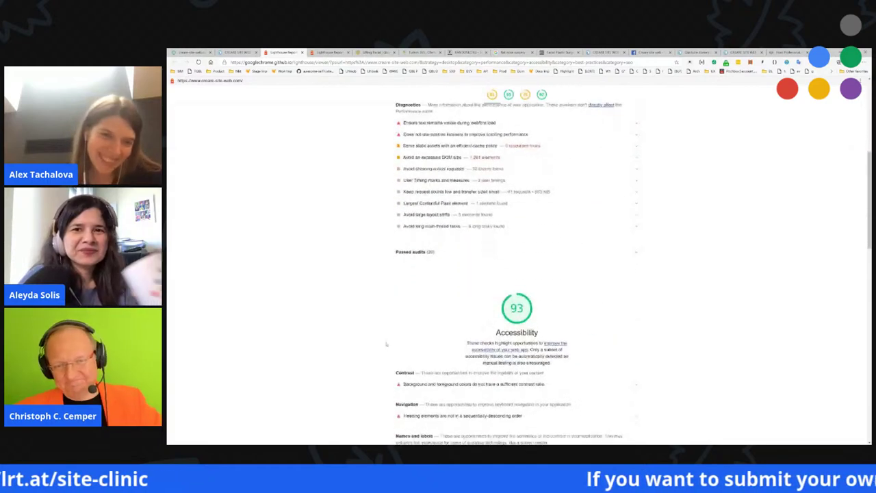
- Close both Lighthouse reports, the facial lifting site, Turism 365, the RANDOM.ORG list and the "flat nose surgery" Google search
key("ctrl+w")
key("ctrl+w")
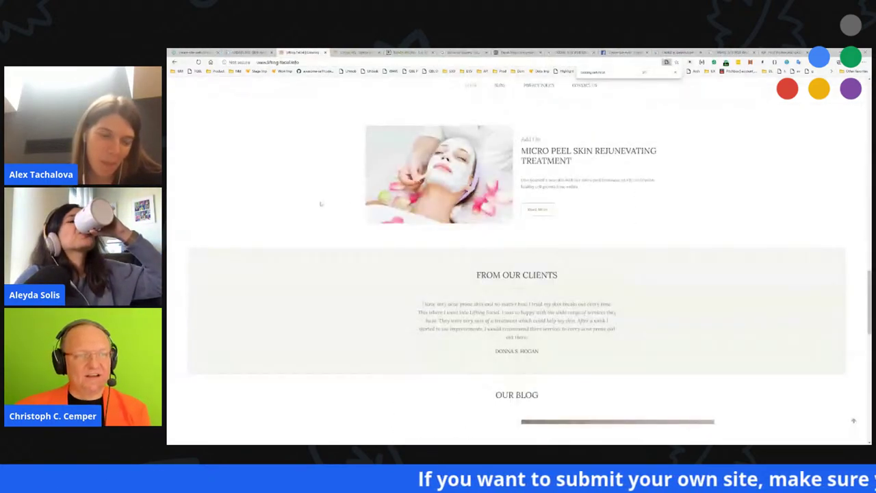
key("ctrl+w")
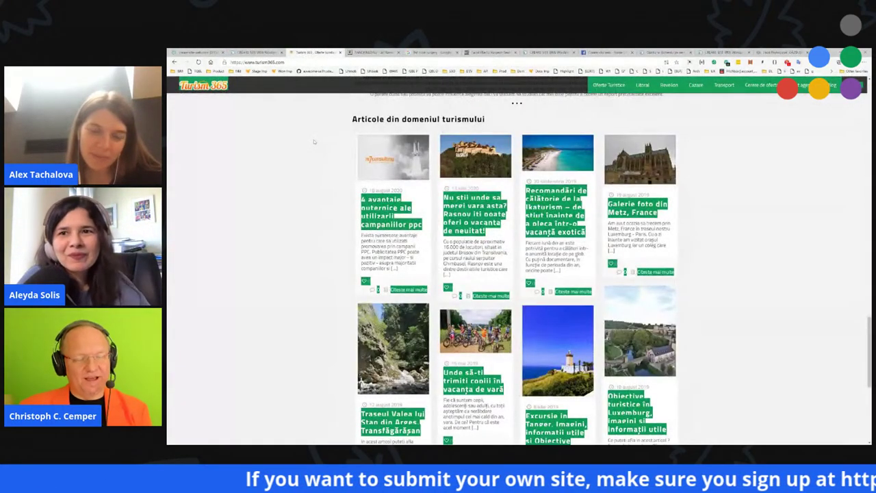
key("ctrl+w")
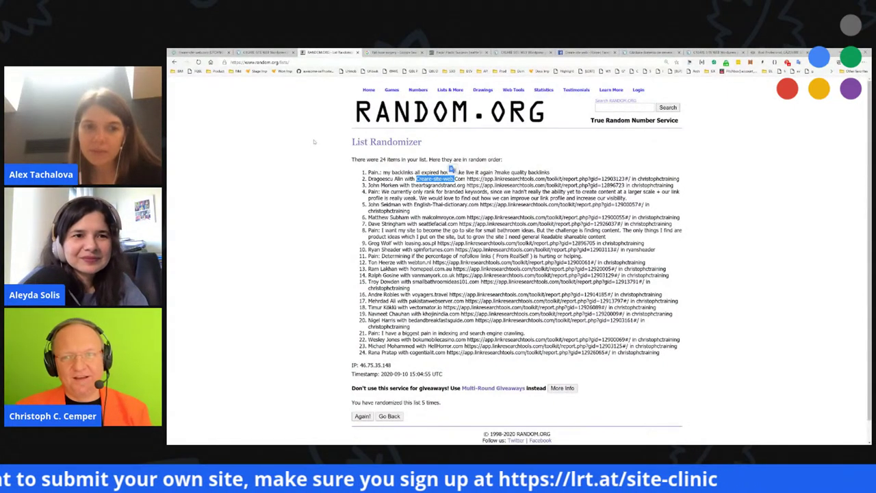
left_click(336, 127)
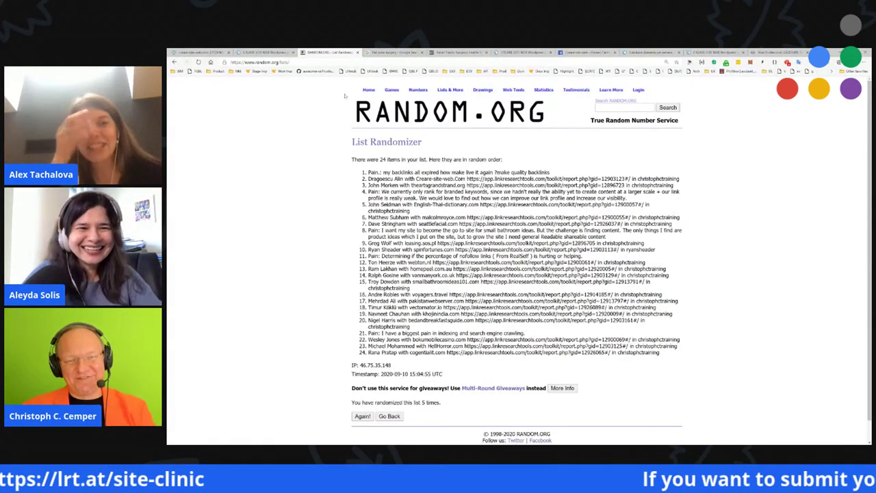
key("ctrl+w")
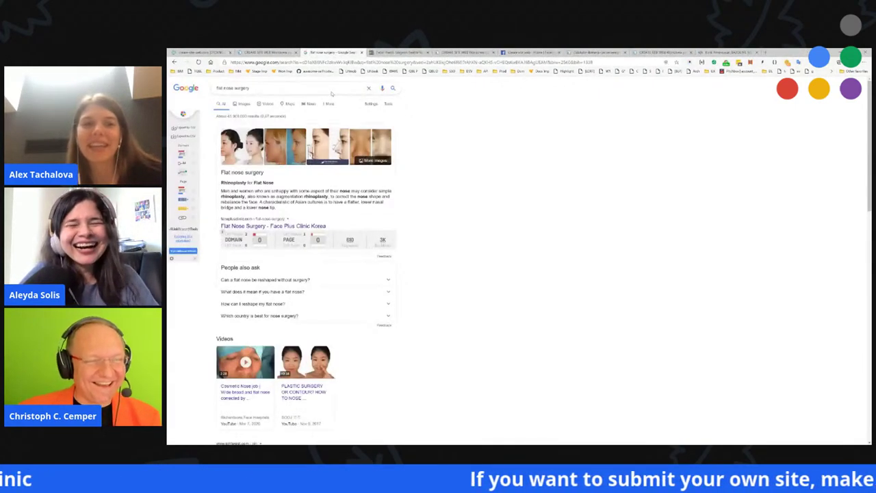
key("ctrl+w")
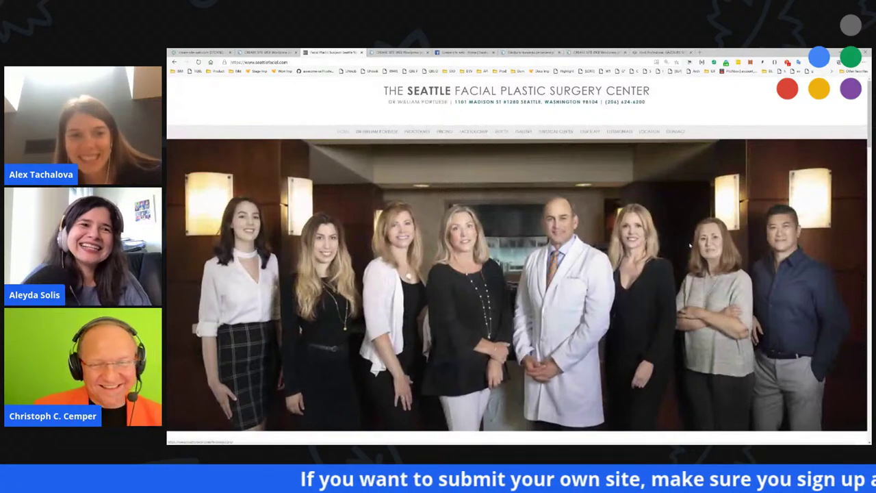
- Skim the seattlefacial.com home page down to the patient testimonials and highlight the quoted review
scroll(785, 159, "down", 15)
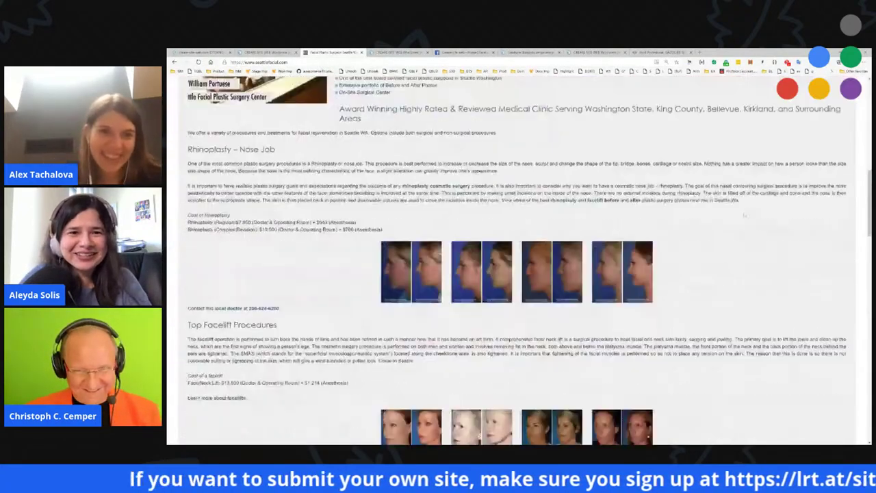
scroll(519, 256, "down", 9)
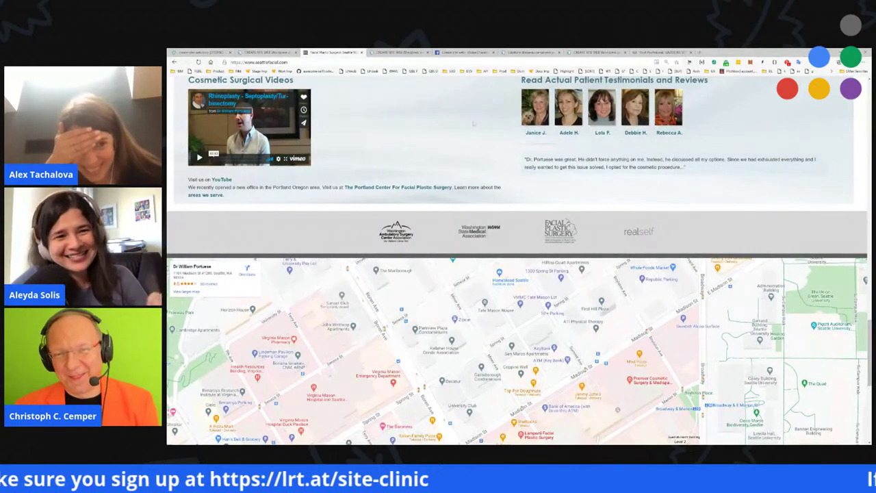
left_click_drag(525, 159, 573, 171)
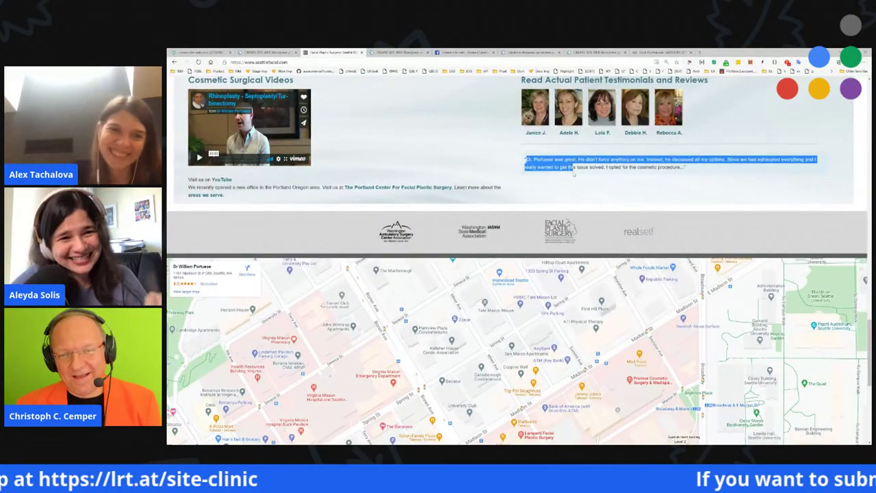
left_click(586, 180)
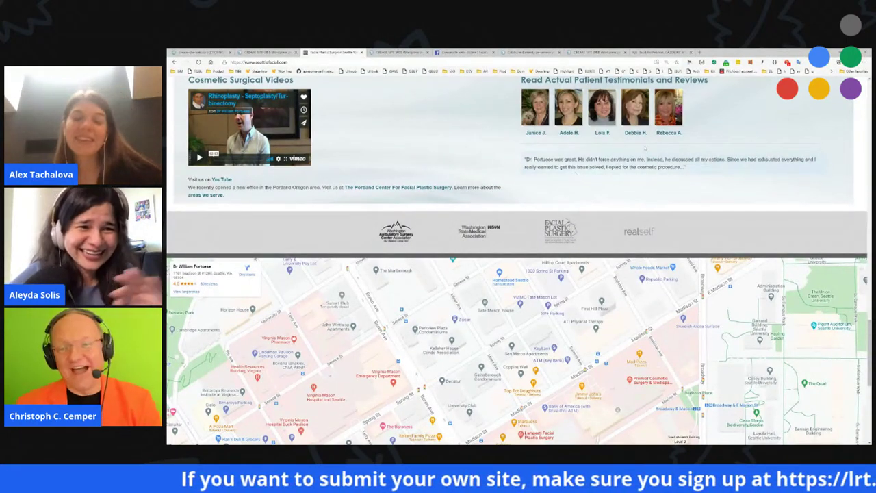
- Return to the start of the seattlefacial.com home page and highlight the clinic's contact details in the header
scroll(648, 206, "down", 2)
scroll(648, 206, "up", 15)
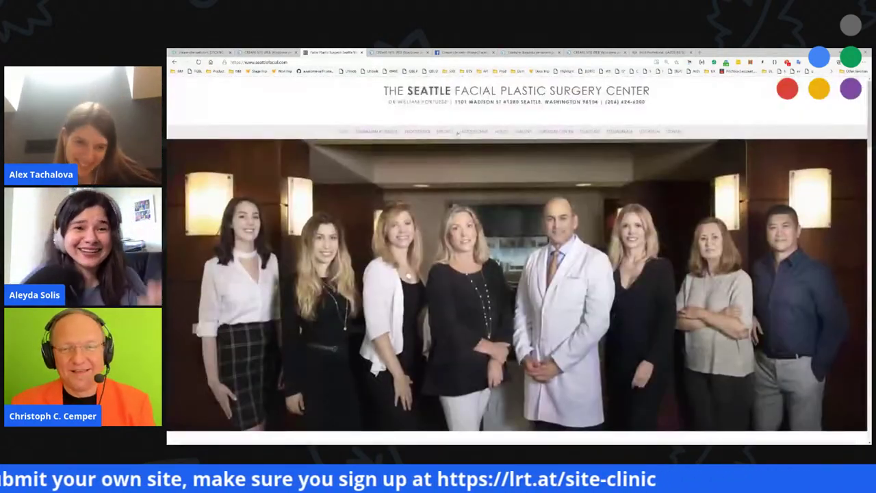
left_click_drag(460, 102, 724, 119)
left_click(717, 110)
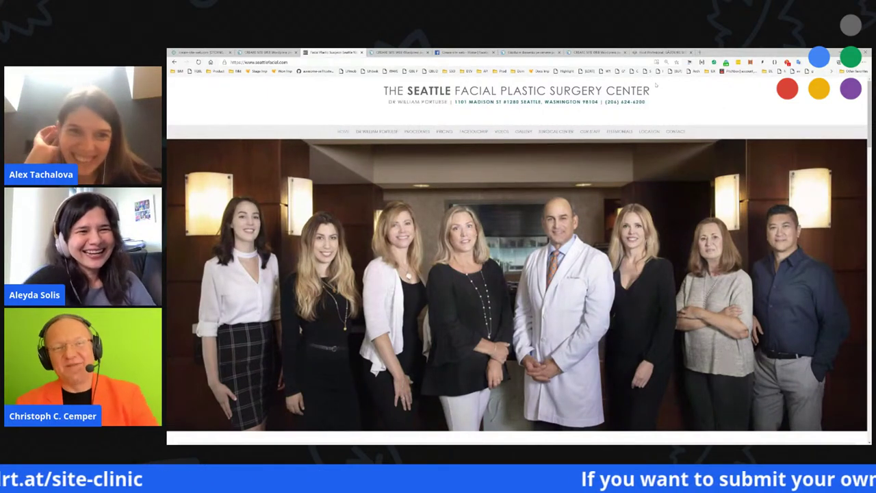
- Look through the Procedures entries of seattlefacial.com and the home page content down to the location map
mouse_move(419, 131)
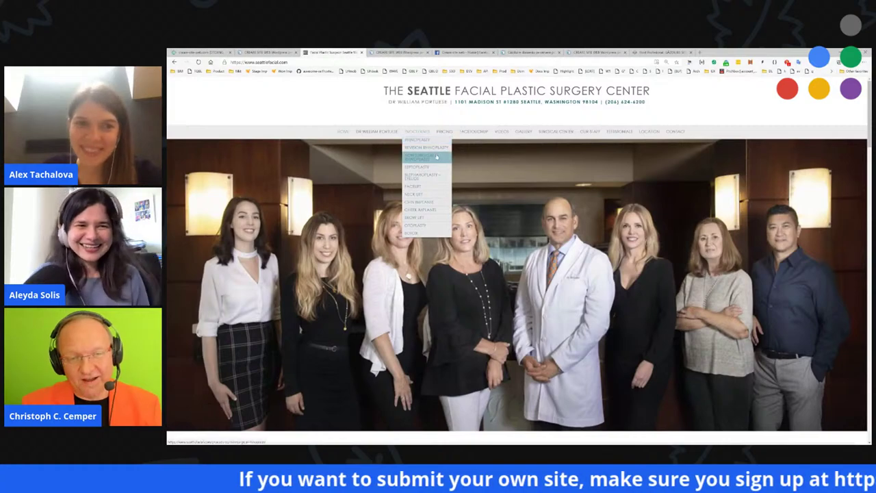
scroll(448, 279, "down", 15)
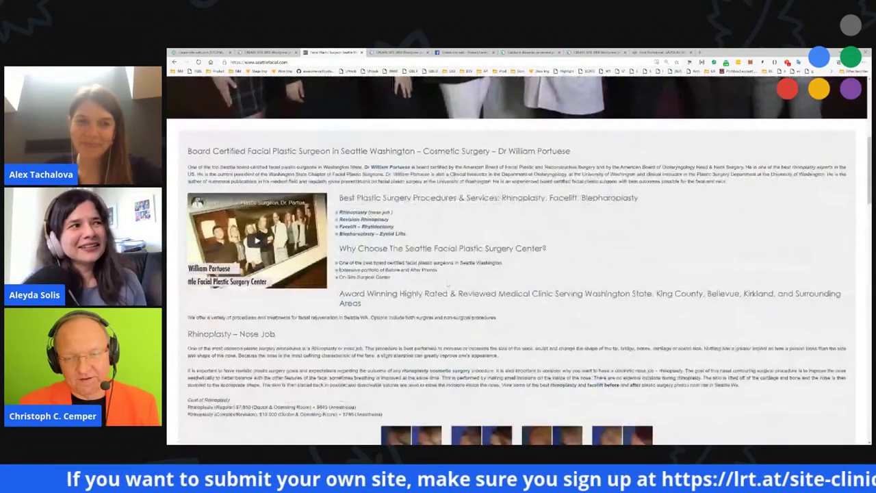
scroll(466, 266, "down", 10)
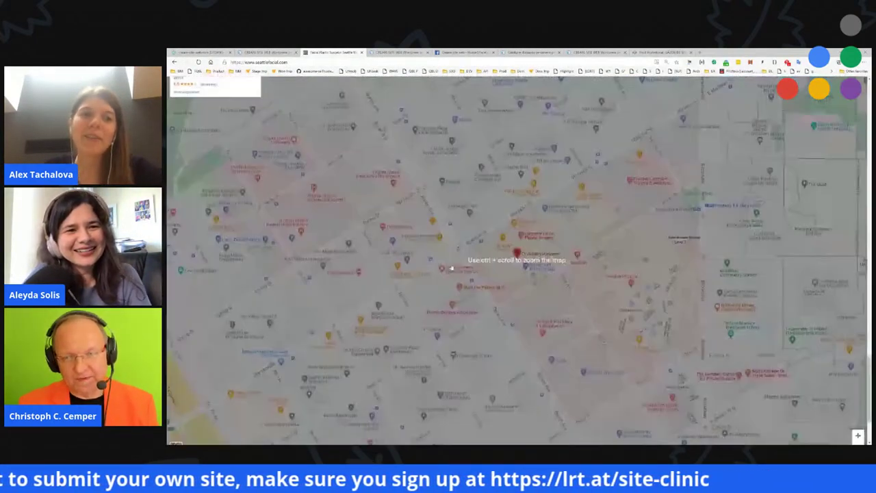
scroll(479, 266, "up", 8)
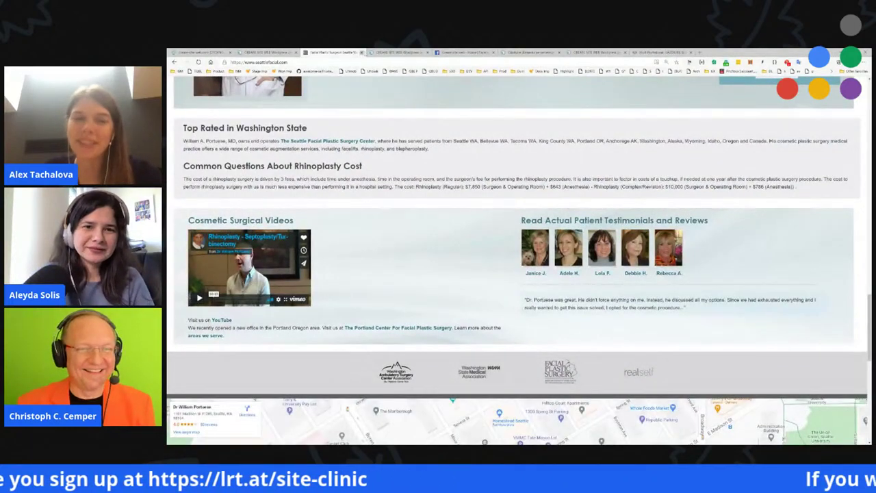
- Close the leftover review pages that follow seattlefacial.com, including the Creare site web Facebook page and the translated creare-site-web.com page
left_click(400, 52)
key("ctrl+w")
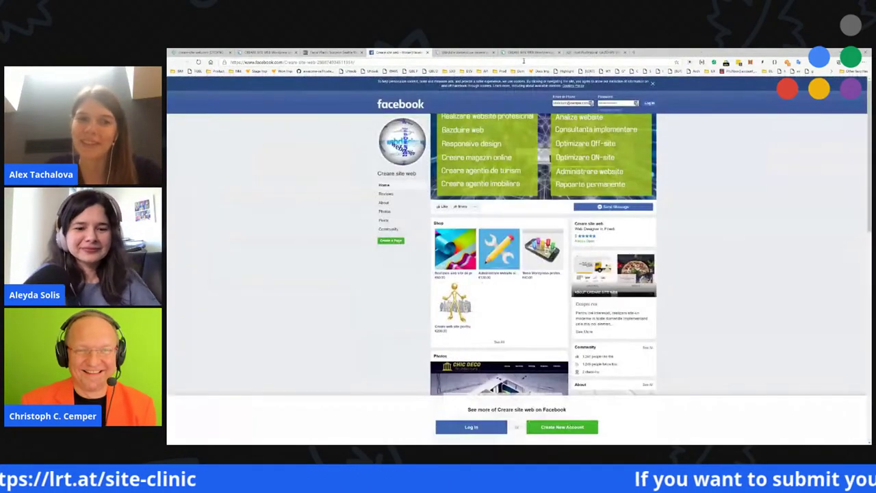
key("ctrl+w")
key("ctrl+w")
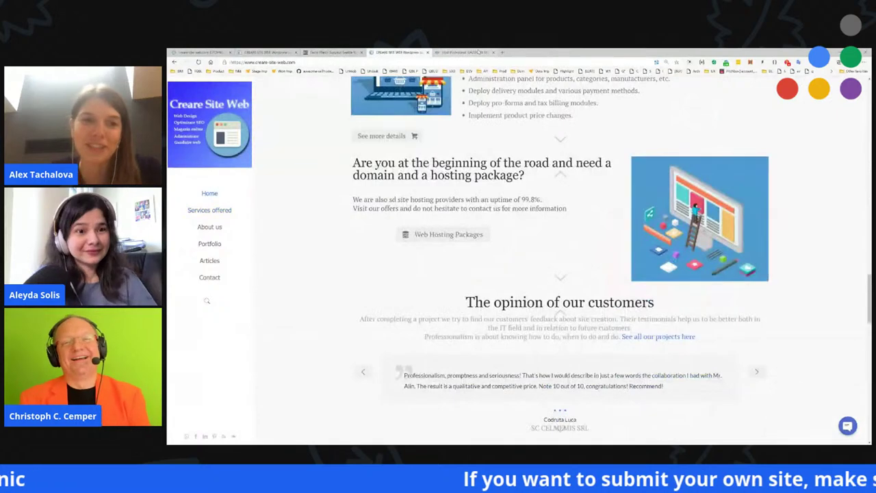
key("ctrl+w")
key("ctrl+w")
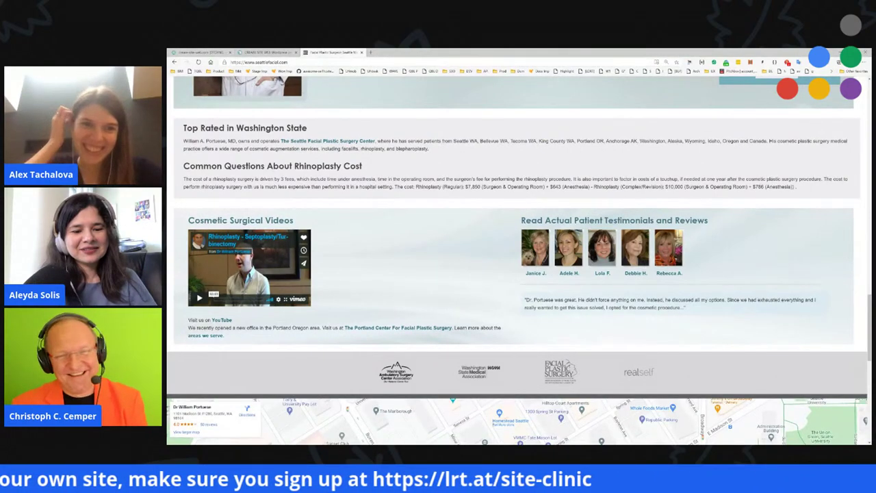
- Highlight the text from "Top Rated in Washington State" to the testimonial, and check the seattlefacial.com page down to its footer
left_click_drag(183, 141, 710, 309)
left_click(710, 309)
scroll(394, 247, "down", 6)
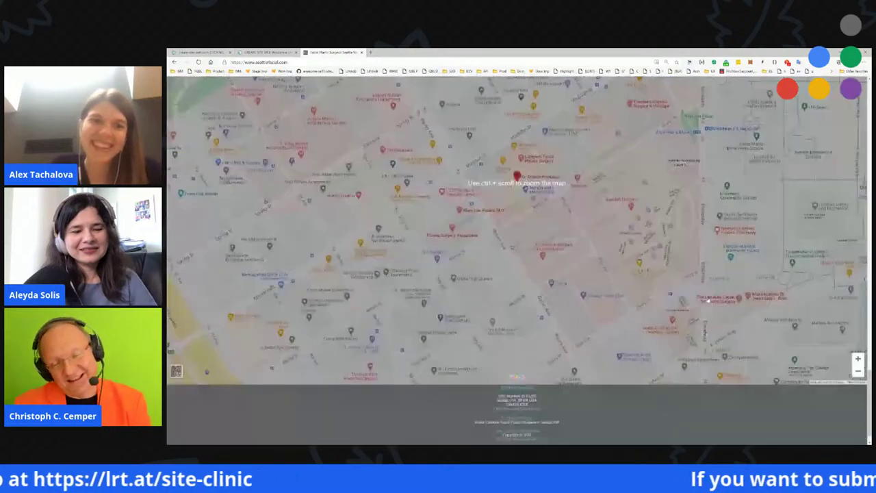
scroll(394, 247, "up", 20)
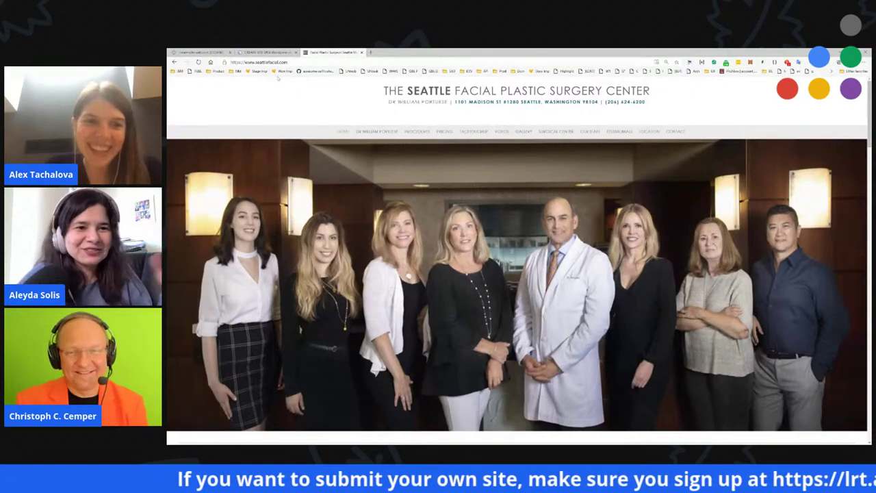
- Close the remaining creare-site-web.com home page
left_click(251, 53)
key("ctrl+w")
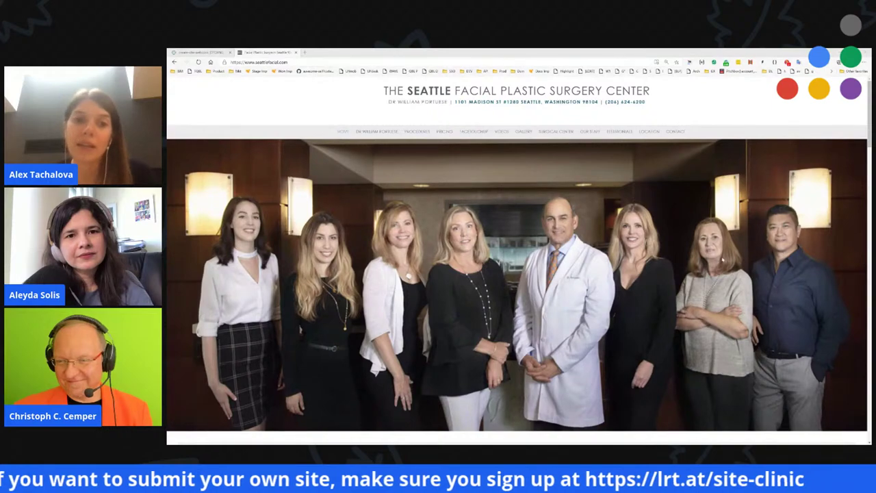
- Examine the seattlefacial.com home page from the procedure descriptions and doctor profile to the testimonials and map
scroll(725, 260, "down", 8)
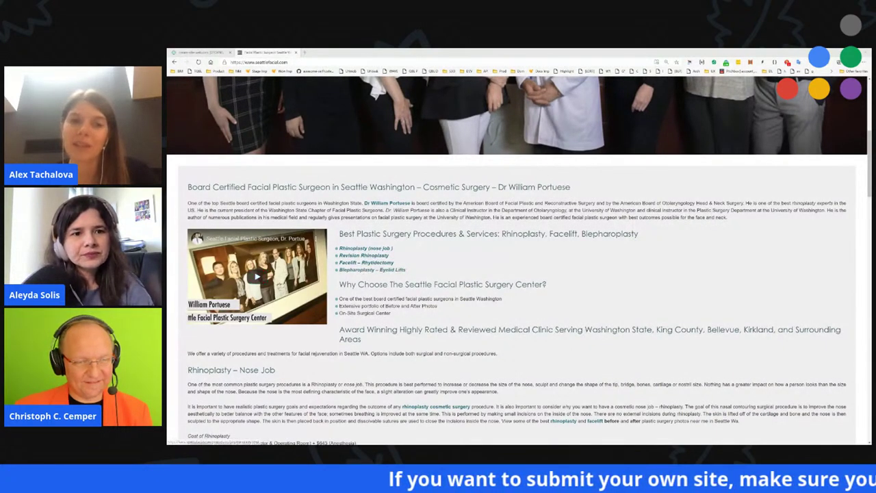
scroll(589, 314, "down", 10)
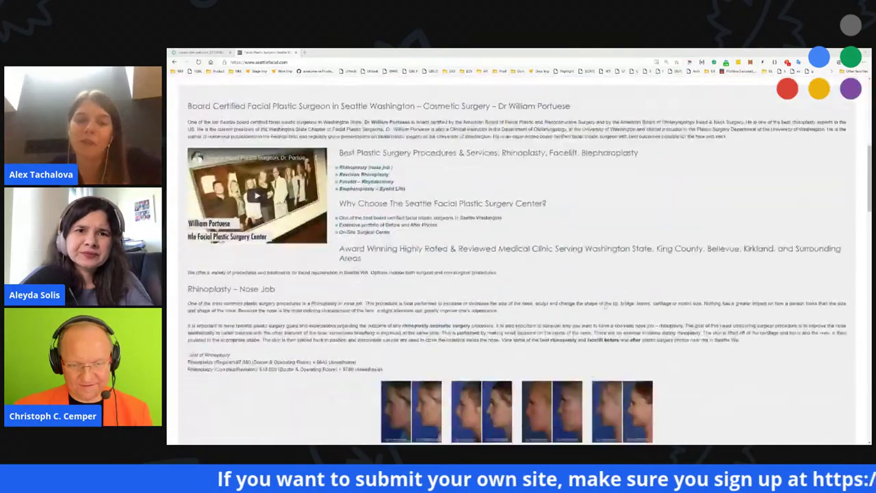
scroll(582, 299, "down", 3)
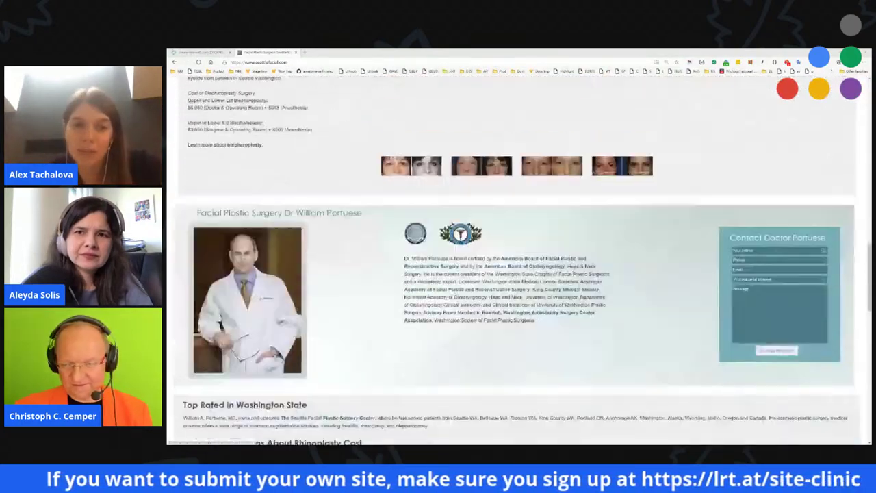
scroll(582, 299, "down", 5)
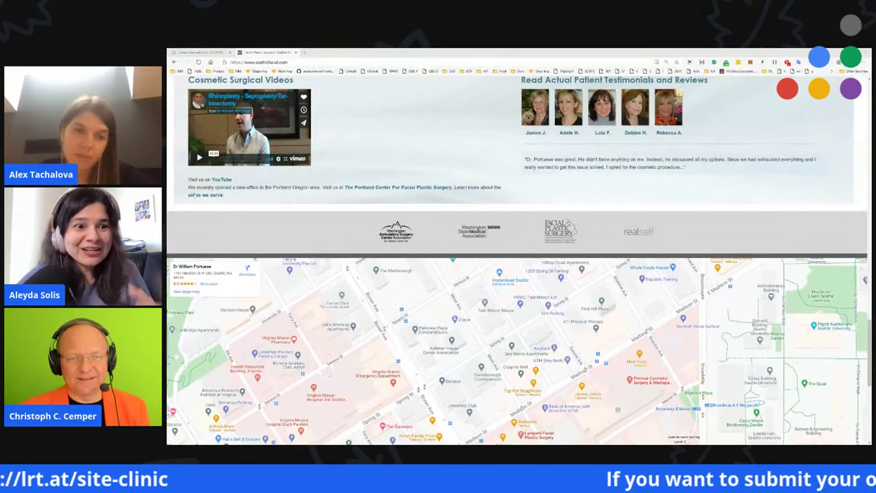
scroll(748, 230, "up", 15)
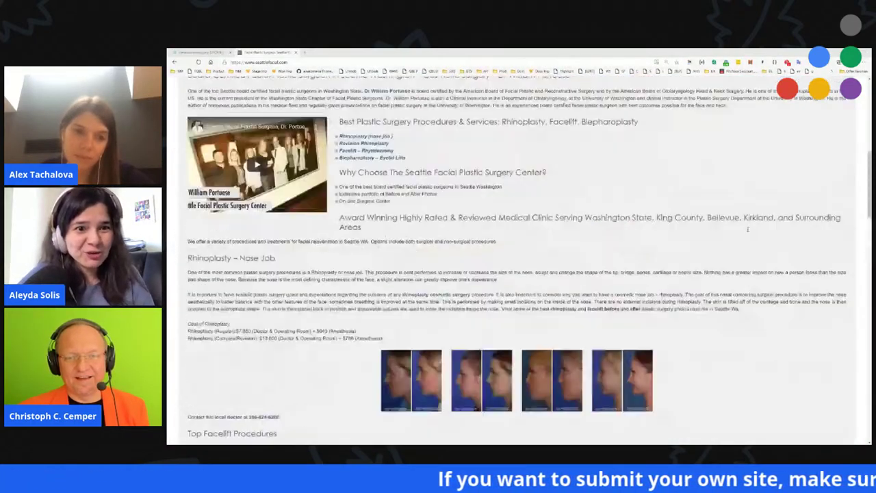
- Open the neck lift procedure page of seattlefacial.com and check its content down to the footer badges
scroll(747, 230, "up", 10)
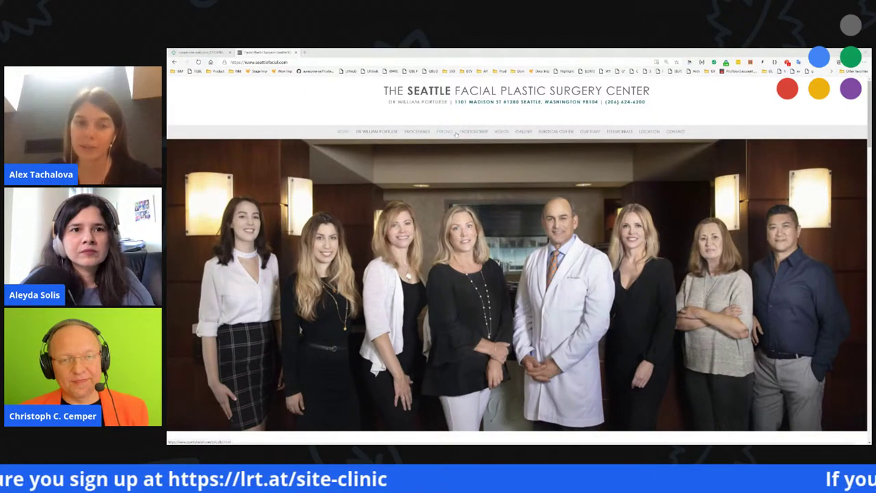
mouse_move(417, 132)
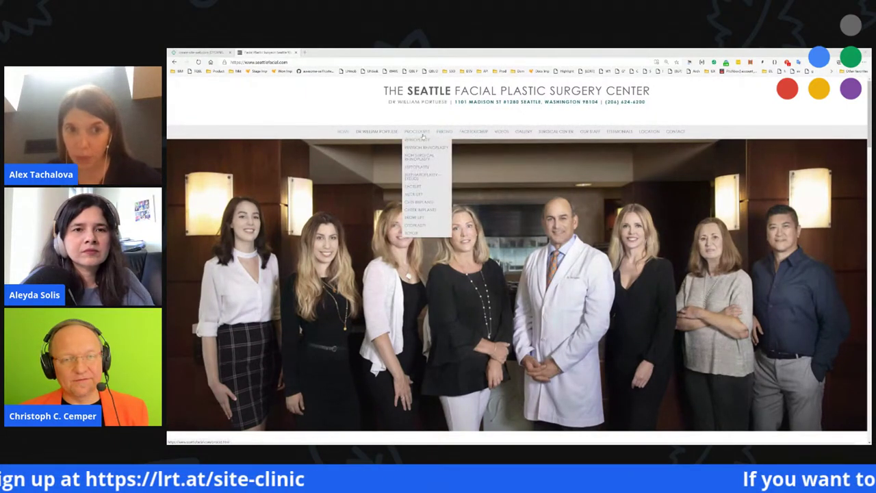
left_click(406, 194)
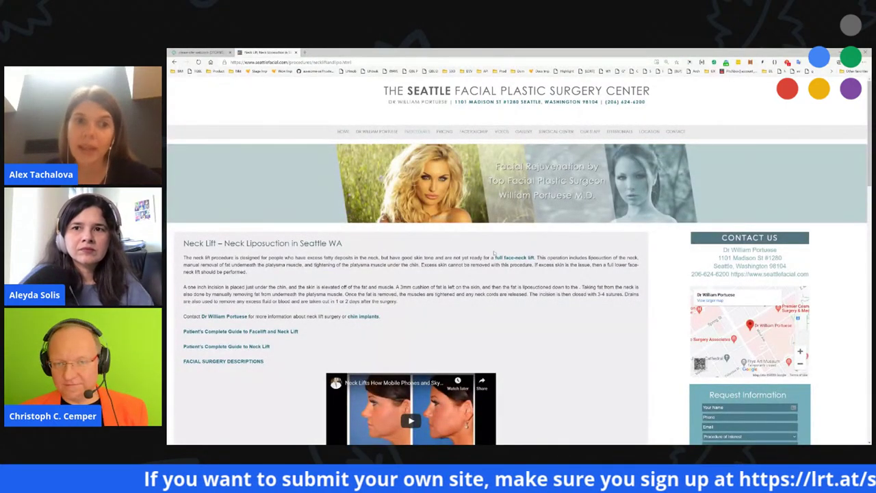
scroll(493, 253, "down", 3)
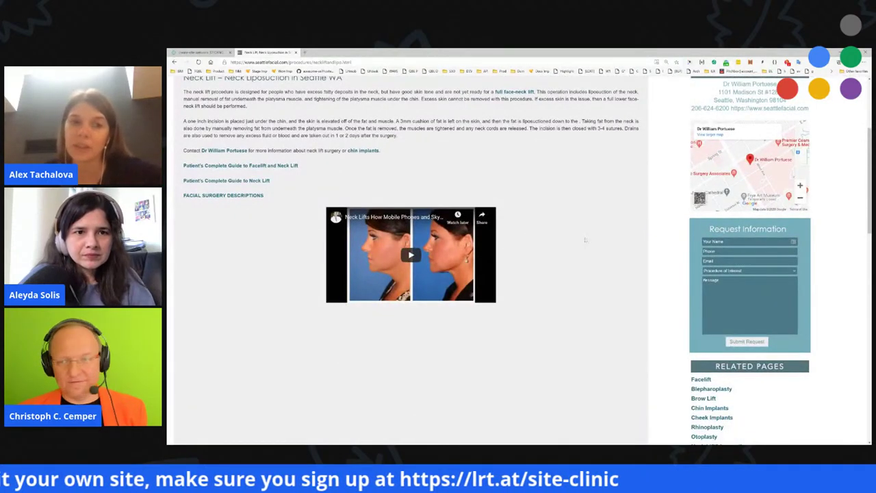
scroll(585, 239, "down", 2)
scroll(647, 240, "down", 3)
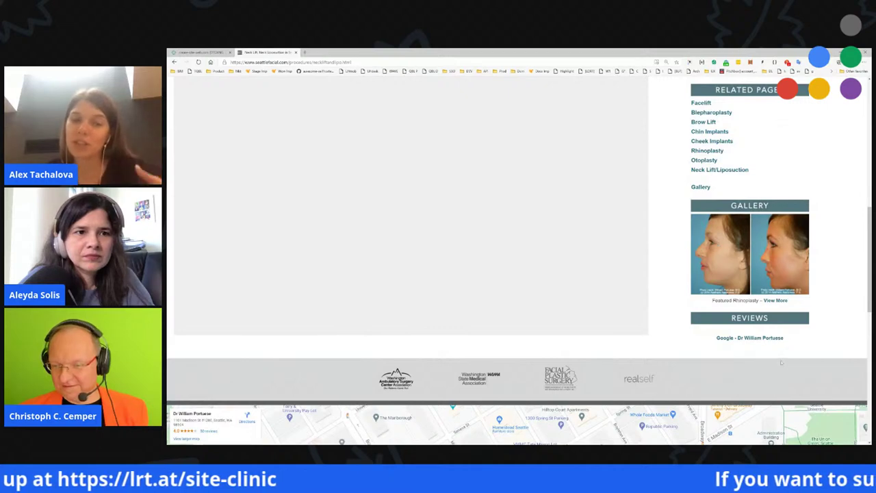
- Open the surgeon's Google reviews from the neck lift page, read through positive and negative ratings, and close the reviews
left_click(760, 337)
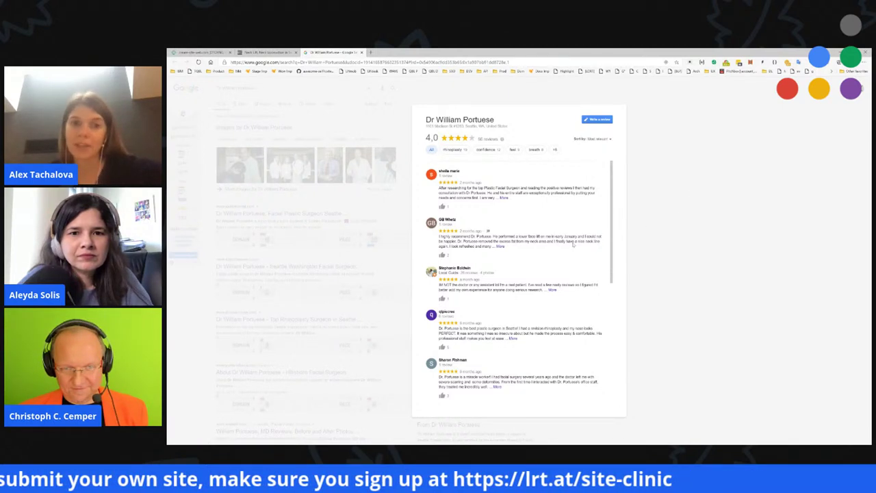
scroll(582, 244, "down", 3)
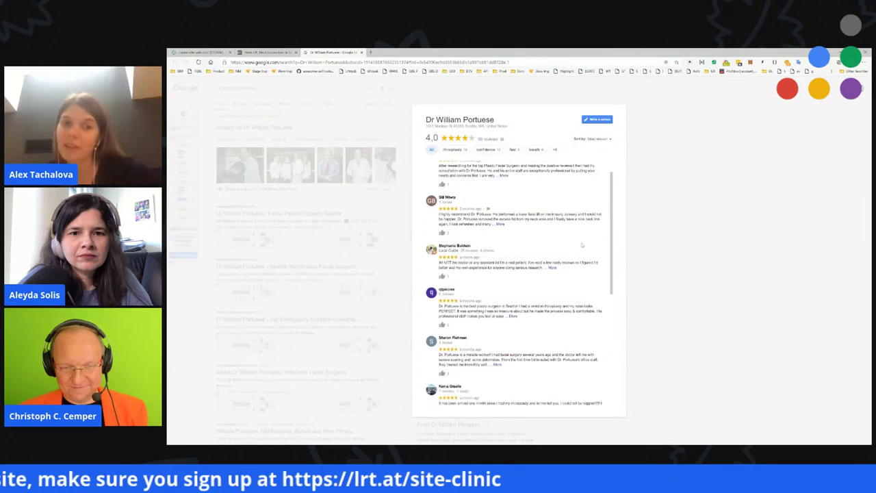
scroll(580, 244, "down", 1)
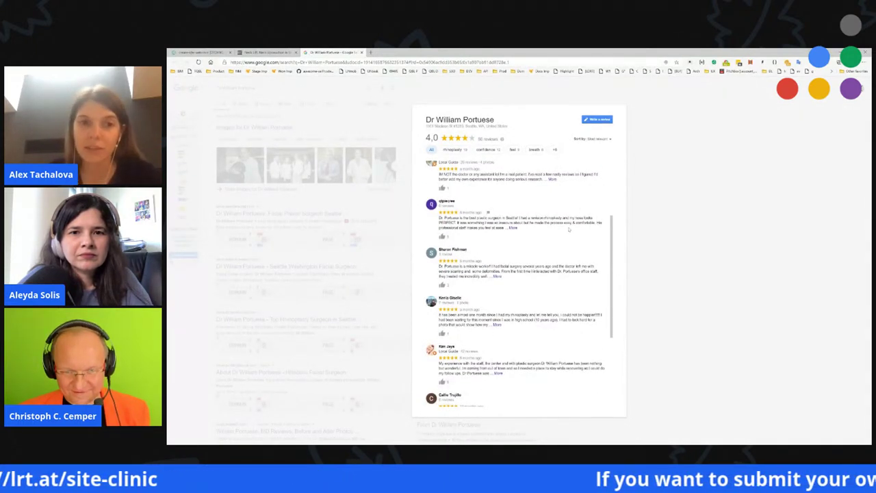
scroll(568, 229, "down", 5)
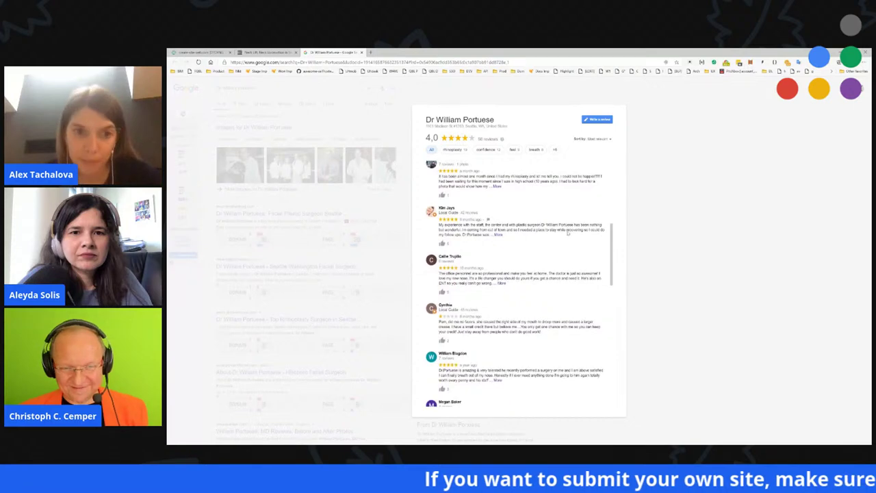
scroll(569, 230, "down", 5)
scroll(567, 233, "down", 4)
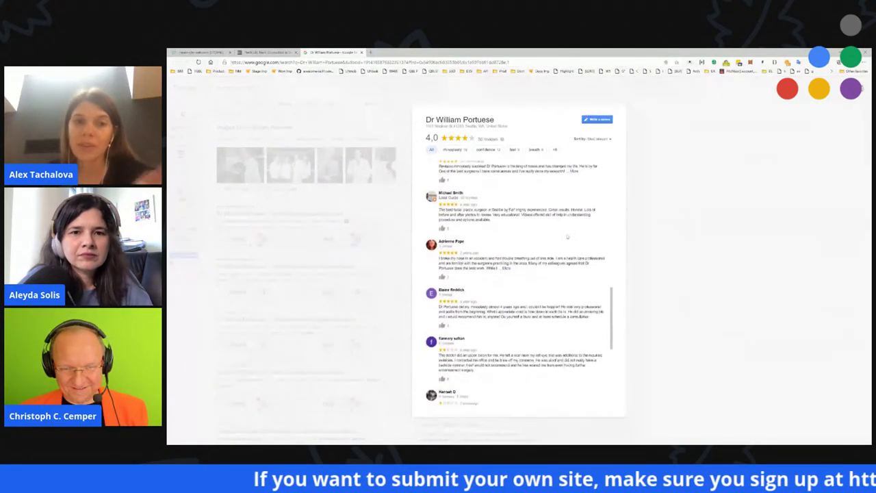
scroll(568, 238, "down", 3)
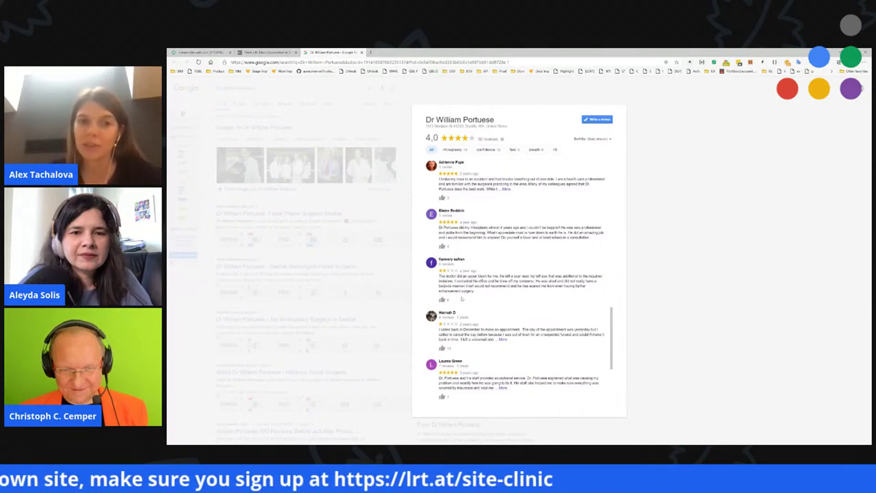
scroll(463, 299, "down", 5)
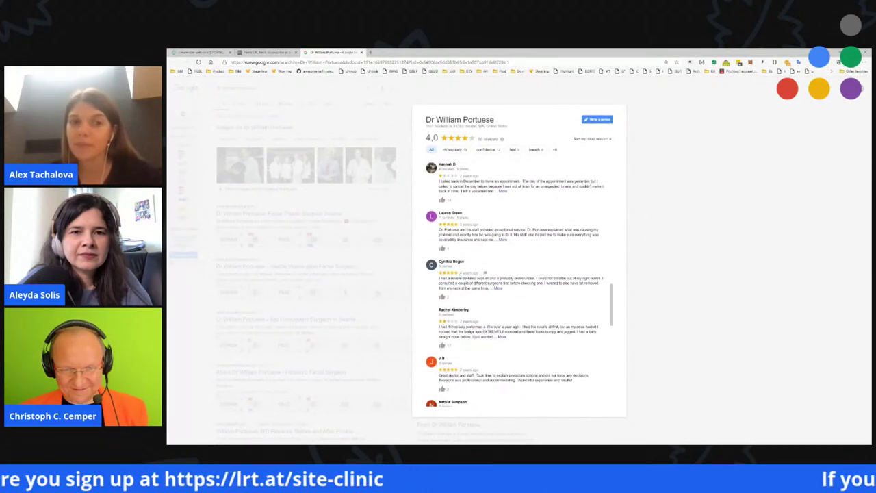
left_click(708, 114)
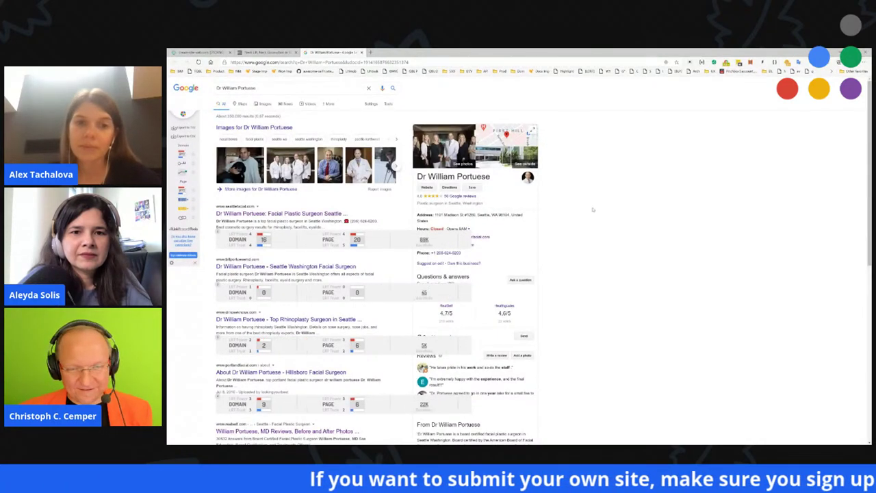
- Check the surgeon's Google results down to the related searches and reload the same search
scroll(590, 207, "down", 8)
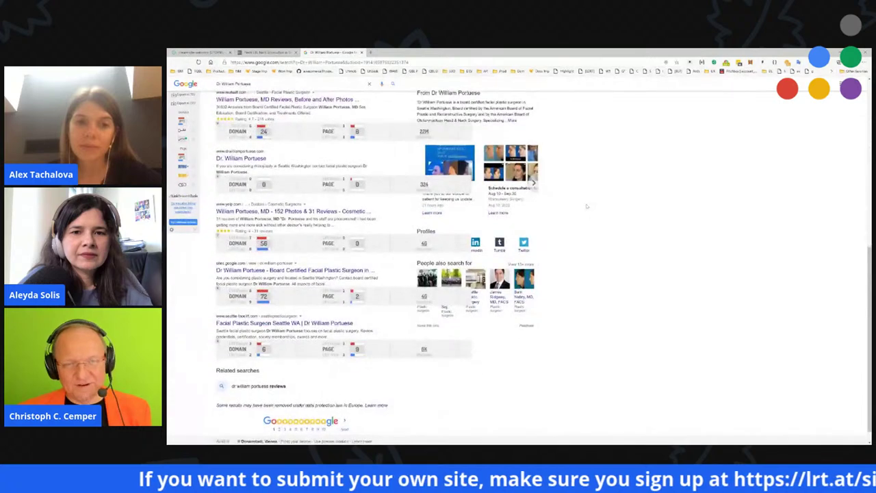
scroll(590, 207, "up", 8)
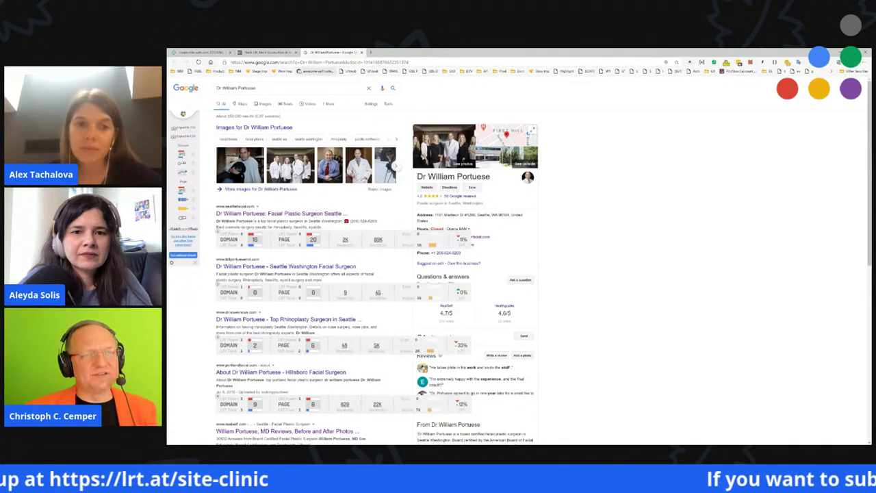
left_click_drag(288, 62, 412, 59)
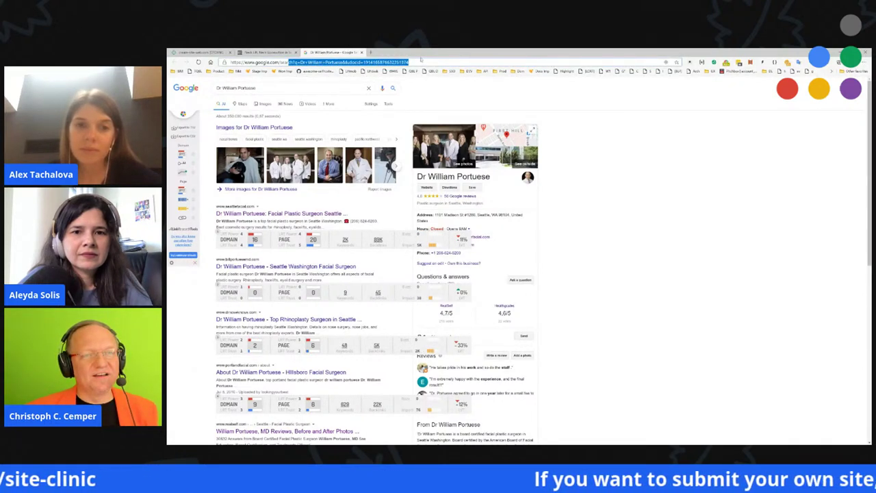
left_click(420, 62)
key("Return")
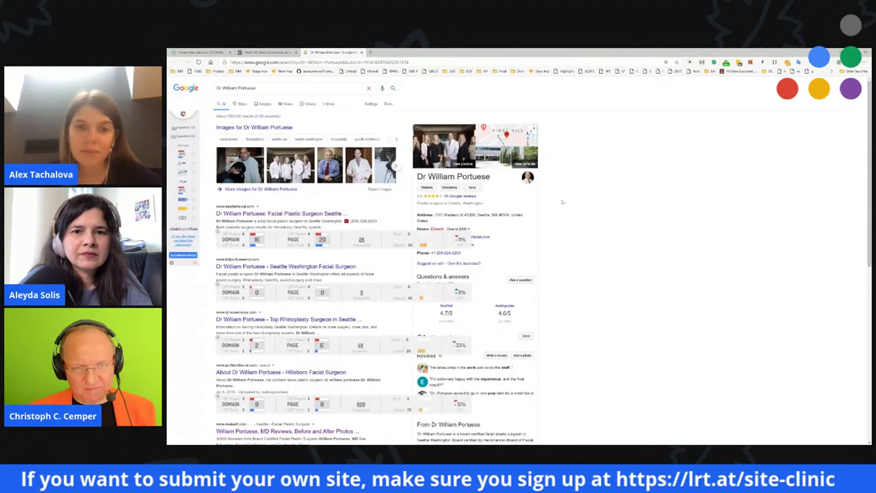
- Reopen the surgeon's Google reviews and highlight the one-star review about a facial nerve
left_click(454, 197)
scroll(553, 272, "down", 5)
scroll(552, 273, "down", 1)
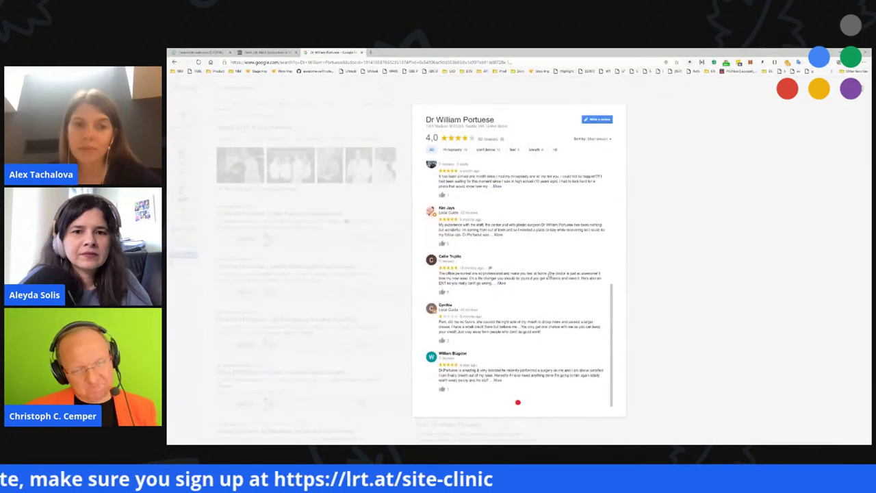
left_click_drag(431, 322, 544, 347)
left_click(544, 347)
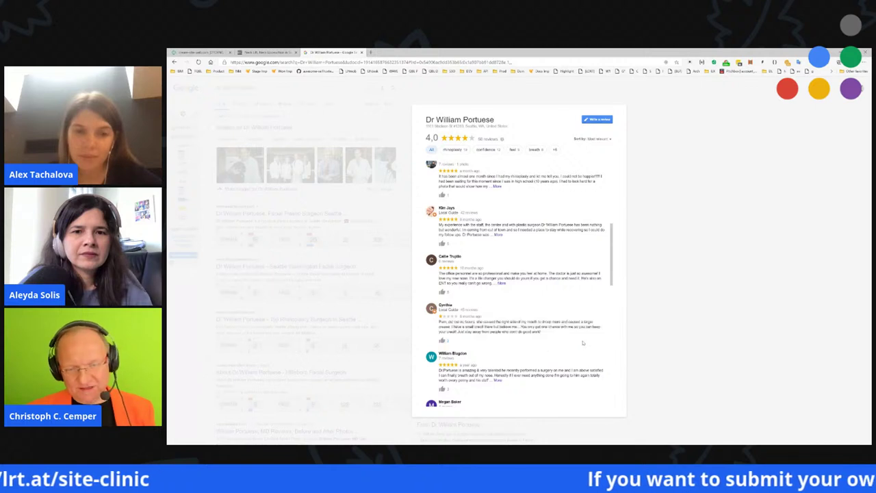
- Read the older Google reviews below the one-star nerve complaint, including the low-rated ones, and close the reviews
scroll(561, 347, "down", 3)
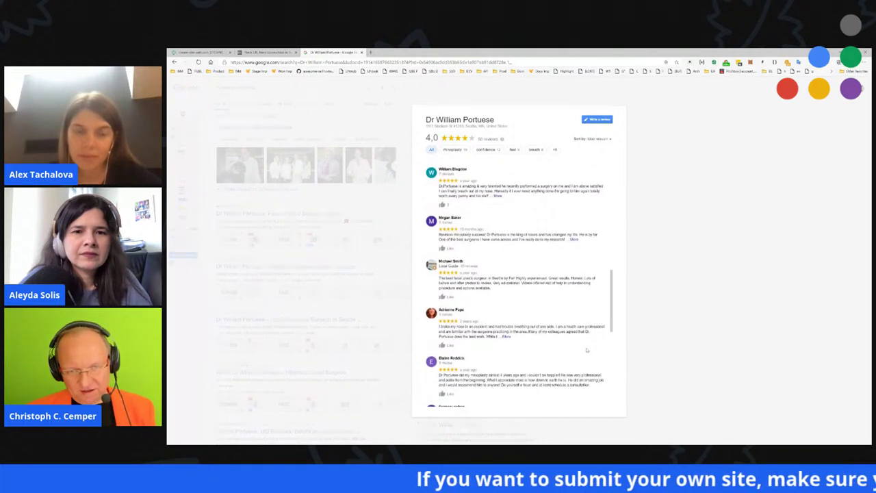
scroll(586, 350, "down", 4)
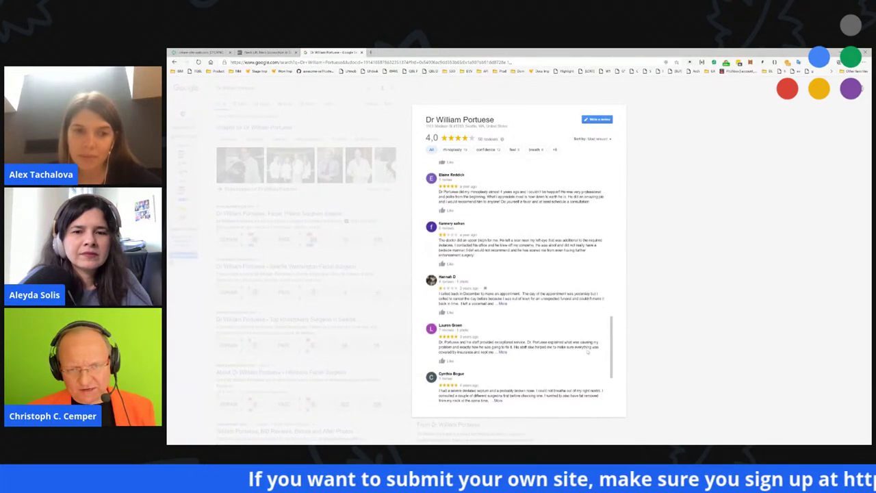
scroll(588, 353, "down", 5)
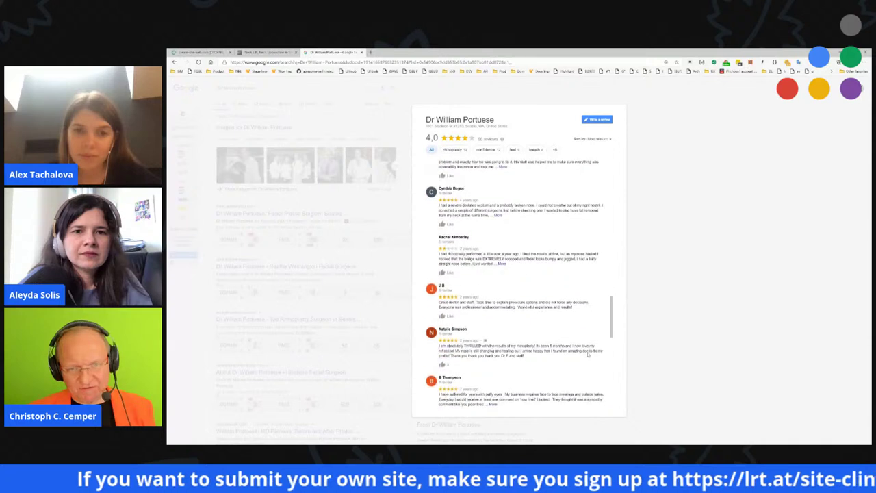
scroll(586, 356, "down", 2)
scroll(585, 357, "down", 2)
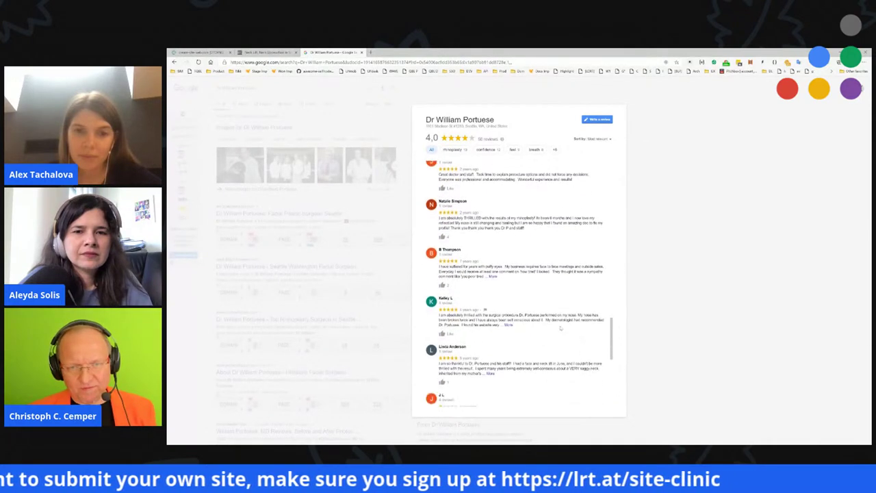
scroll(568, 342, "up", 4)
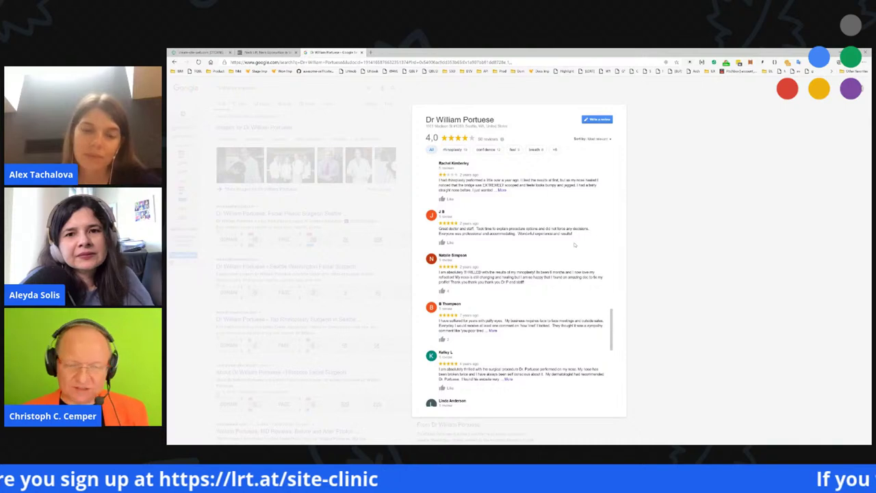
left_click(691, 187)
- Open the Google reviews once more from the business profile, read them to the end of the list, and close them
scroll(692, 188, "down", 1)
scroll(469, 197, "down", 2)
scroll(468, 197, "up", 3)
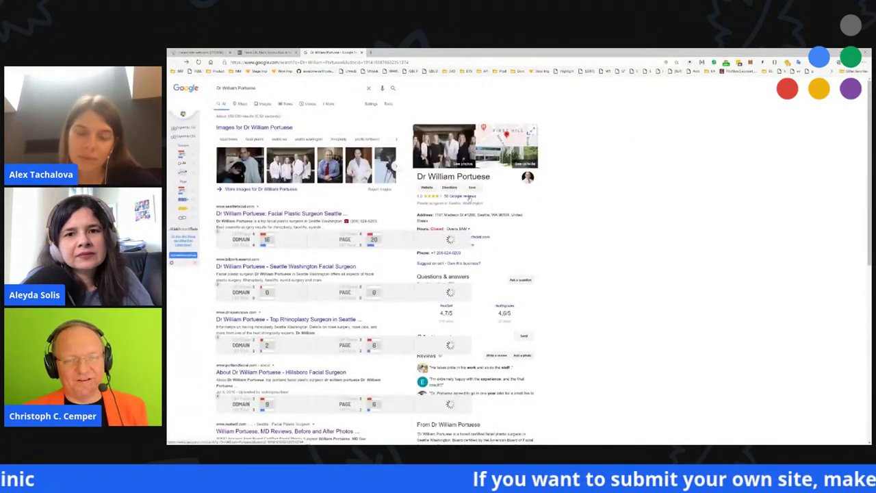
left_click(470, 196)
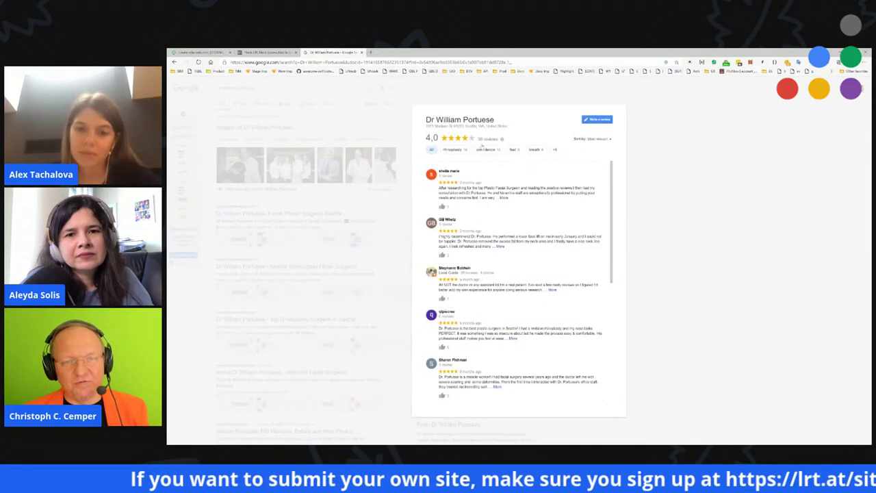
scroll(487, 282, "down", 10)
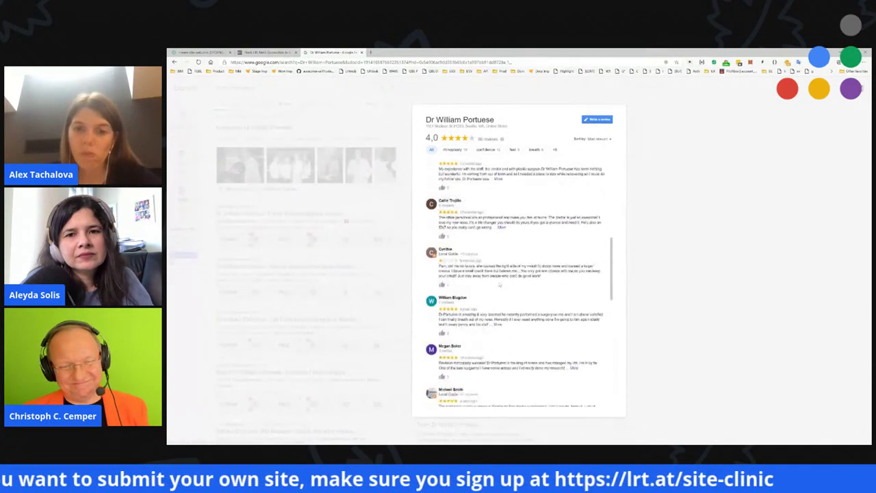
scroll(488, 281, "down", 10)
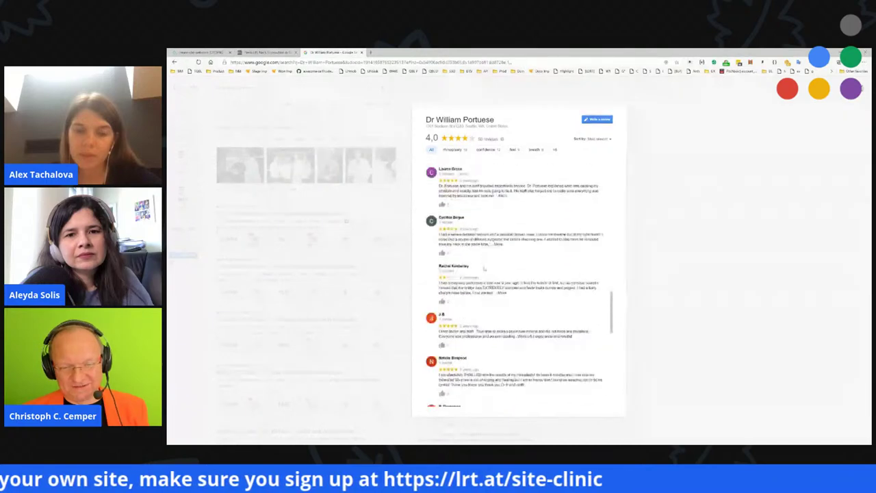
scroll(507, 247, "down", 10)
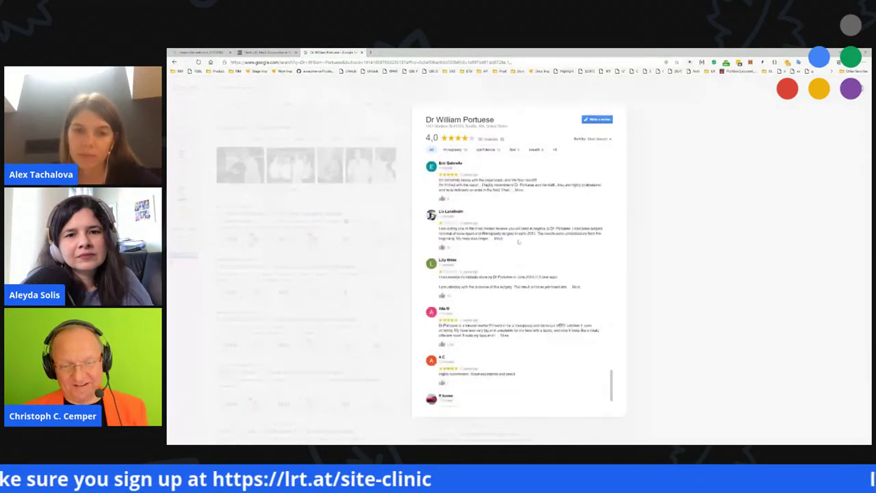
scroll(507, 246, "down", 5)
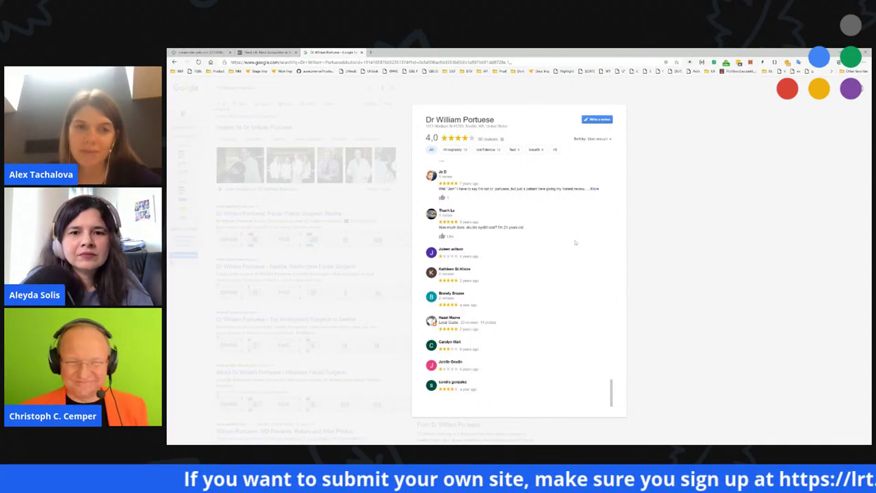
left_click(701, 209)
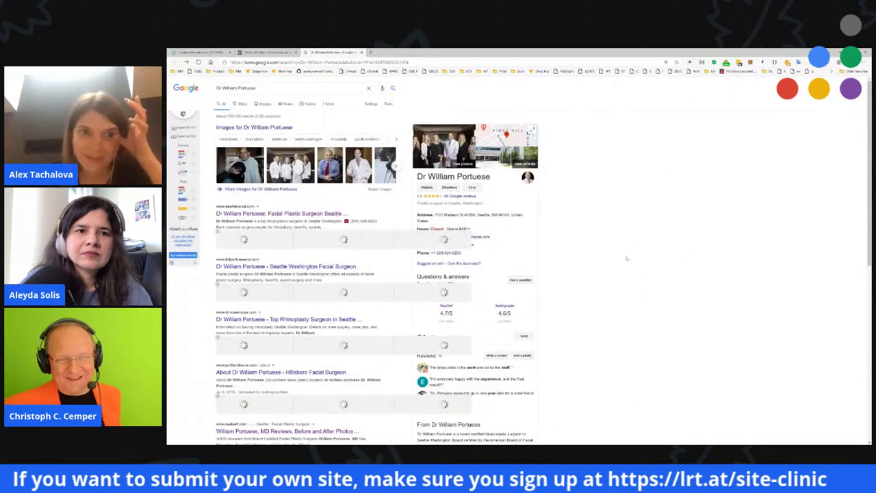
- Look over the remaining Google results, then open the surgeon's RealSelf profile from the neck lift page's footer
scroll(275, 313, "down", 10)
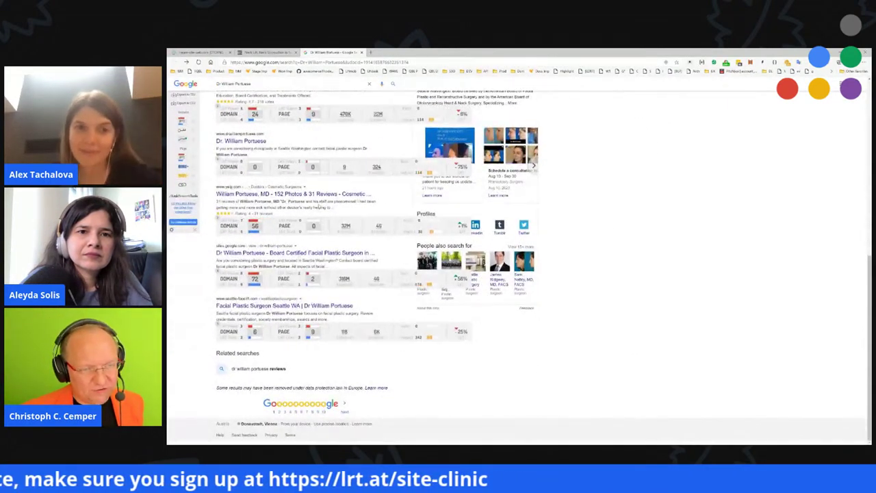
scroll(615, 219, "up", 10)
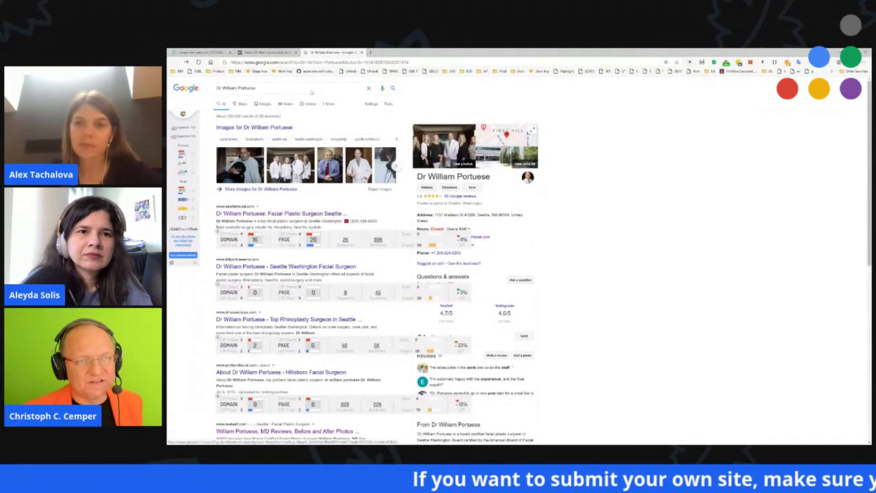
left_click(271, 52)
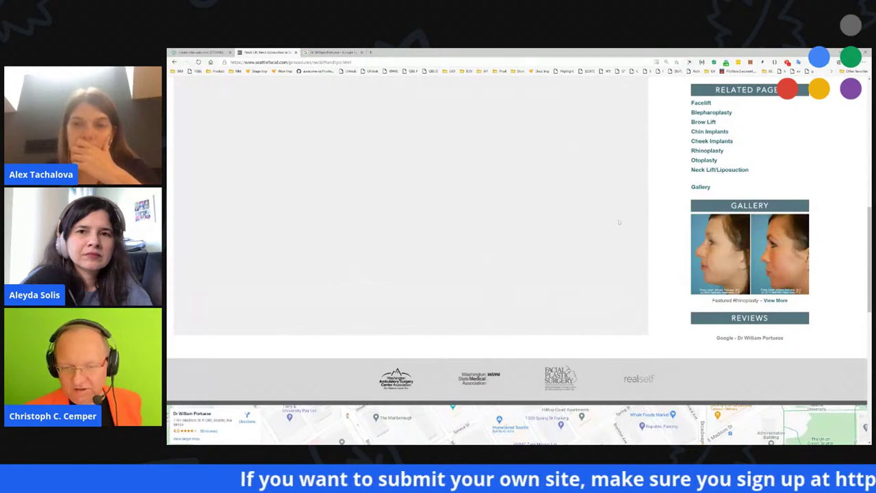
left_click(643, 383)
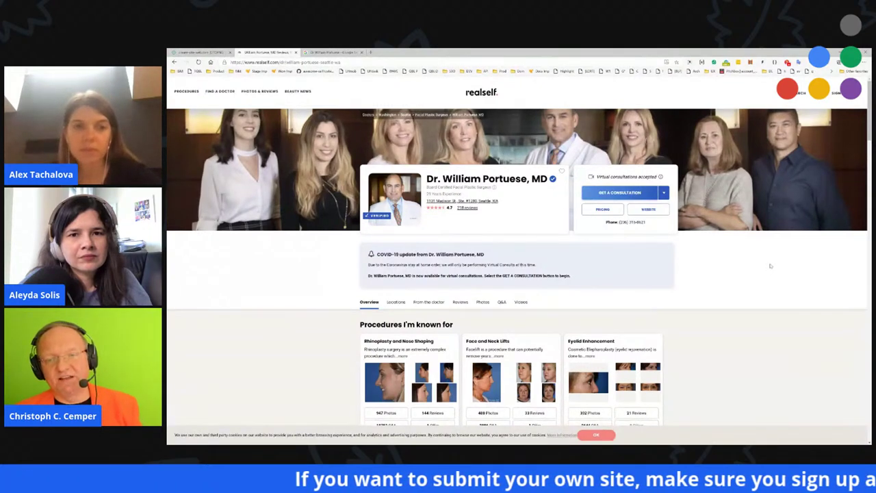
- Look through the surgeon's RealSelf profile, from the procedures and credentials down to the featured patient reviews
scroll(475, 329, "down", 3)
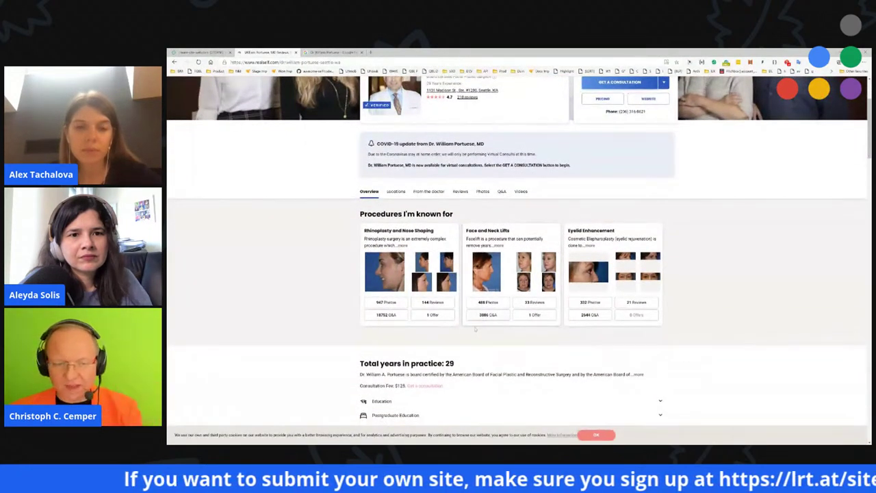
scroll(475, 329, "down", 3)
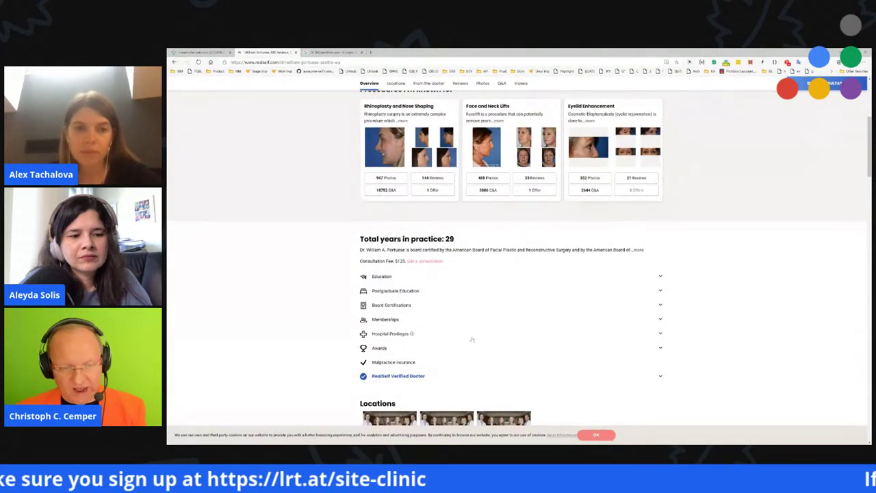
scroll(472, 339, "down", 10)
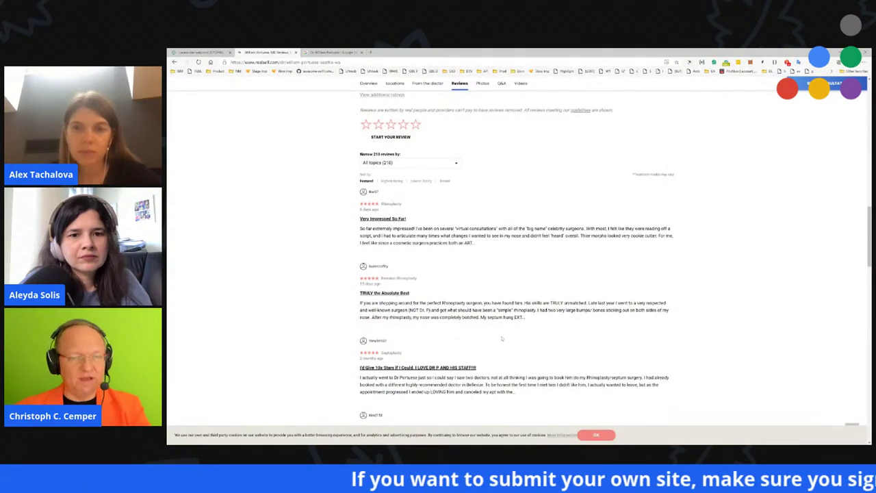
scroll(501, 338, "down", 3)
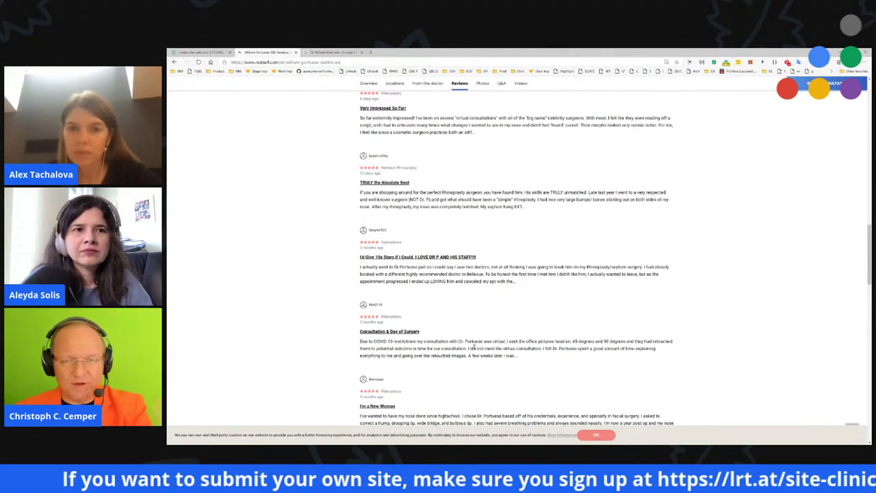
scroll(546, 251, "down", 2)
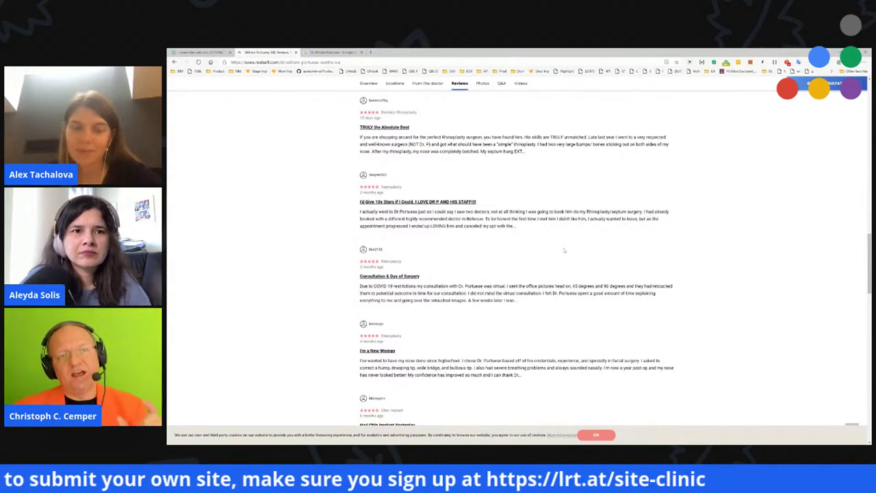
scroll(574, 262, "up", 15)
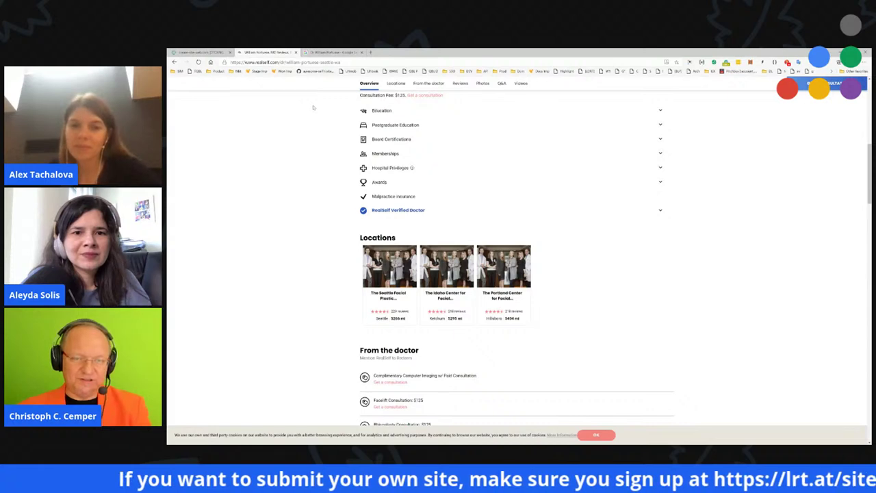
- Accept the cookie notice and read the RealSelf patient reviews to the end of the displayed list, checking a reviewer's member details
scroll(388, 148, "down", 5)
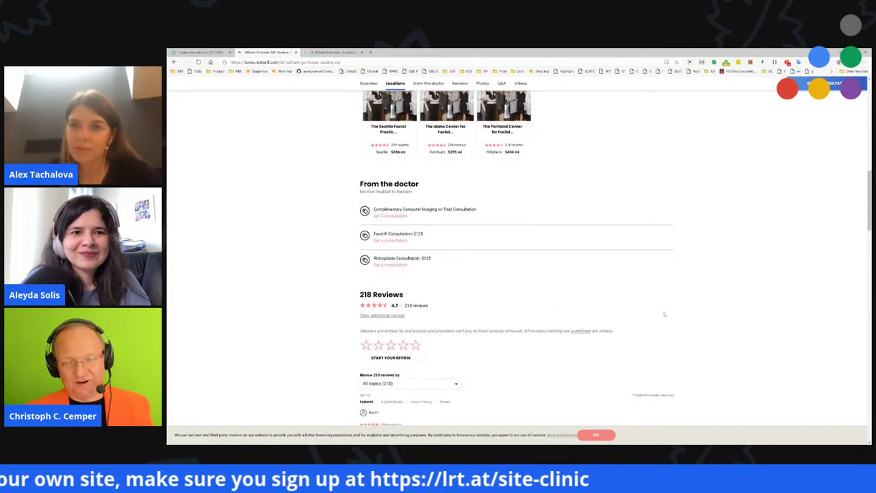
scroll(555, 305, "down", 5)
scroll(764, 292, "down", 6)
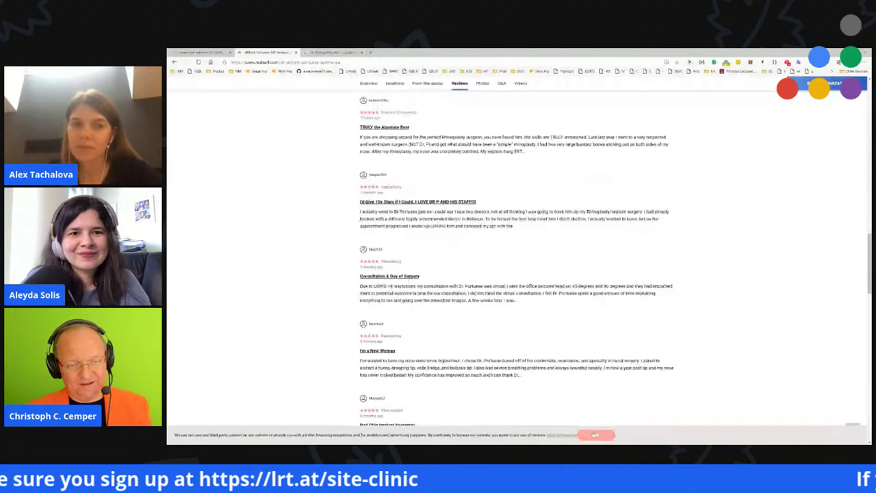
scroll(638, 351, "down", 10)
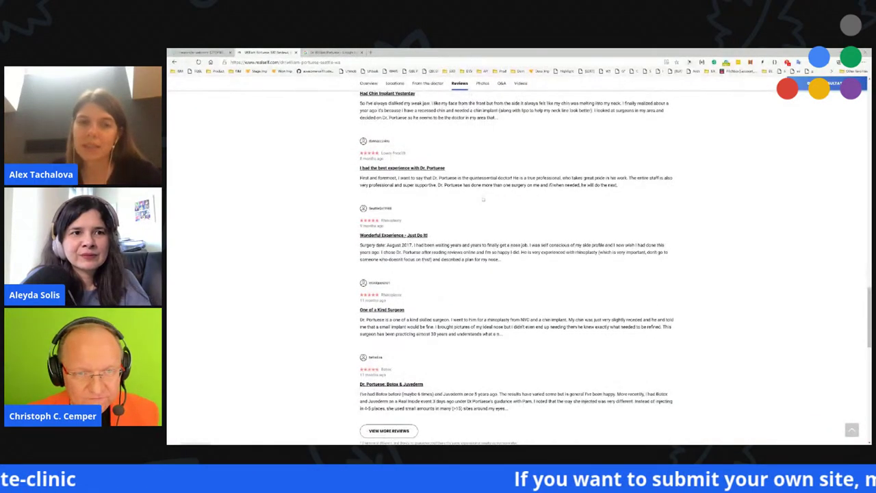
mouse_move(384, 141)
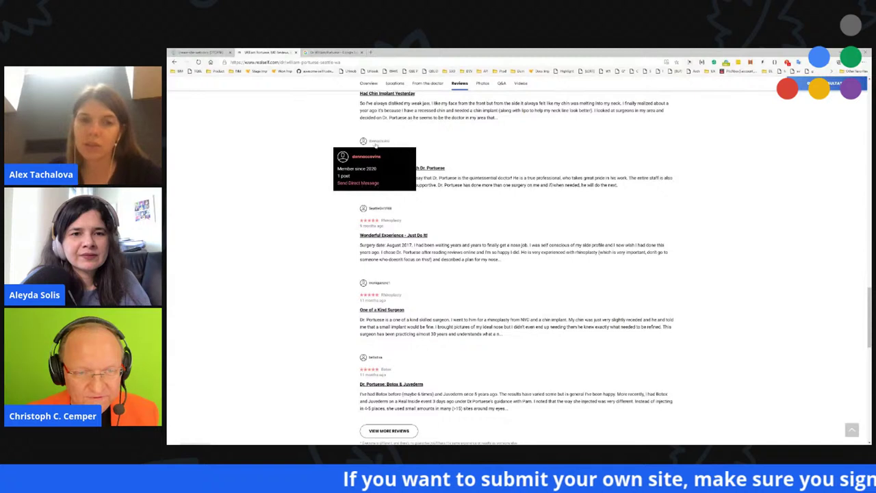
scroll(291, 321, "down", 3)
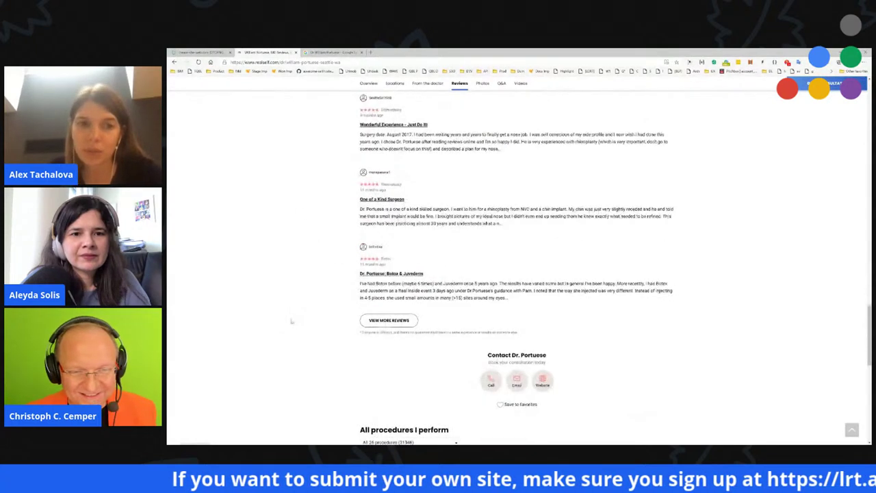
mouse_move(370, 248)
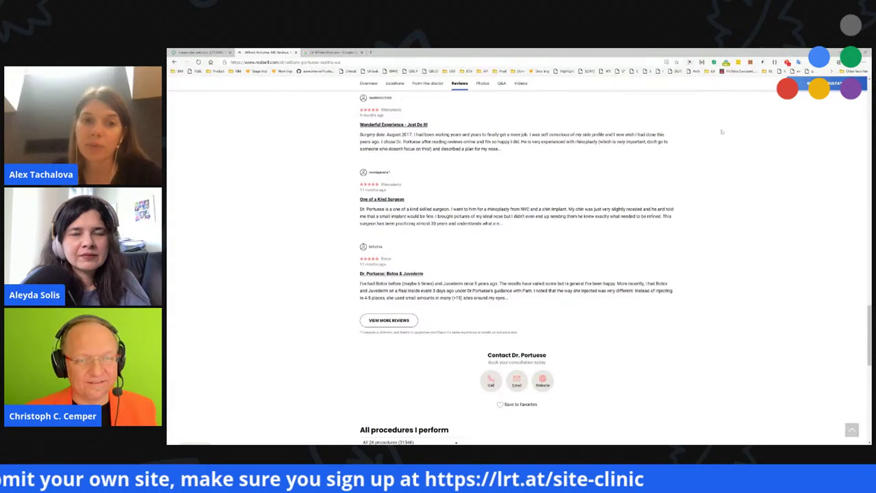
- Open the Botox & Juvederm review from the RealSelf list, dismiss the join prompt, and read the full review text
left_click(391, 273)
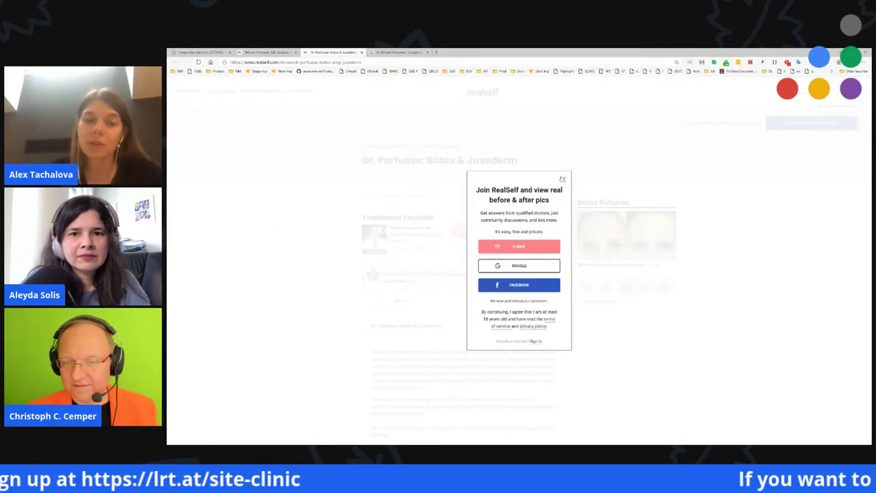
left_click(561, 179)
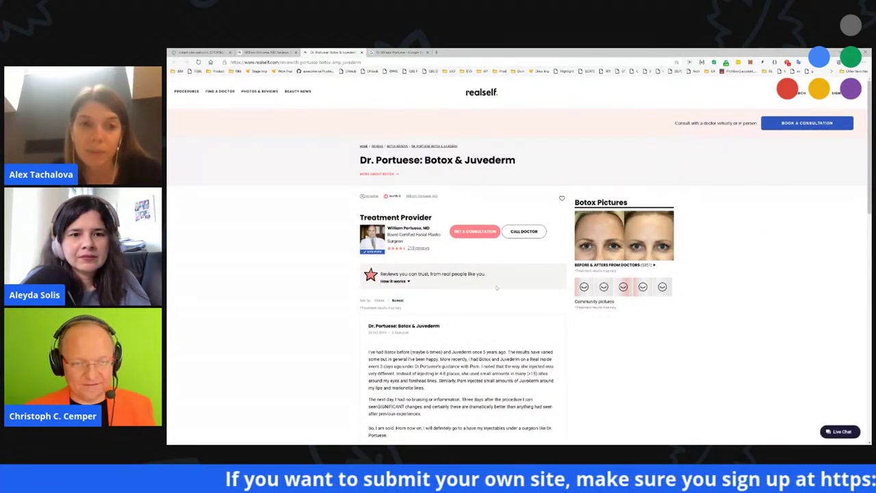
scroll(301, 250, "down", 3)
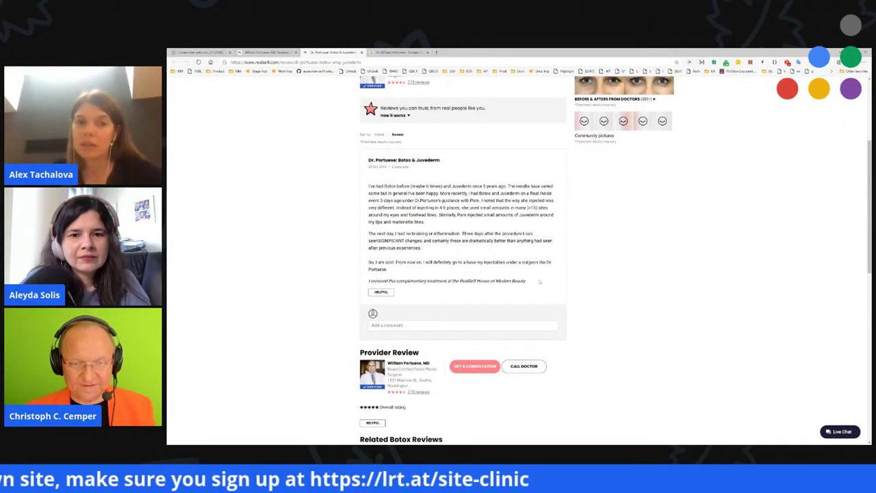
- Highlight the review's closing disclosure about receiving the complimentary treatment at the RealSelf House of Modern Beauty
left_click_drag(522, 280, 368, 281)
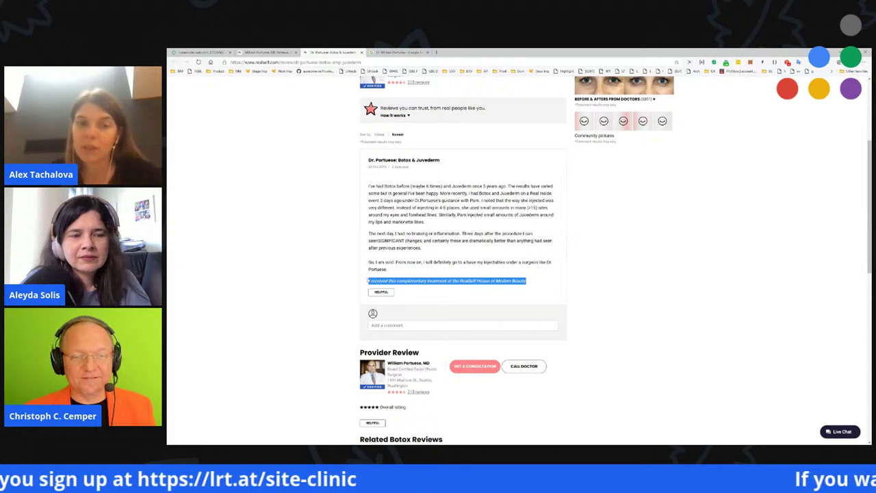
left_click(626, 299)
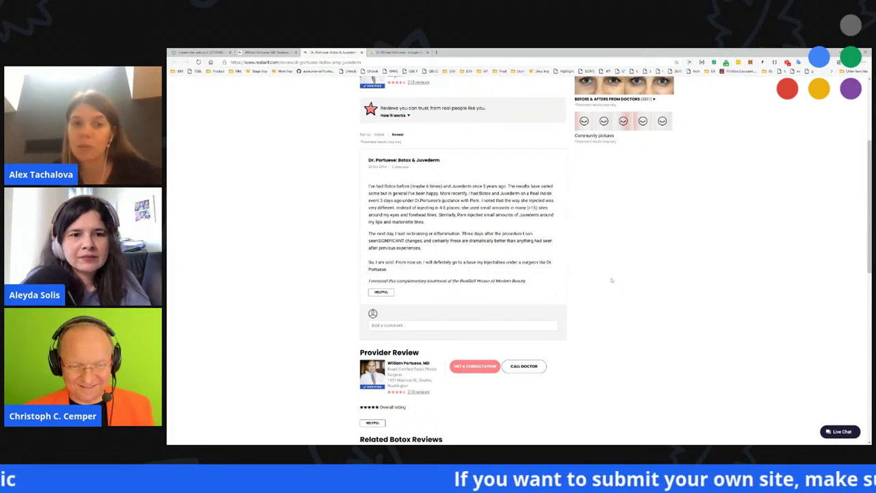
left_click_drag(368, 281, 396, 280)
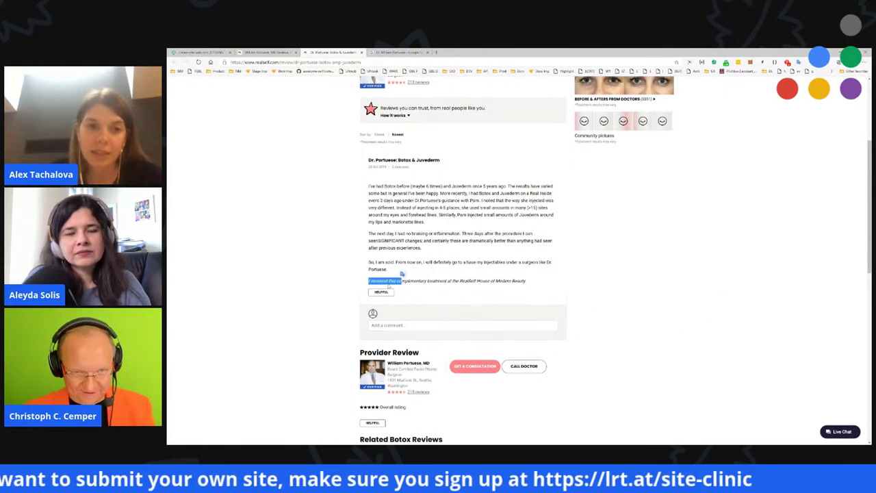
left_click(367, 281)
left_click_drag(378, 280, 445, 283)
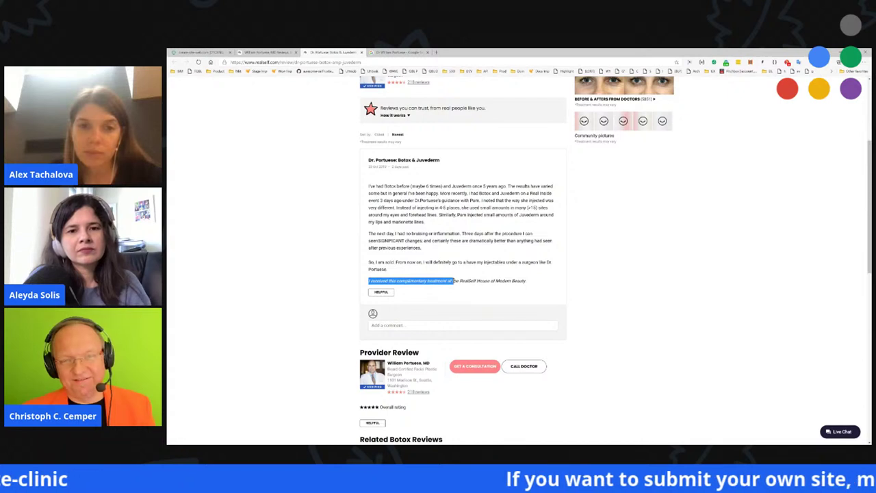
left_click_drag(460, 280, 470, 277)
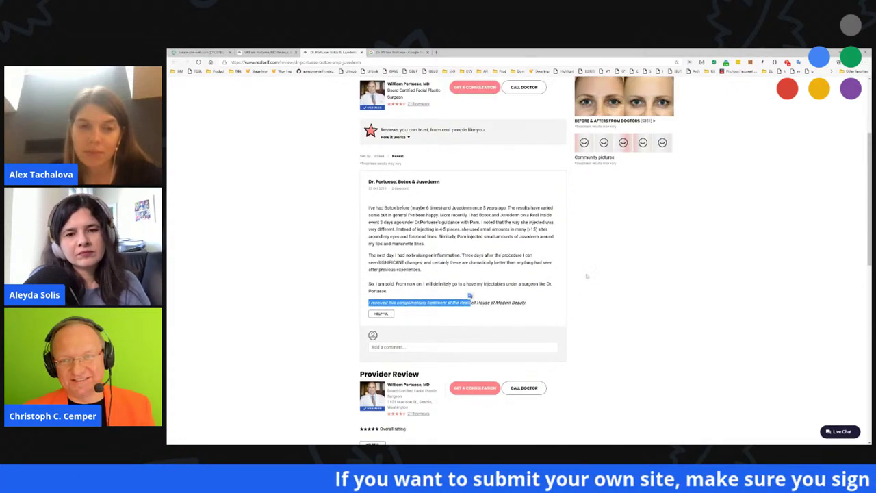
- Look over the rest of the Botox & Juvederm review page down to its footer, and clear the text highlight
scroll(470, 277, "up", 2)
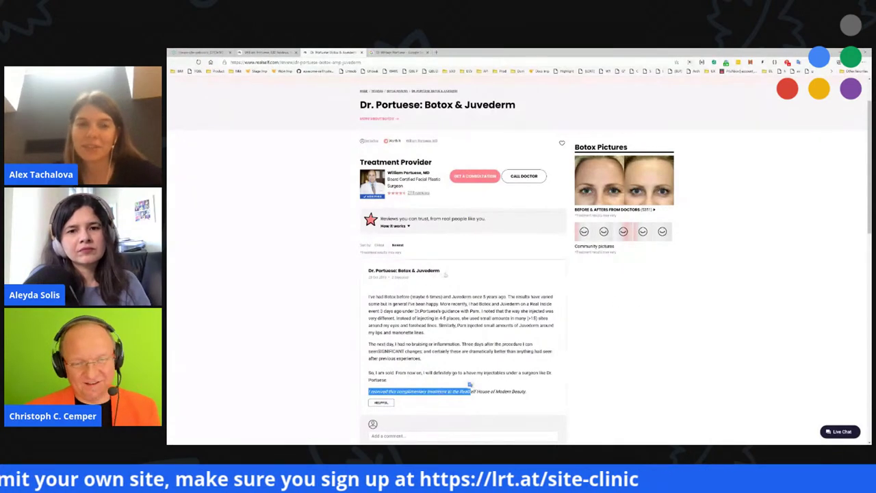
scroll(502, 301, "down", 1)
scroll(502, 305, "down", 4)
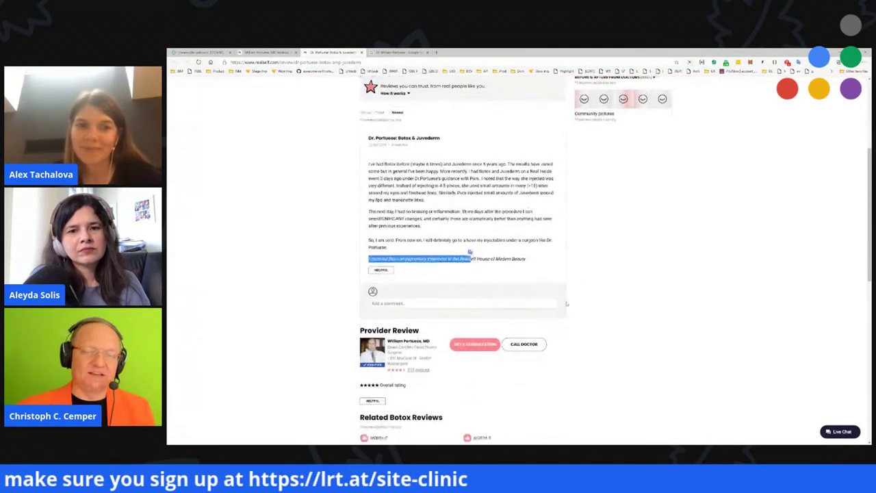
scroll(591, 290, "down", 3)
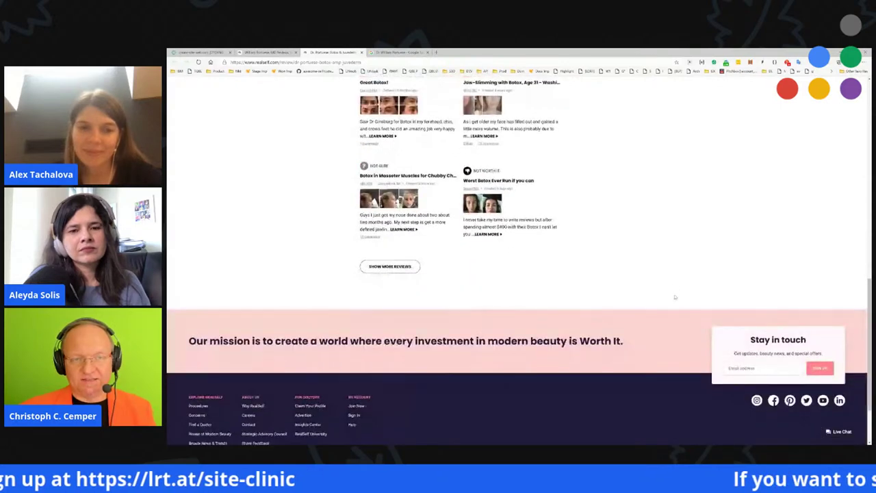
scroll(678, 318, "up", 8)
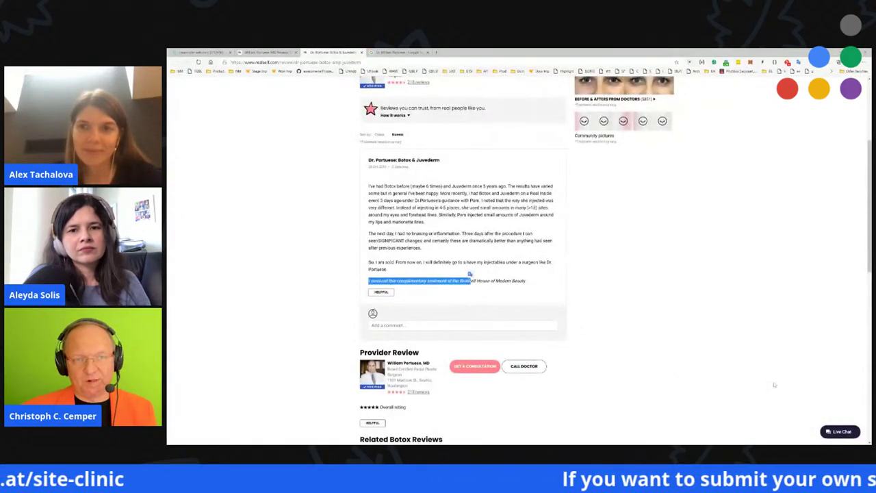
scroll(759, 402, "up", 1)
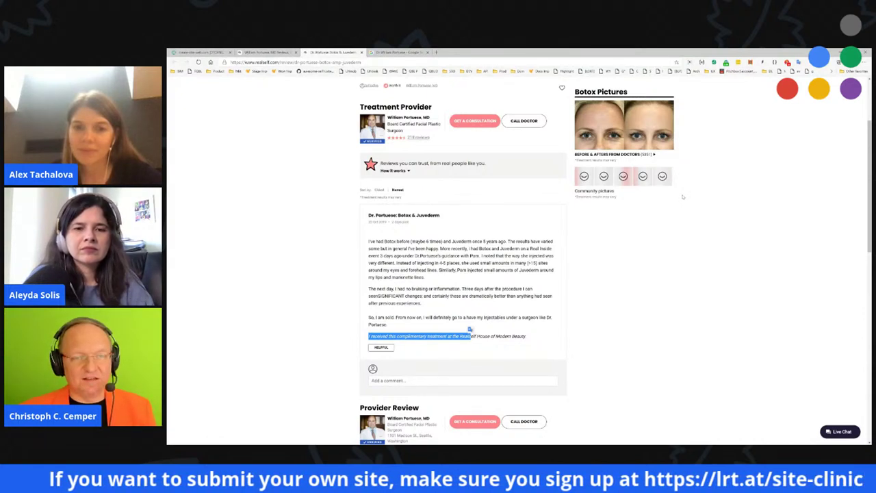
left_click(450, 191)
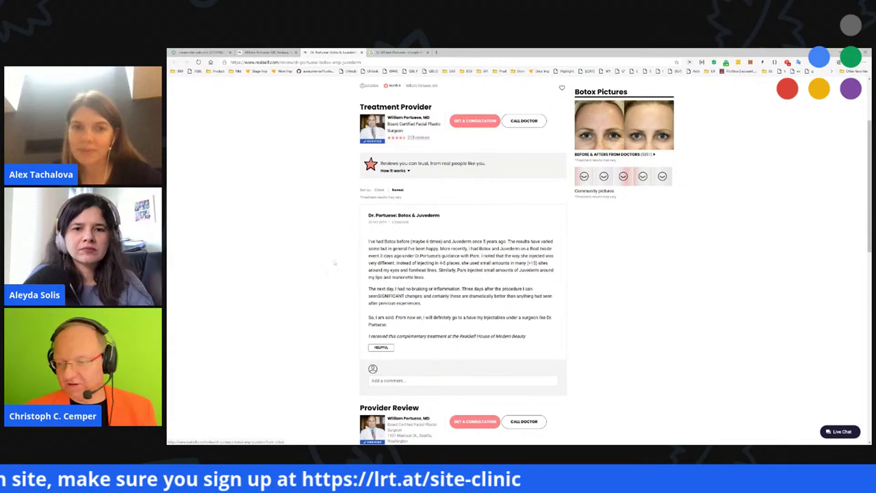
- Open the related review "Jaw-Slimming with Botox, Age 31", dismiss the join prompt, and return to the Botox & Juvederm review
scroll(308, 340, "down", 5)
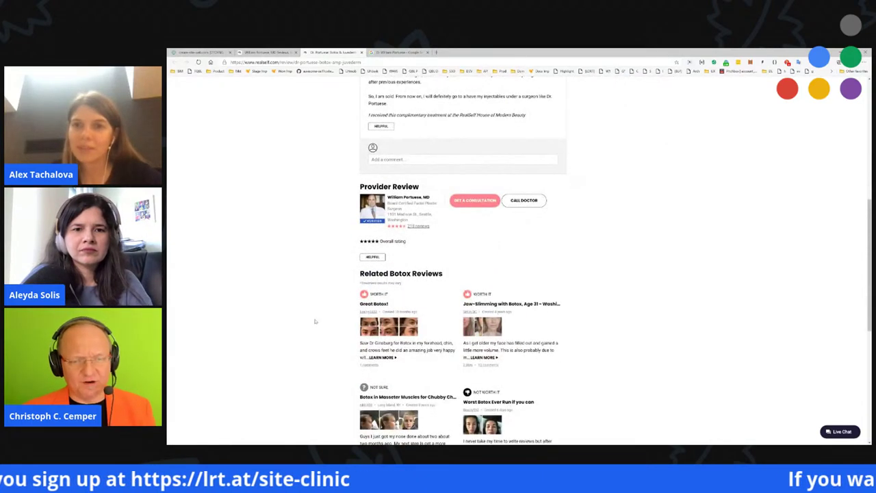
scroll(351, 320, "down", 4)
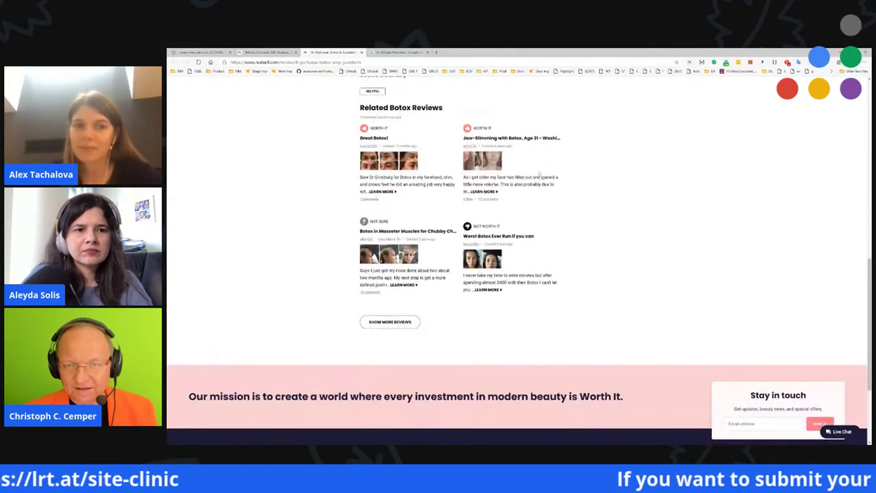
left_click(535, 139)
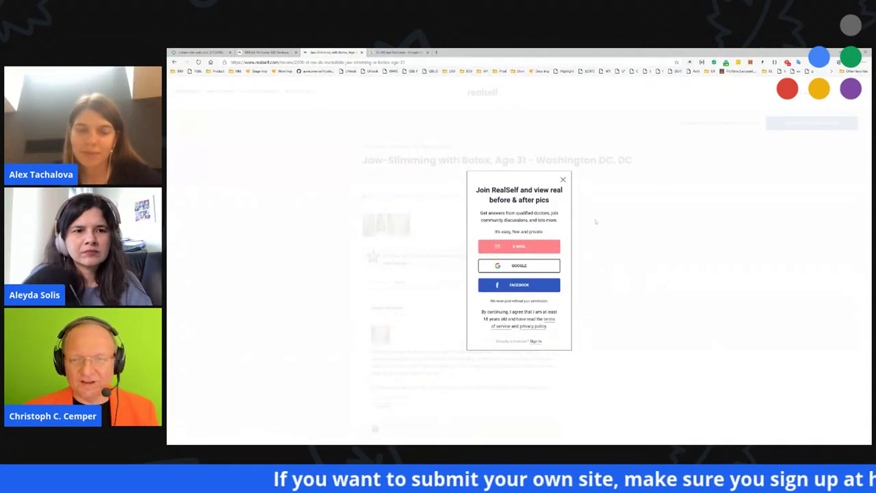
left_click(562, 179)
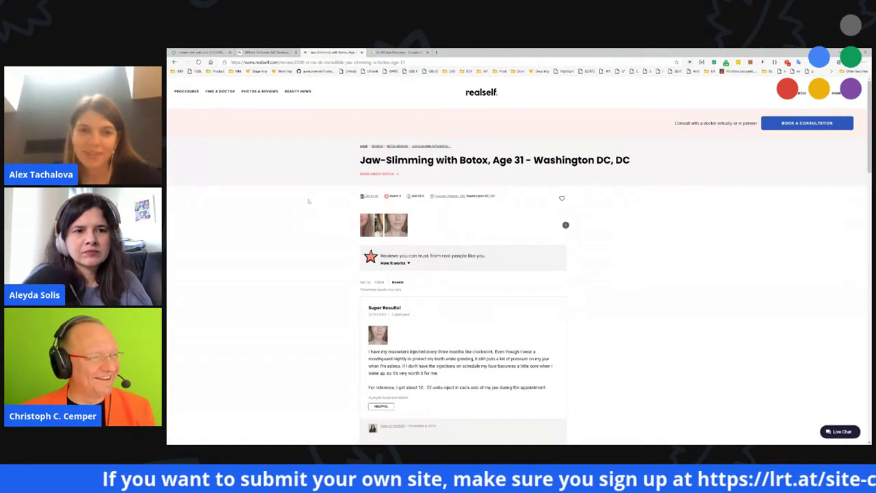
key("alt+Left")
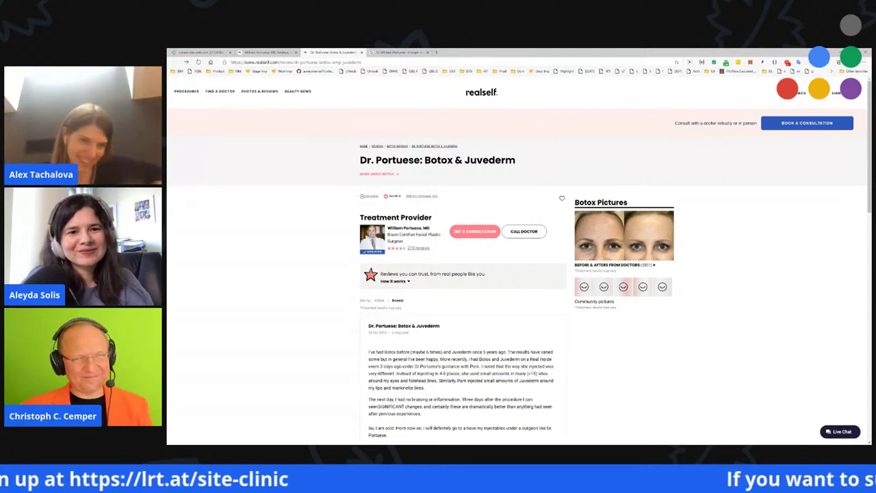
- Close the RealSelf review, the surgeon's profile and the Google results, returning to the LinkResearchTools report
left_click(530, 154)
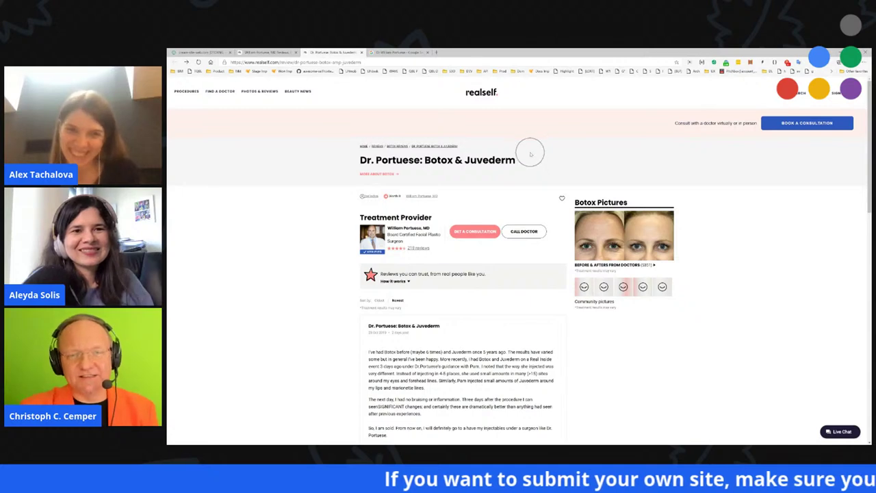
key("ctrl+w")
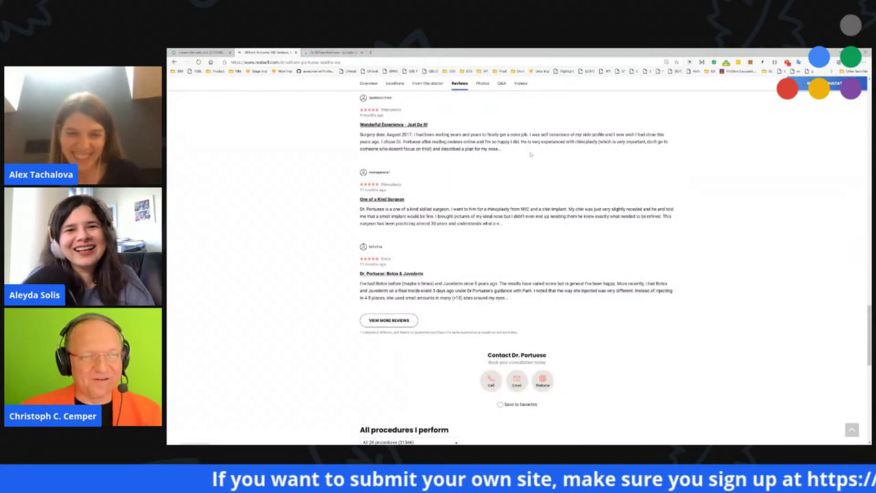
key("ctrl+w")
key("ctrl+w")
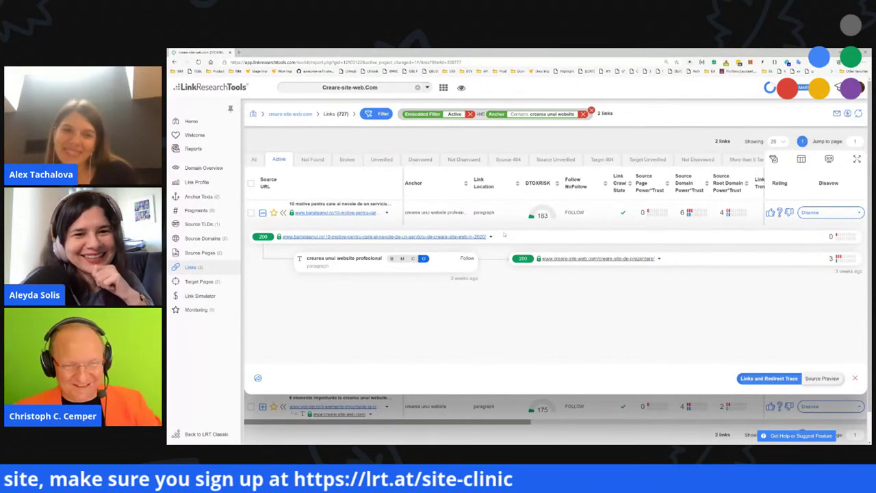
- Open the anchor texts report for creare-site-web.com and clear its Active and "crearea unui website" anchor filters
scroll(503, 235, "down", 1)
left_click_drag(282, 205, 325, 205)
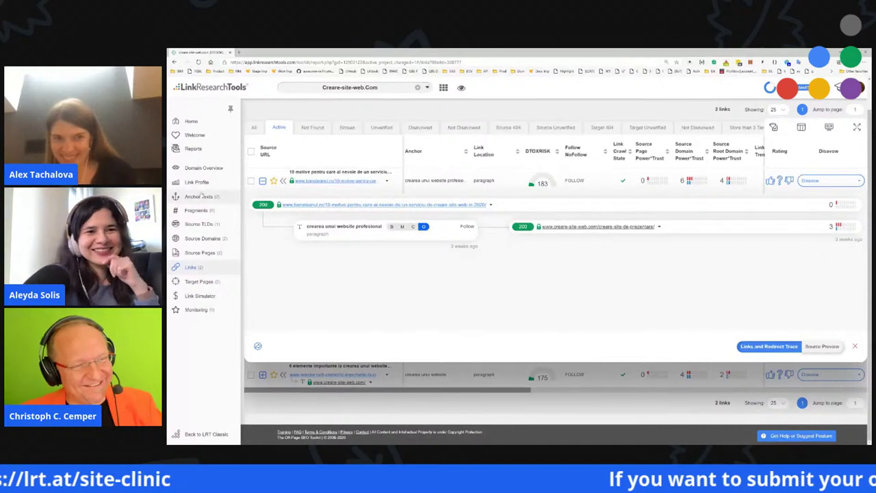
left_click(198, 196)
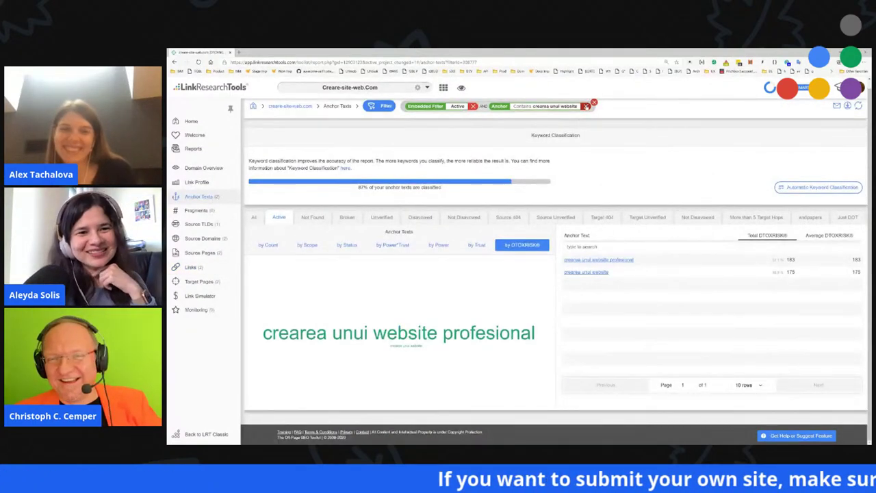
left_click(585, 106)
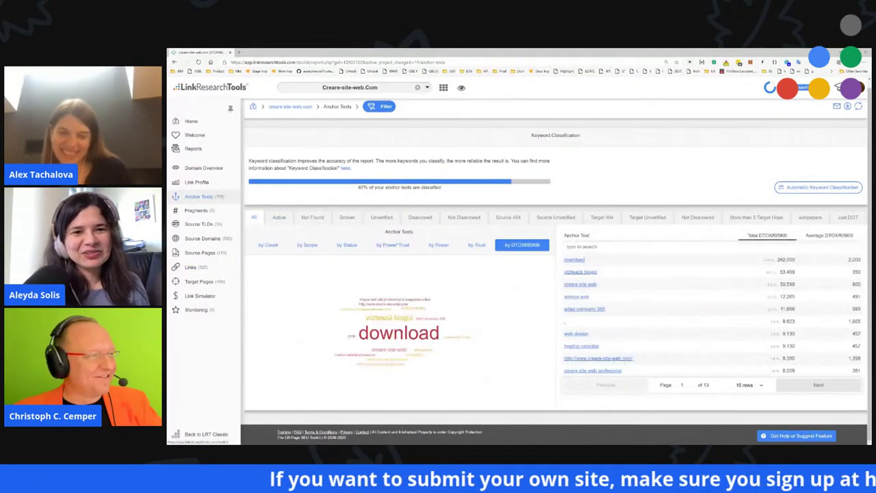